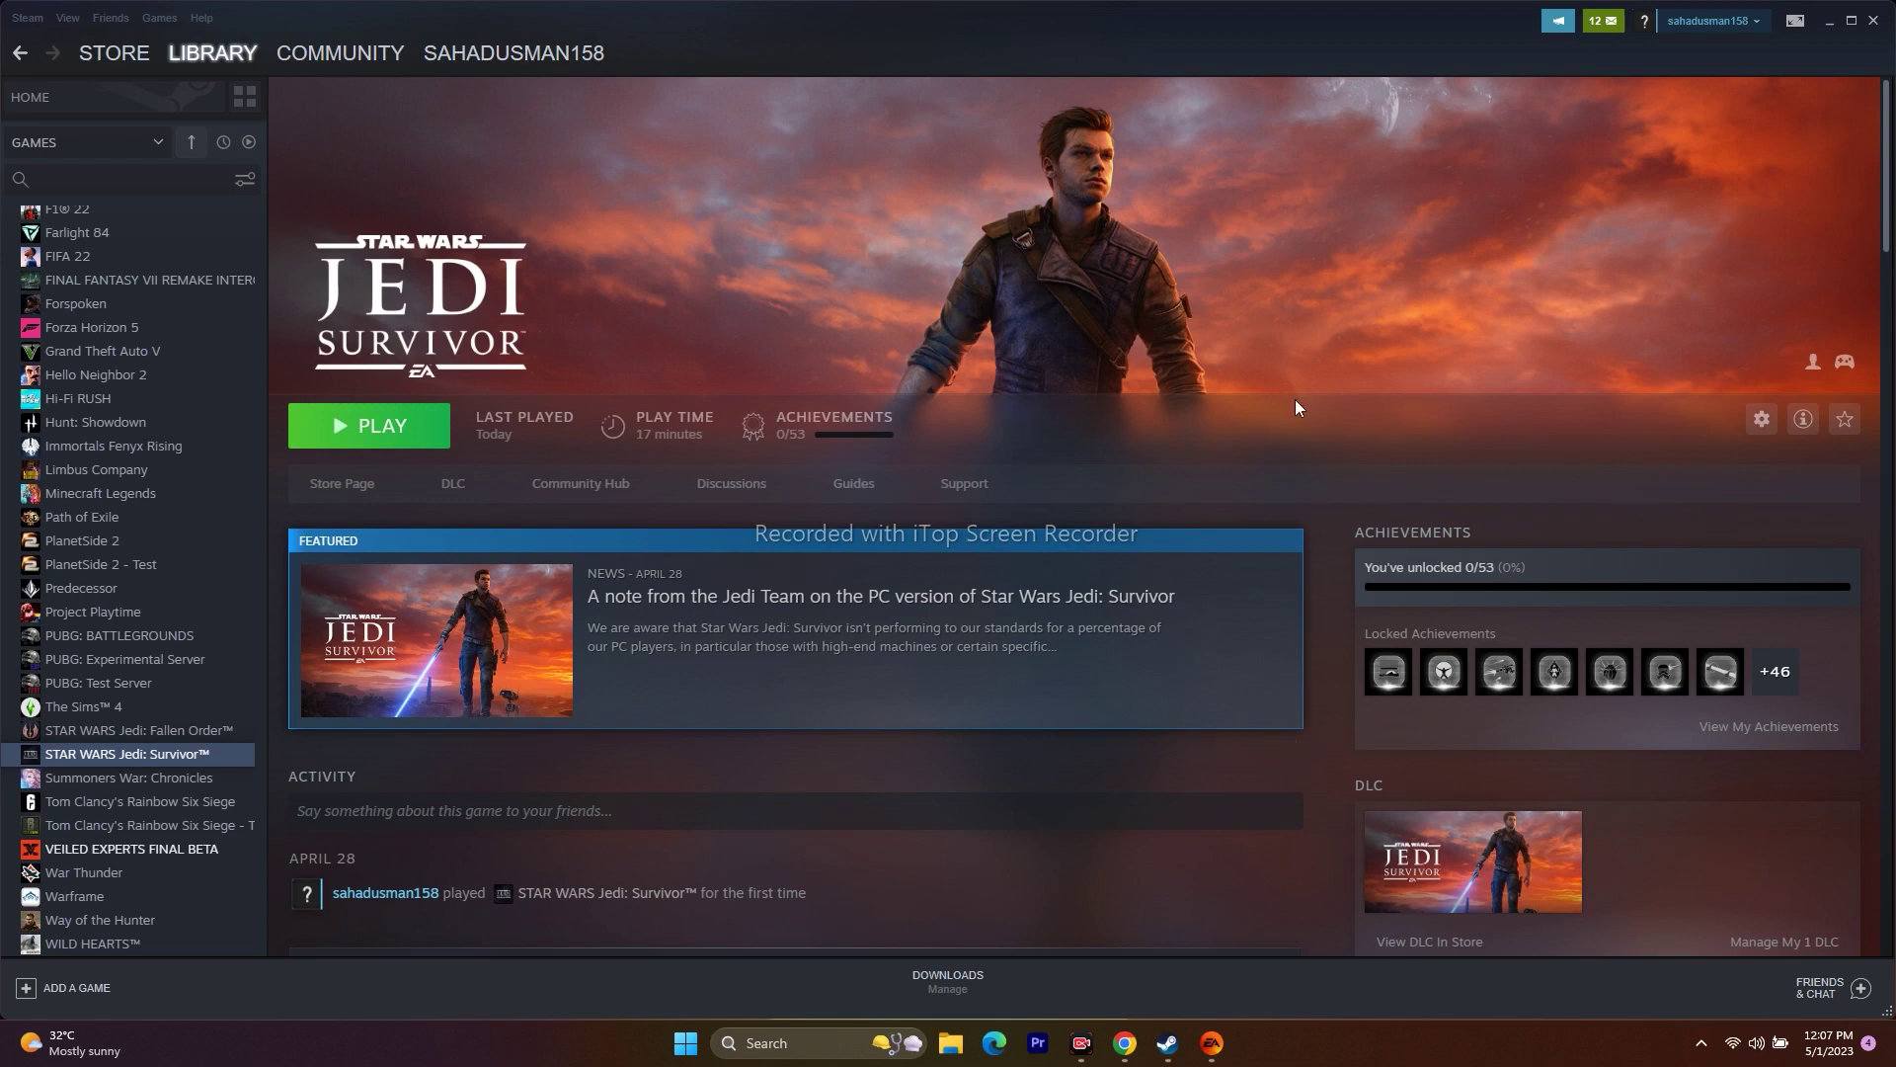
Compare the STAR WARS Jedi: Survivor page in the EA app with its library page in Steam, ending in the EA app.
left_click(1817, 28)
left_click(1211, 1043)
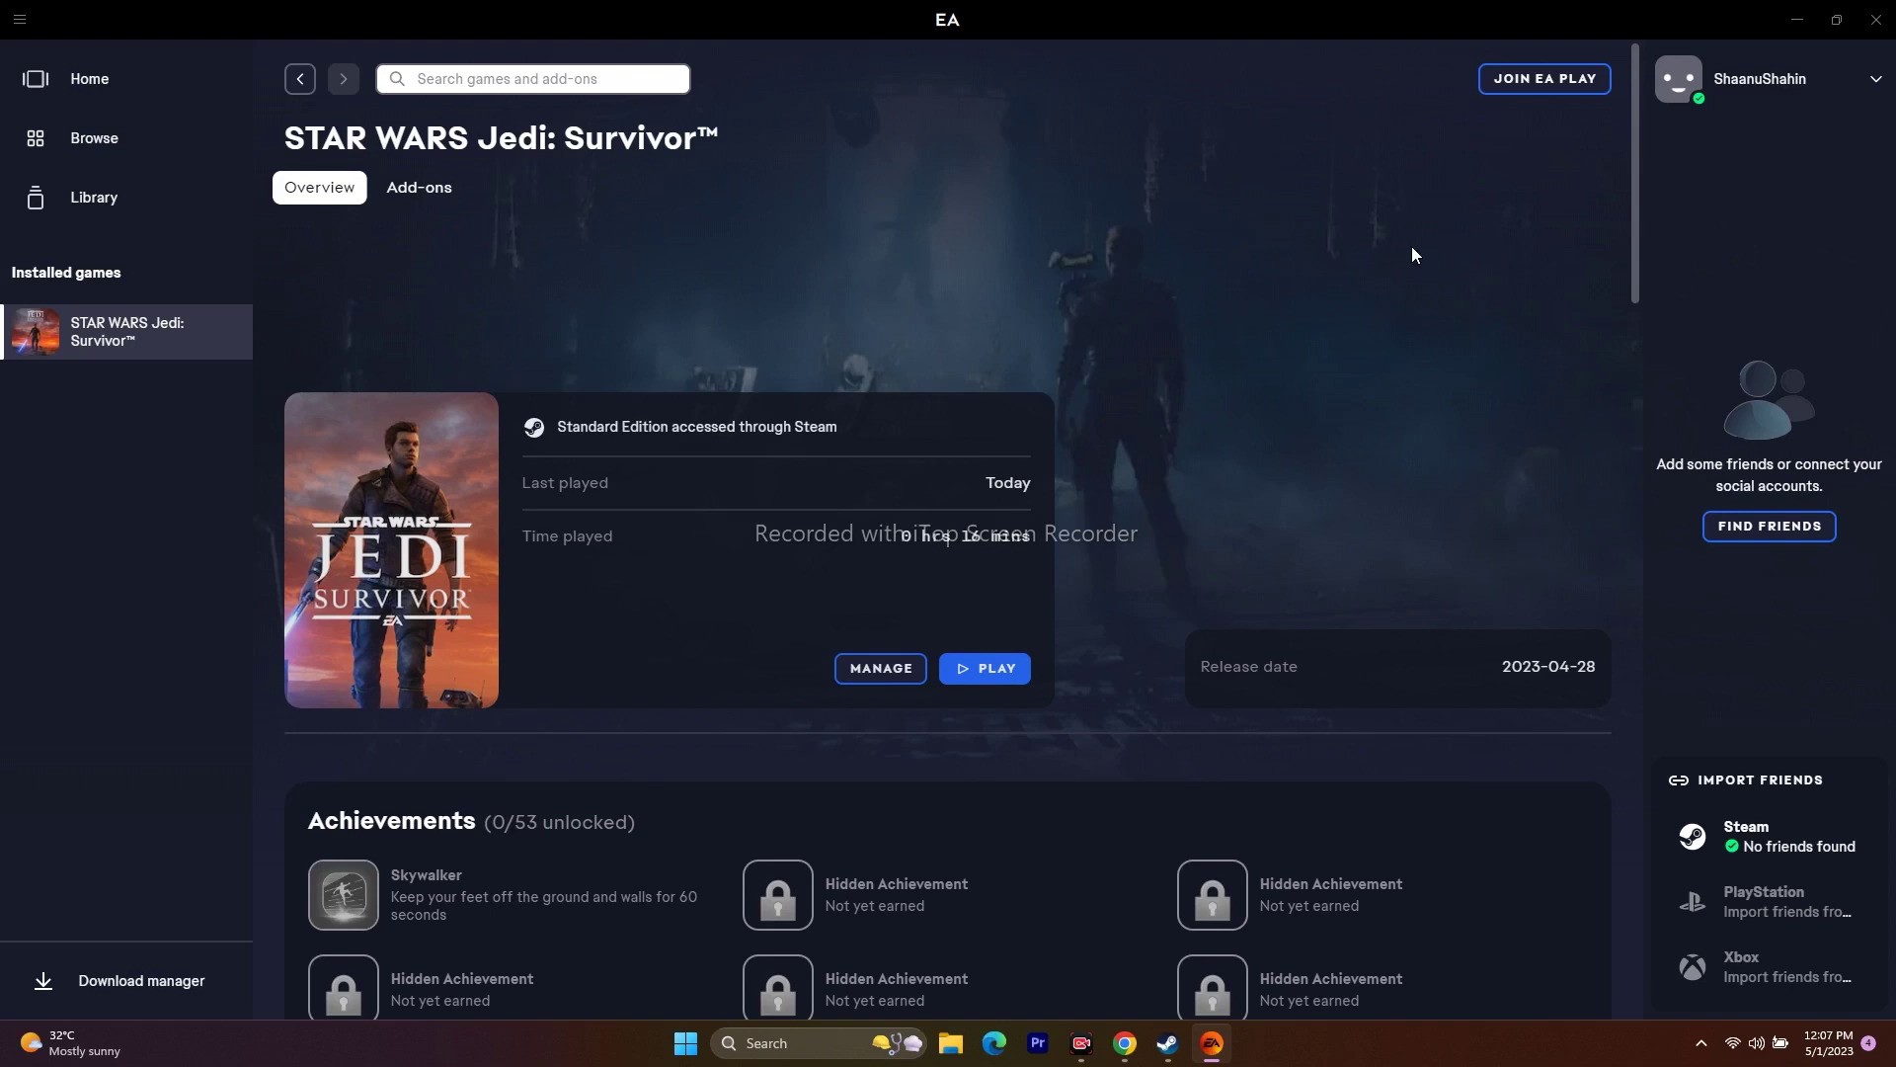
left_click(1797, 24)
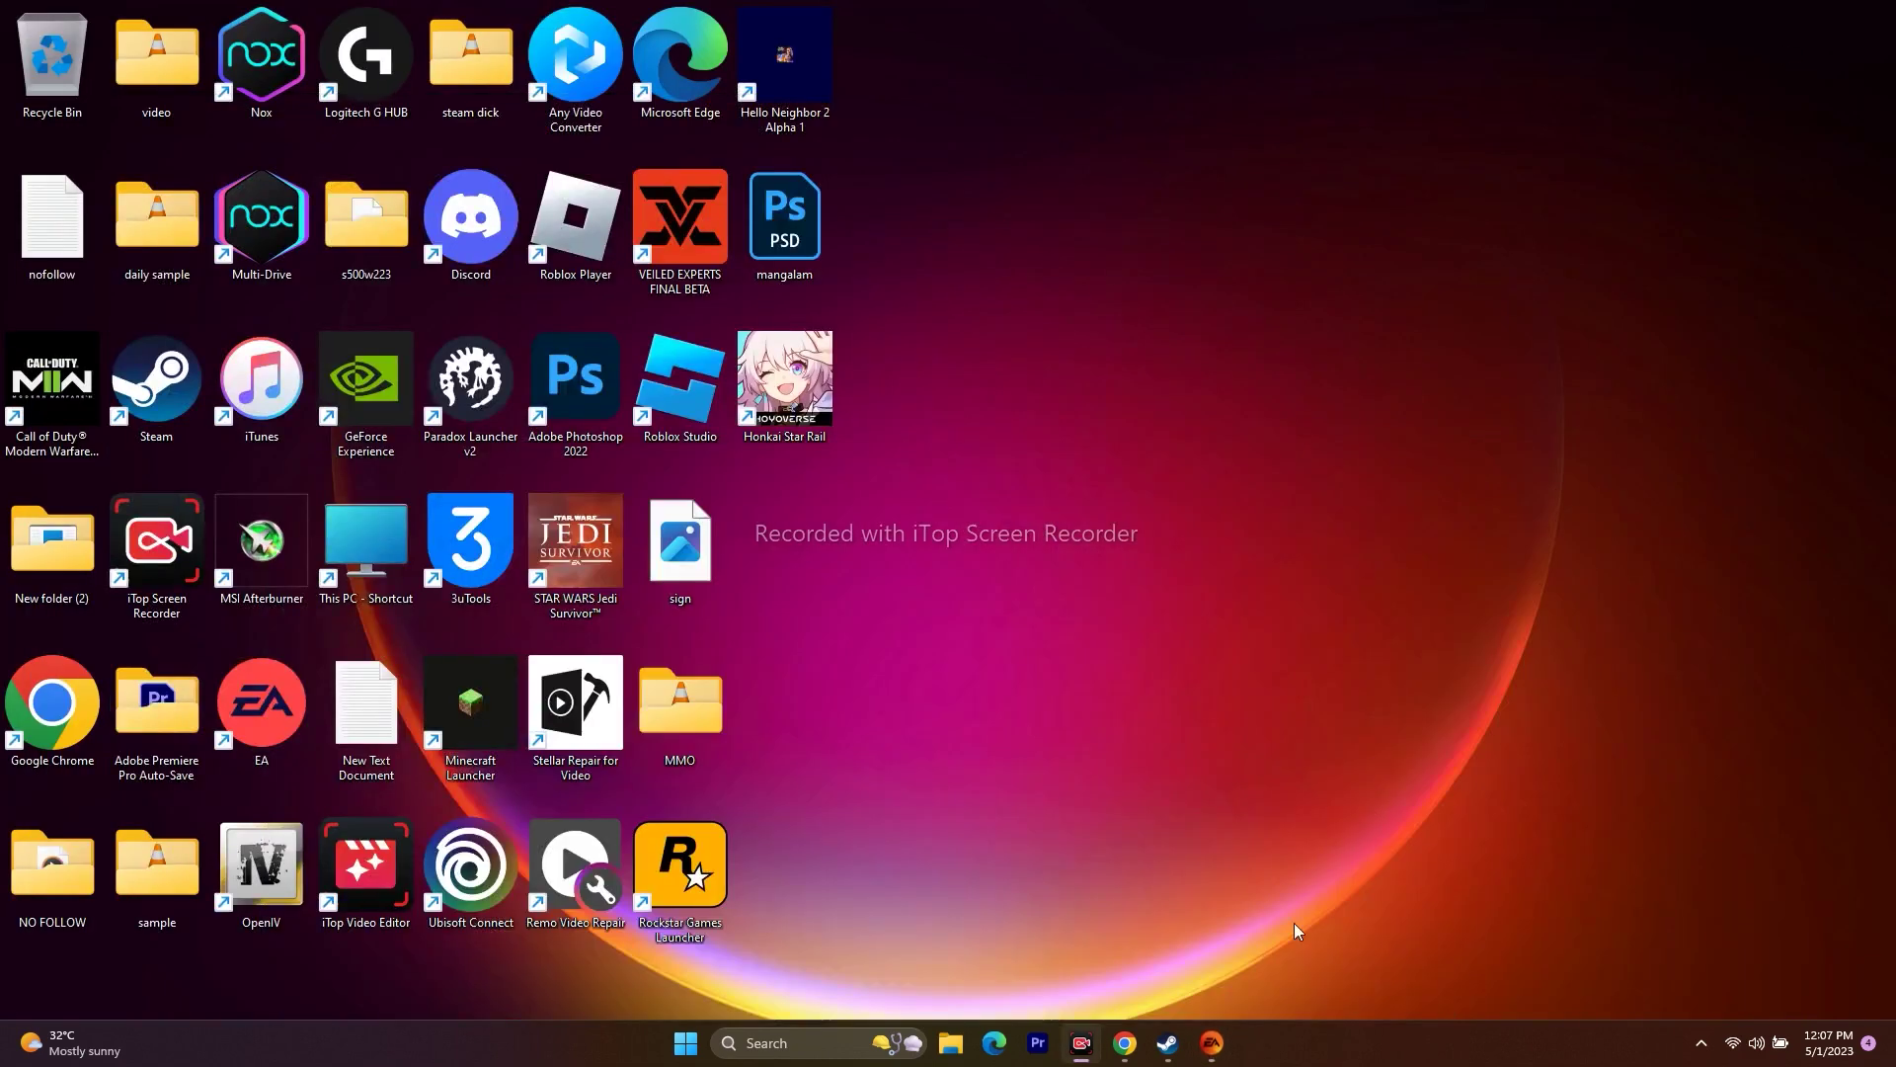
left_click(1172, 1056)
mouse_move(1276, 898)
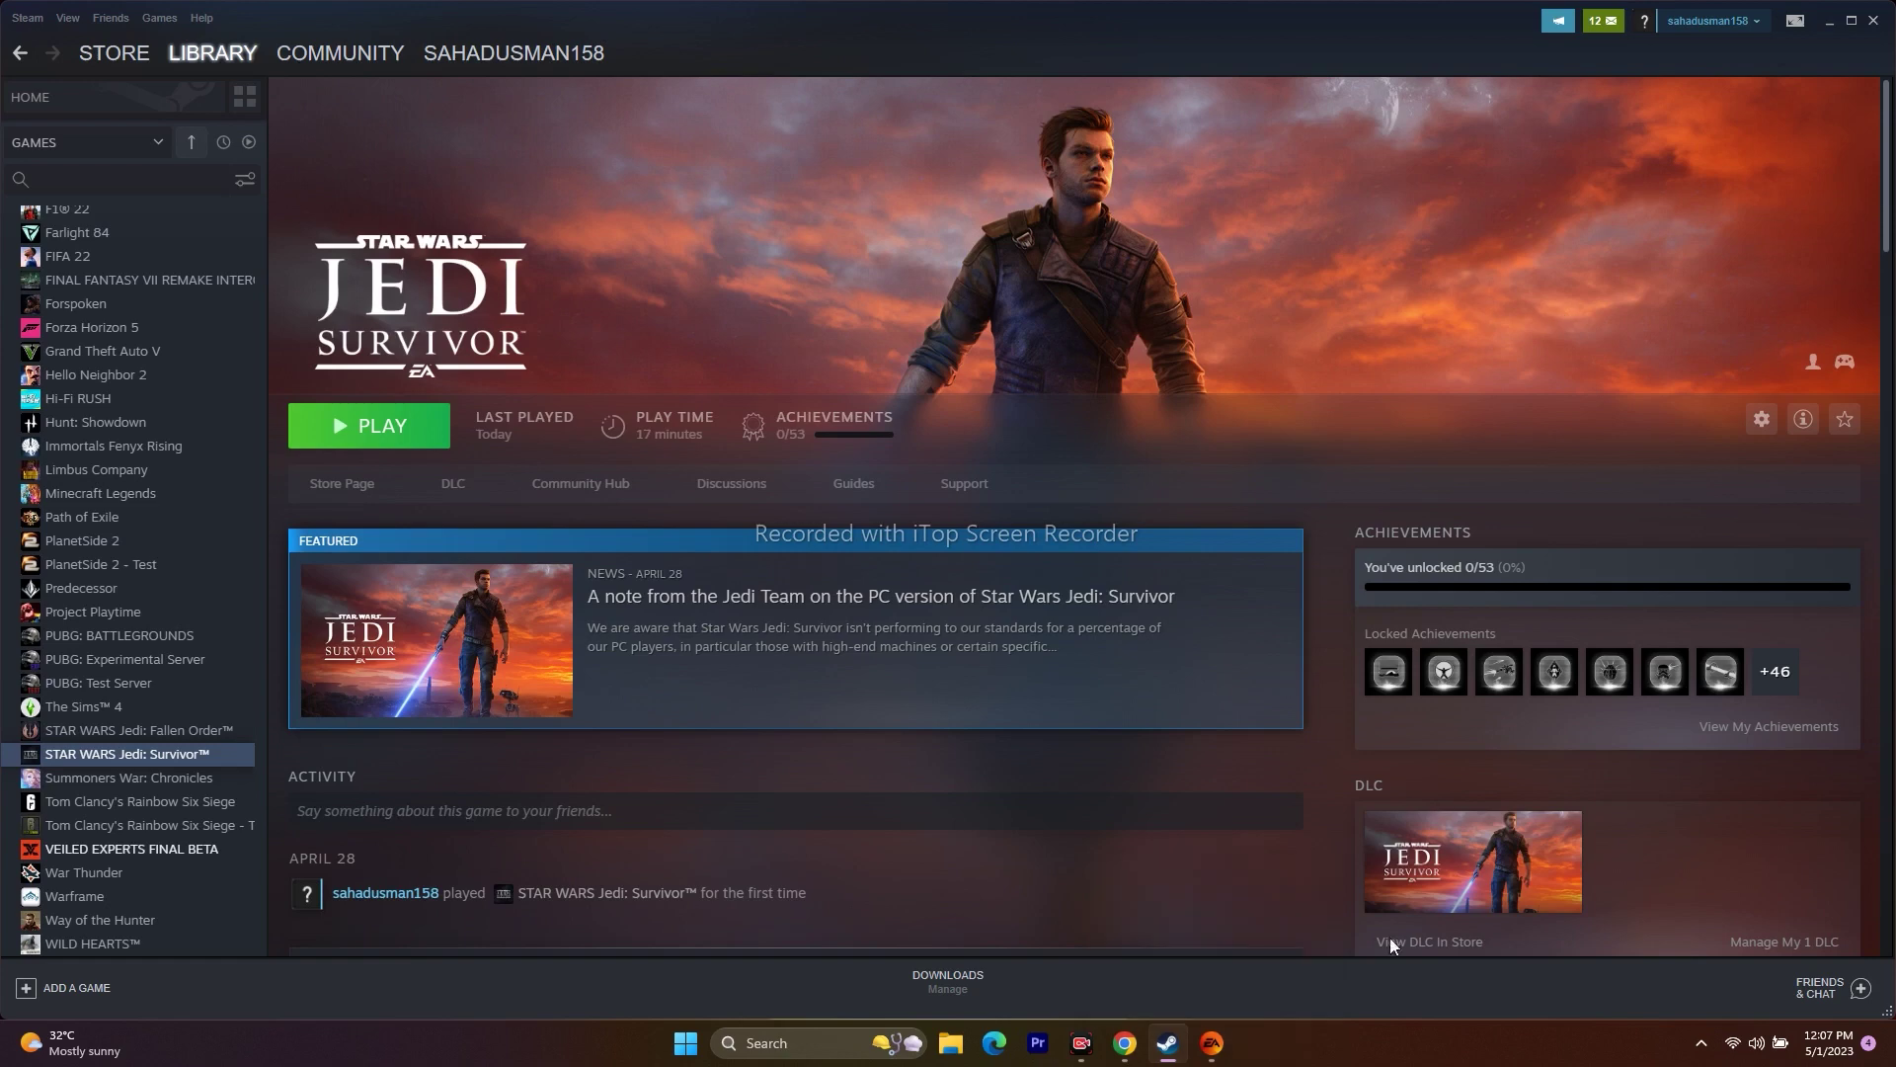
left_click(1225, 1053)
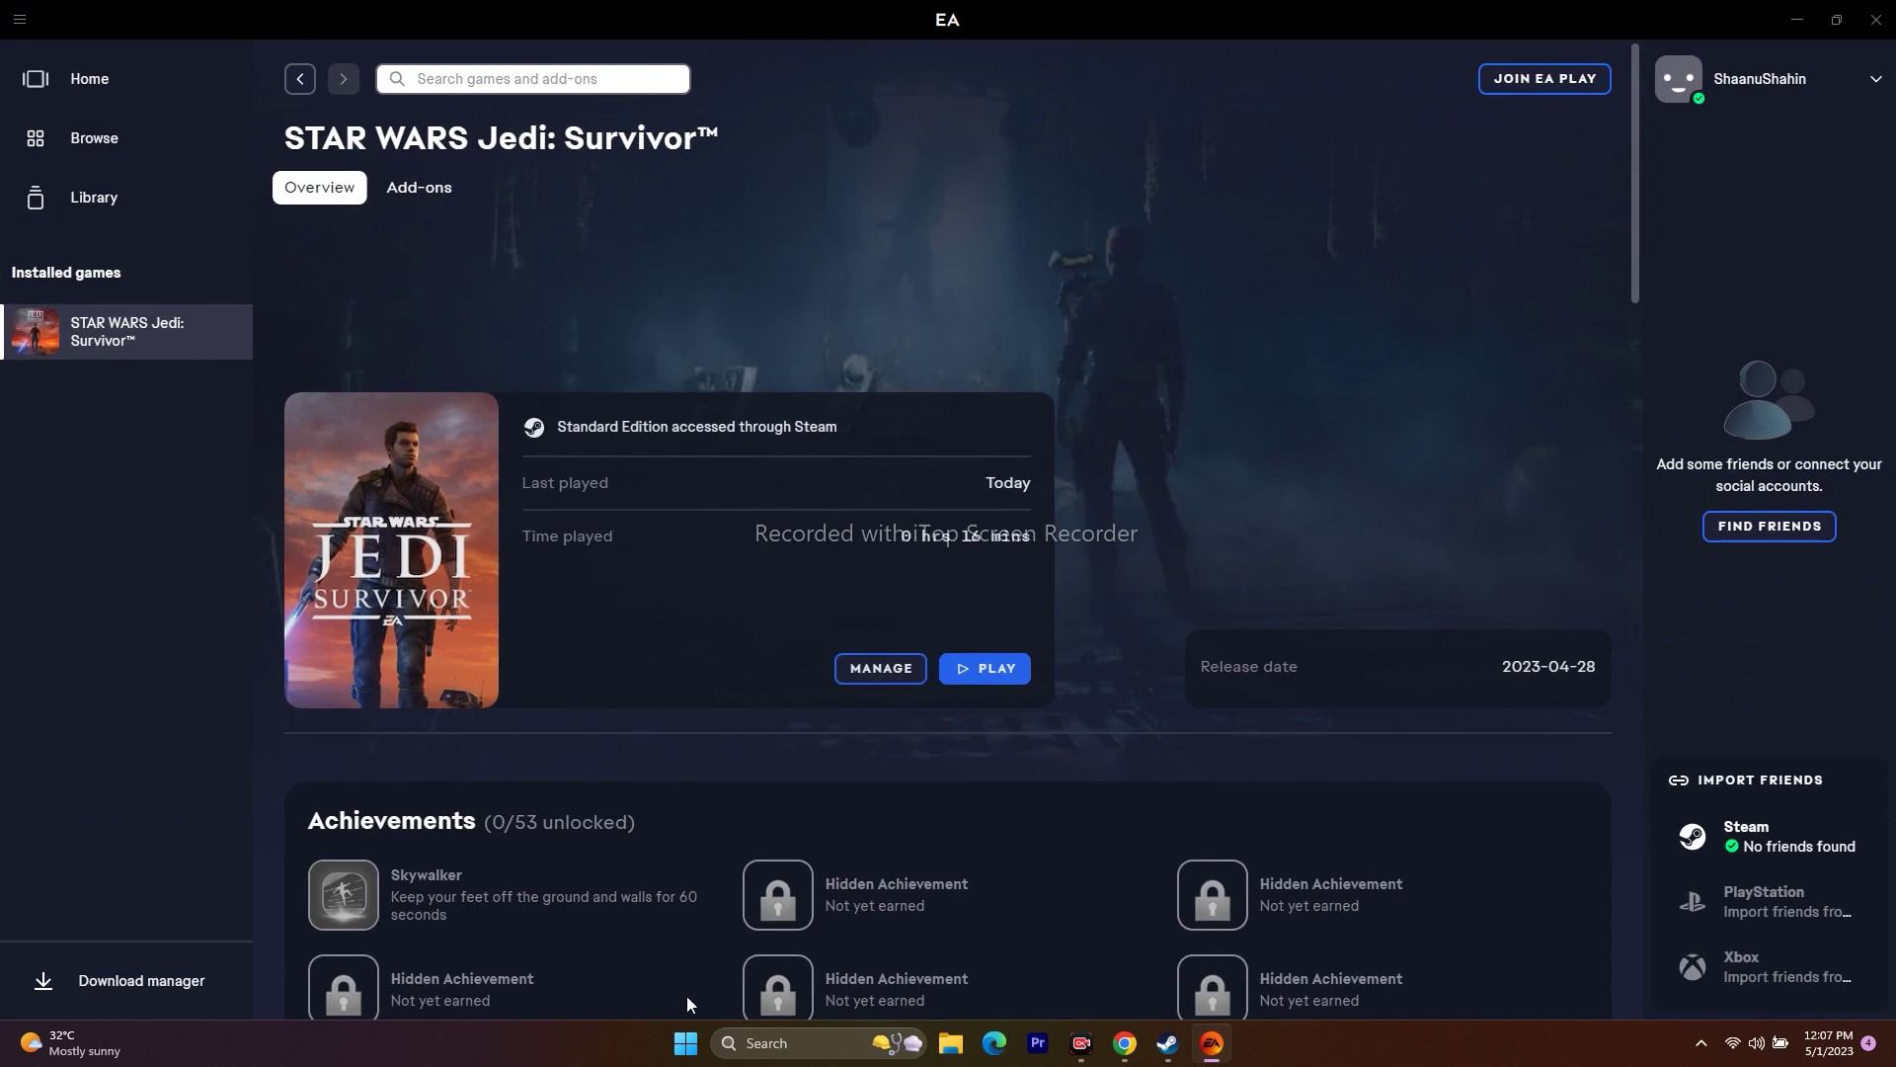
Bring up the computer's power options for a restart and close them without choosing any.
left_click(687, 1043)
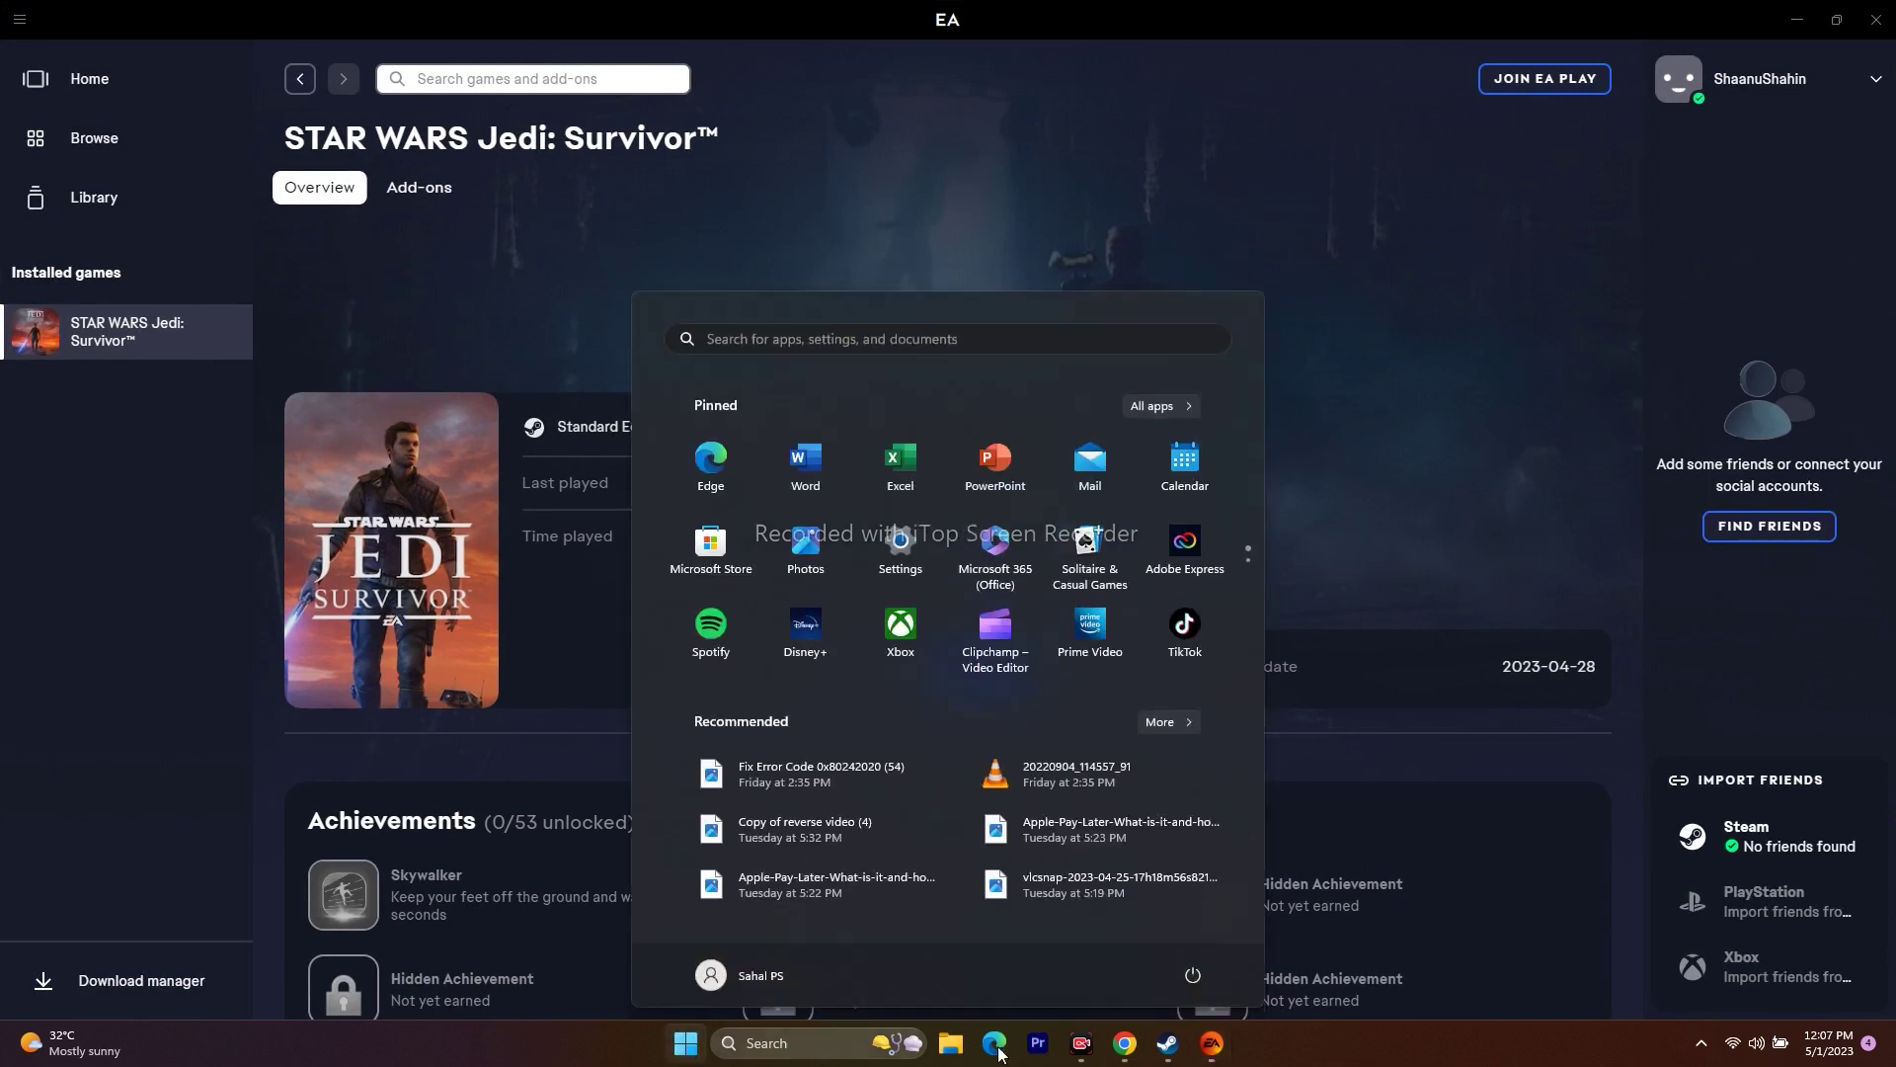
left_click(1192, 975)
left_click(1516, 393)
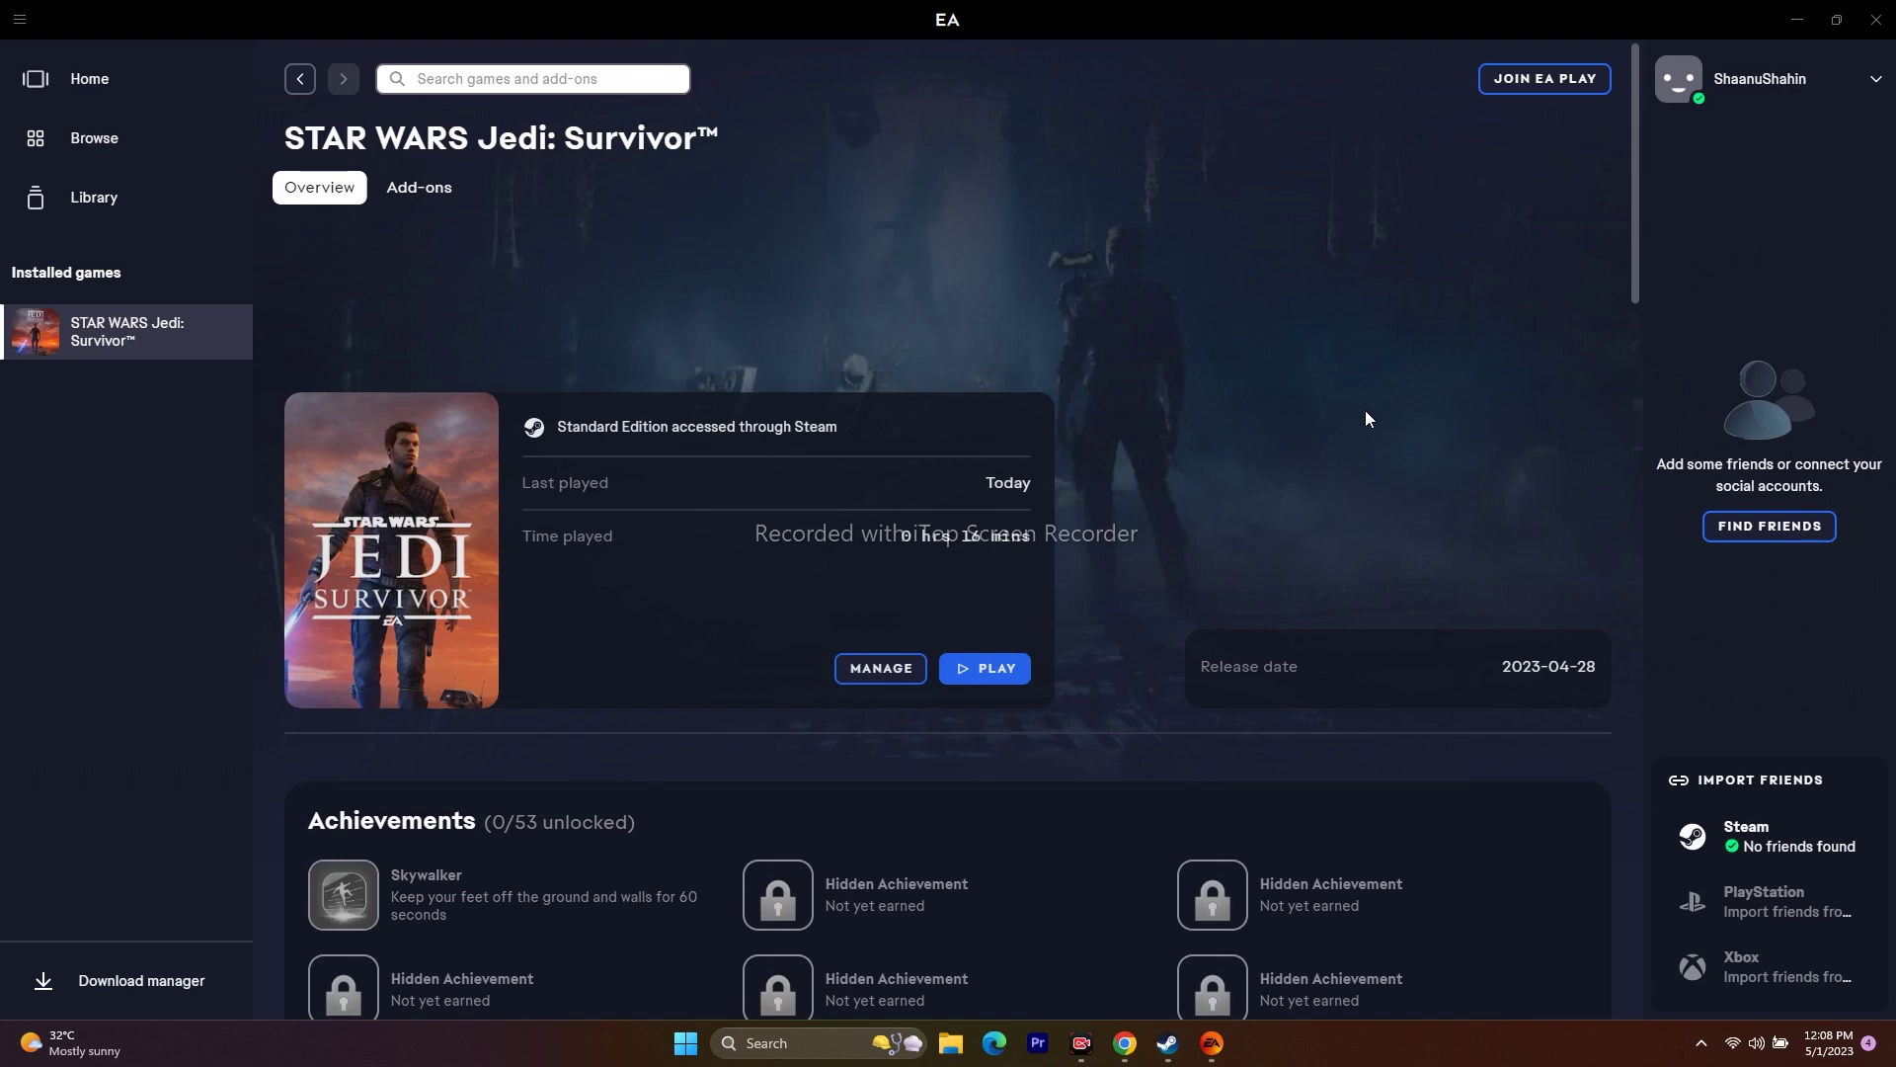
Show the EA app's sign-out and exit options without using them, and minimize the app.
left_click(20, 22)
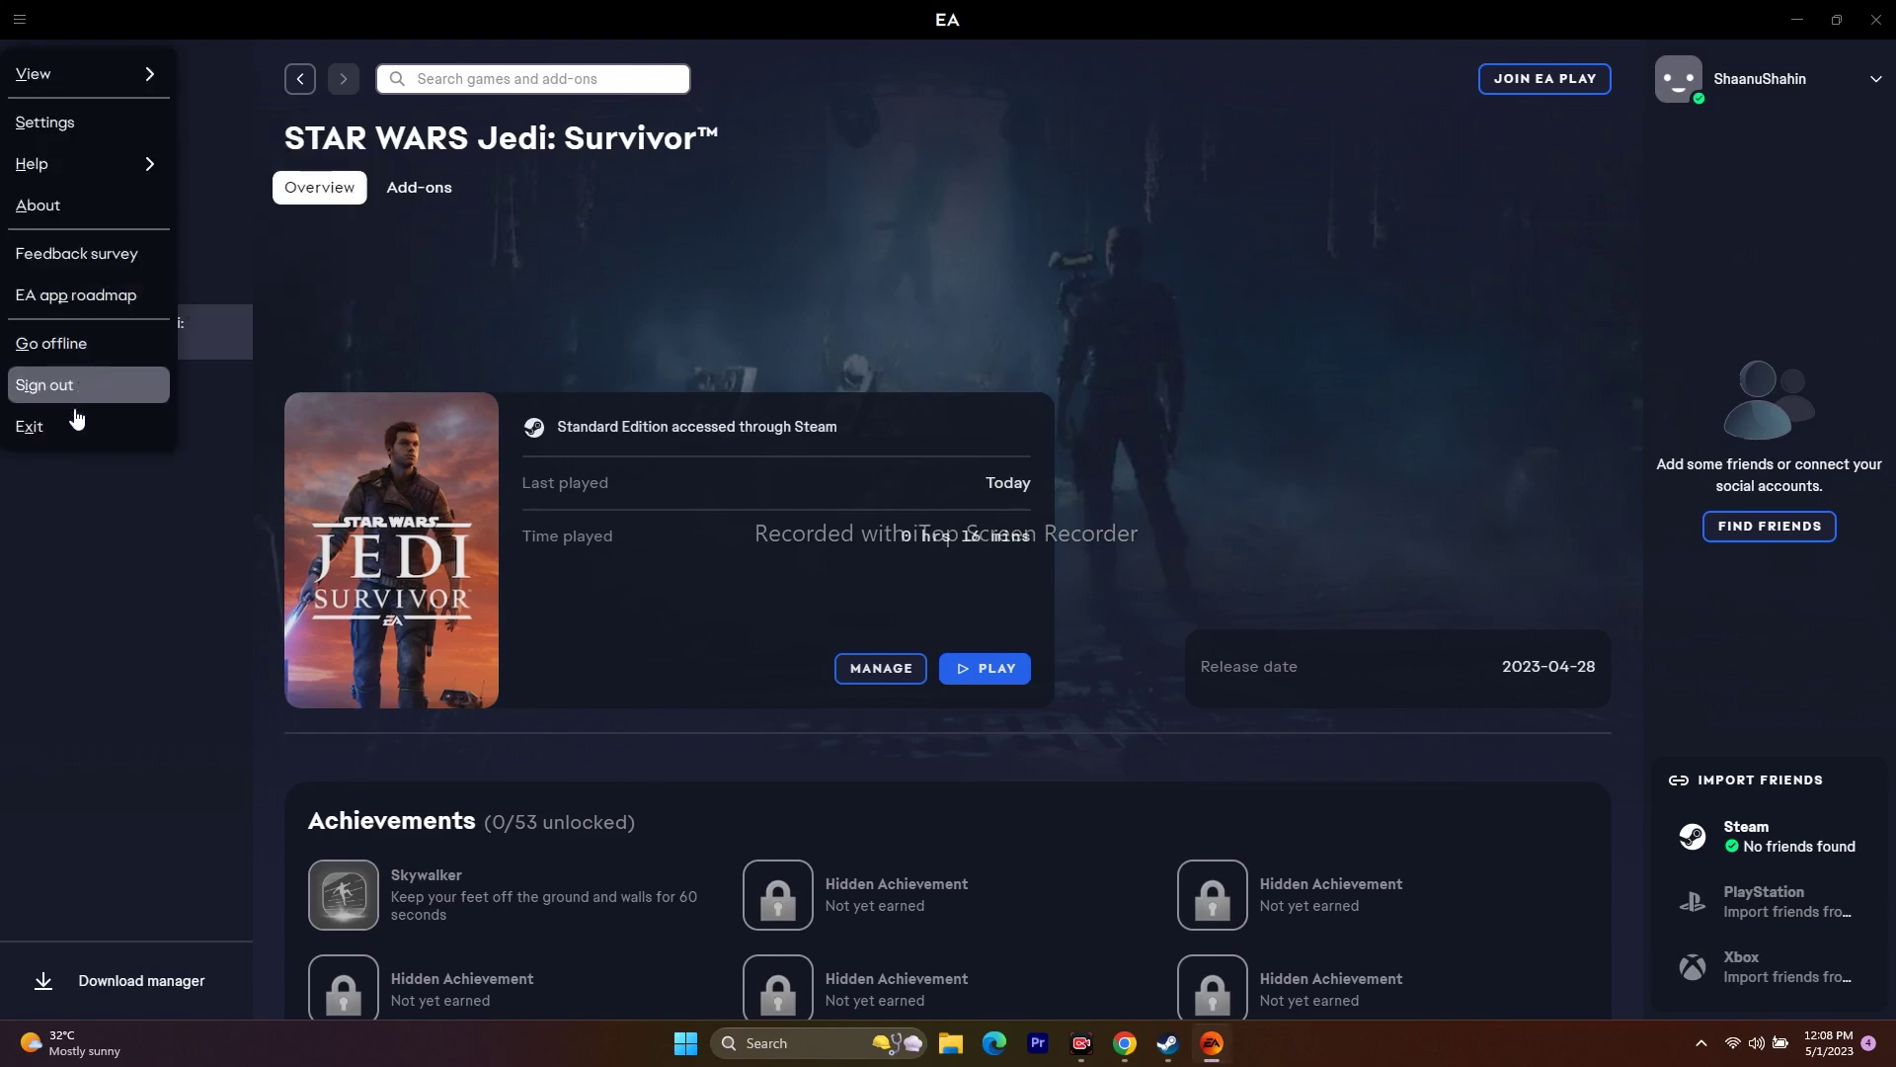
left_click(1523, 389)
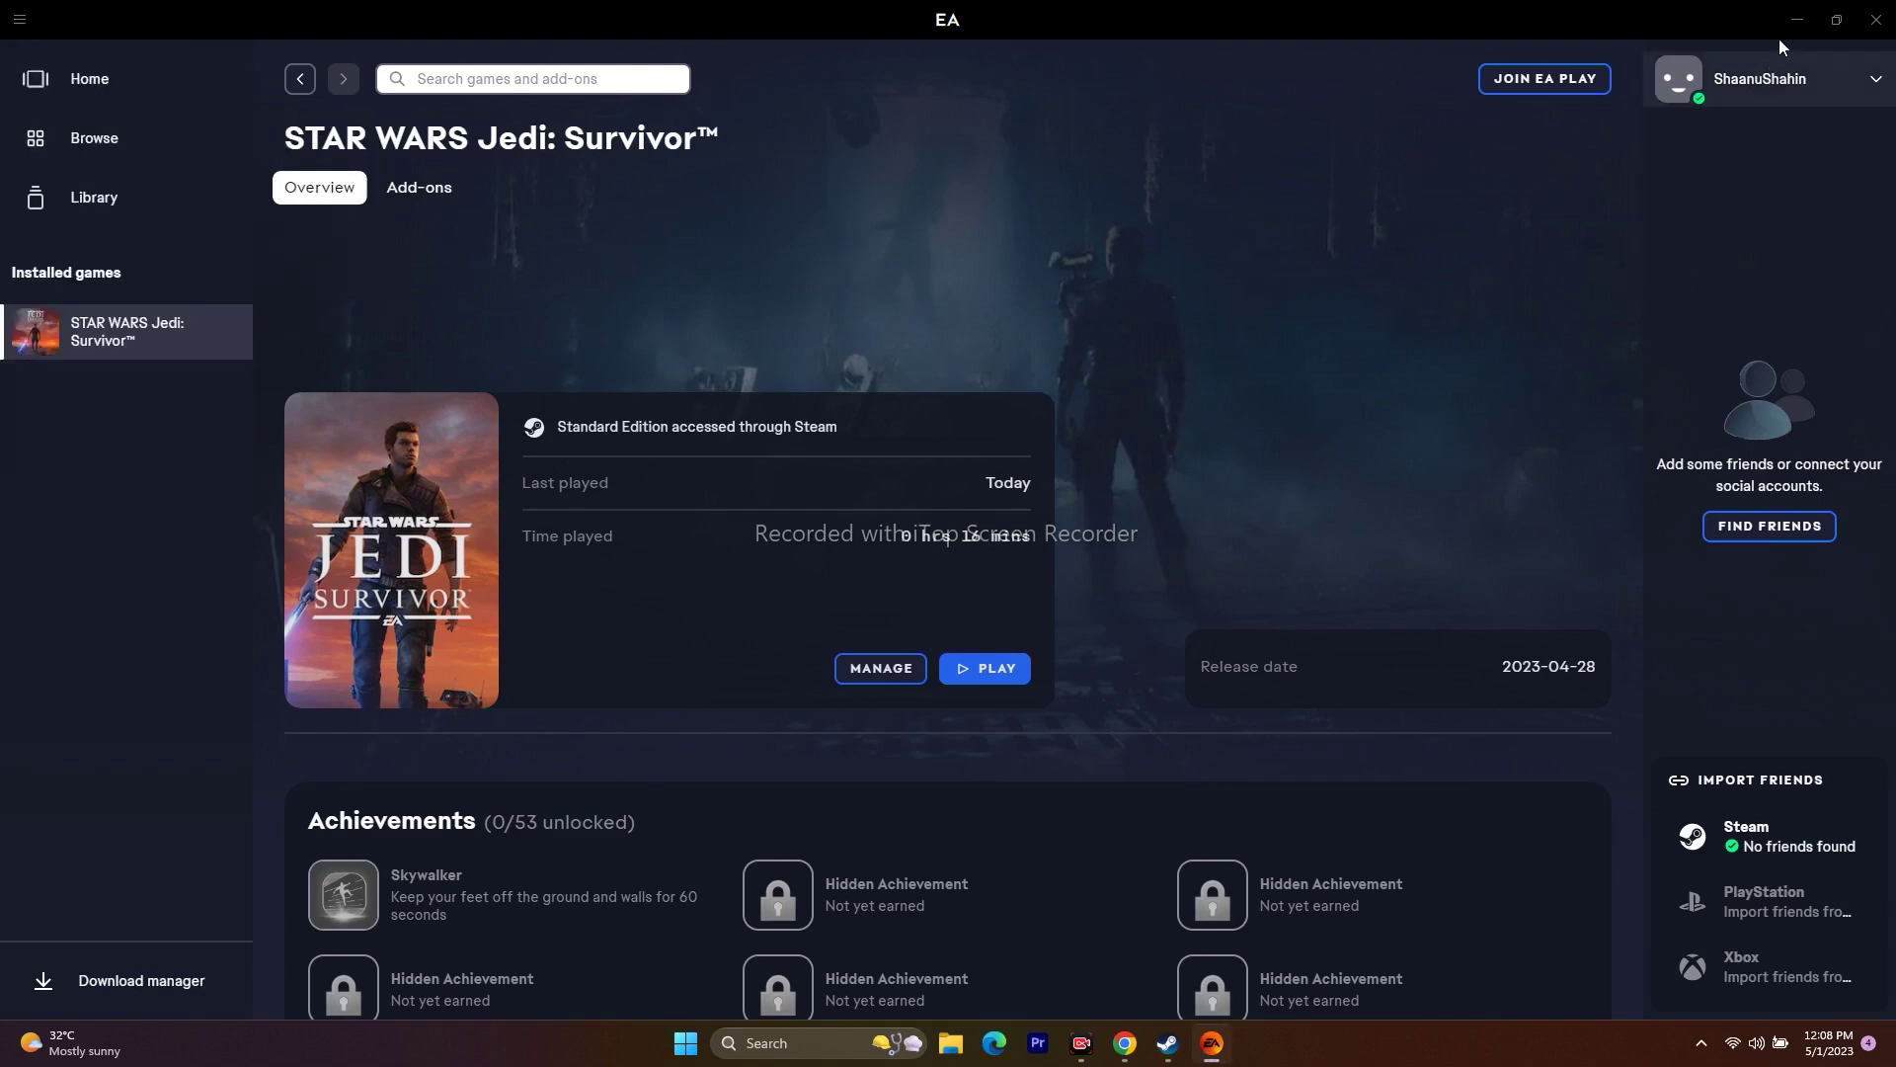
left_click(1797, 19)
left_click(1830, 22)
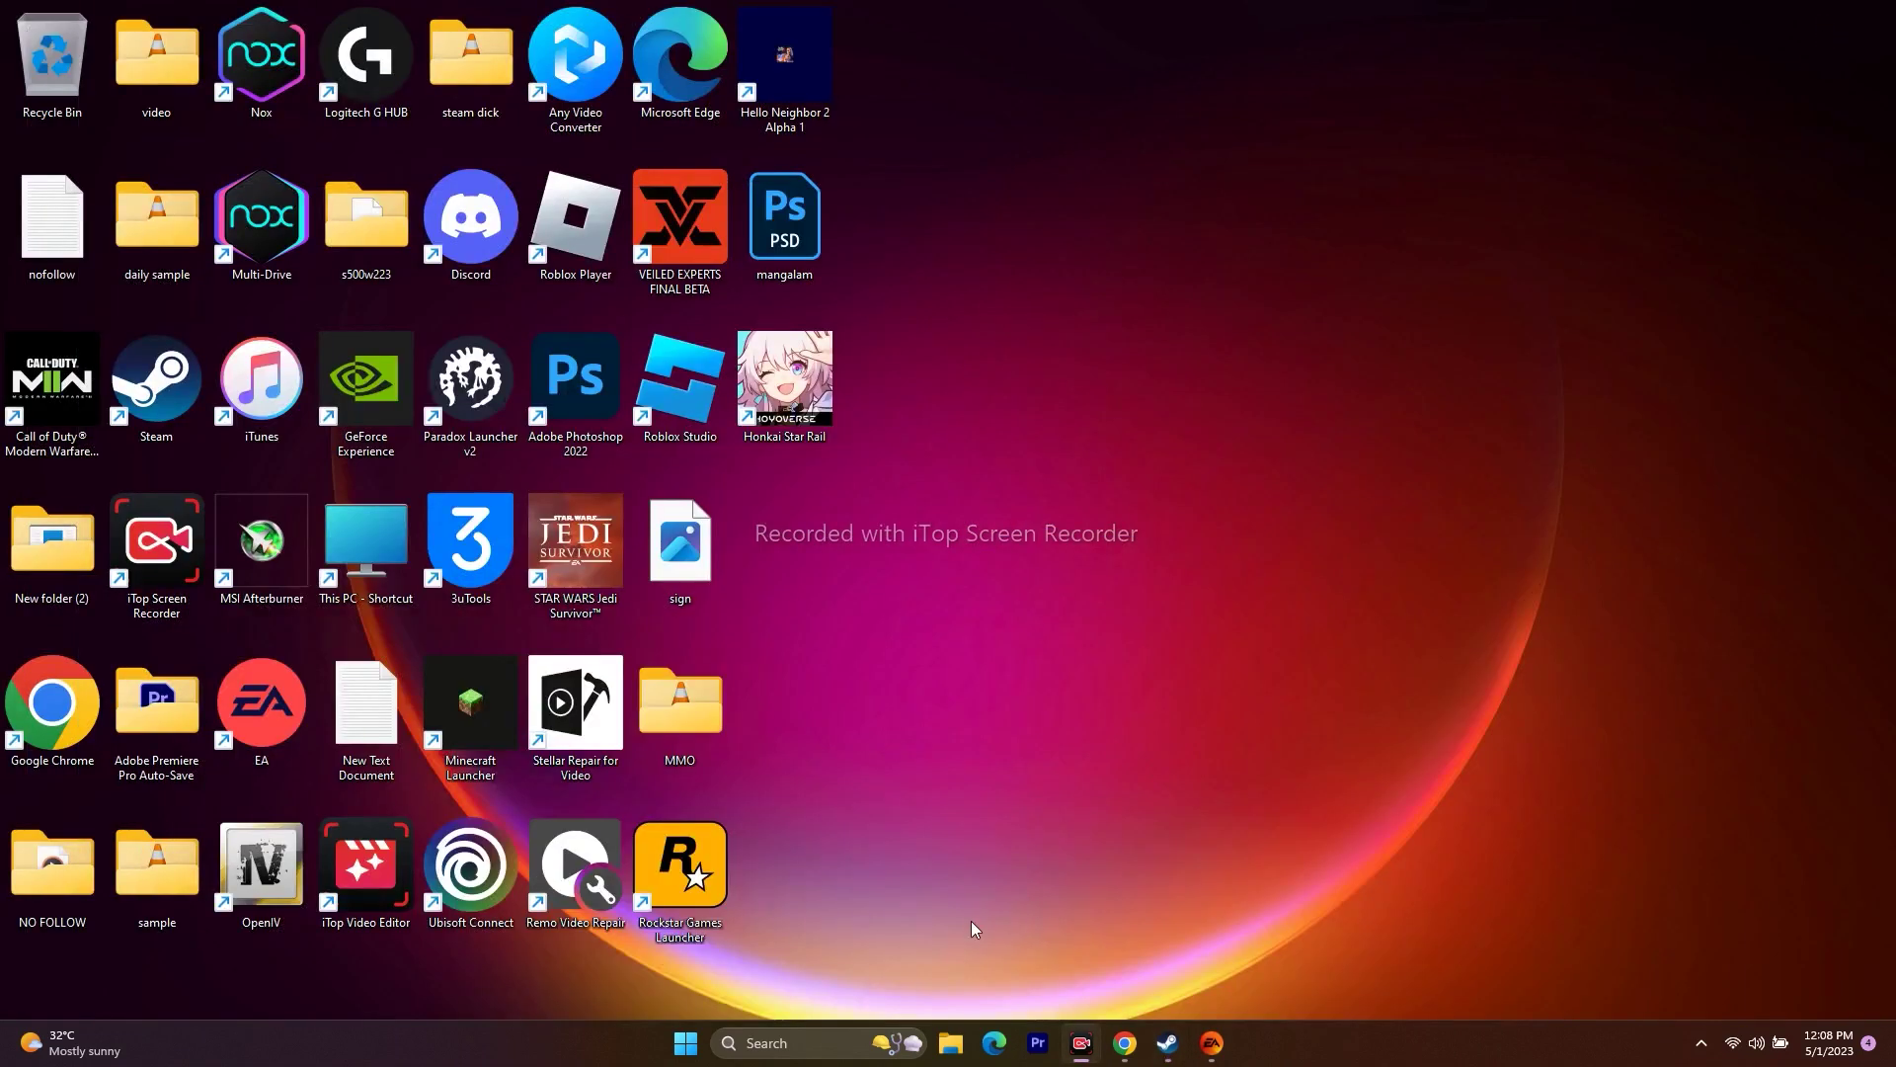
Show the End task option for the EA process in a maximized Task Manager, and close Task Manager without ending the process.
right_click(684, 1045)
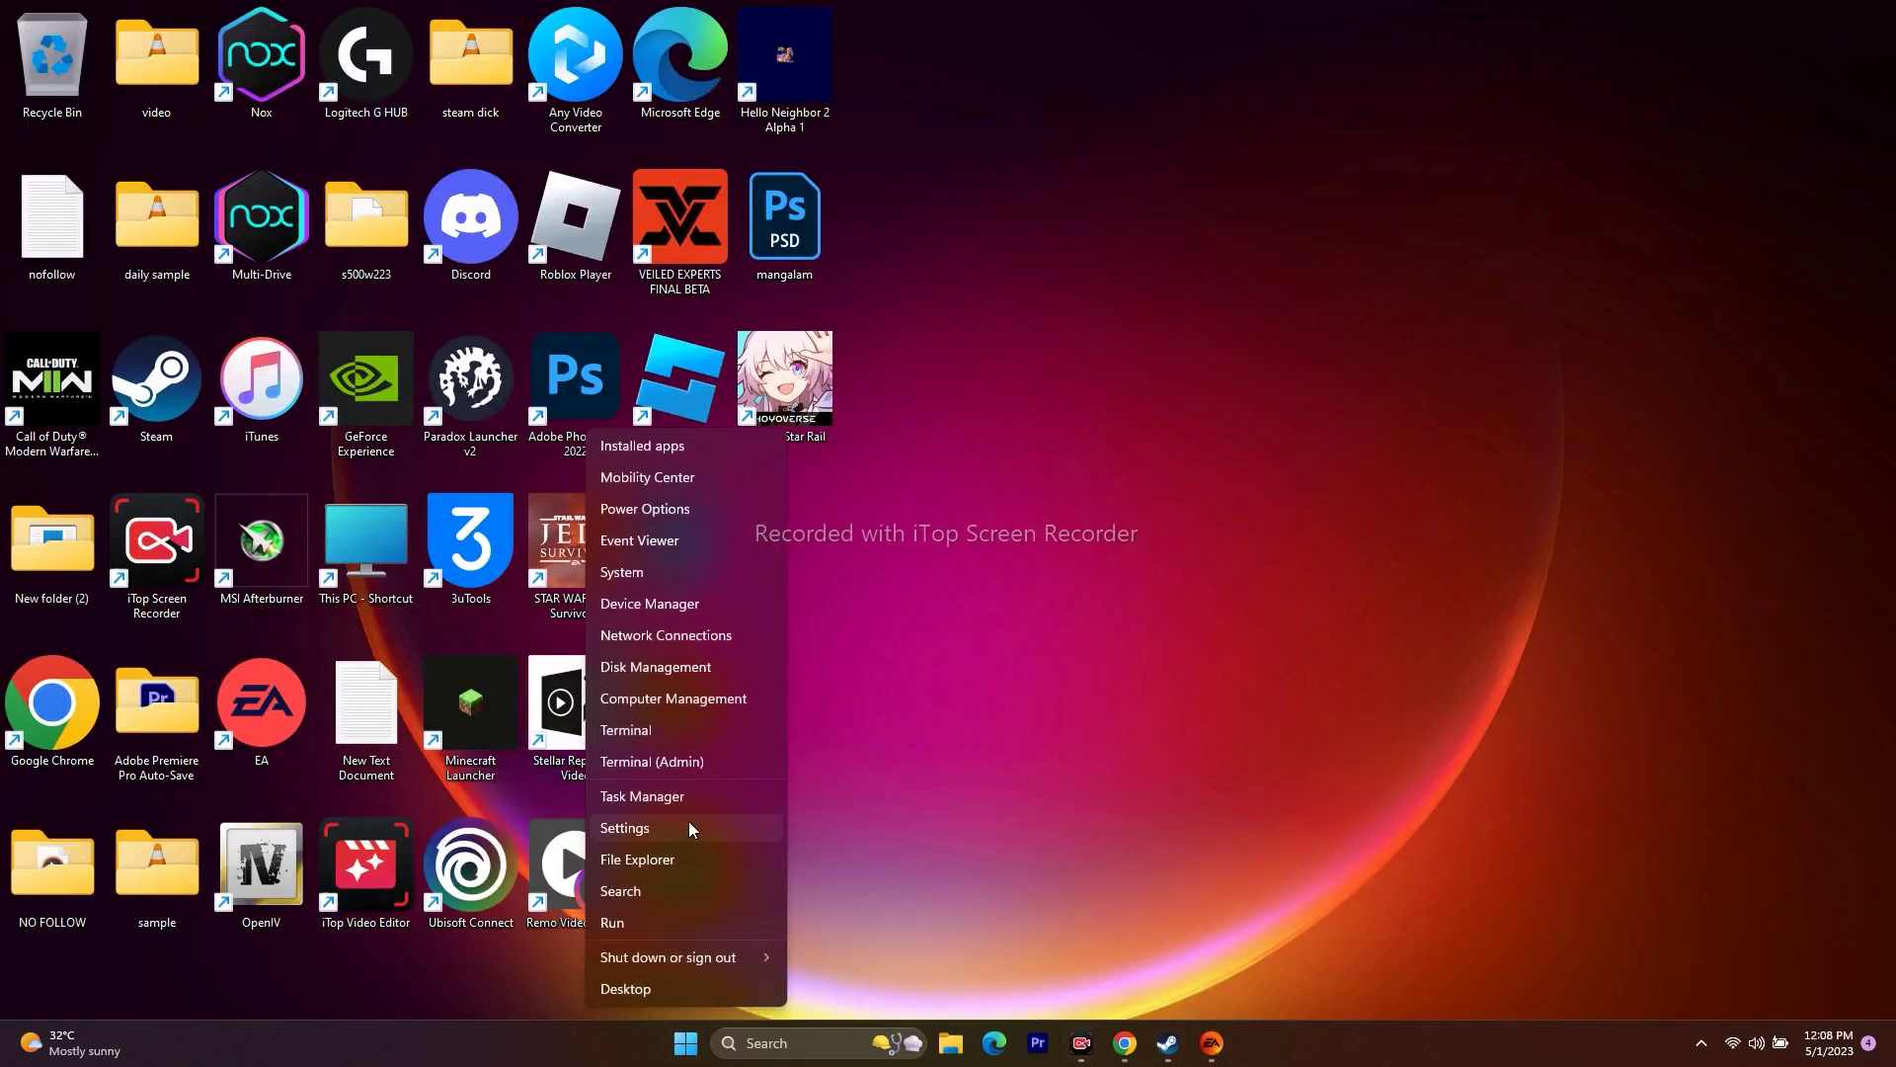
left_click(741, 802)
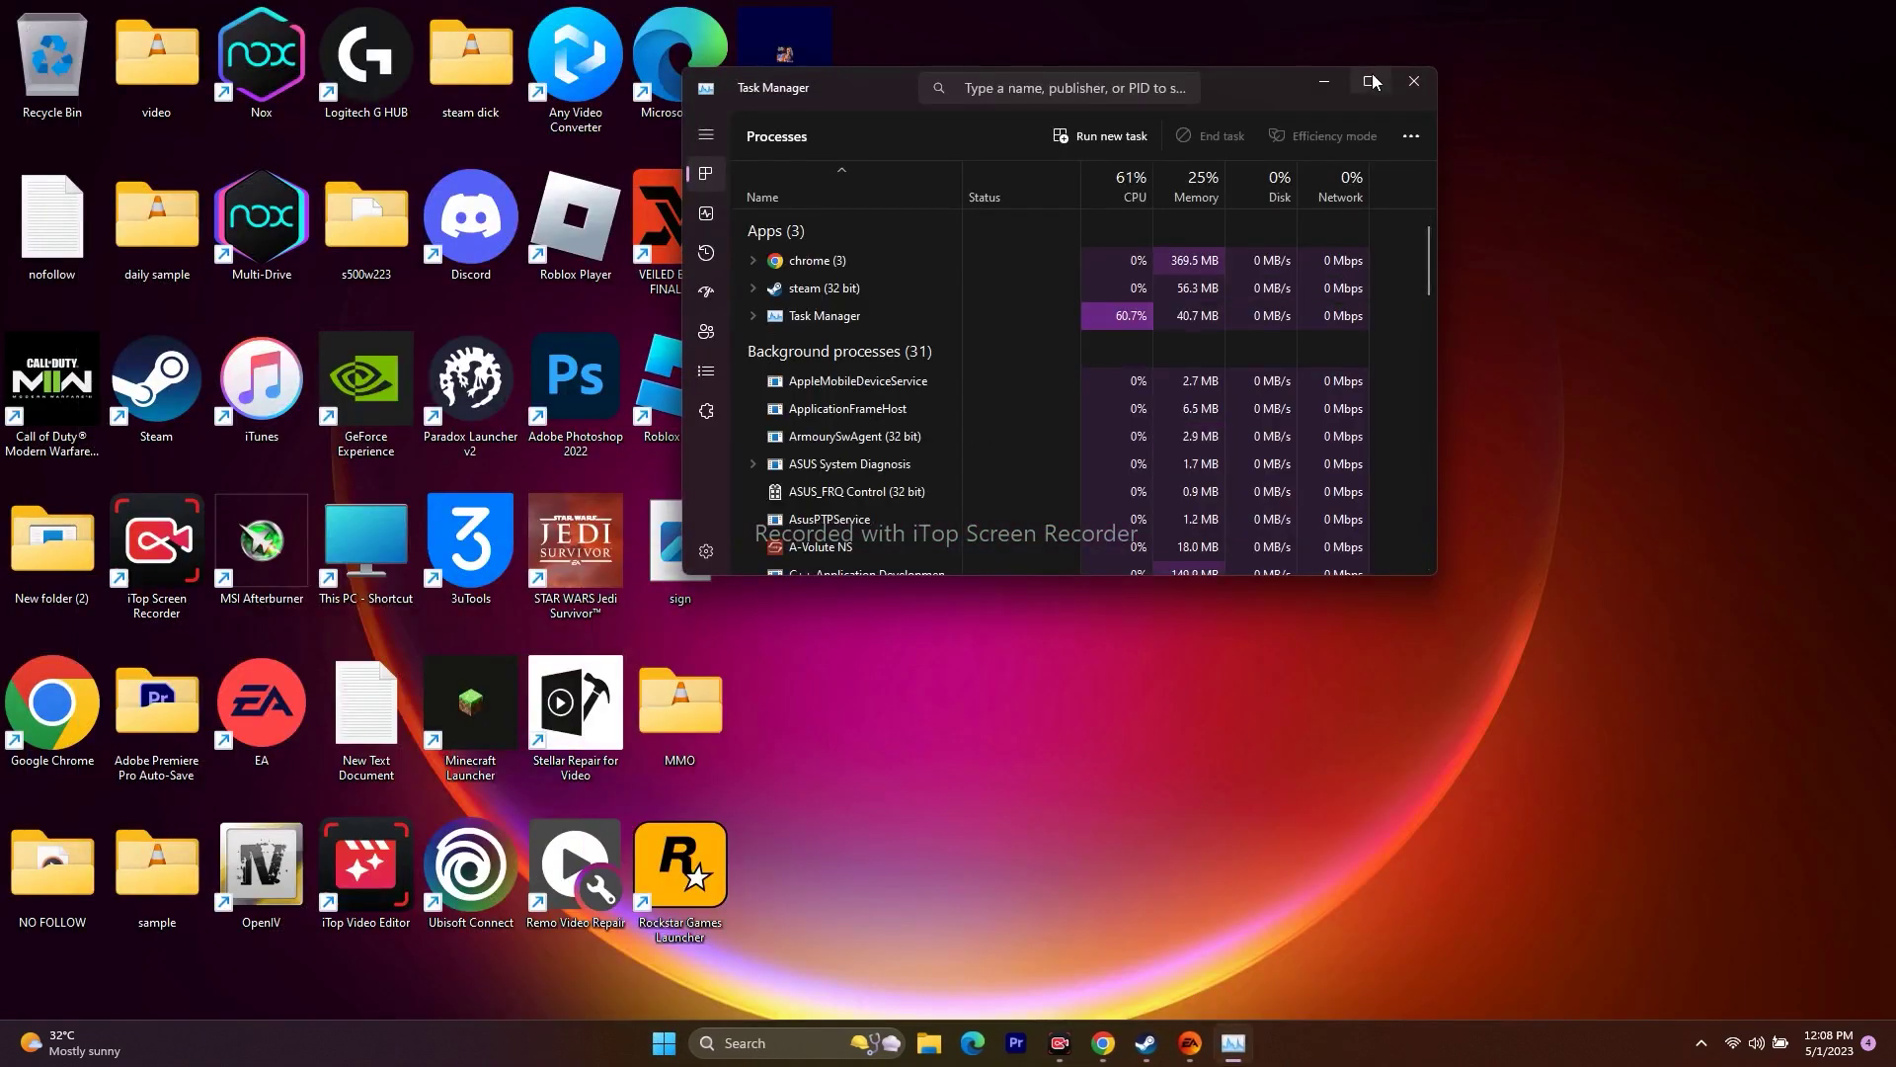
left_click(1369, 83)
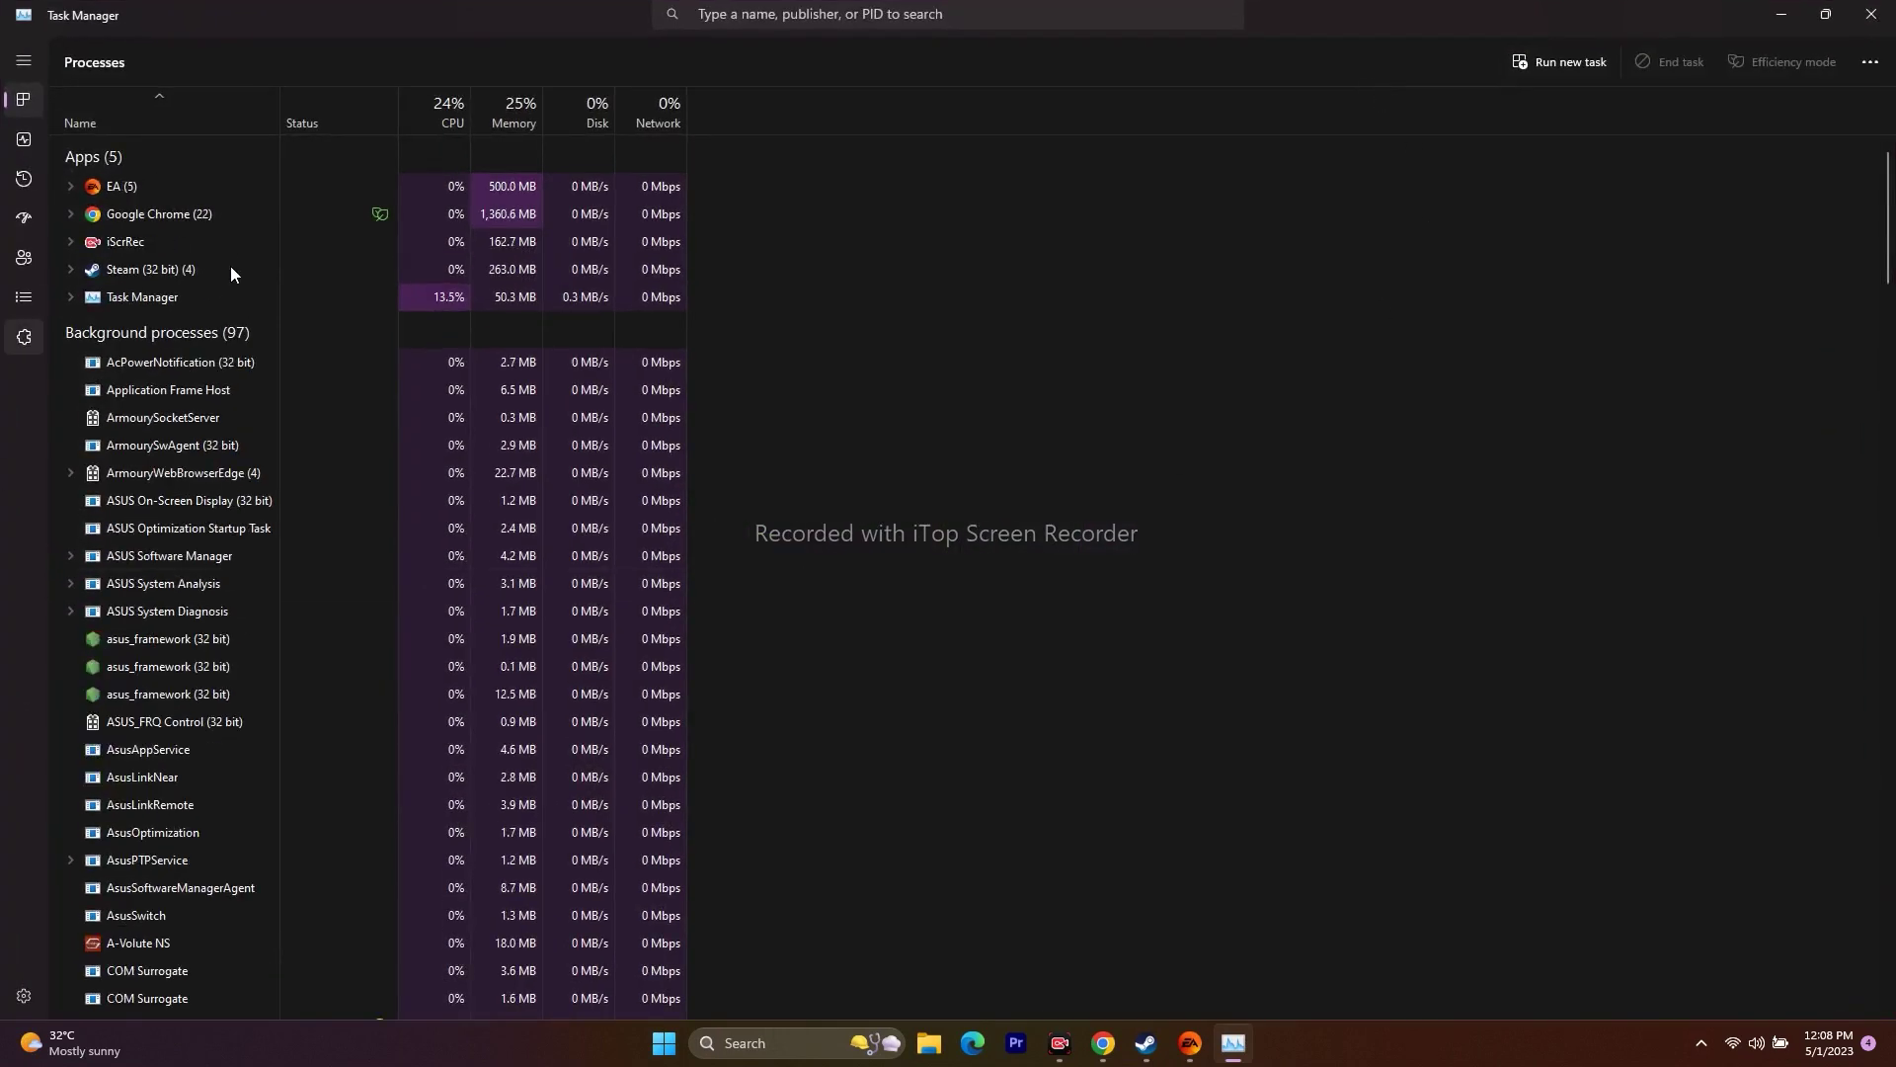
right_click(119, 188)
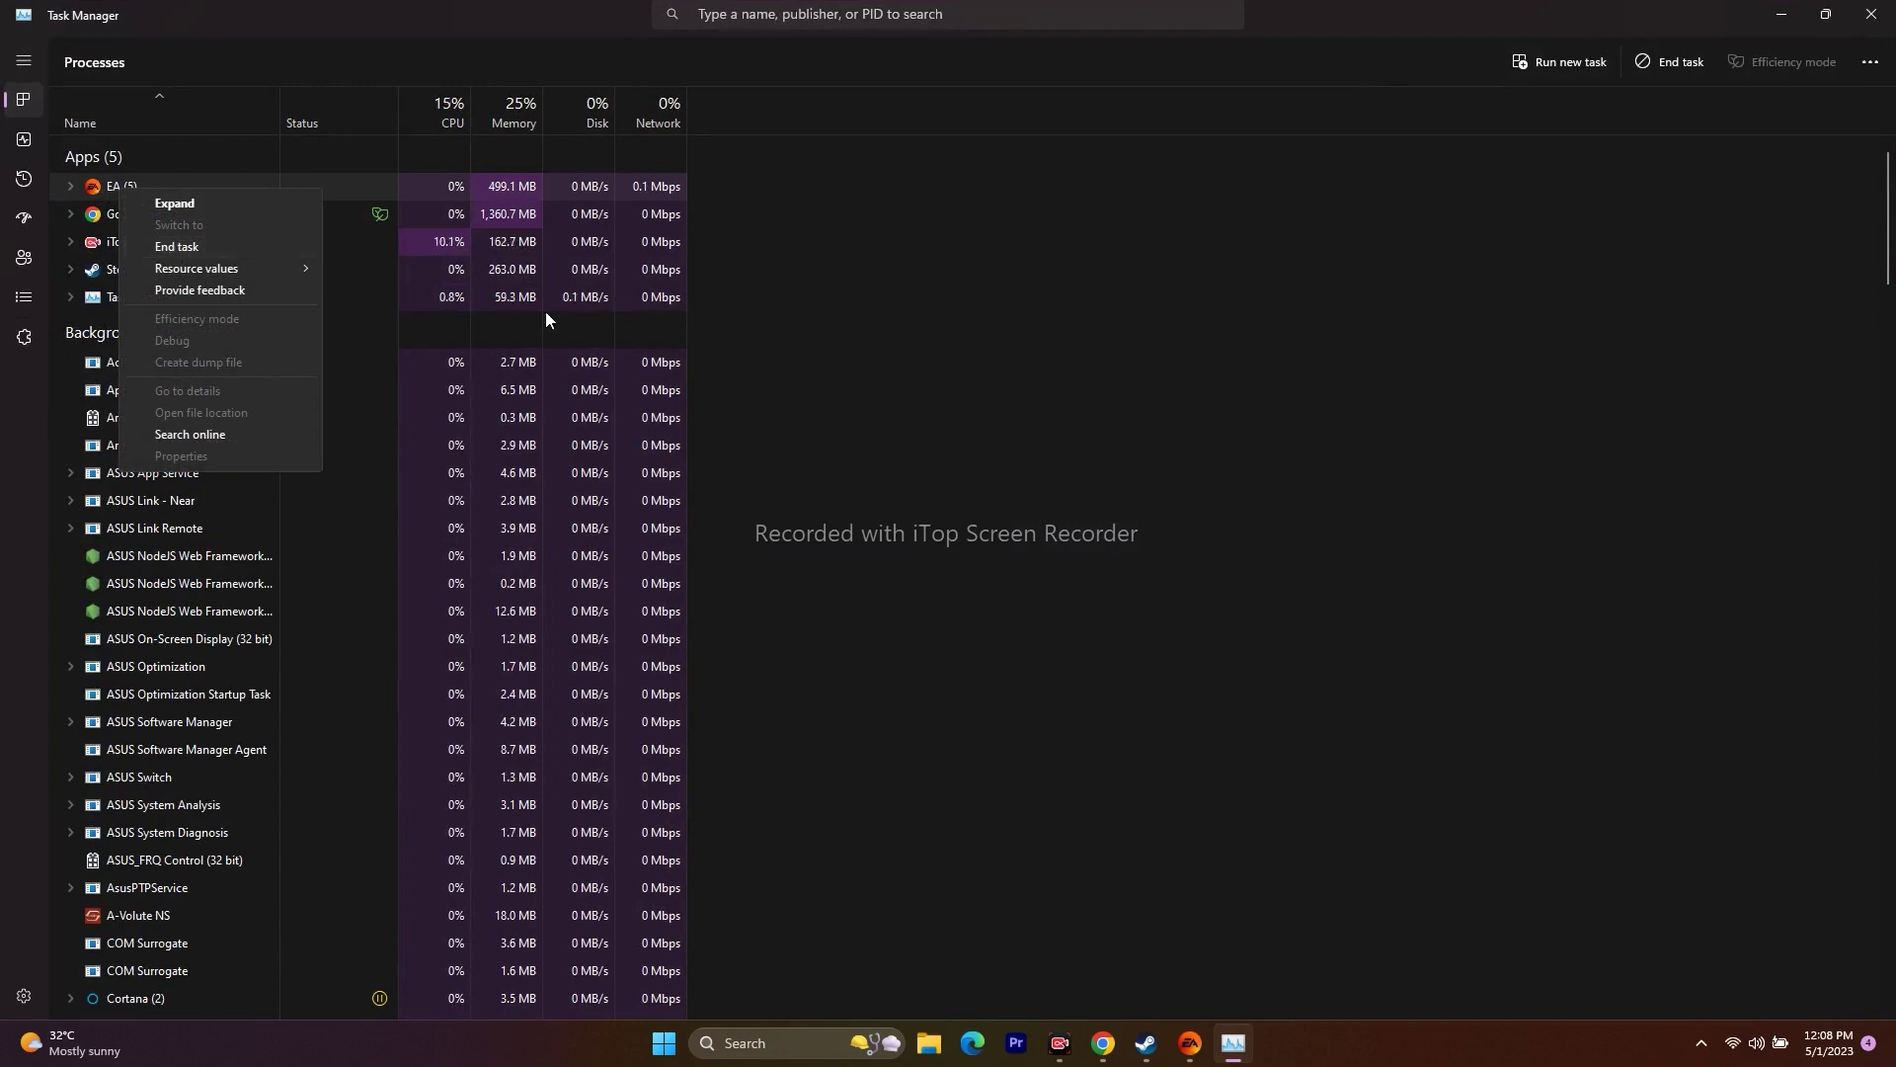
left_click(964, 371)
left_click(1889, 14)
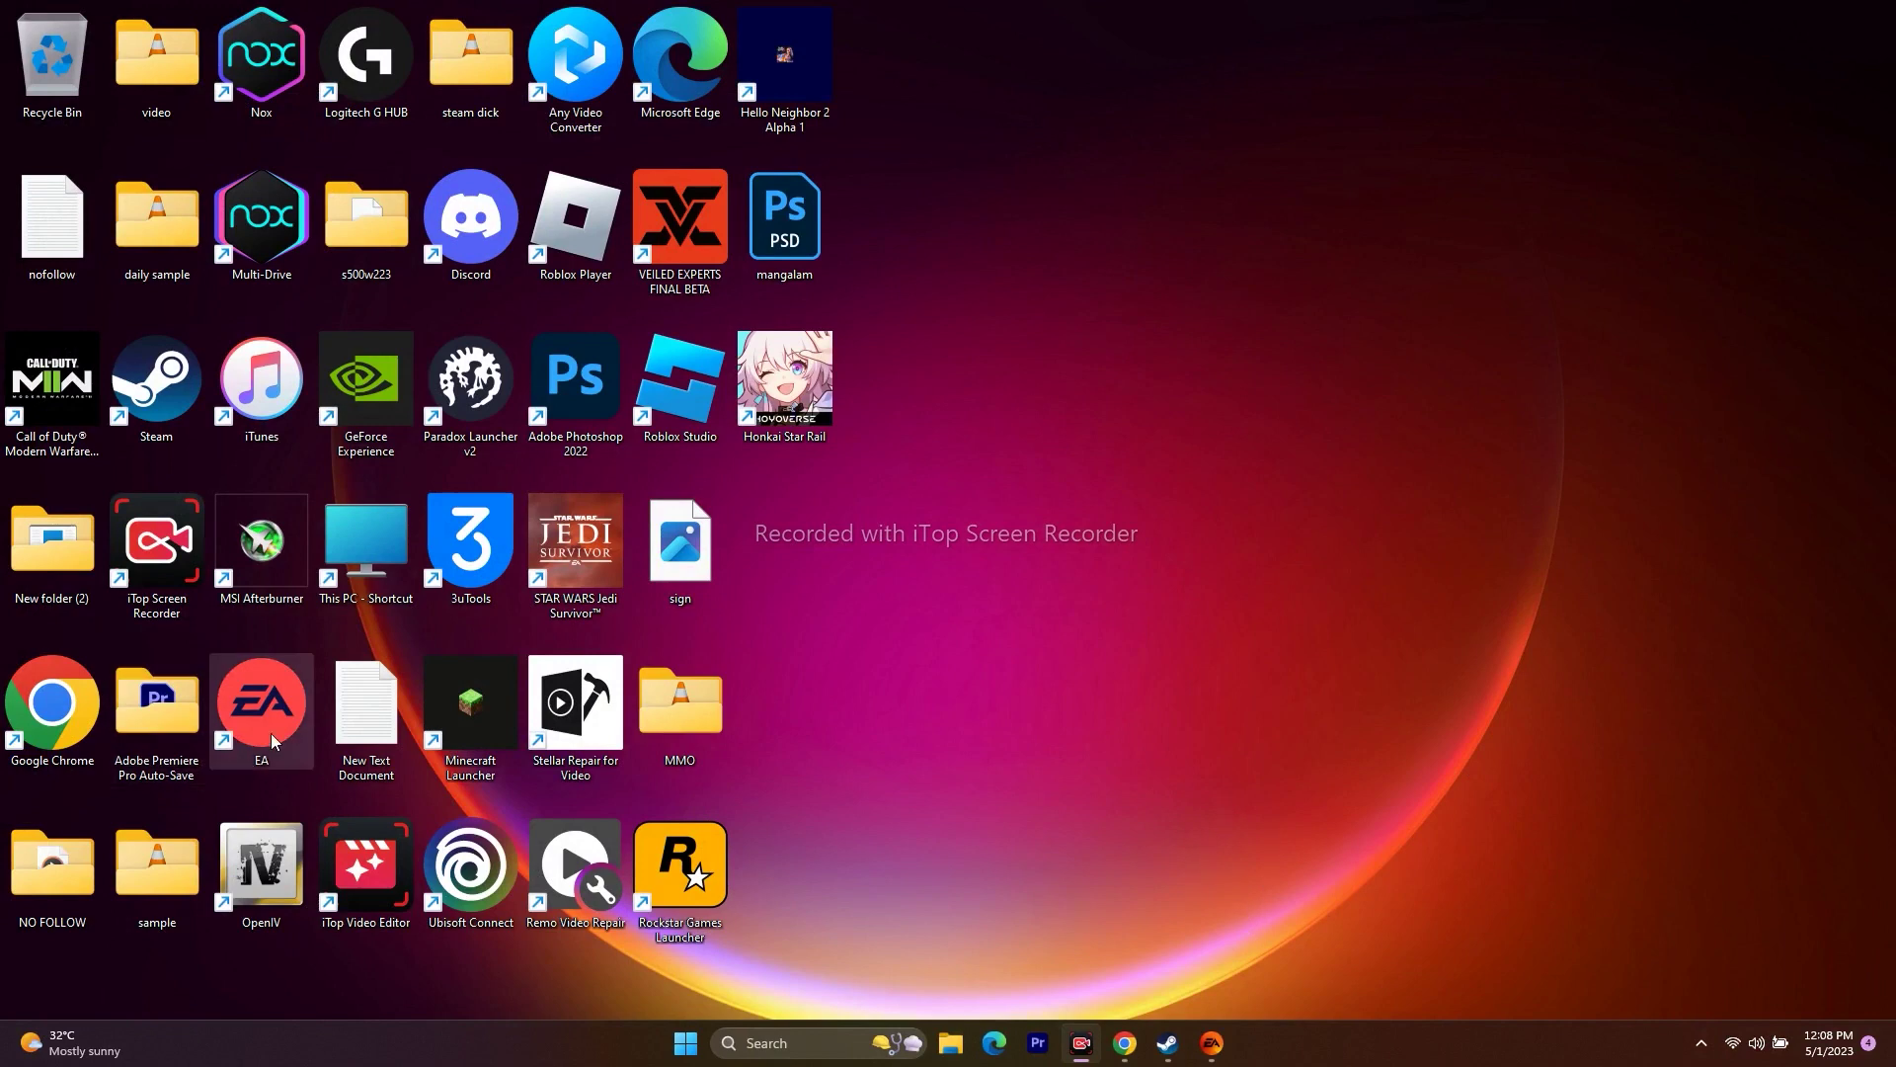
Return to the EA app to revisit its main options, and minimize the window again.
left_click(1217, 1043)
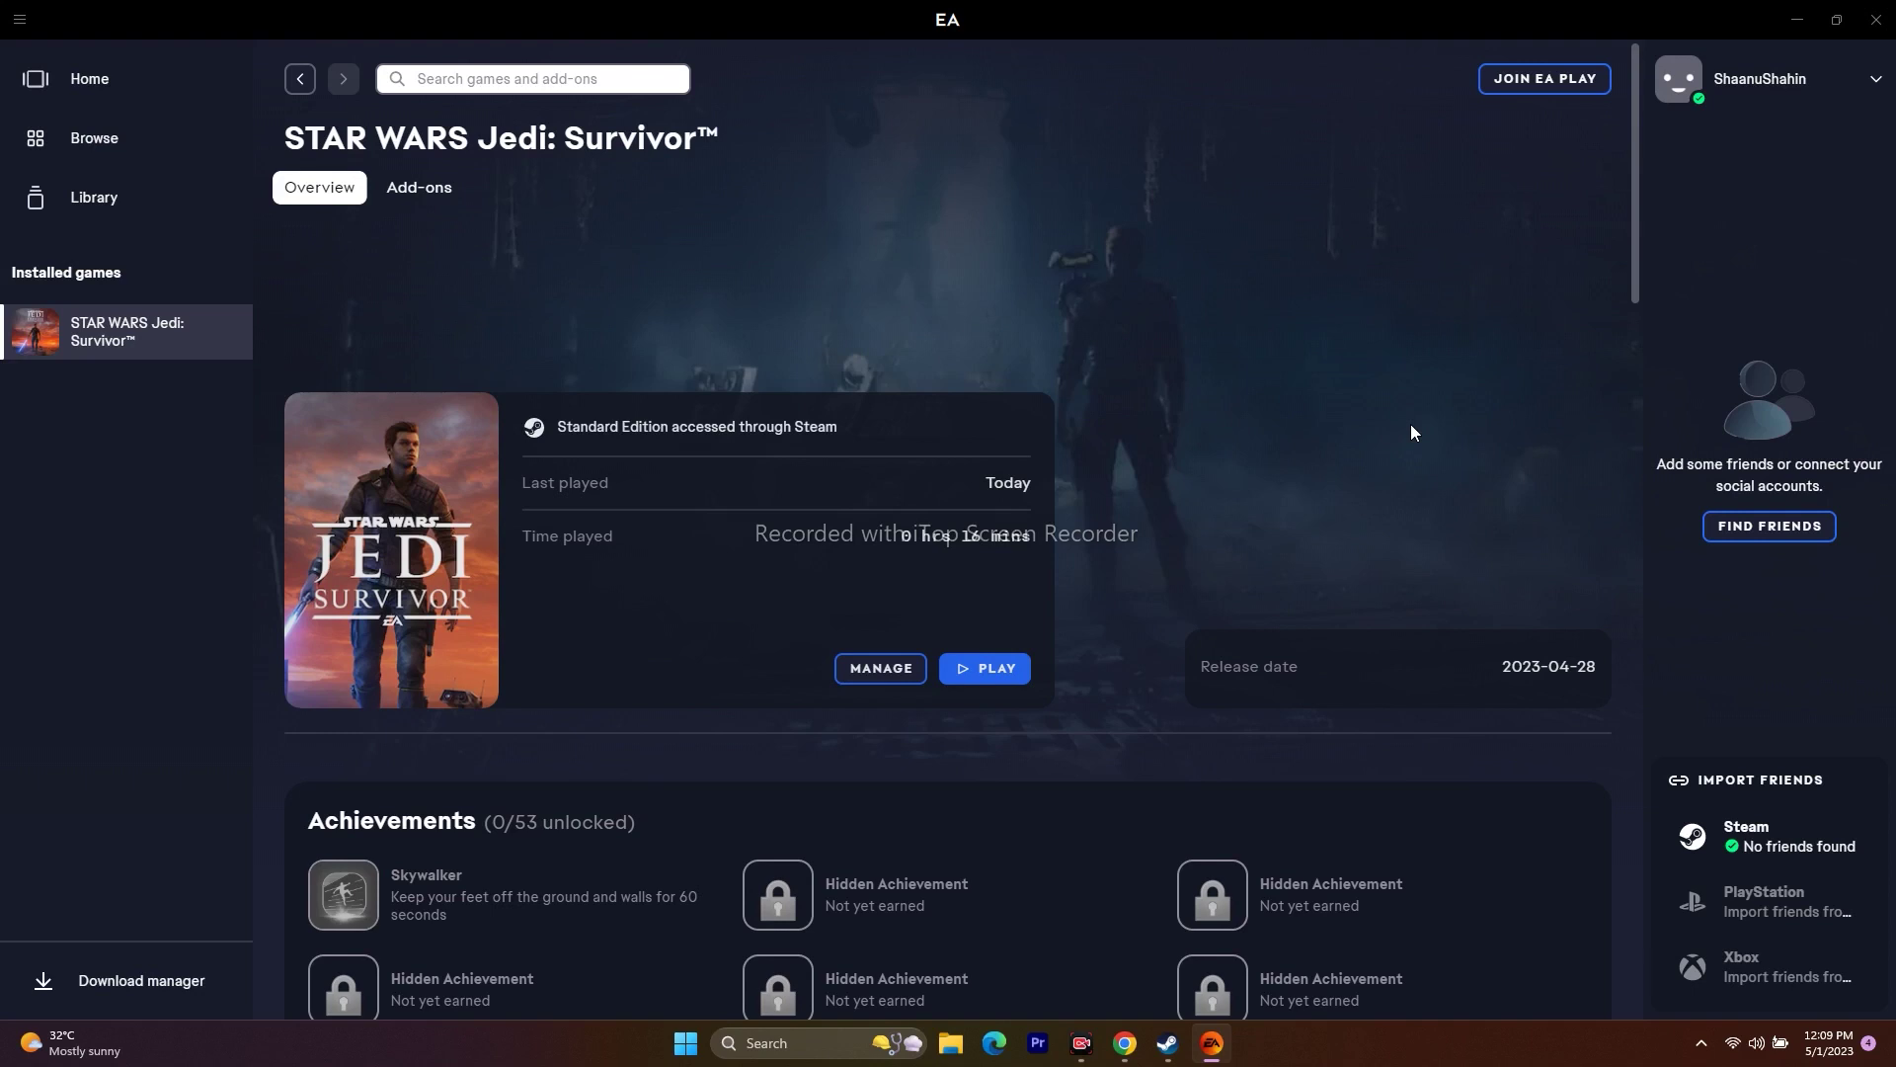
left_click(19, 24)
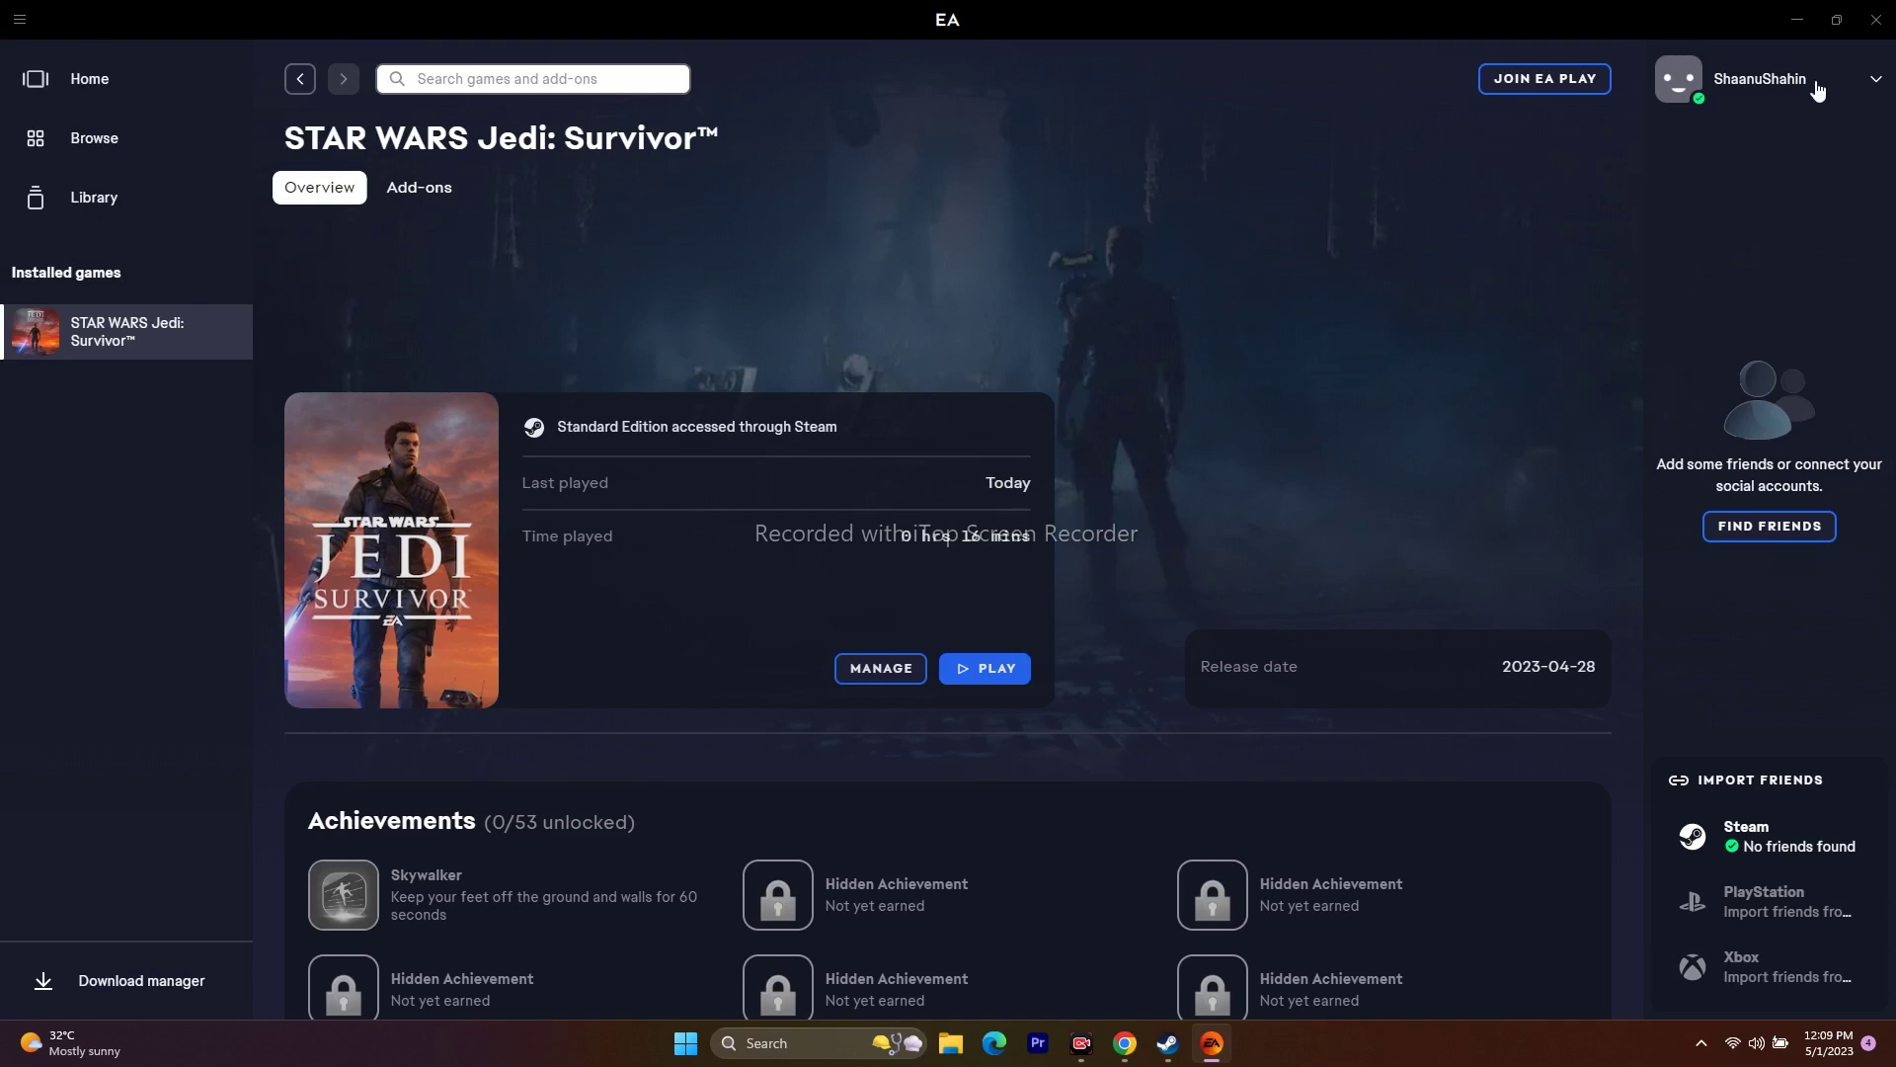
left_click(1799, 20)
Search Windows for Control Panel and open its Programs and Features list.
left_click(812, 1049)
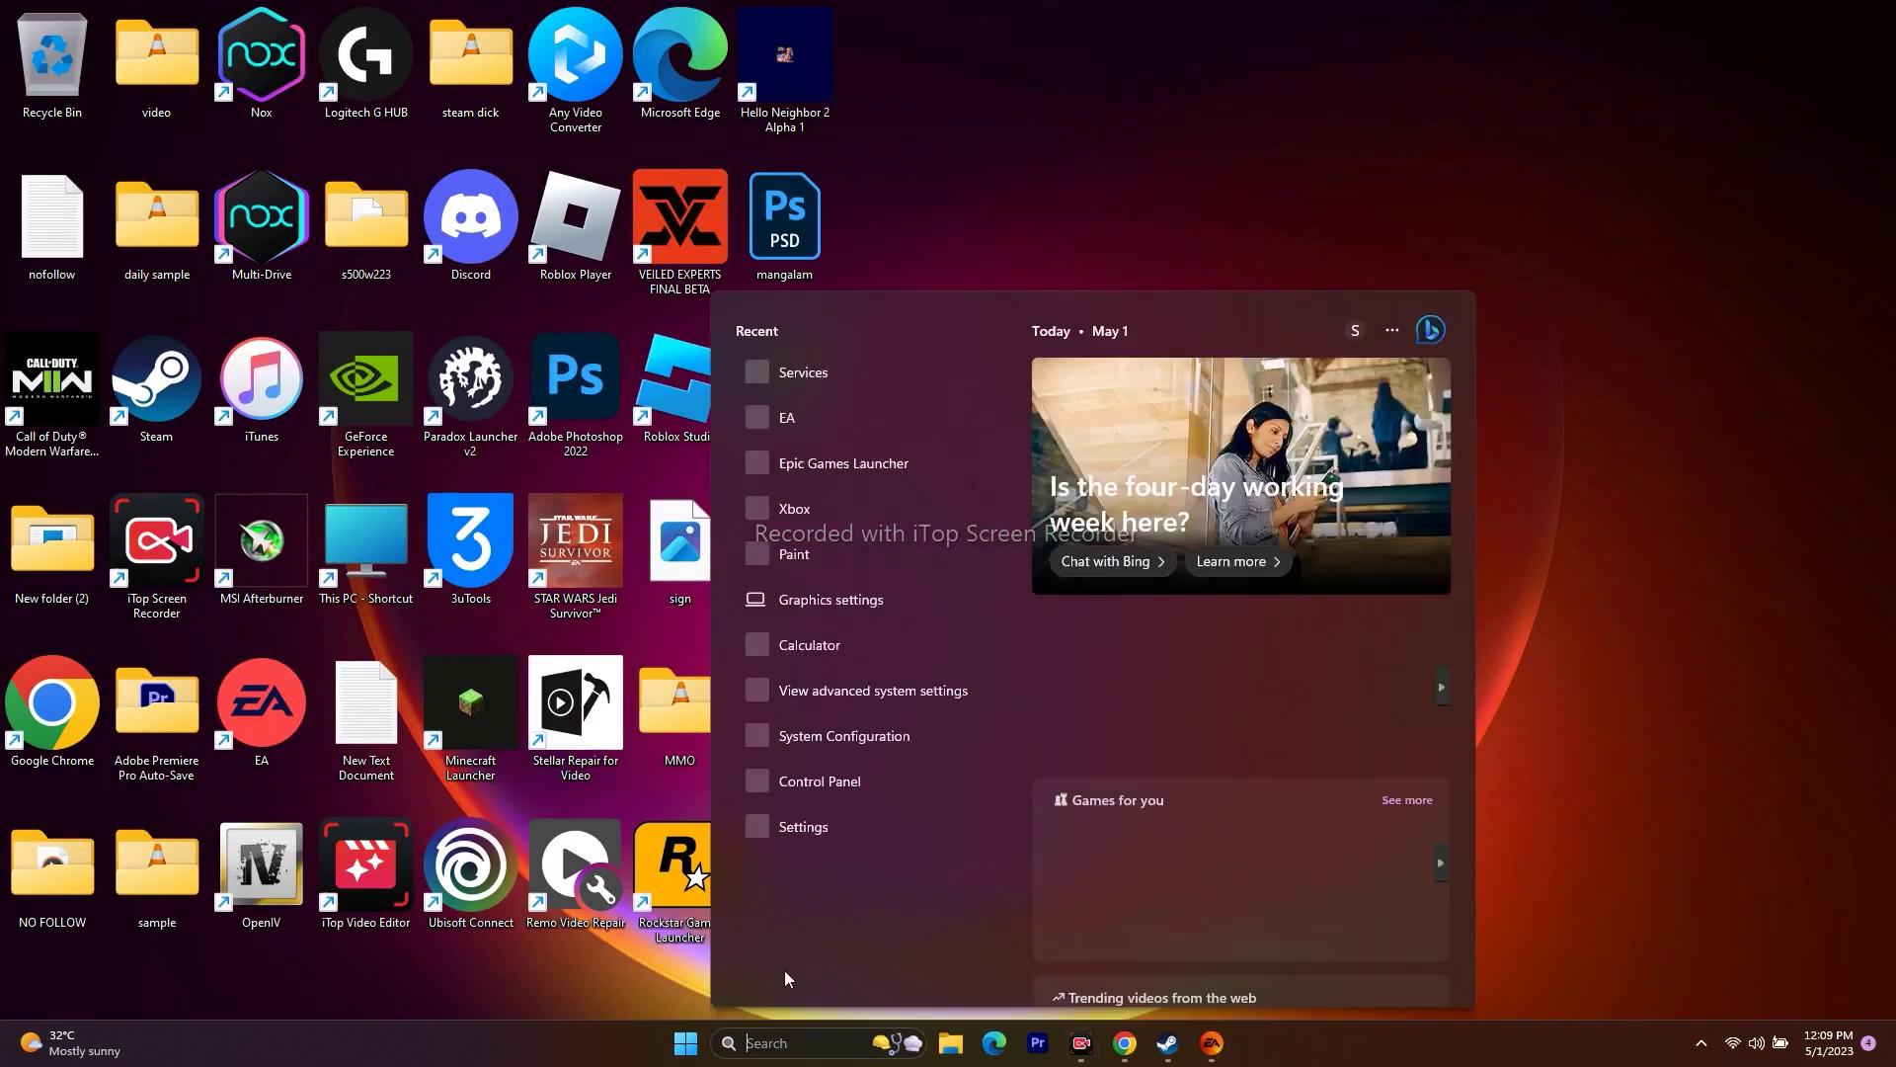
type("calculatorontr")
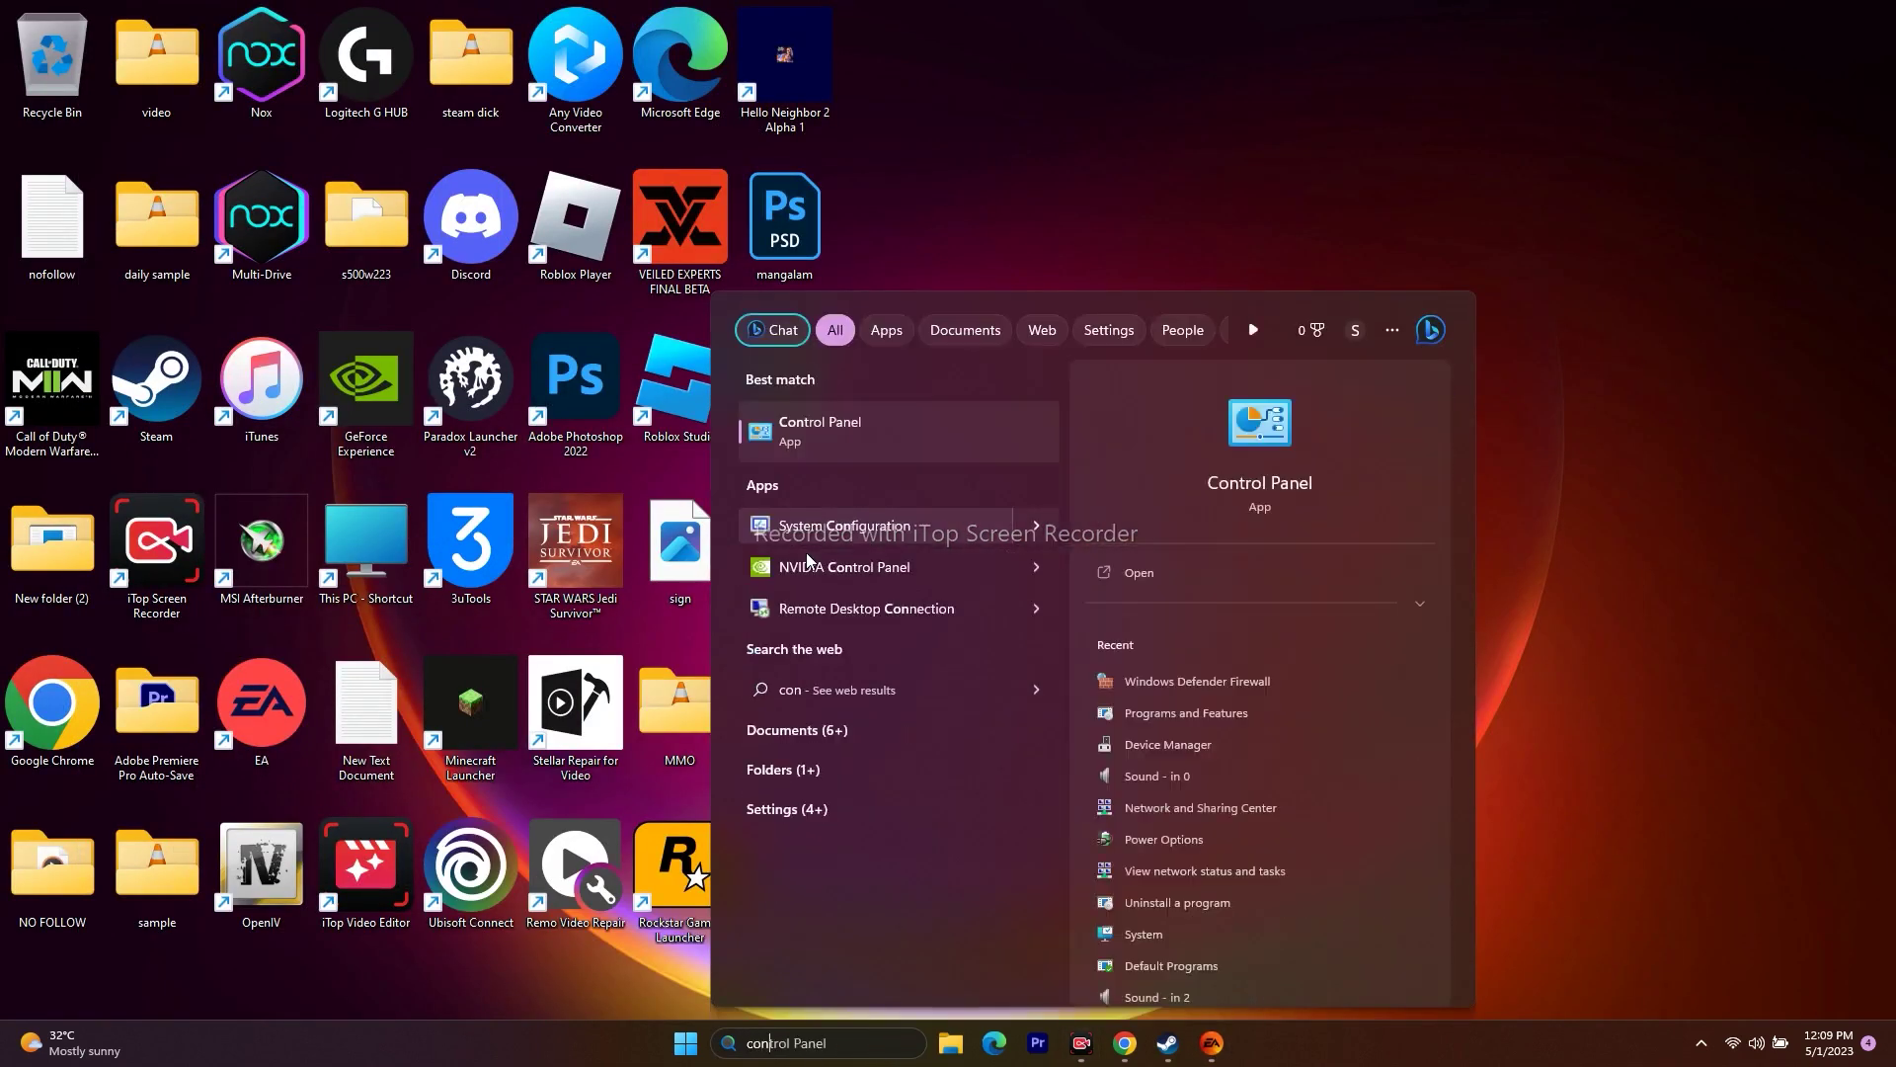
left_click(855, 430)
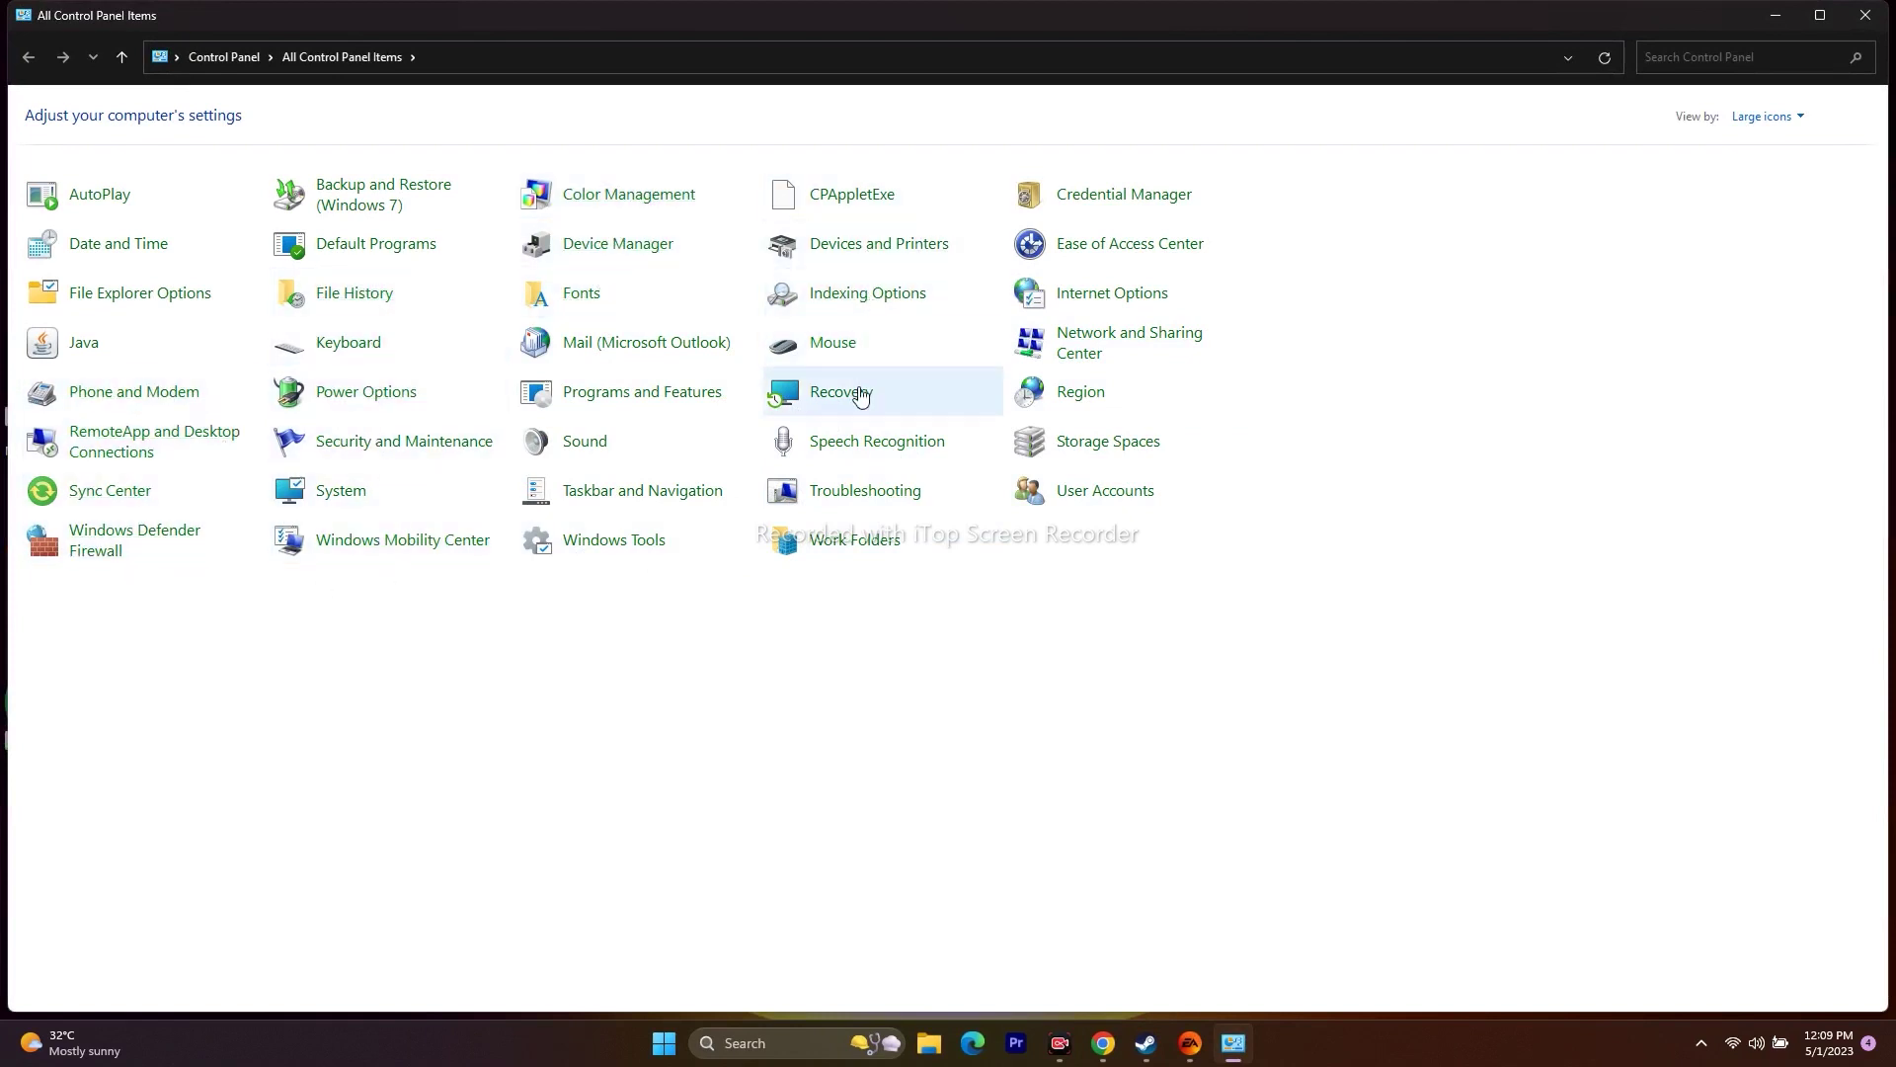
left_click(642, 396)
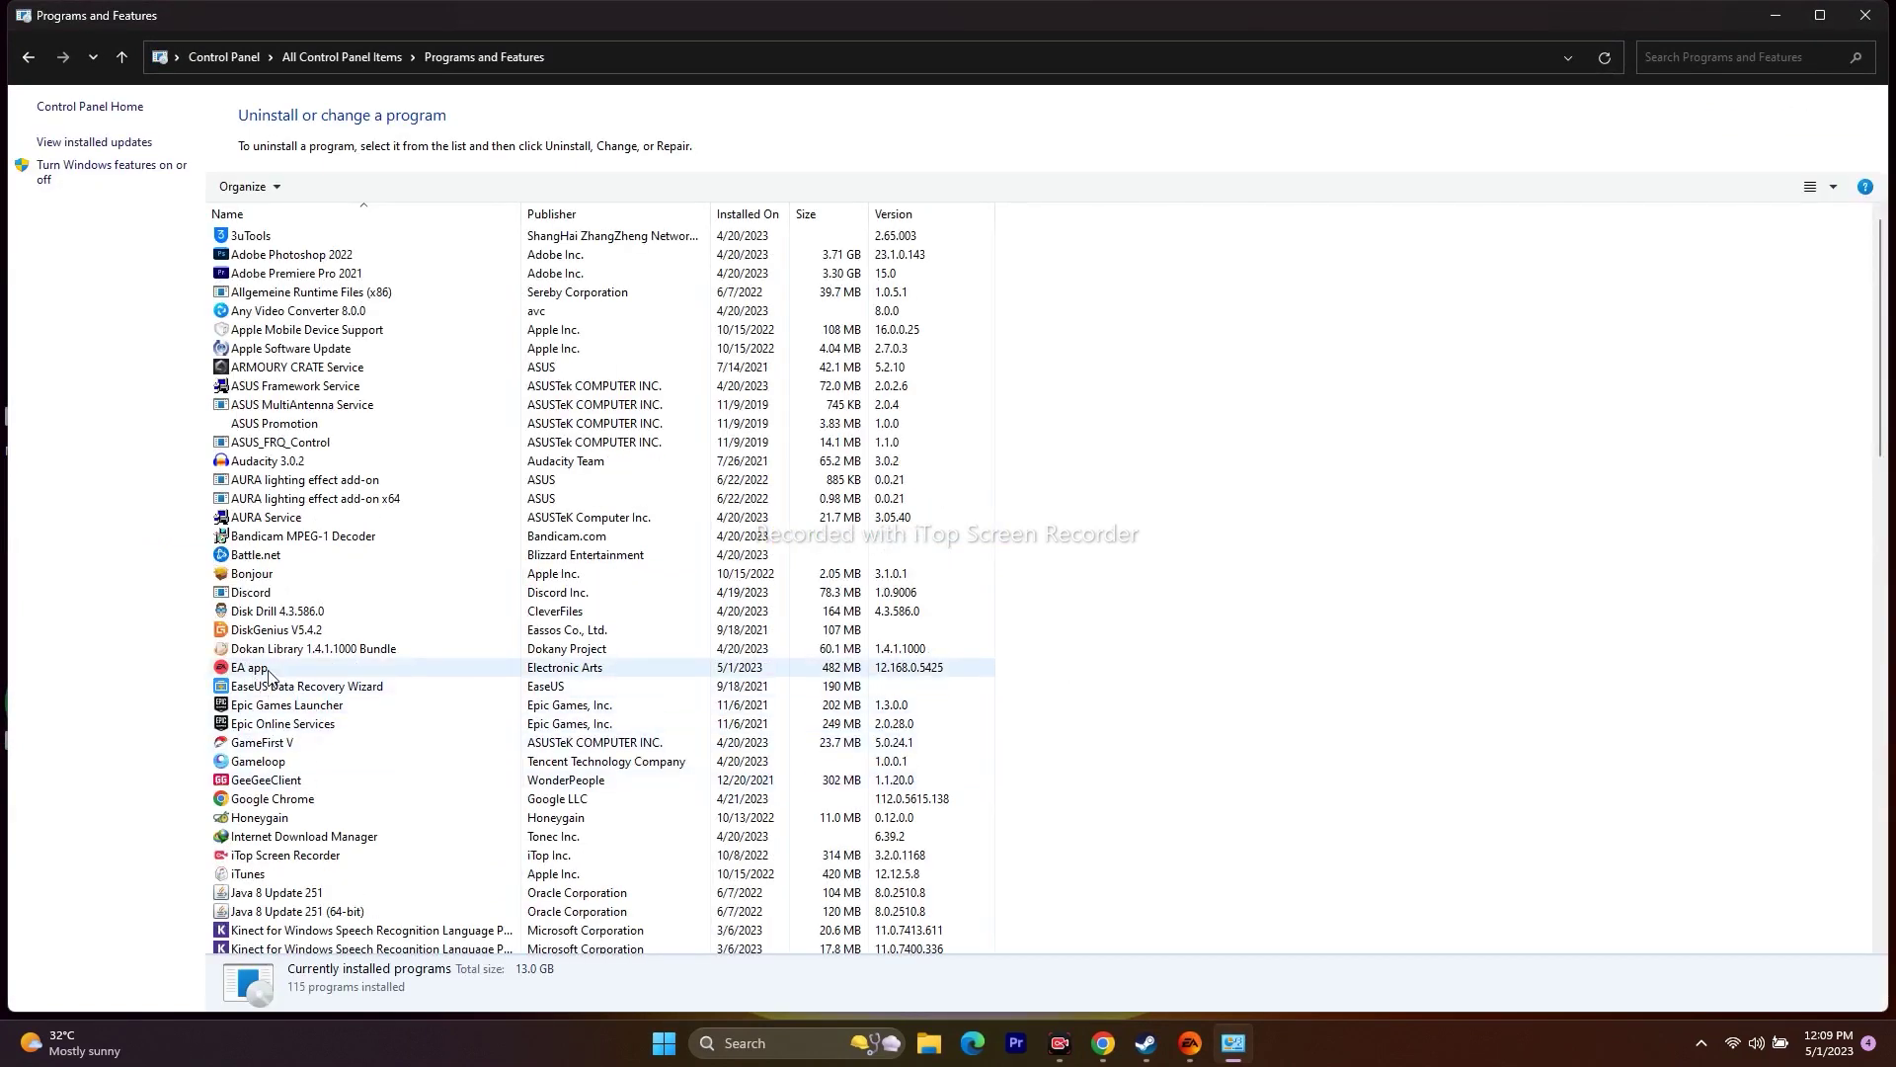
Try to start the EA app's uninstaller, and close both the running EA app and the blocked uninstaller window.
left_click(273, 674)
right_click(273, 673)
left_click(326, 685)
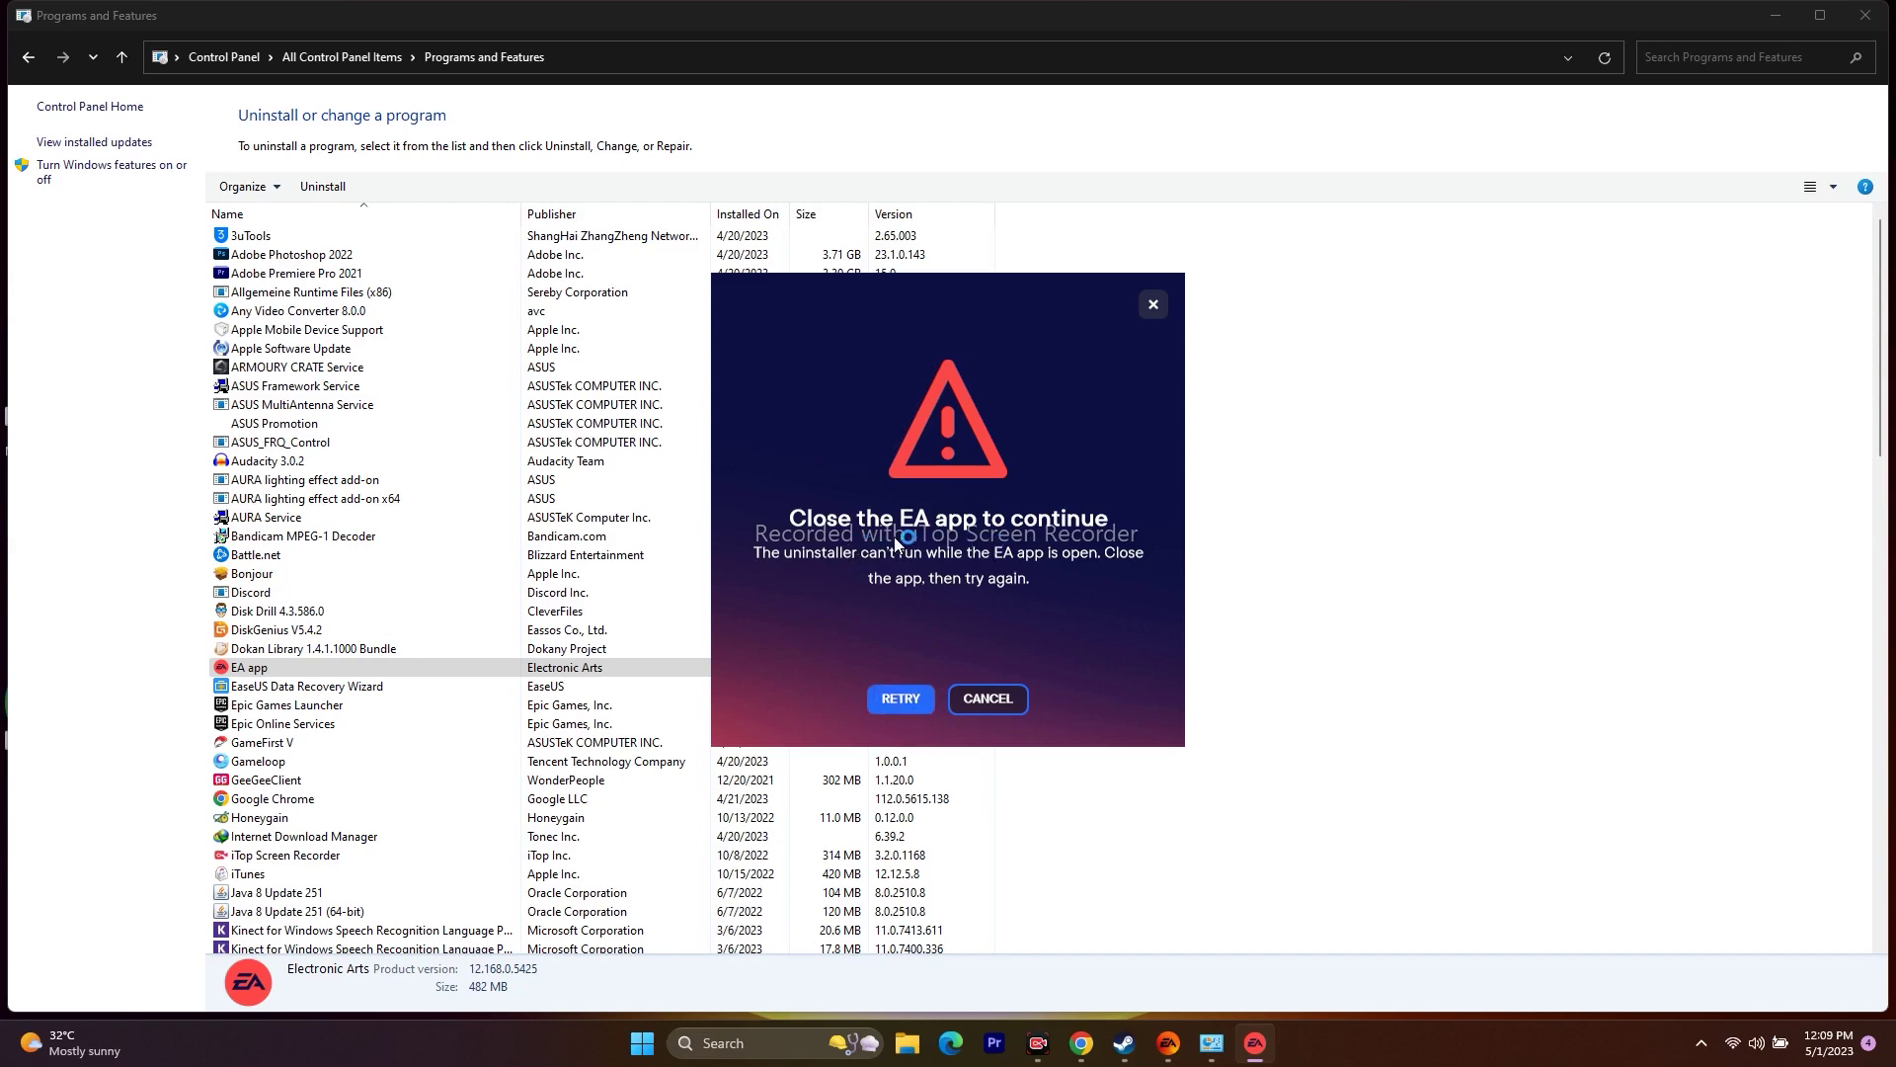
mouse_move(1257, 1049)
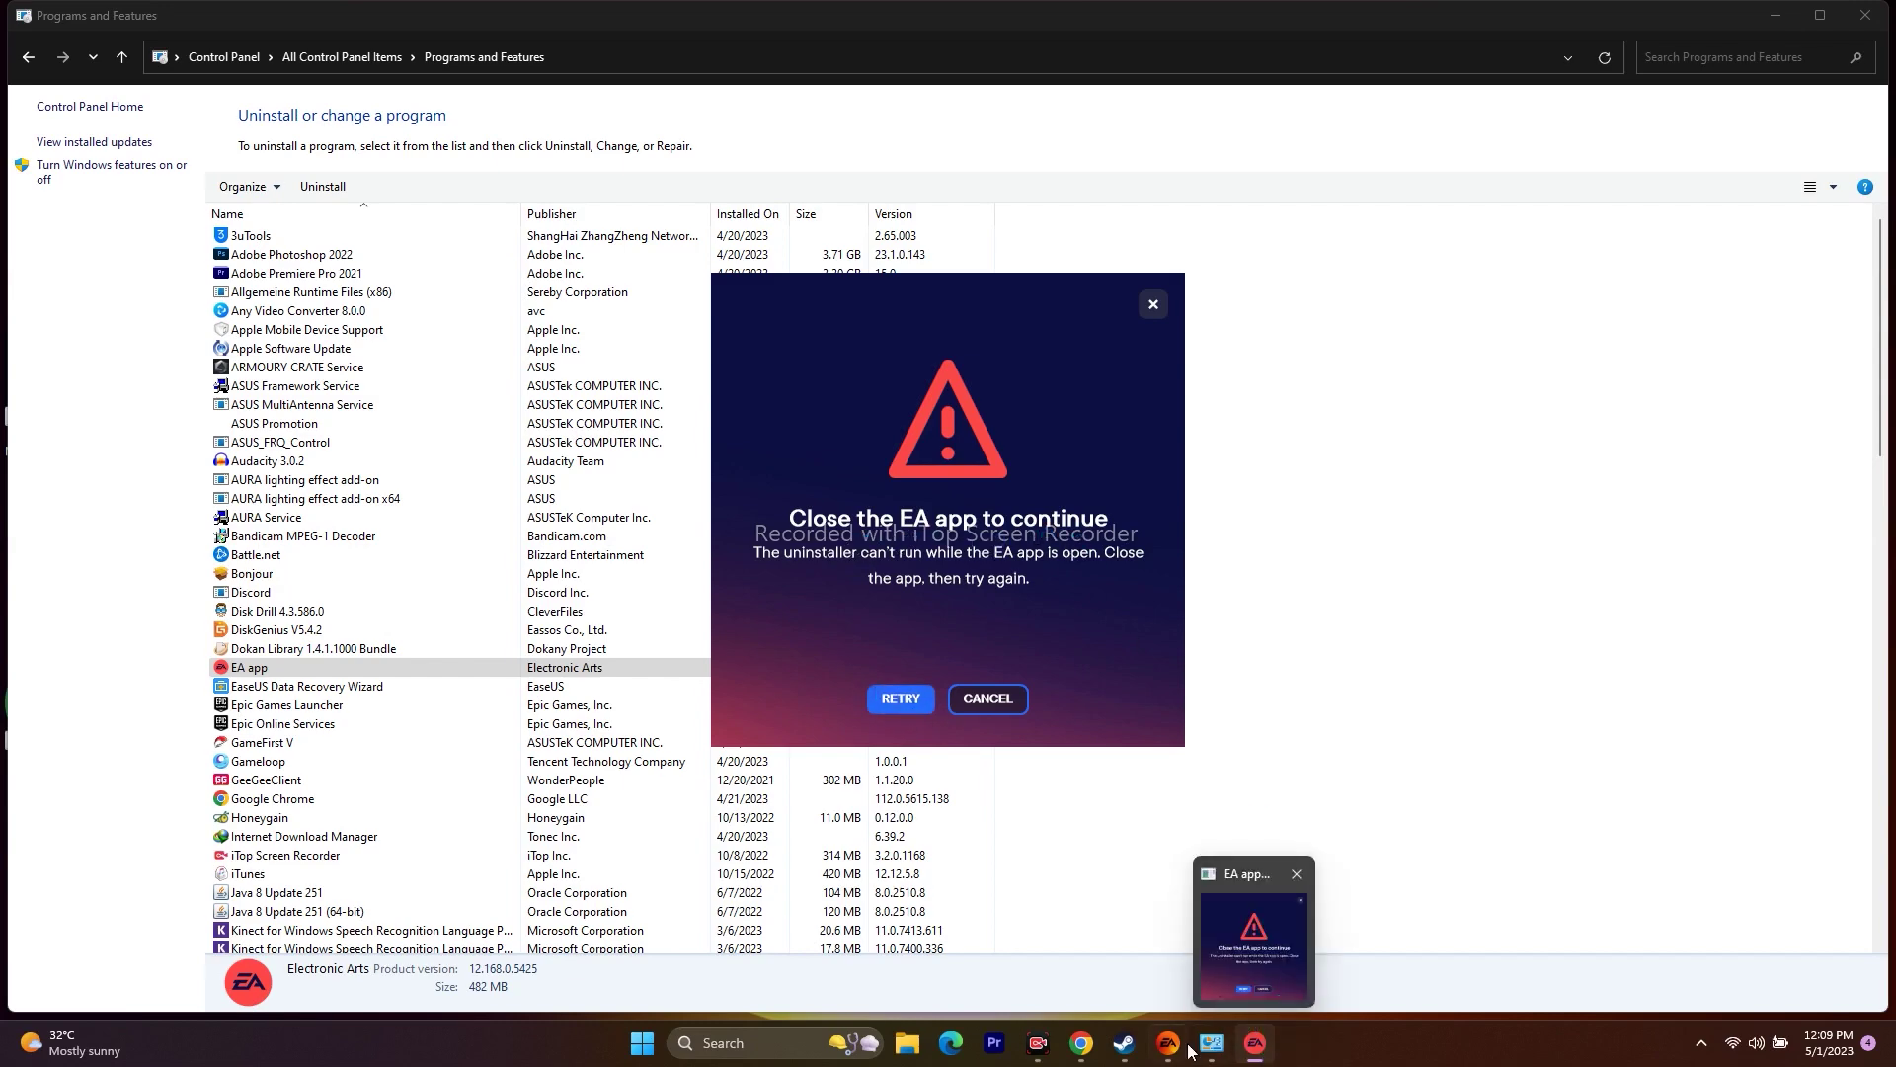
mouse_move(1175, 1049)
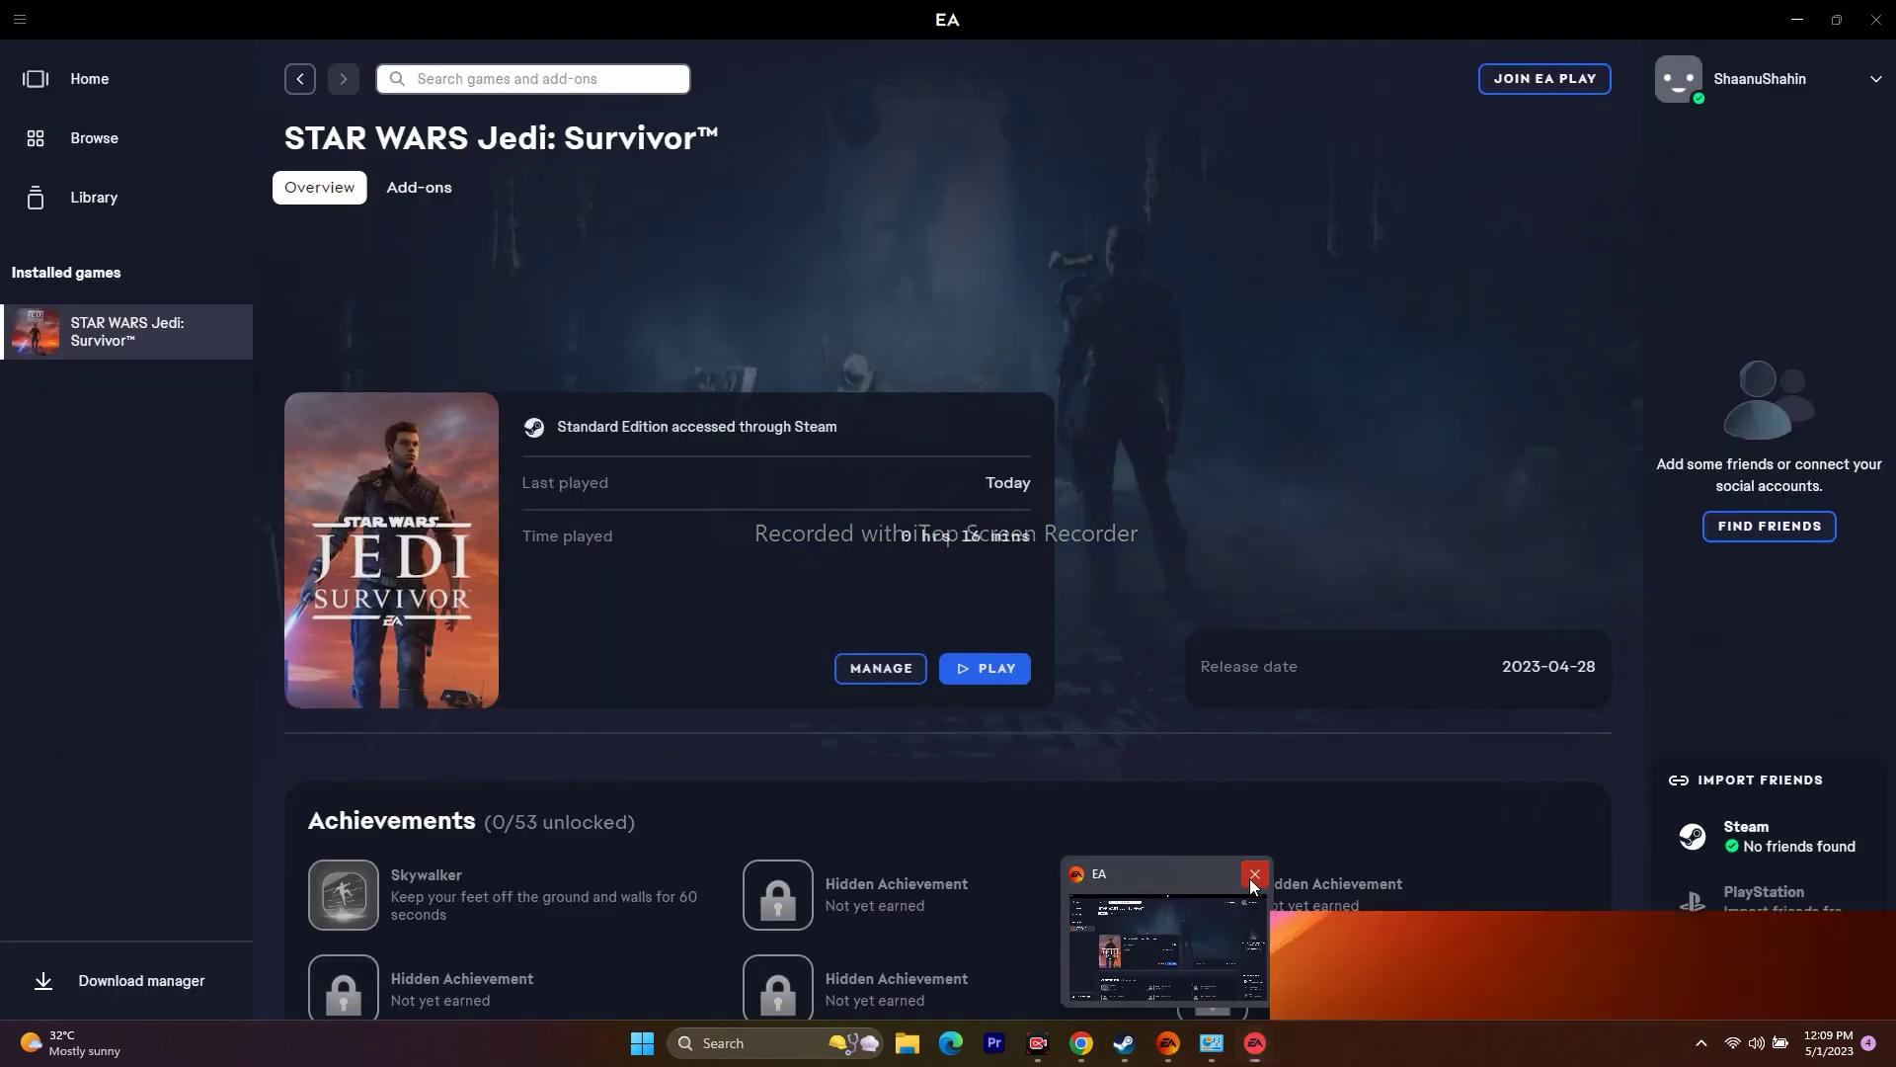
left_click(1254, 874)
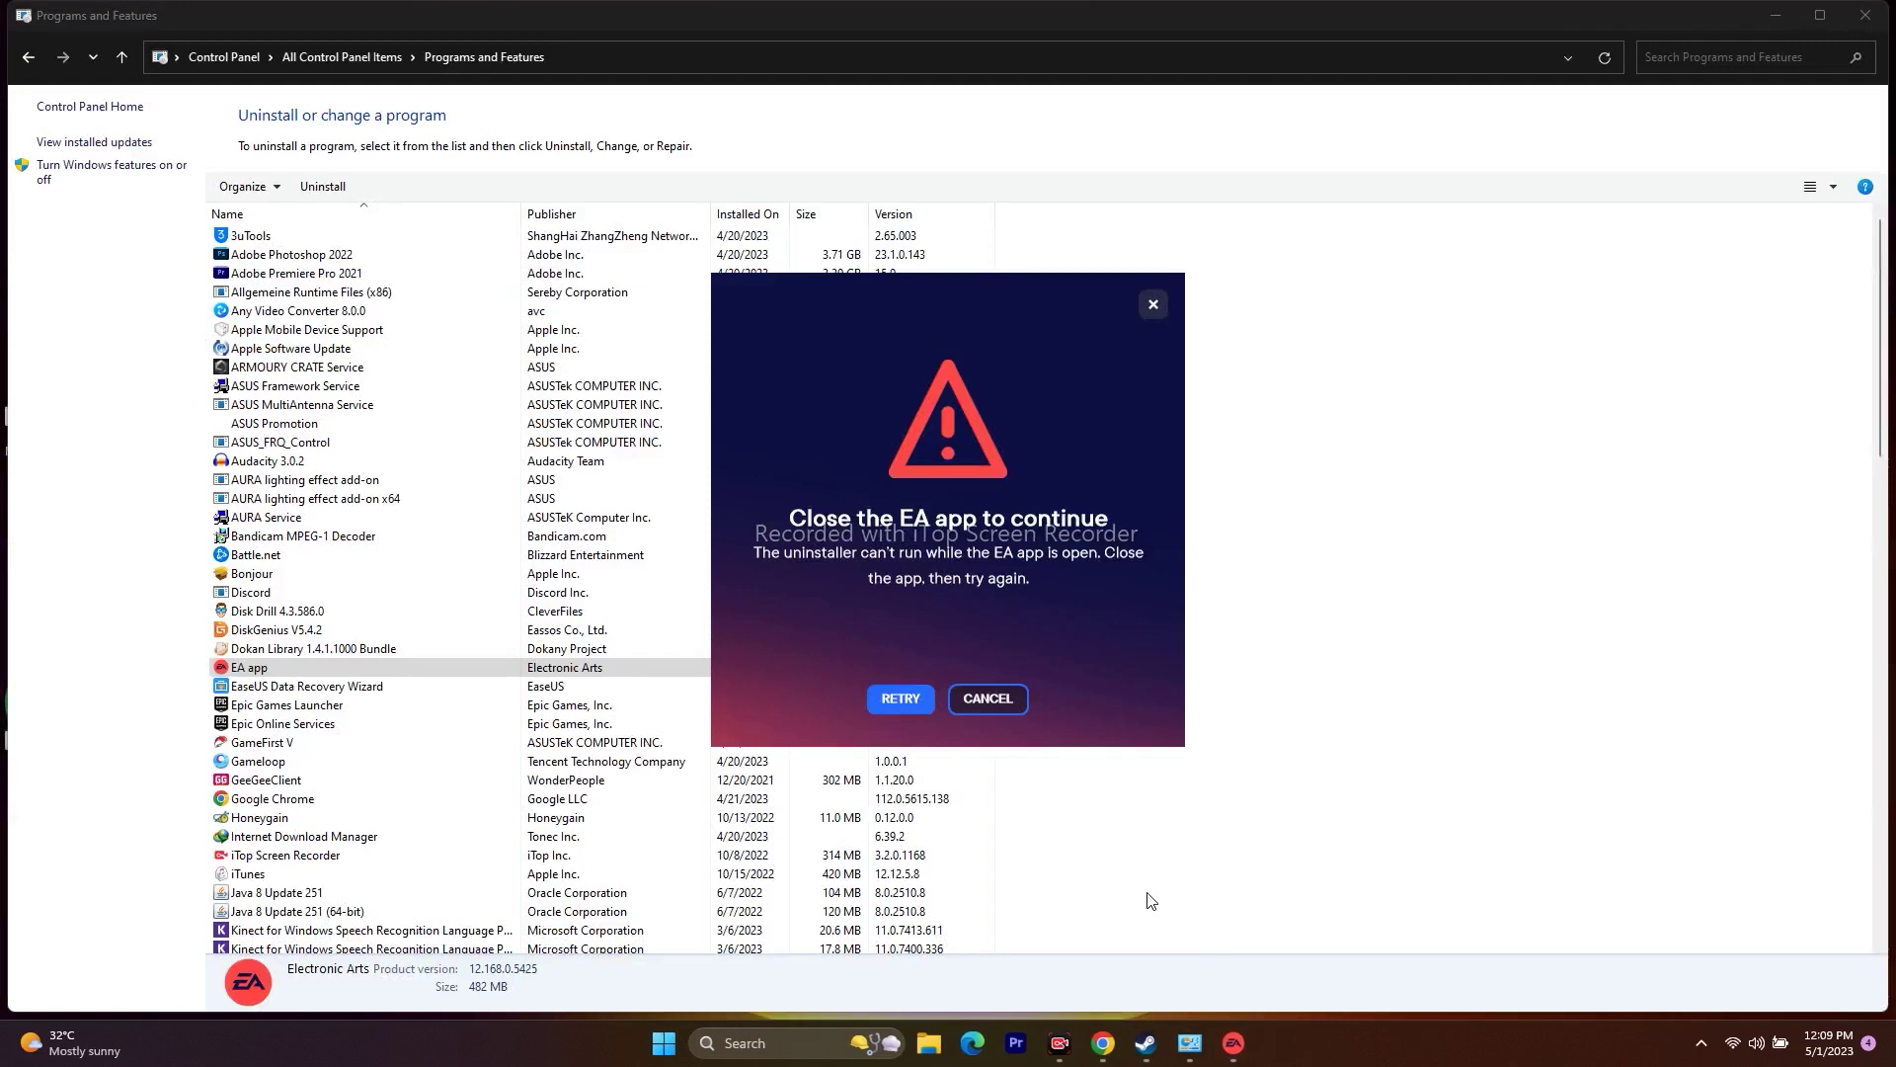
left_click(1144, 298)
Start the EA app's uninstaller again, dismiss the Program Compatibility Assistant and run the Repair option.
right_click(277, 670)
left_click(307, 687)
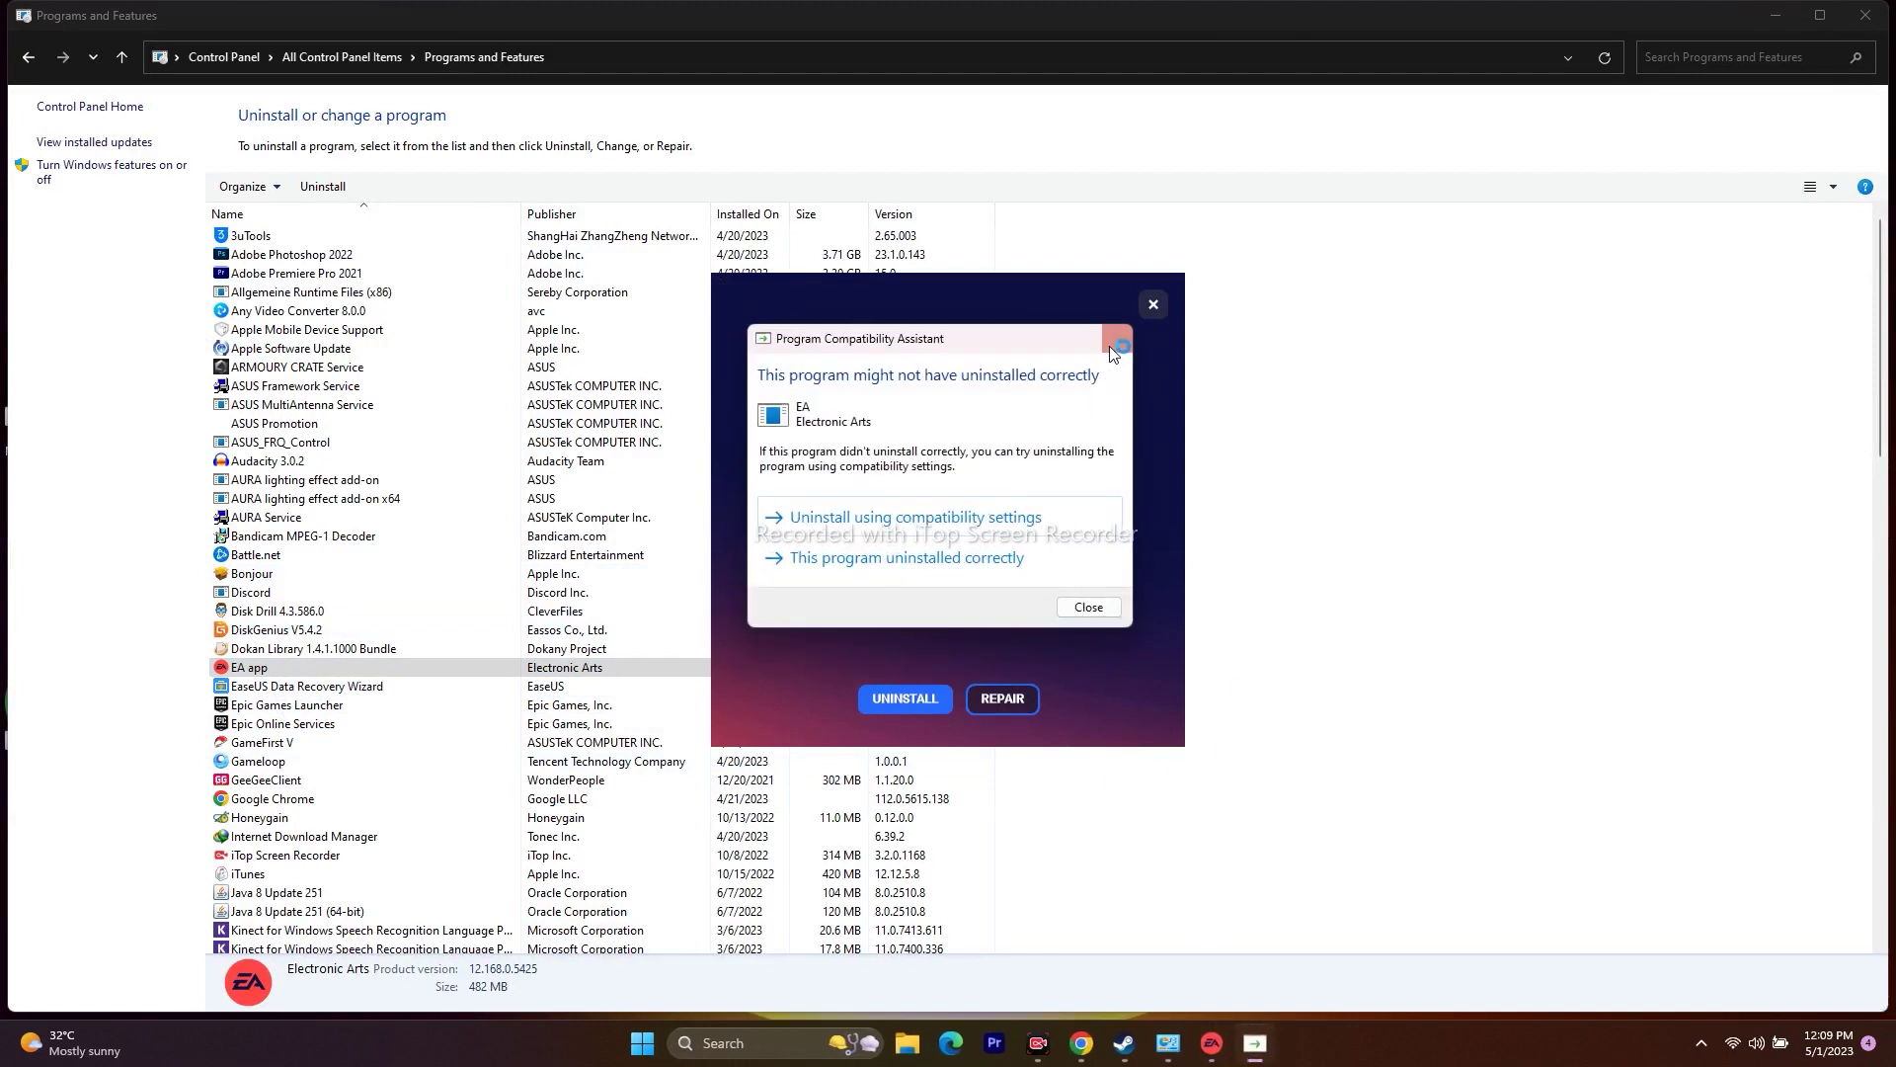
left_click(1116, 338)
left_click(999, 698)
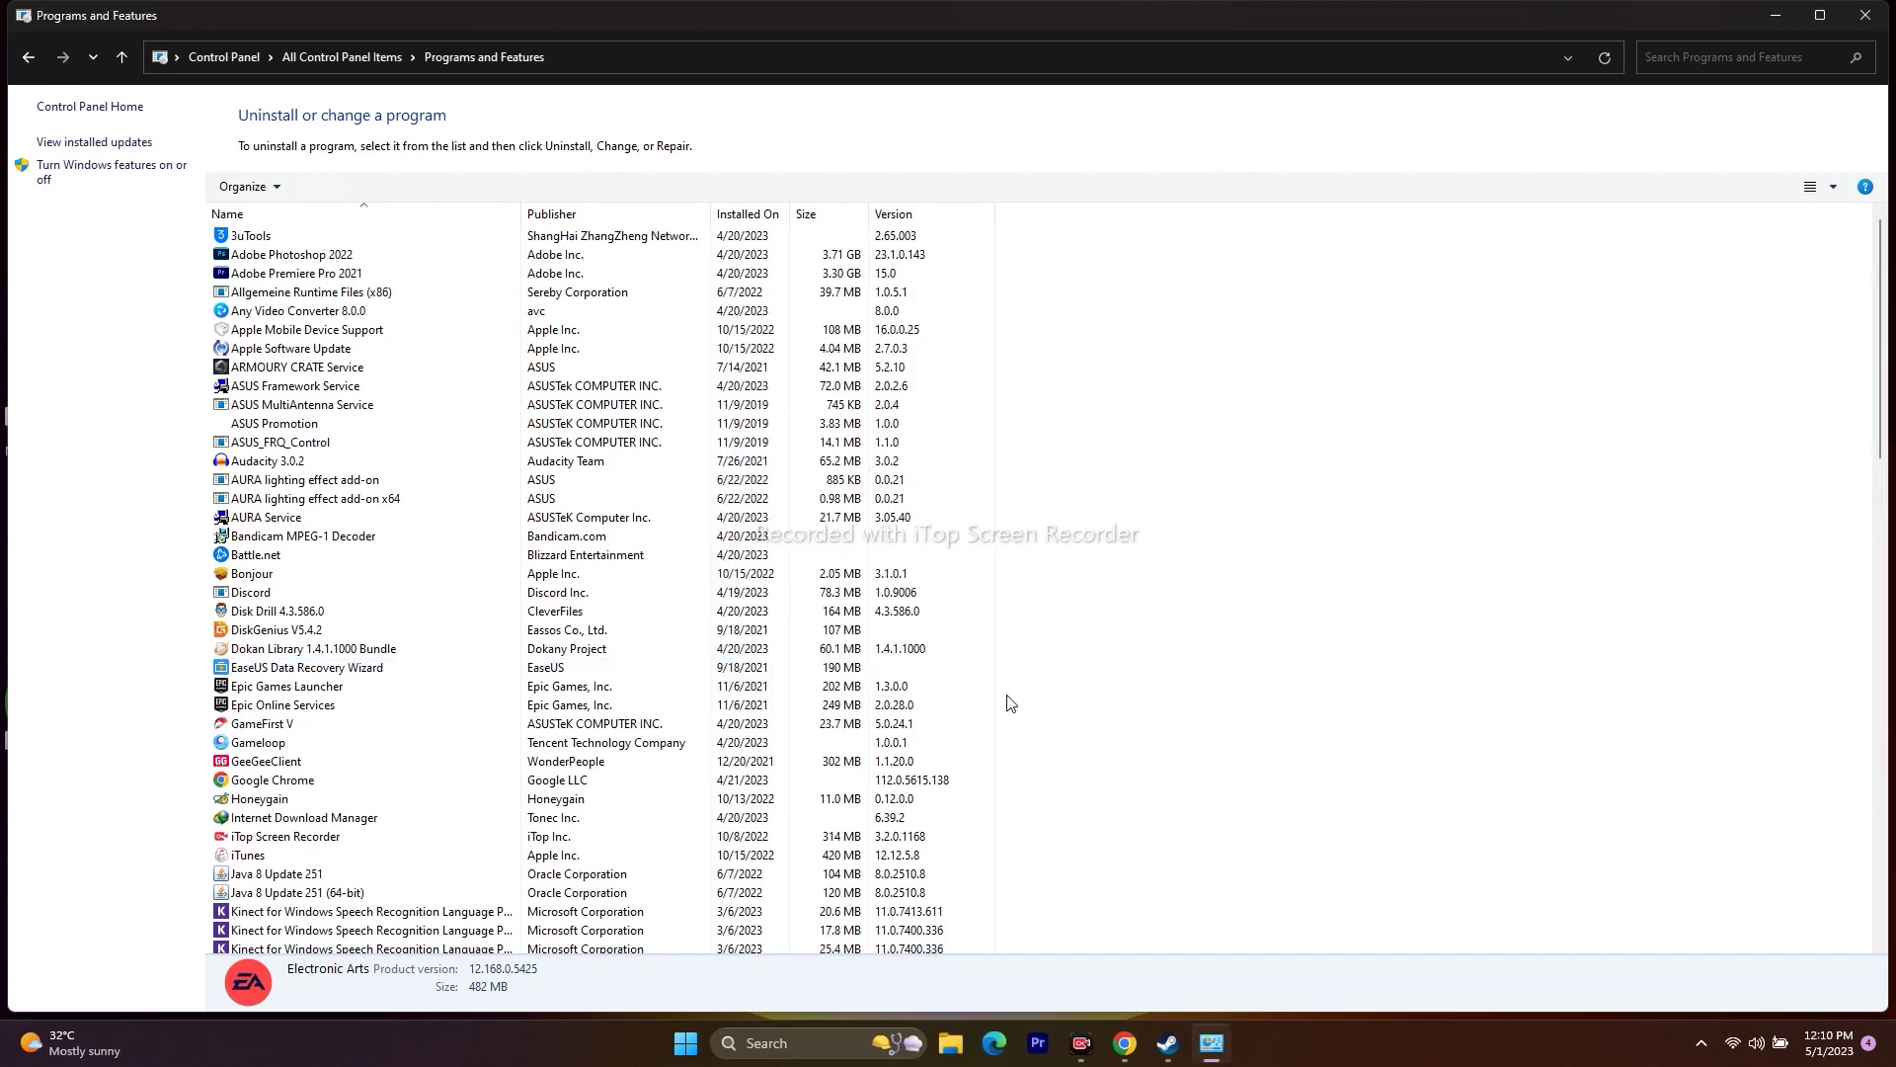
Minimize Programs and Features and the EA sign-in window, and dismiss the EA app's introductory tour.
left_click(1773, 16)
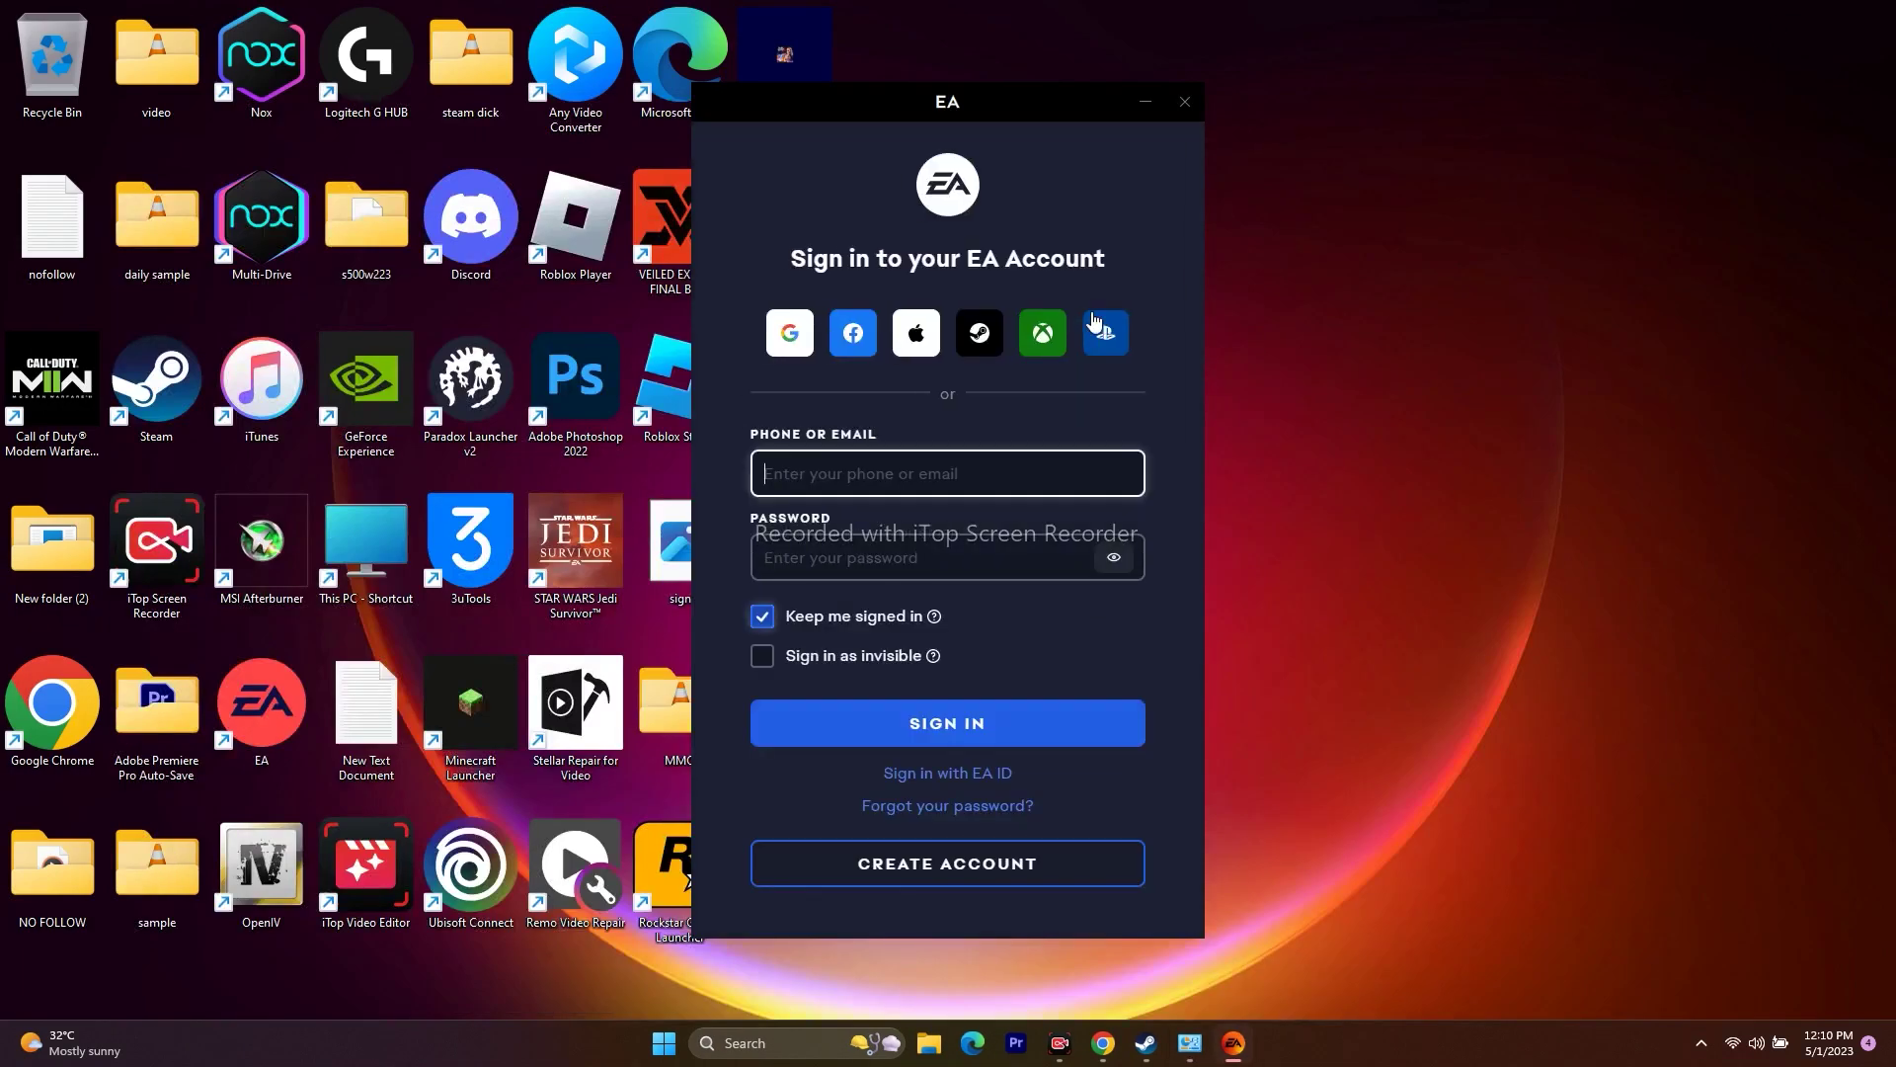
left_click(1143, 103)
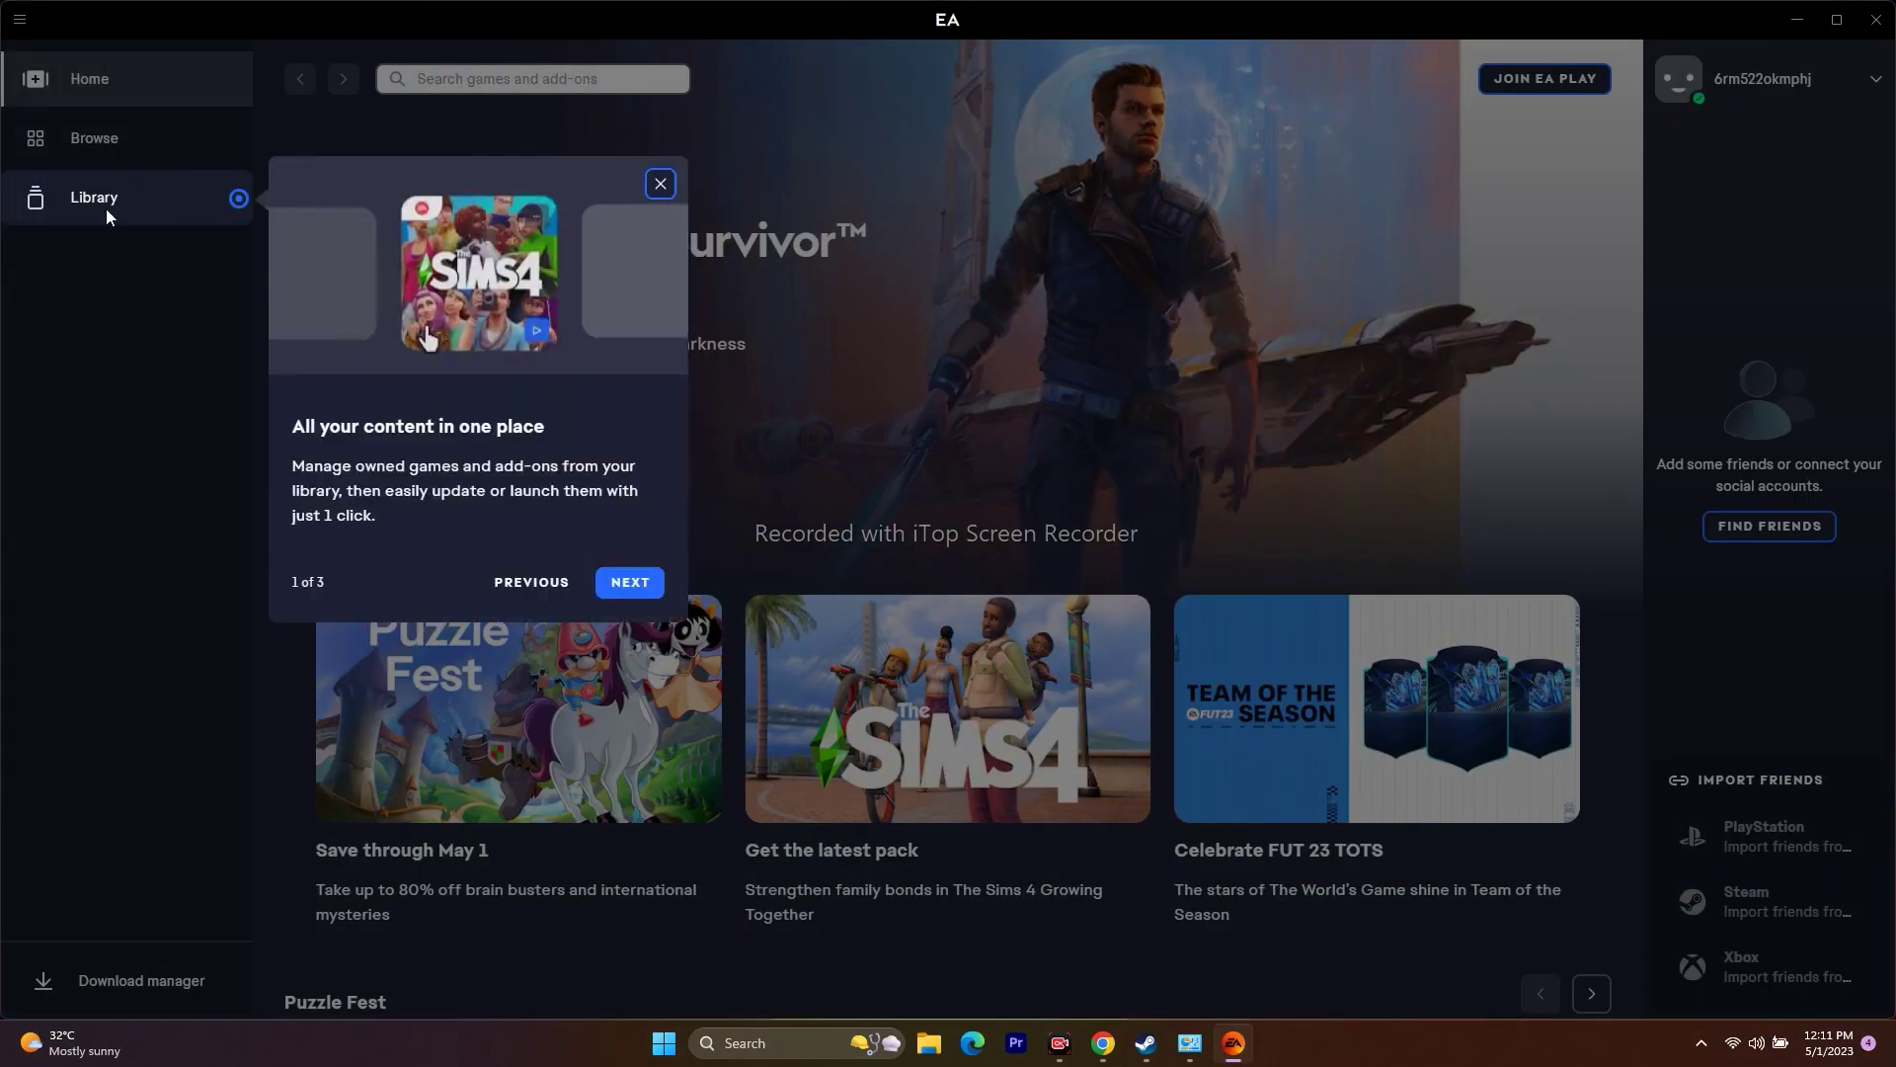
left_click(654, 183)
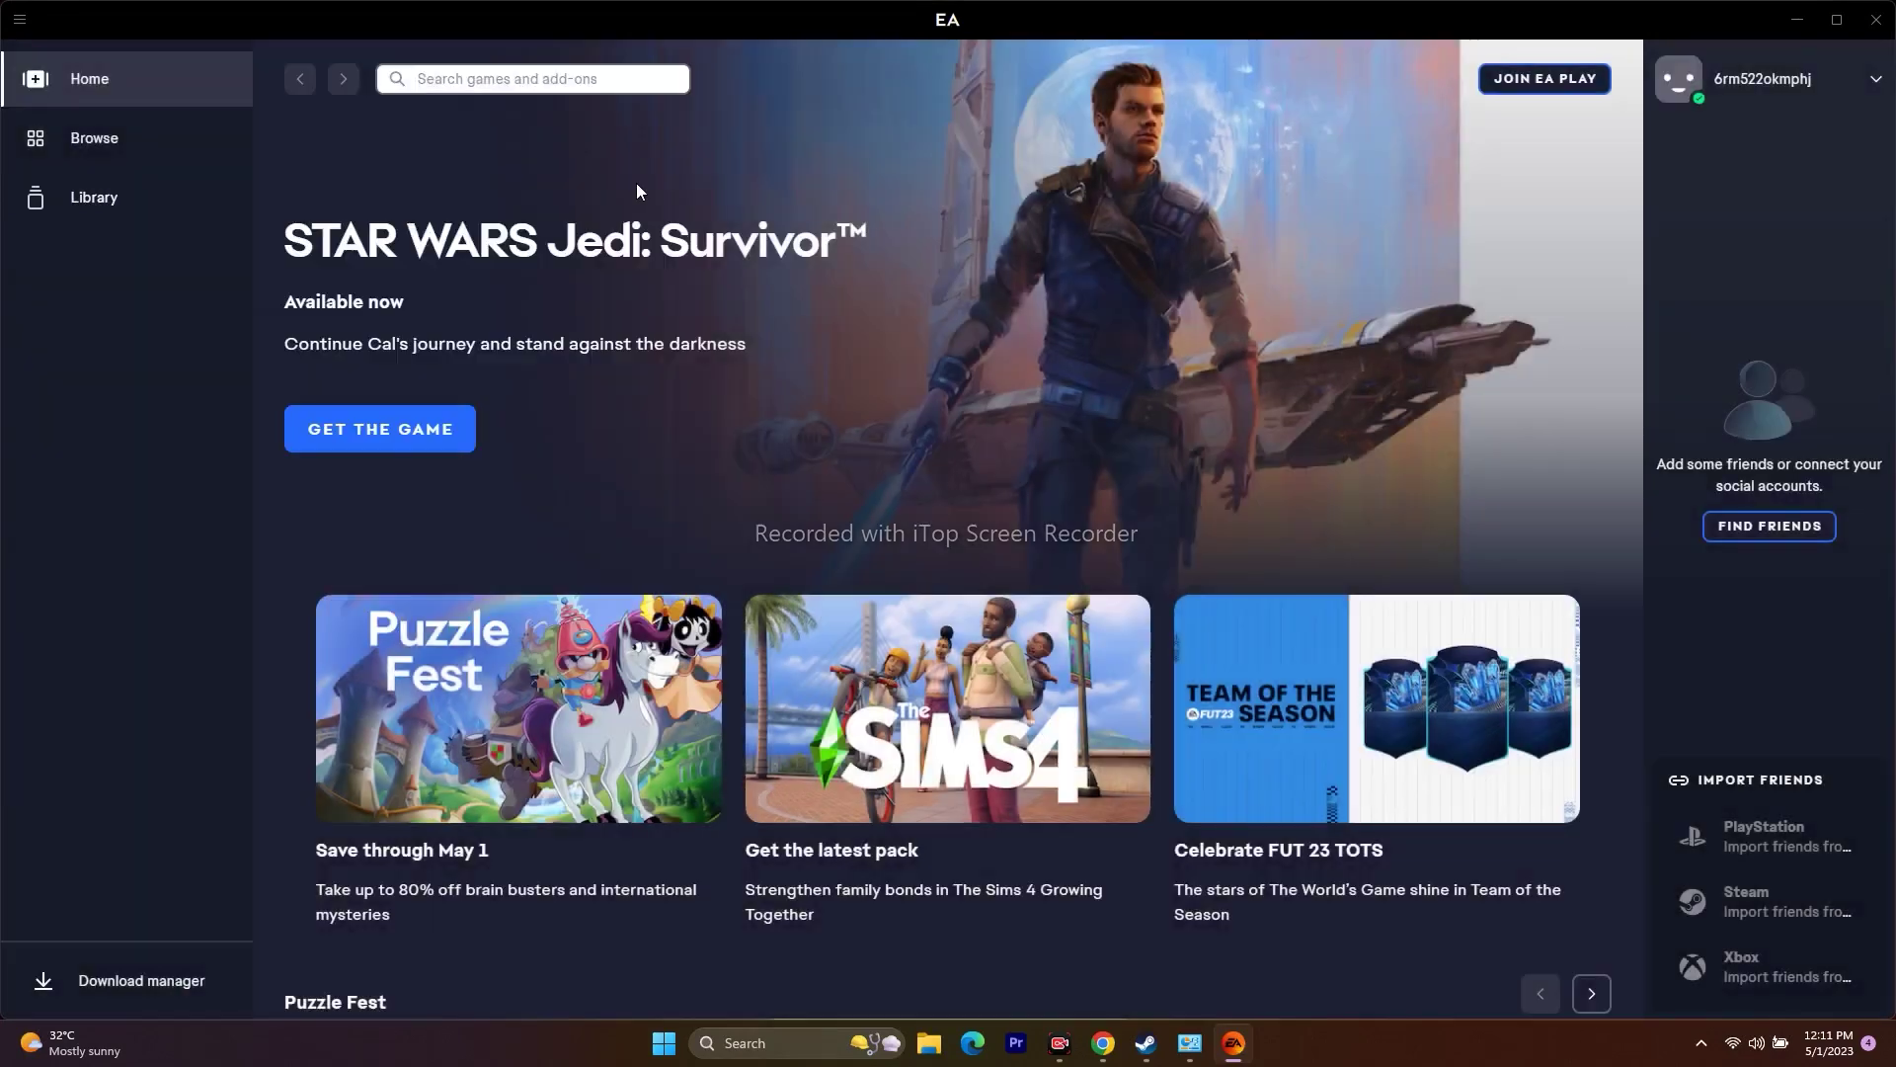
Look through the EA app's Library, Browse and Home pages and open the STAR WARS Jedi: Survivor game page.
left_click(148, 203)
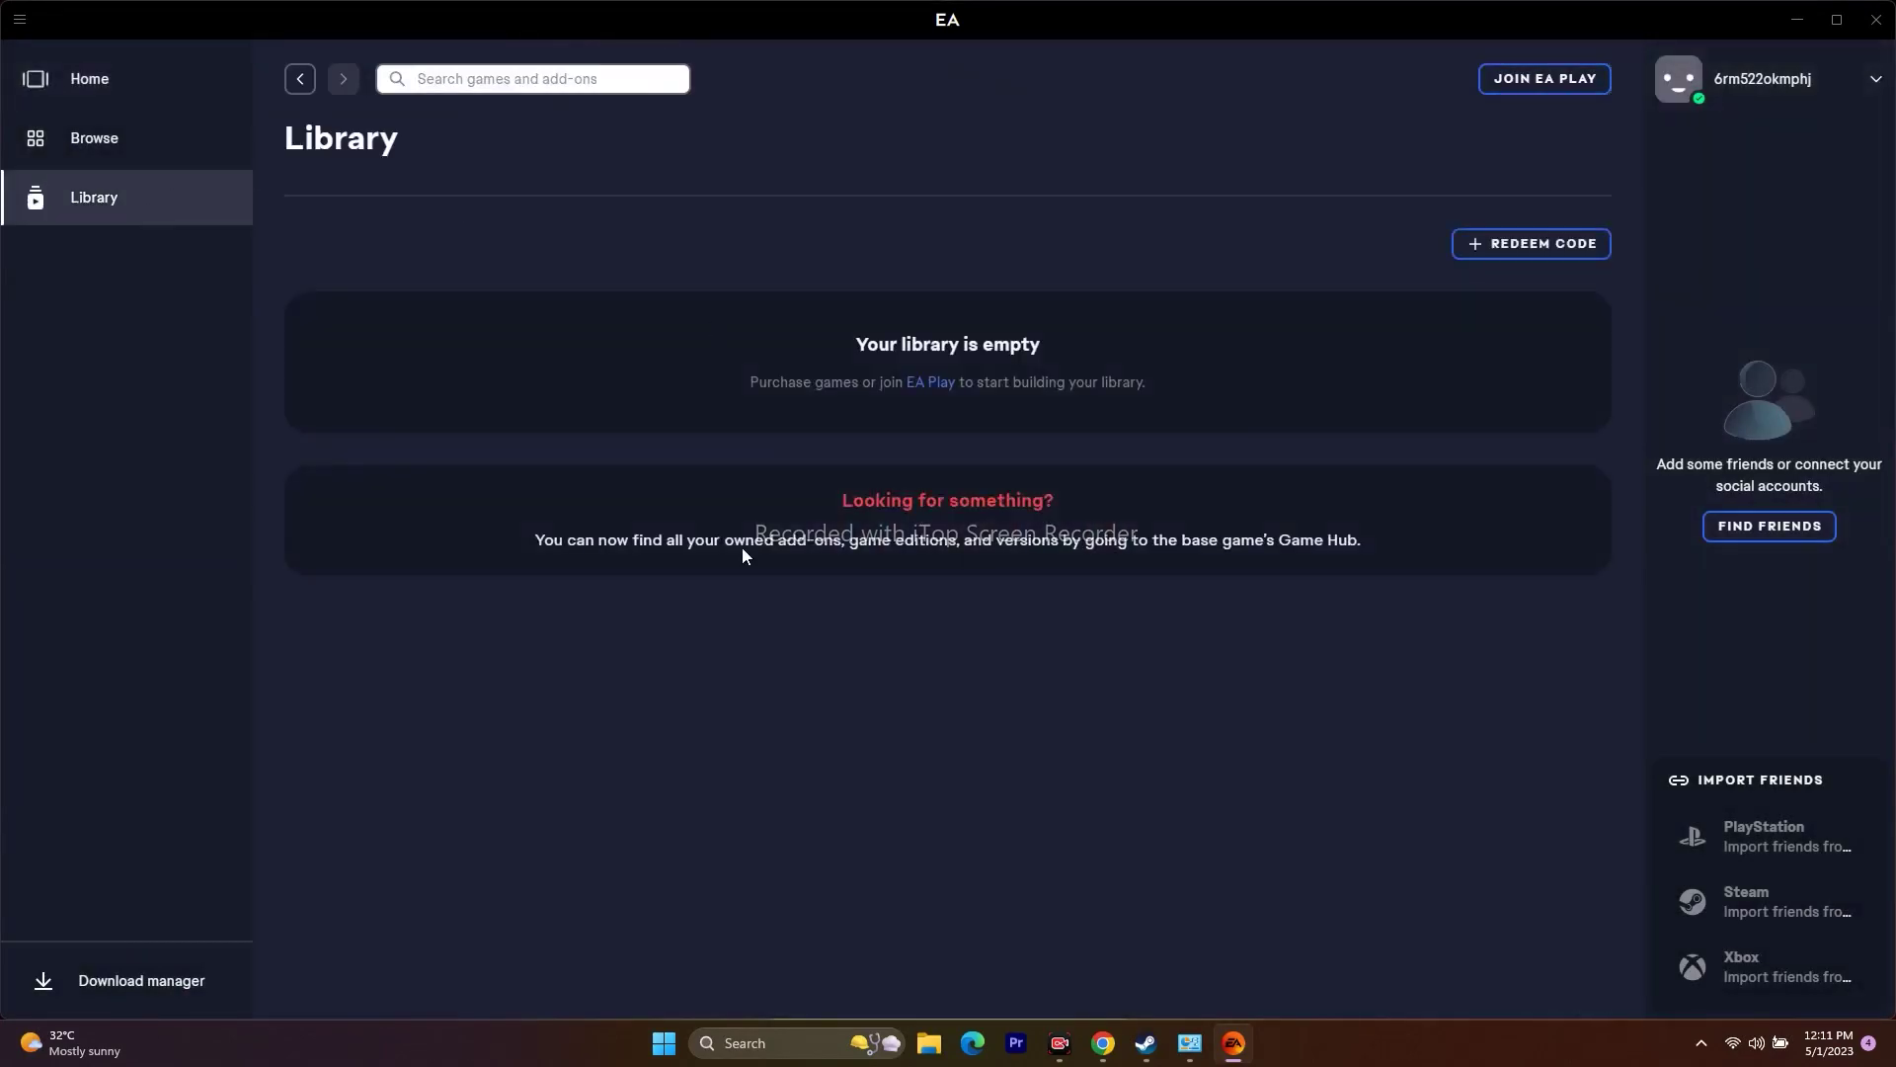
left_click(161, 148)
left_click(128, 87)
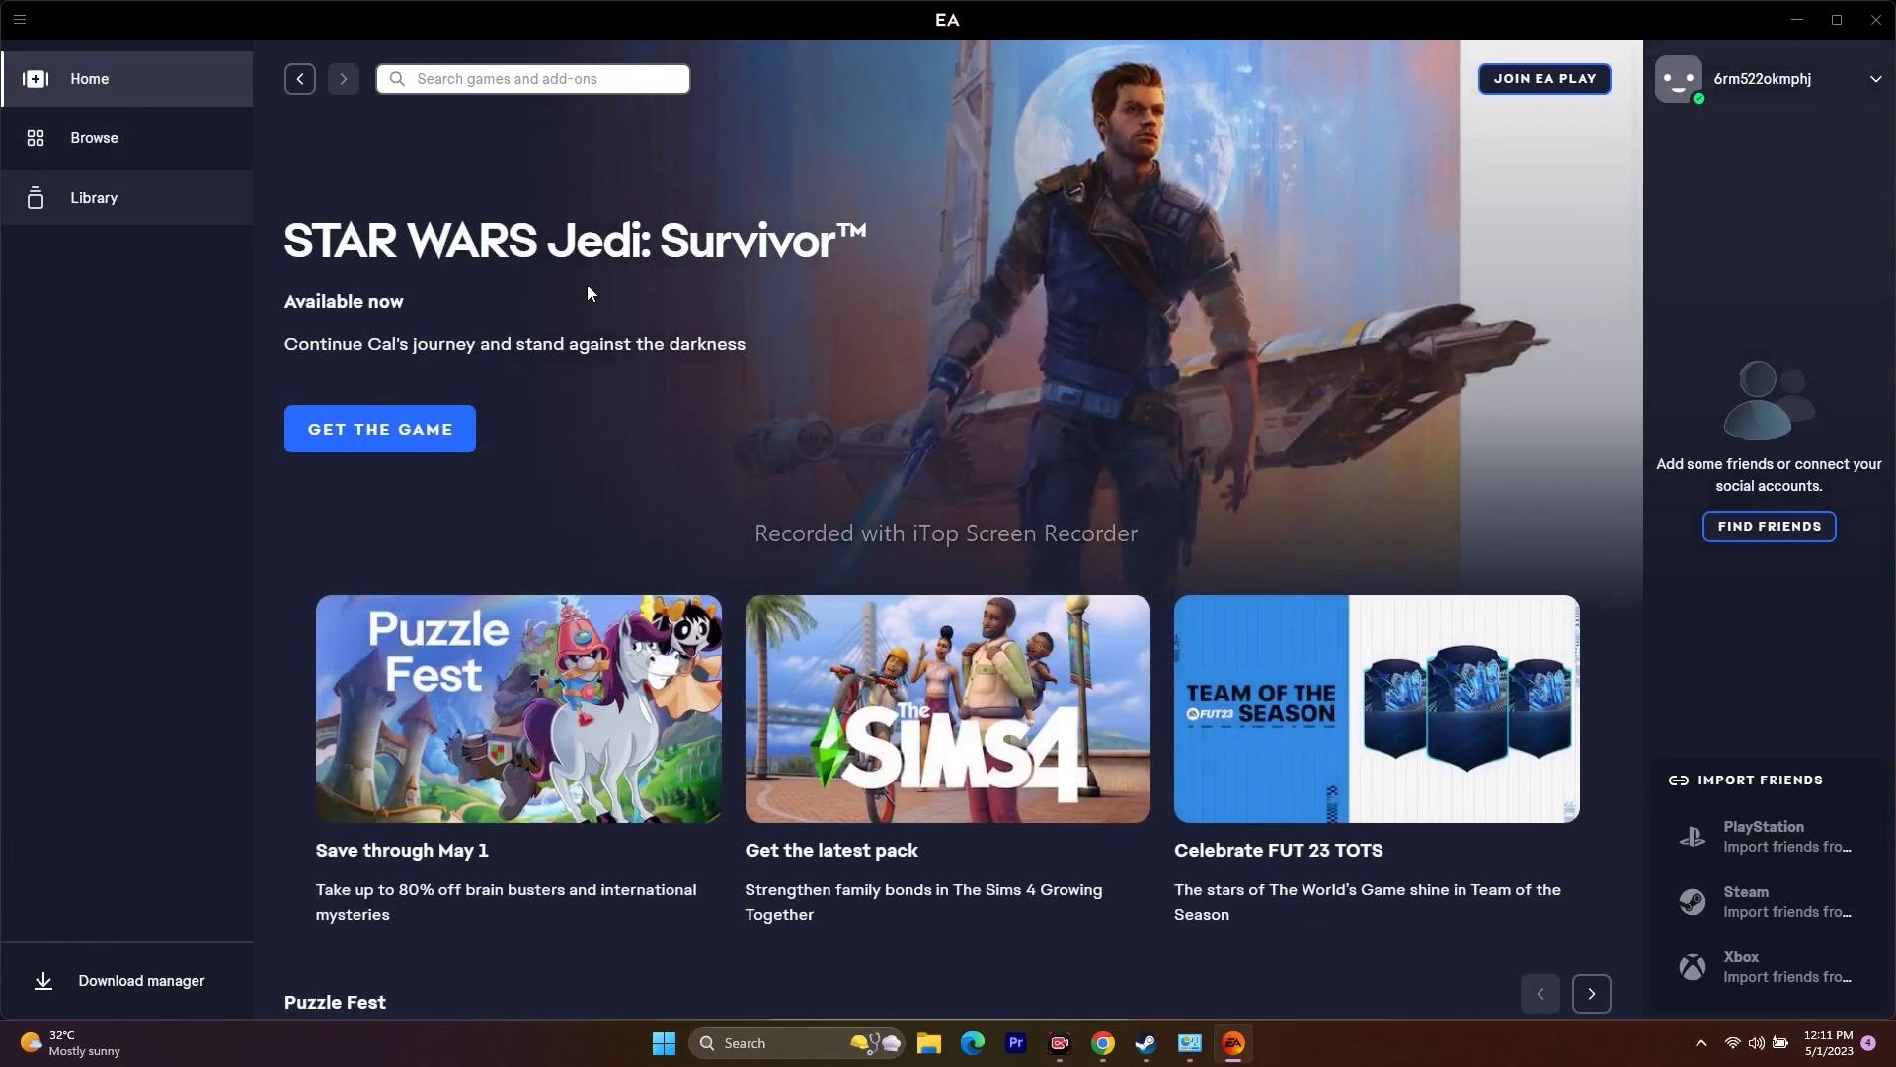
left_click(406, 428)
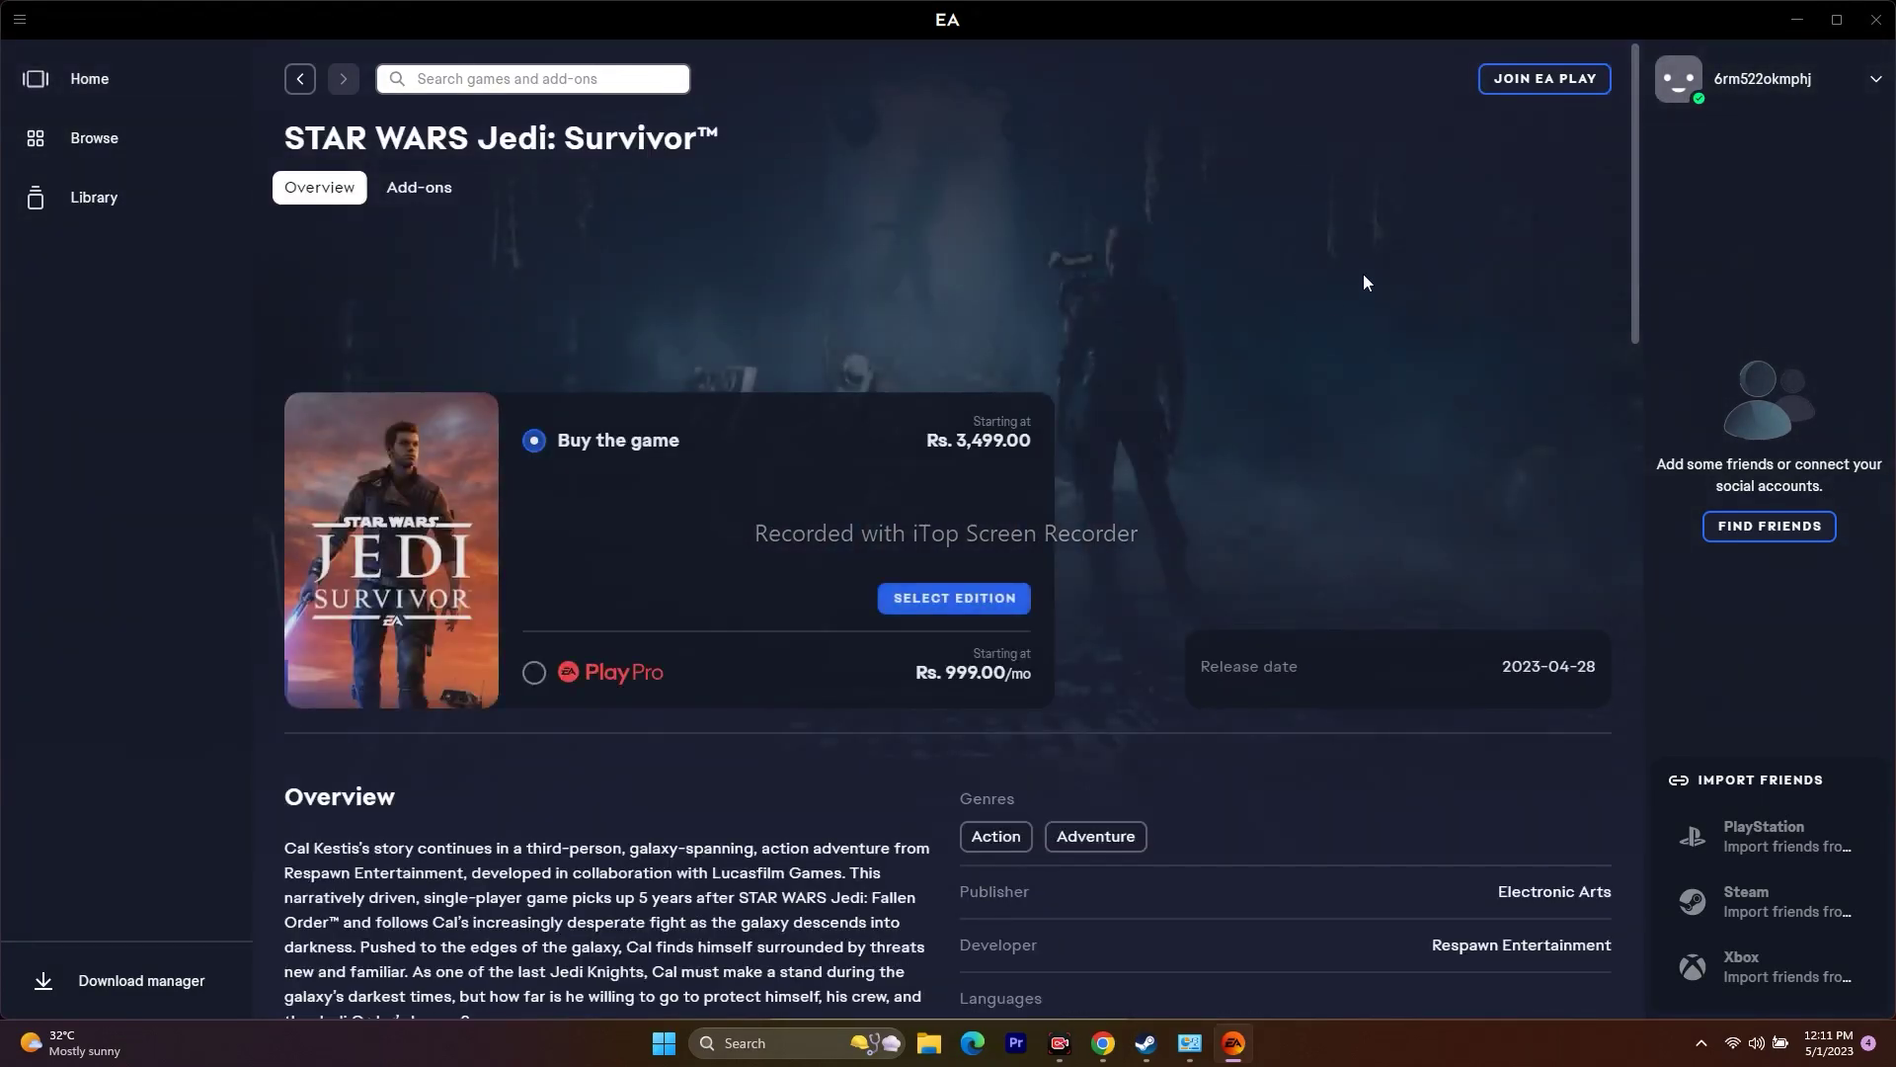
Minimize the EA app and switch to Chrome to show the EA app download page on ea.com.
left_click(1800, 21)
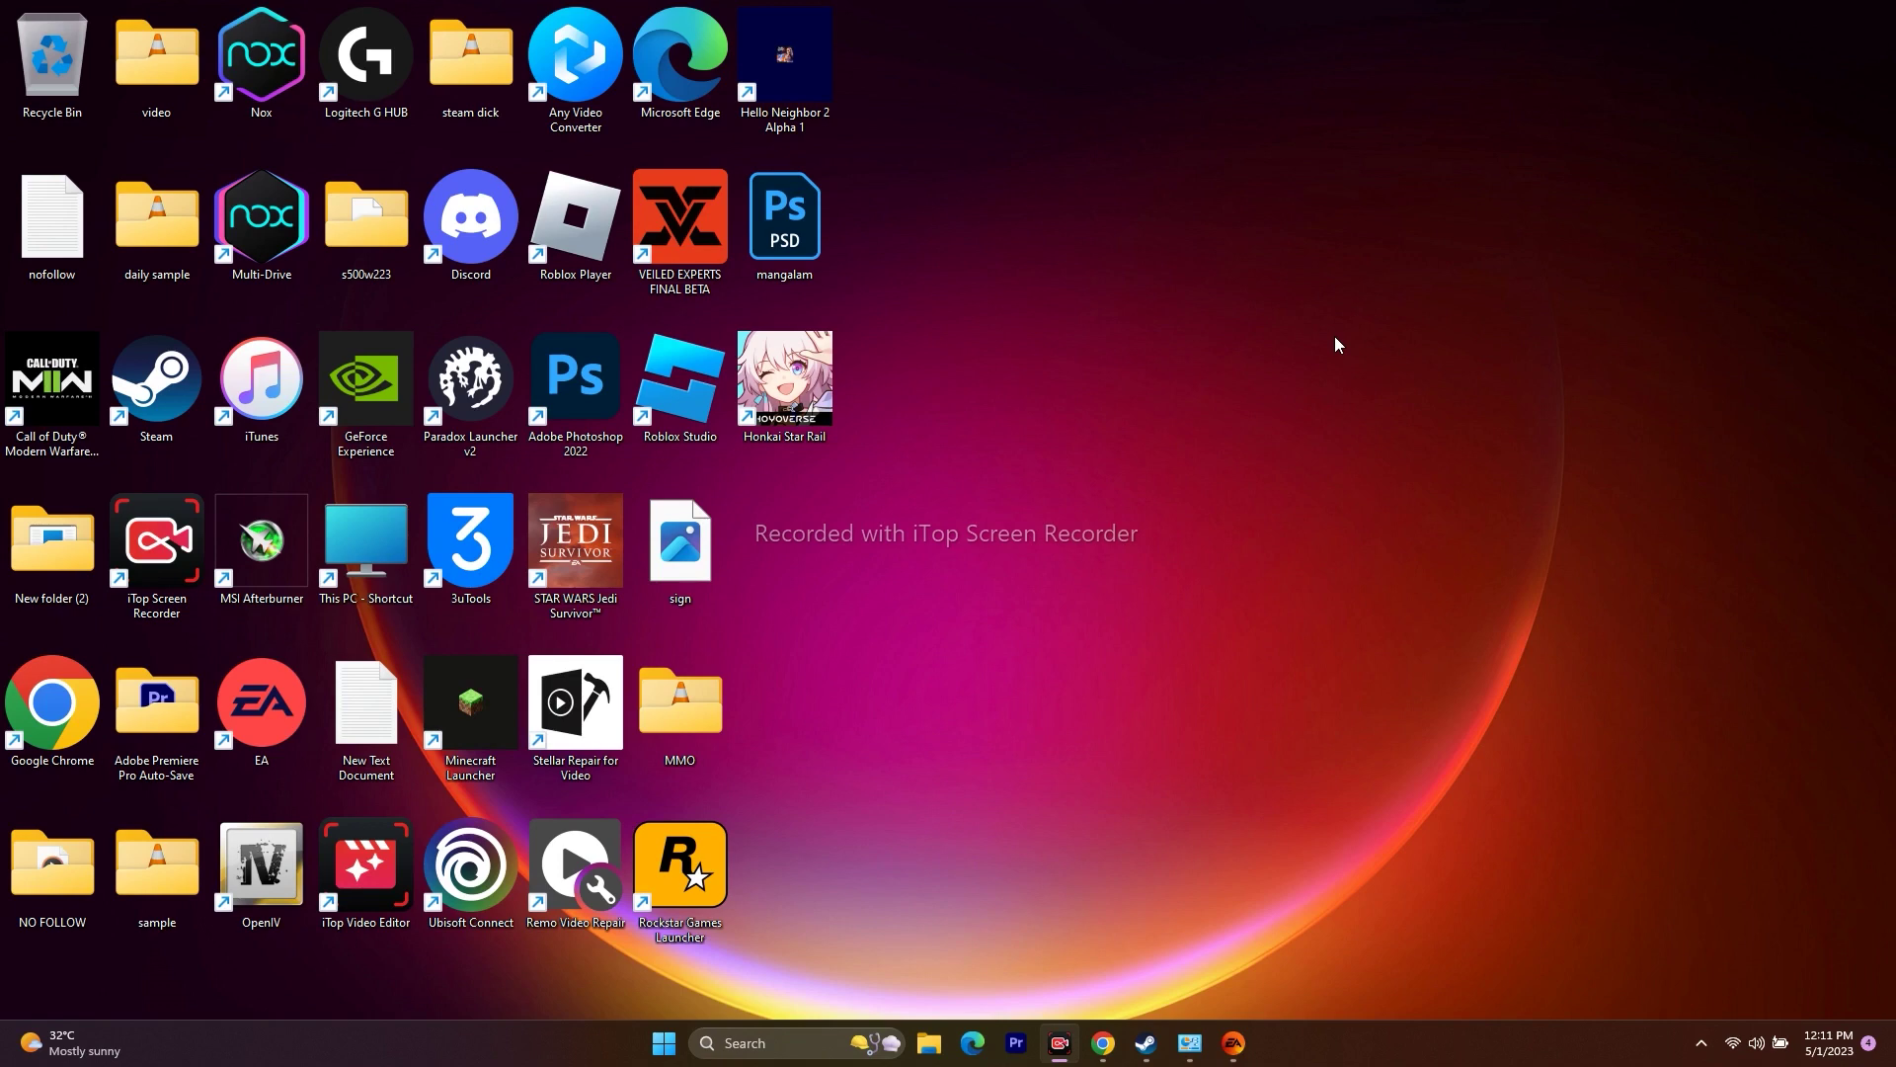
mouse_move(1095, 1060)
left_click(1106, 1000)
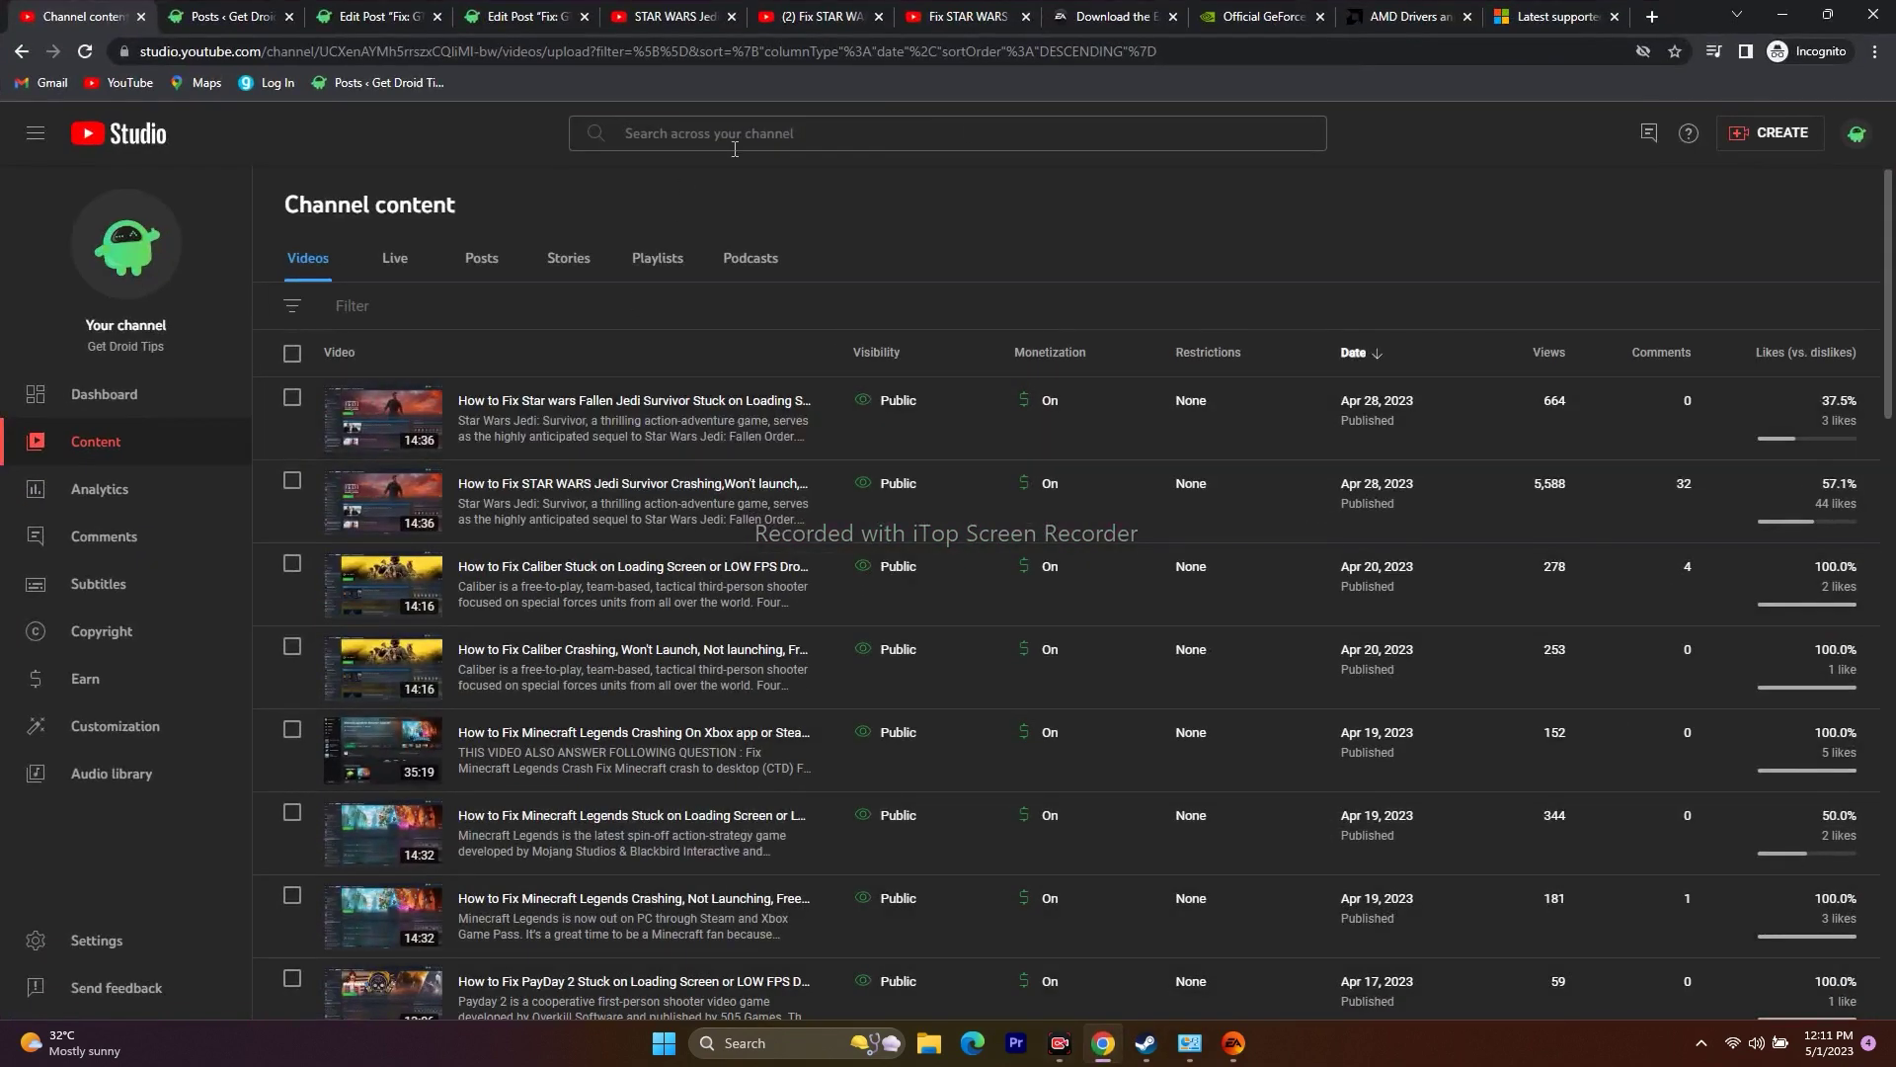
left_click(1116, 17)
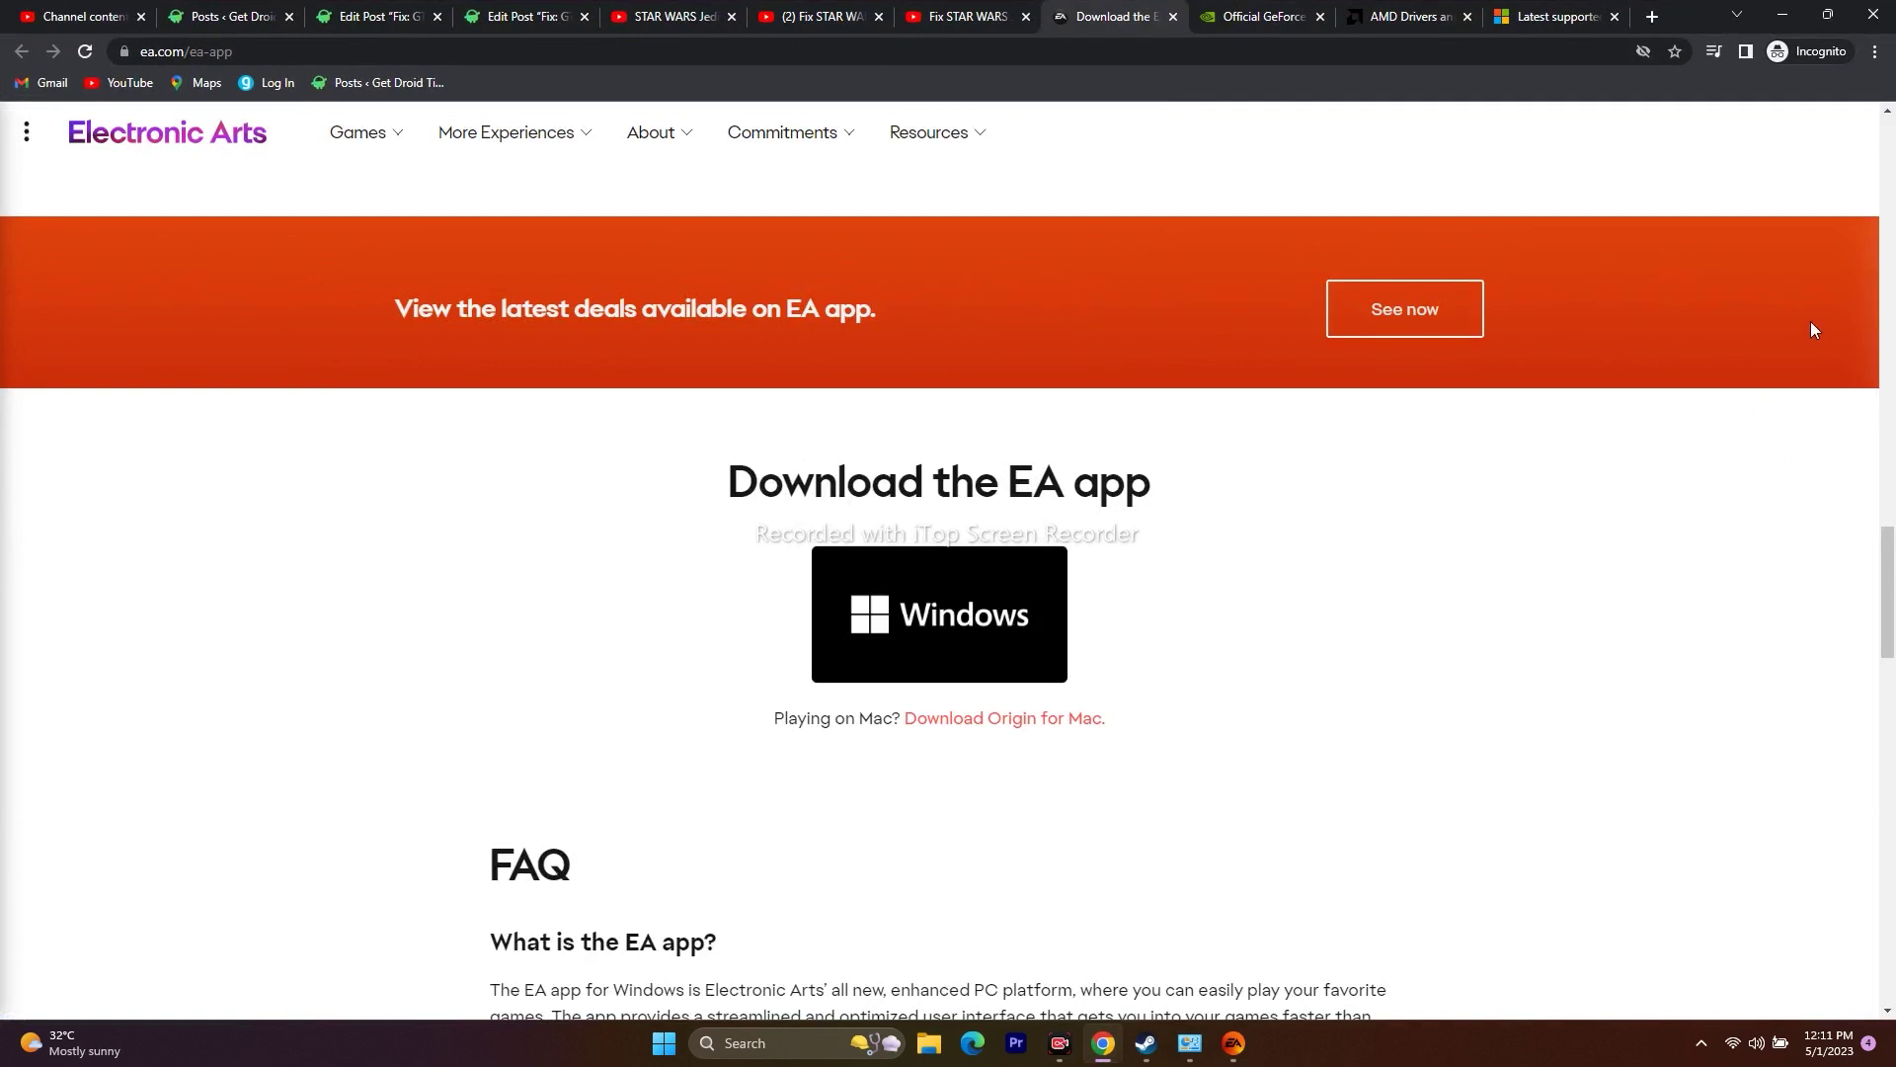
Copy the link address of Download Origin for Mac on the EA app download page.
scroll(1811, 322, "down", 3)
scroll(1533, 733, "up", 2)
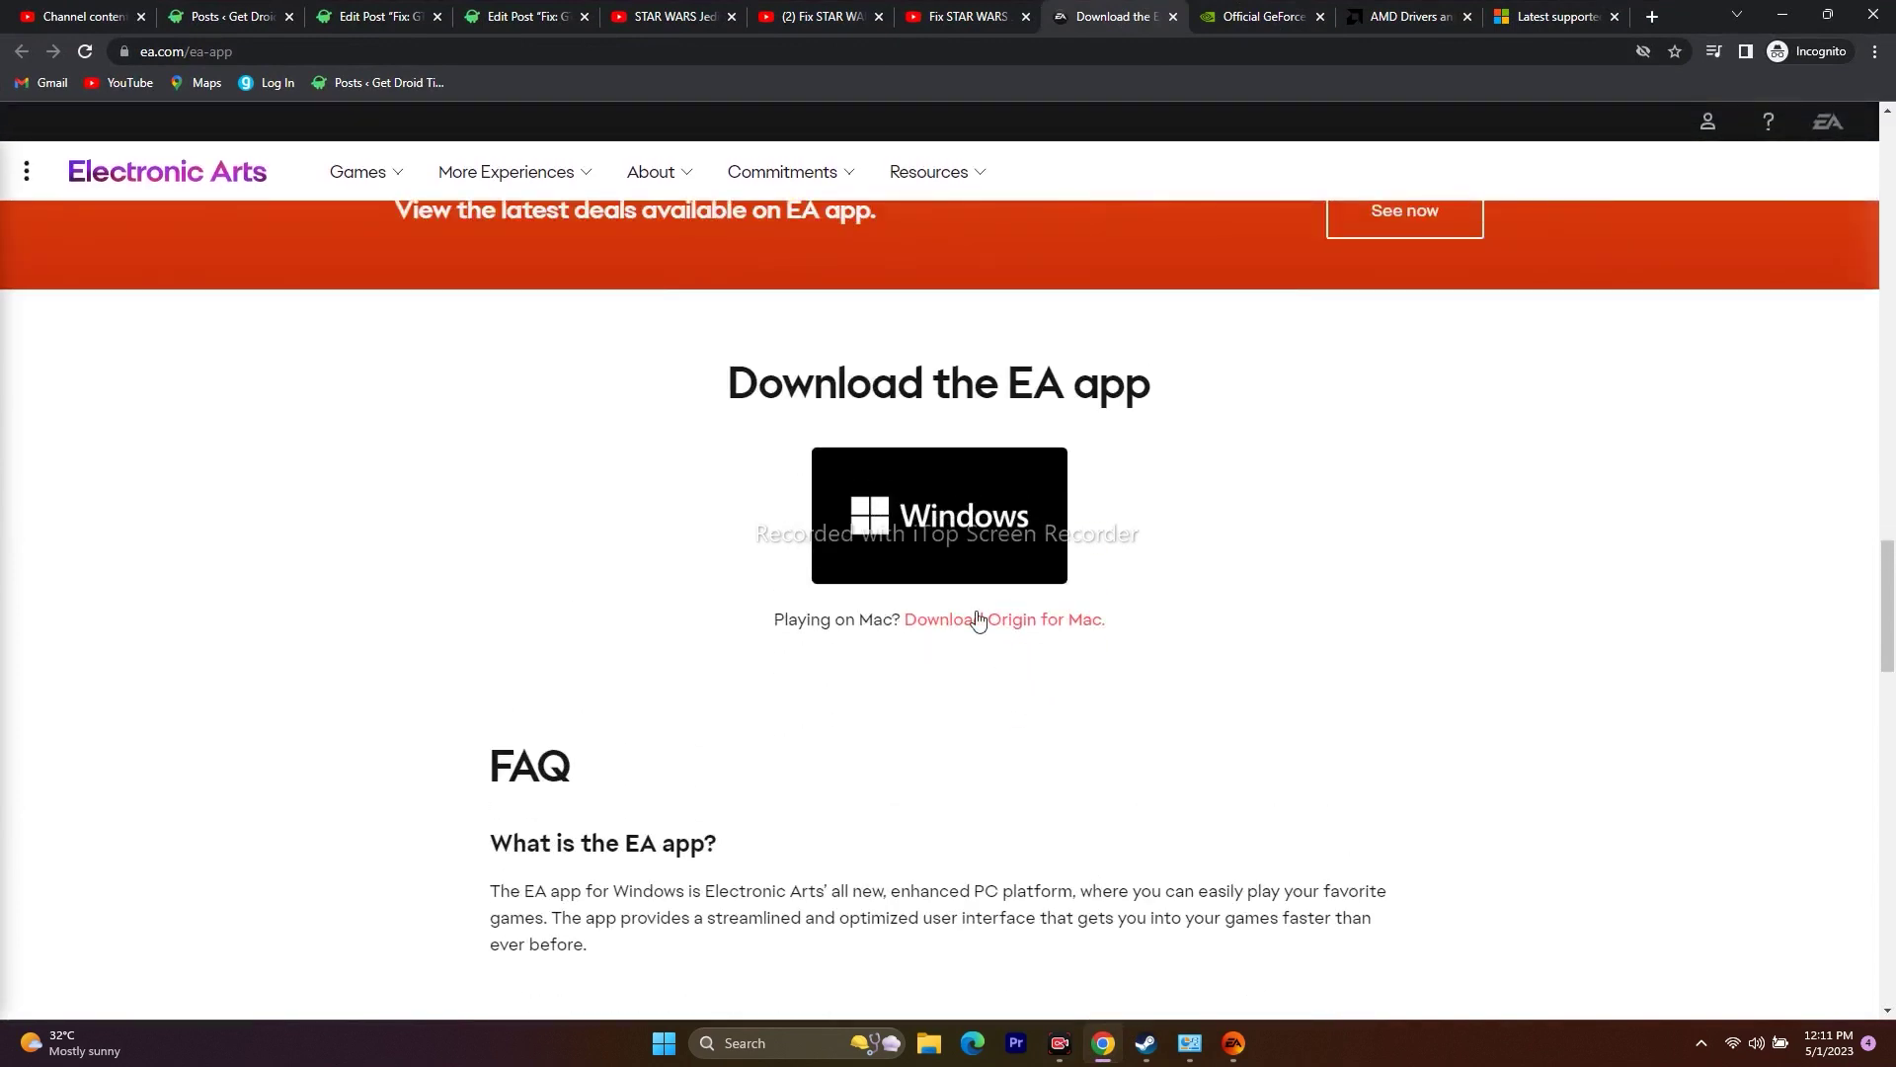
scroll(1348, 578, "up", 10)
scroll(1343, 568, "up", 10)
scroll(1338, 563, "down", 15)
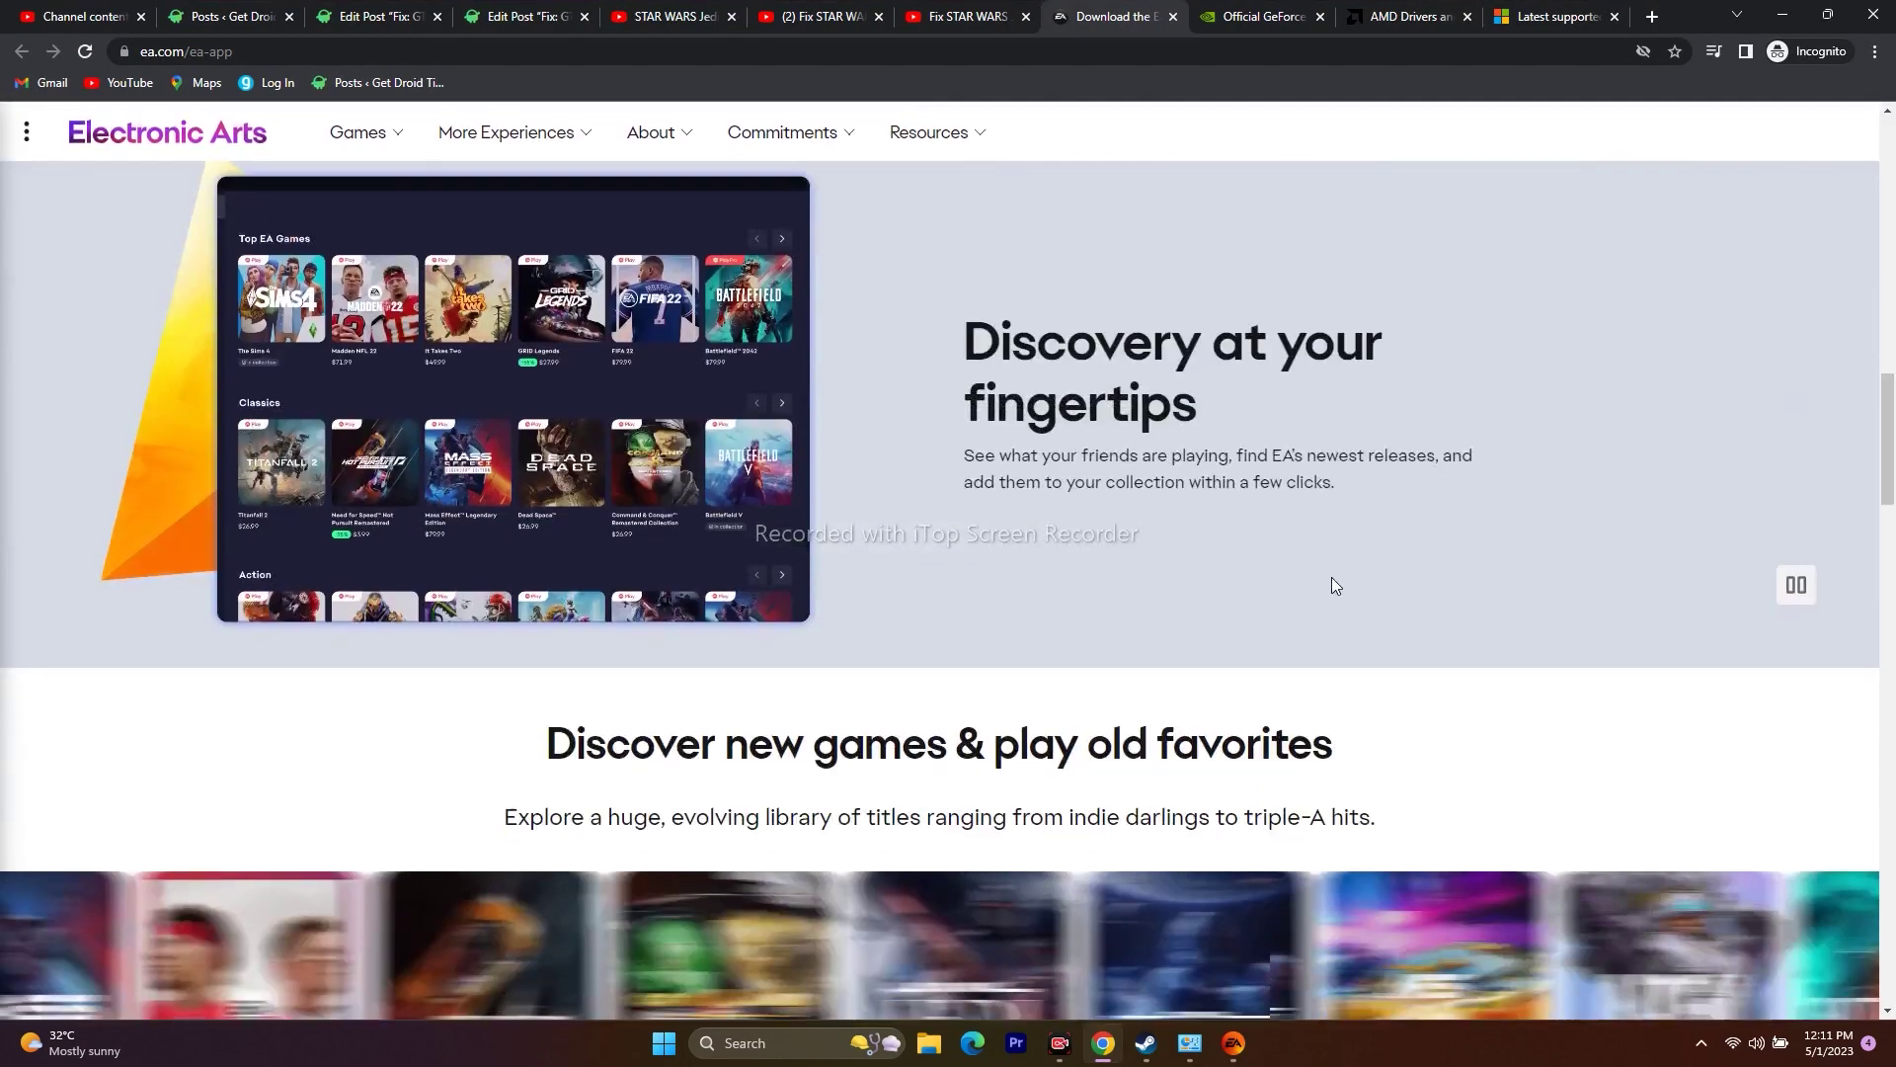
scroll(1332, 585, "down", 10)
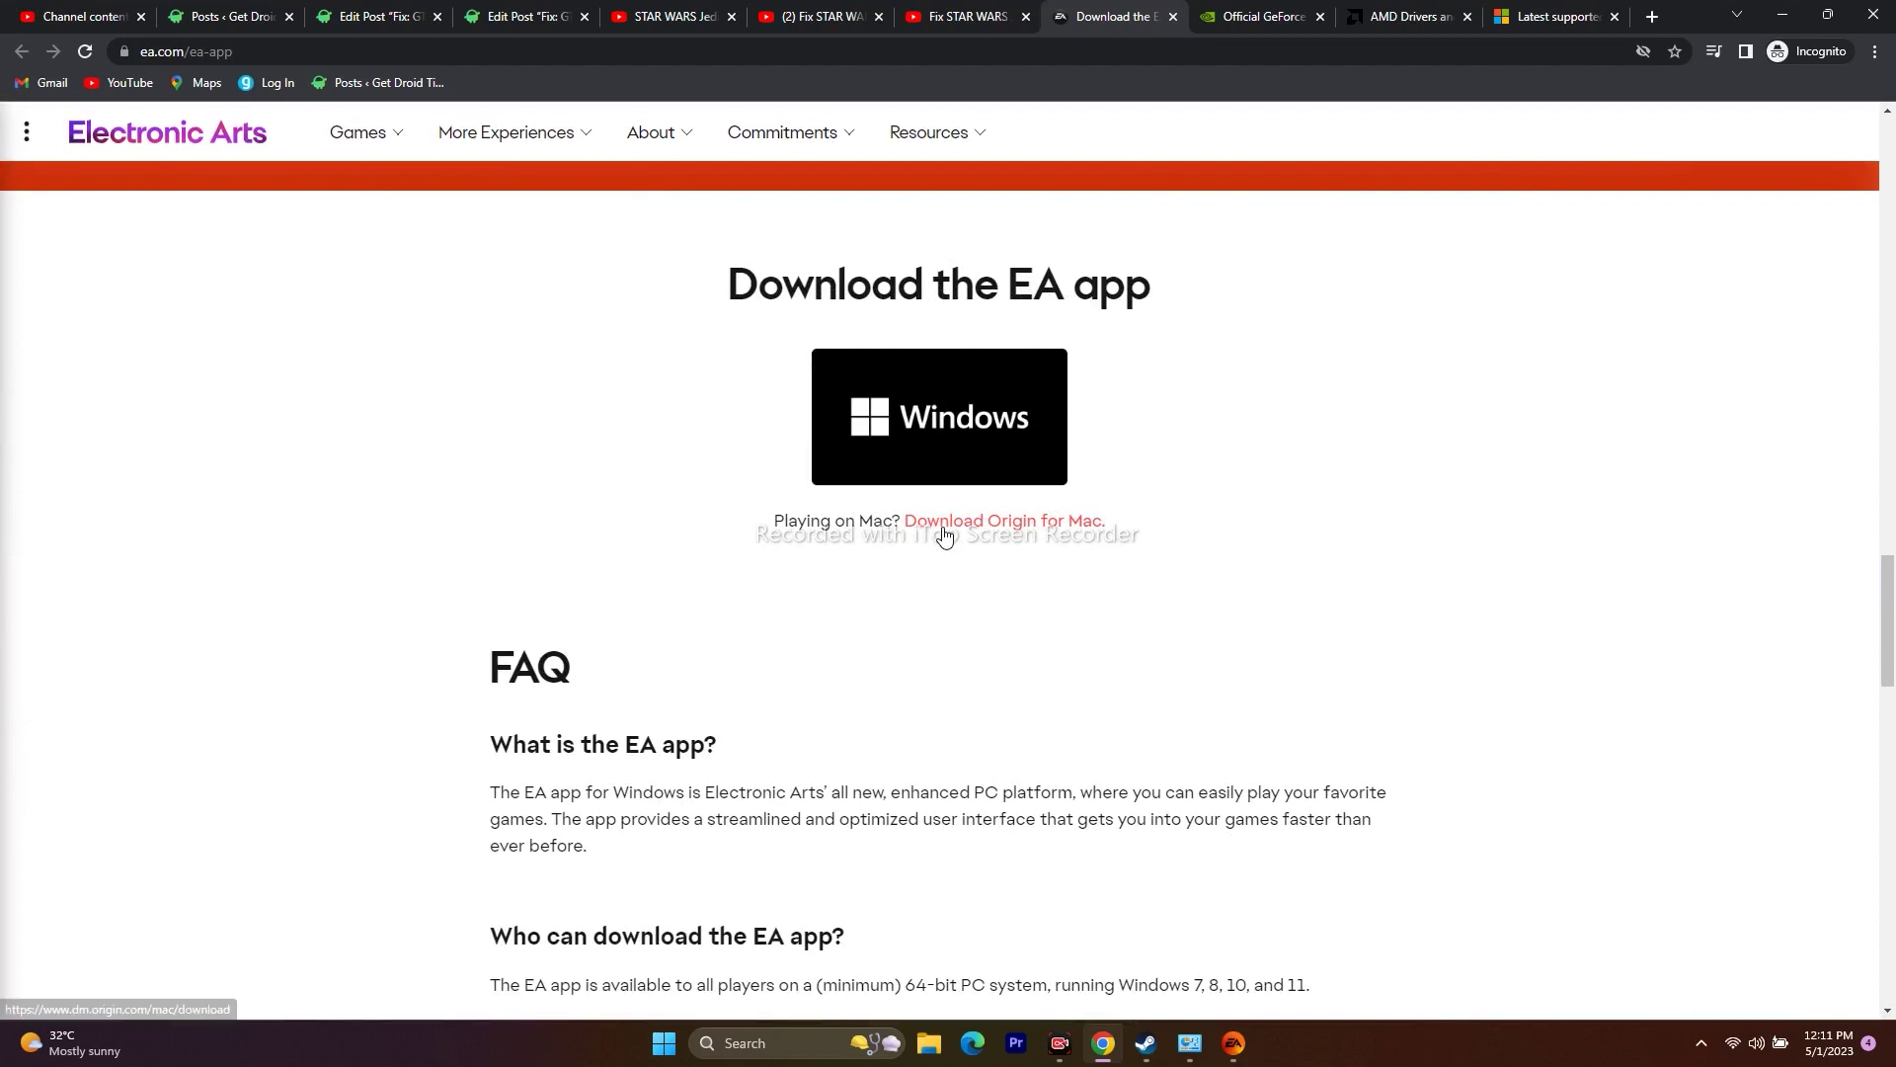
left_click(1034, 524)
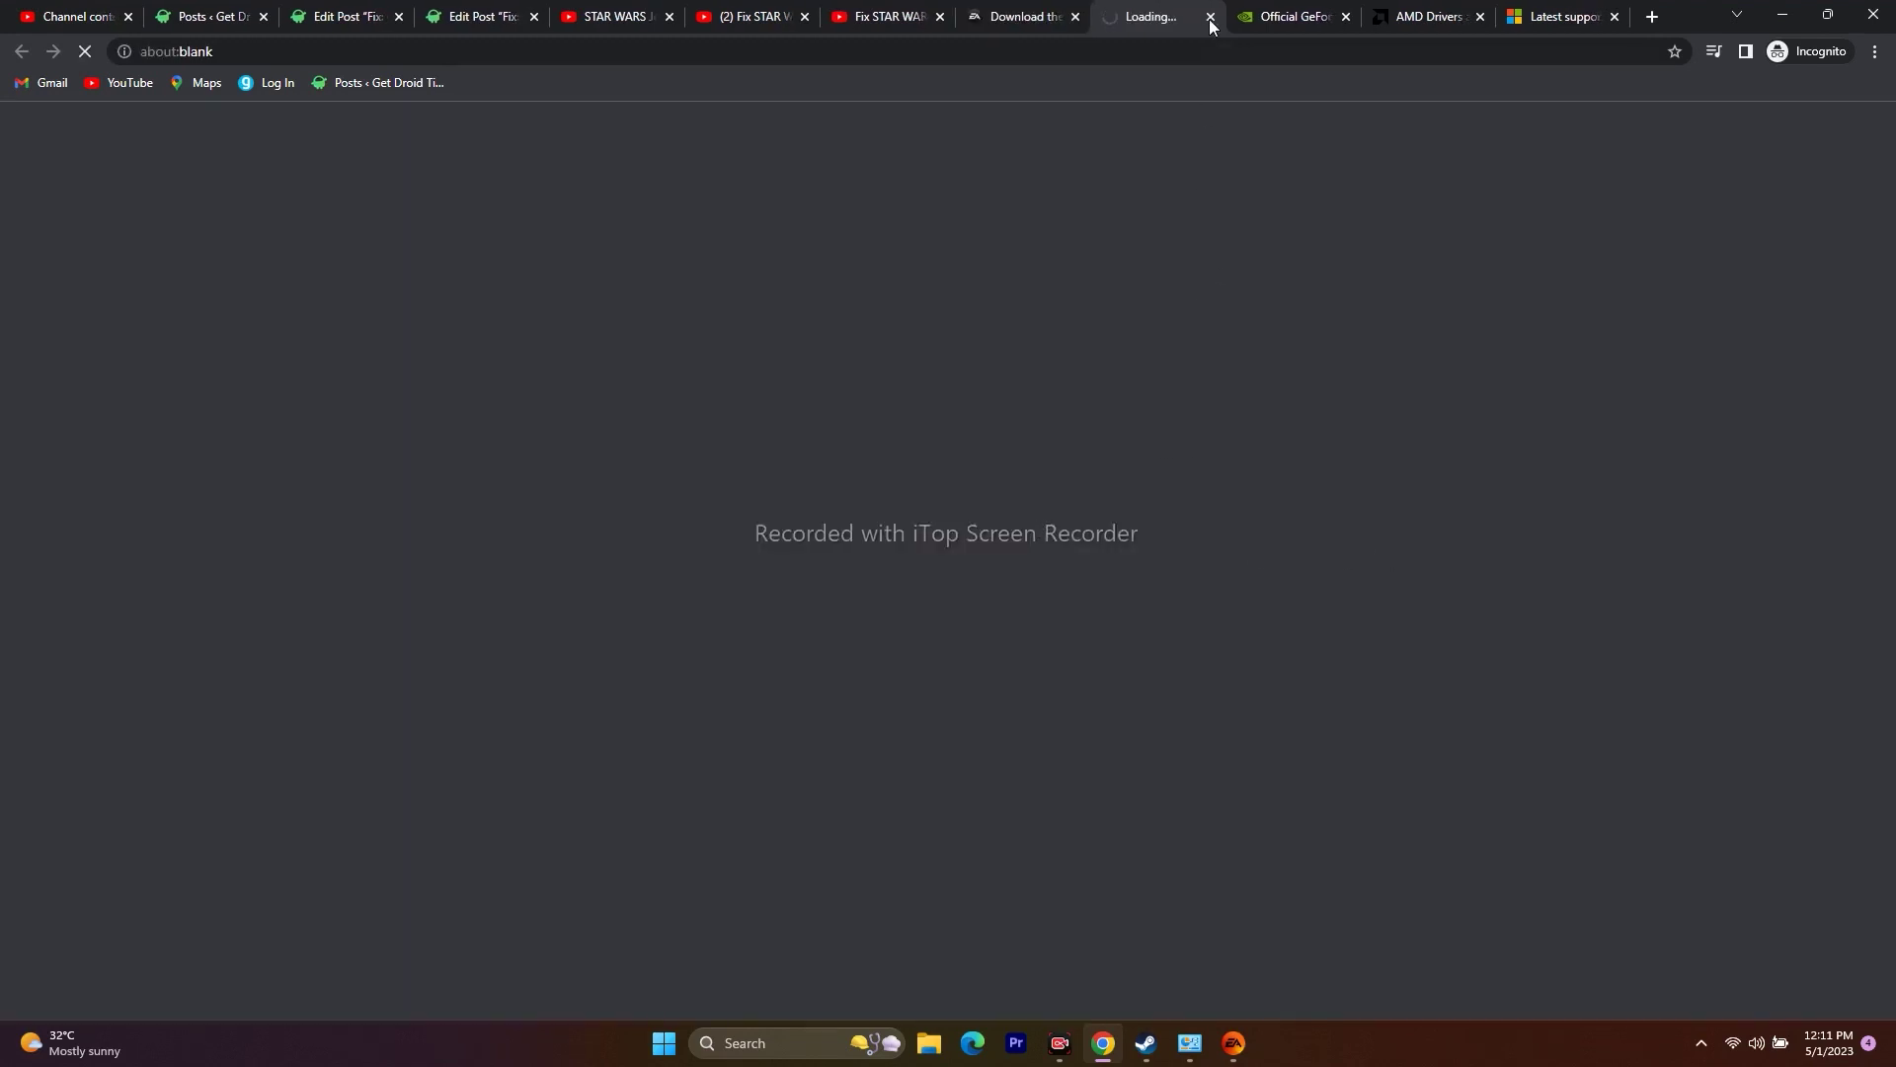
left_click(1211, 18)
right_click(1005, 515)
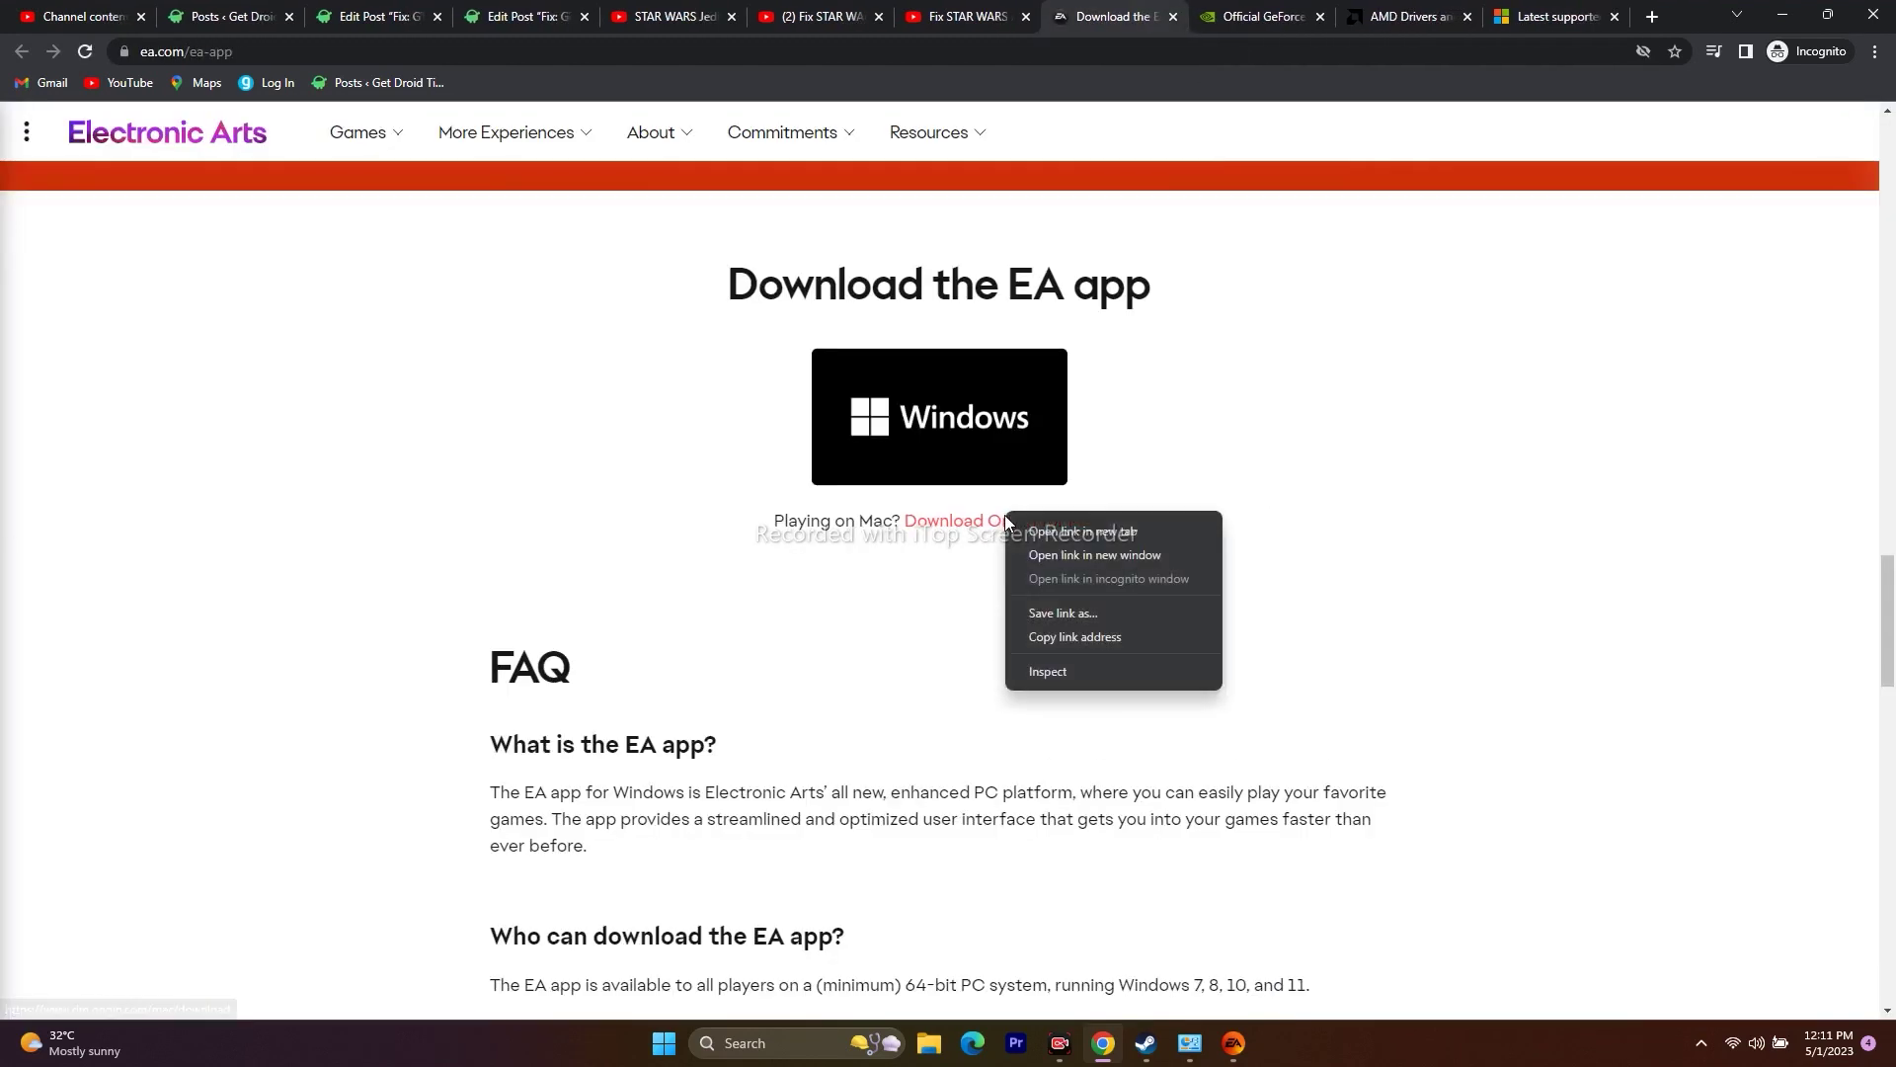
left_click(1047, 636)
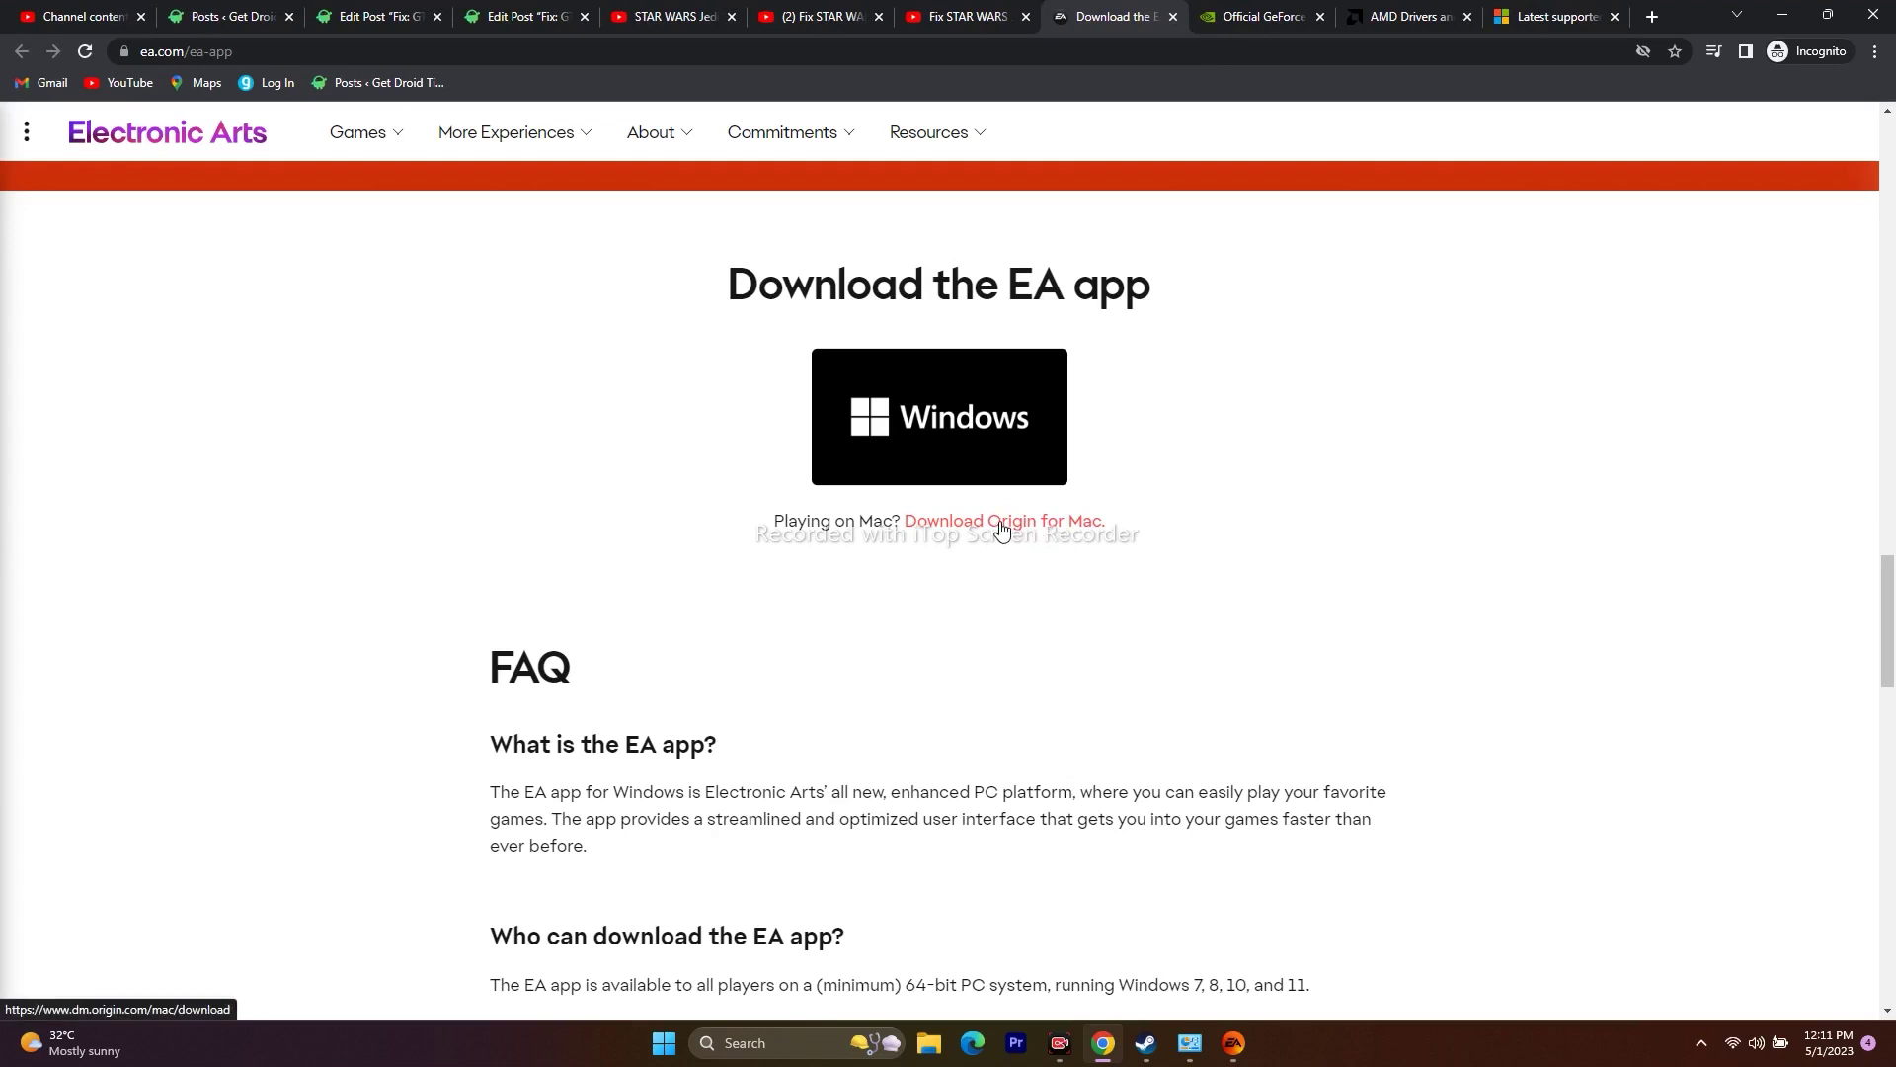
right_click(1001, 524)
left_click(1069, 648)
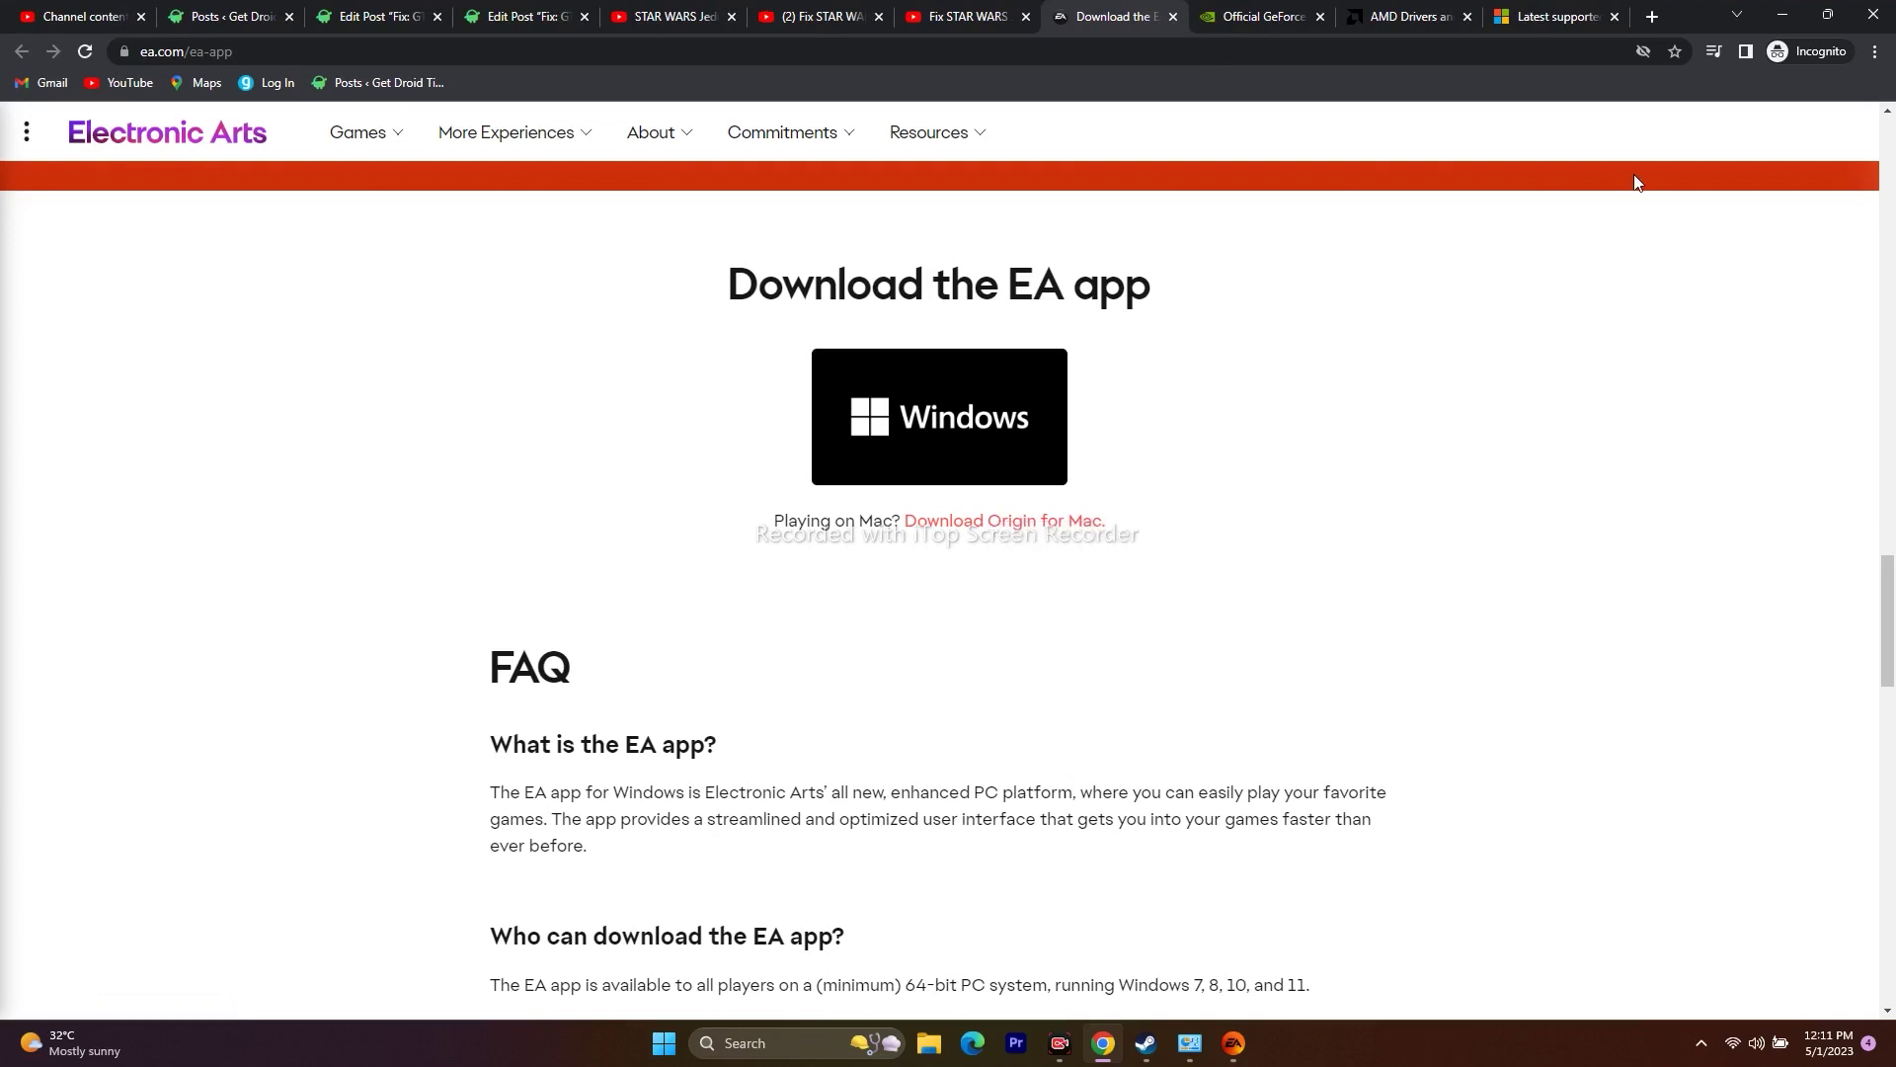
Open google.com in a new browser tab.
left_click(1648, 15)
type("go")
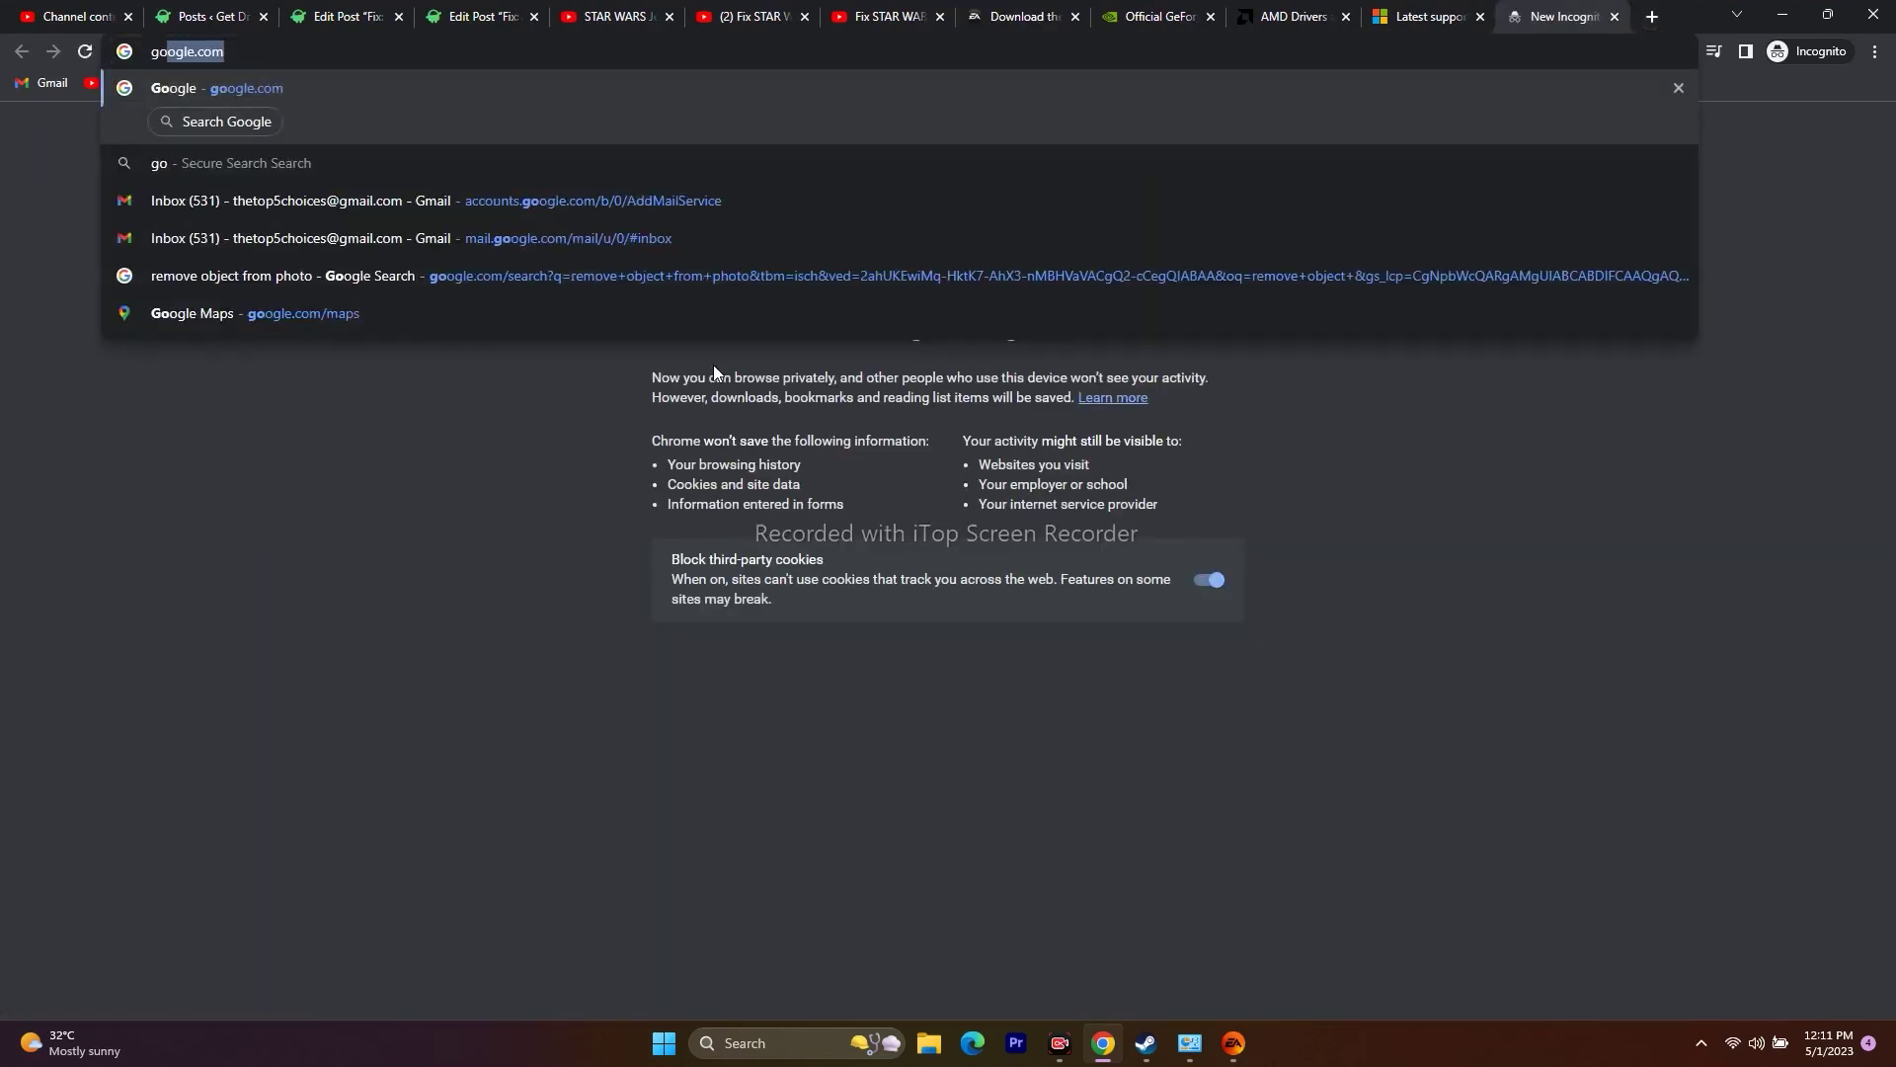
type("ogle")
key("Return")
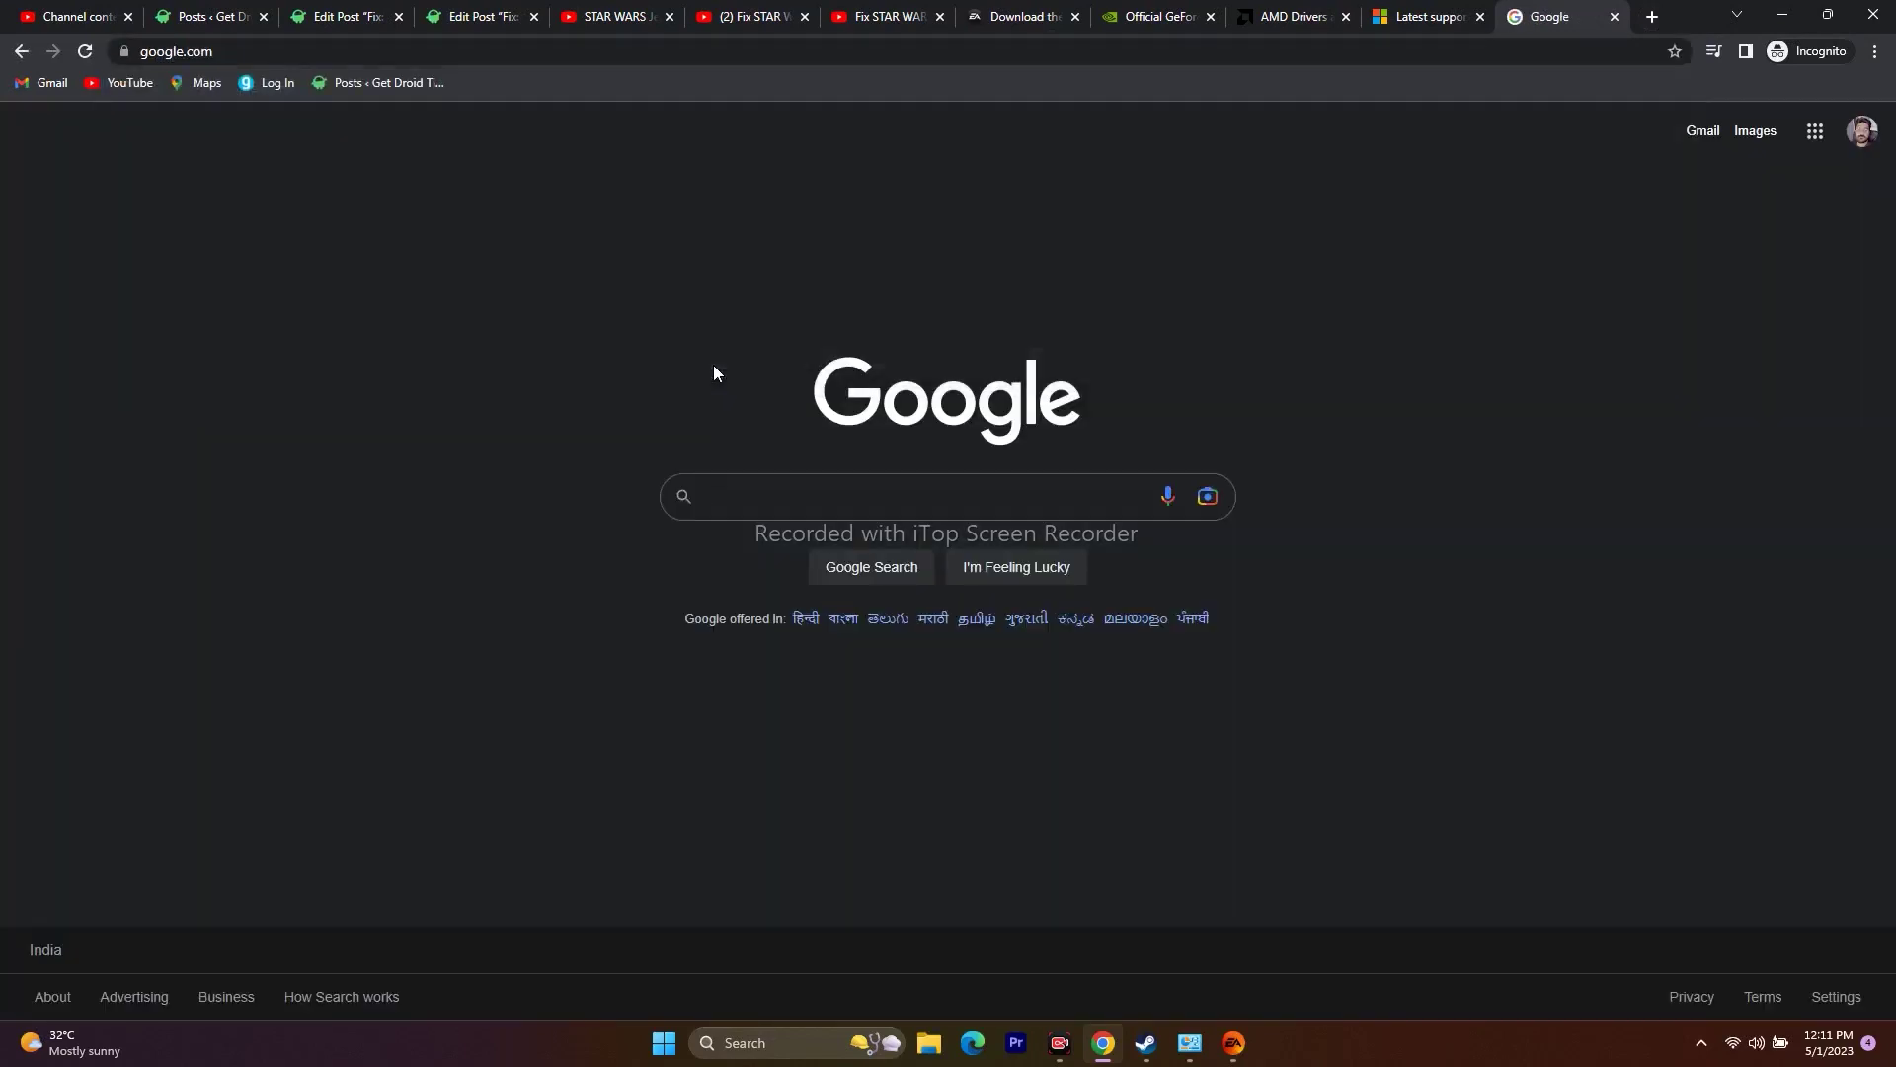
left_click(241, 52)
key("BackSpace")
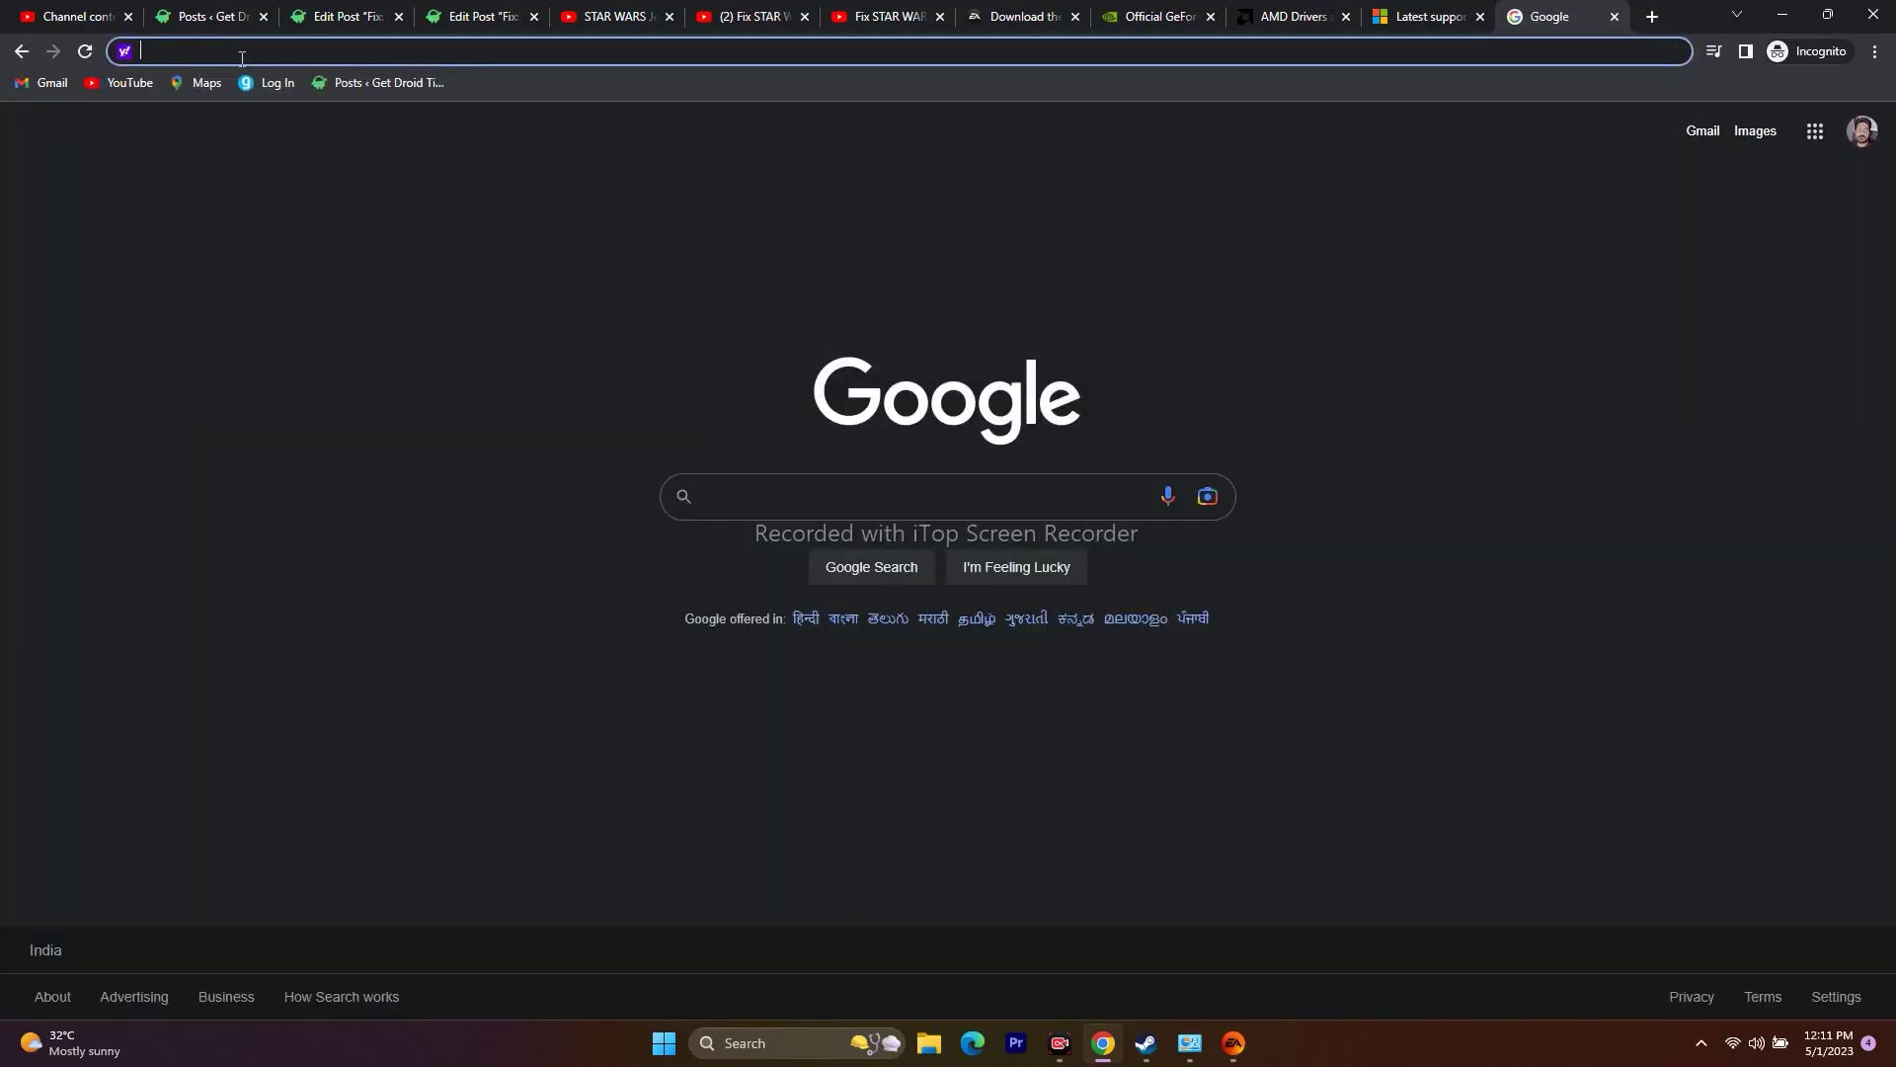
key("ctrl+v")
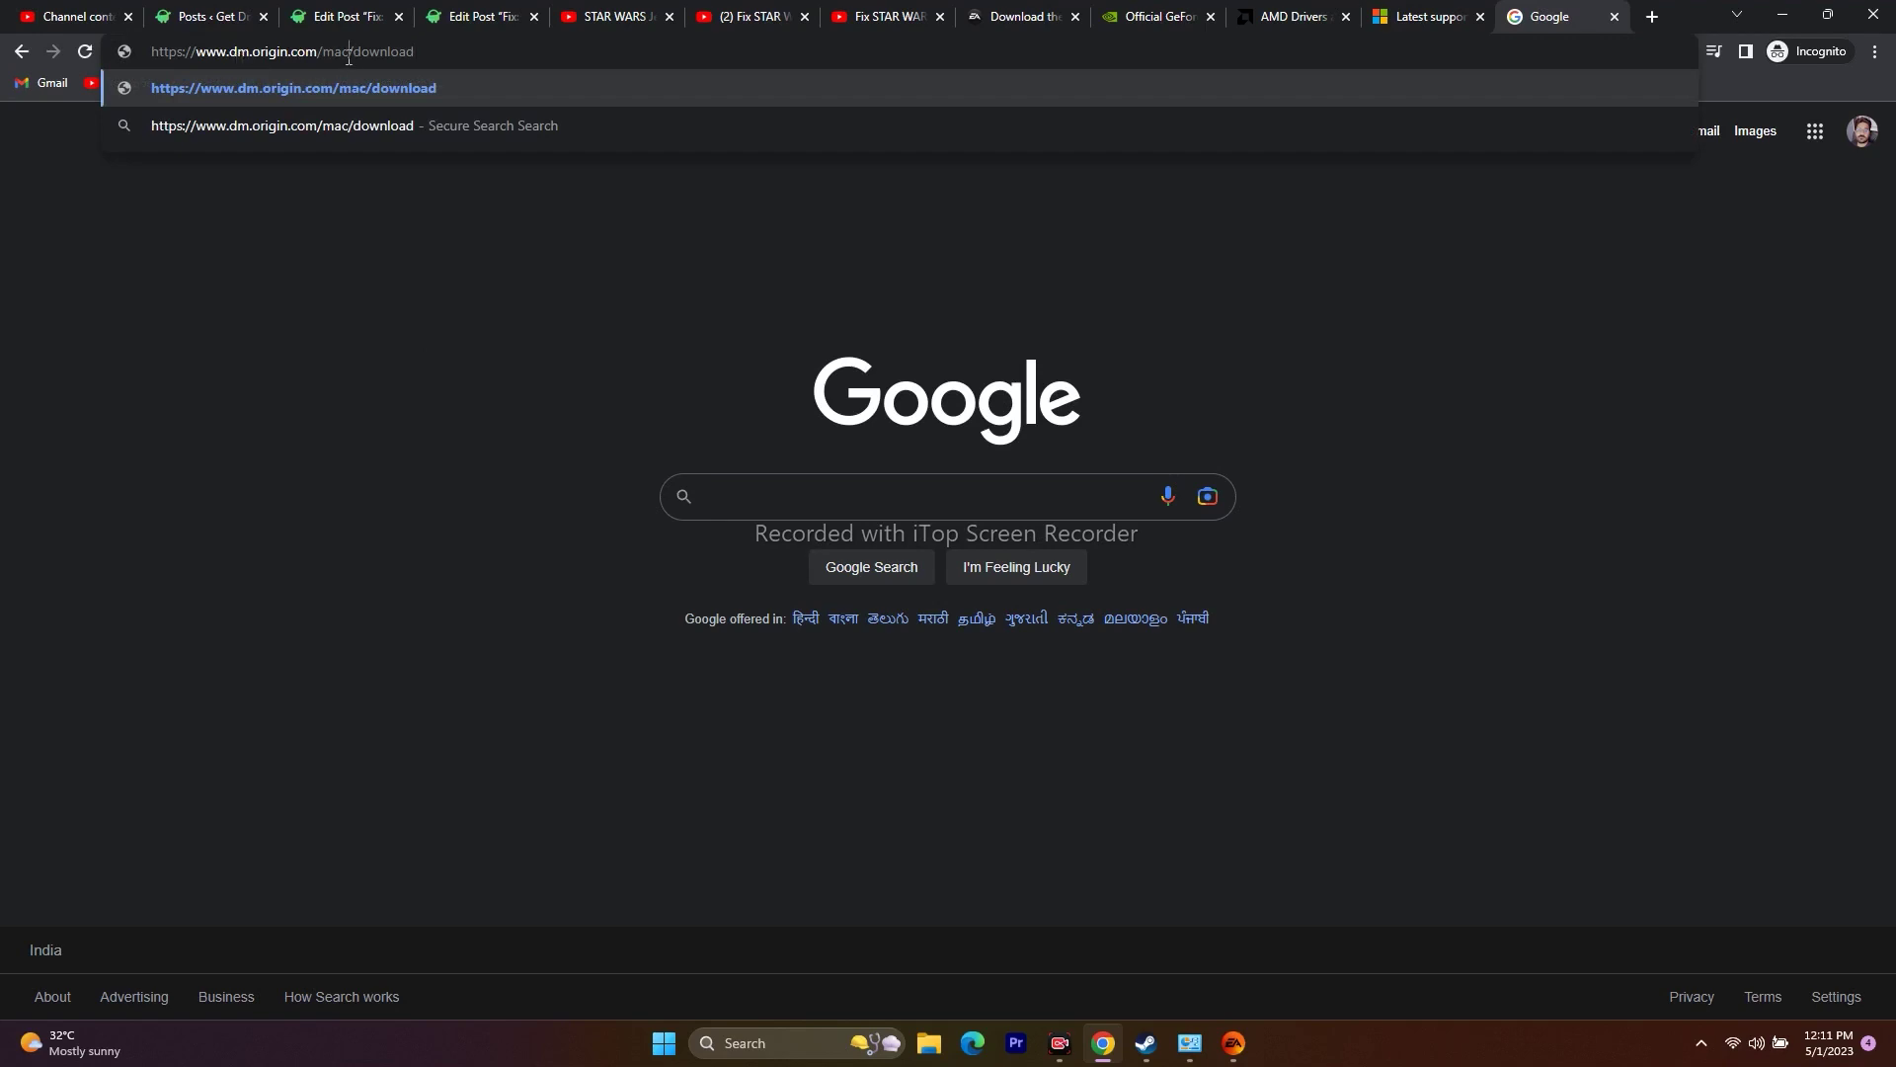
key("BackSpace")
key("BackSpace")
key("BackSpace")
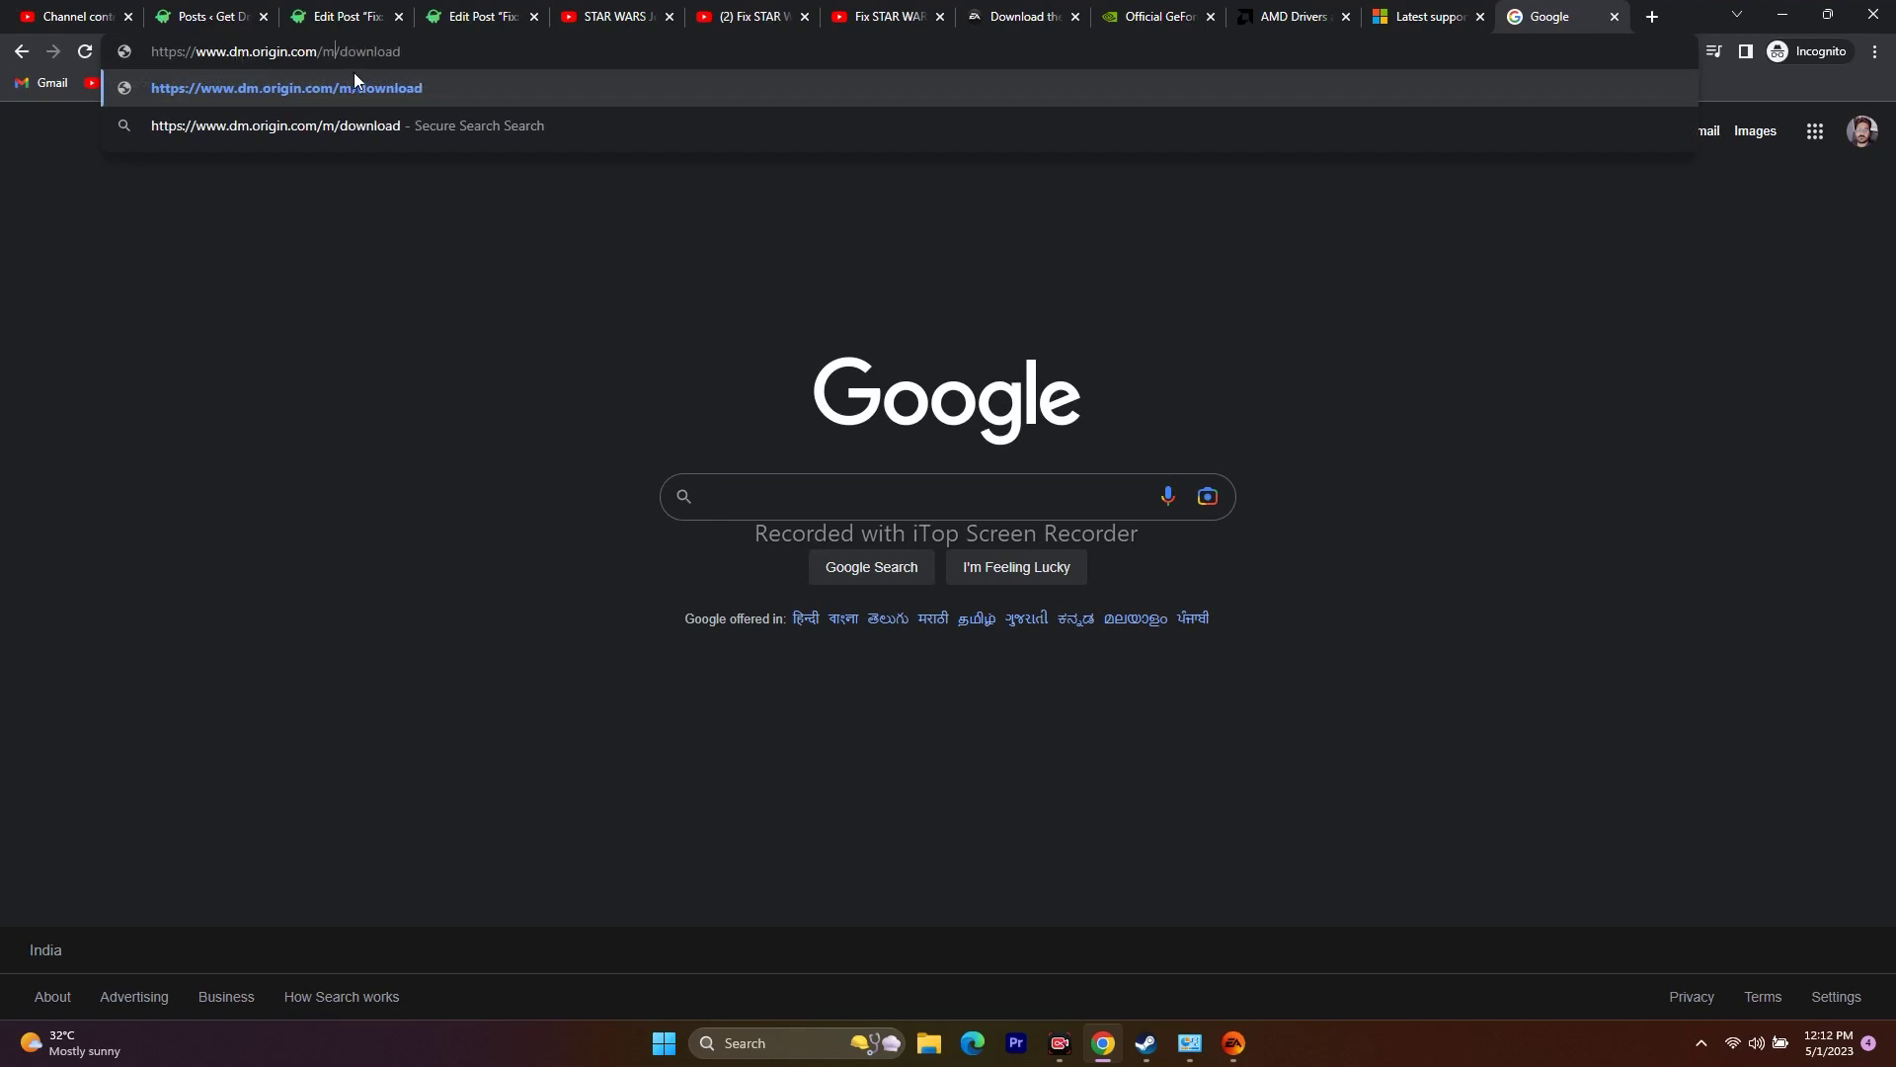
type("pc")
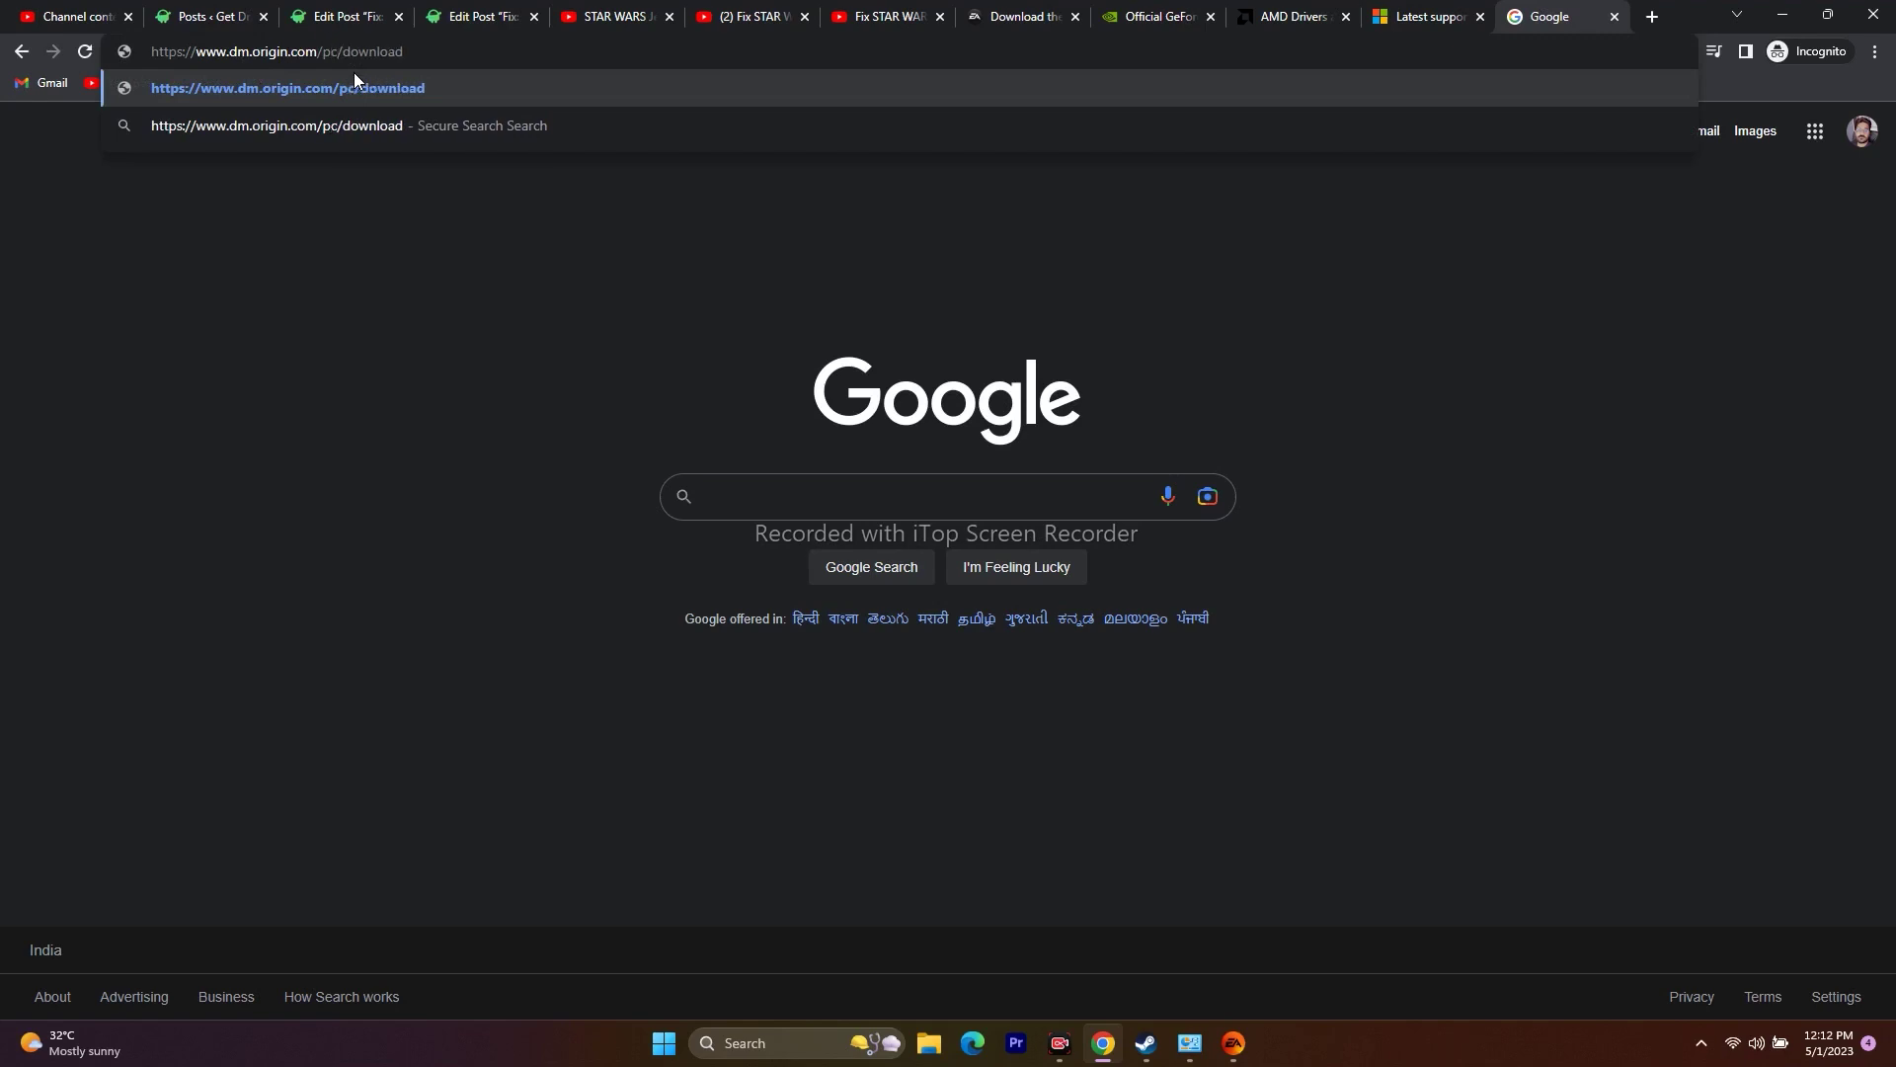
key("Return")
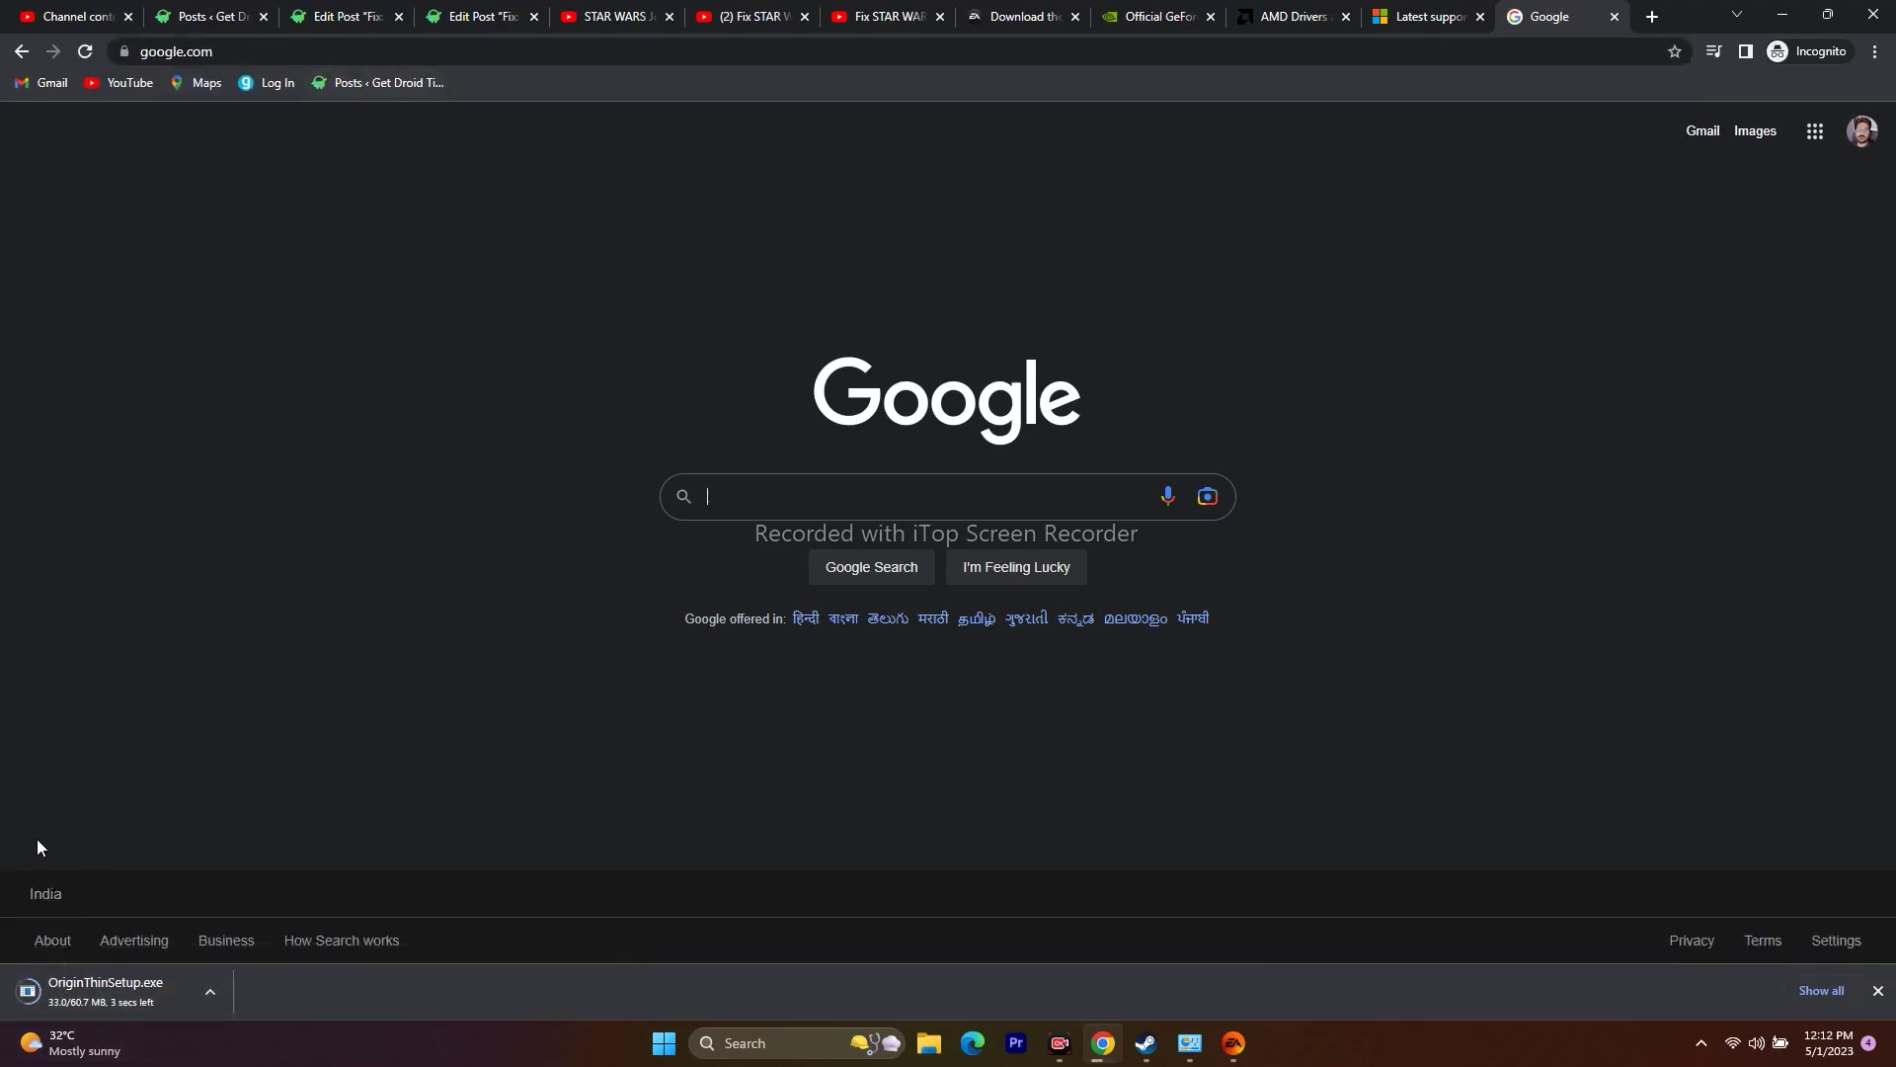
Run the downloaded OriginThinSetup.exe, minimize Chrome and proceed to the Origin install options.
left_click(211, 993)
left_click(273, 842)
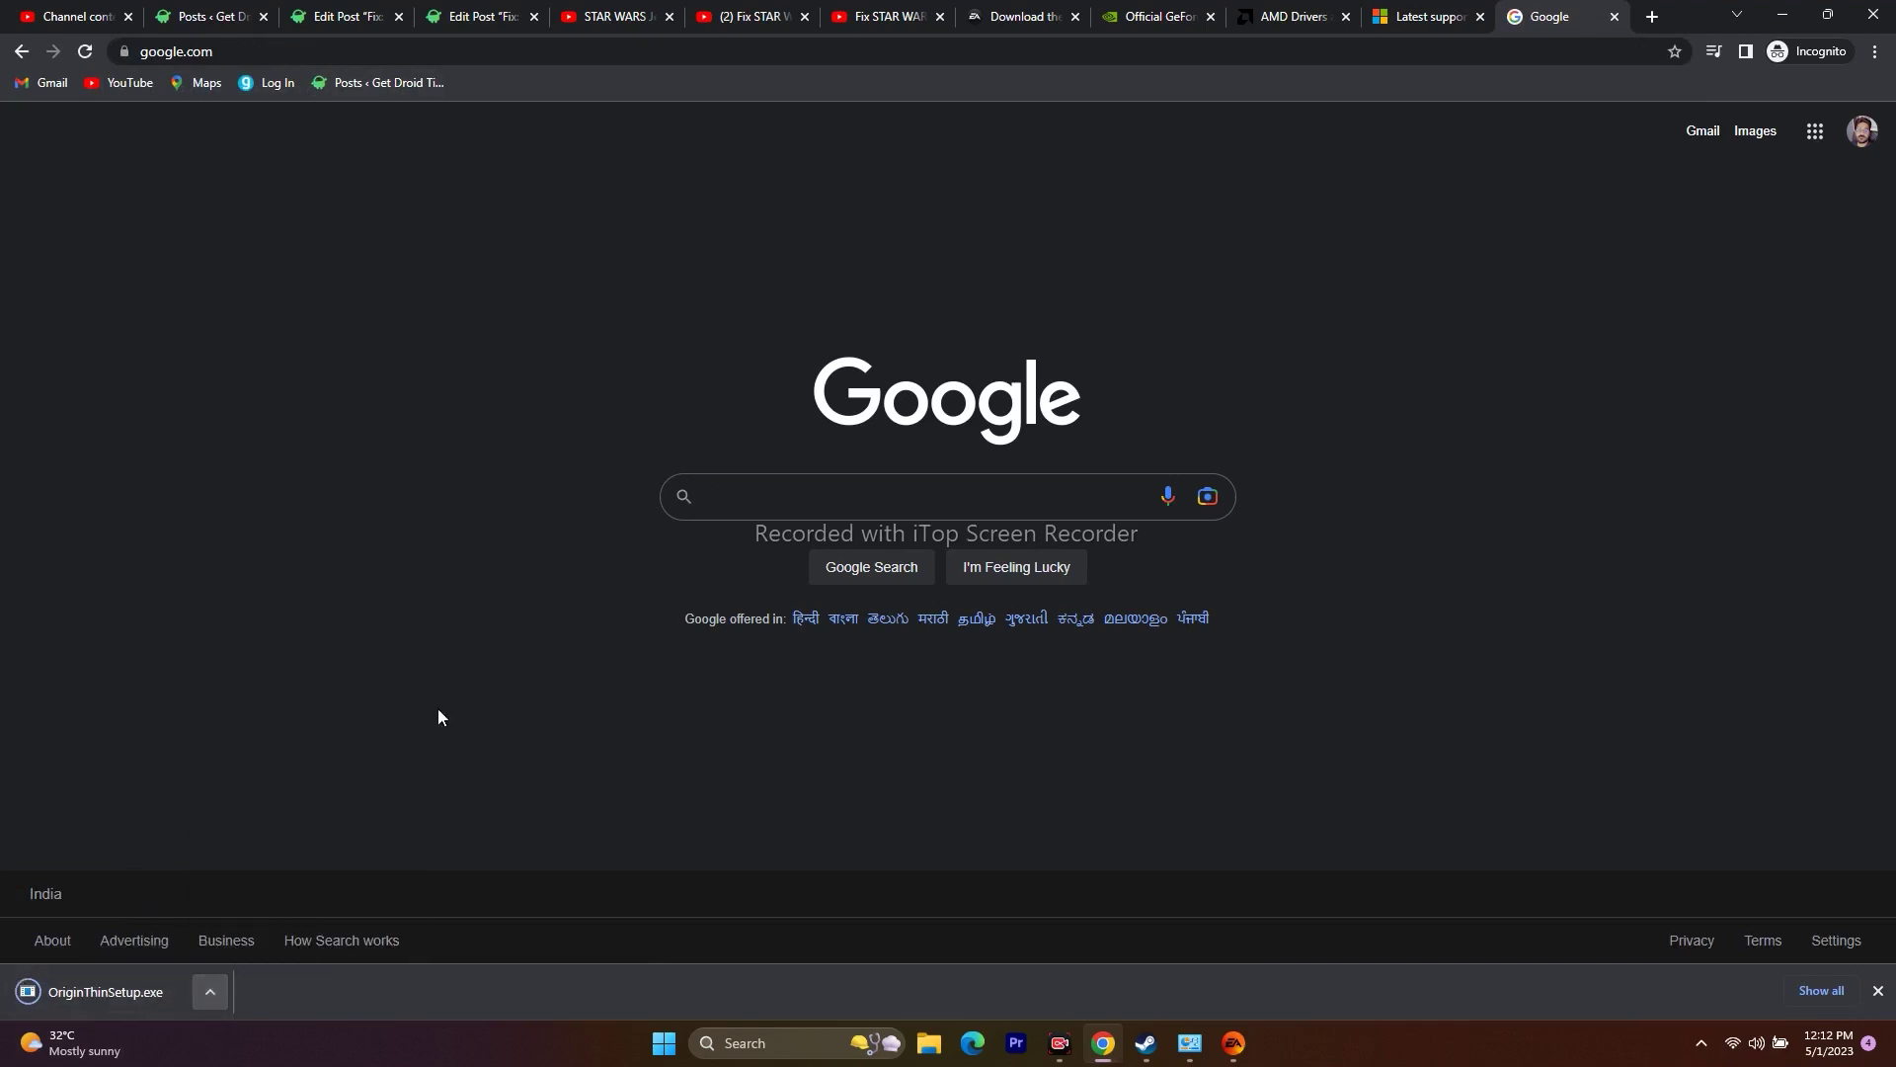
left_click(211, 992)
left_click(1006, 546)
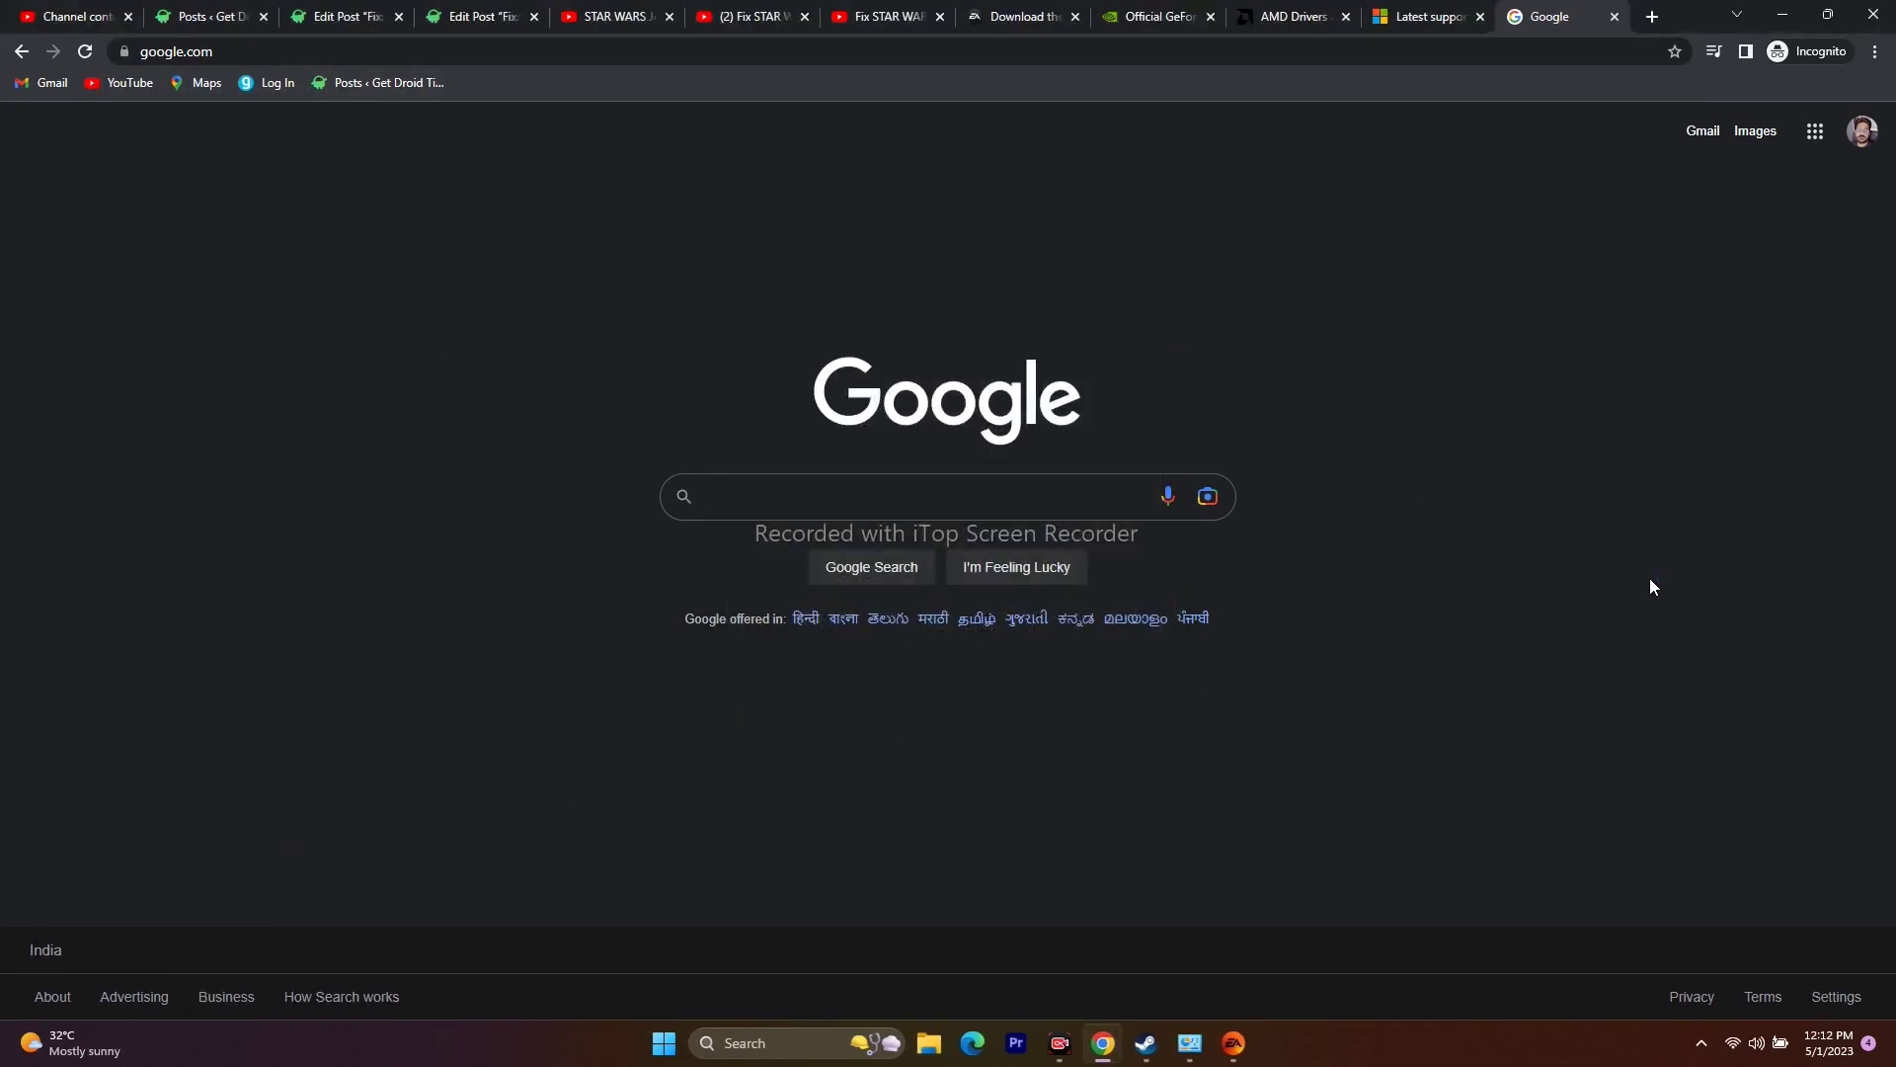
left_click(1783, 14)
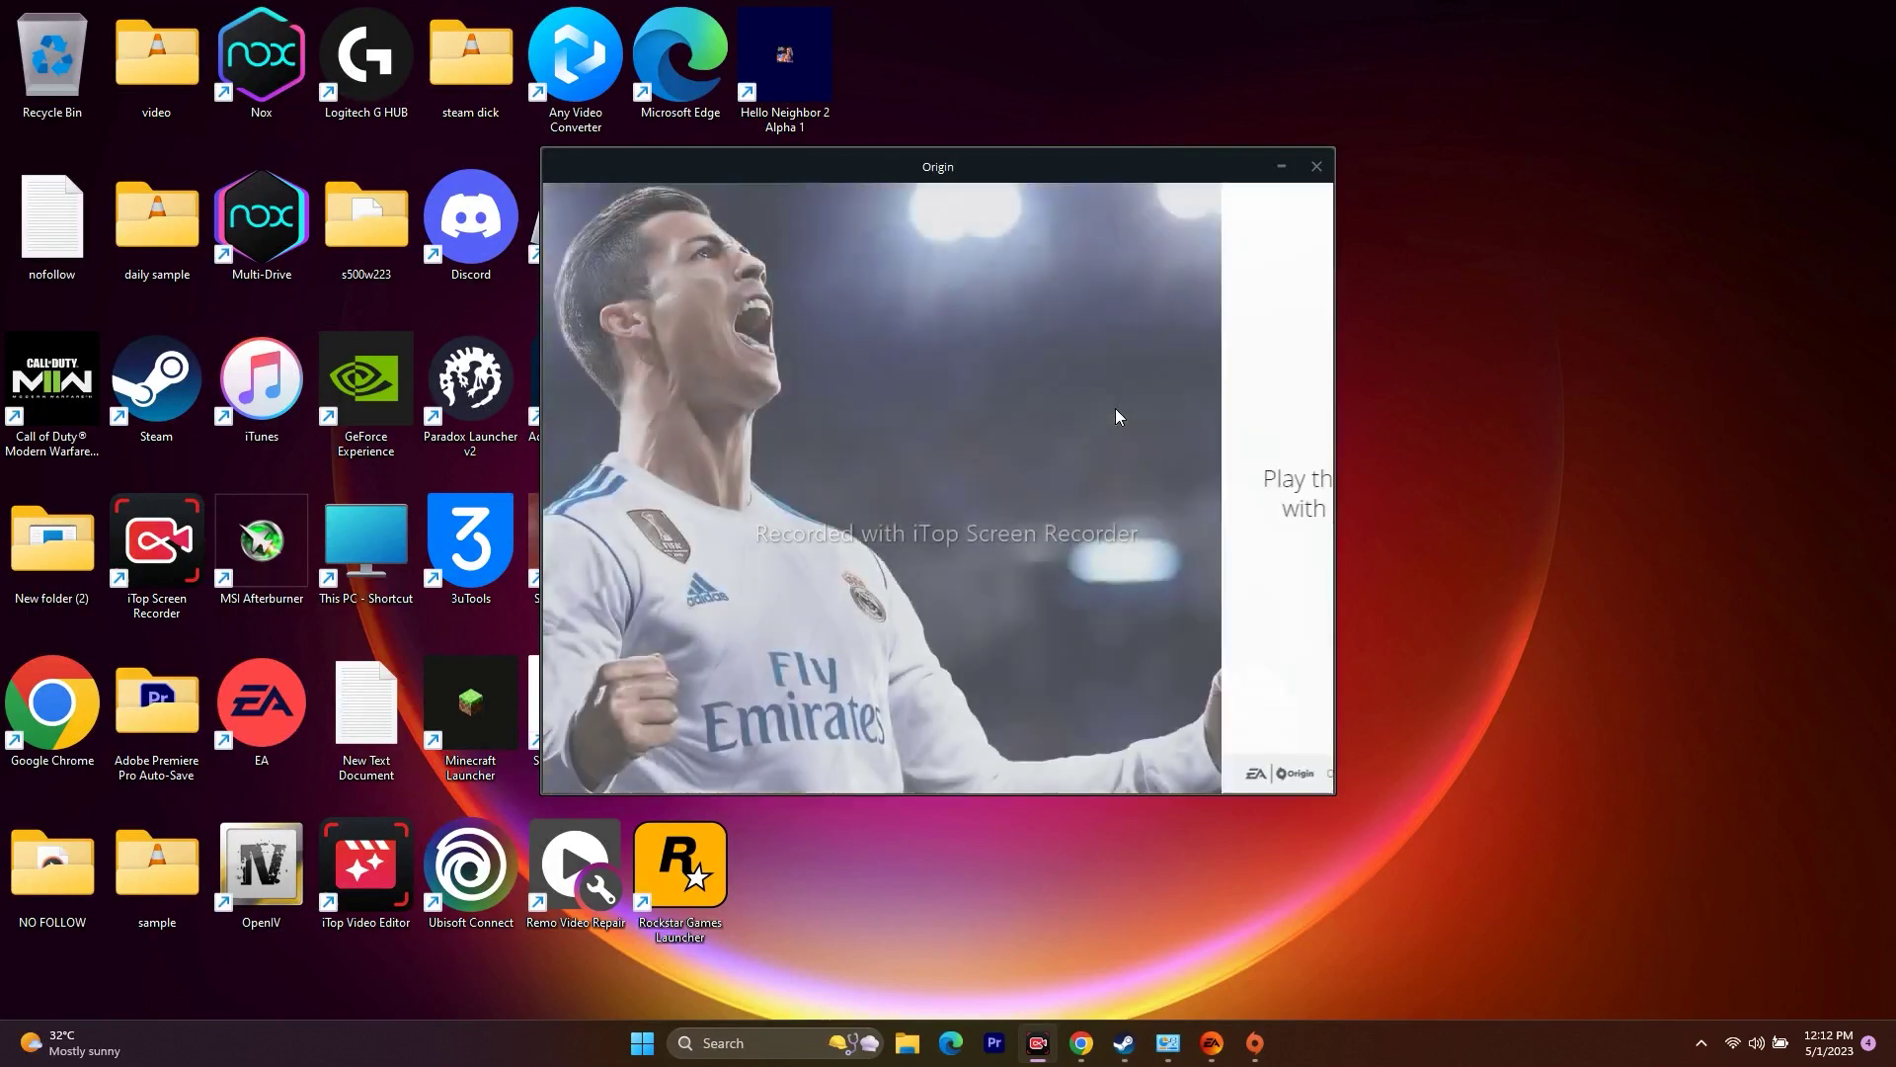
left_click(1186, 595)
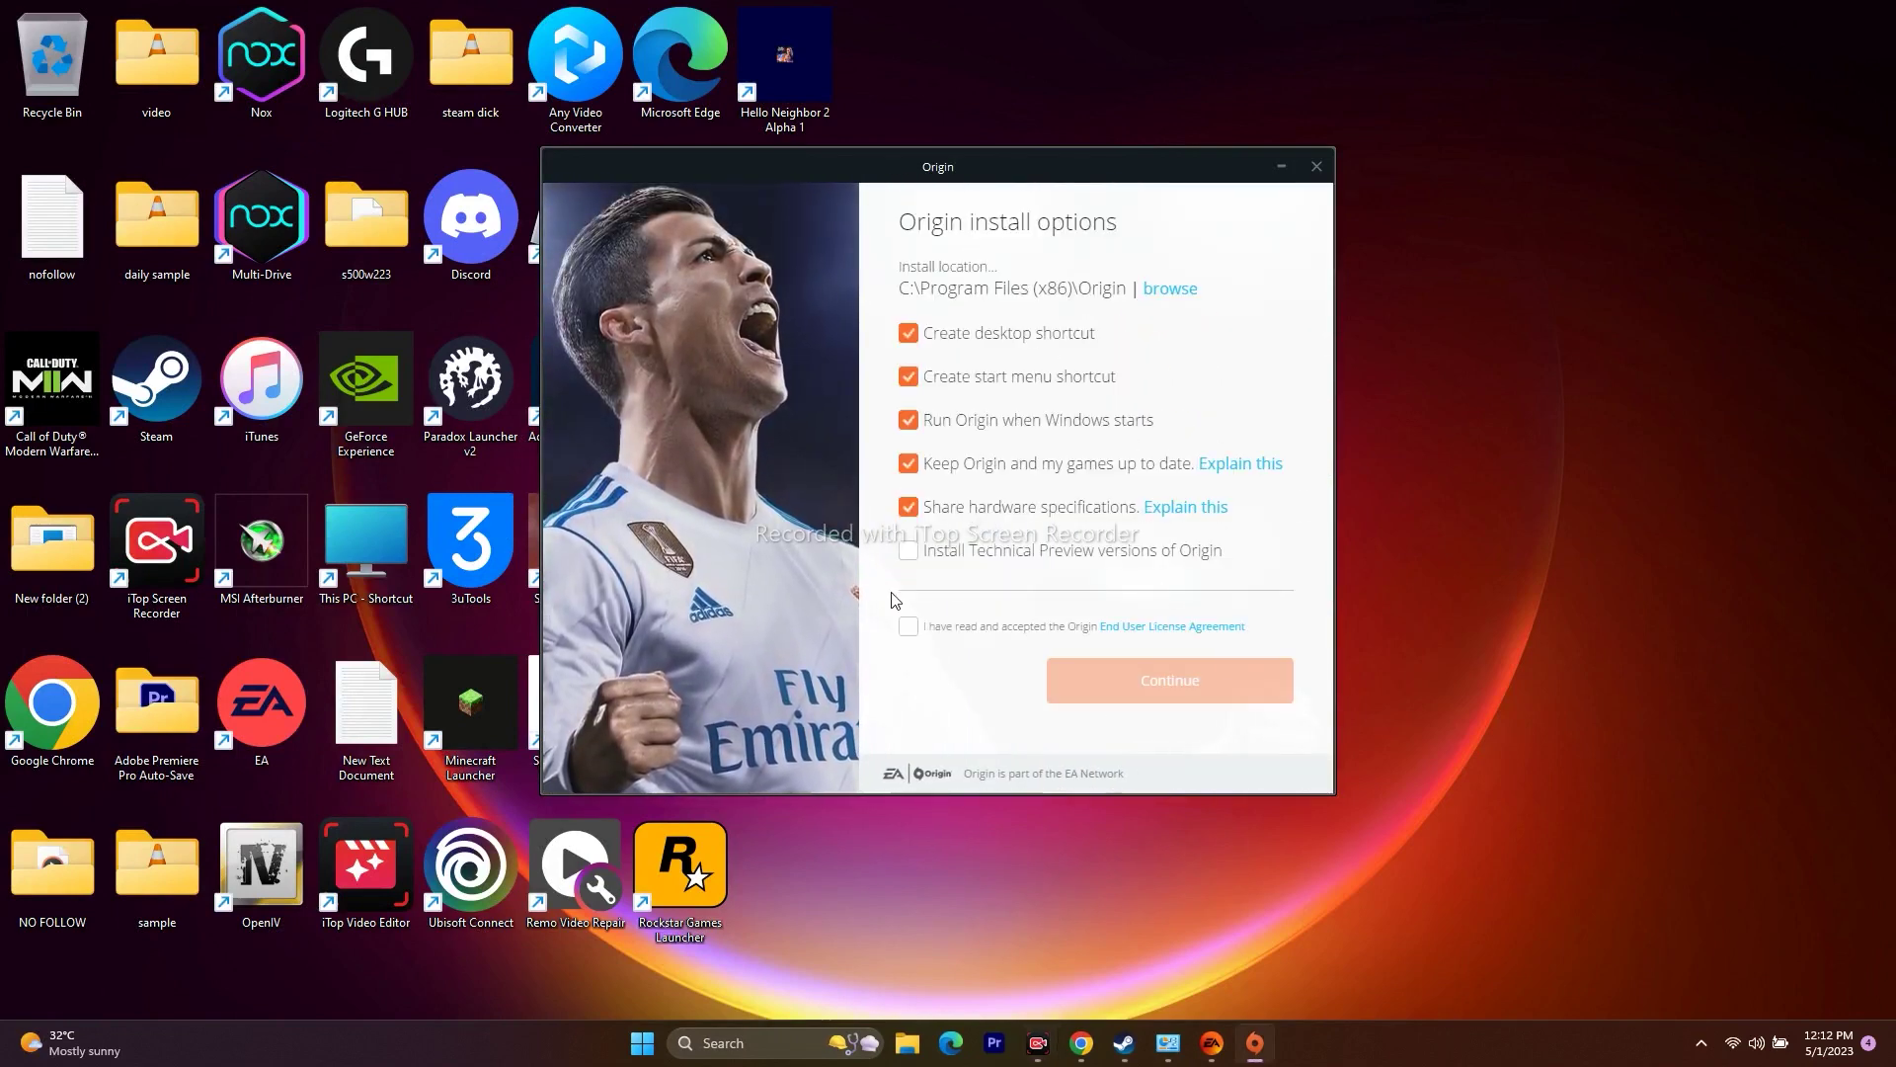
Opt in to Technical Preview versions, accept the End User License Agreement, install Origin and dismiss its launch message.
left_click(907, 627)
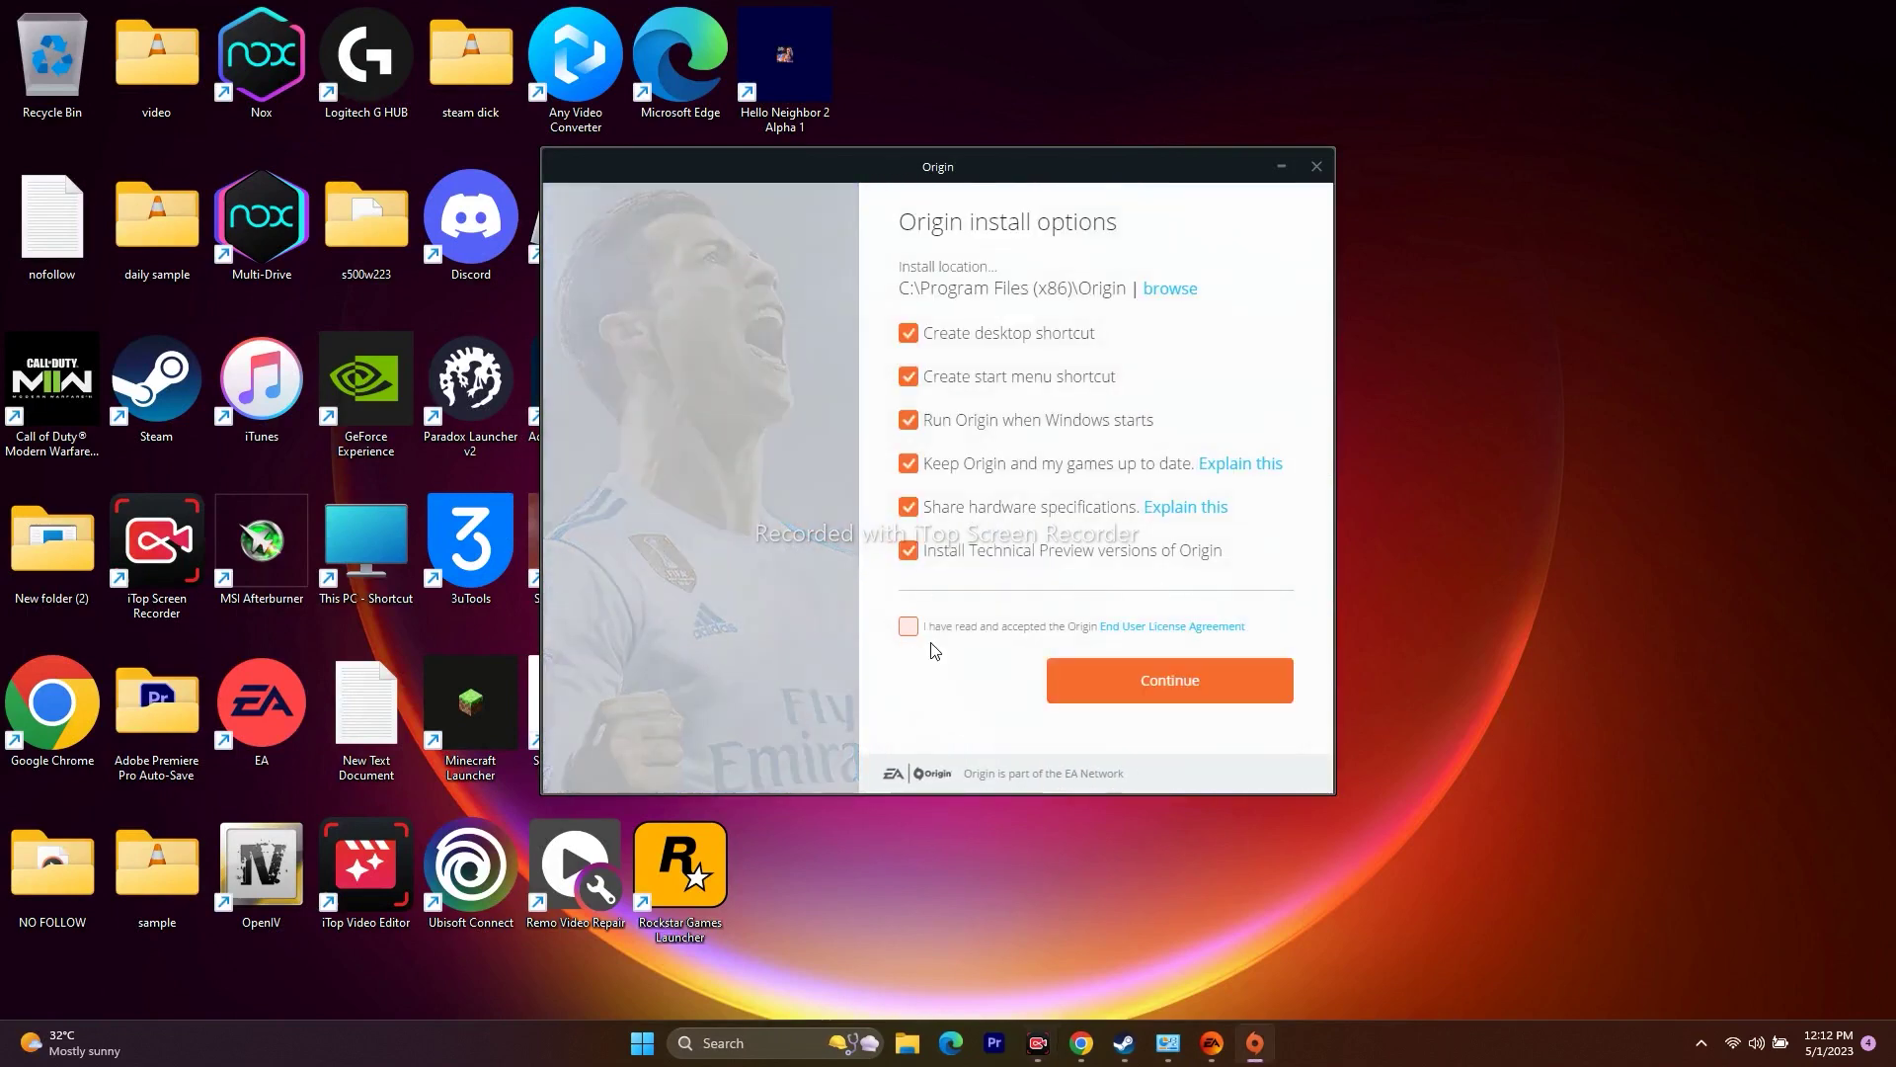
left_click(1169, 679)
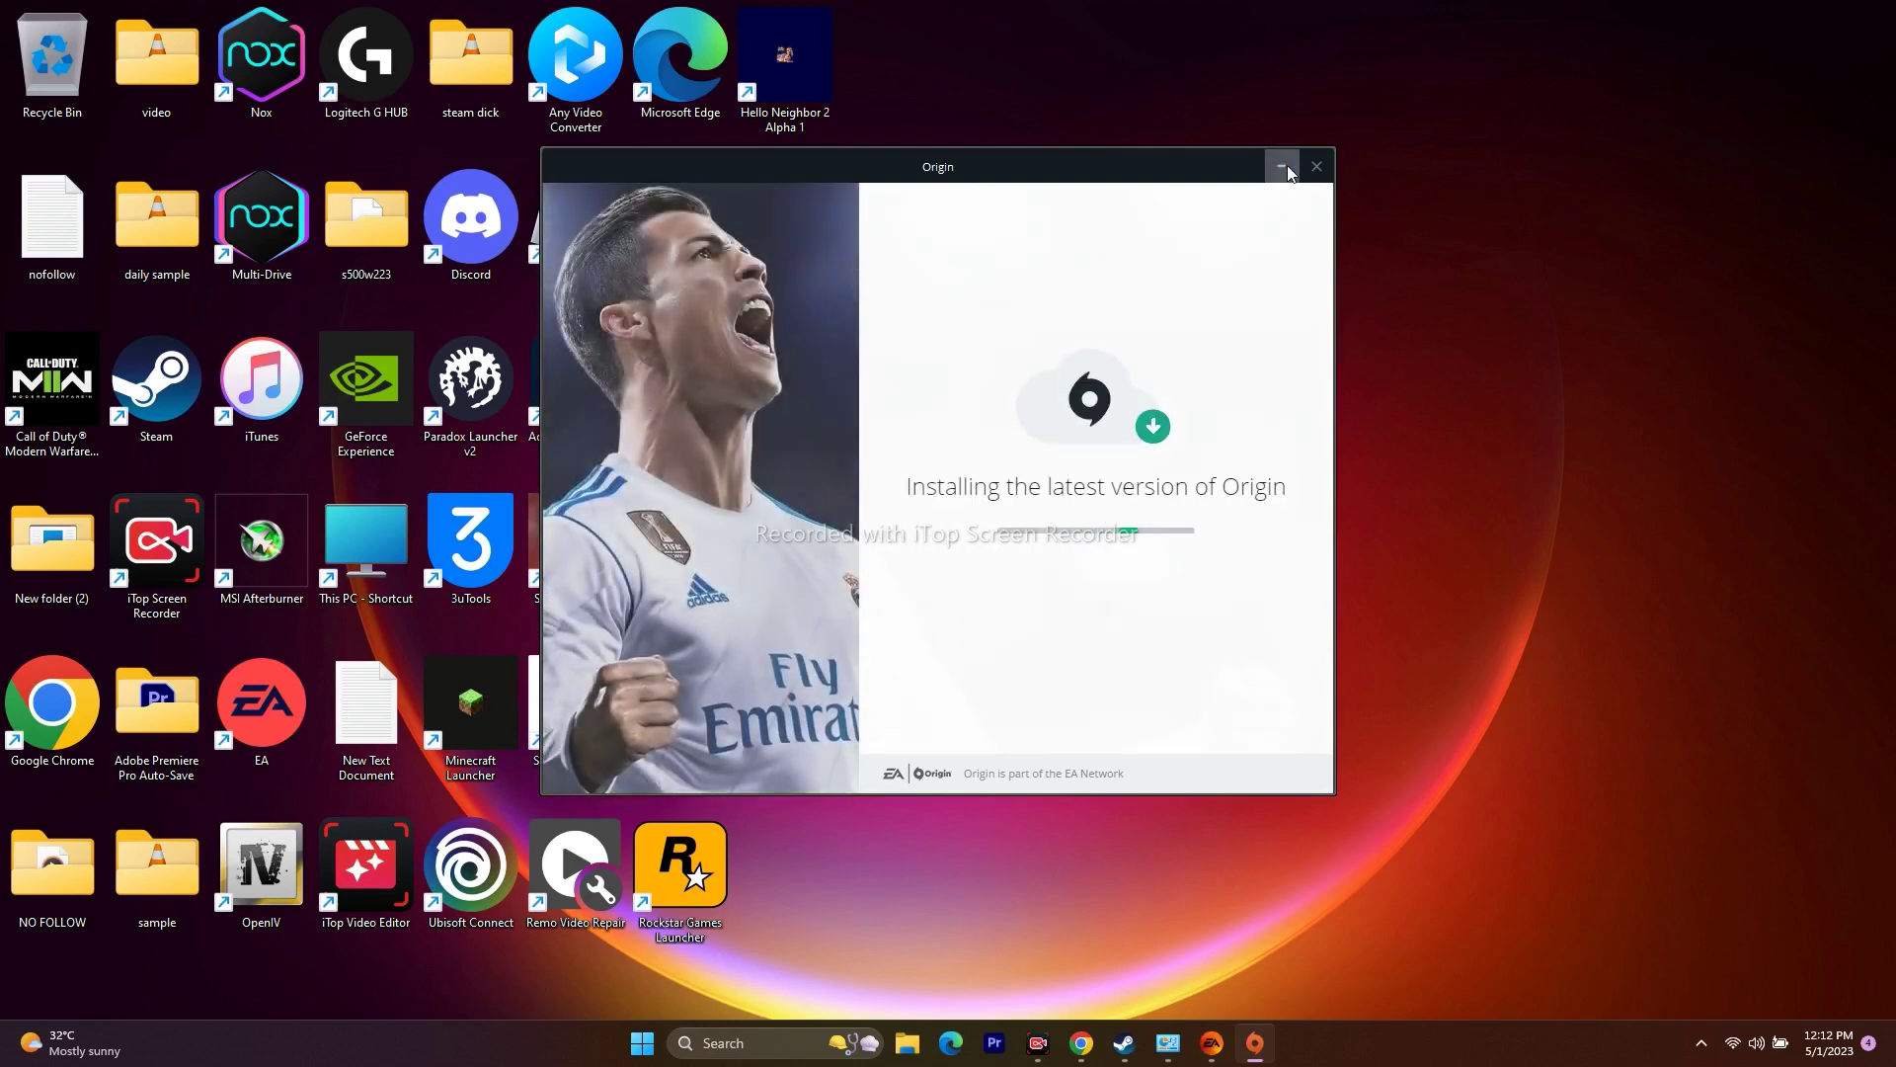
left_click(1282, 166)
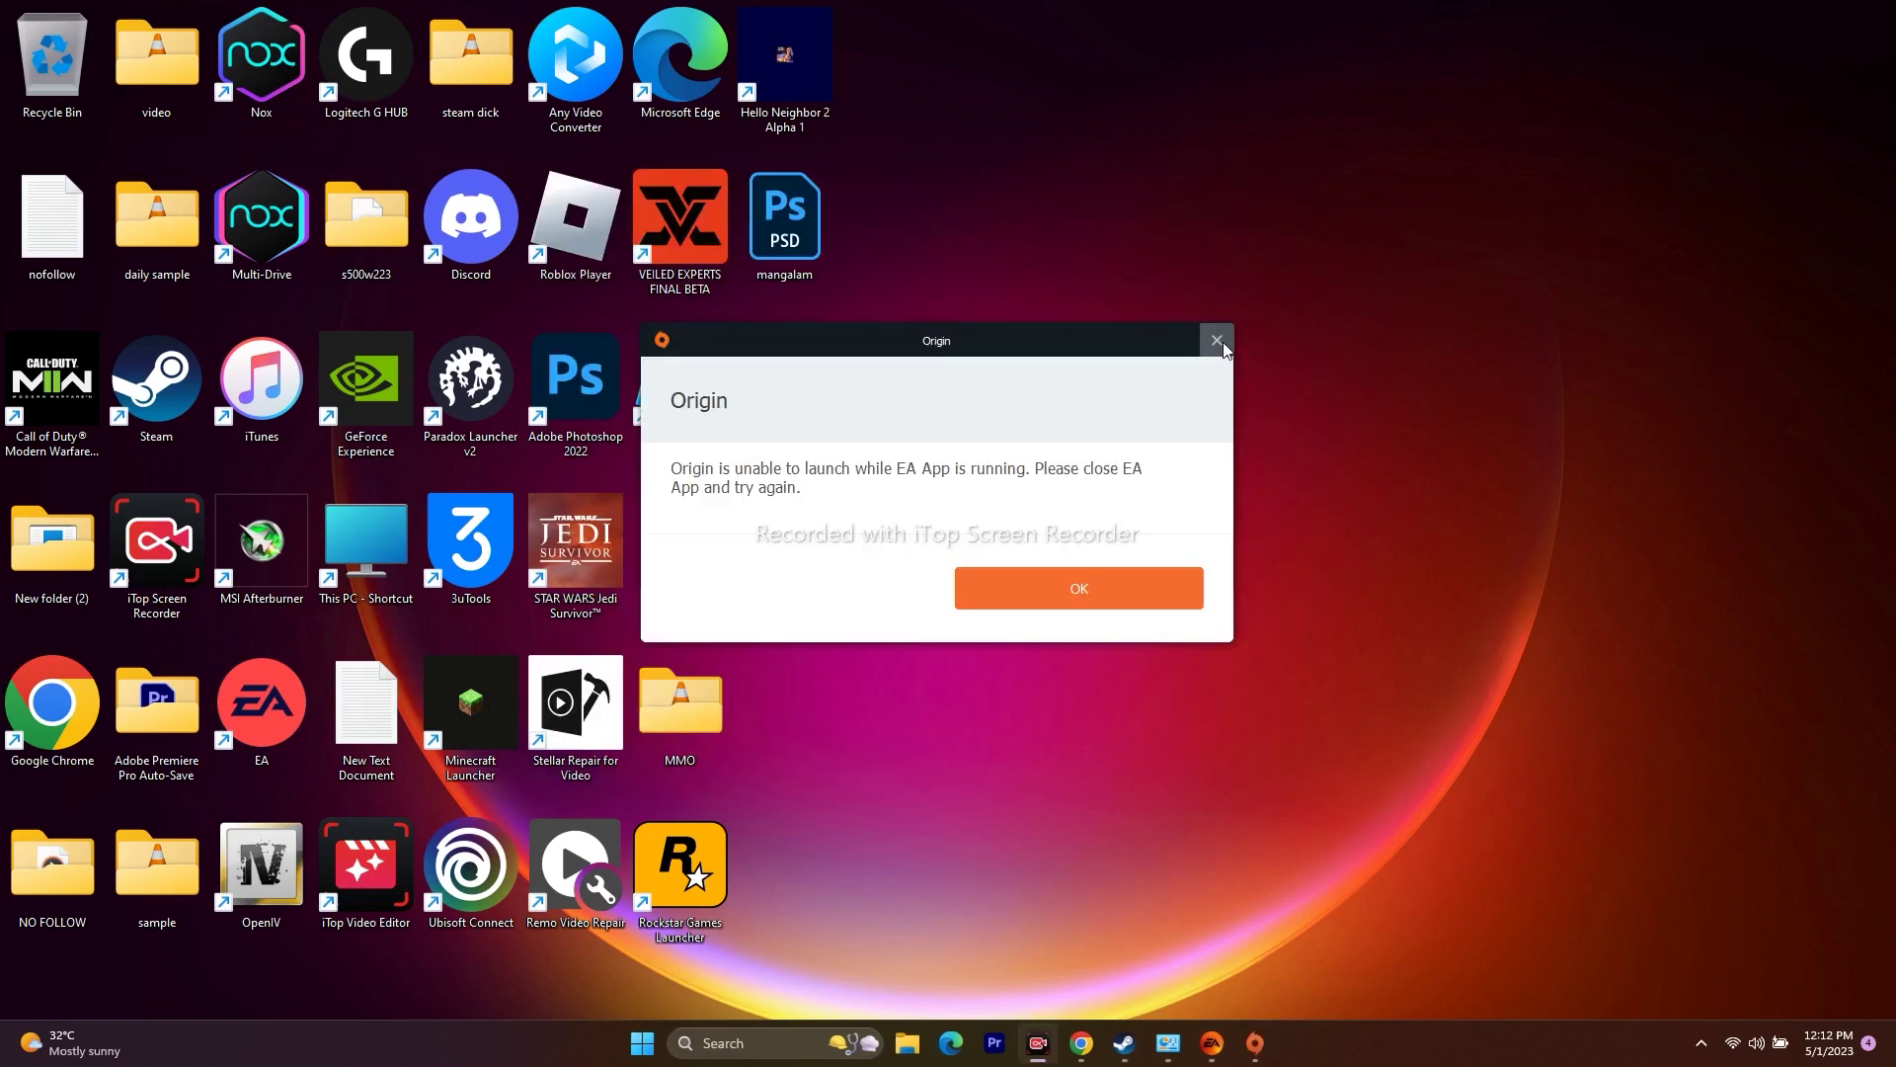
left_click(1218, 340)
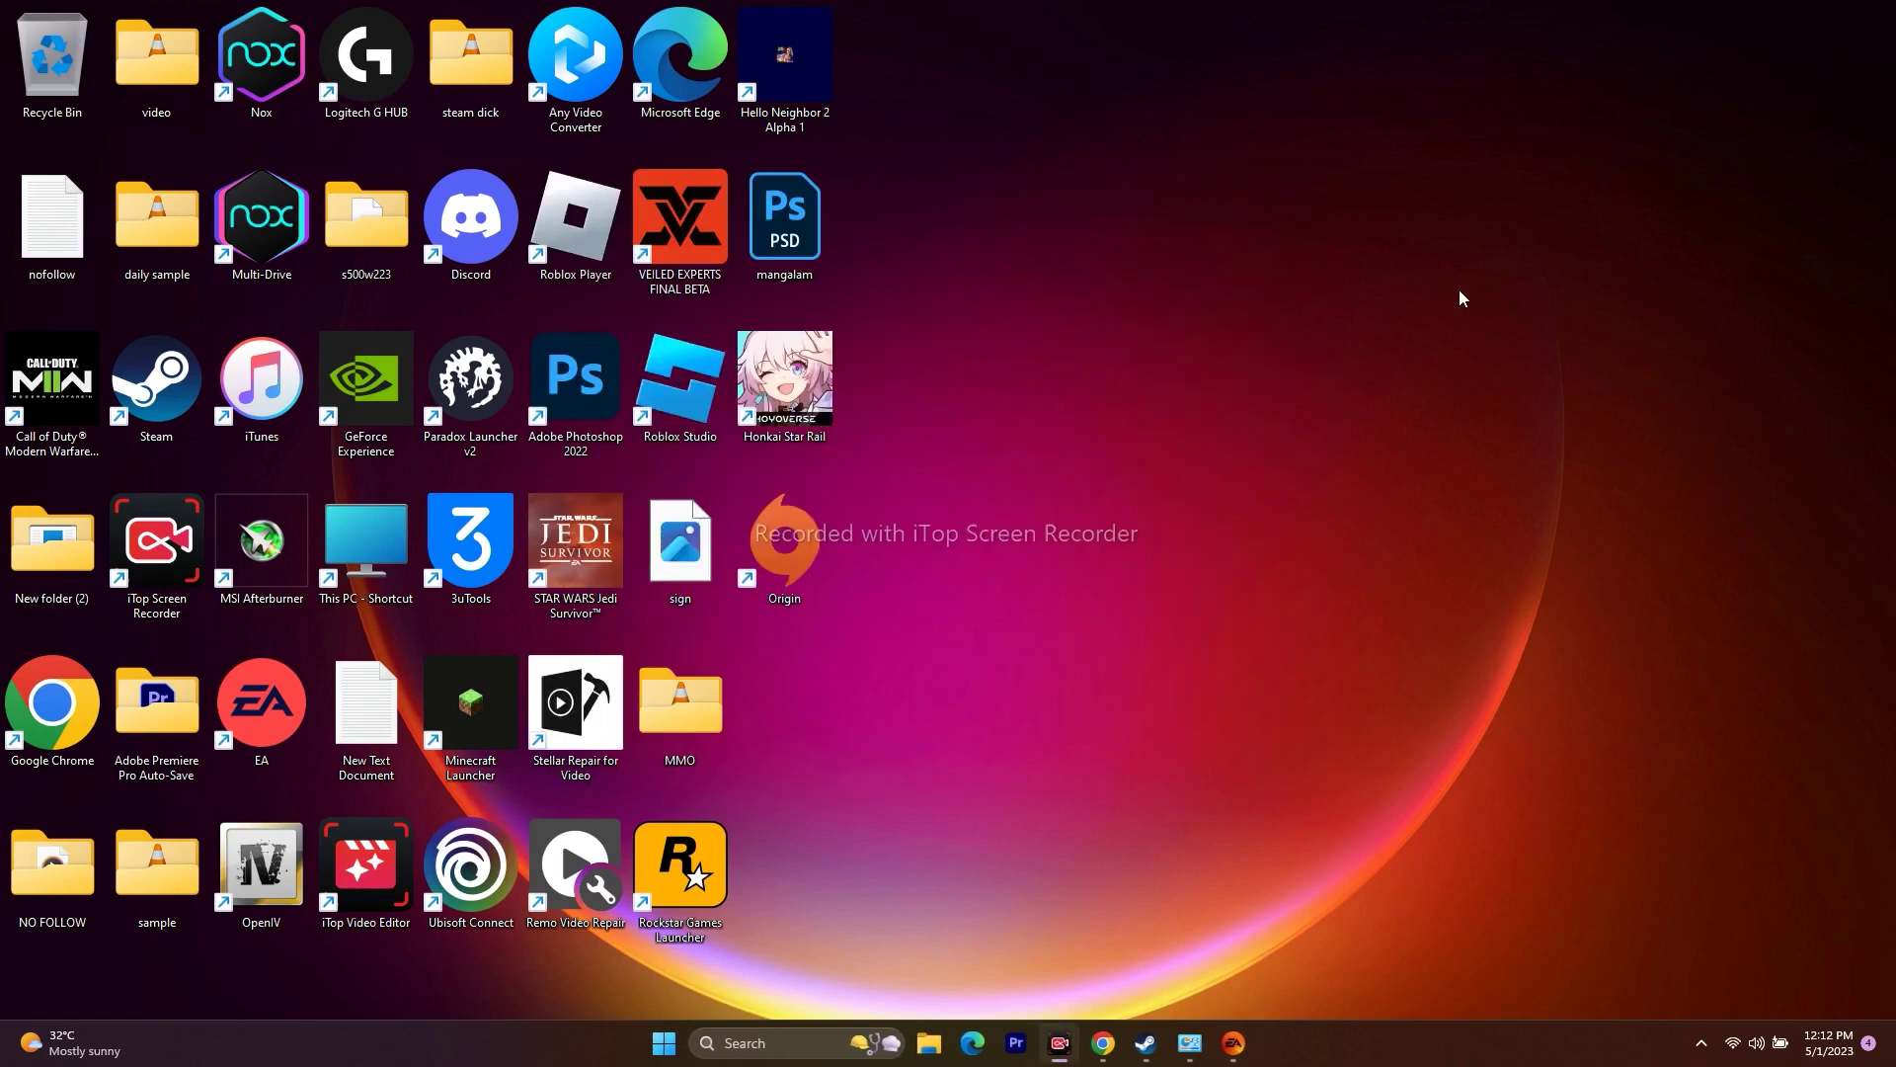
Find the EA app in Windows Search and open its file location.
left_click(748, 1039)
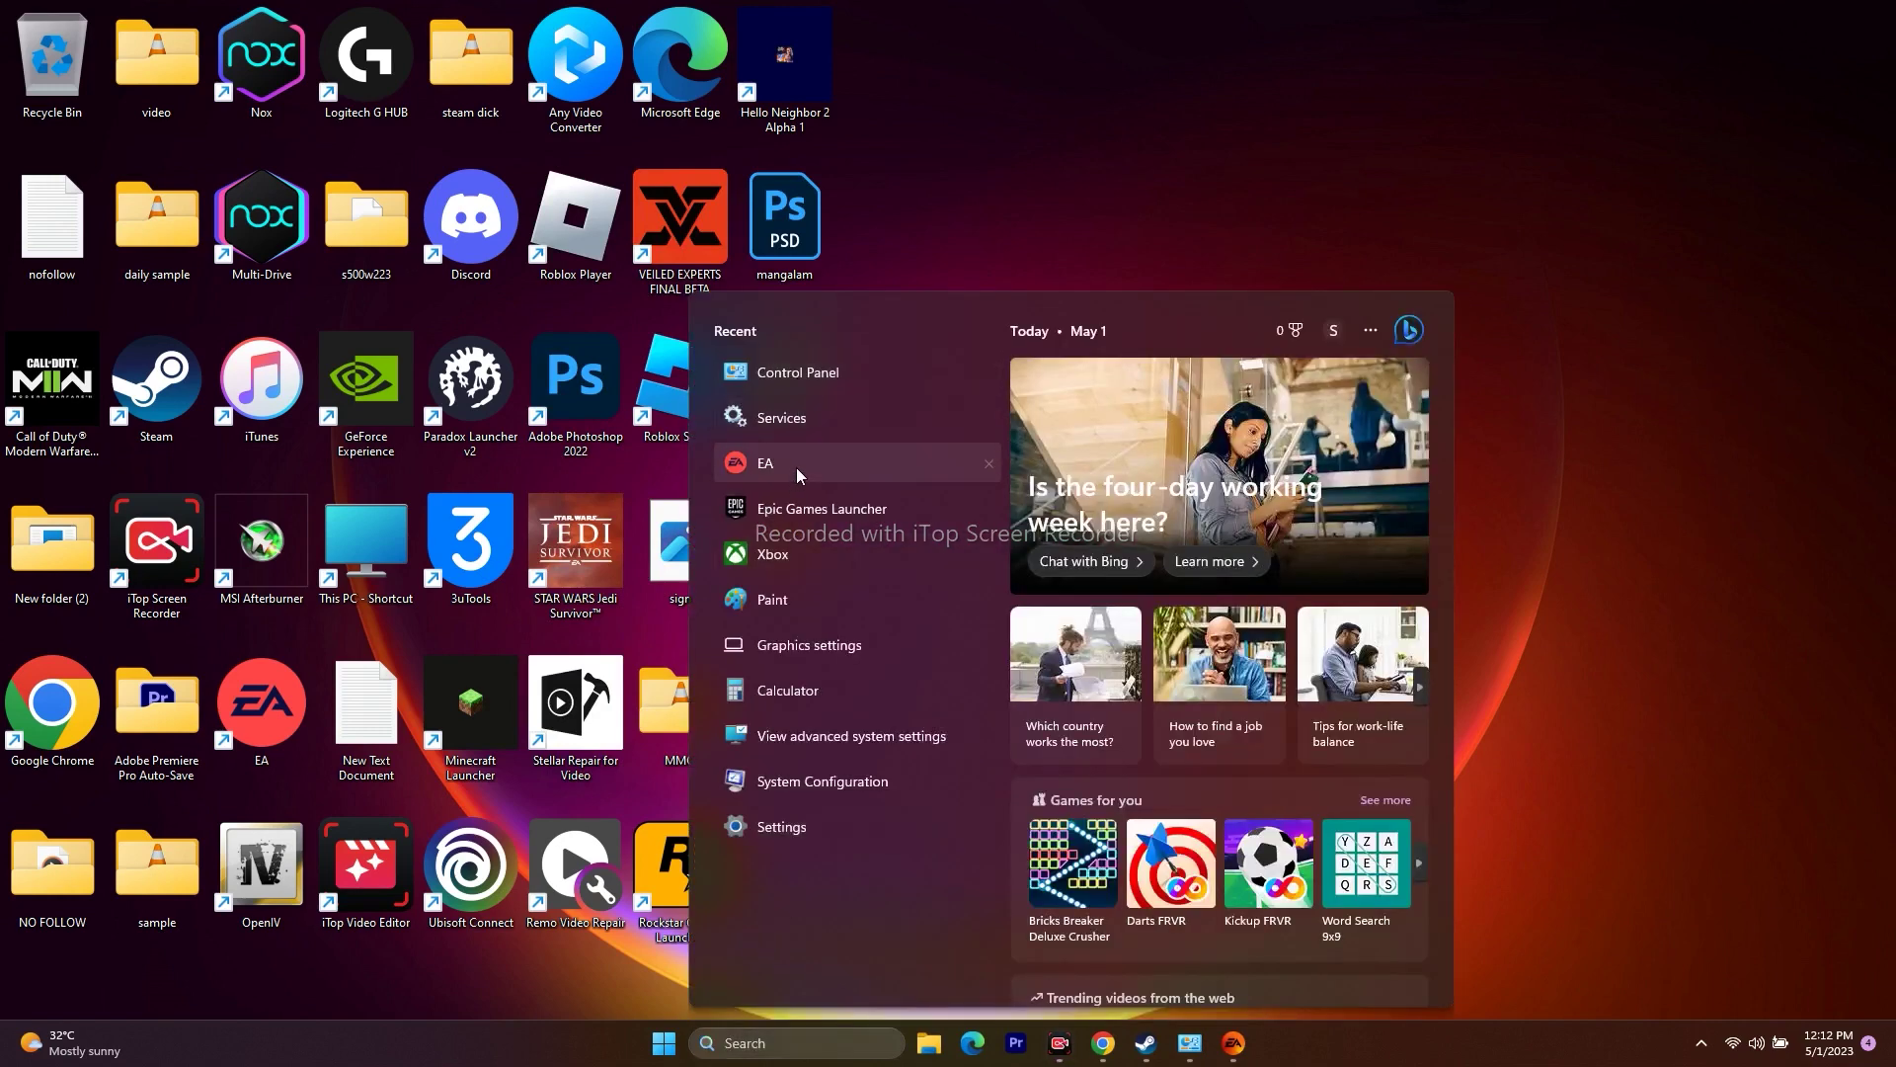
right_click(796, 467)
left_click(869, 531)
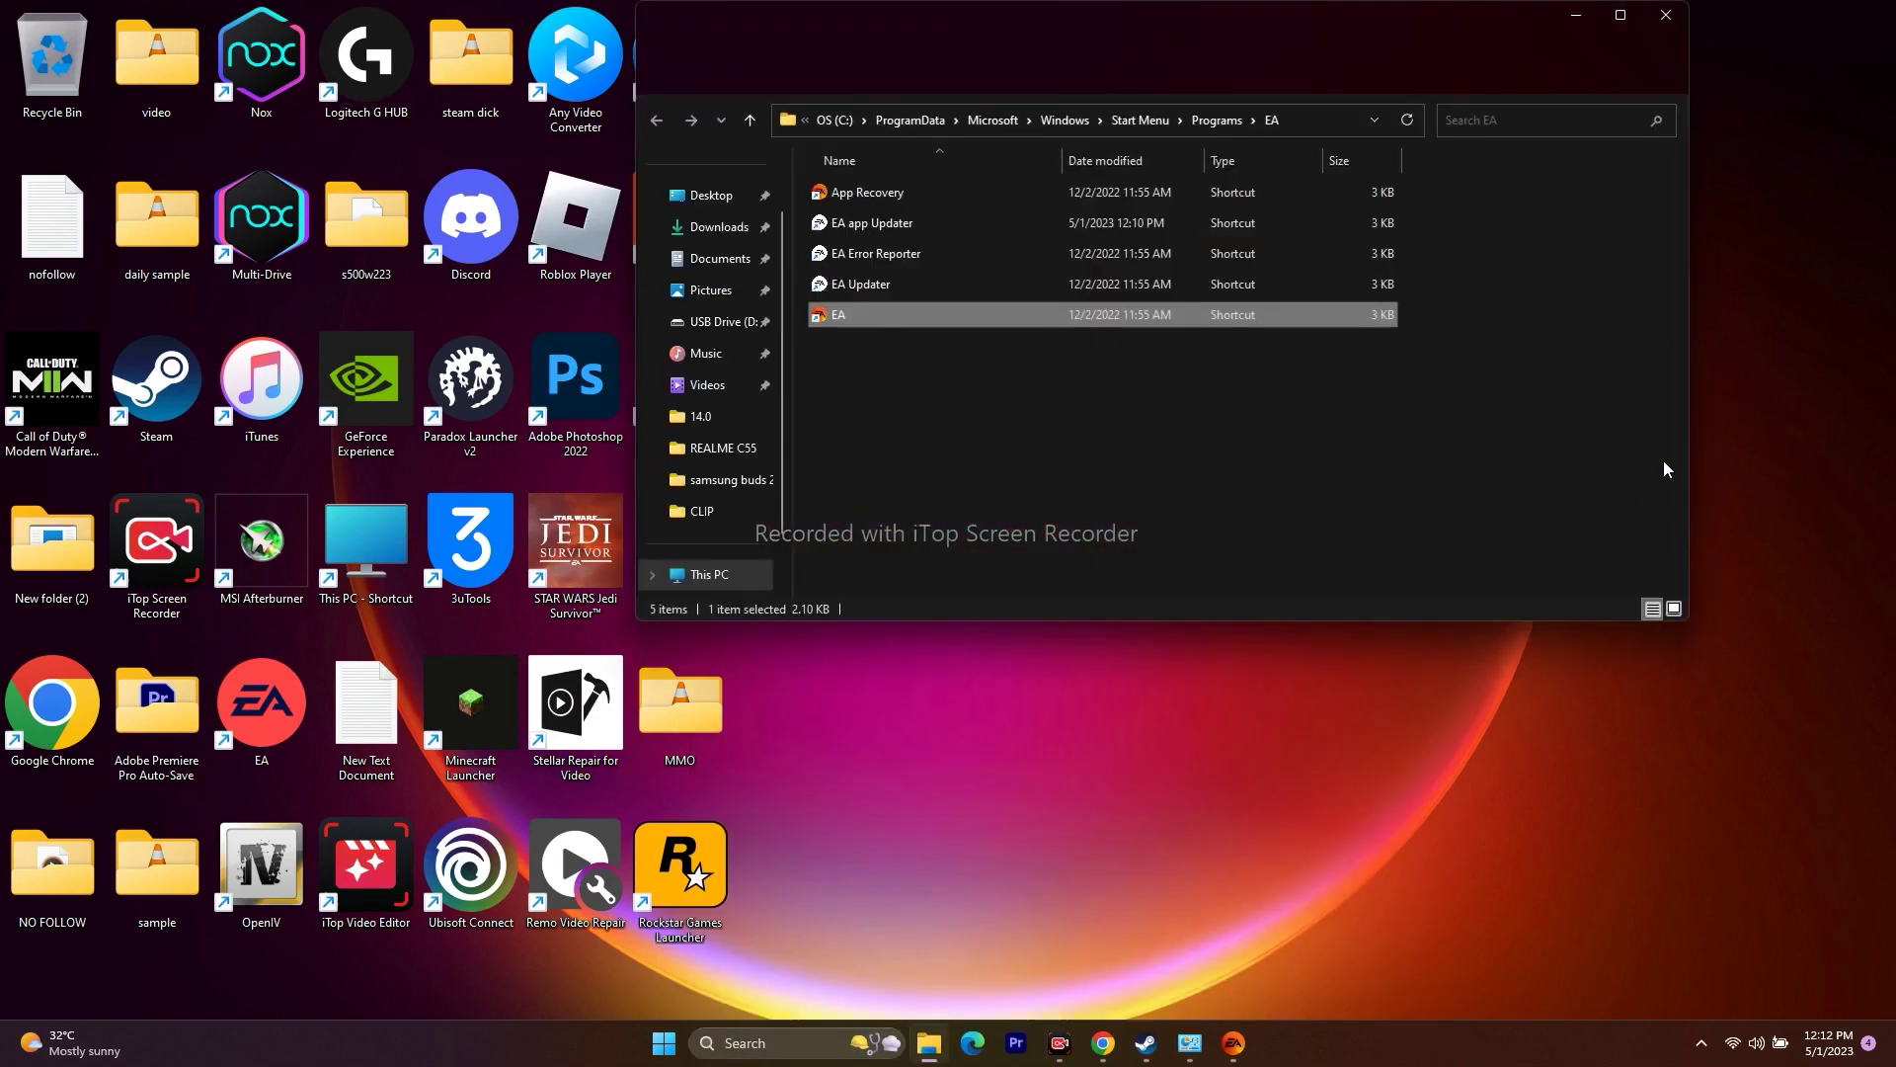
Set the App Recovery shortcut in the EA folder to run as an administrator through its compatibility properties.
left_click(859, 192)
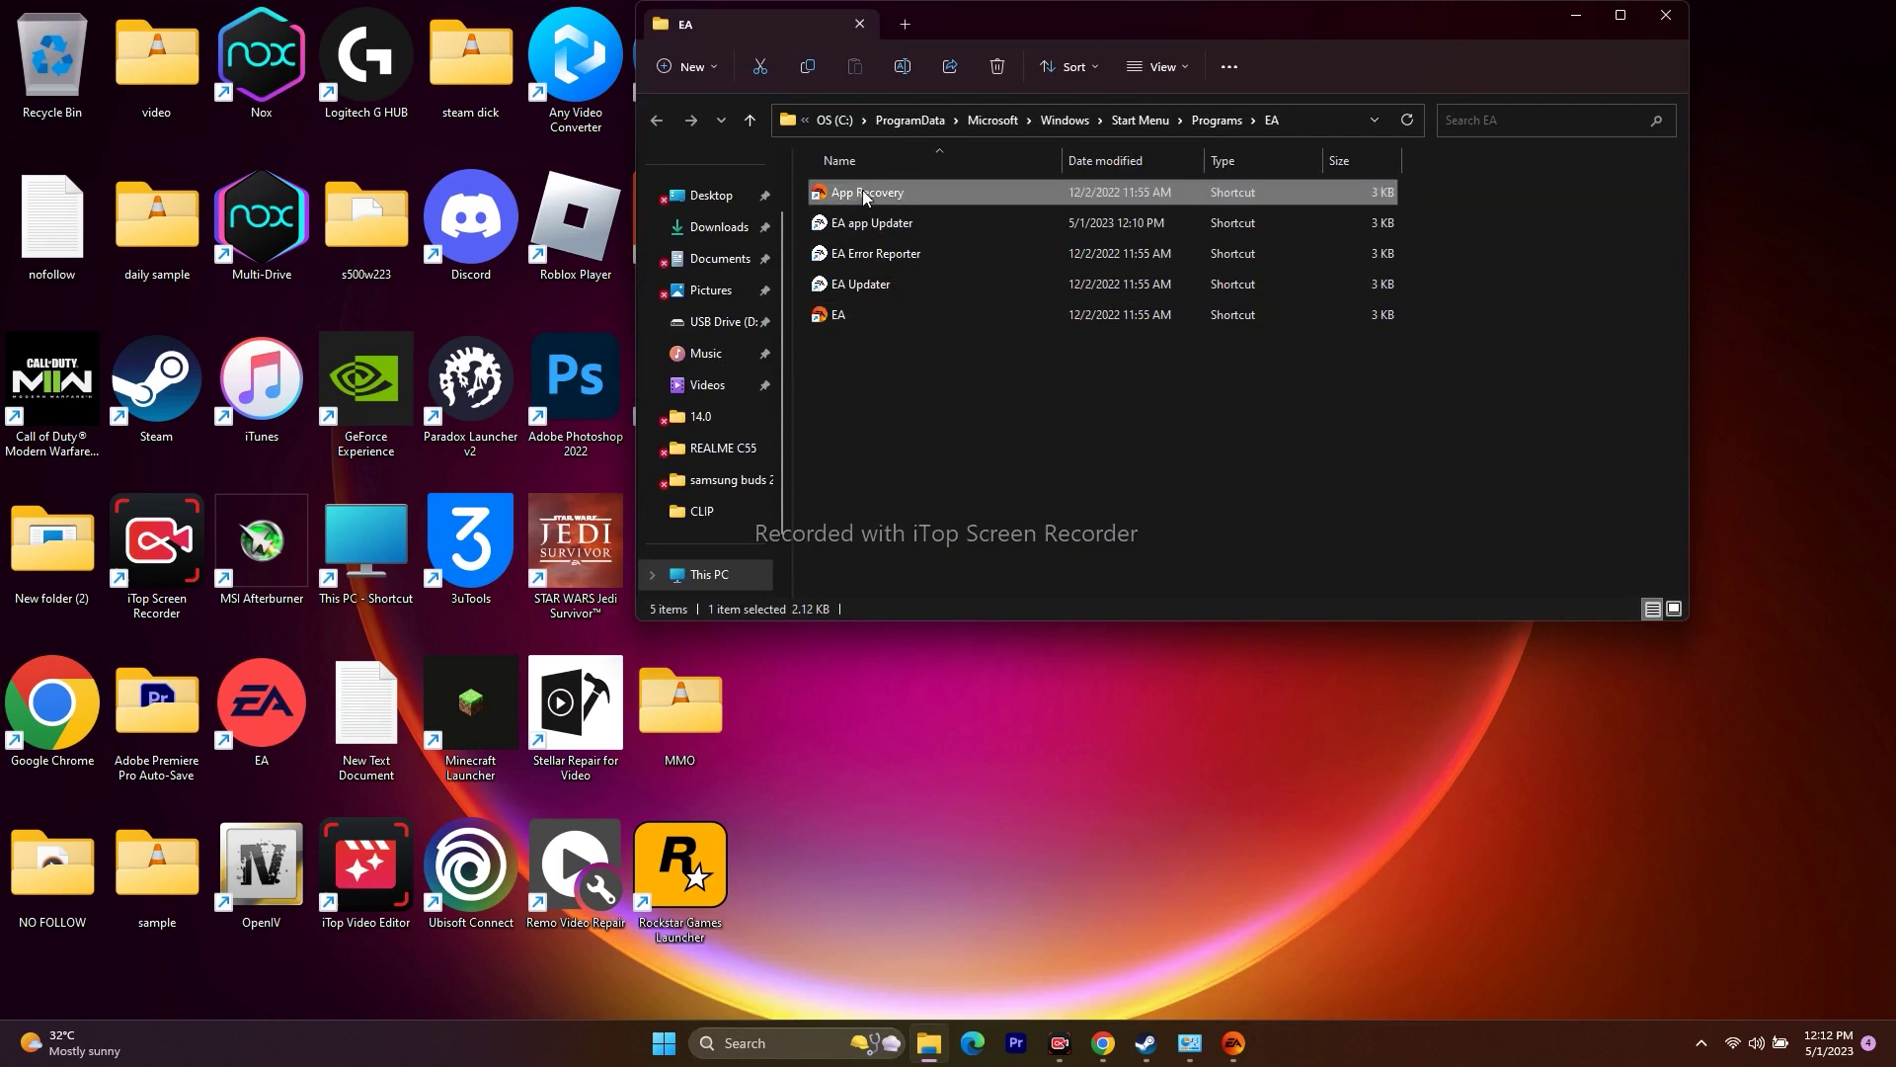
right_click(862, 190)
left_click(966, 592)
left_click(1025, 575)
left_click(1253, 516)
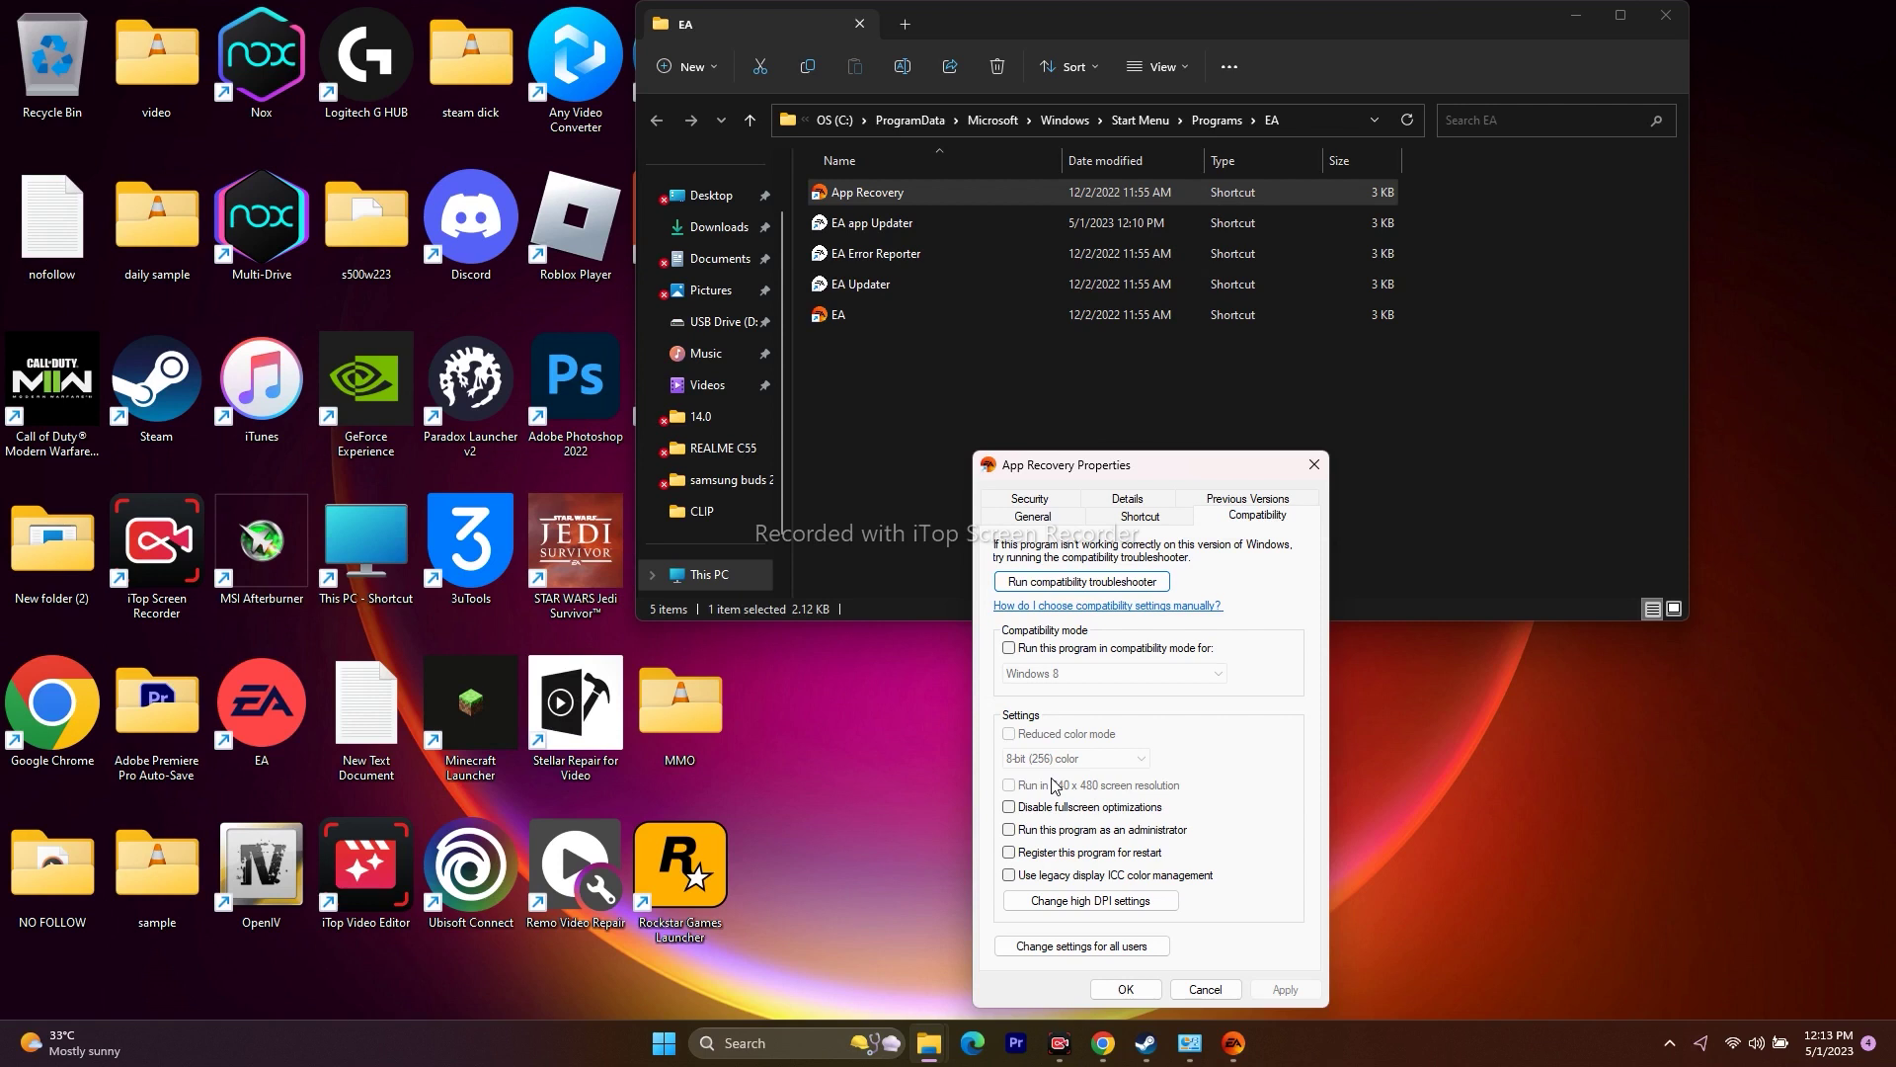
left_click(1008, 830)
left_click(1125, 990)
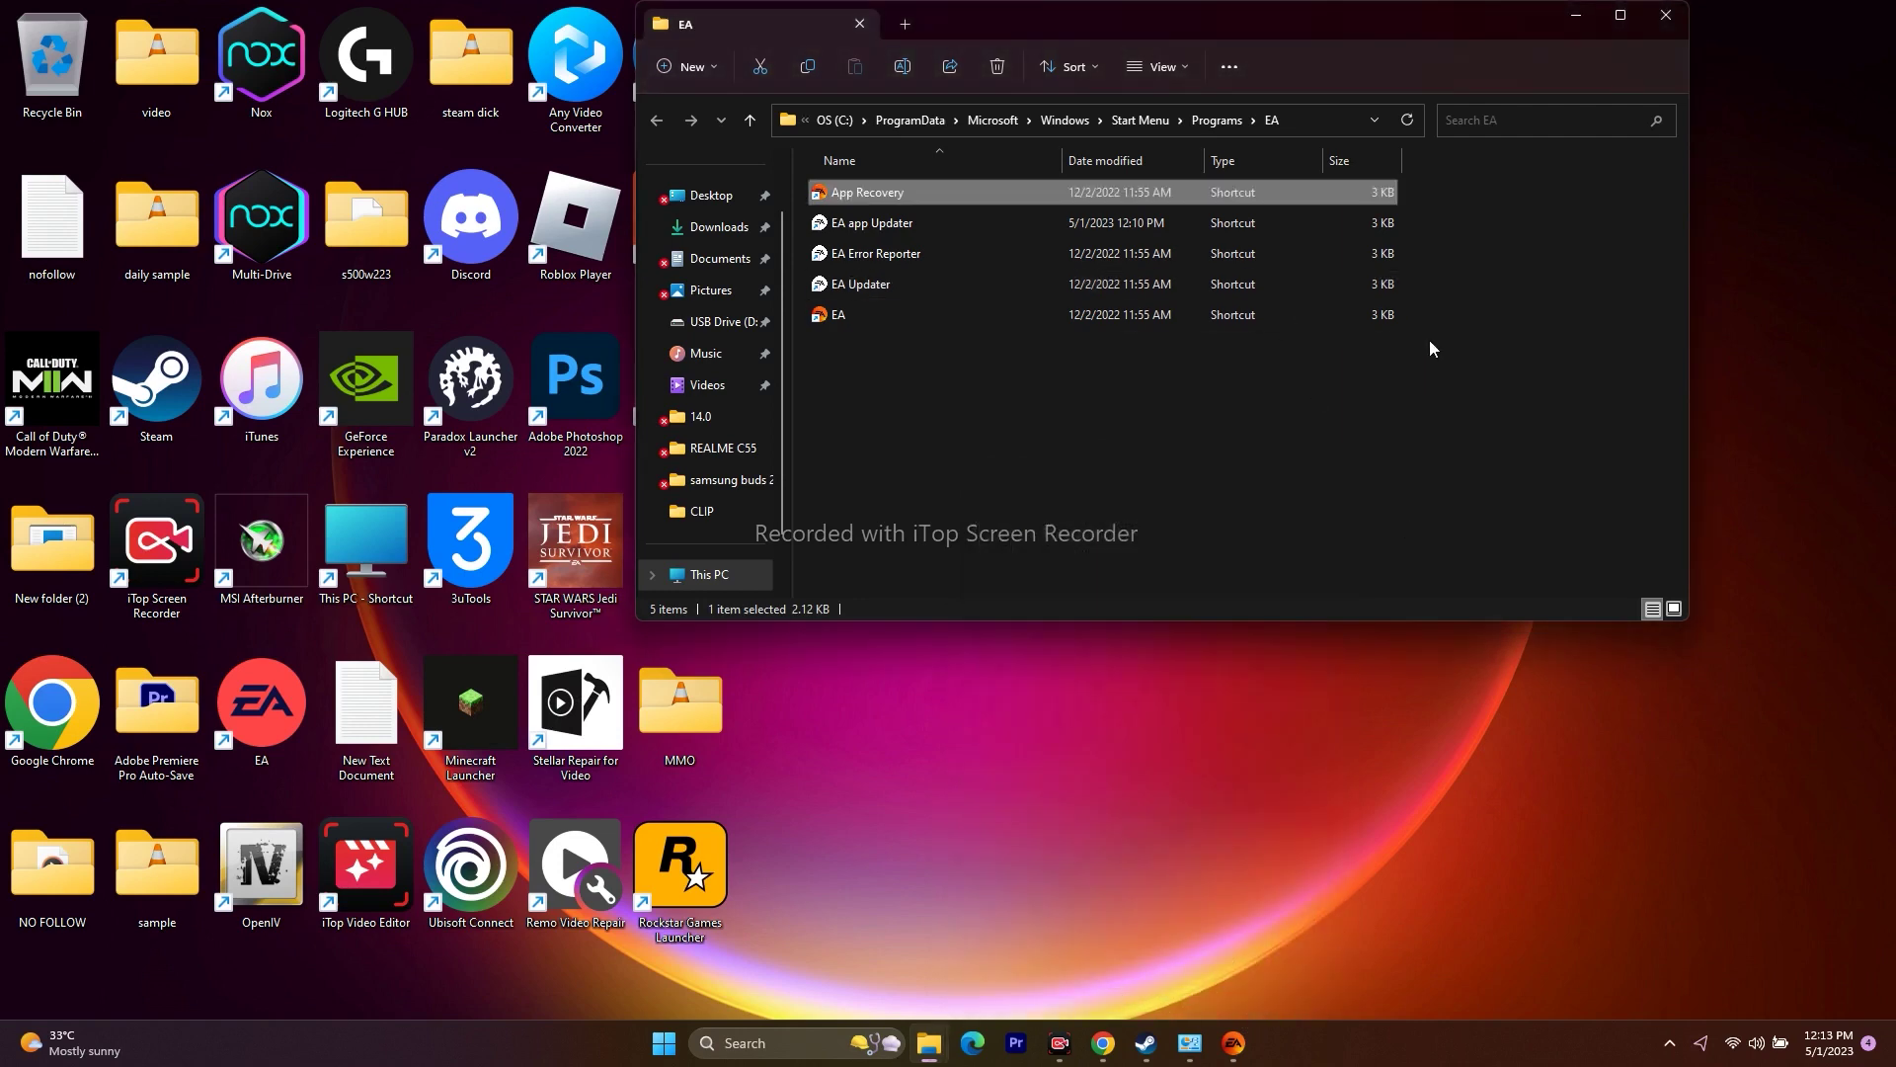
Maximize the EA folder, launch App Recovery to view its cache-clearing prompt, cancel it and show the desktop.
left_click(1621, 17)
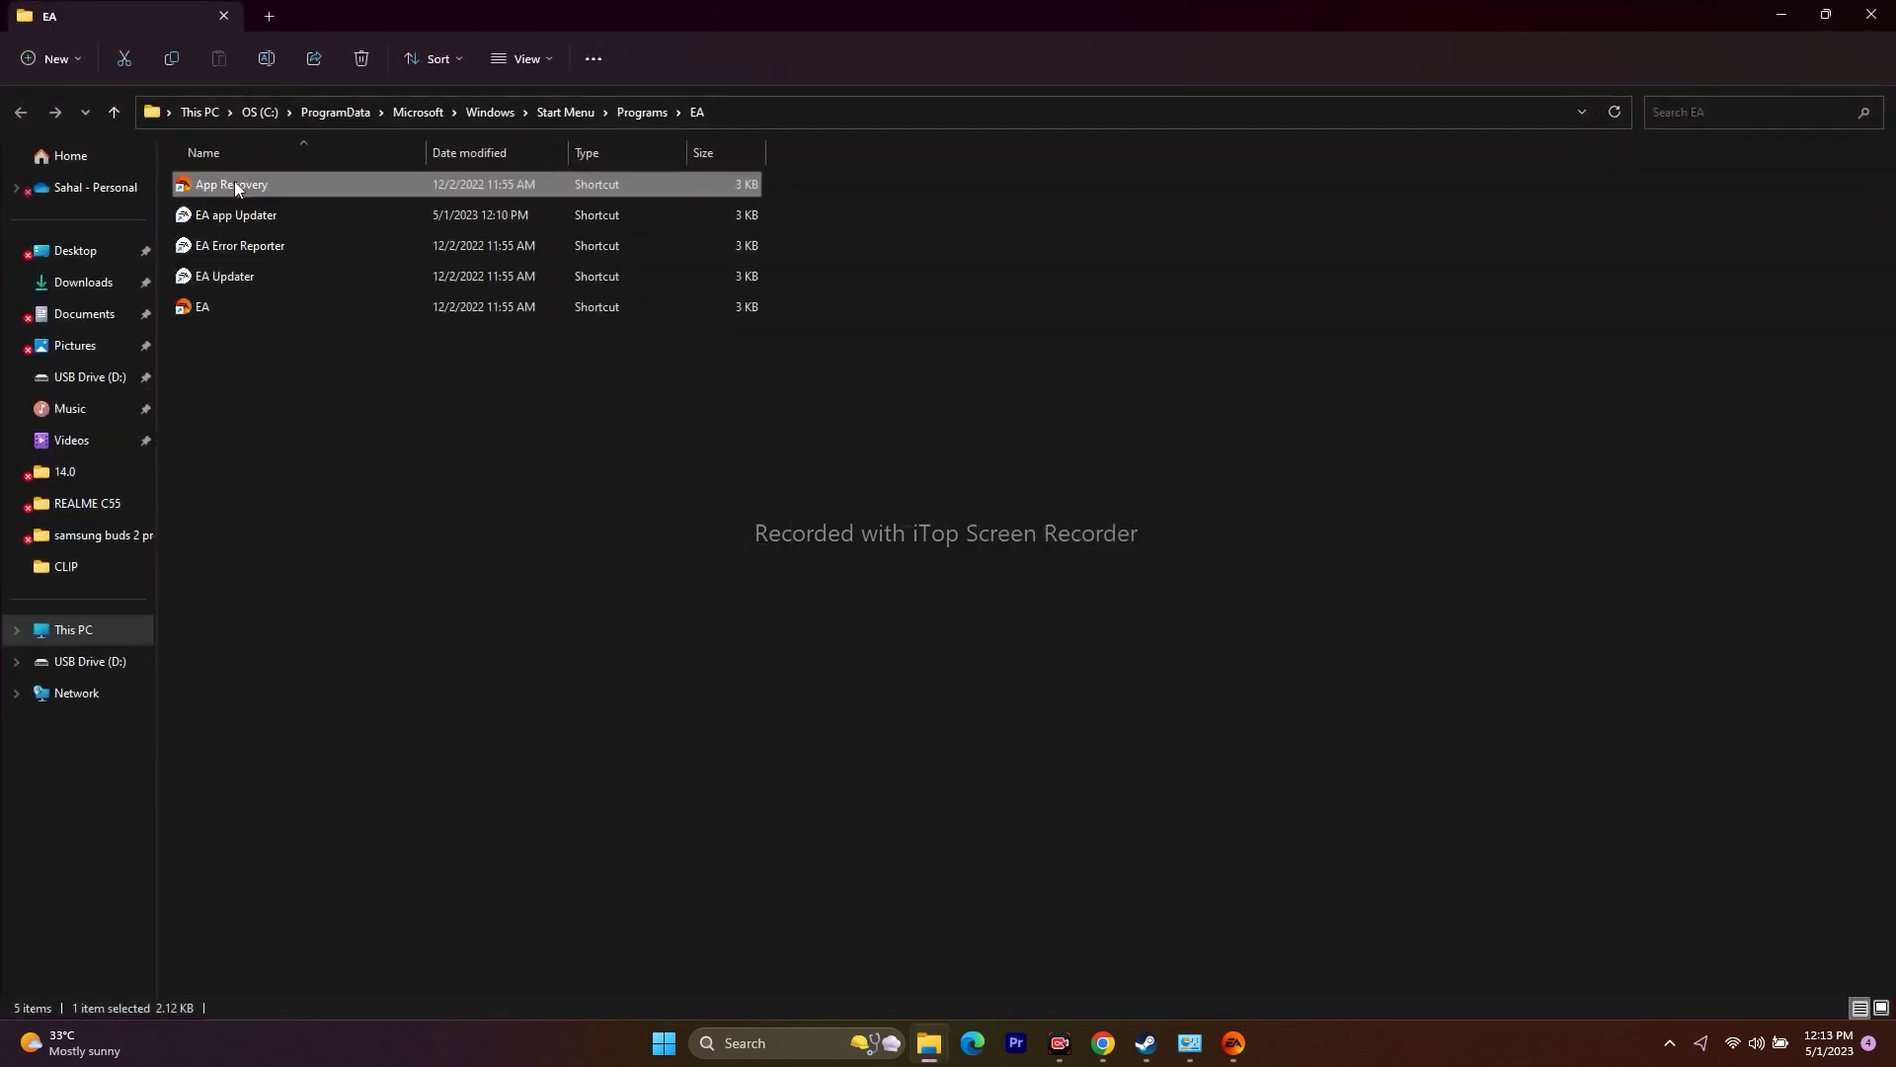
double_click(259, 187)
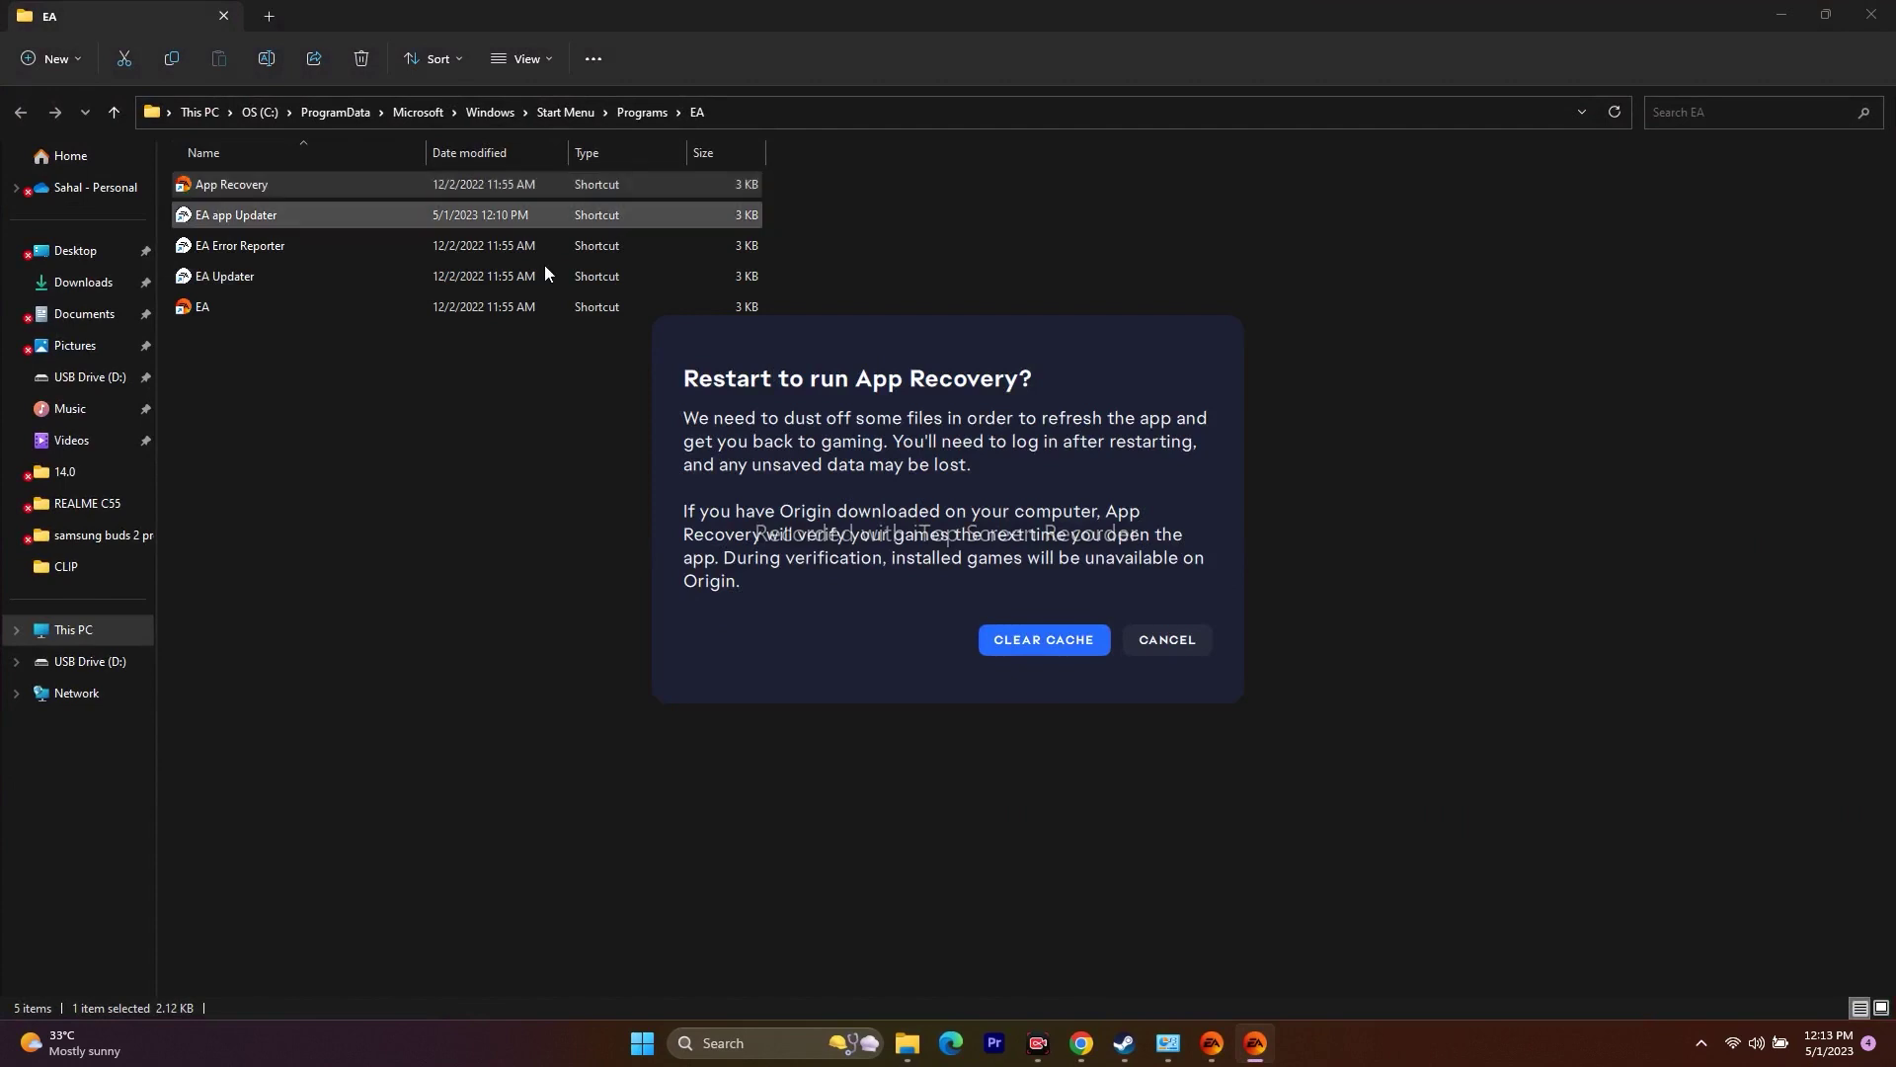
left_click(1204, 650)
key("super+d")
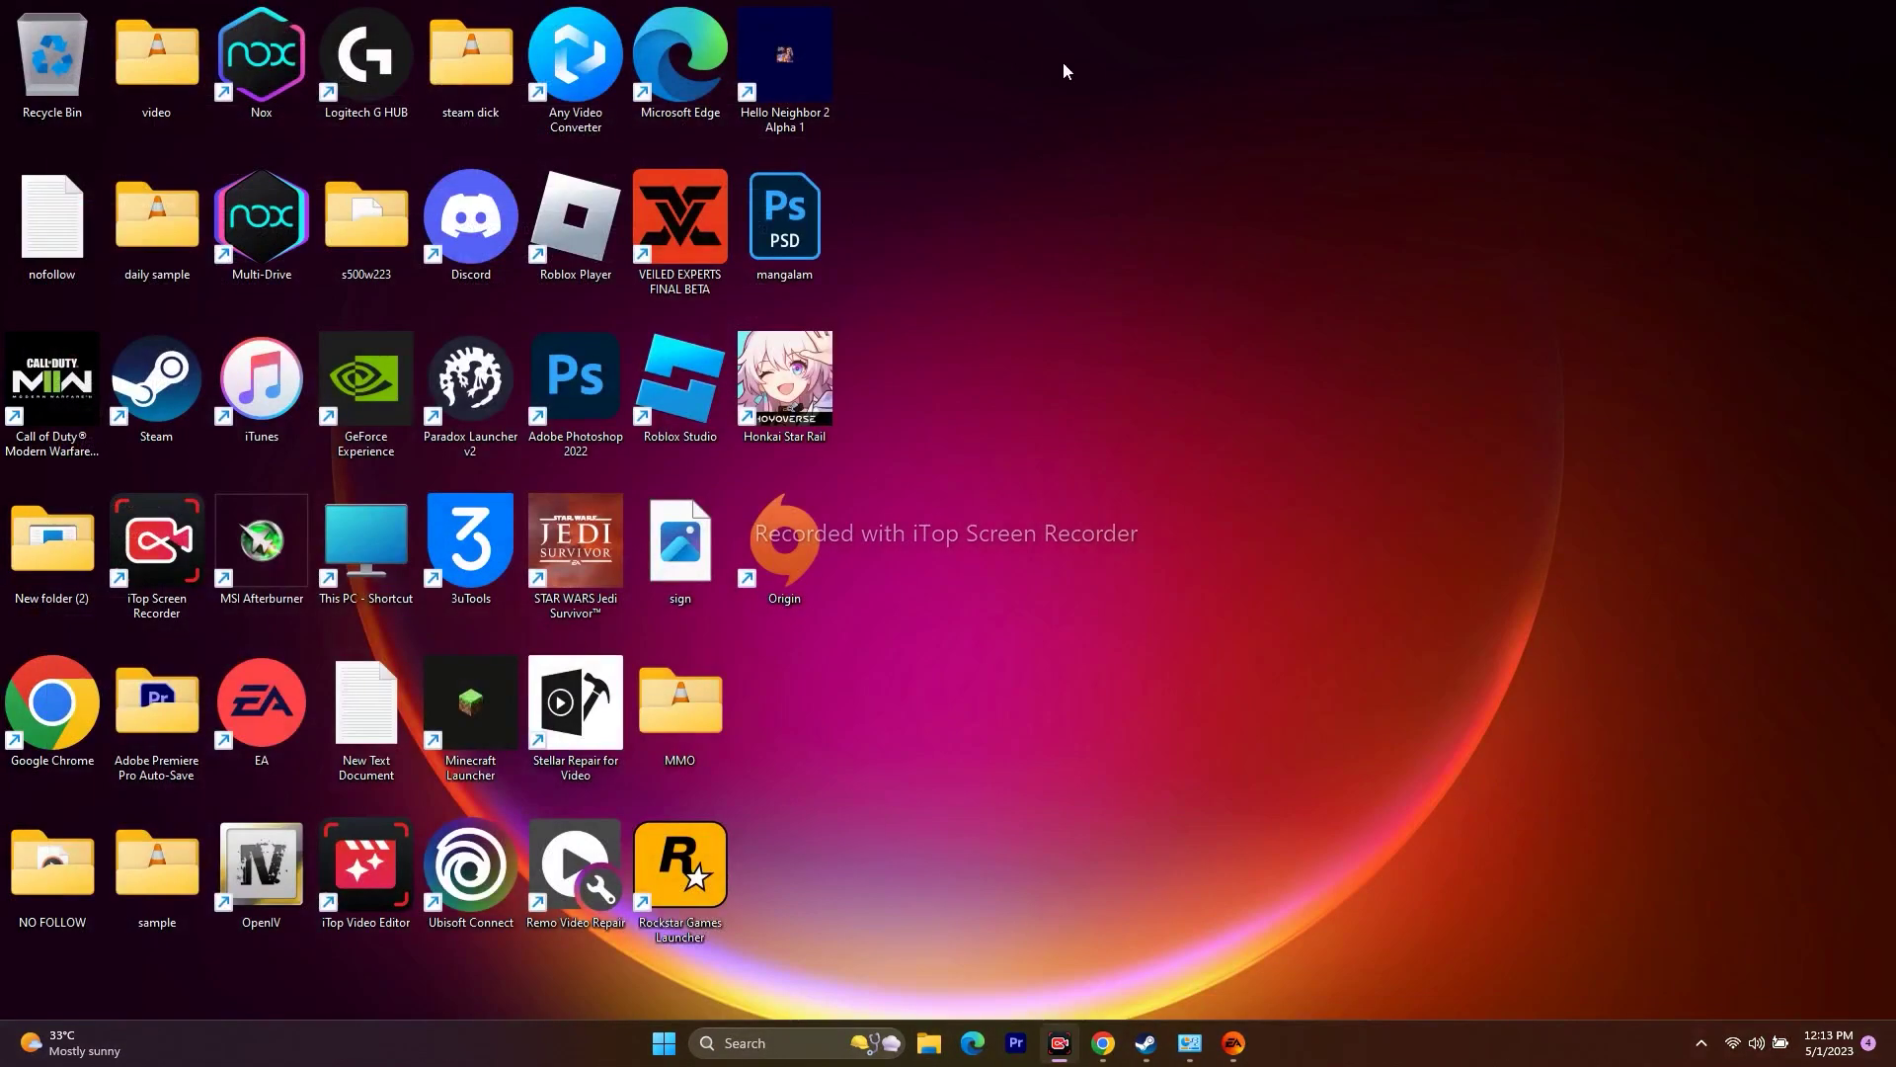
Switch to the EA app, look through its Library, Browse and Home pages, minimize it and return to Chrome.
left_click(1234, 1043)
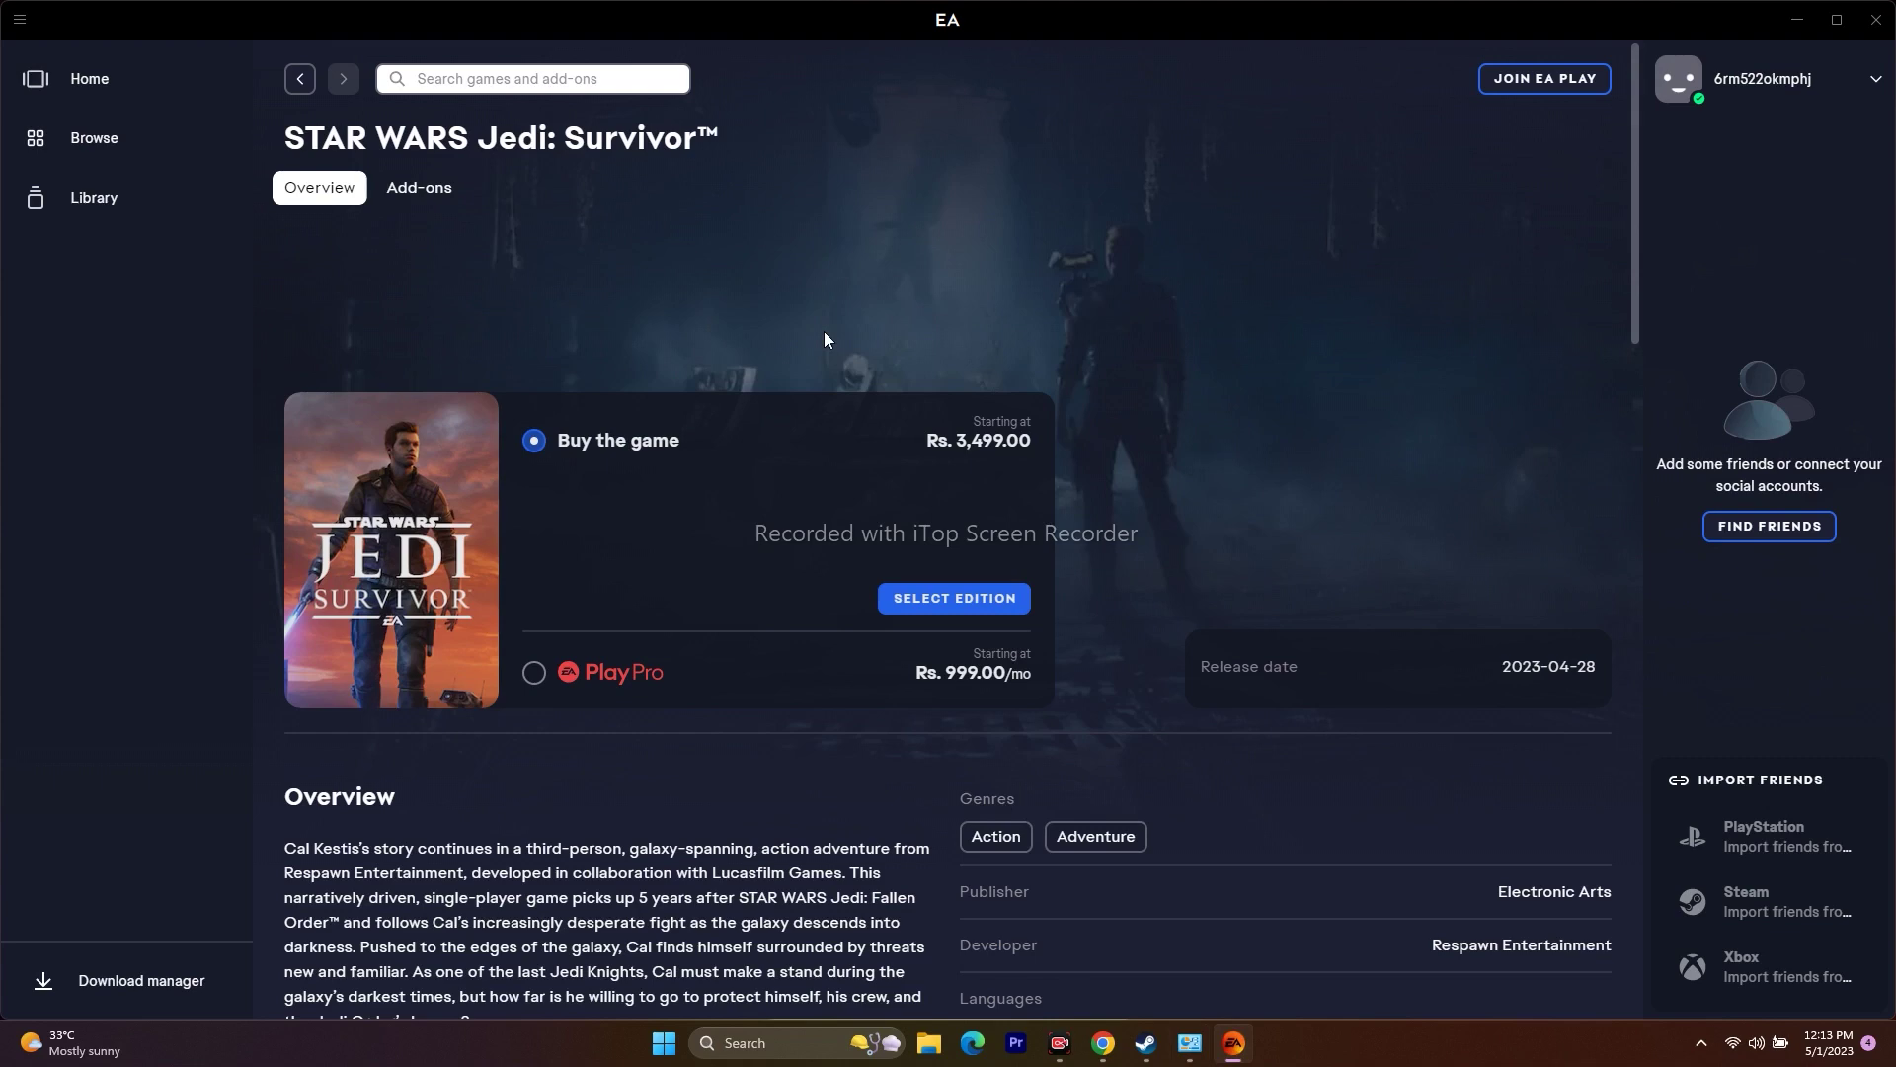
left_click(109, 198)
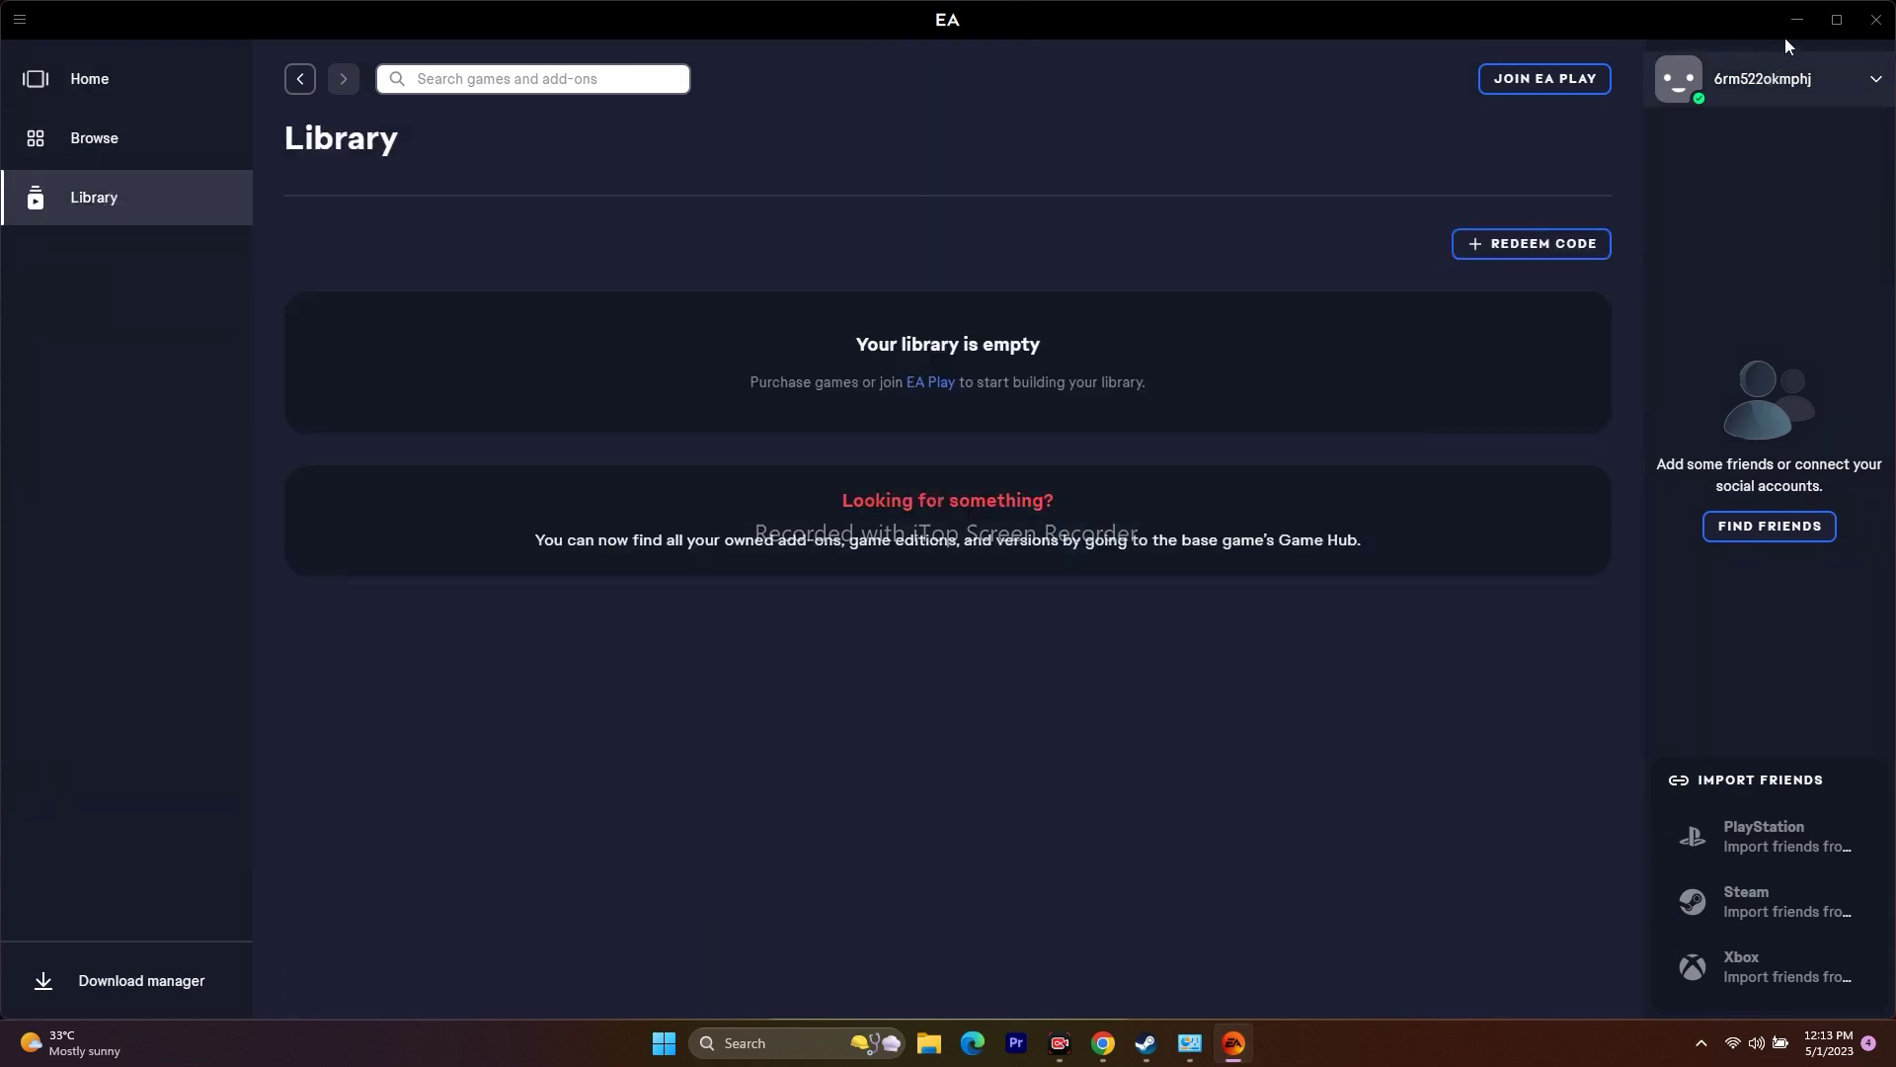
left_click(131, 140)
left_click(127, 85)
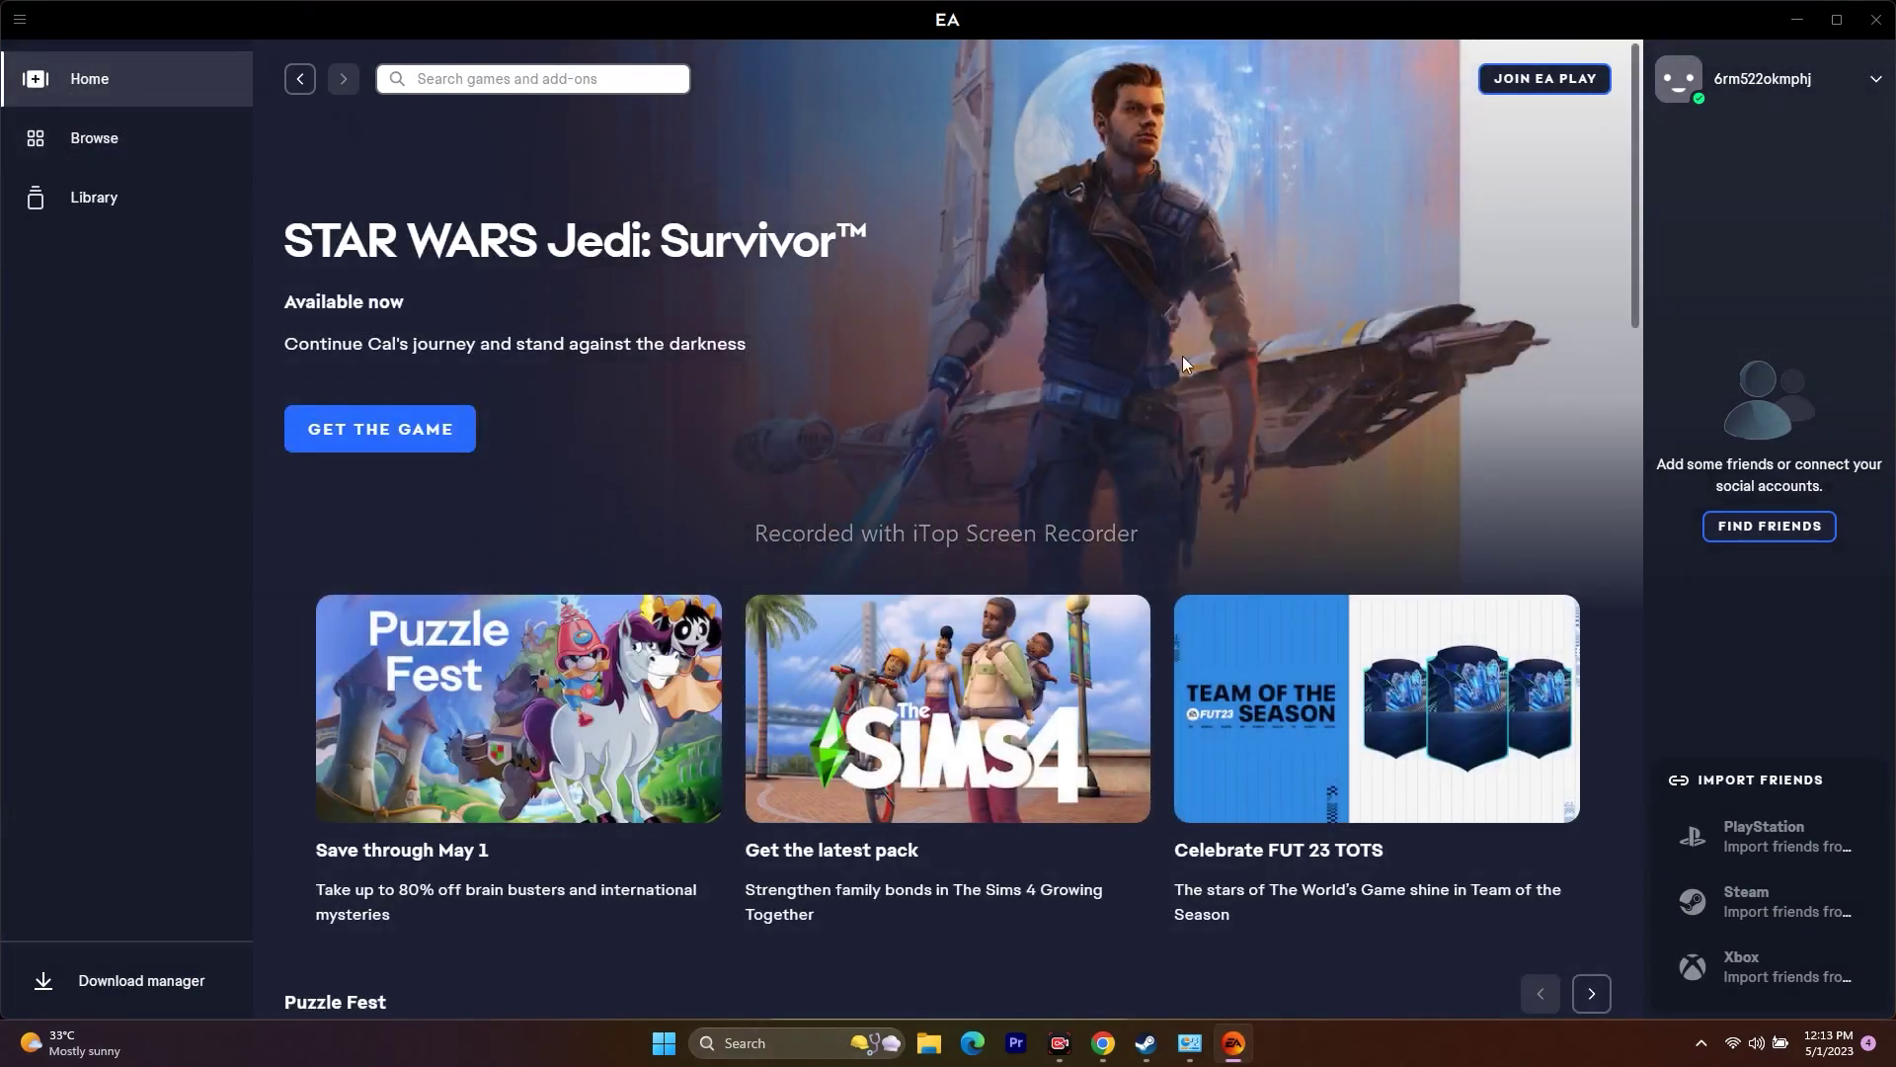
left_click(1797, 21)
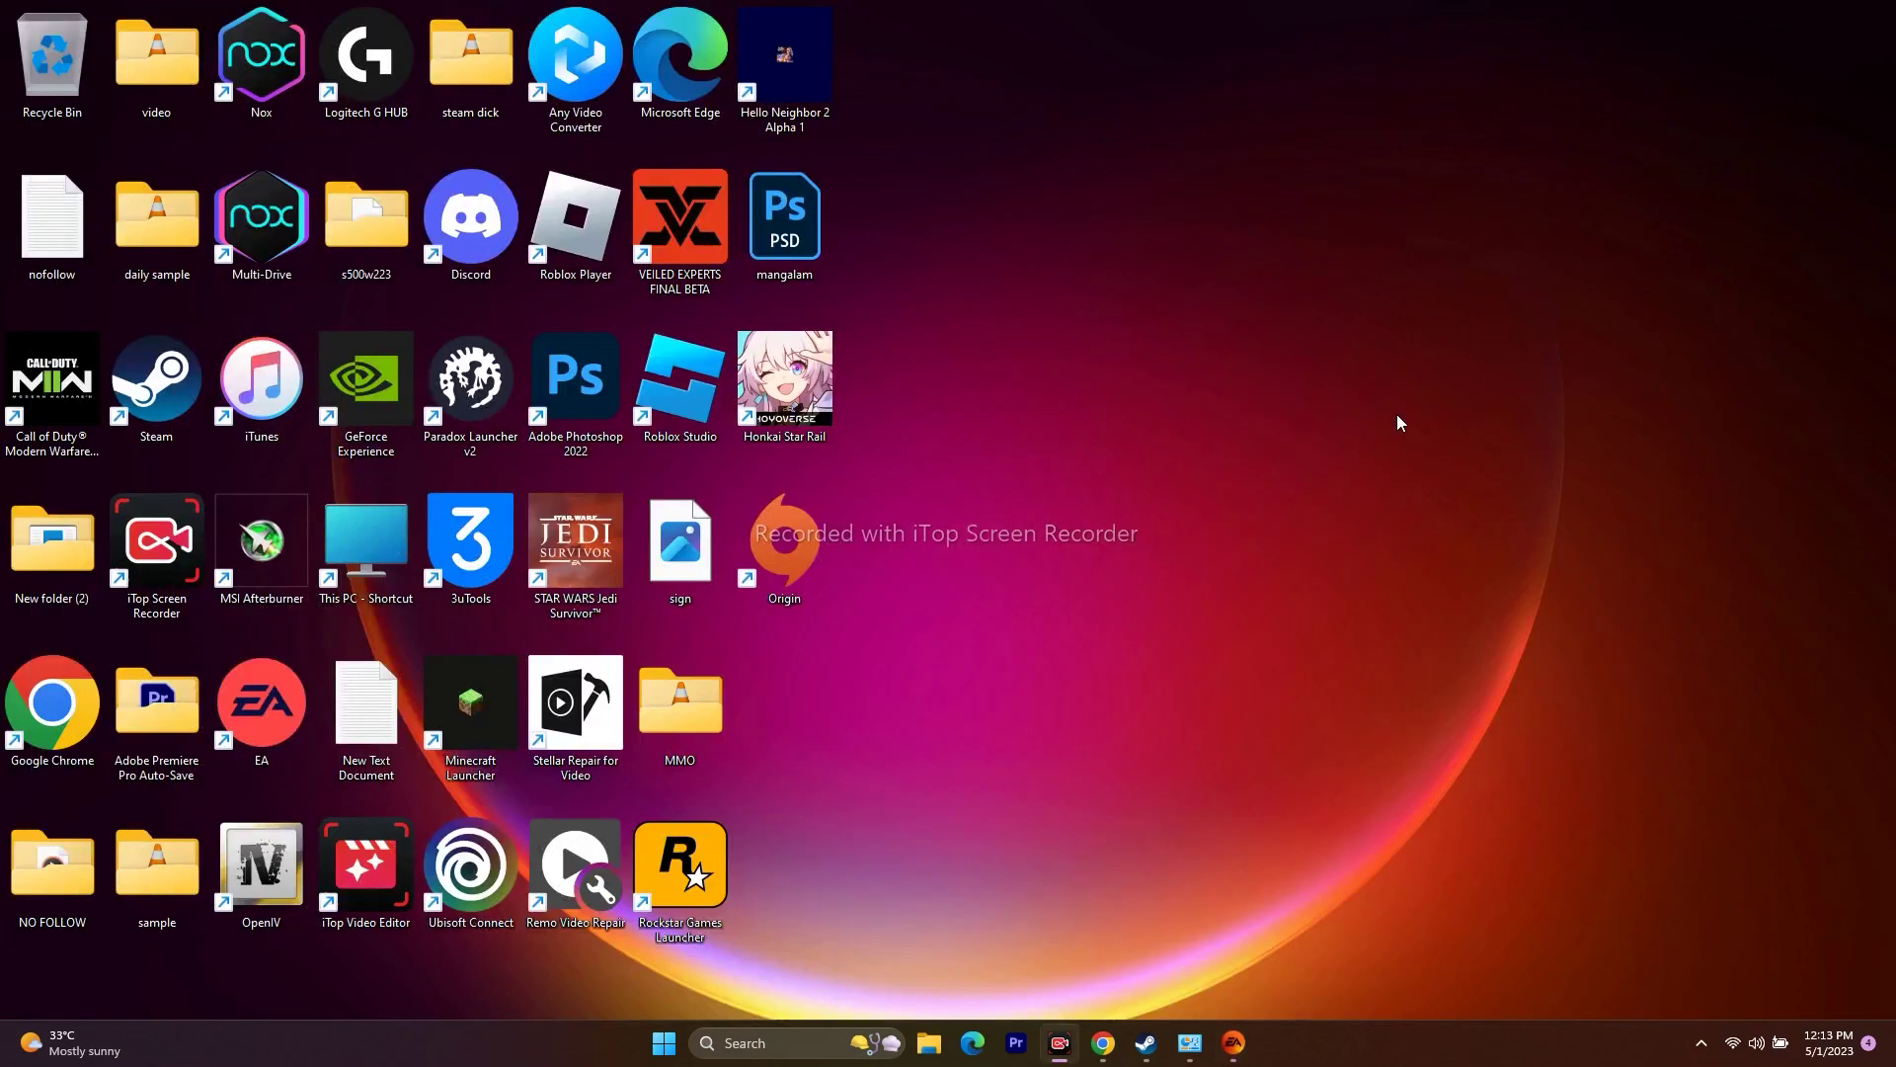
left_click(1103, 1043)
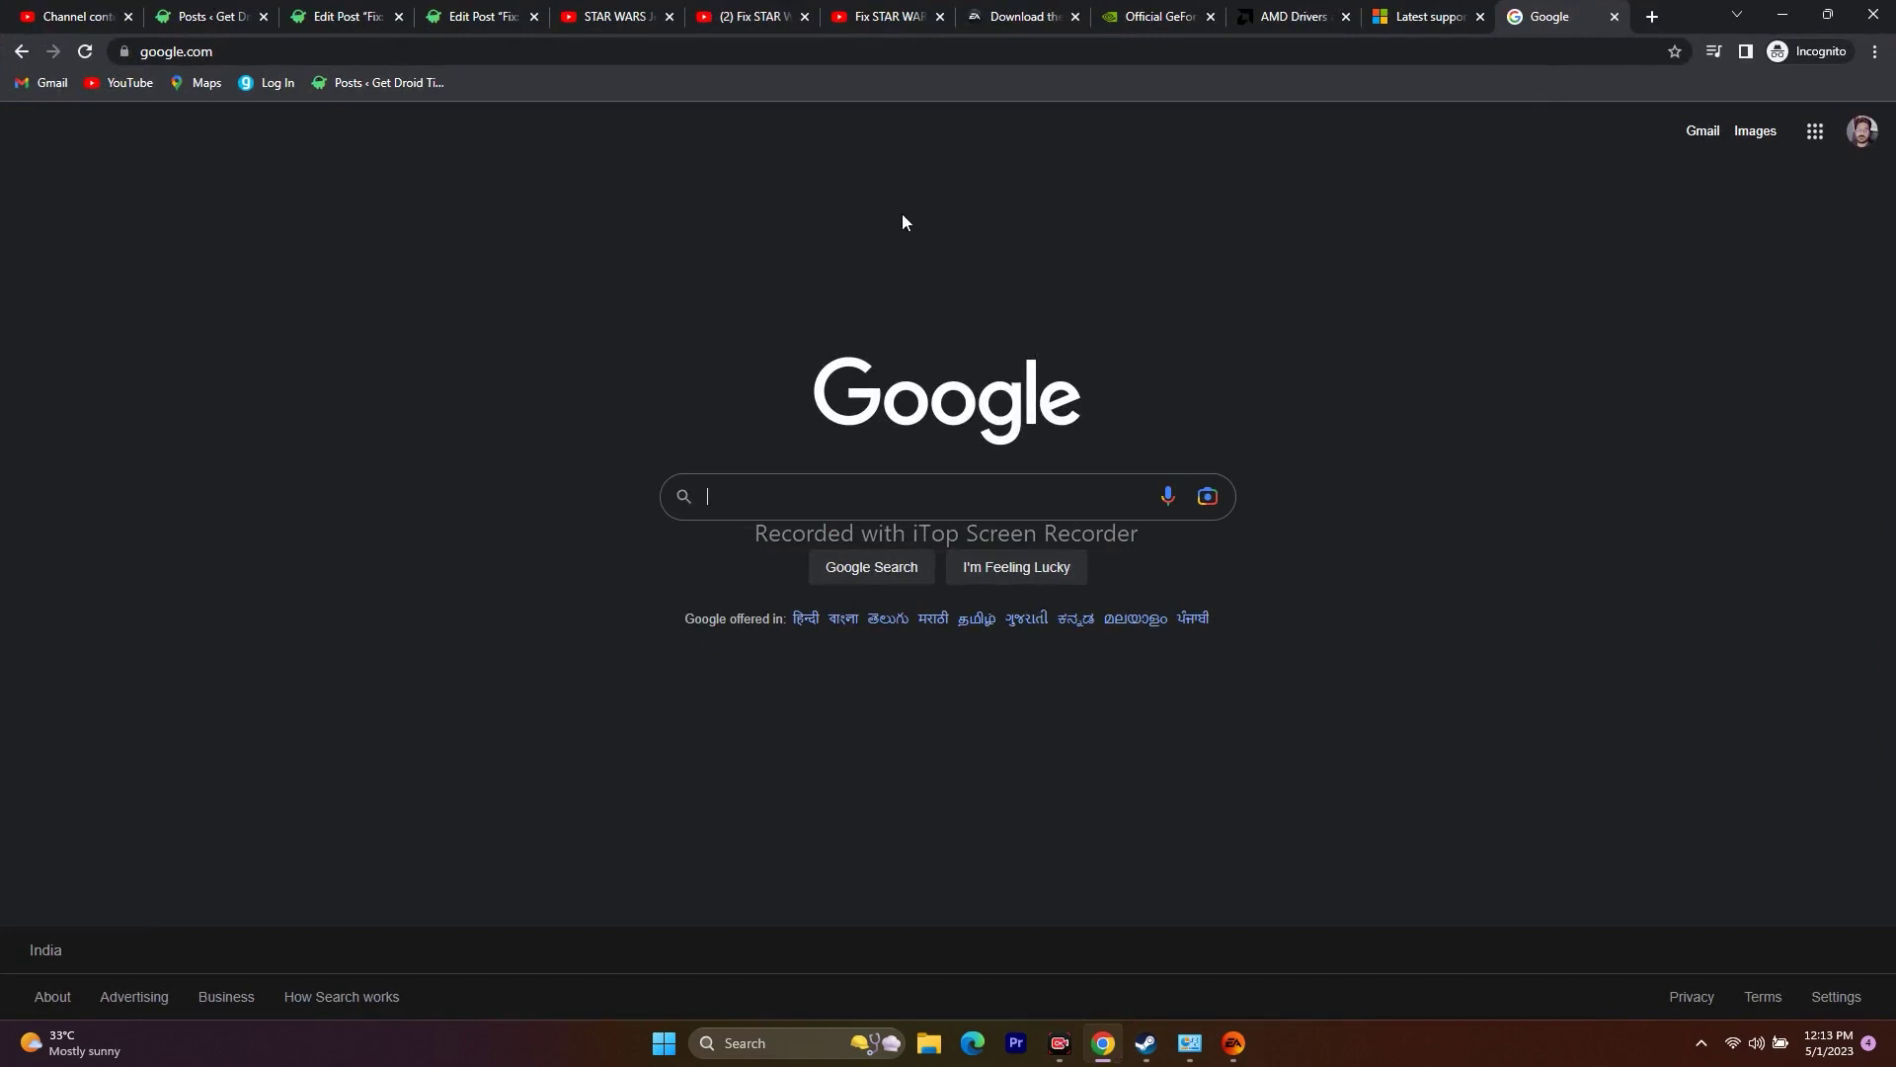
Switch from Chrome to the EA app, check its Library and Home pages, and minimize it.
left_click(1783, 15)
left_click(1233, 1043)
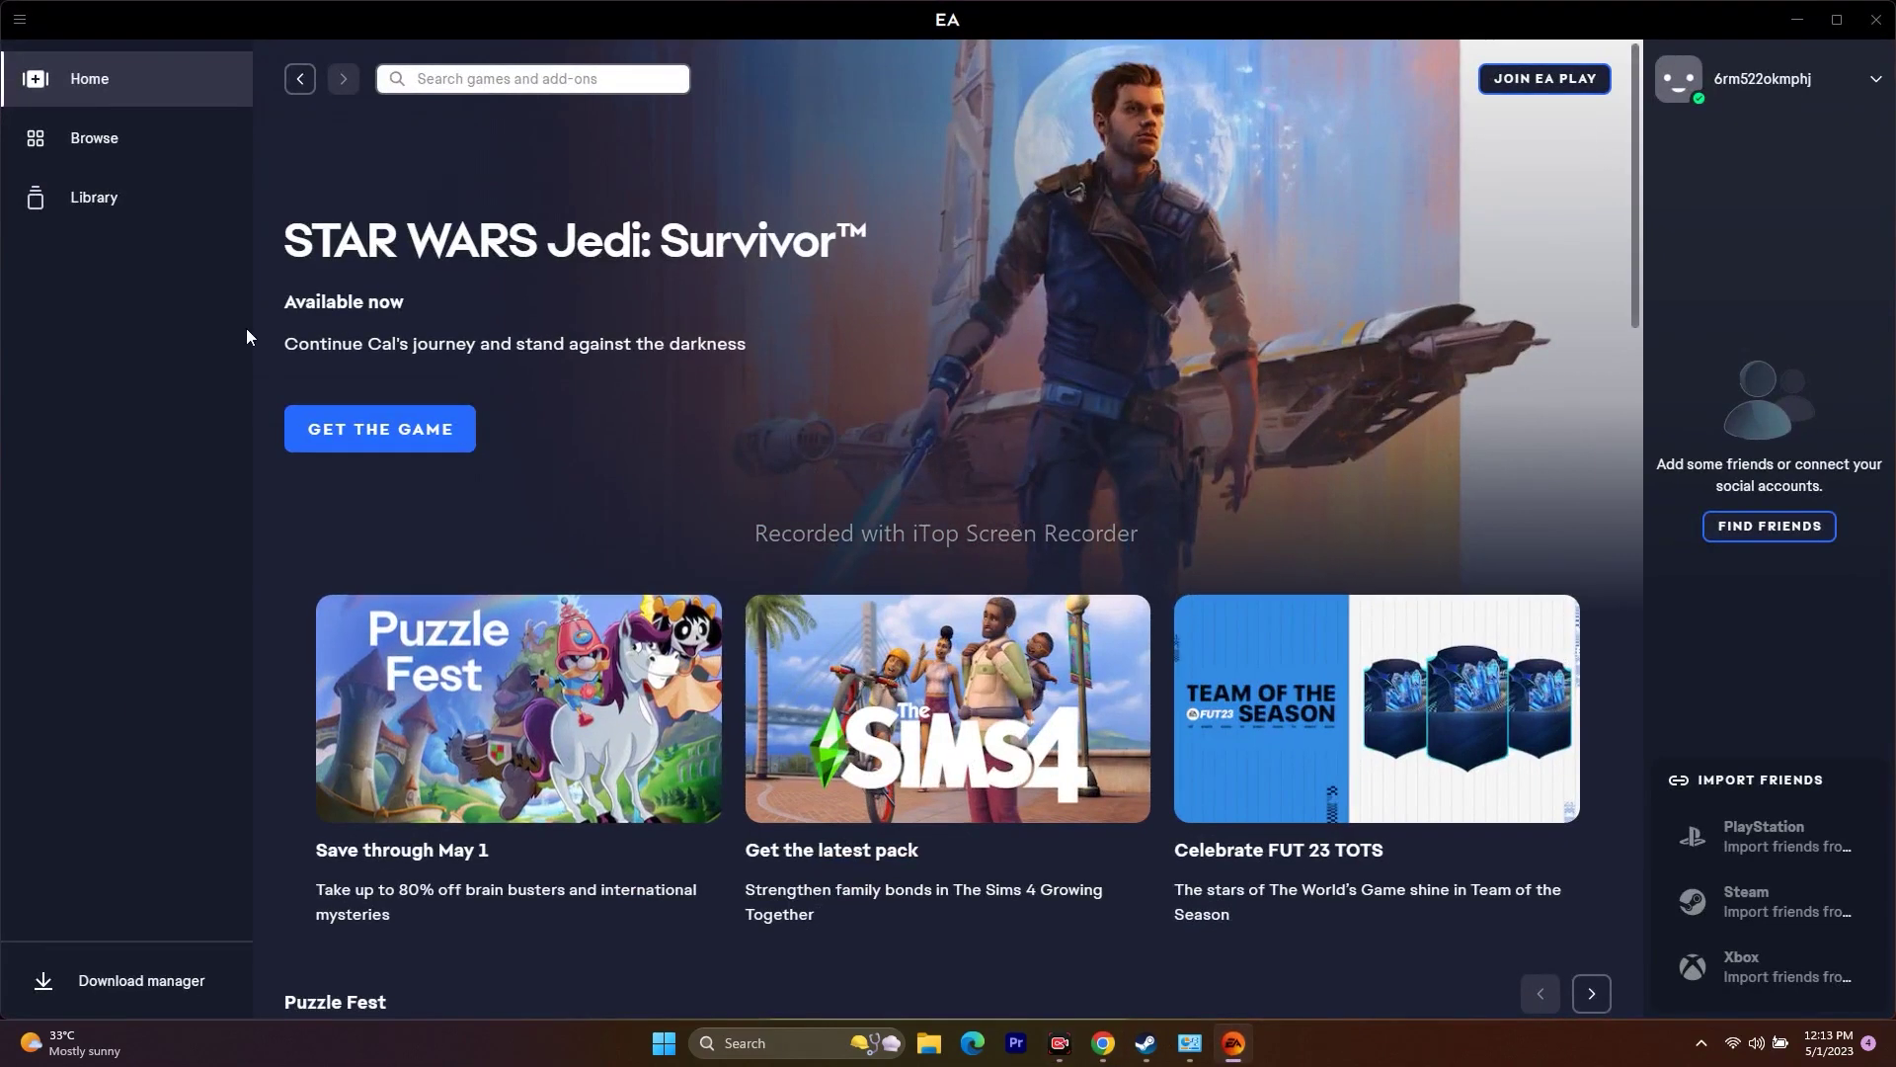
left_click(135, 211)
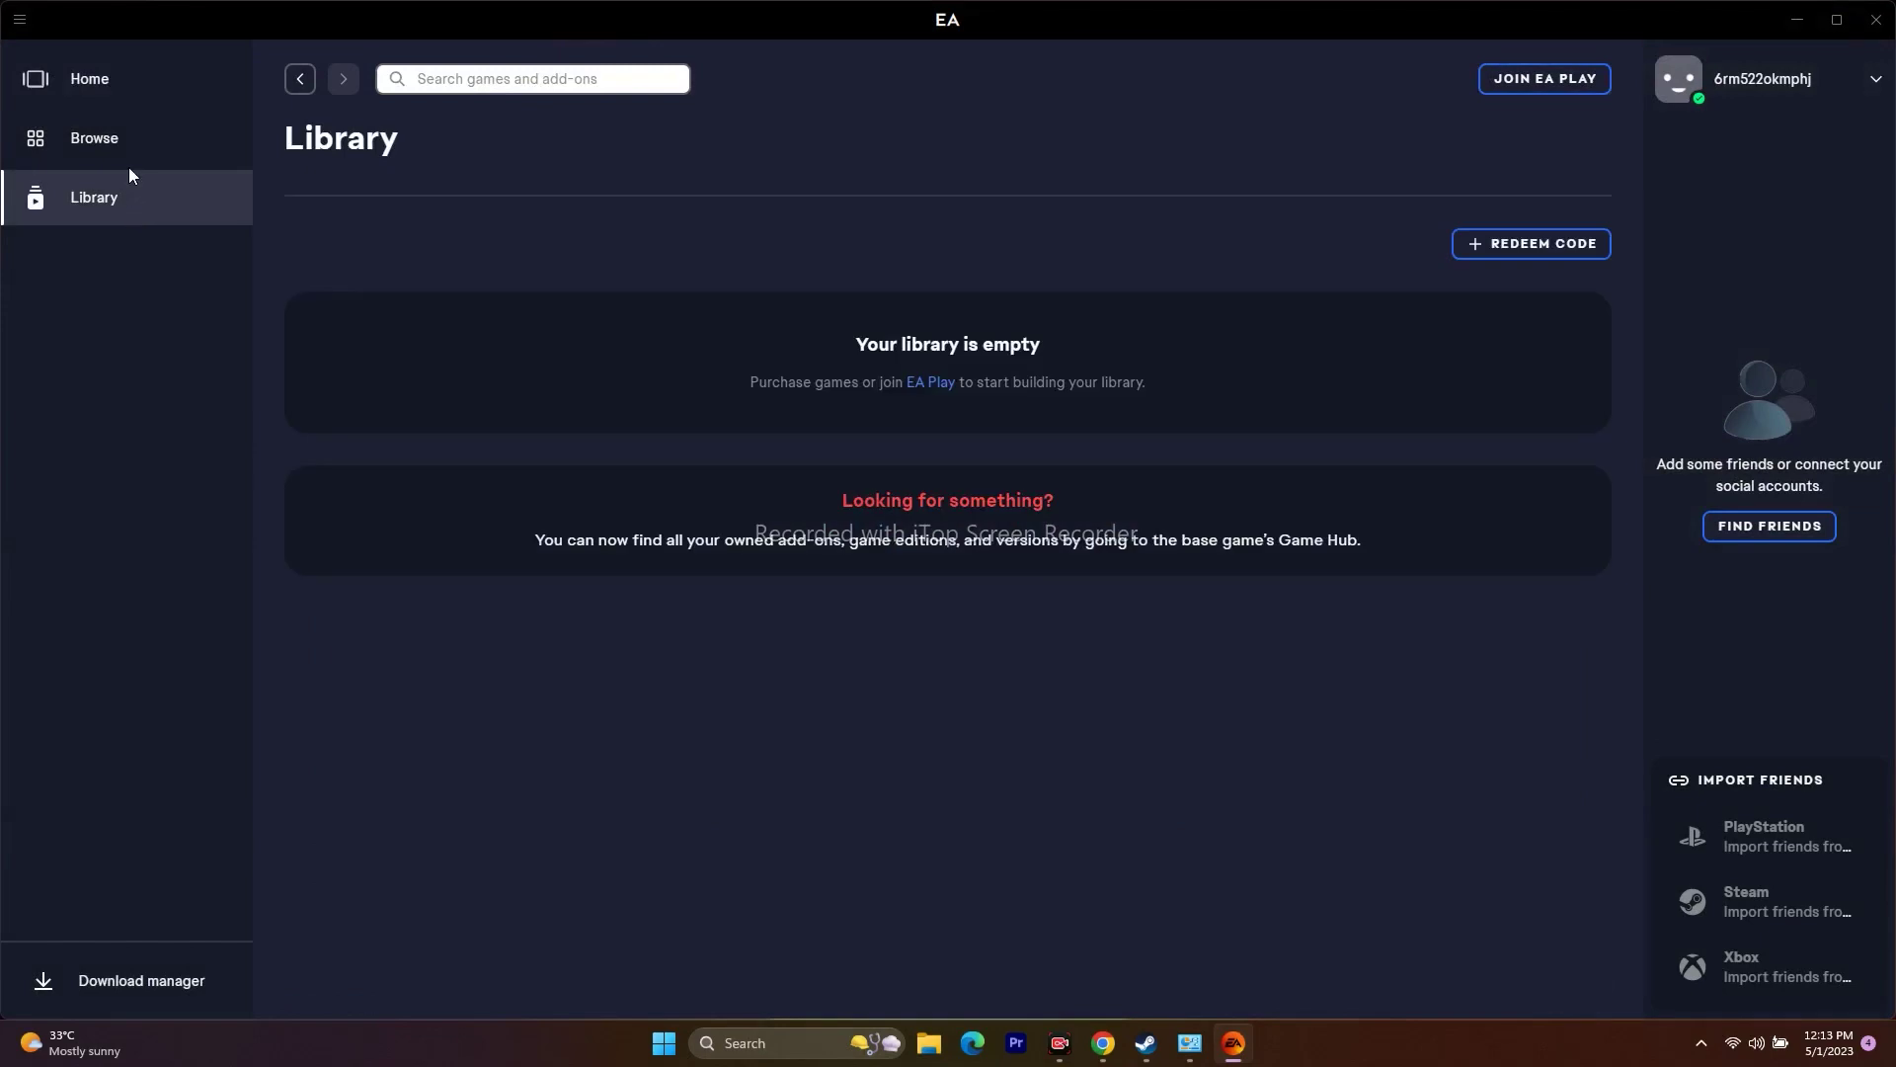
left_click(153, 99)
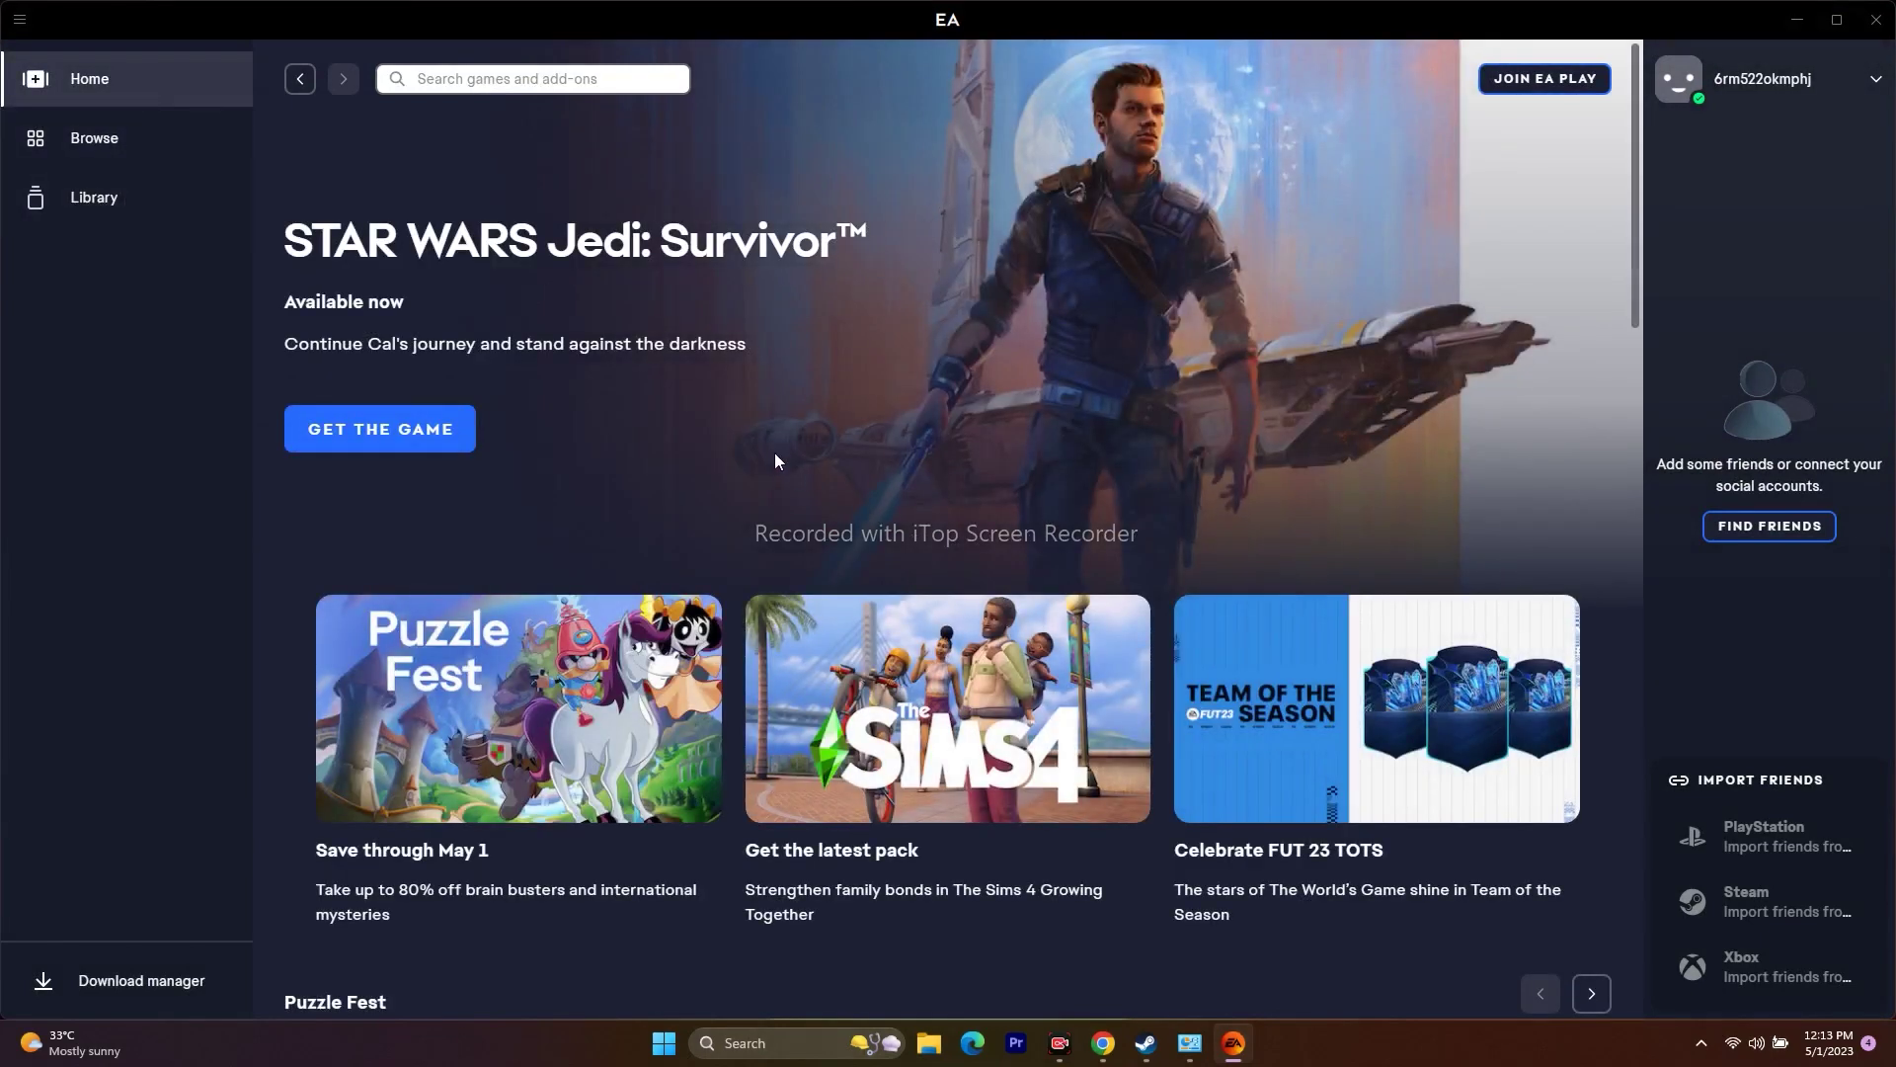
left_click(1798, 27)
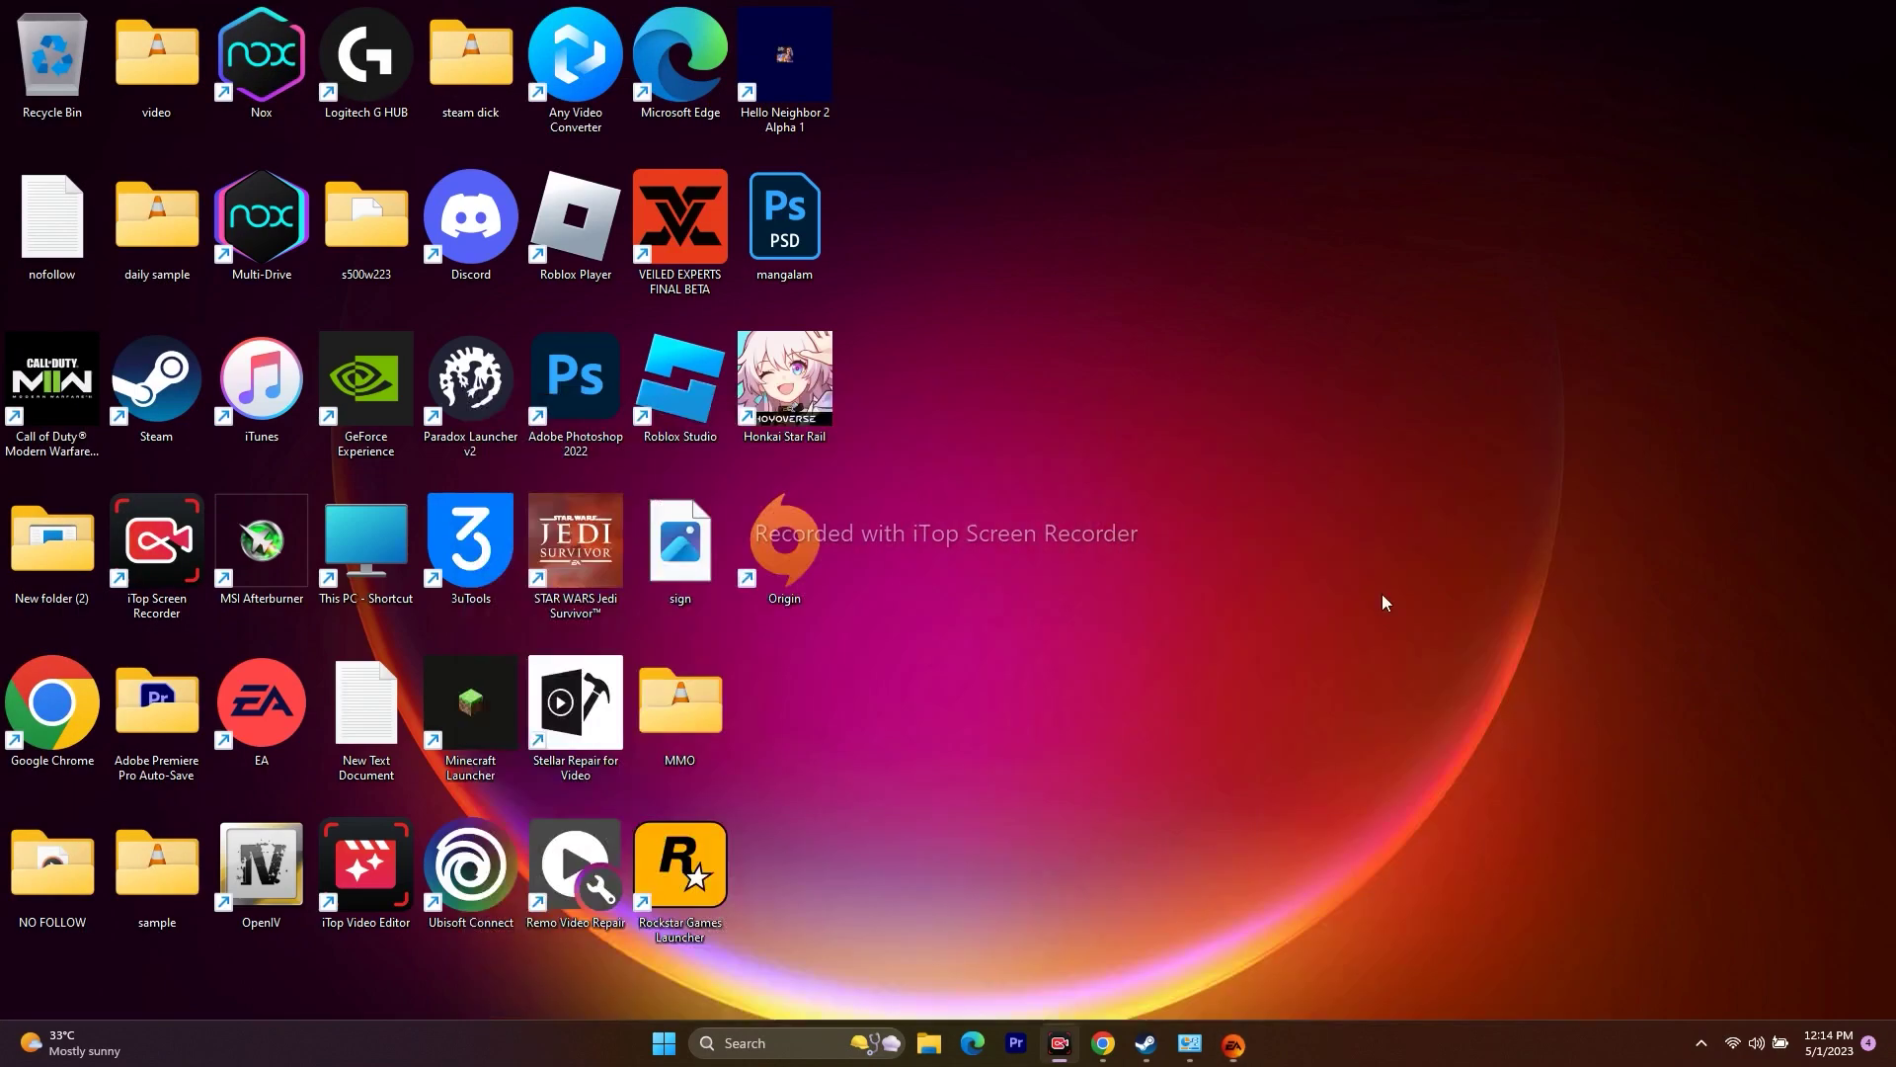
View the local files properties of STAR WARS Jedi: Survivor in Steam, including the integrity verification option, close them and minimize Steam.
left_click(1146, 1043)
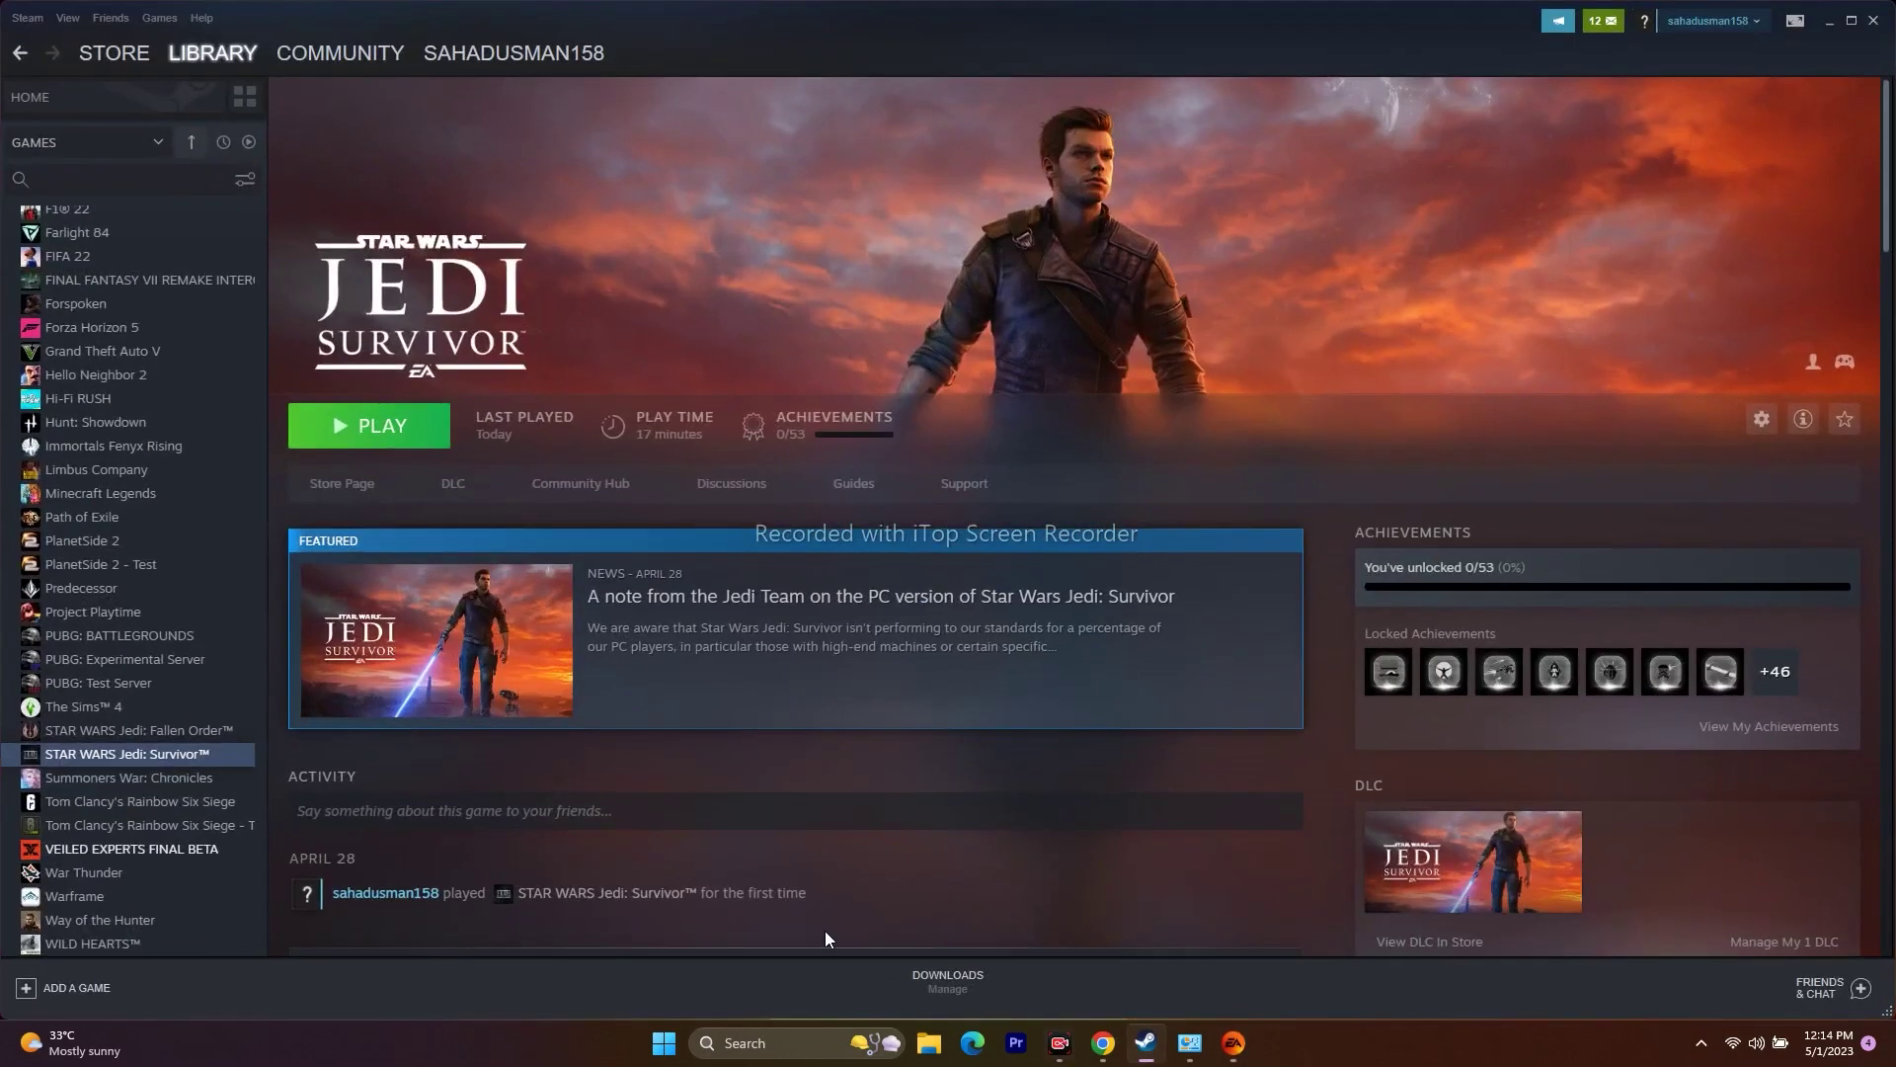
right_click(142, 749)
left_click(172, 864)
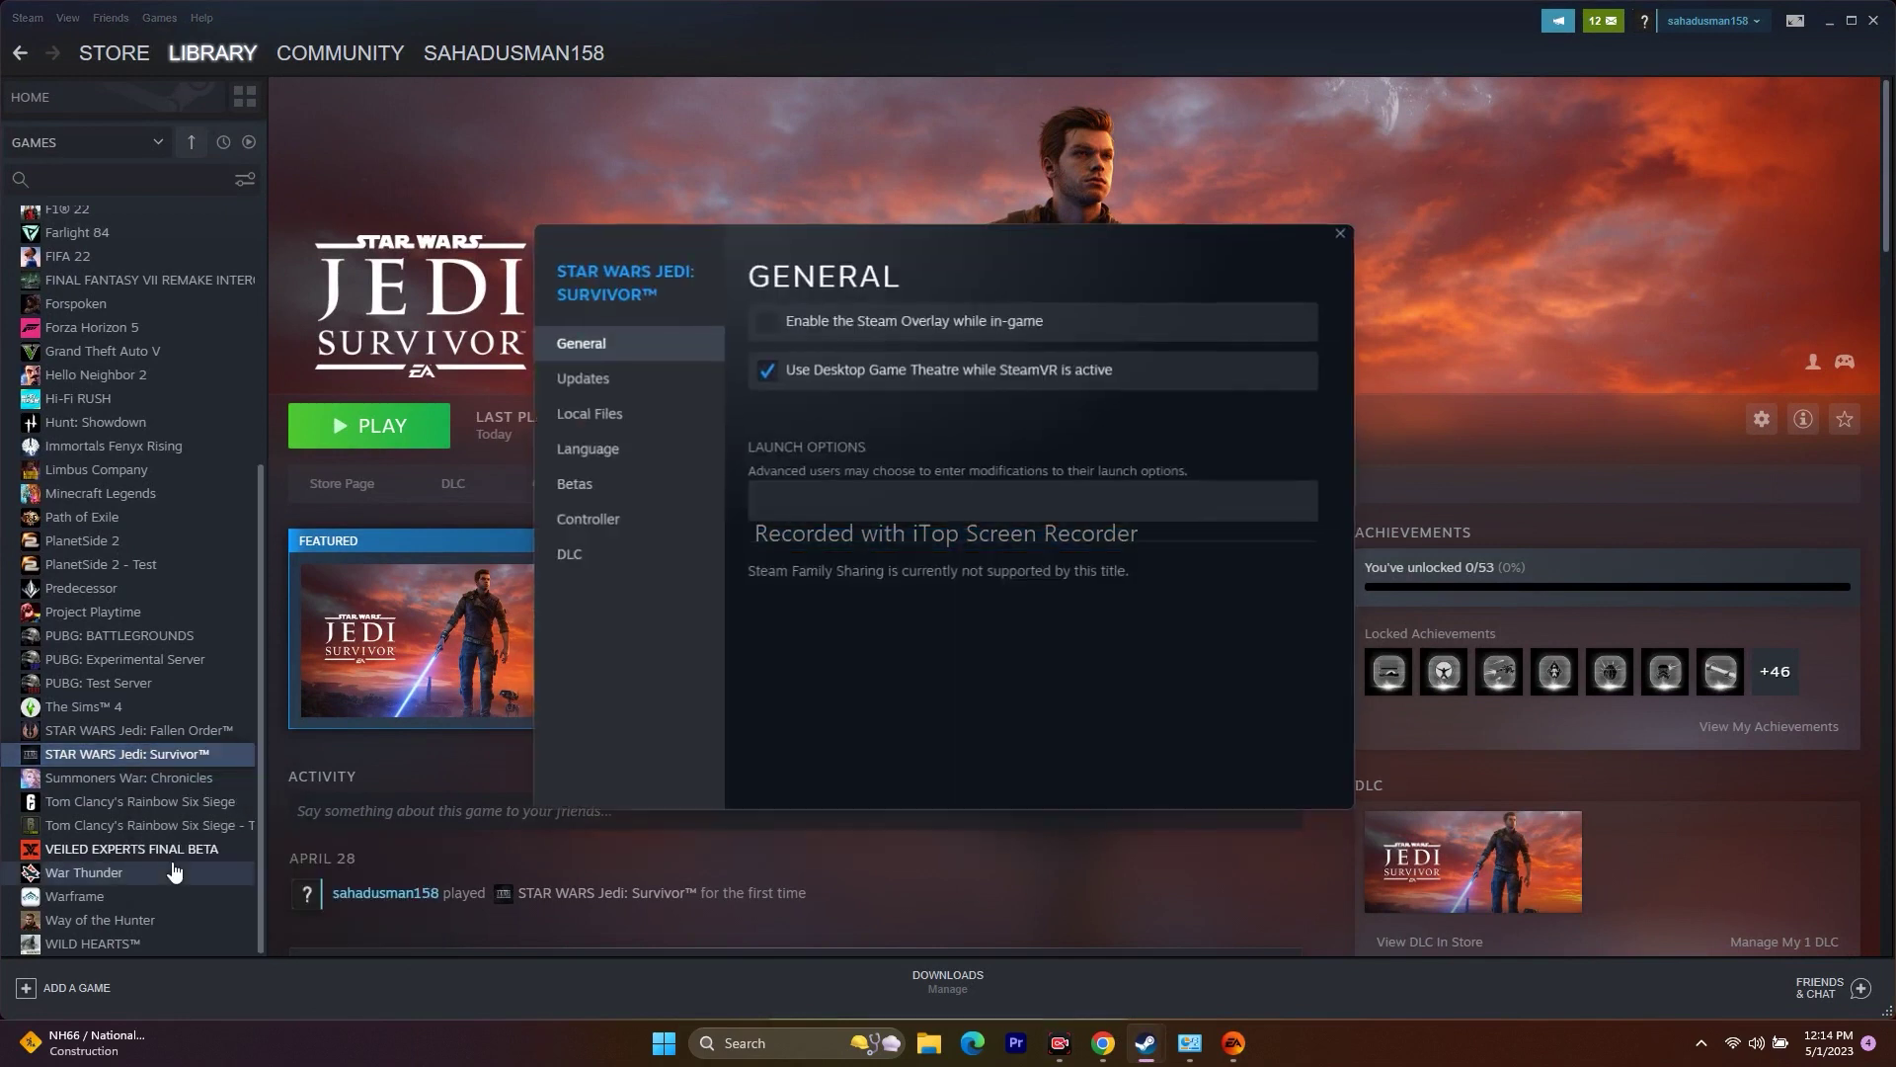
left_click(582, 413)
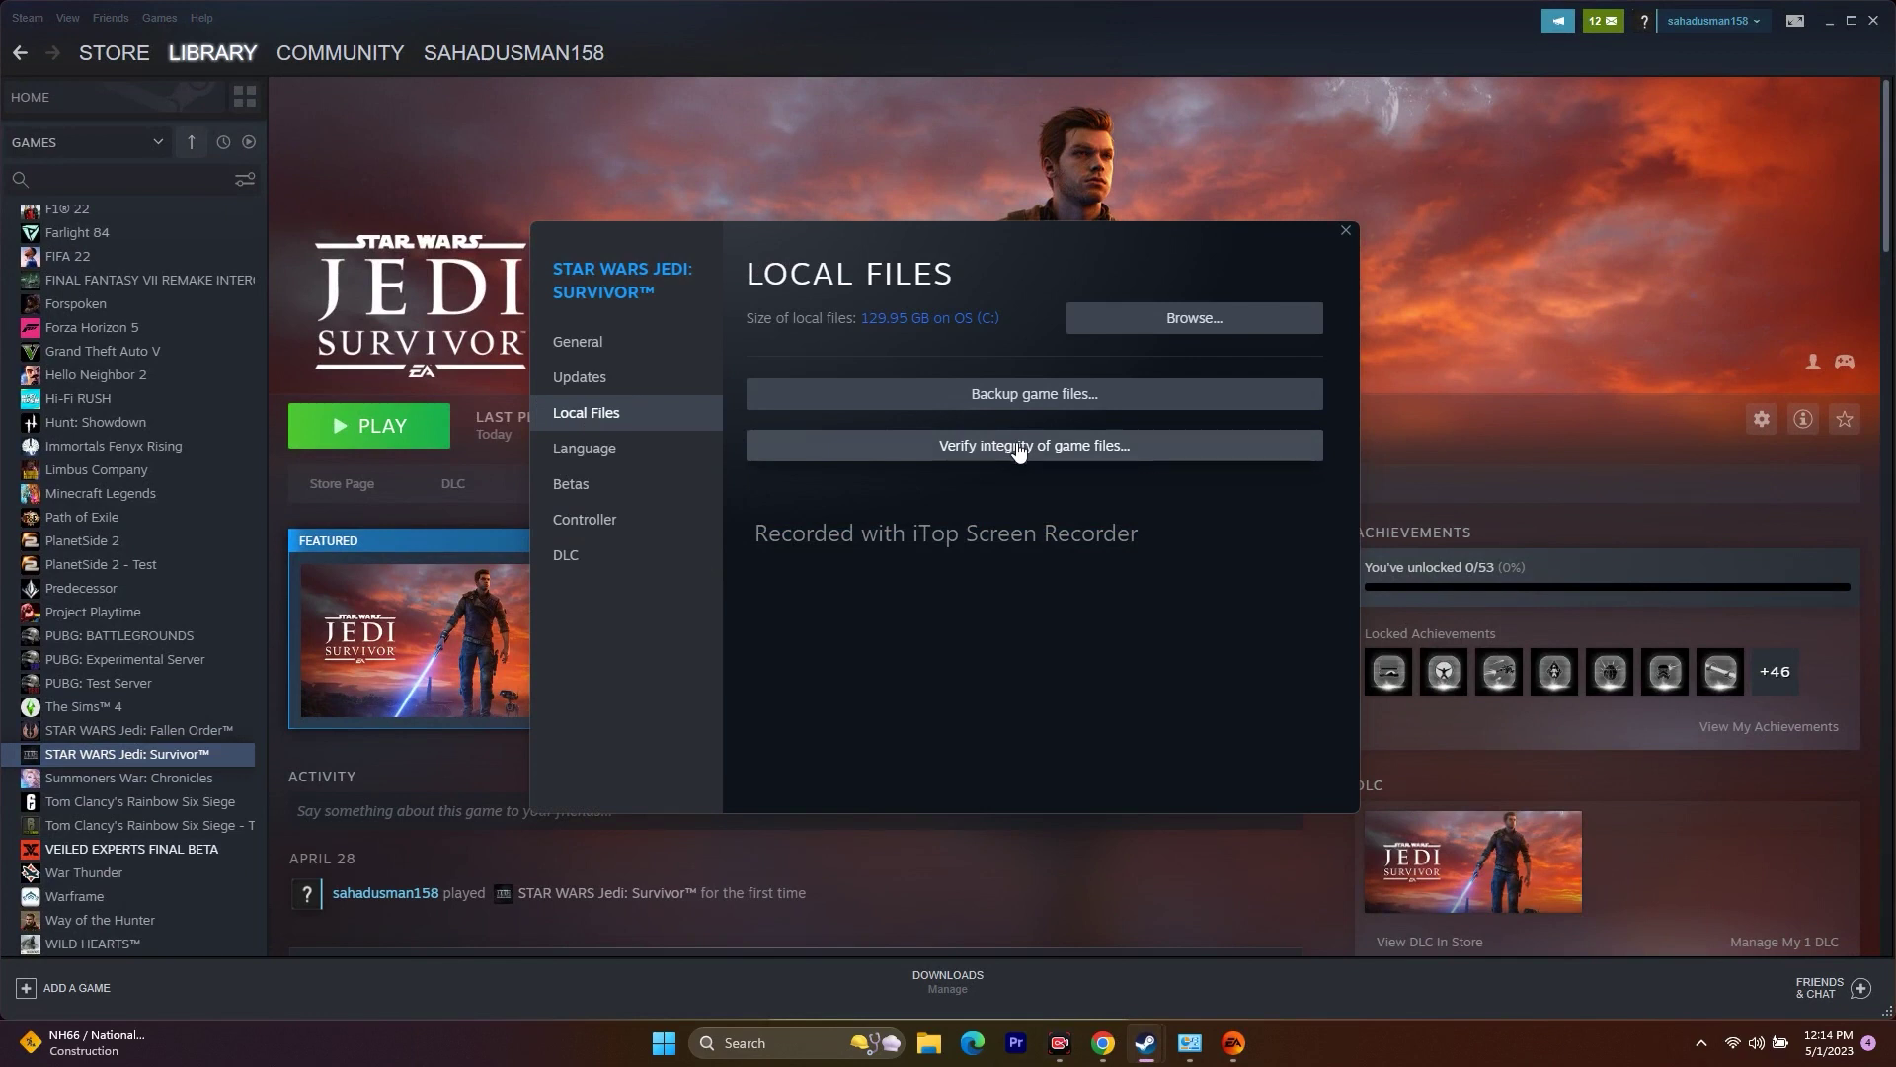
left_click_drag(1058, 257, 1377, 176)
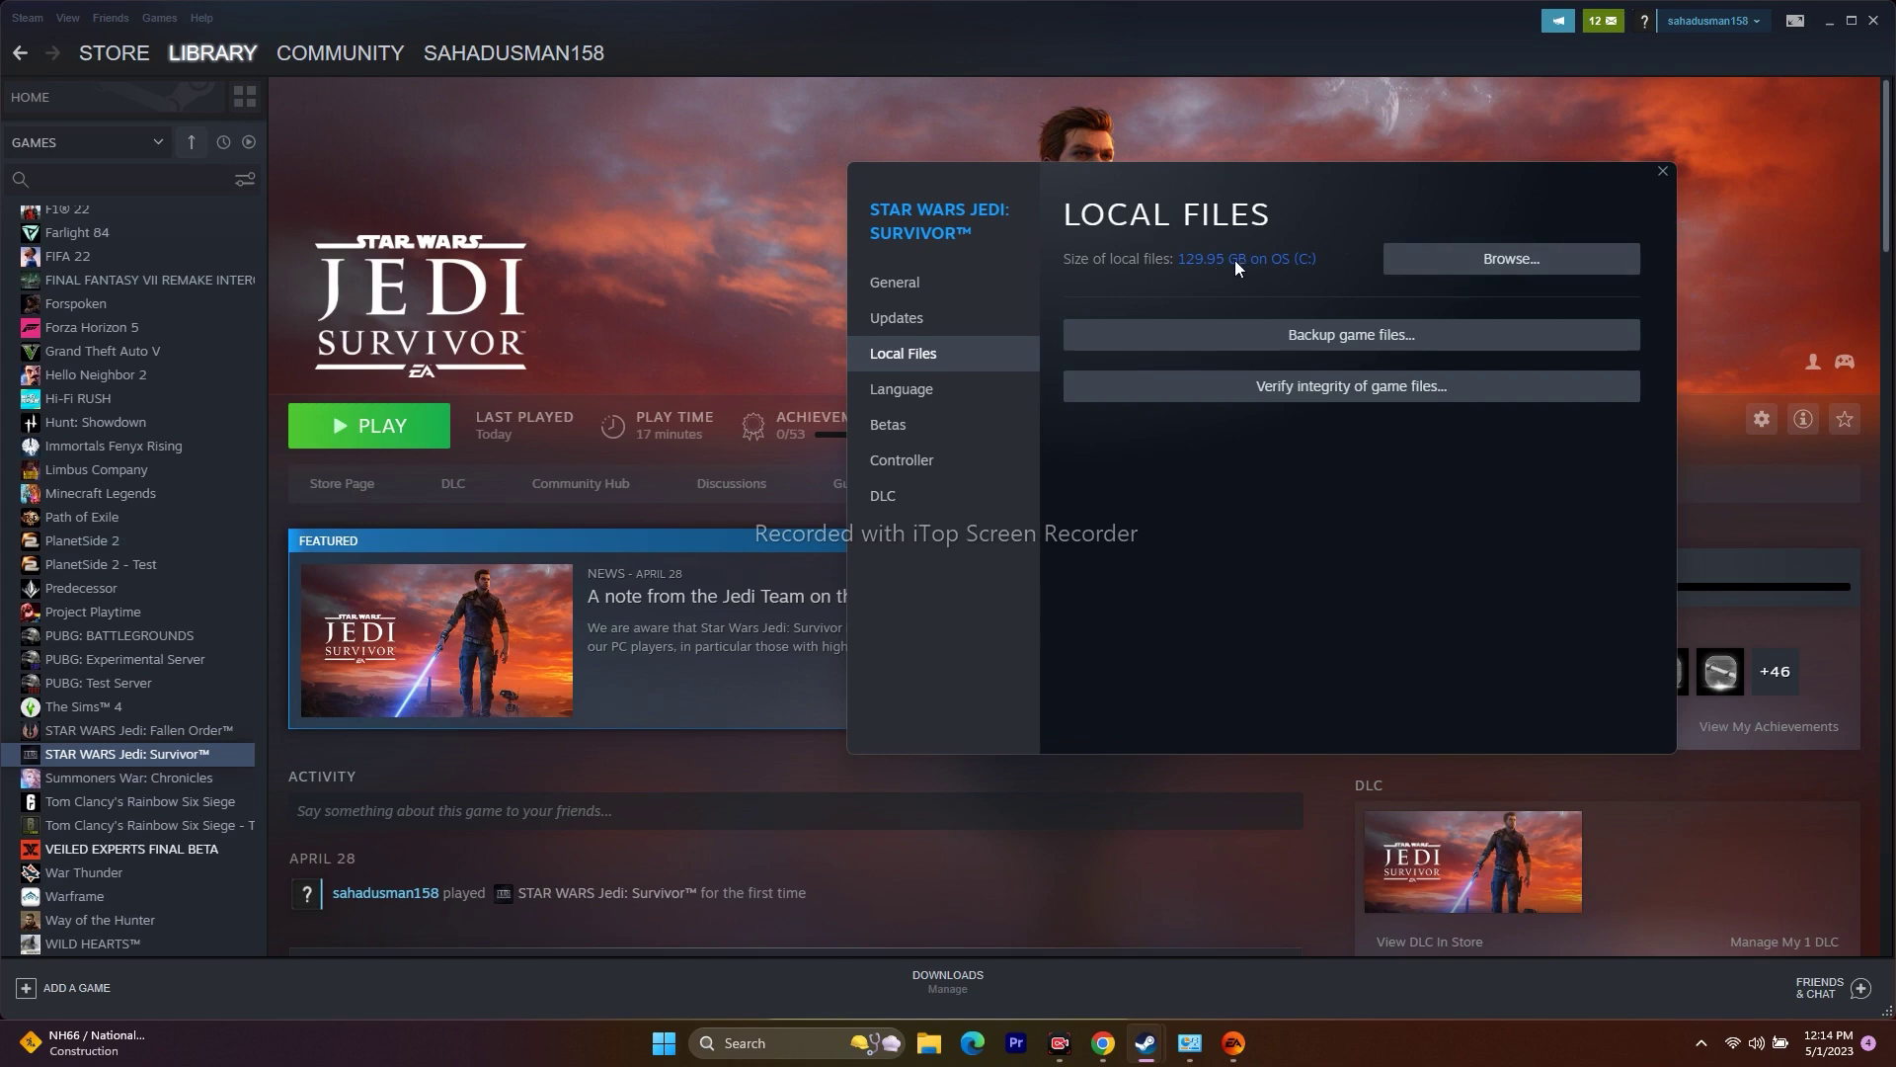
left_click(1663, 172)
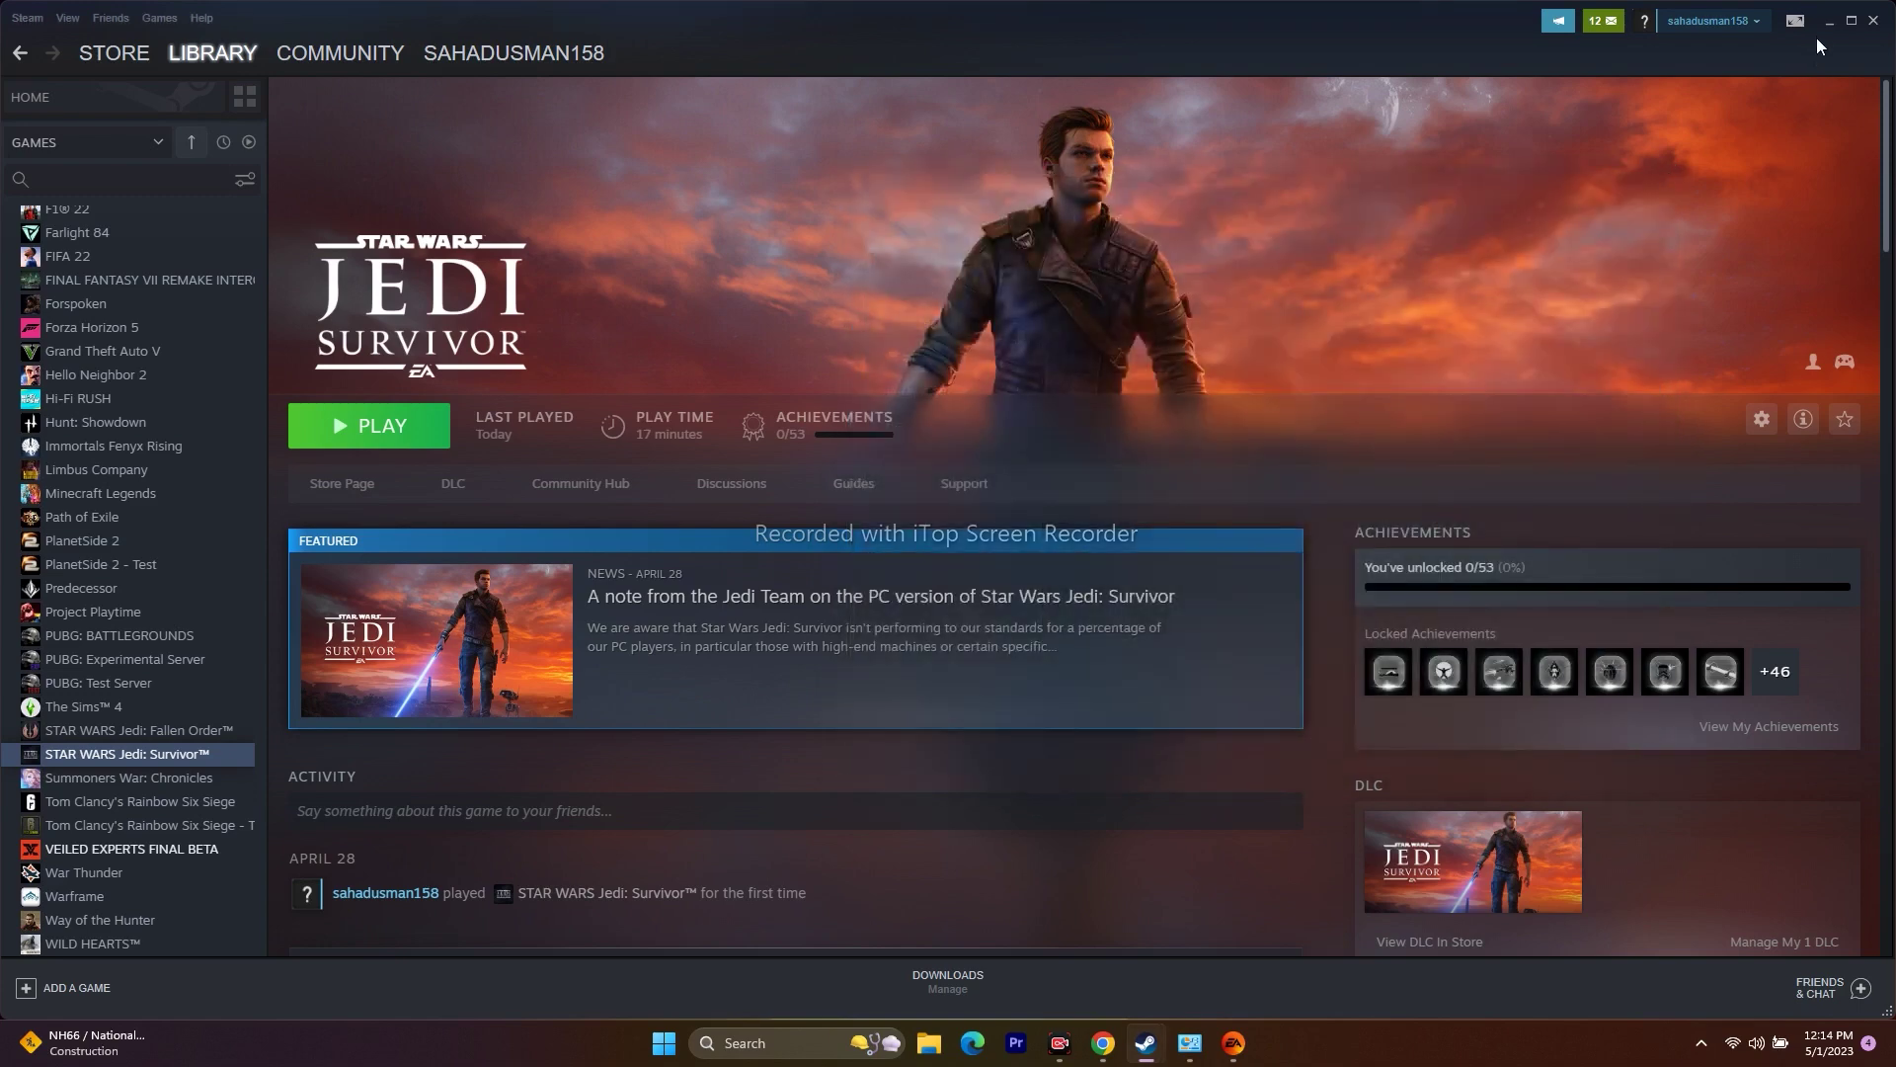
left_click(1828, 29)
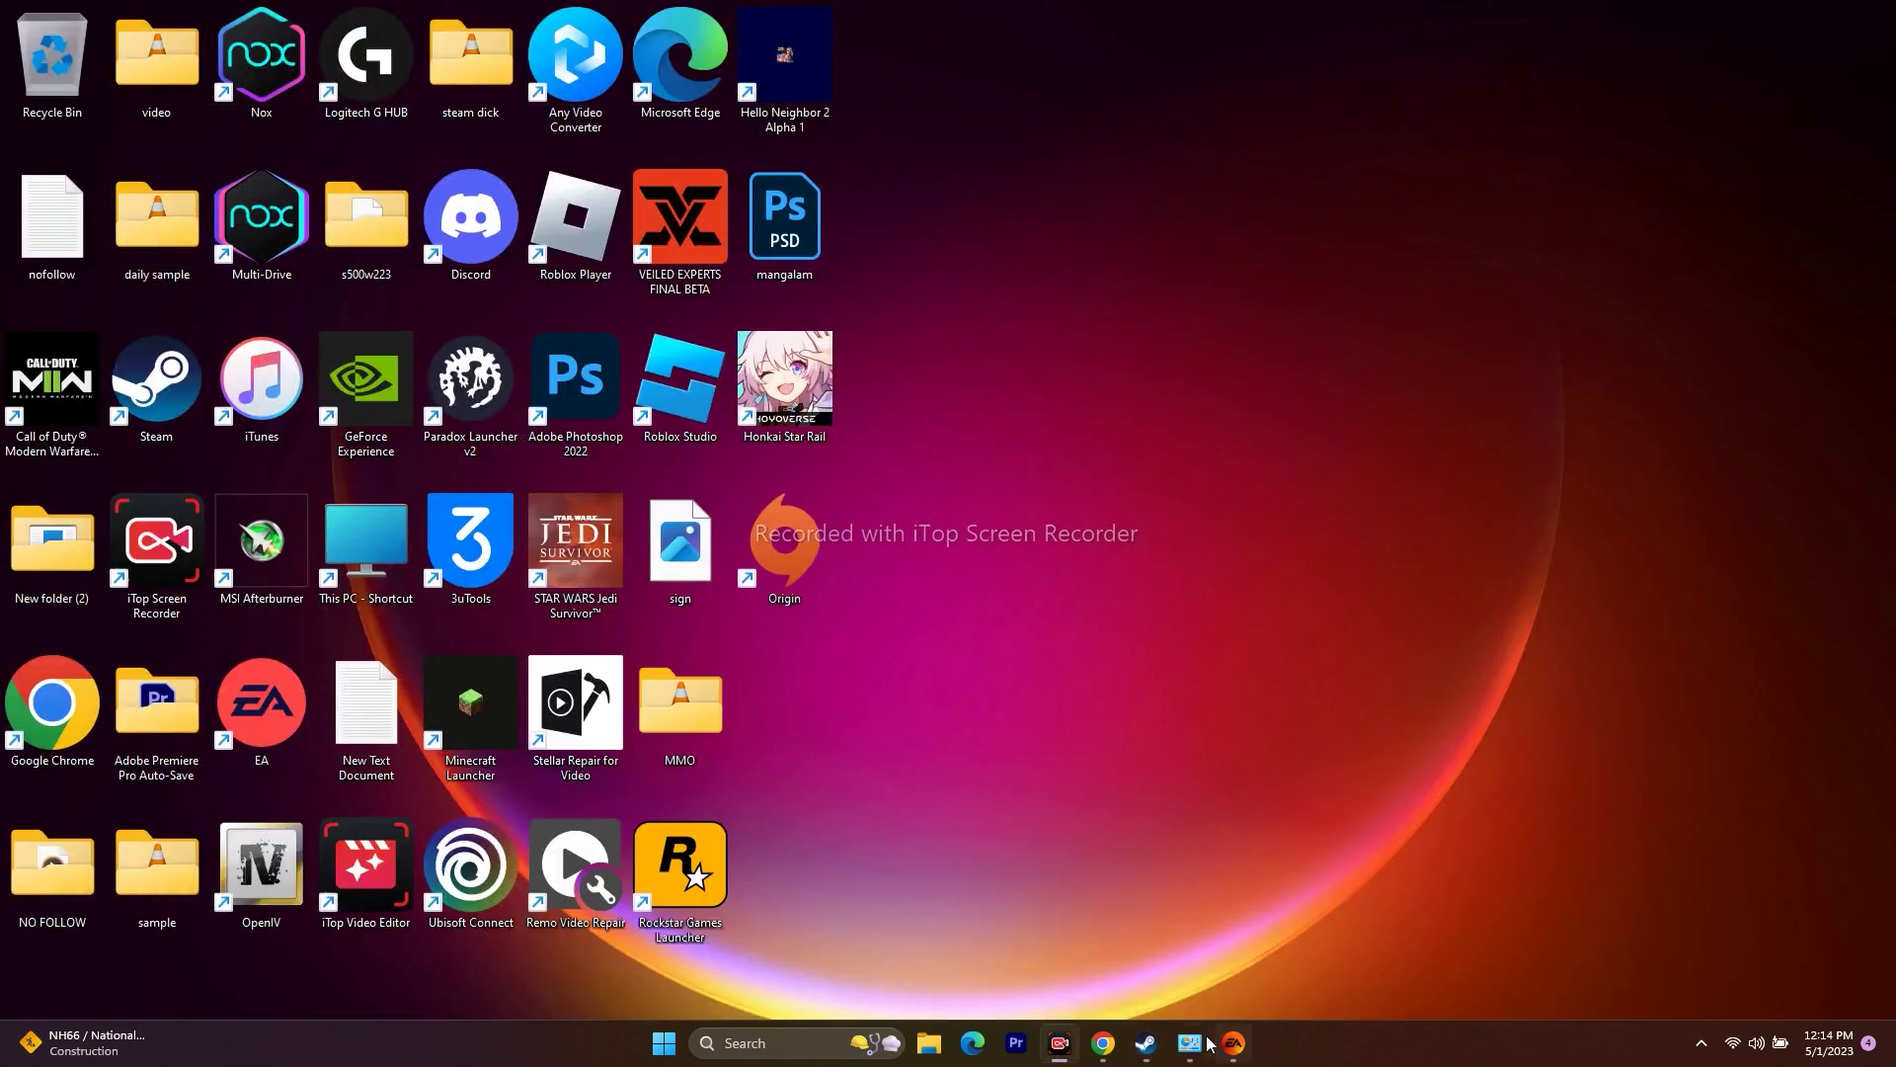
left_click(1104, 1045)
left_click(59, 12)
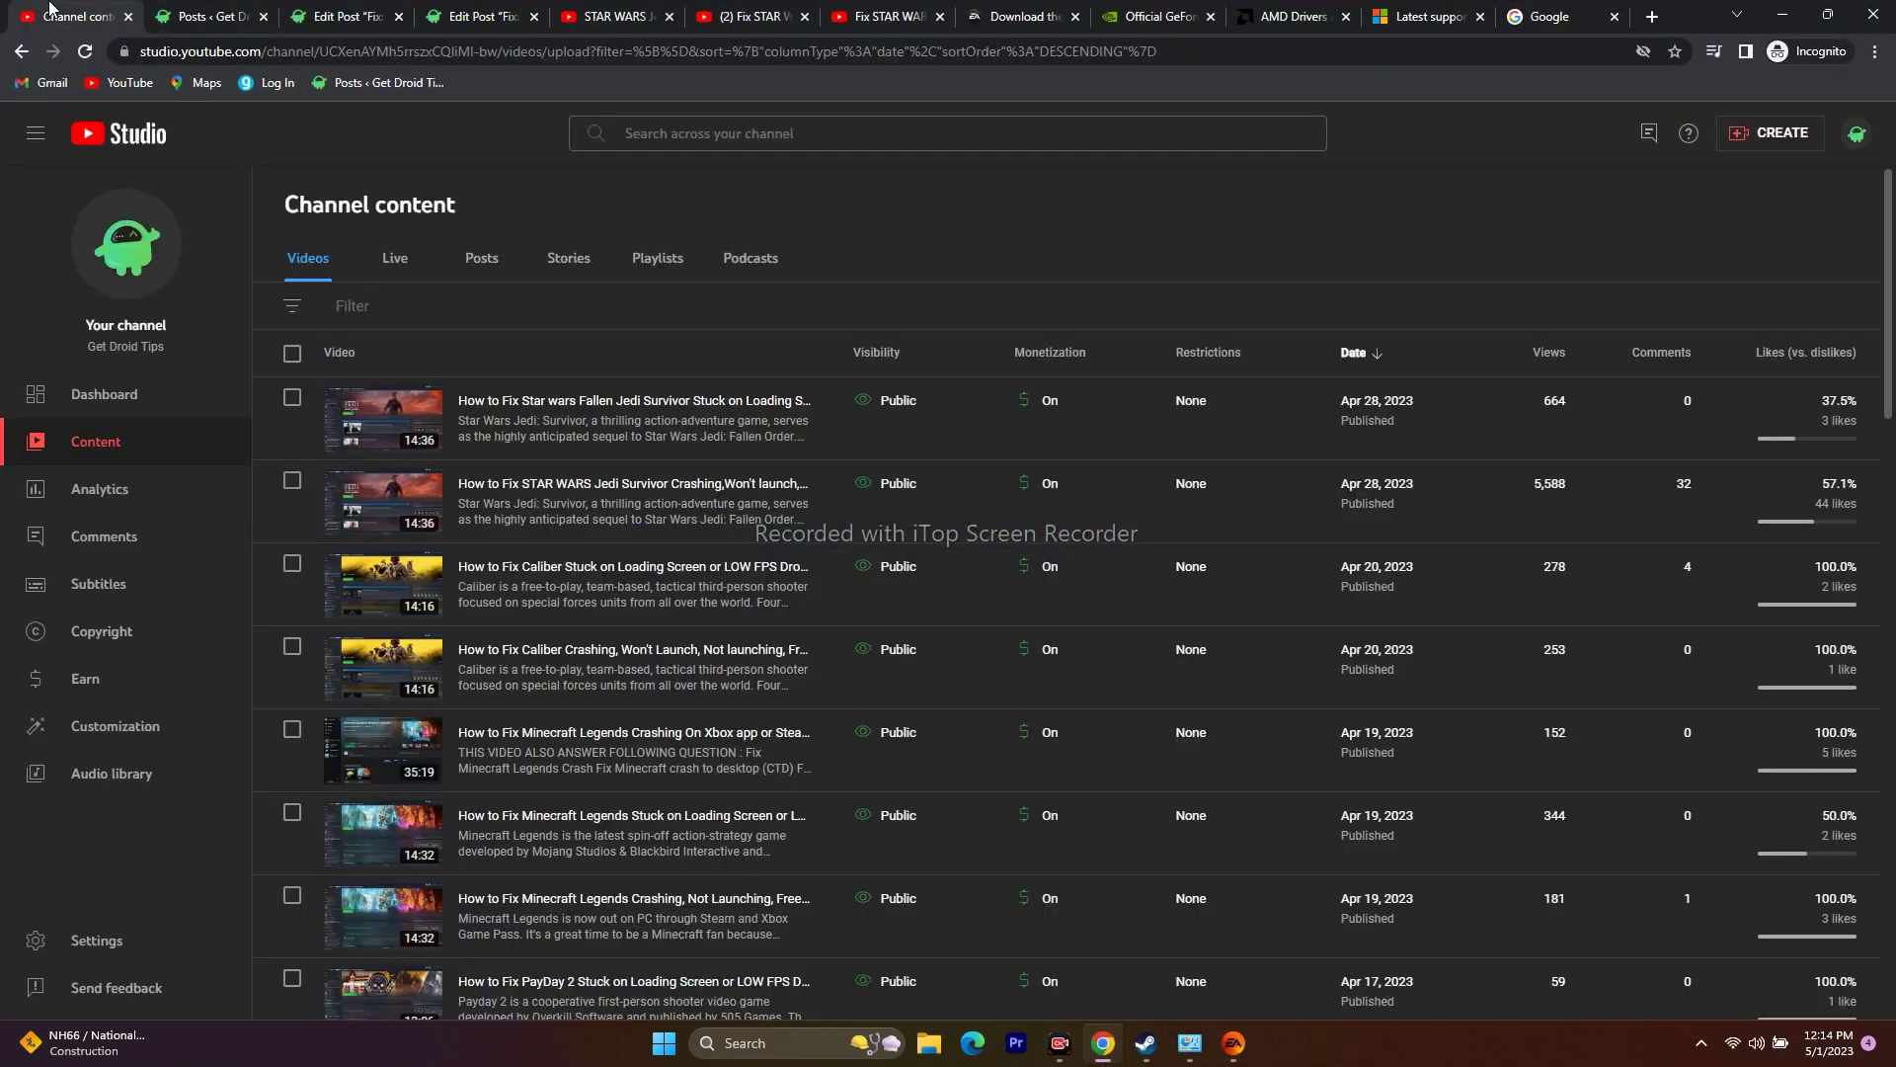
left_click(208, 12)
left_click(1783, 16)
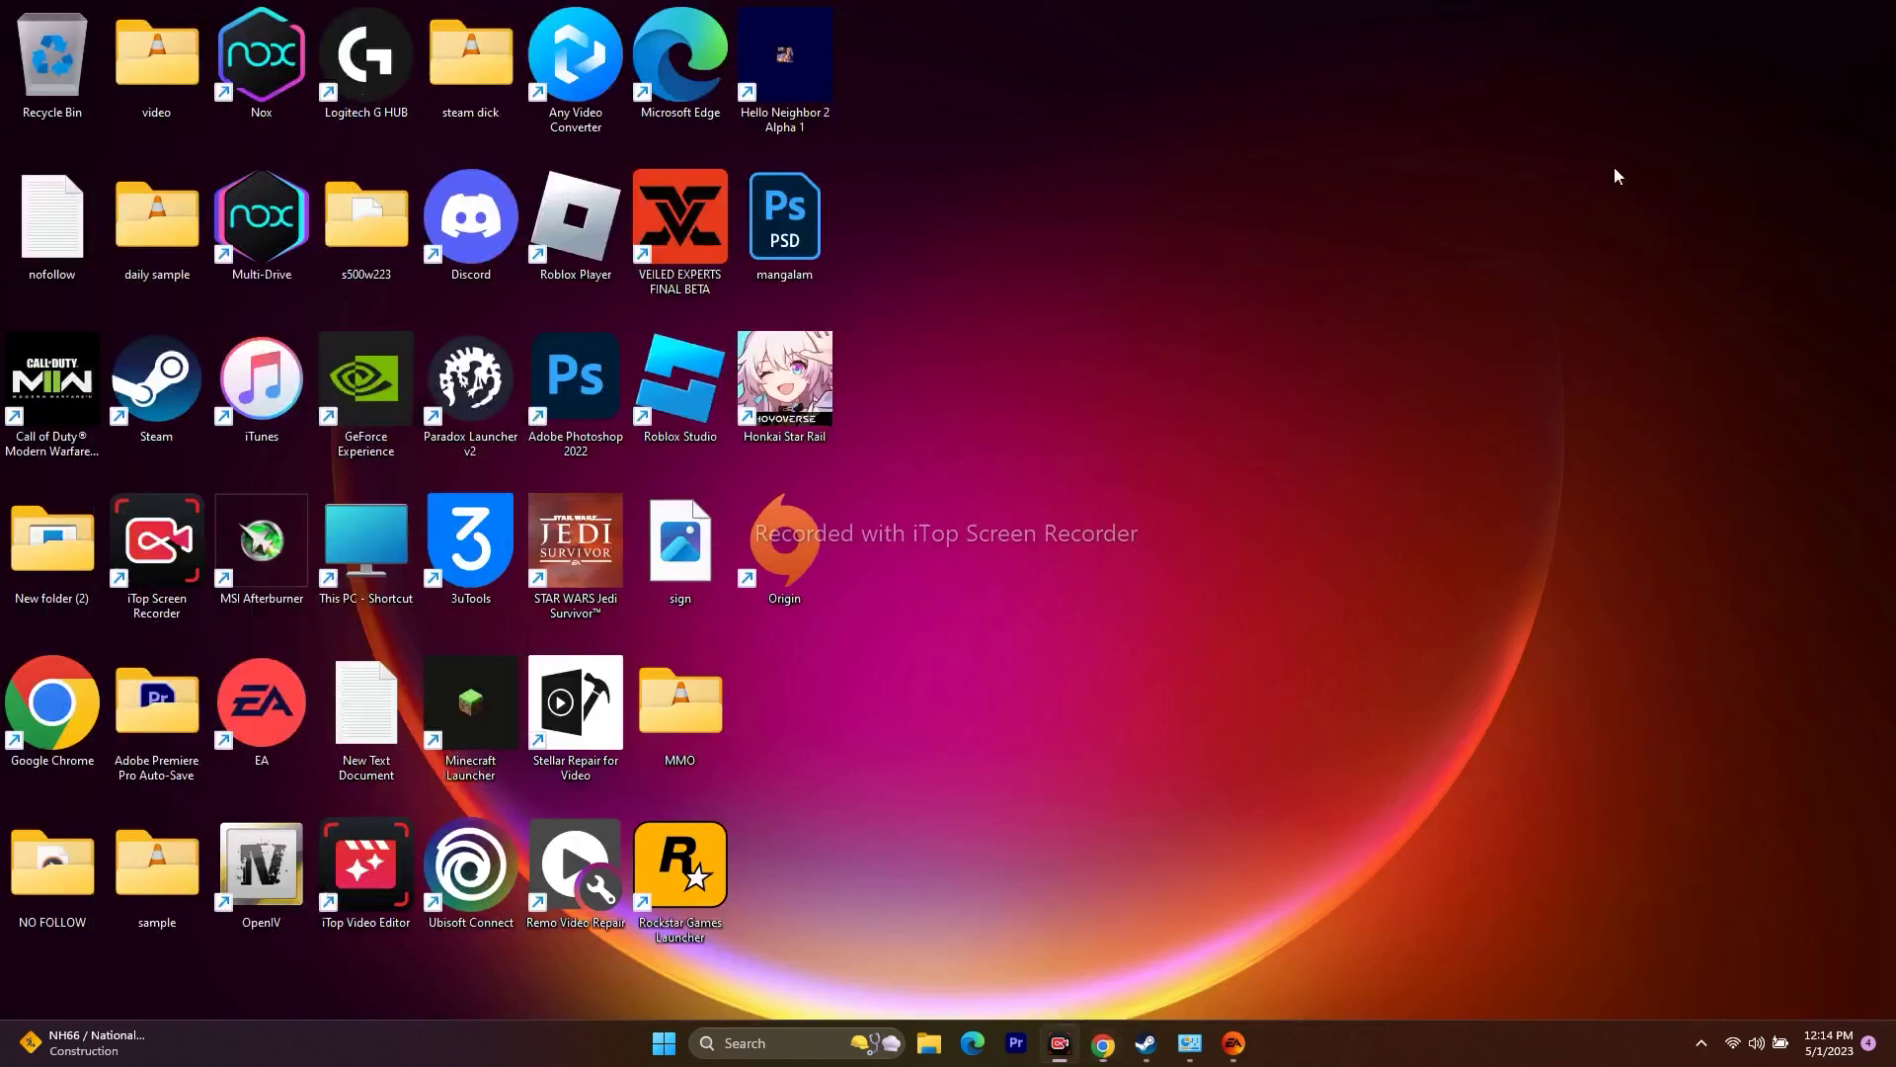
Bring up Steam, switch to the EA app to check its Library page, and return to Steam.
left_click(1145, 1045)
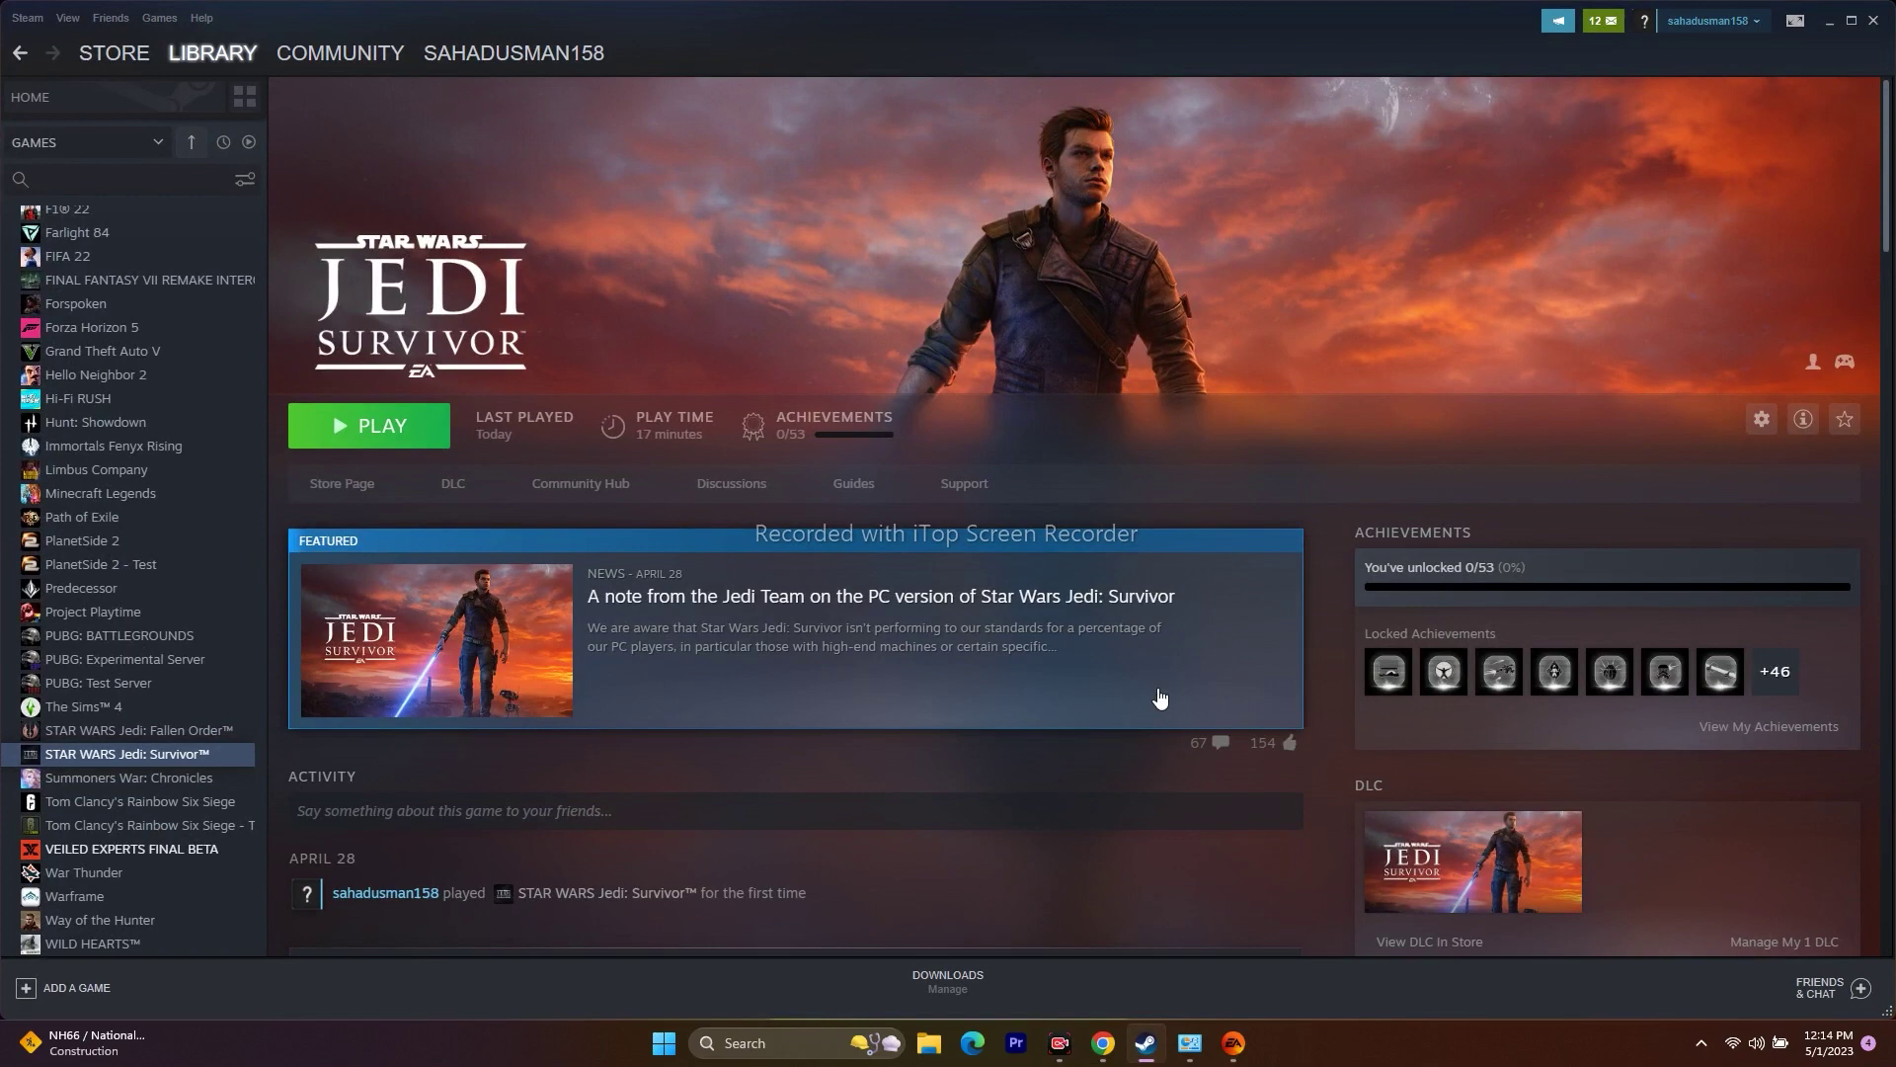
left_click(1233, 1043)
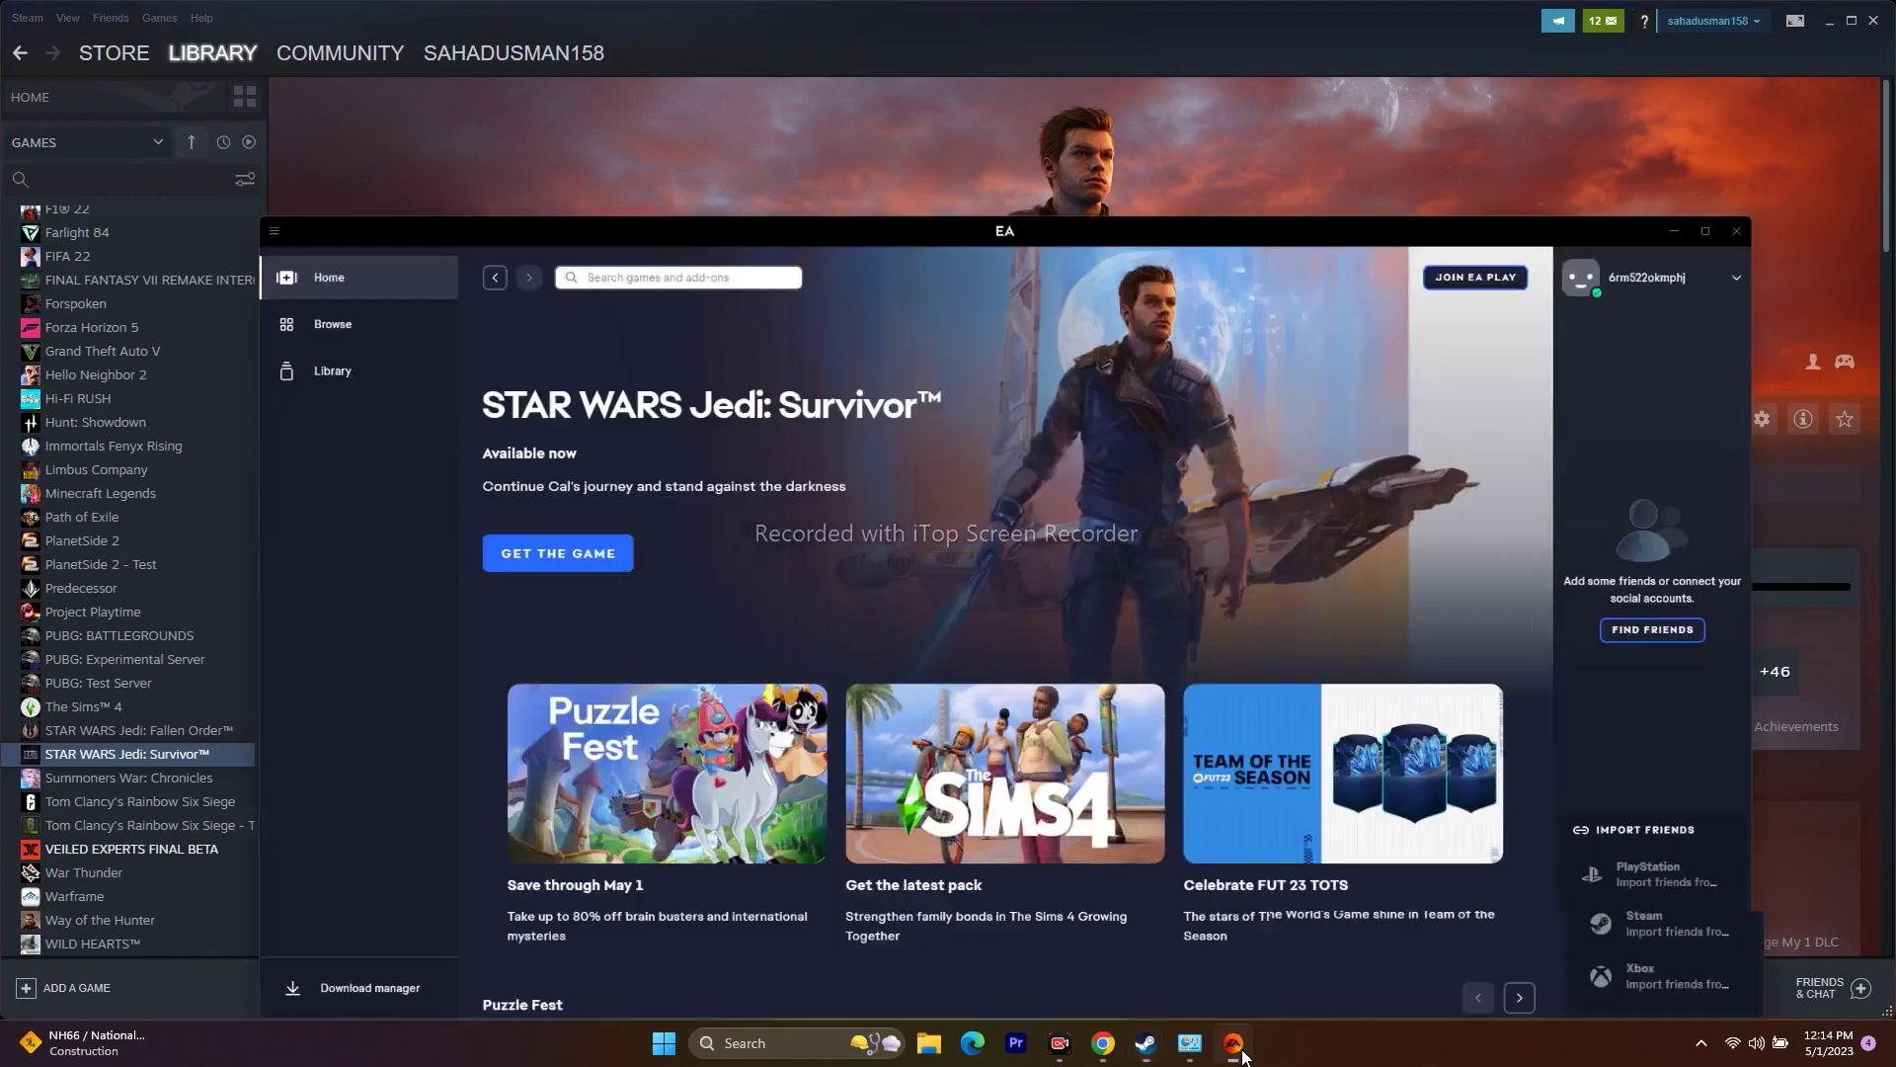
left_click(117, 203)
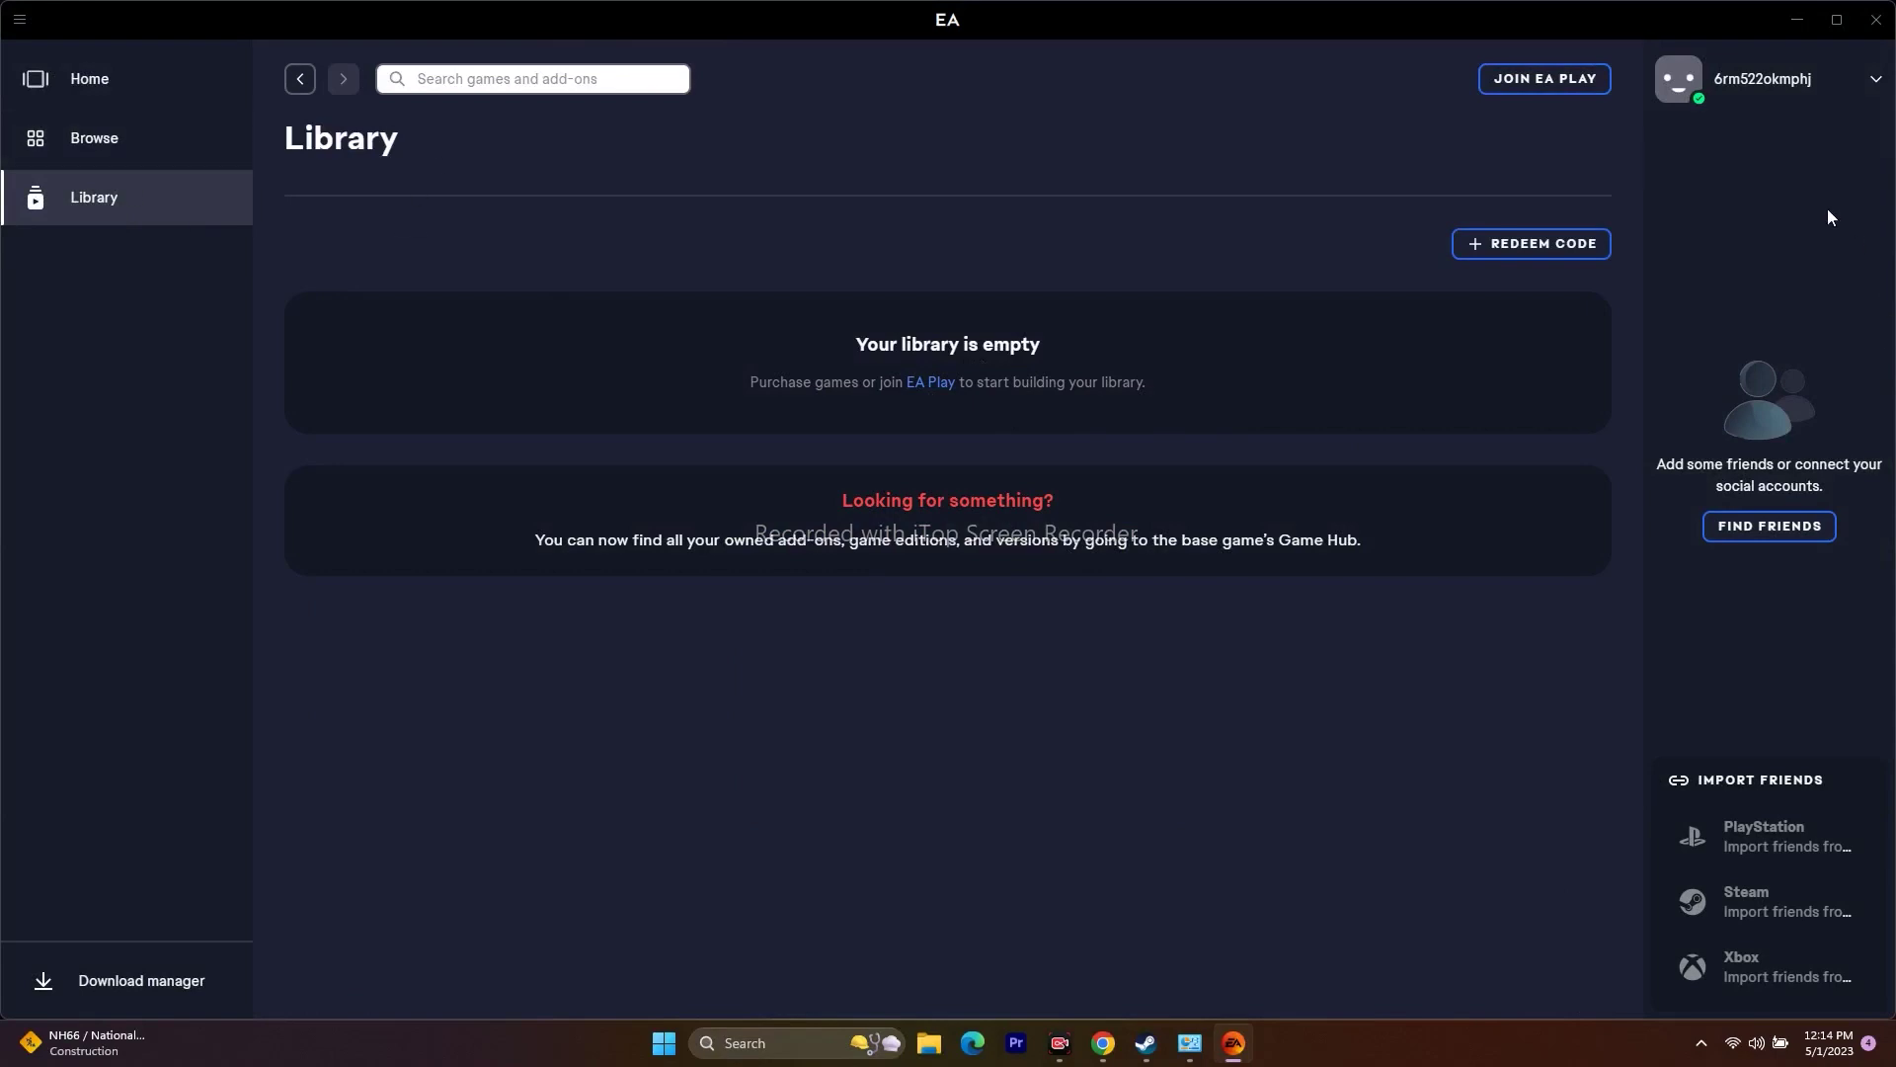
left_click(1791, 21)
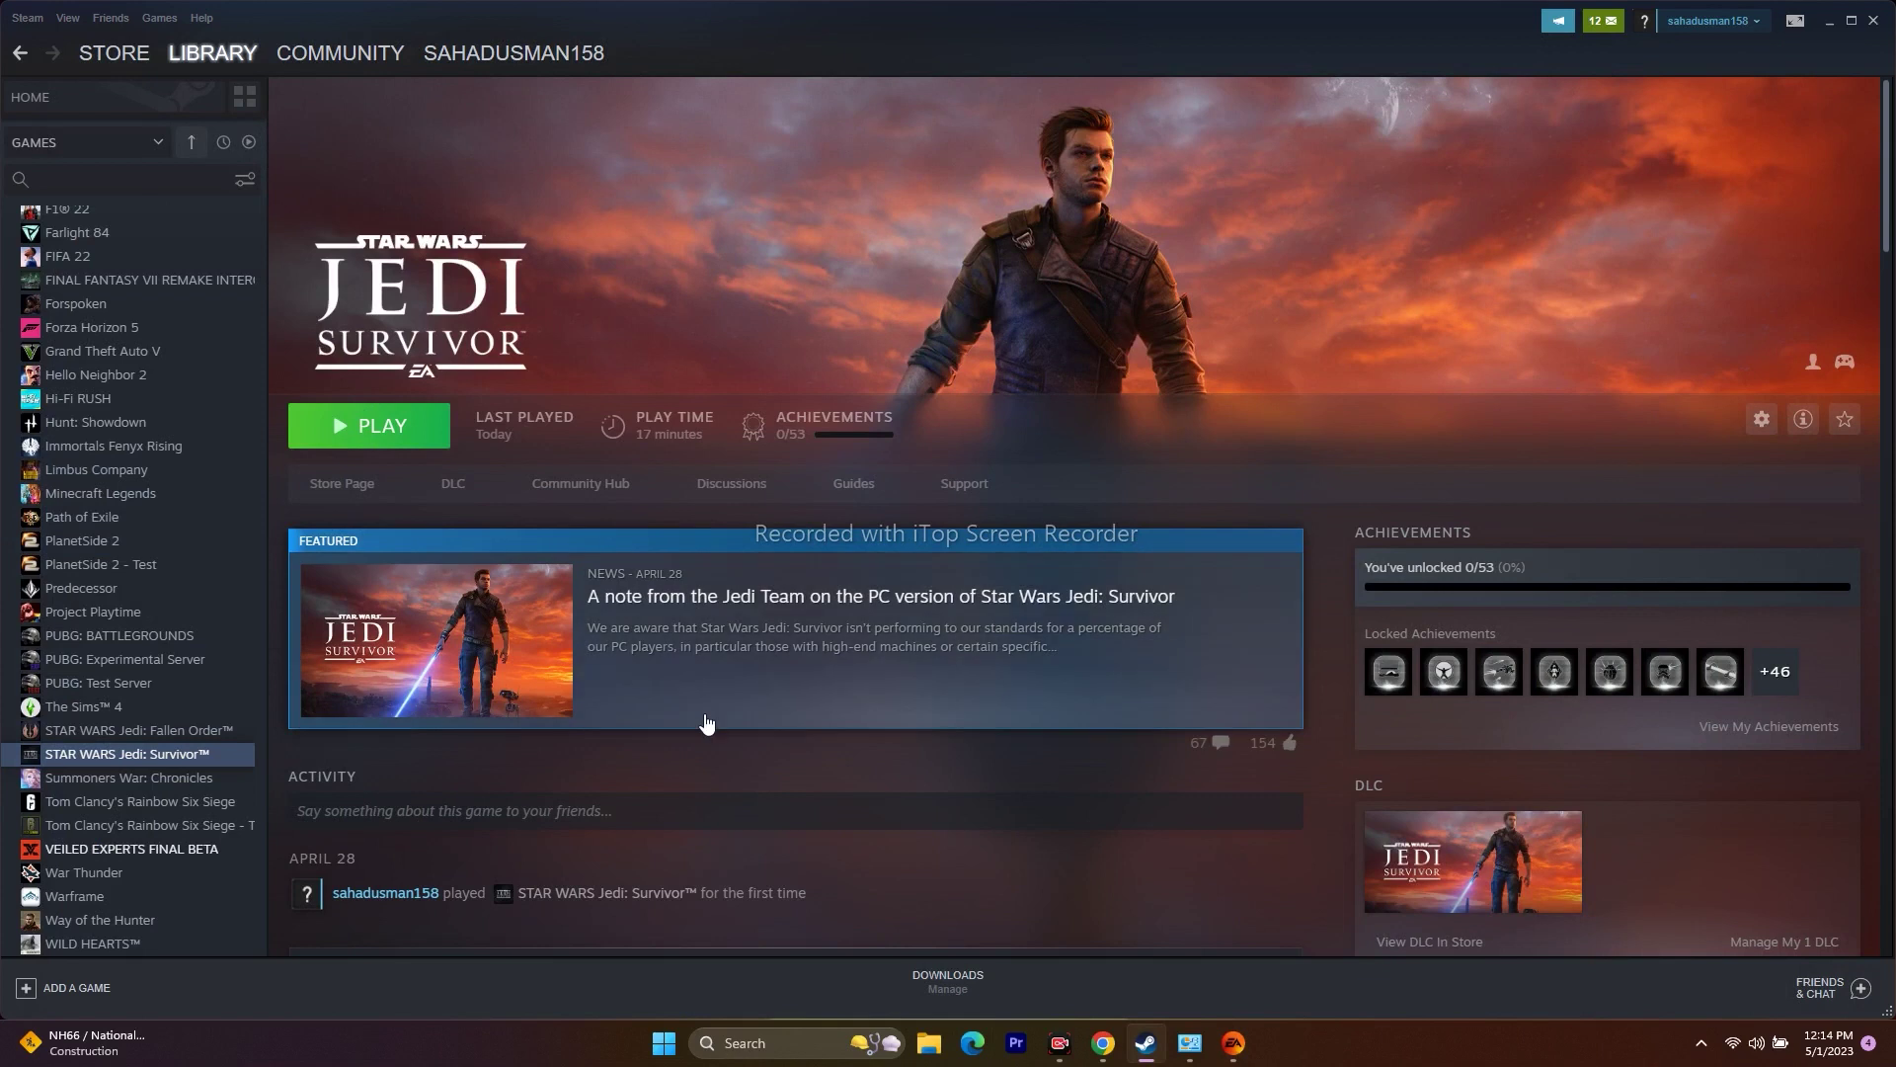
Browse to the installation folder of STAR WARS Jedi: Survivor from its local files properties in Steam.
right_click(216, 755)
left_click(247, 875)
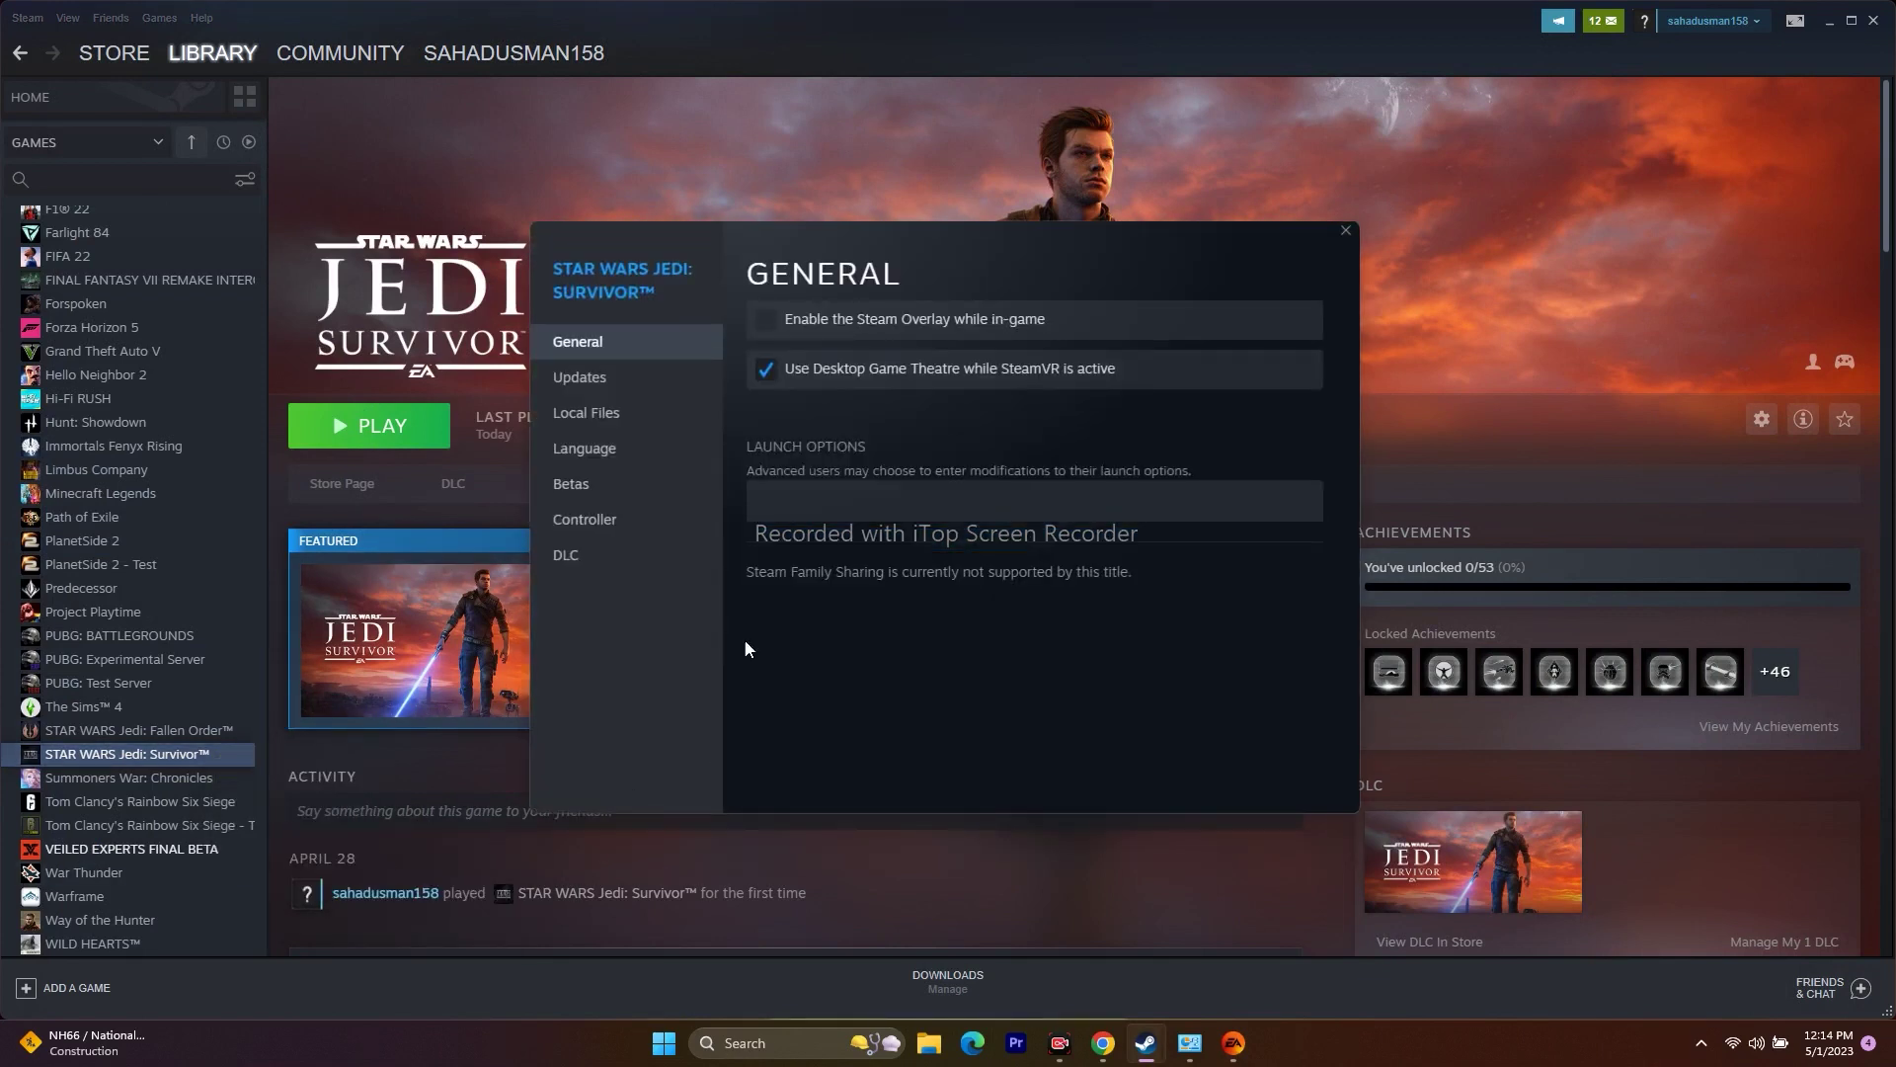
left_click(629, 415)
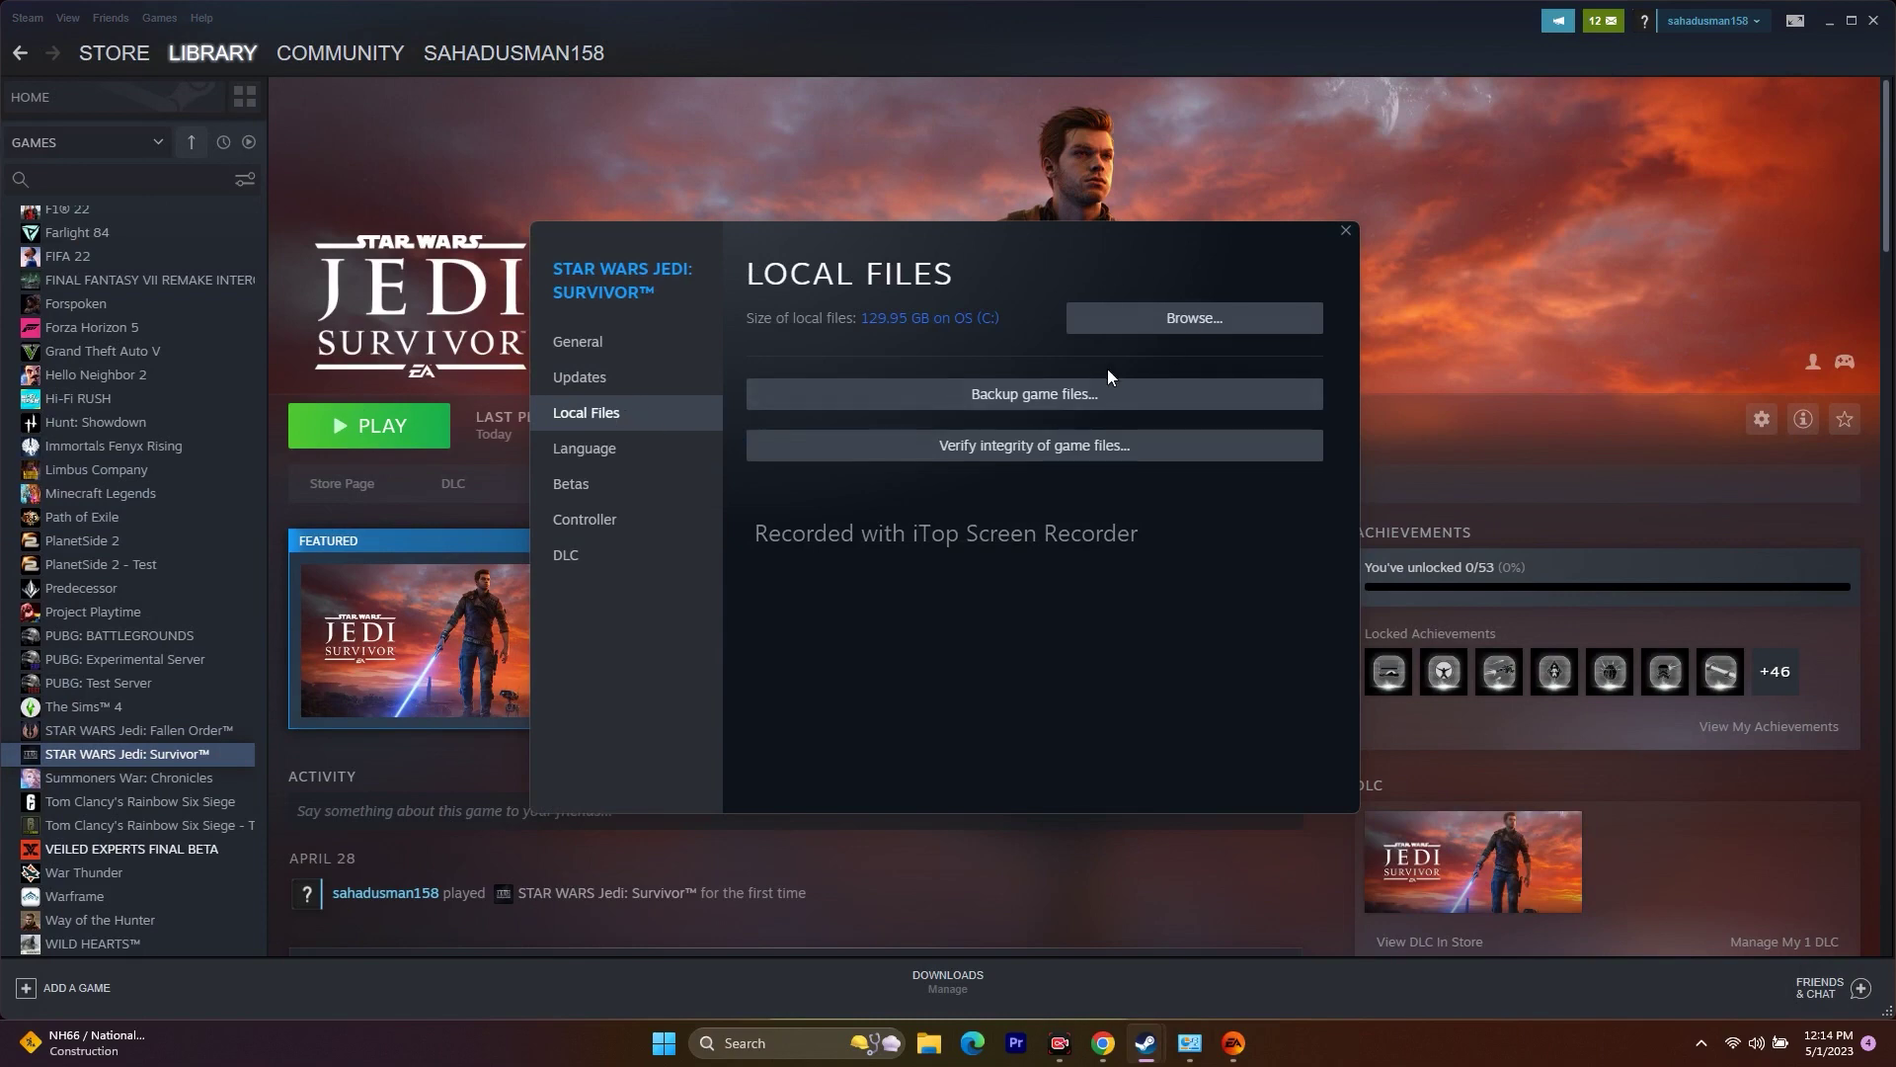
left_click(1195, 318)
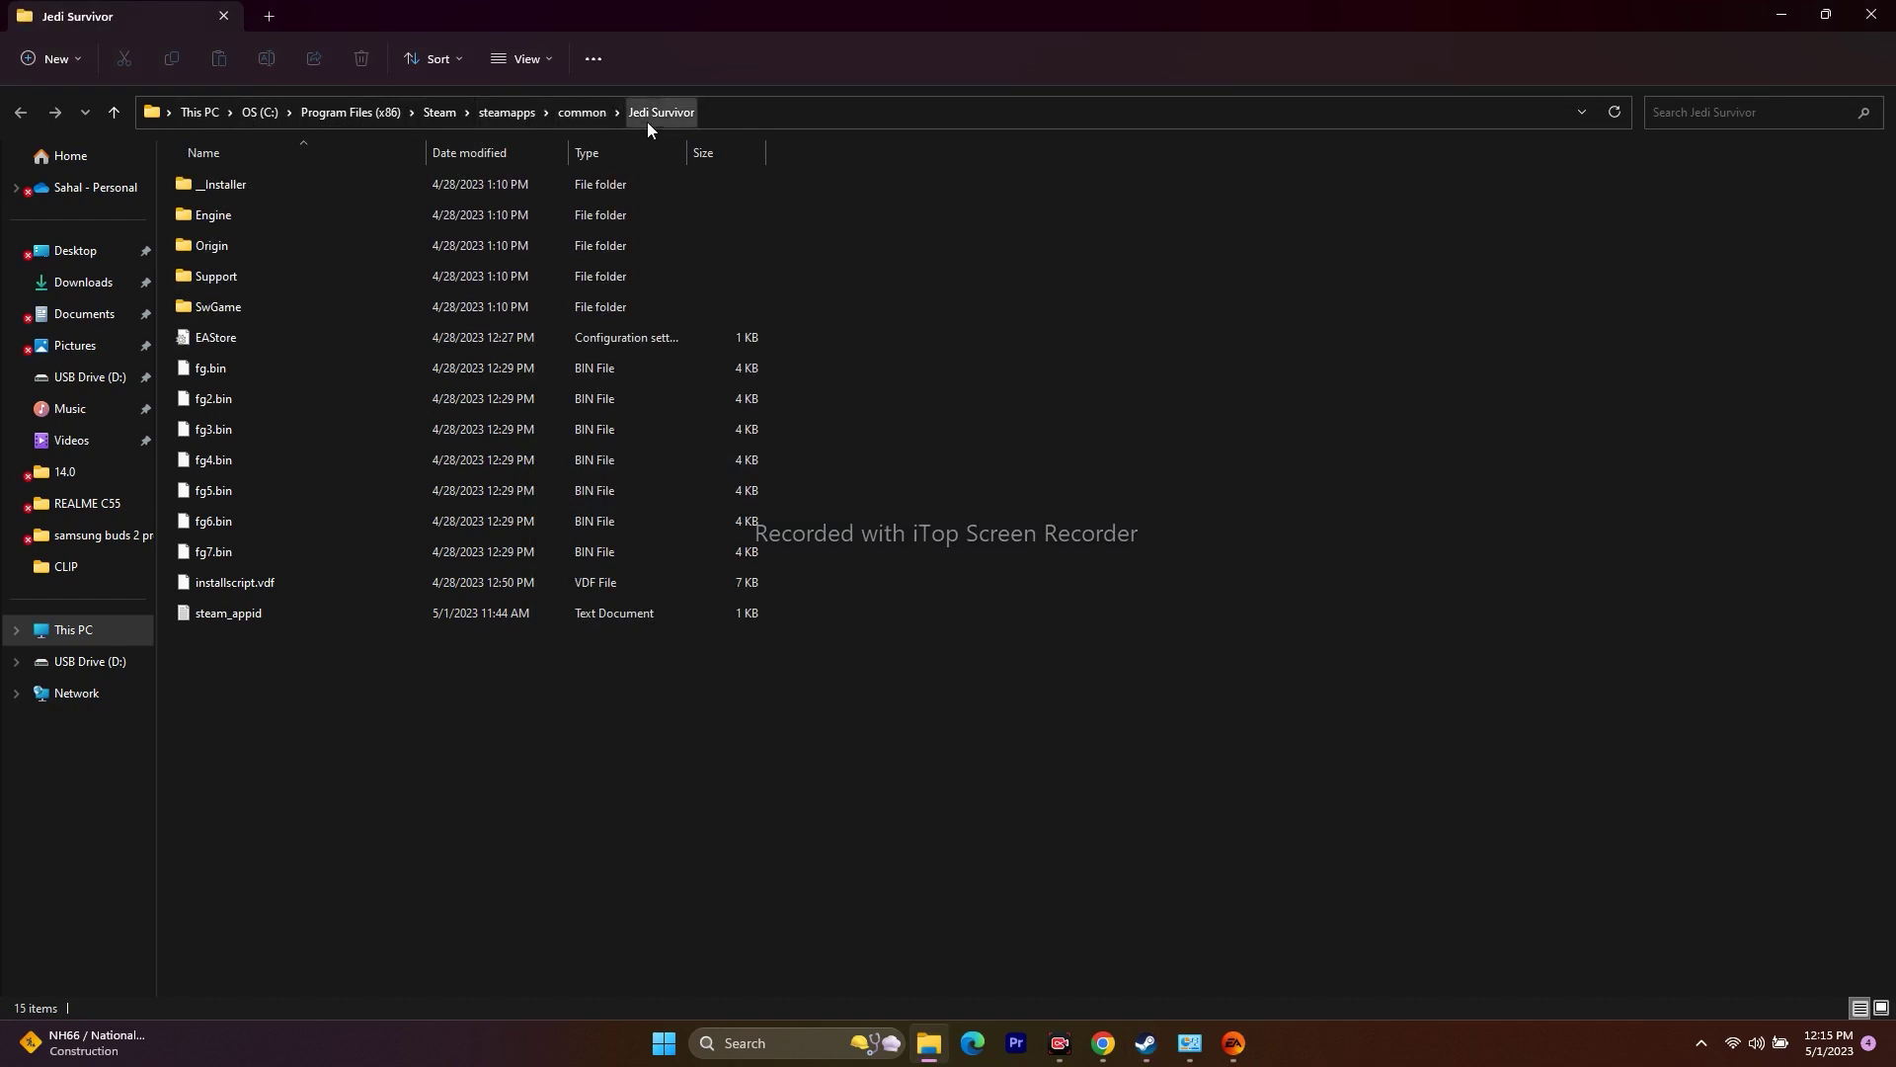
Locate the JediSurvivor application in SwGame > Binaries > Win64, close the folder and game properties, and minimize Steam.
left_click(279, 309)
double_click(277, 306)
double_click(271, 177)
double_click(262, 188)
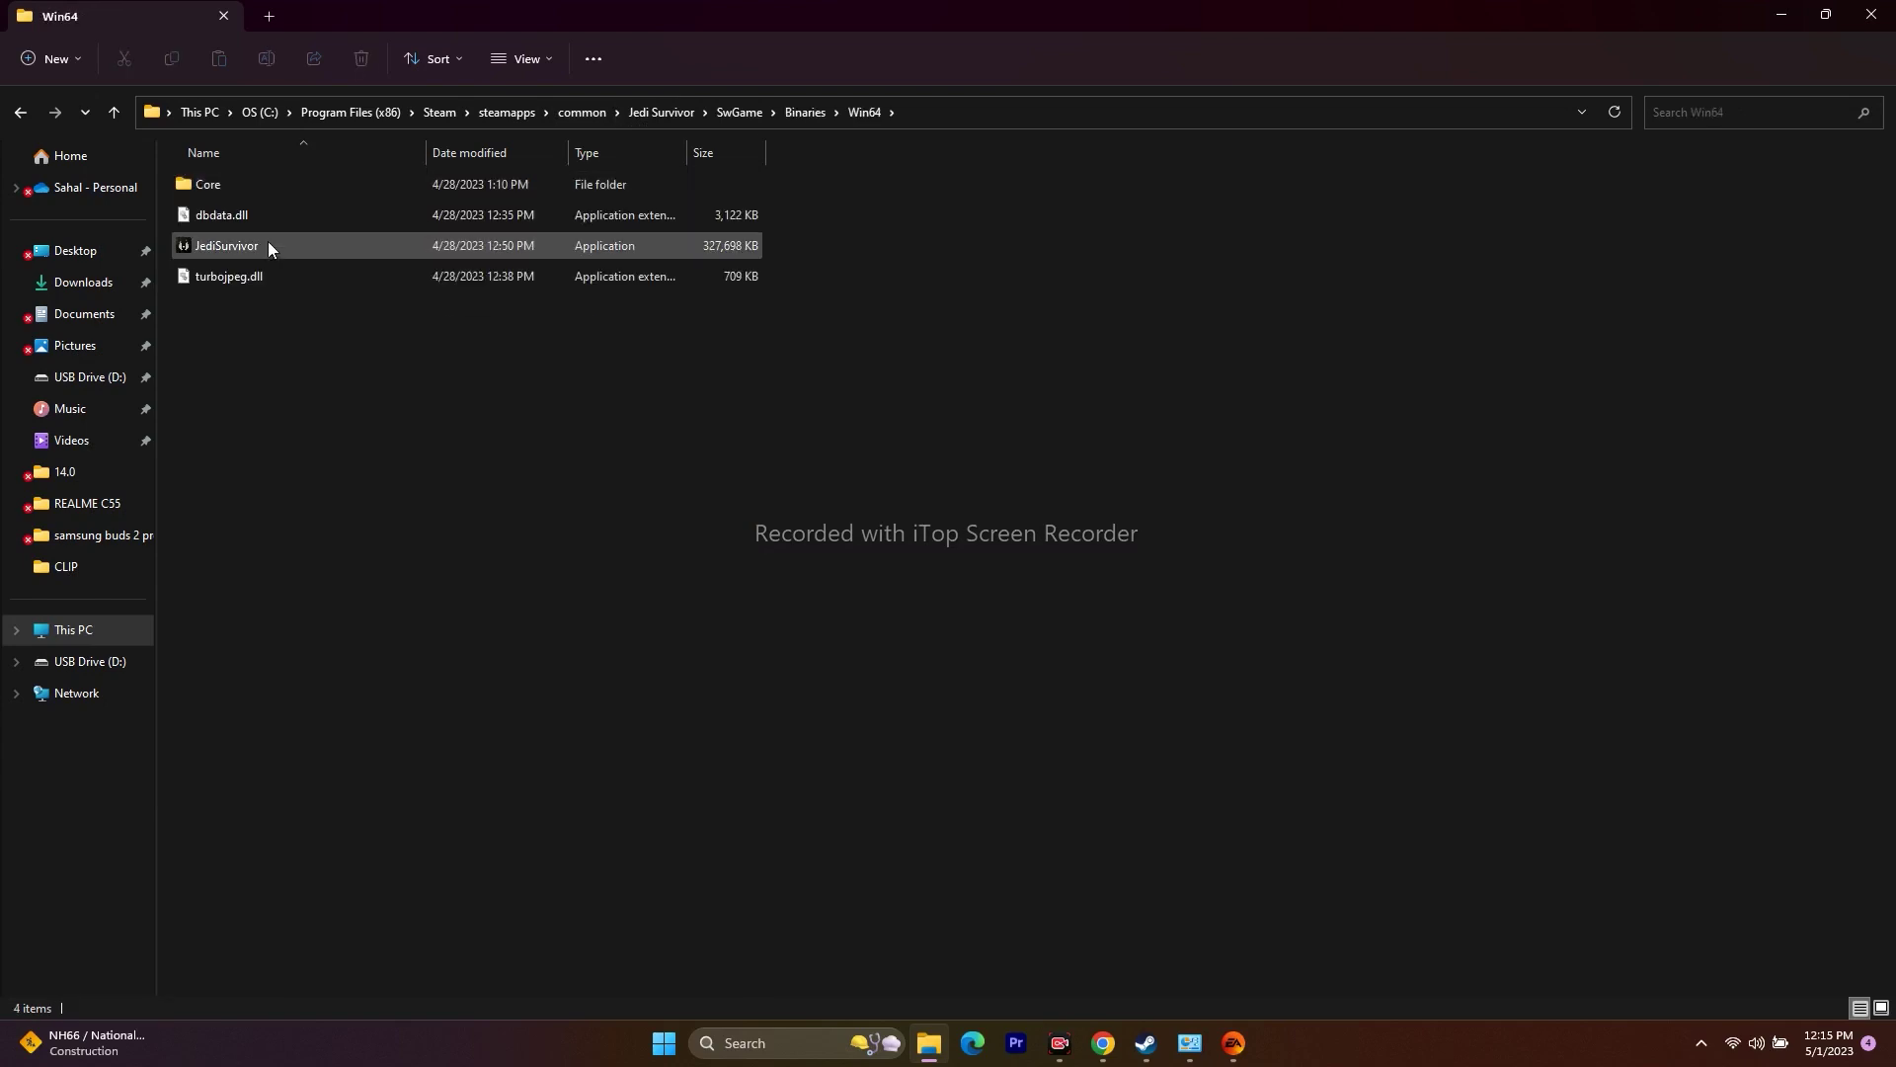
left_click(269, 245)
mouse_move(414, 247)
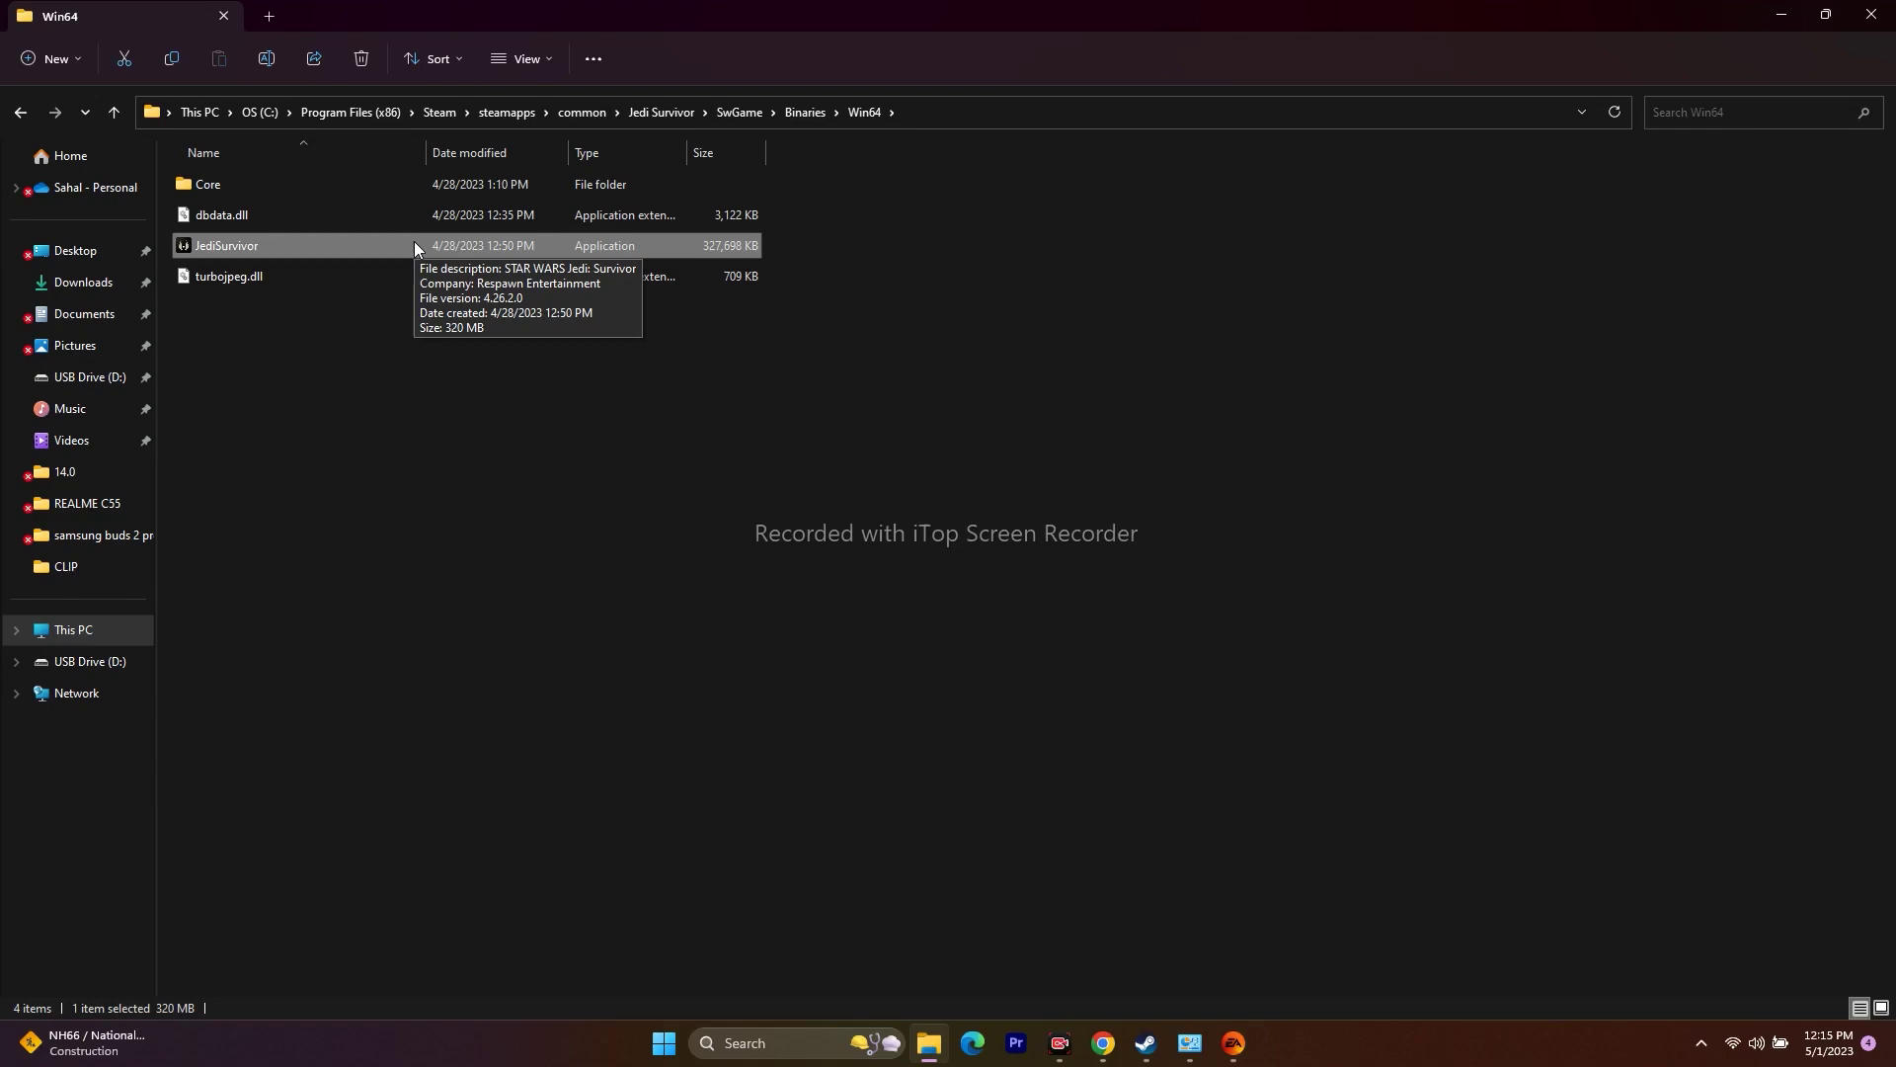
left_click(1870, 14)
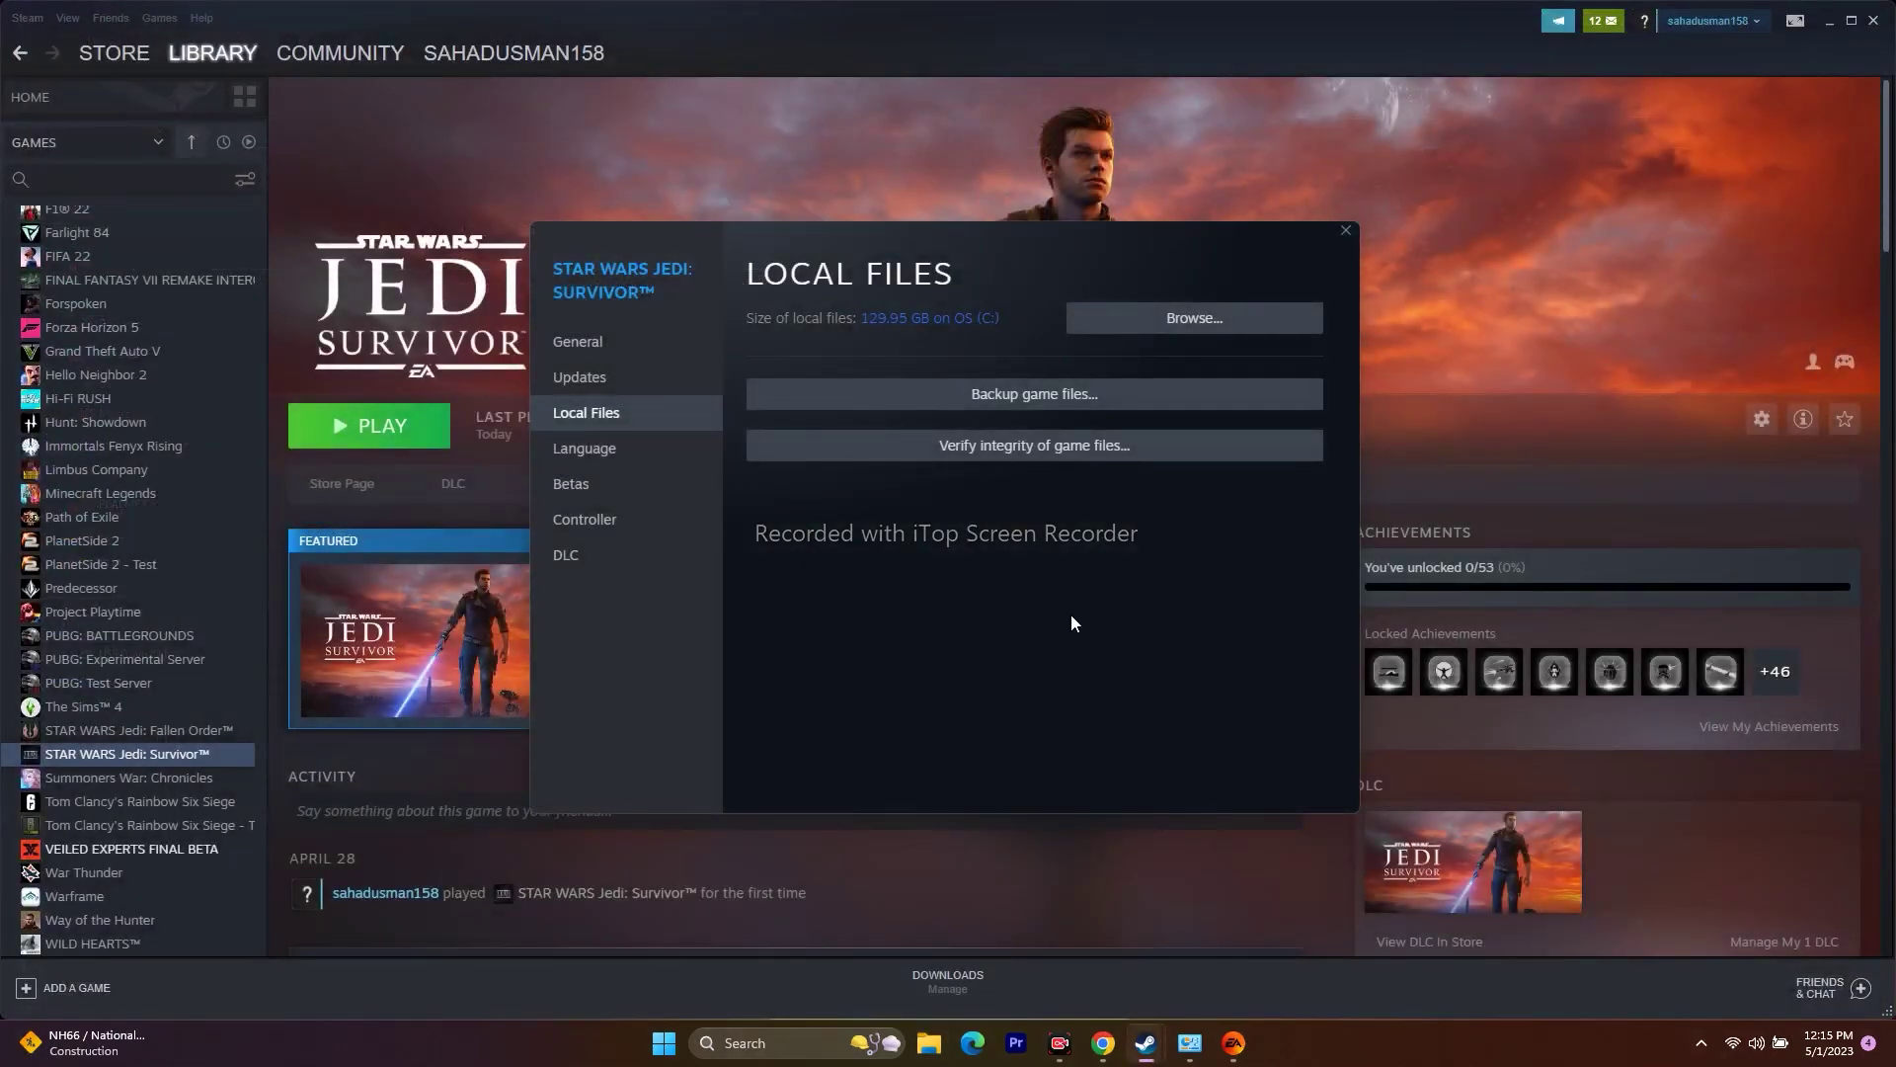
left_click(1347, 230)
left_click(1830, 16)
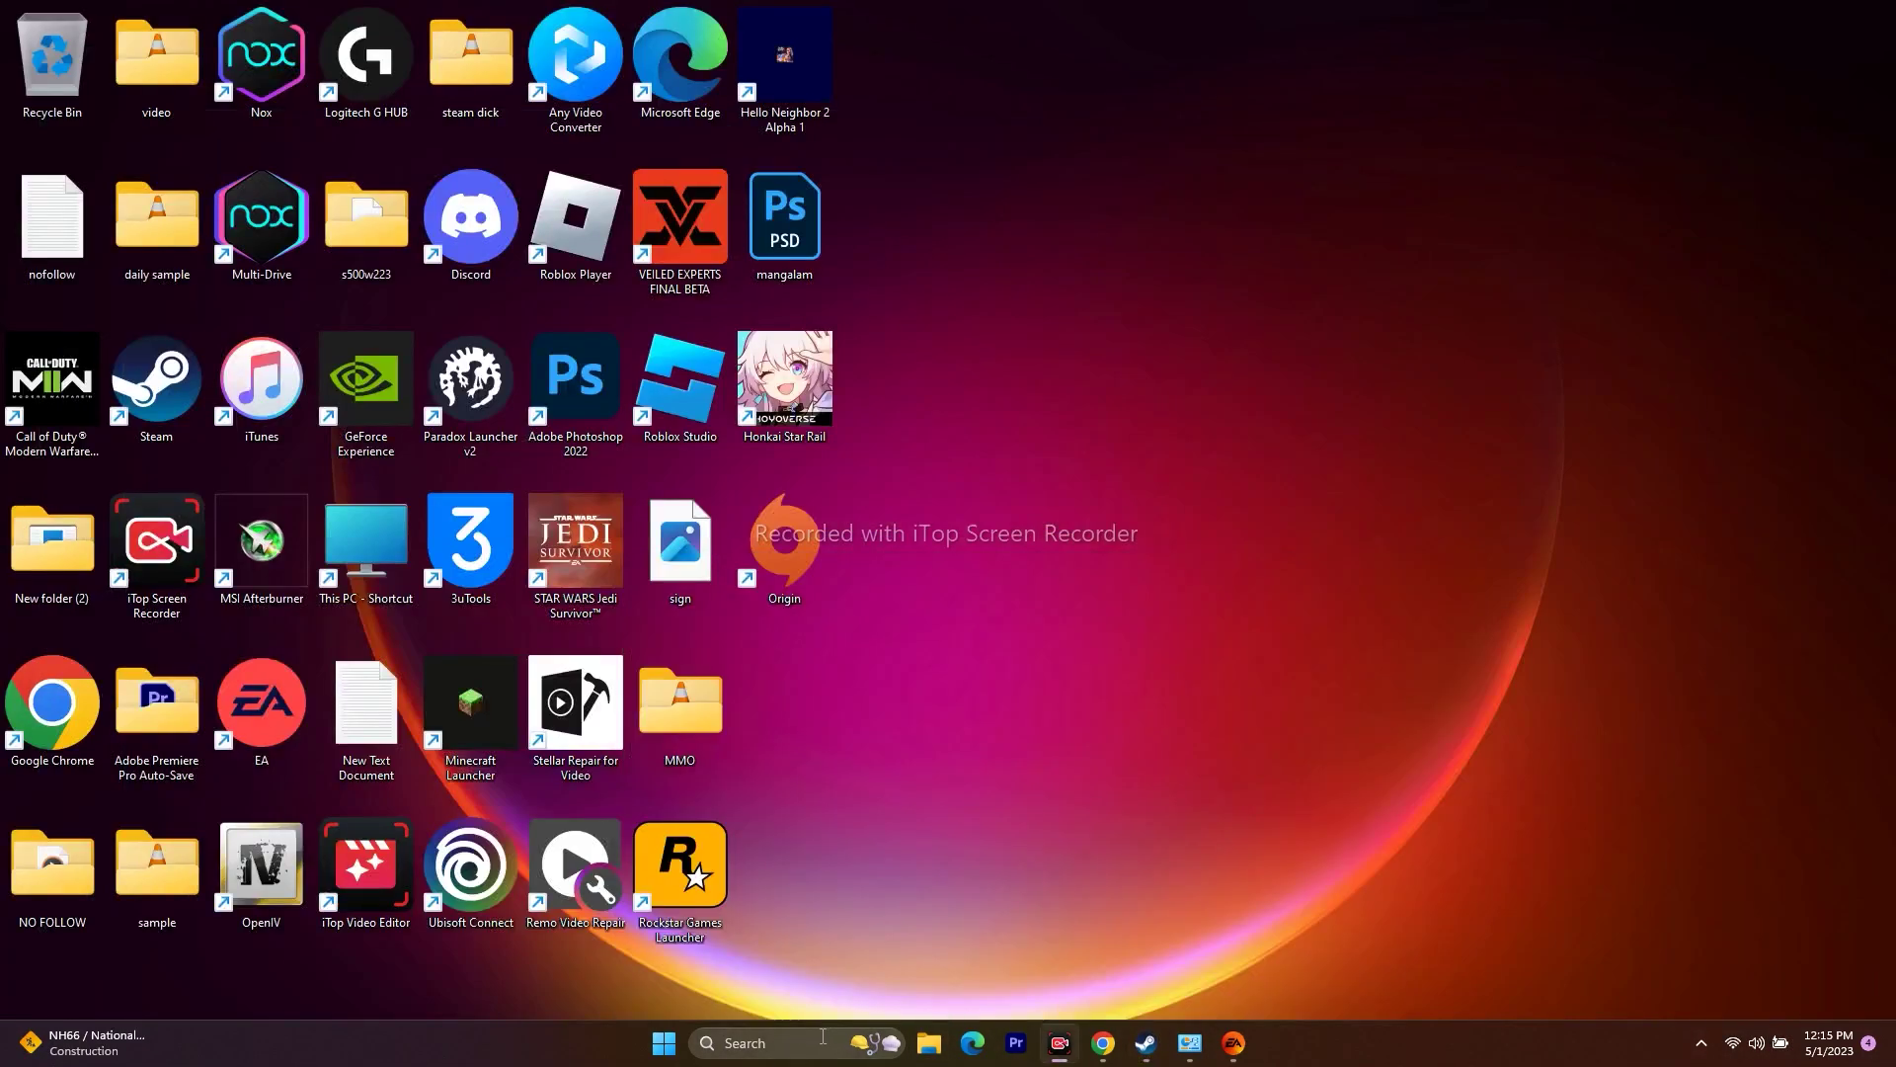
Open the file location of the EA app from the recent apps in Windows Search.
left_click(744, 1043)
right_click(824, 466)
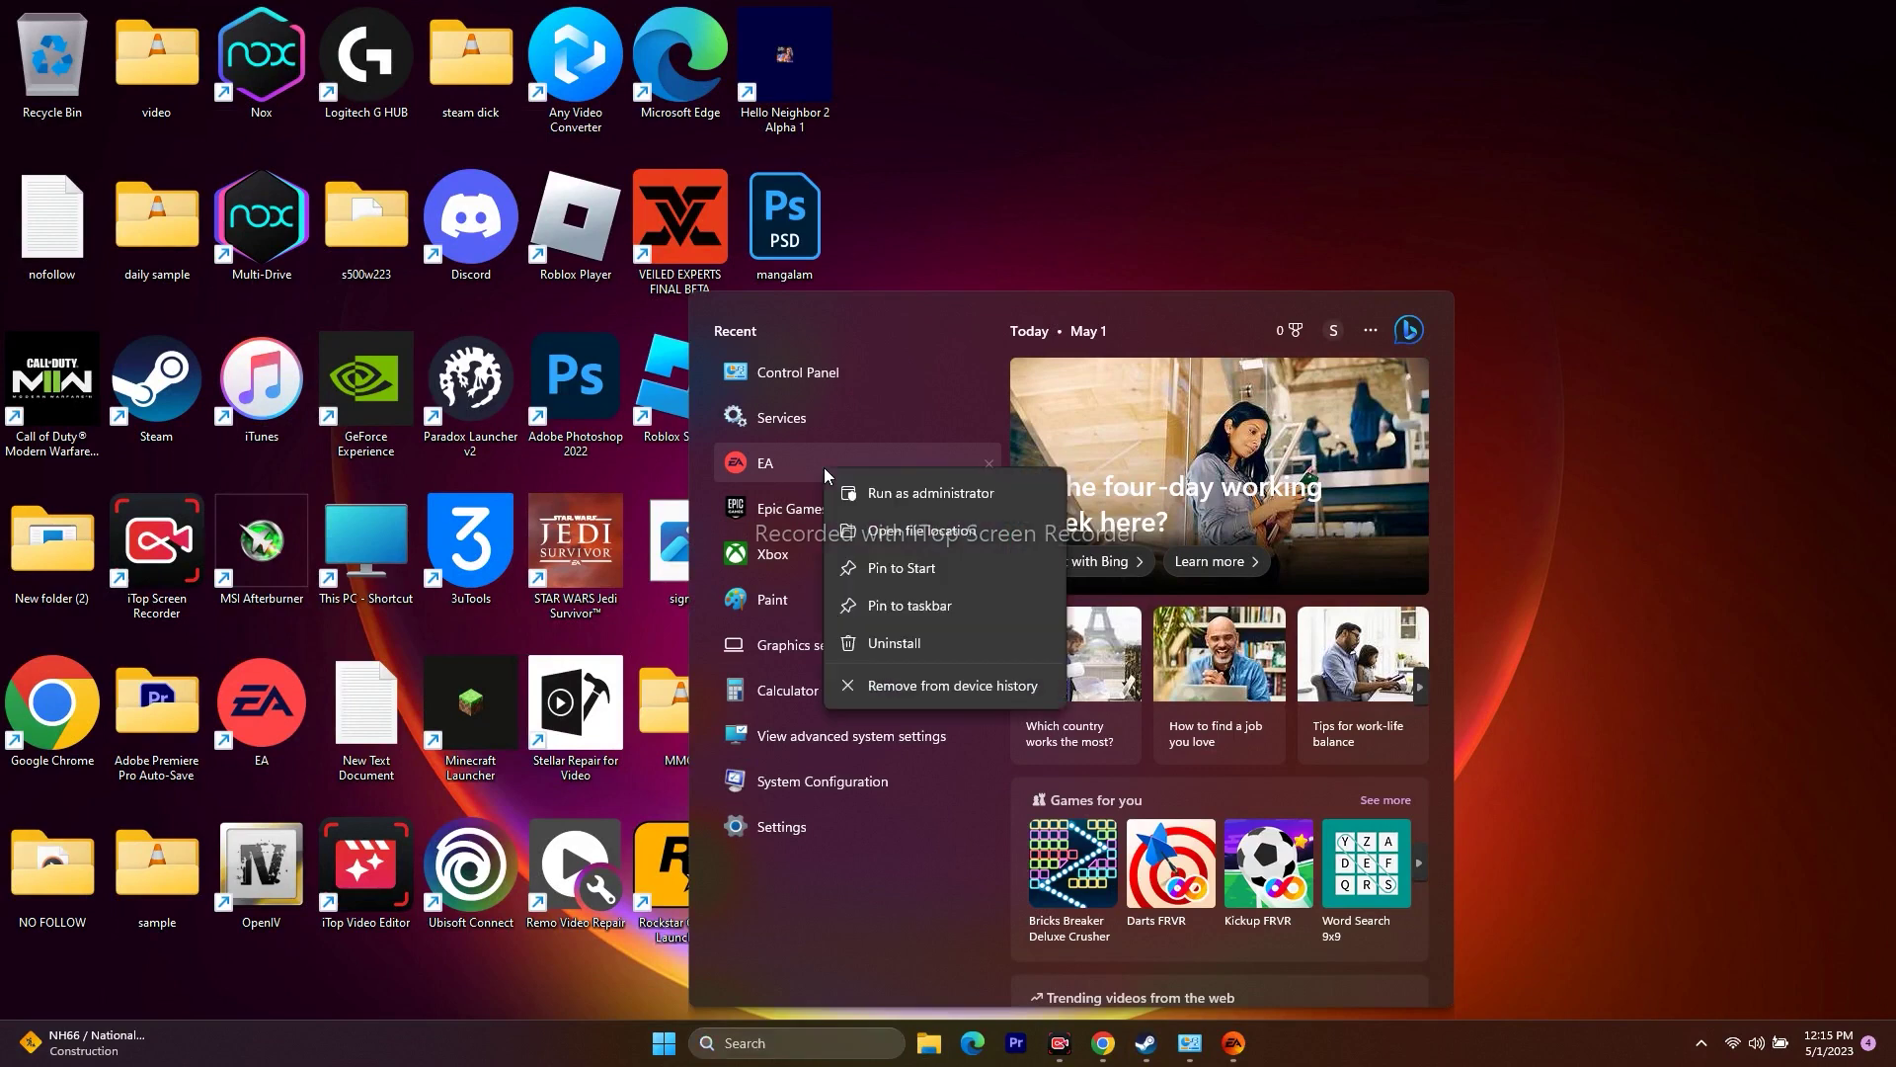
left_click(893, 525)
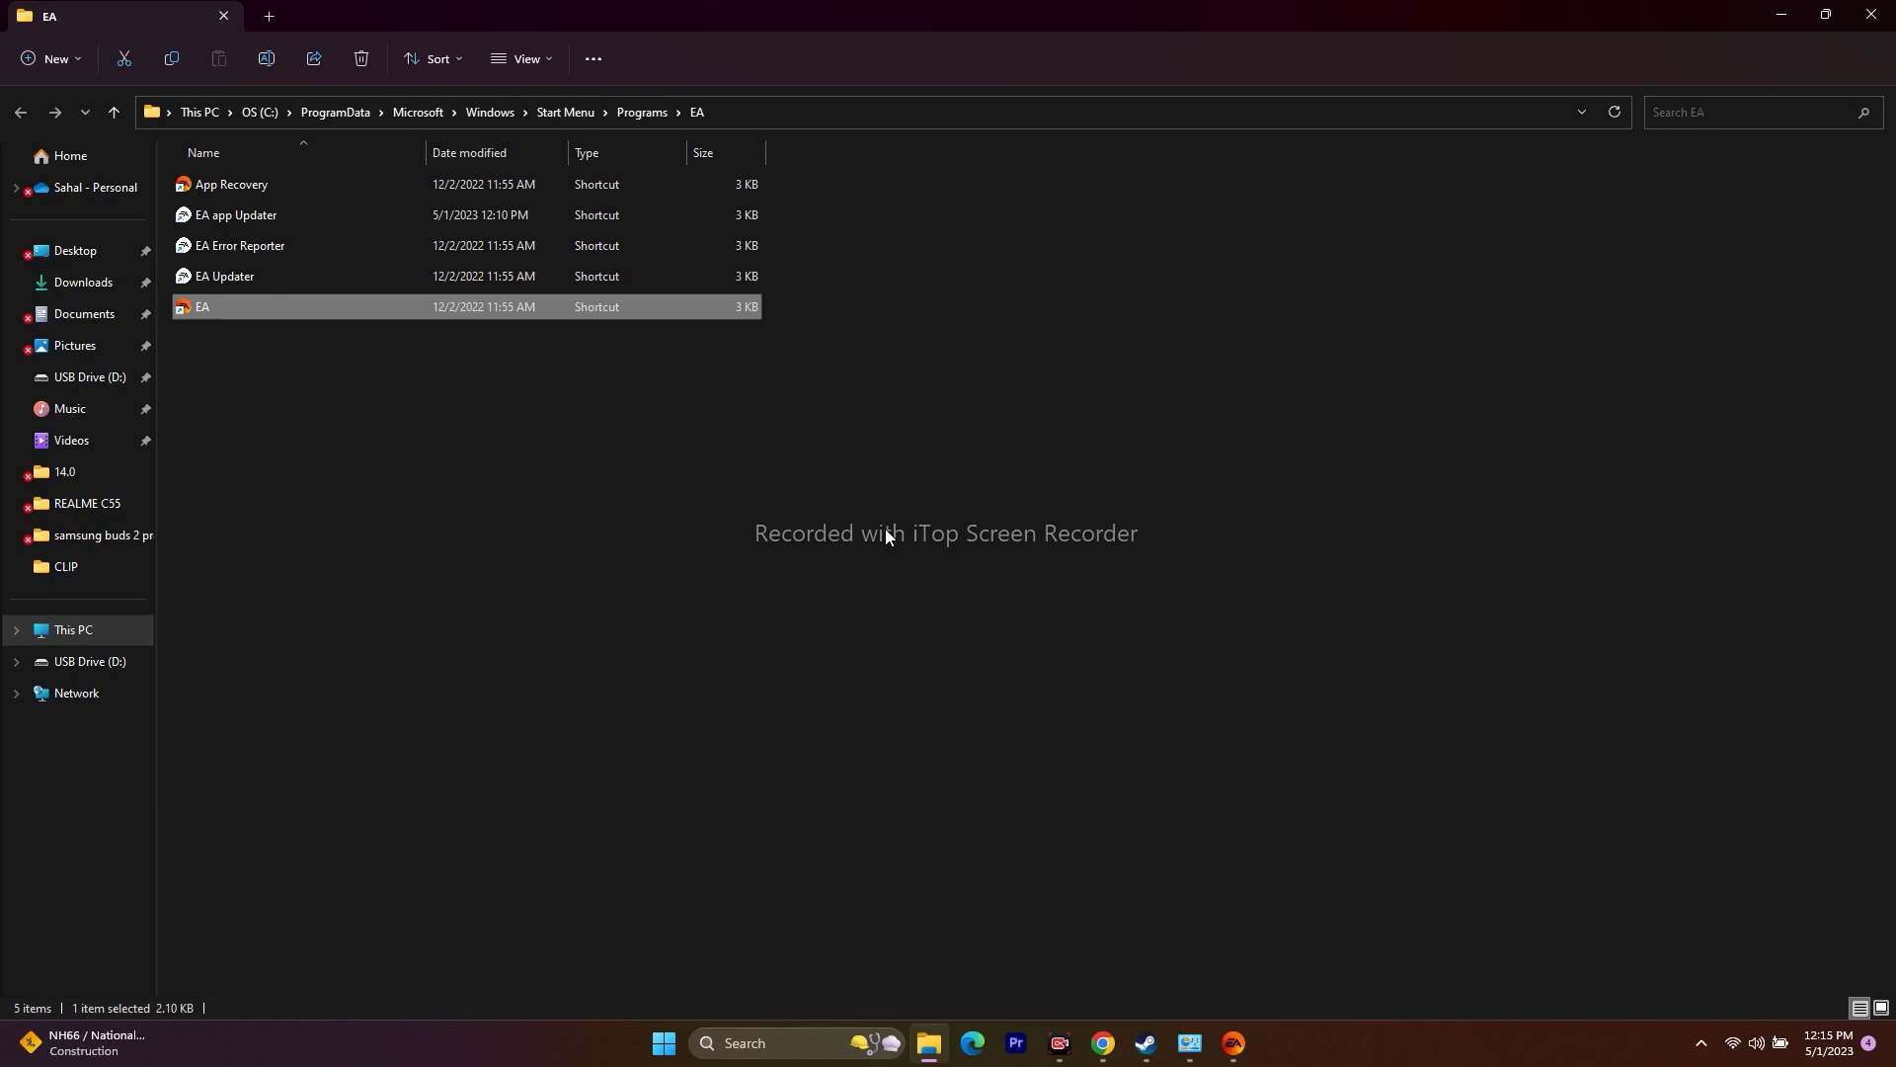
Set the EA shortcut to run as an administrator in its compatibility properties, apply the setting and close the EA folder.
right_click(255, 304)
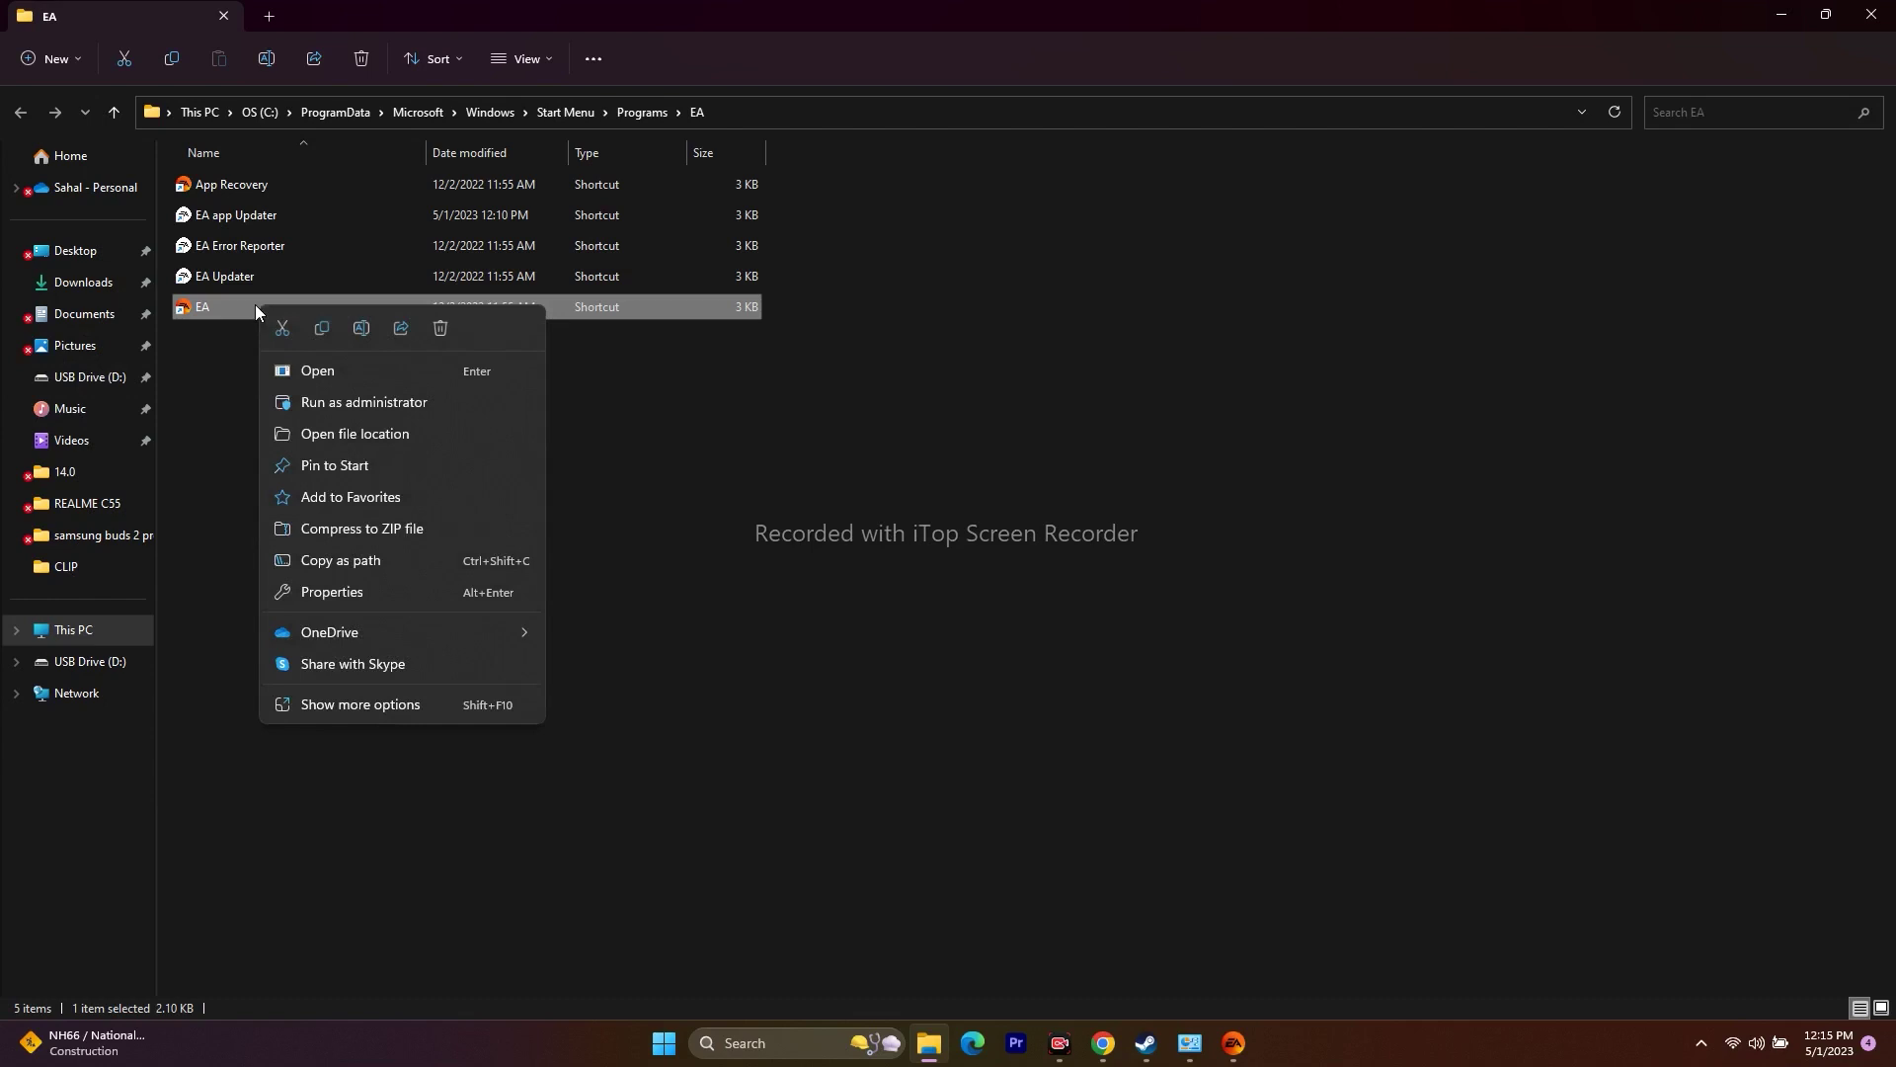
left_click(357, 710)
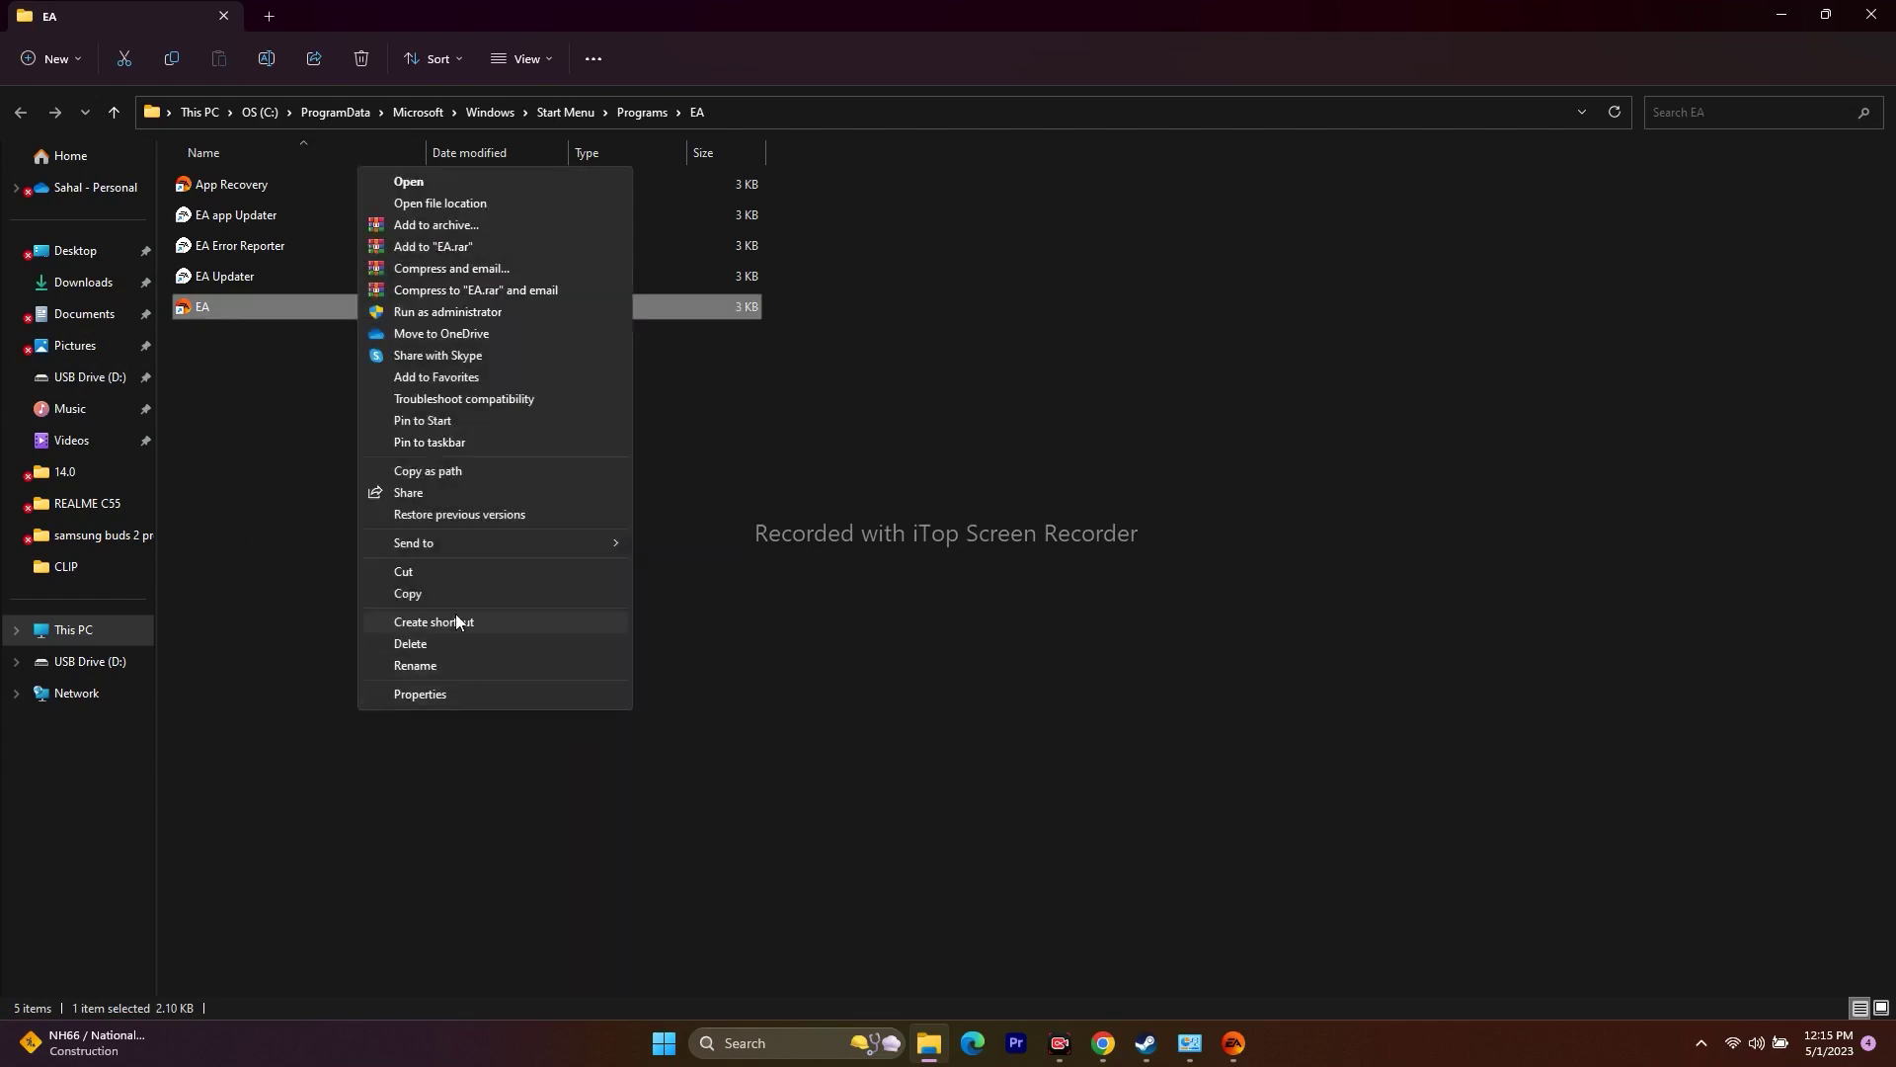
left_click(453, 693)
left_click(625, 522)
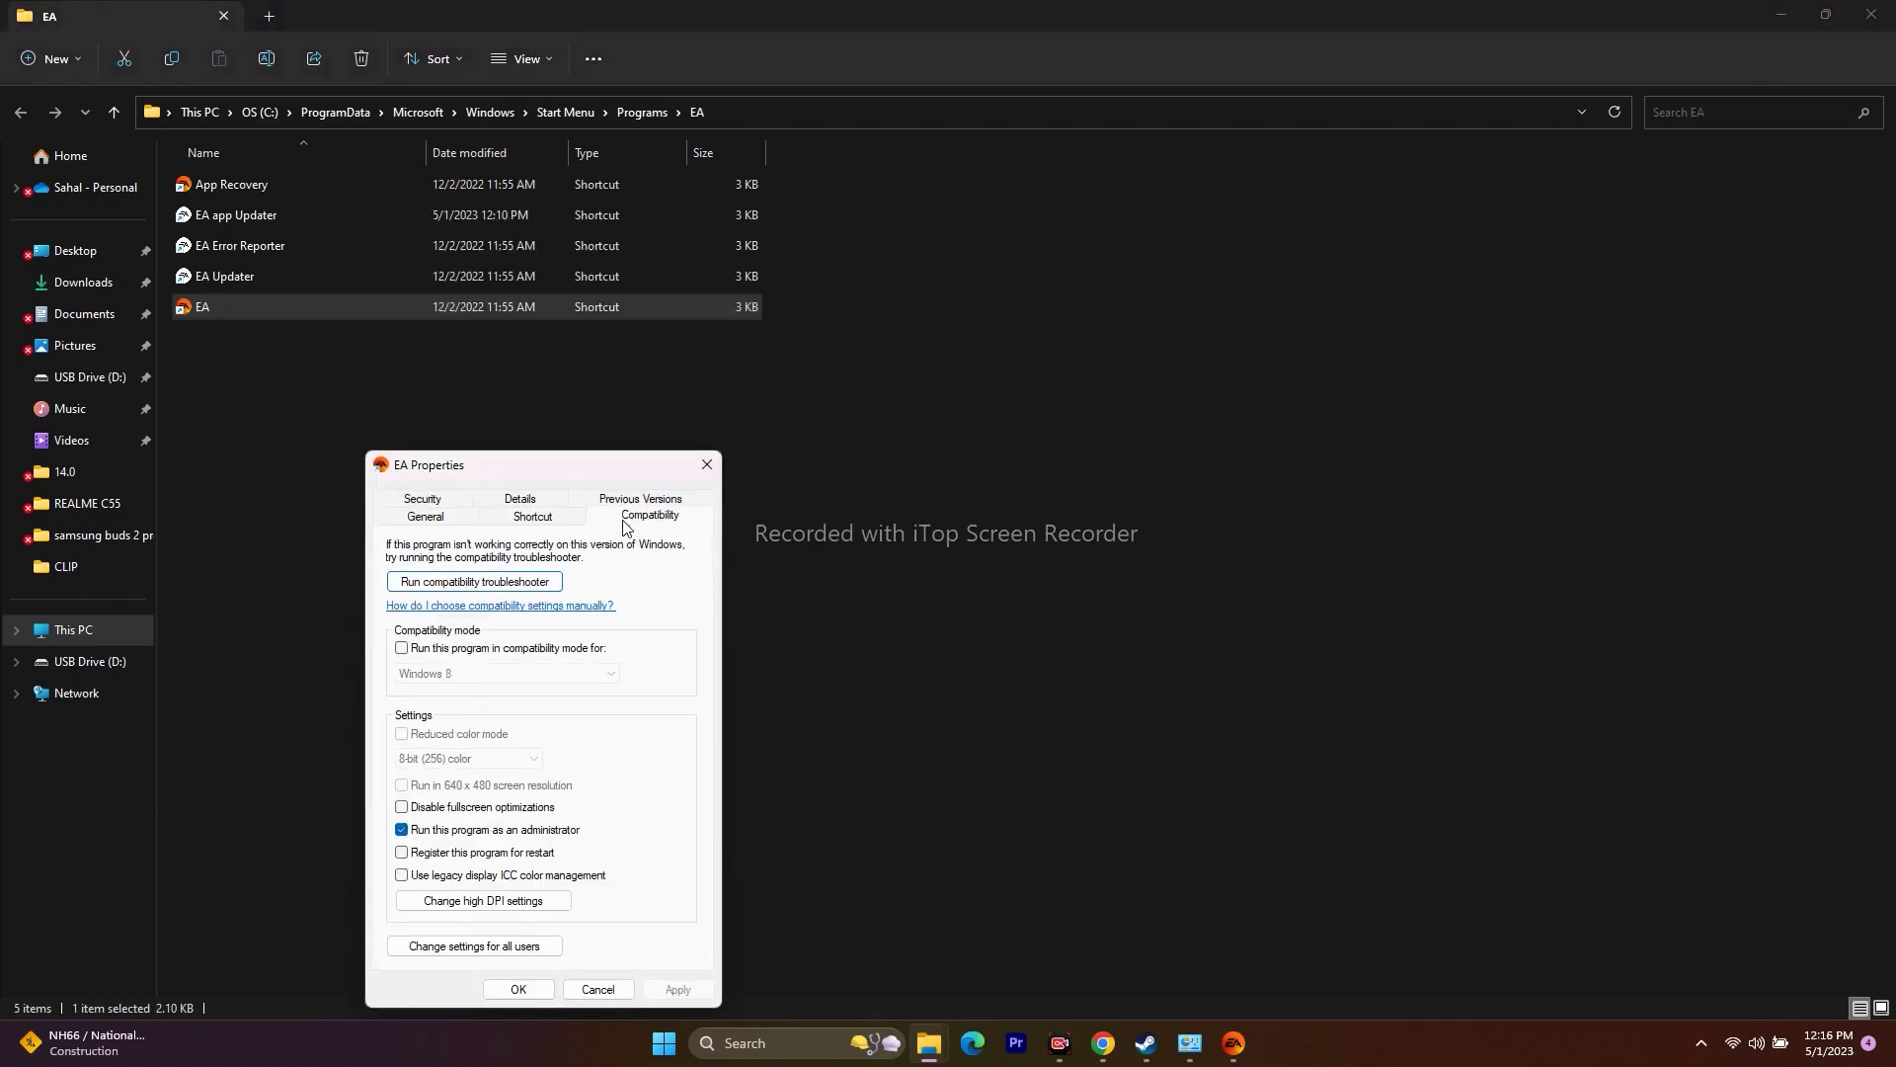
left_click(402, 829)
left_click(503, 836)
left_click(678, 989)
left_click(518, 988)
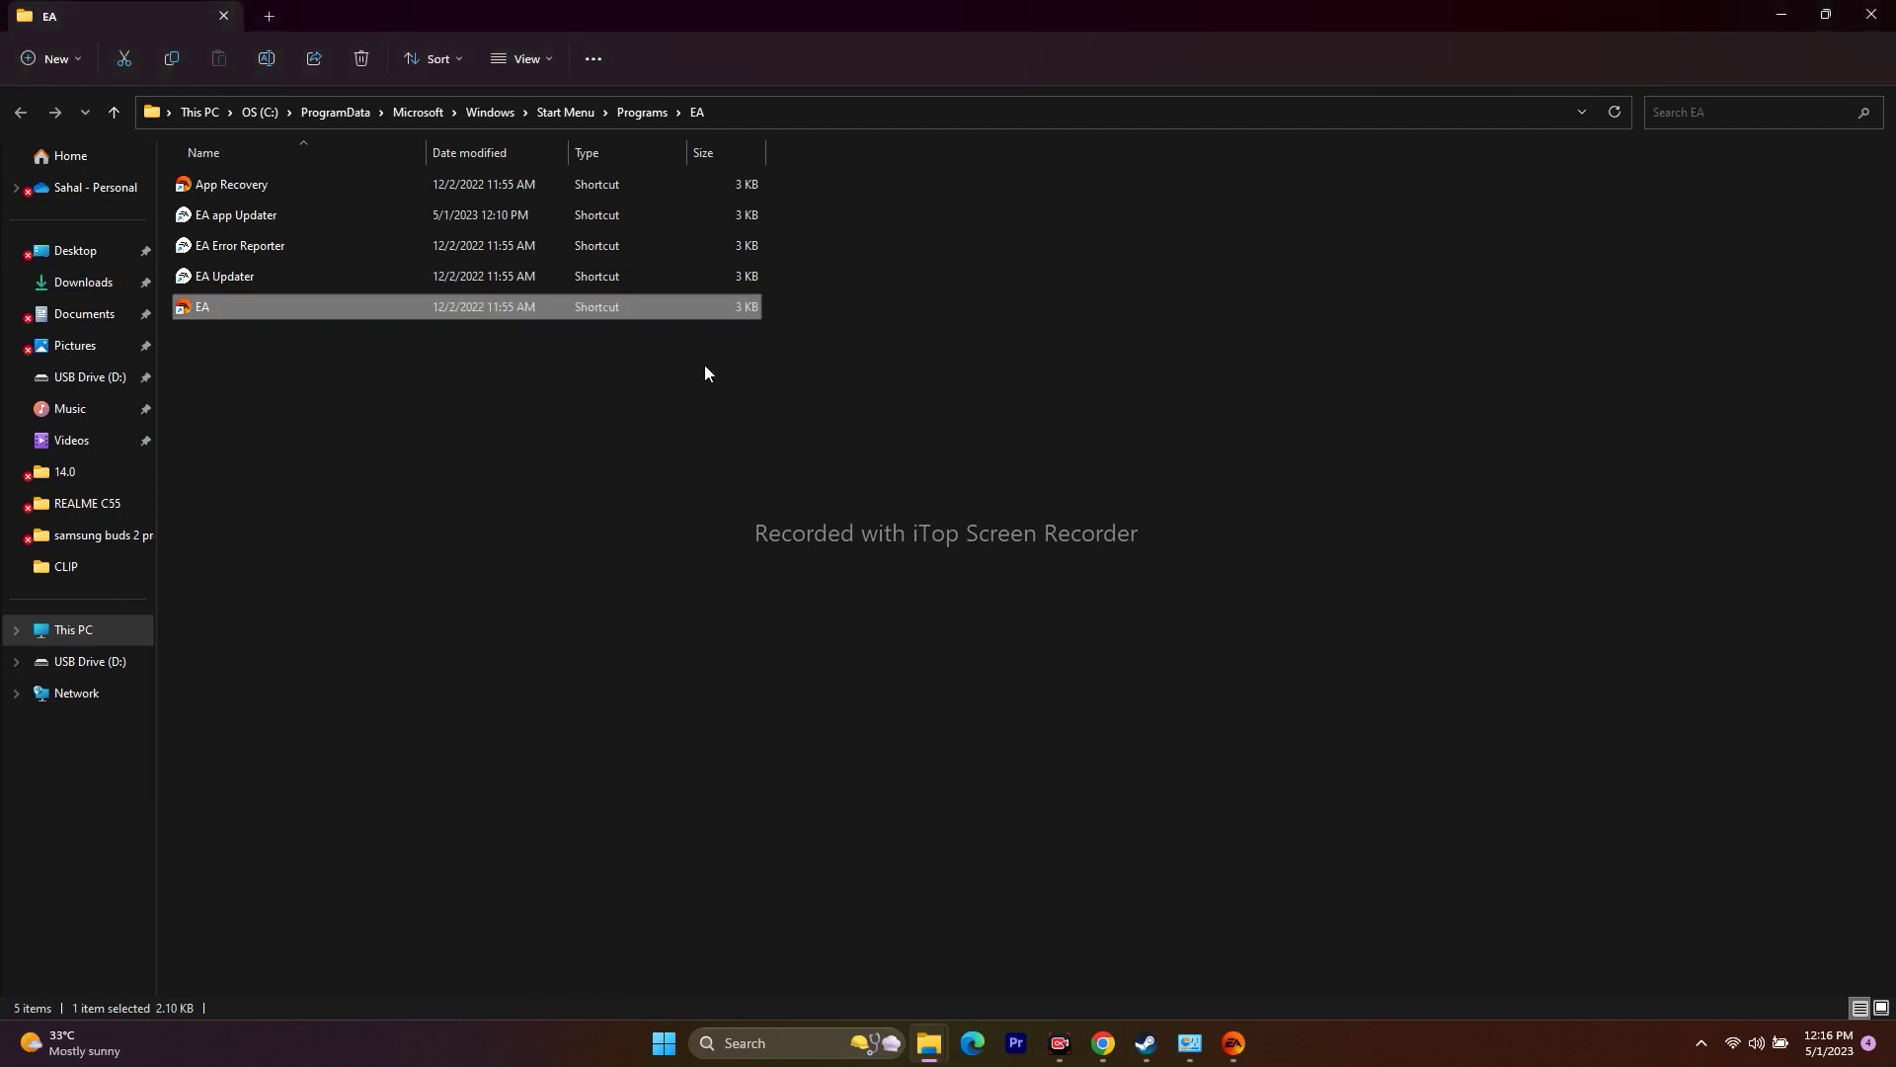
left_click(1871, 14)
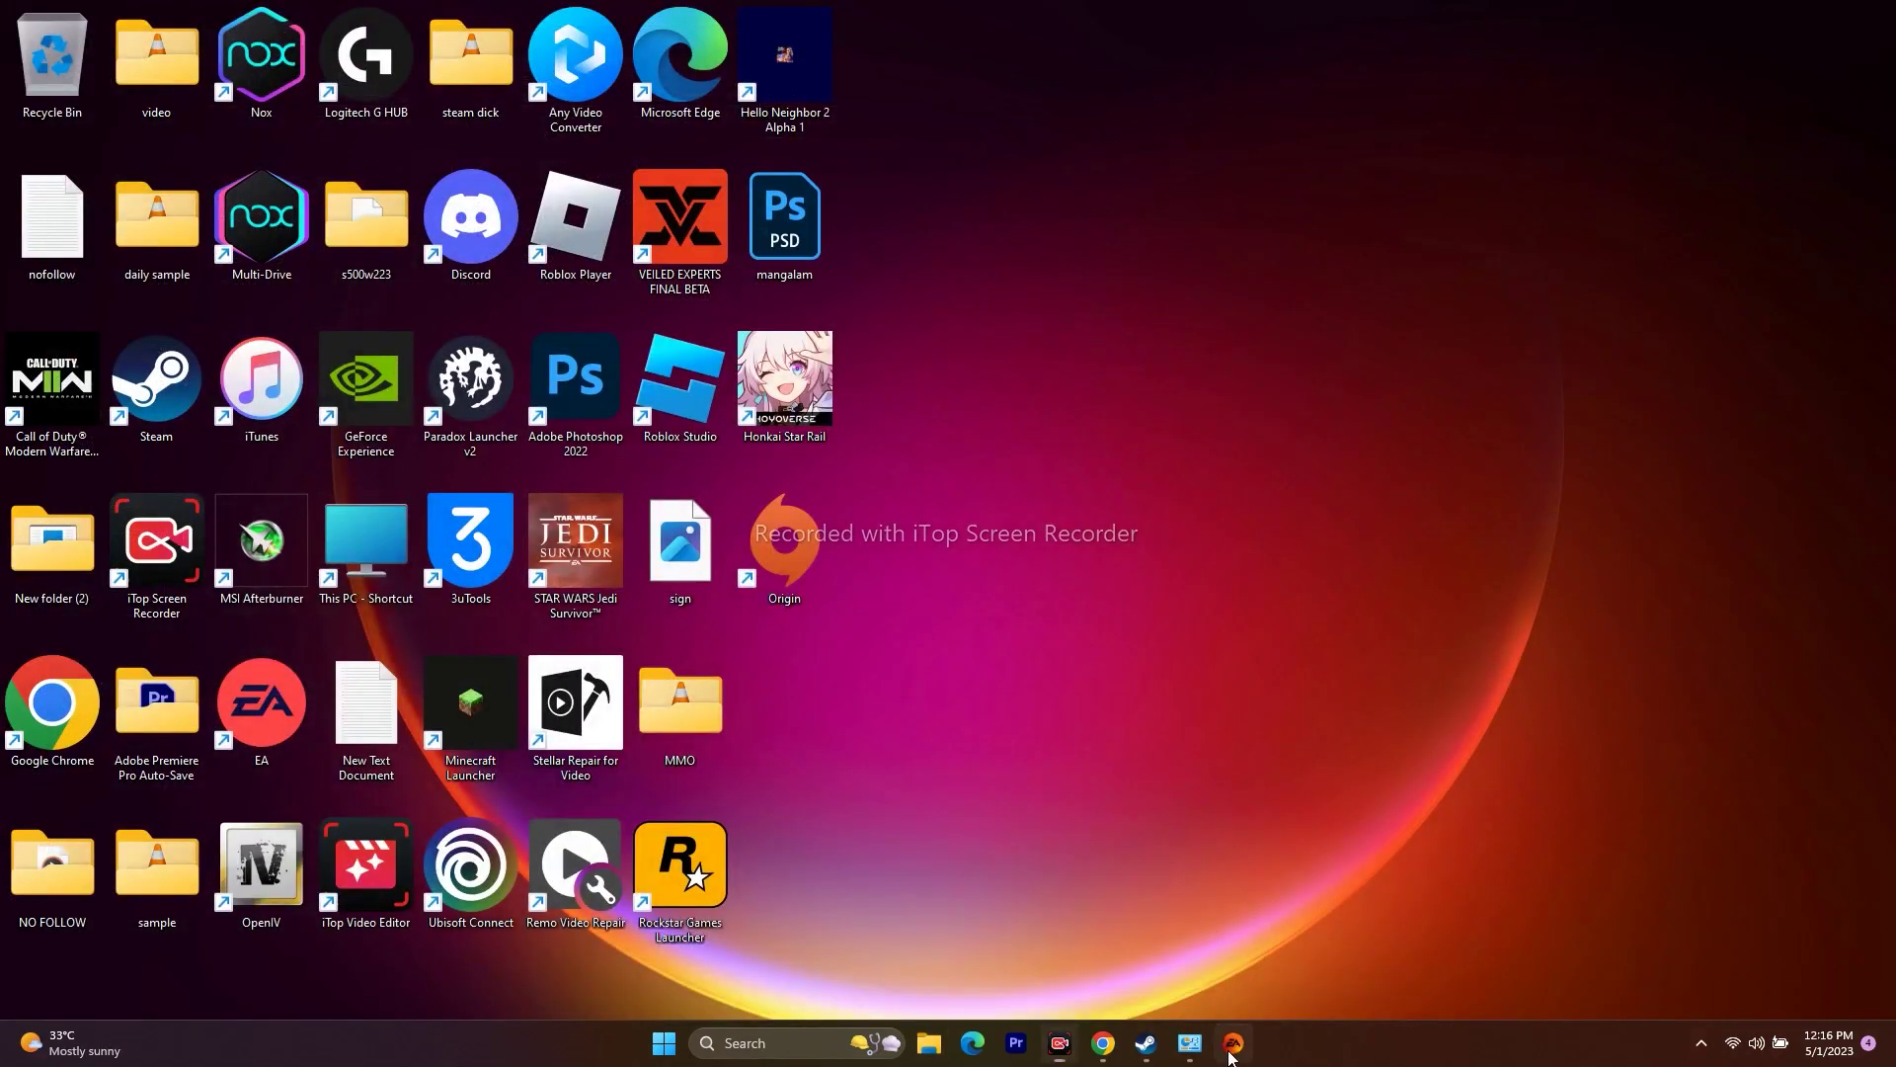
Switch to the EA app, view the STAR WARS Jedi: Survivor store page, the EA Play offer and the Library, and minimize it.
left_click(1233, 1045)
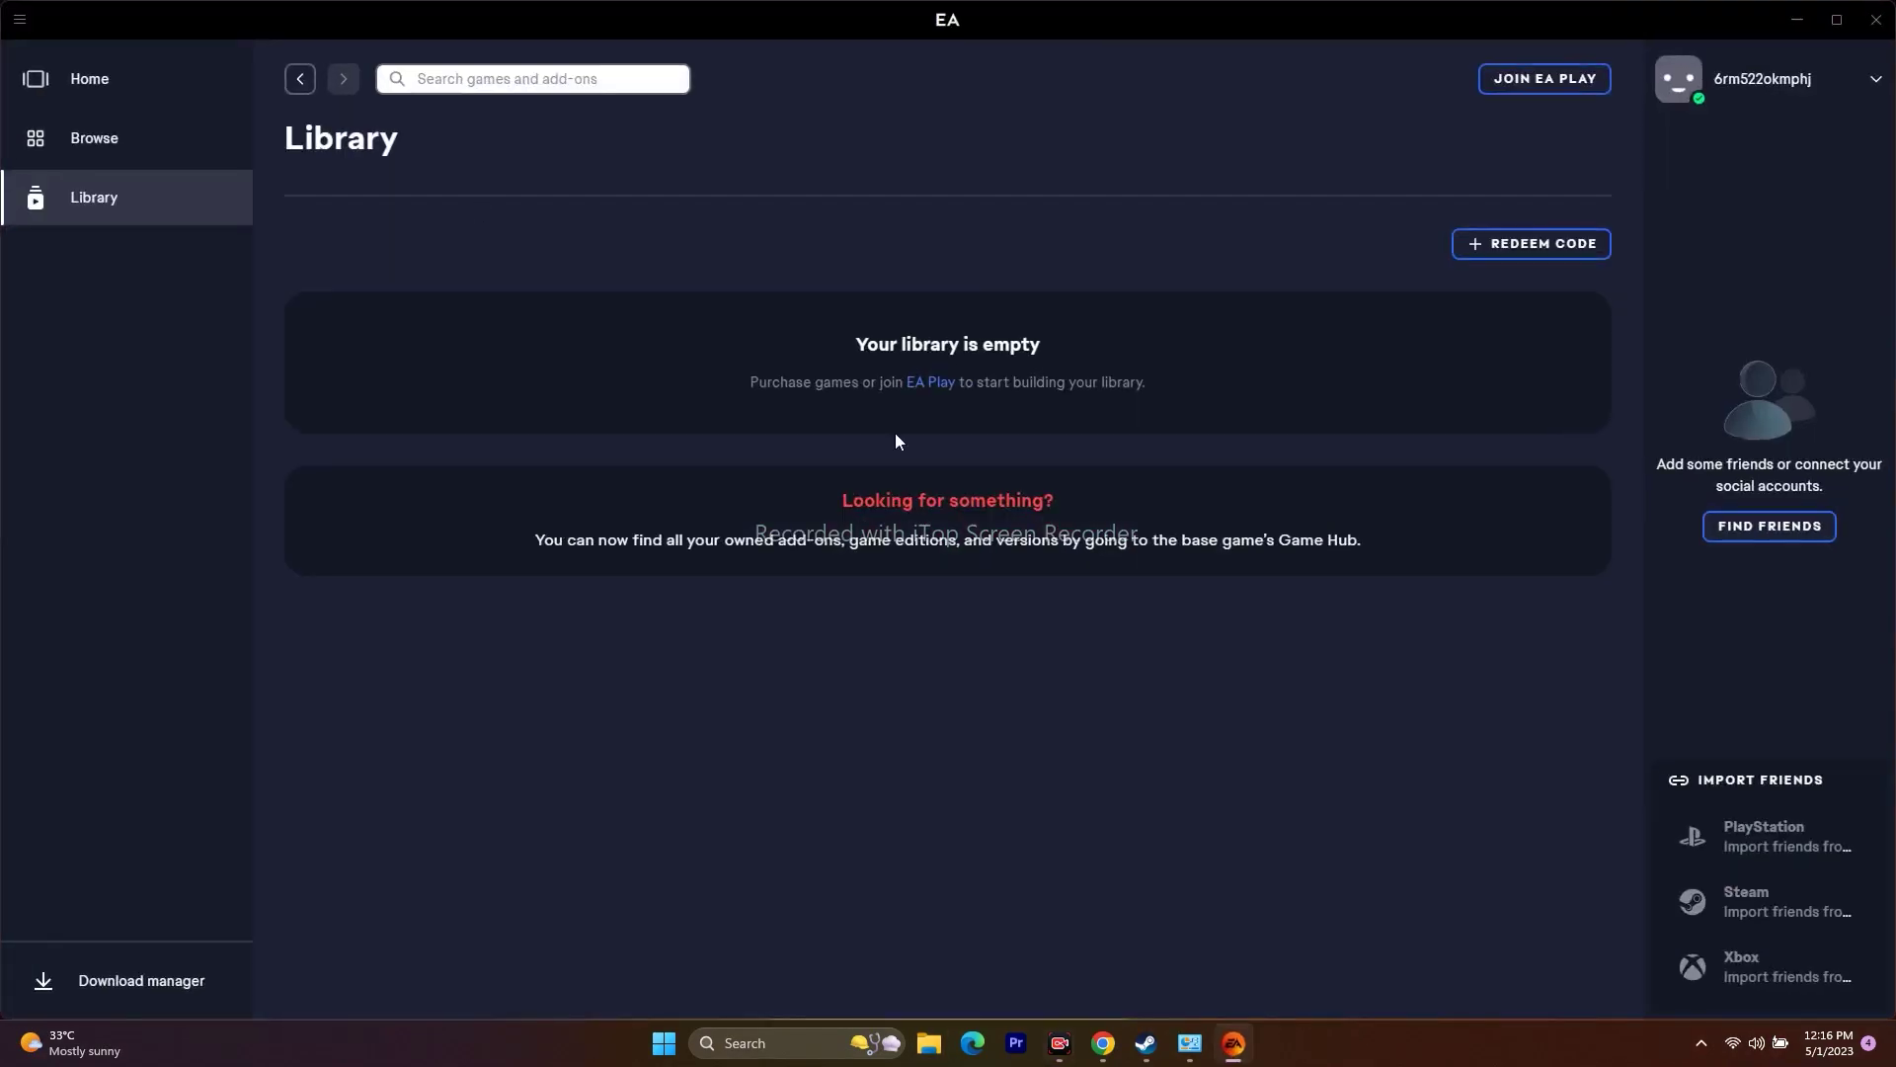
left_click(93, 143)
left_click(603, 395)
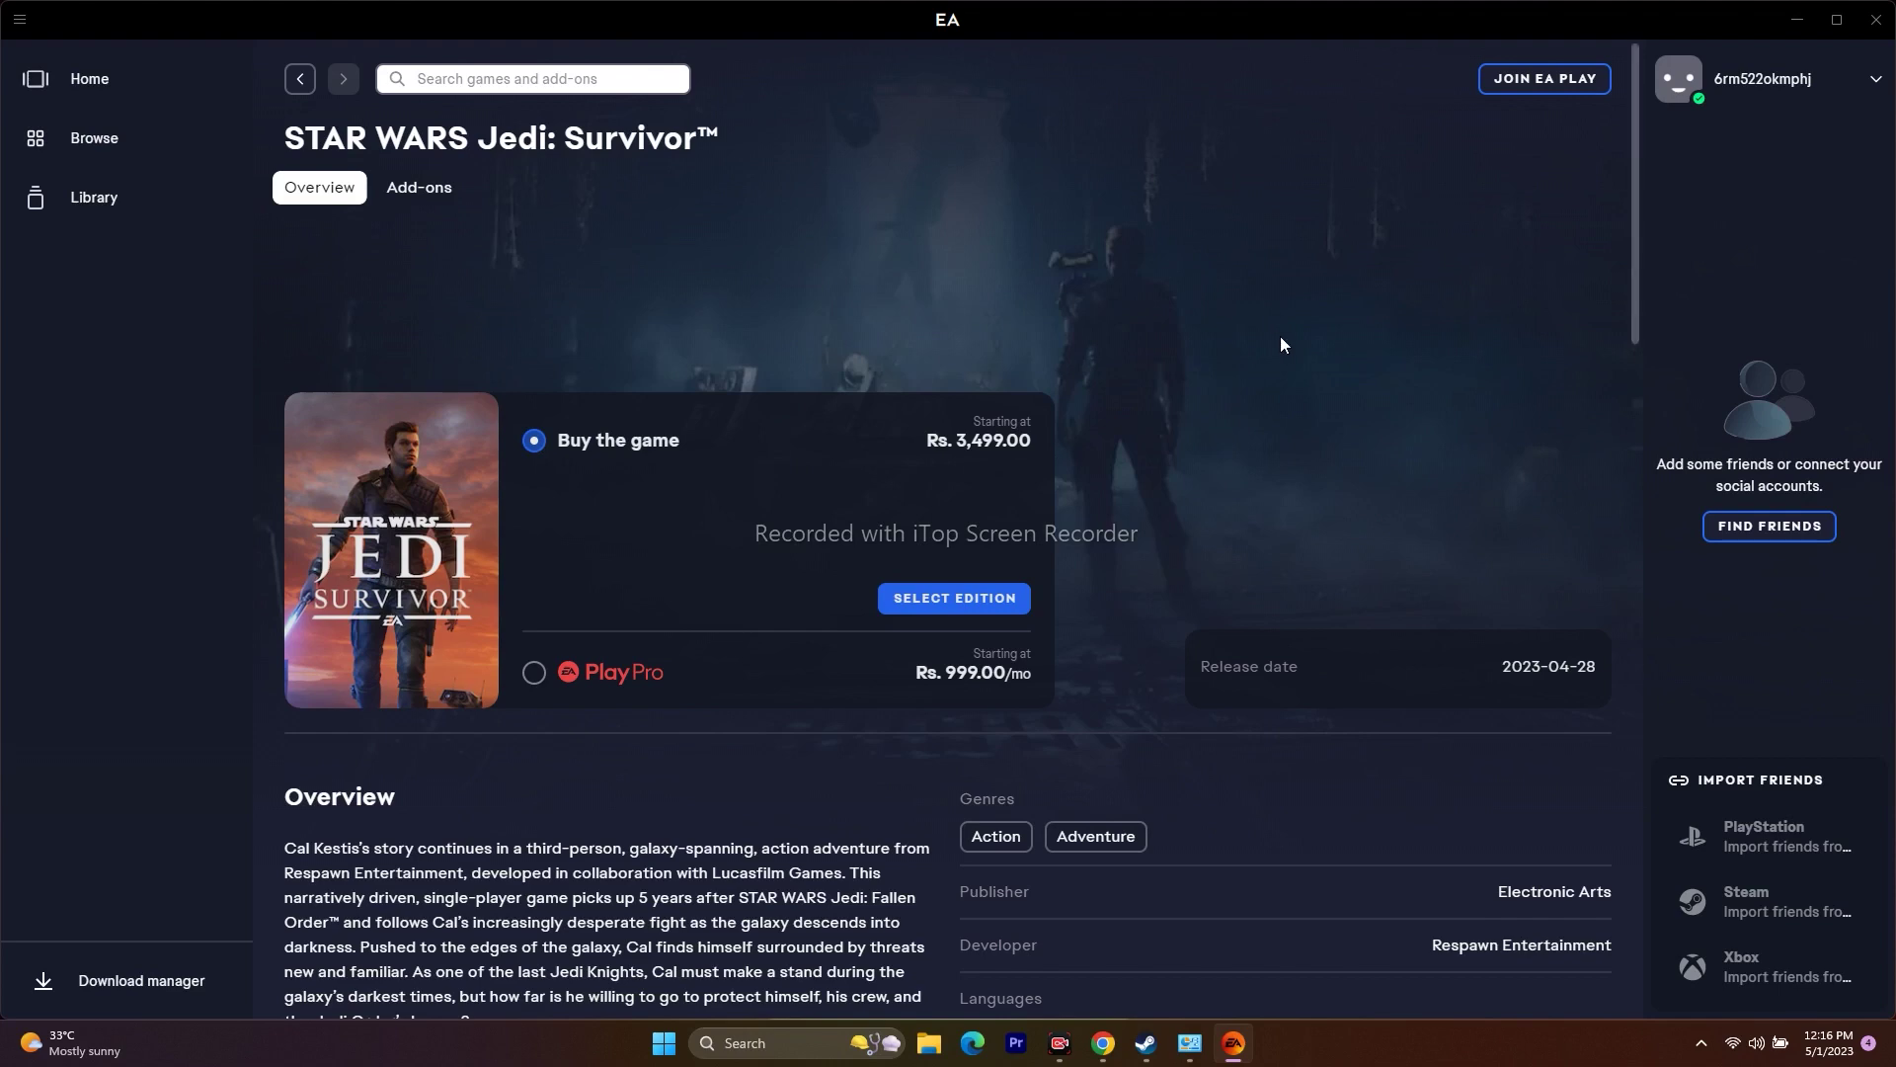
left_click(1533, 89)
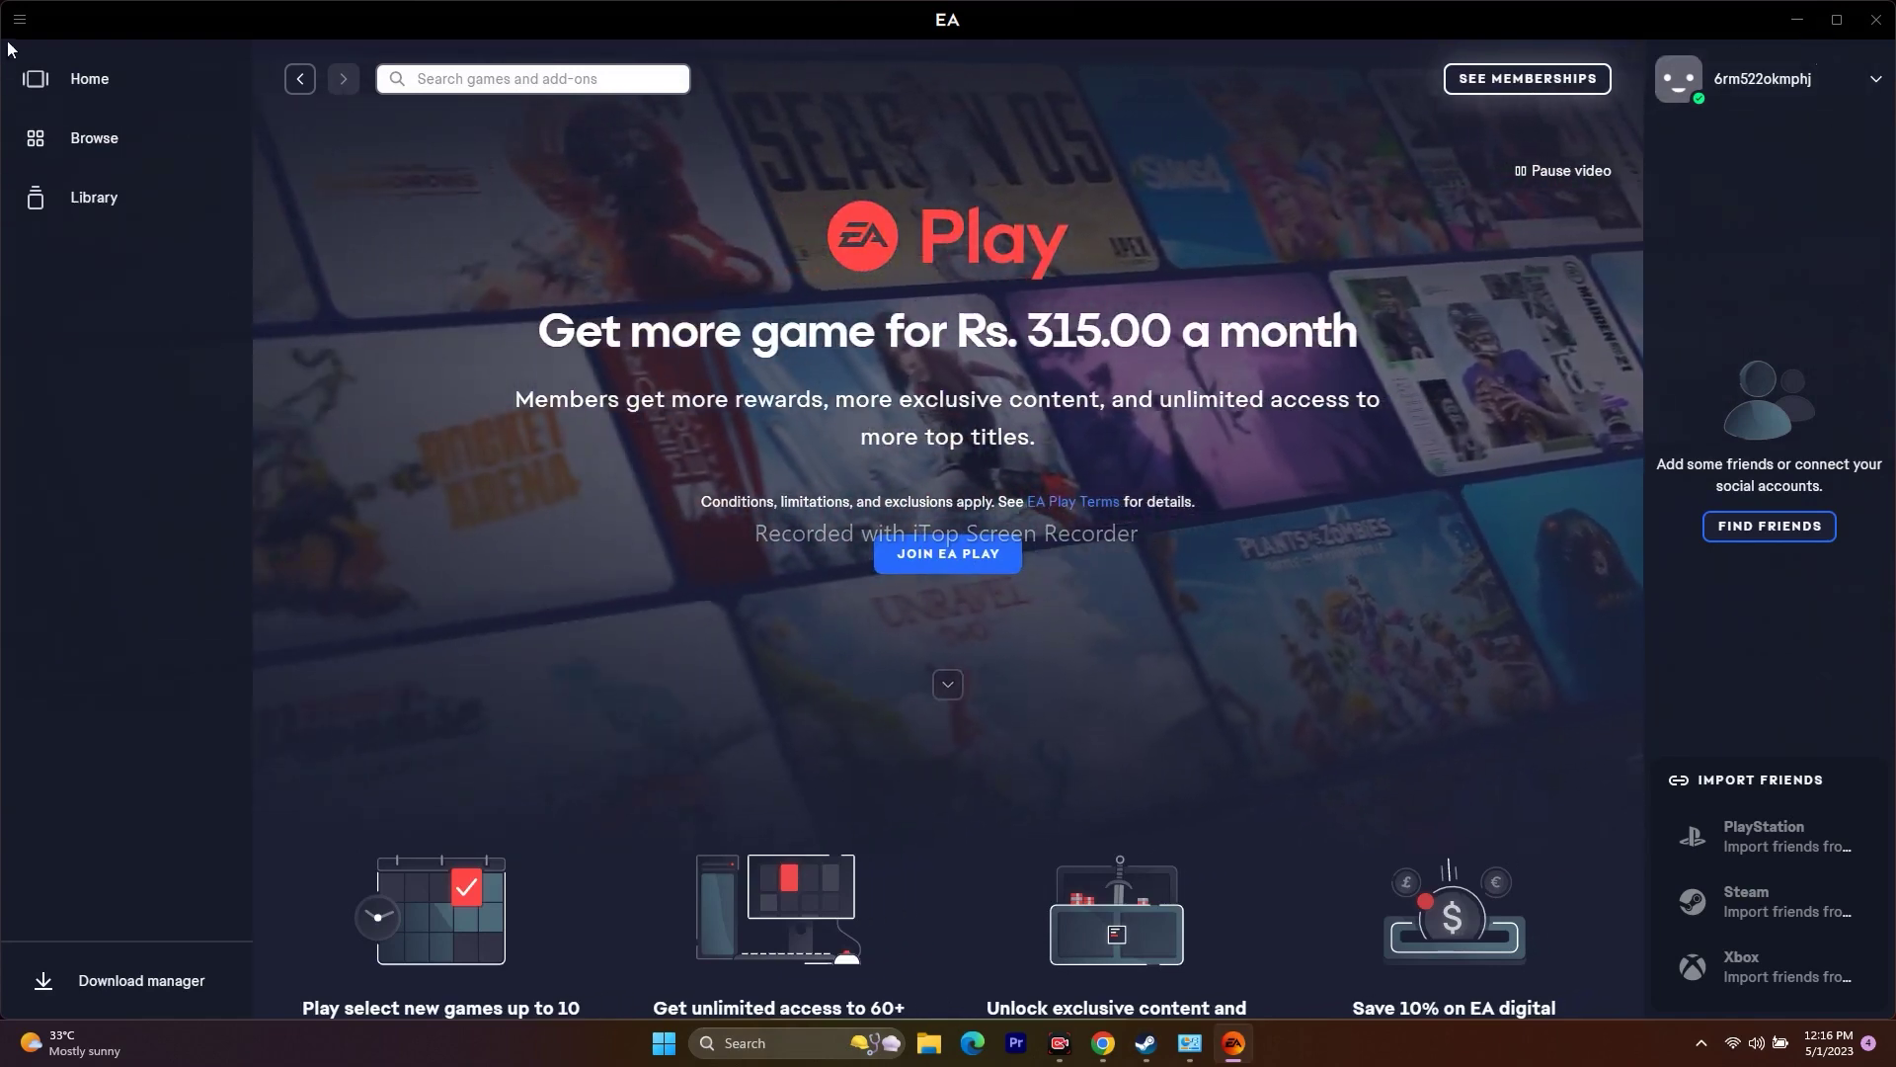
left_click(93, 200)
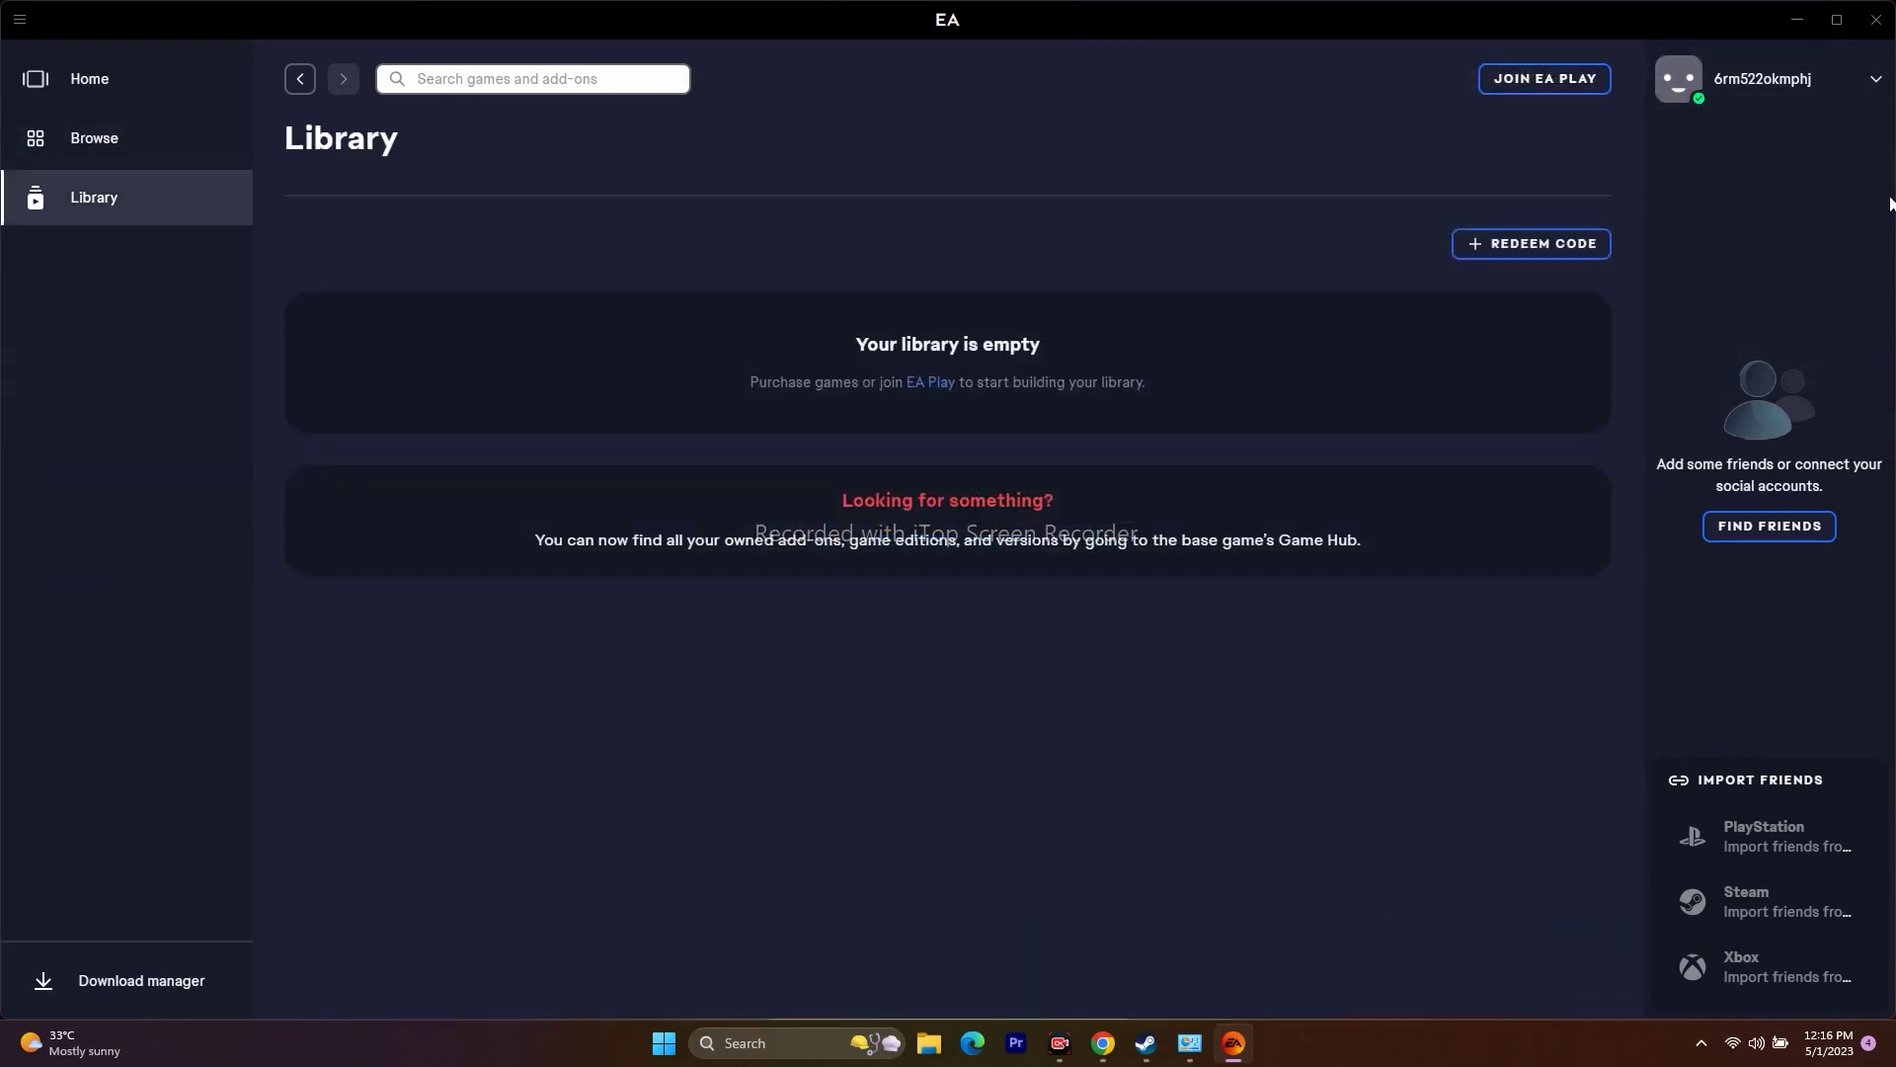
left_click(1806, 24)
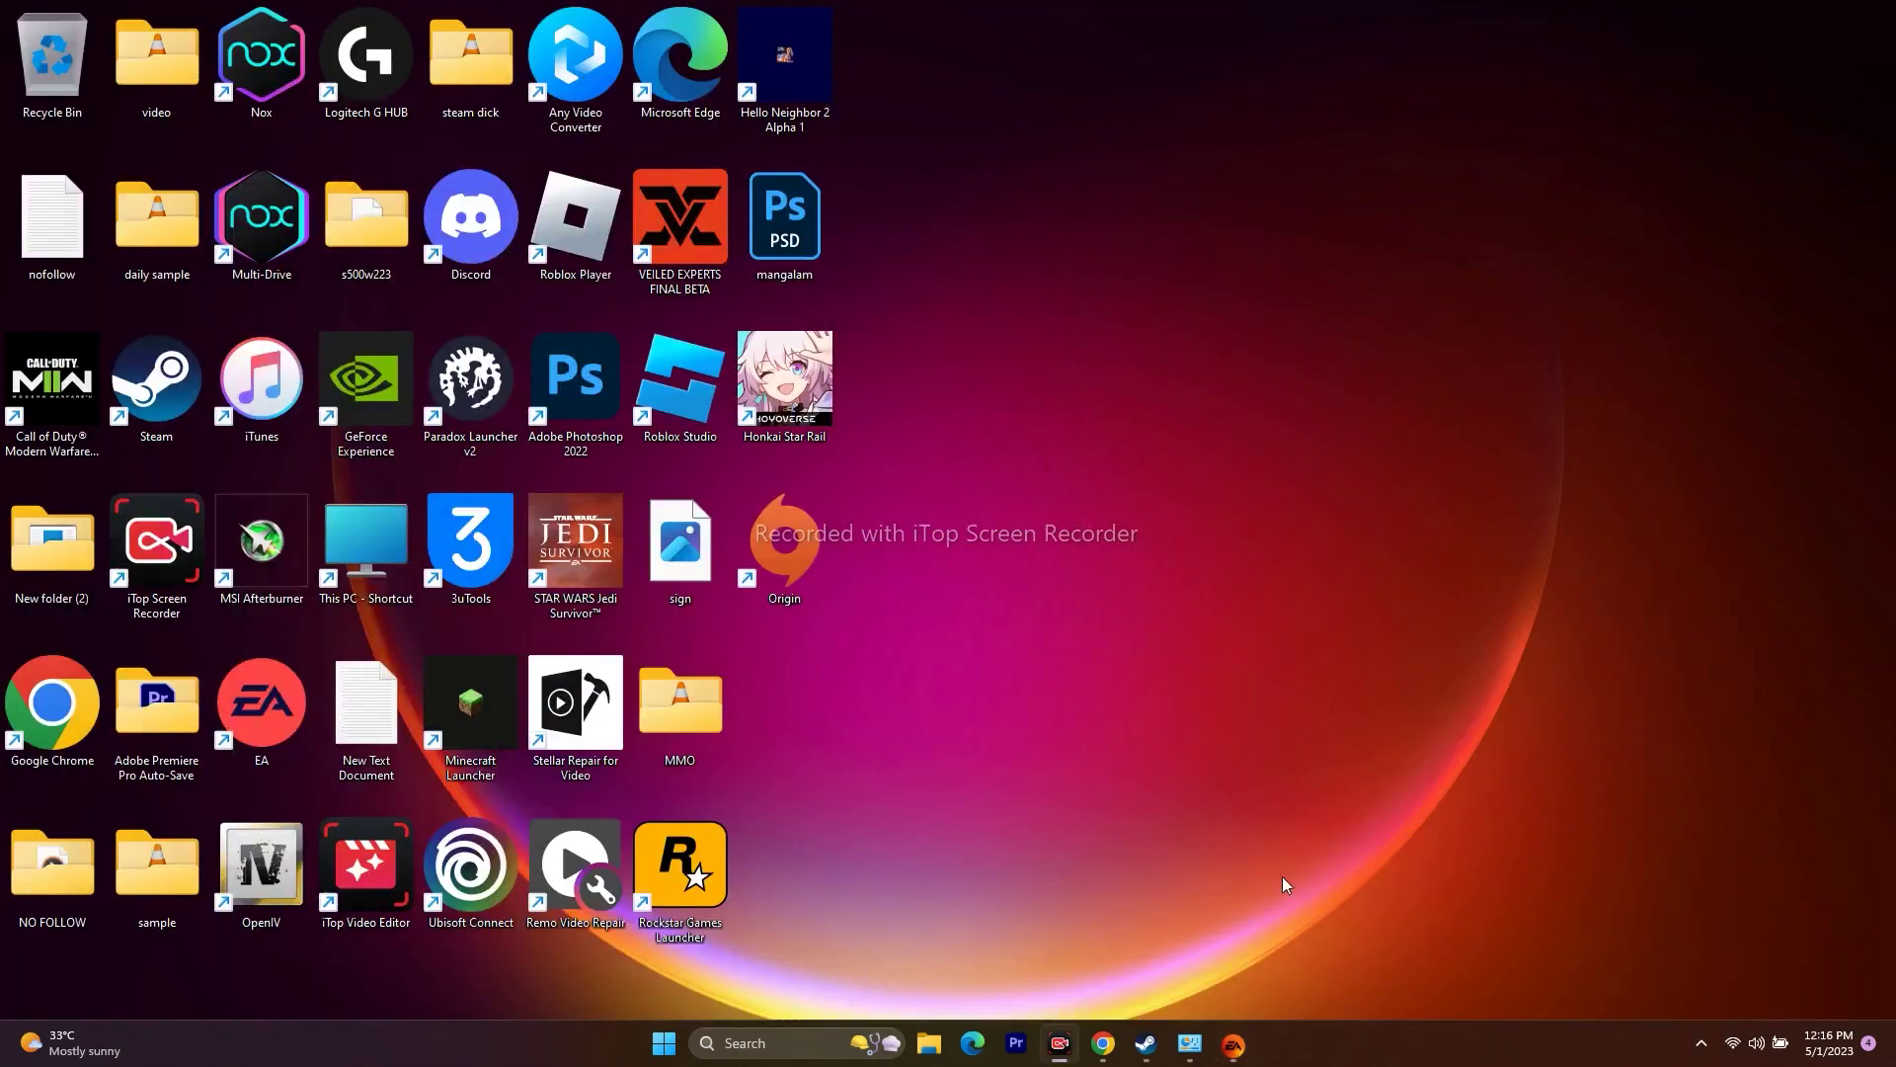
Bring up Steam briefly, minimize it, and open the folder containing the EA app shortcut through Windows Search.
left_click(1145, 1043)
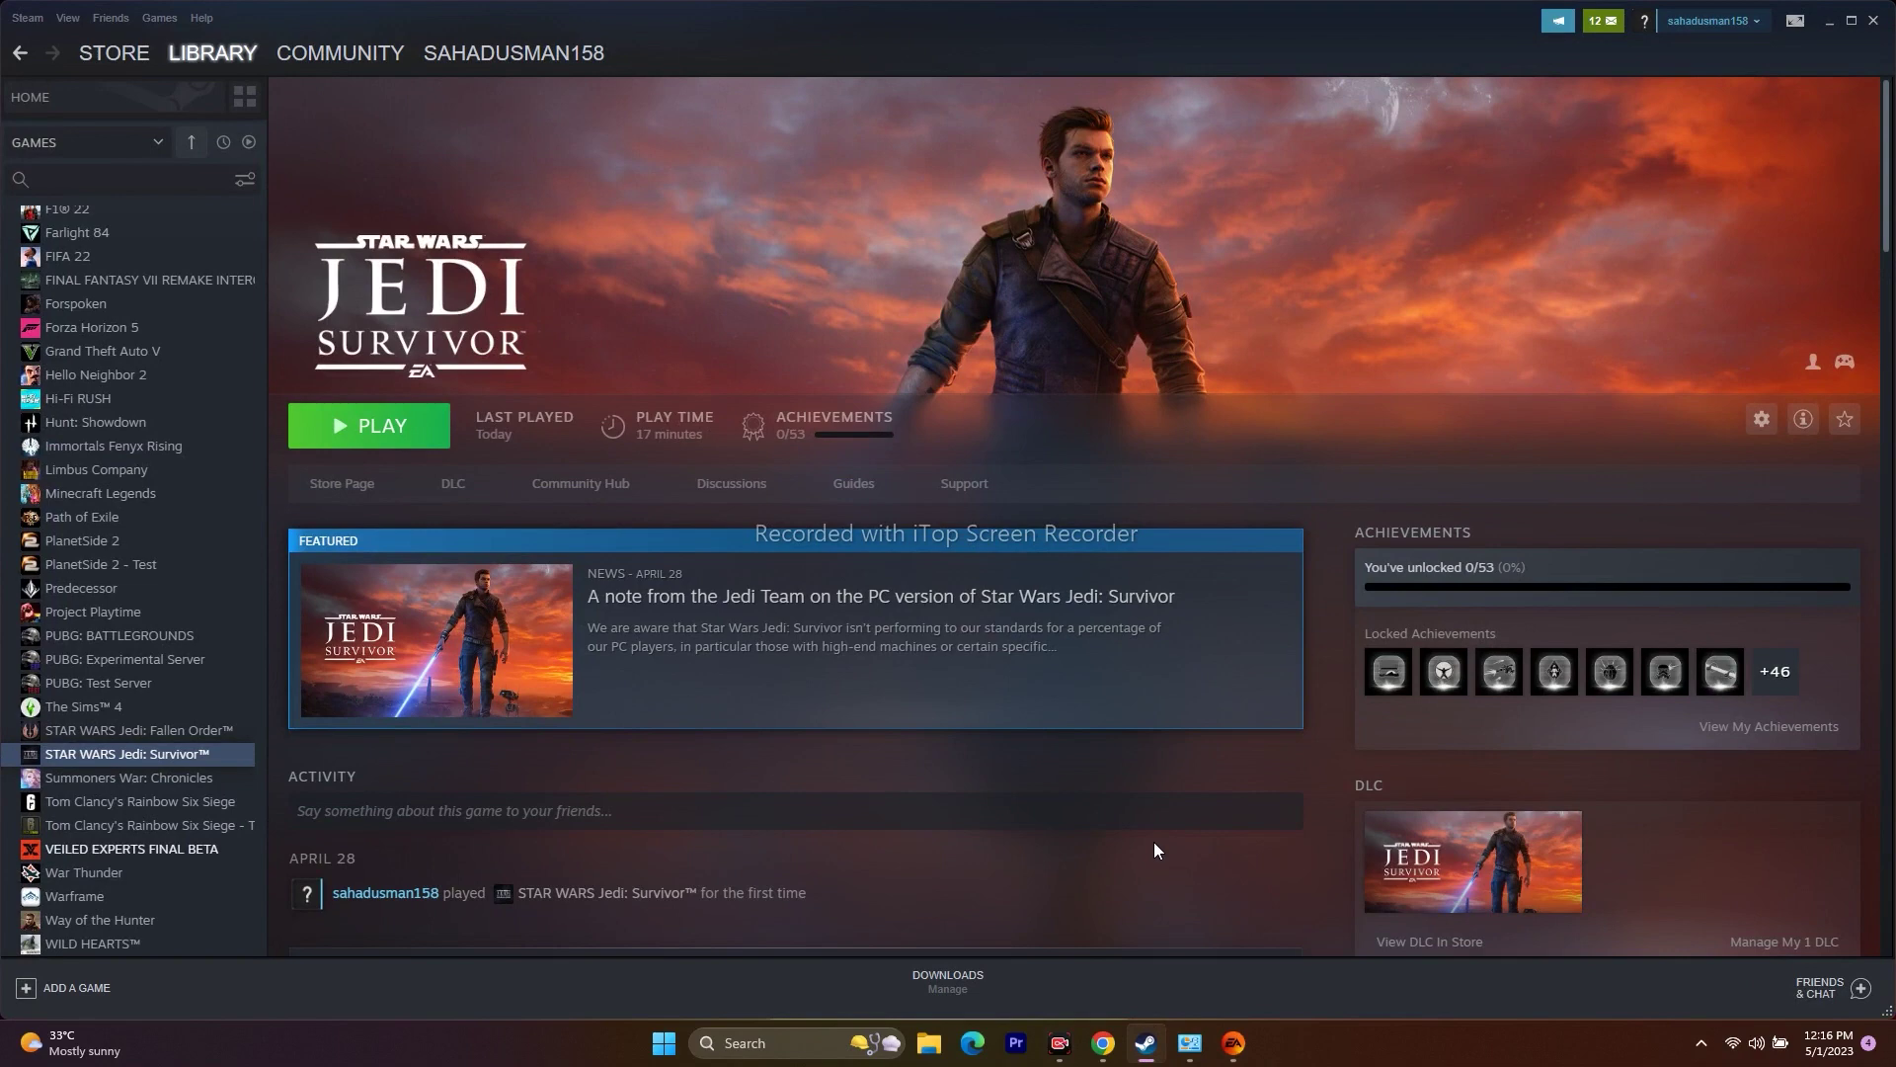
left_click(1830, 20)
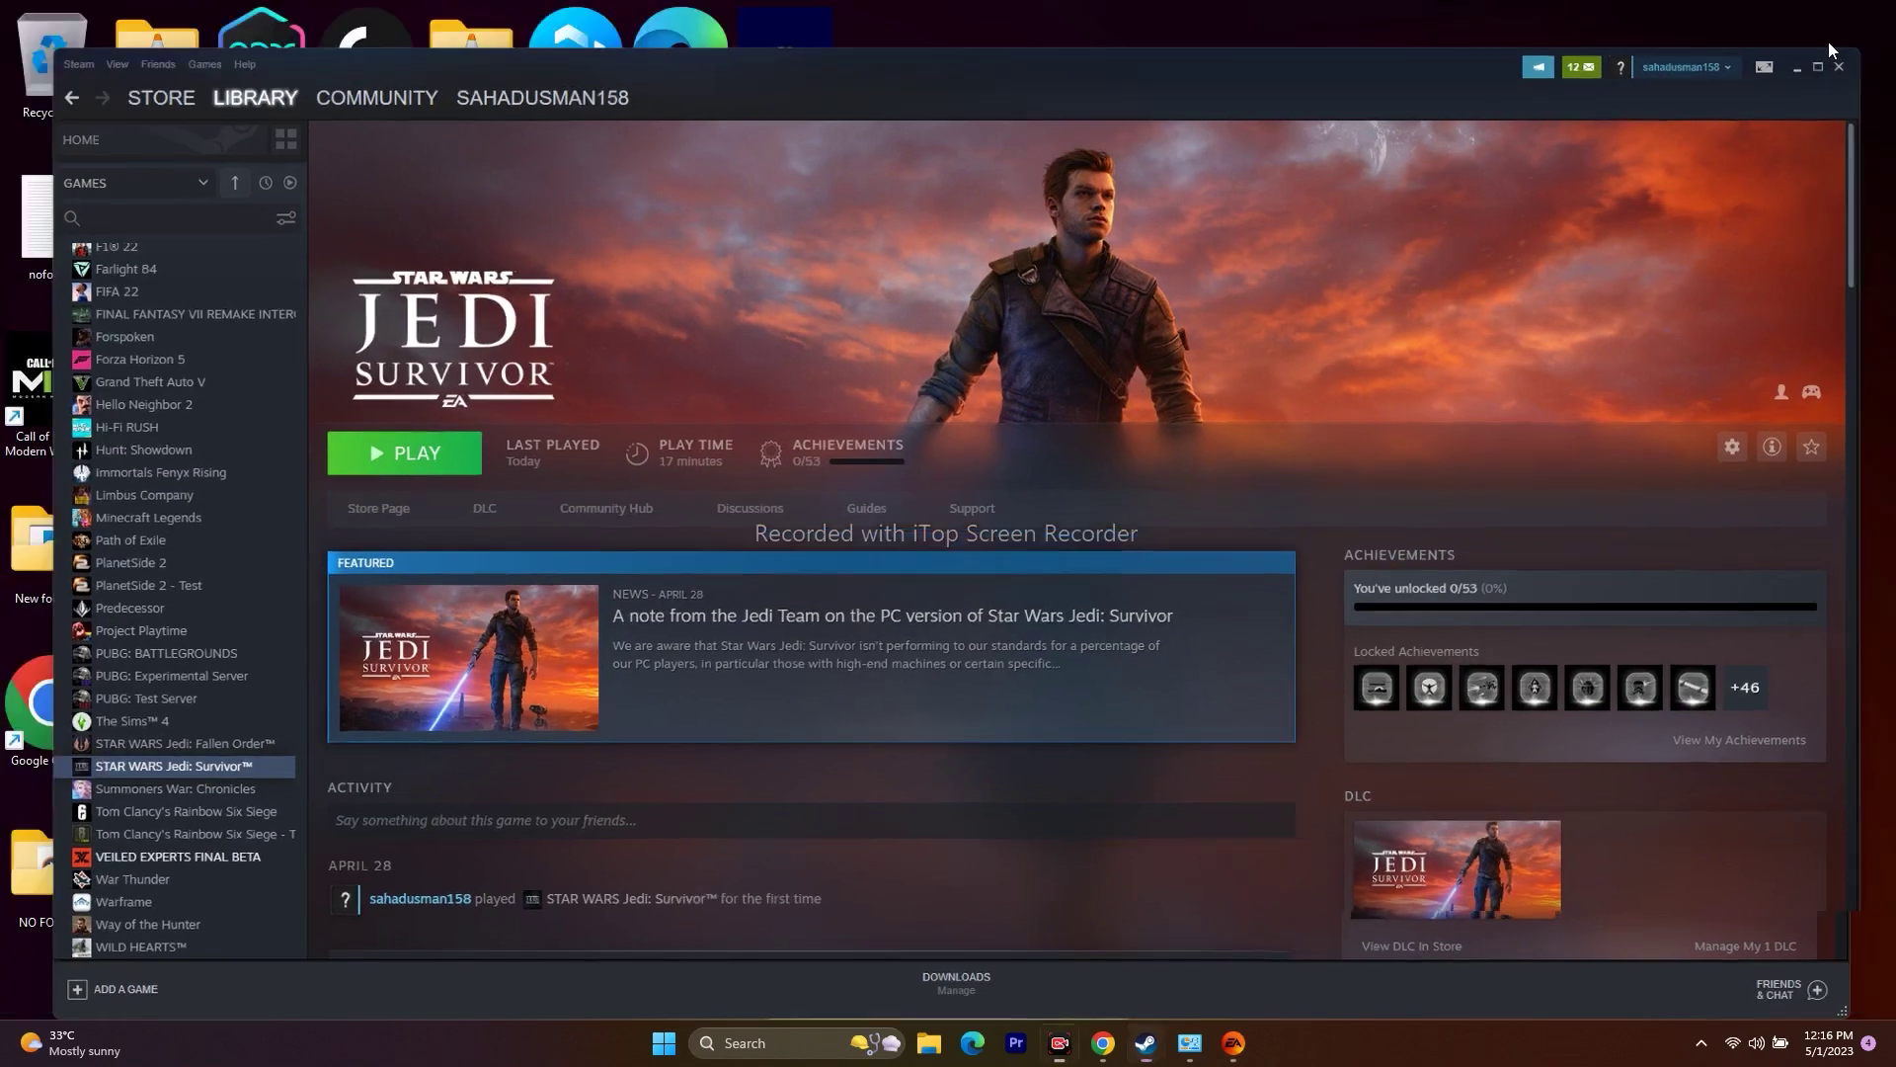
left_click(790, 1052)
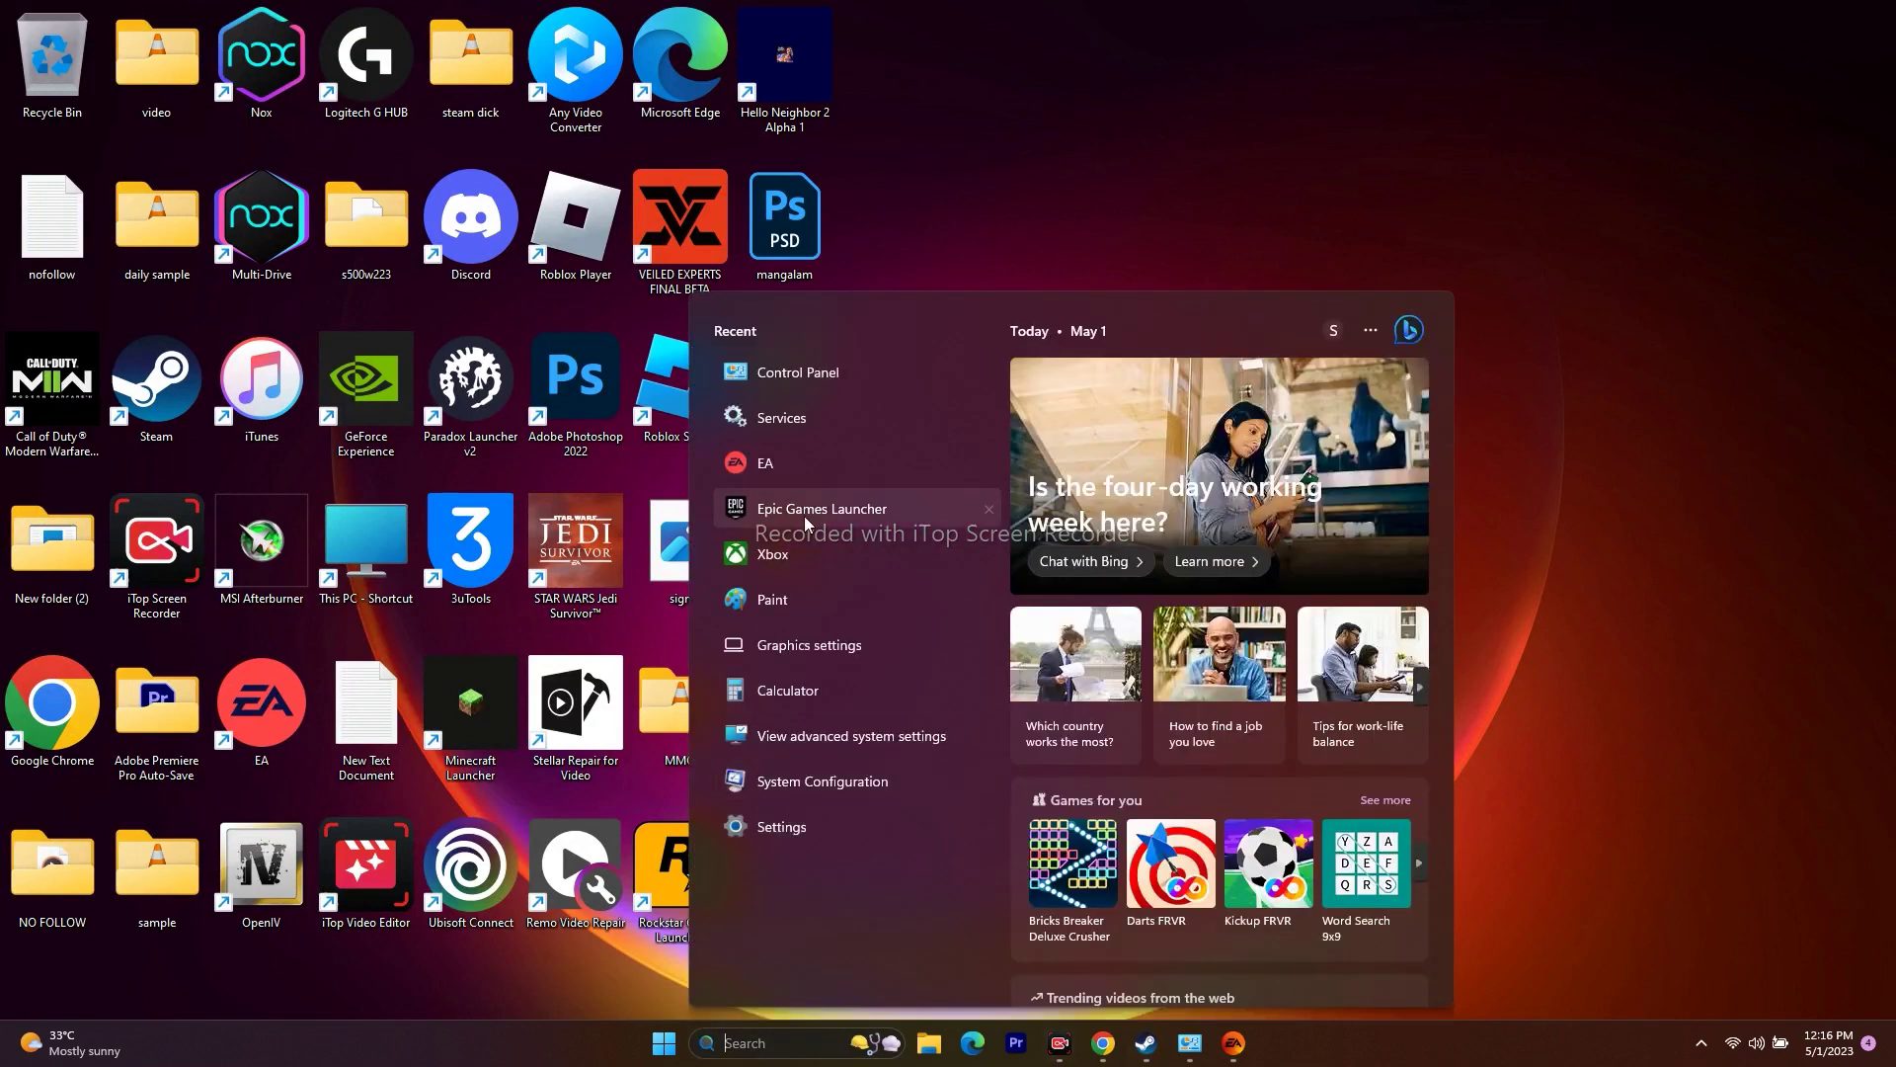
right_click(779, 462)
left_click(878, 527)
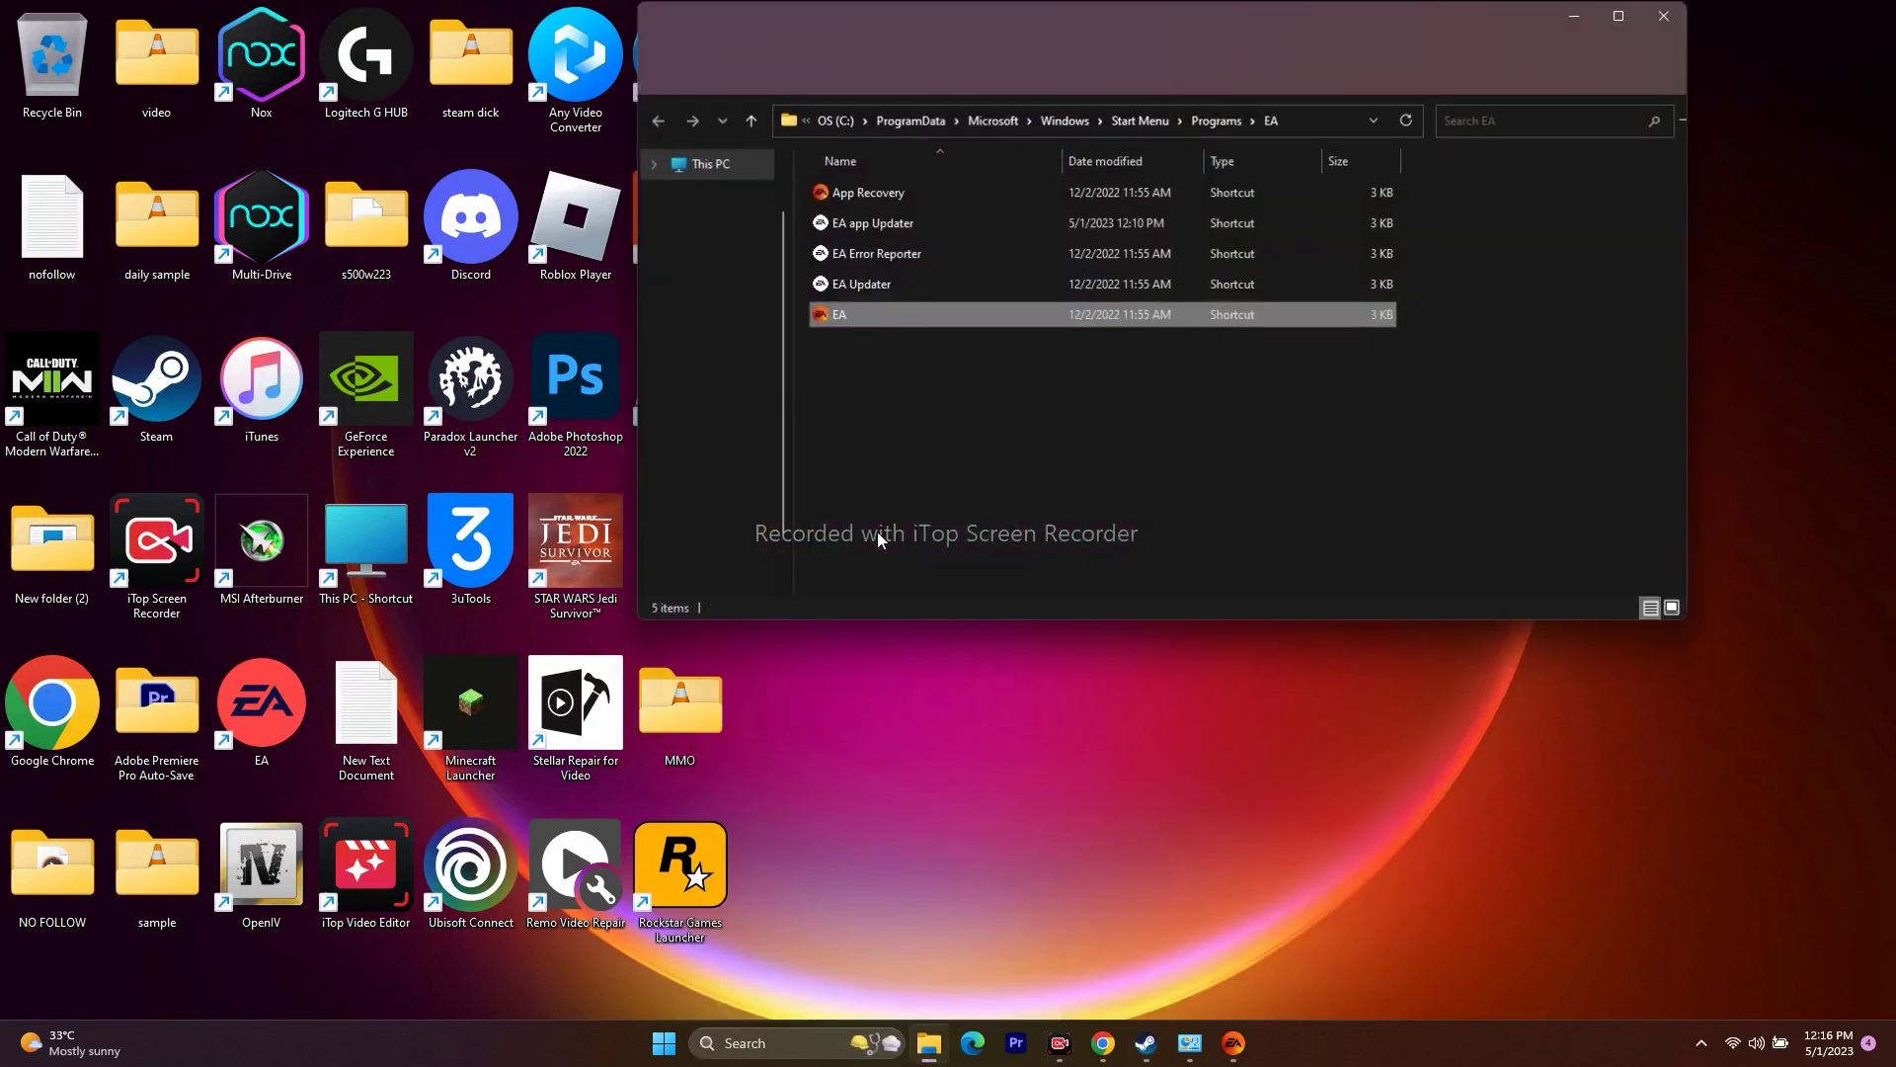
Keep the EA shortcut set to run as an administrator in its compatibility properties, confirm, and close the EA folder.
right_click(395, 312)
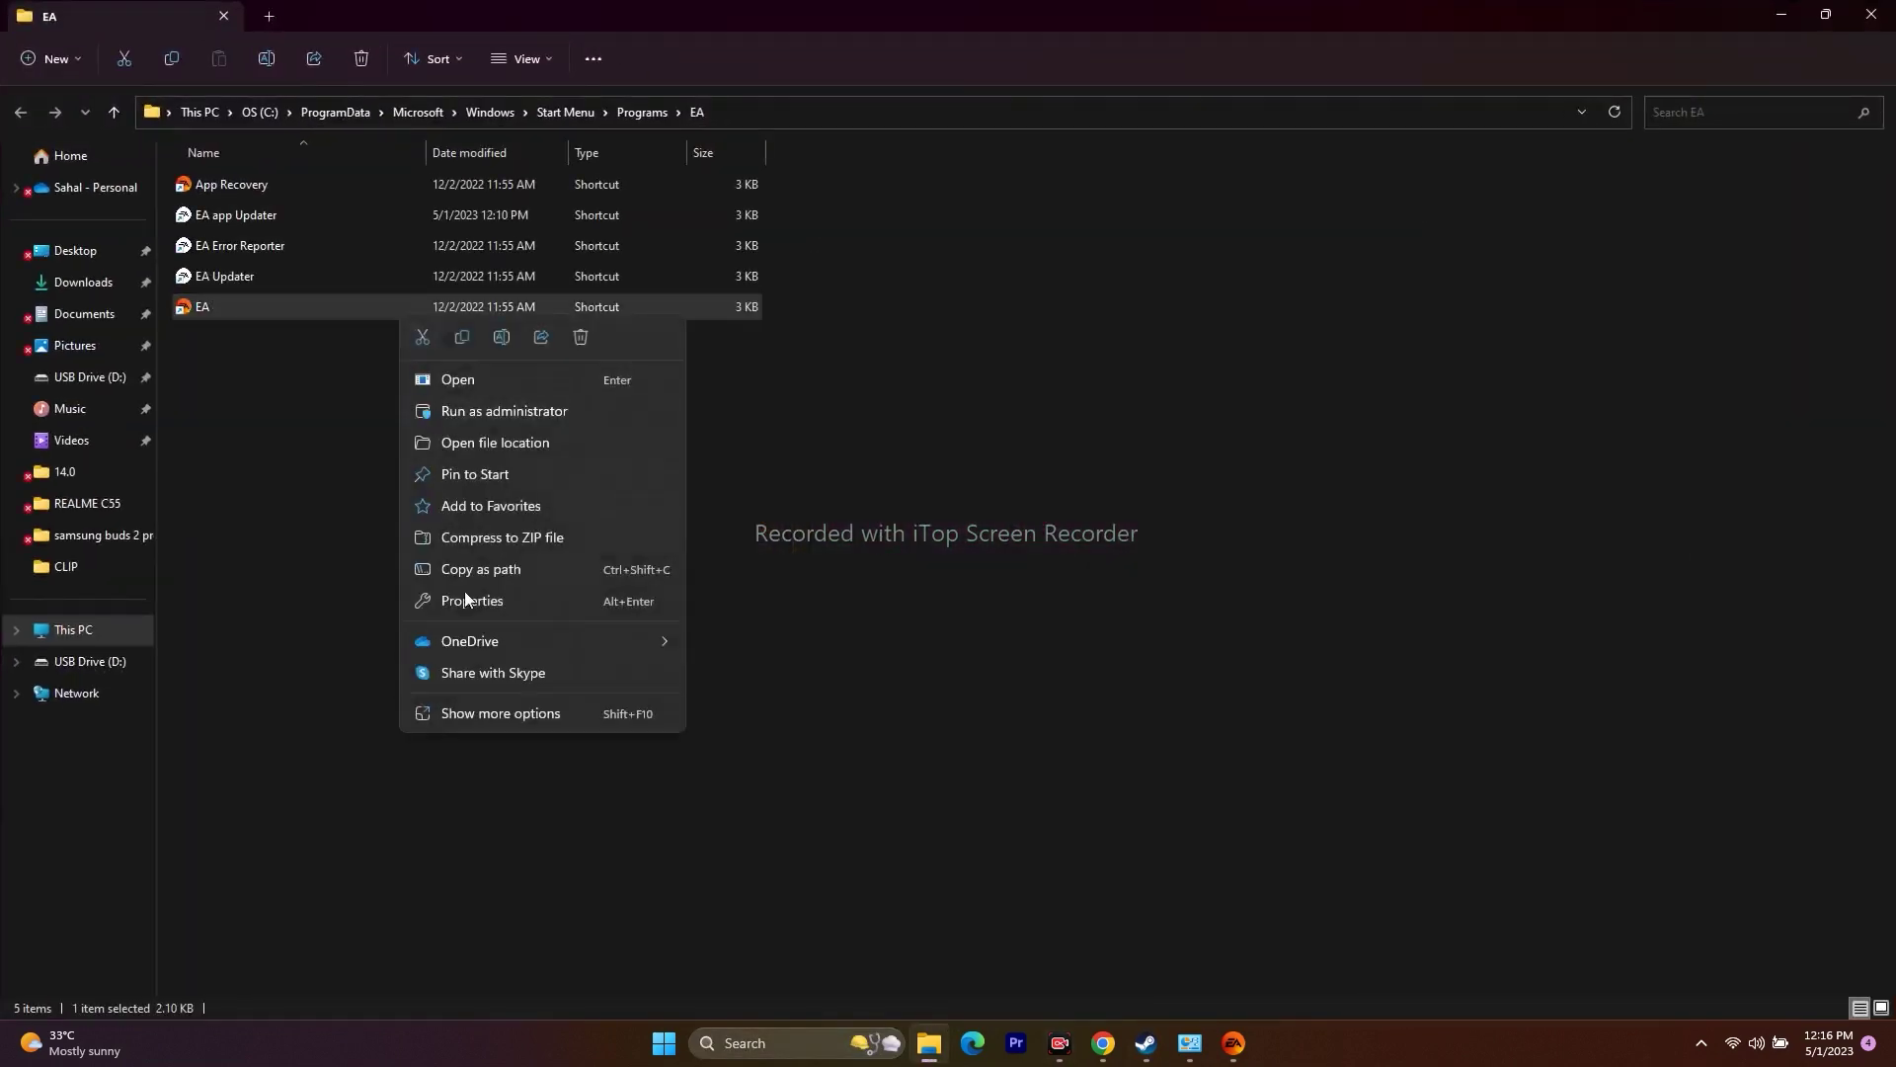
left_click(486, 707)
left_click(531, 691)
left_click(761, 524)
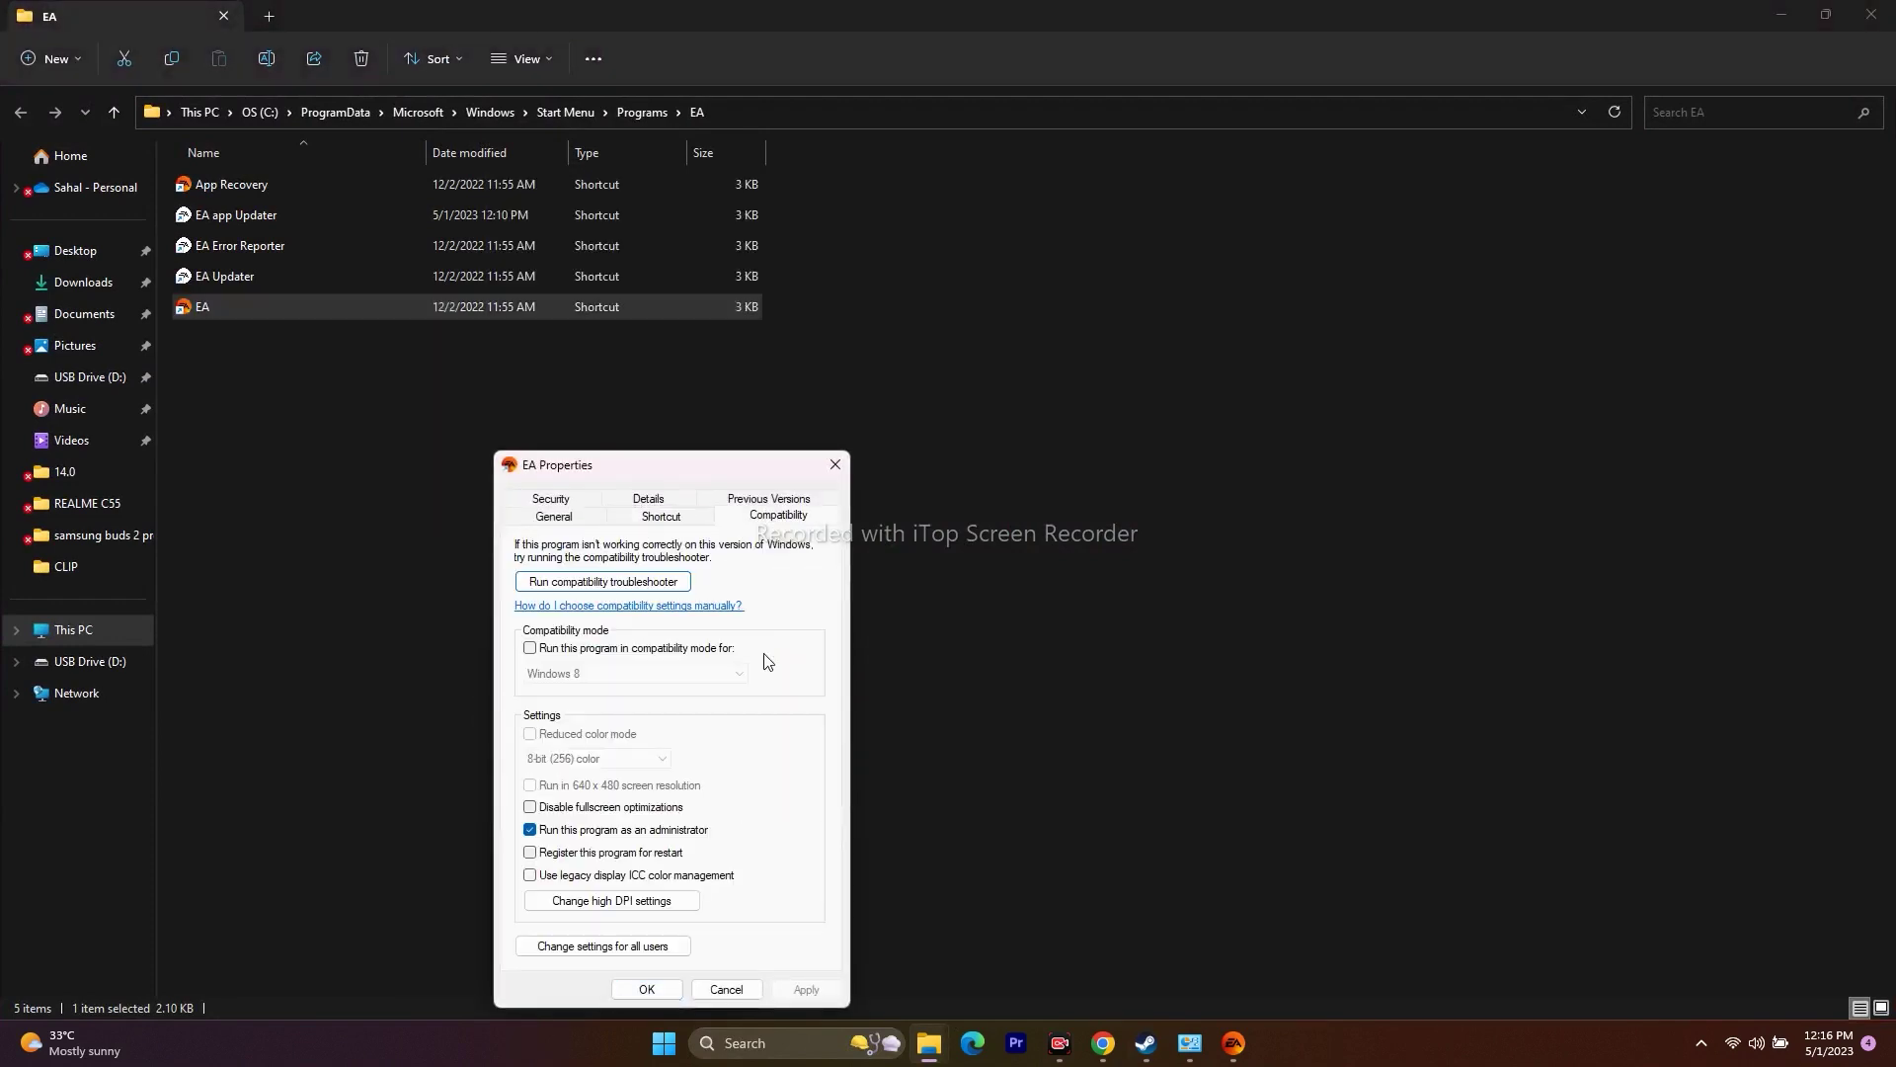
left_click(533, 832)
left_click(530, 830)
left_click(806, 989)
left_click(646, 988)
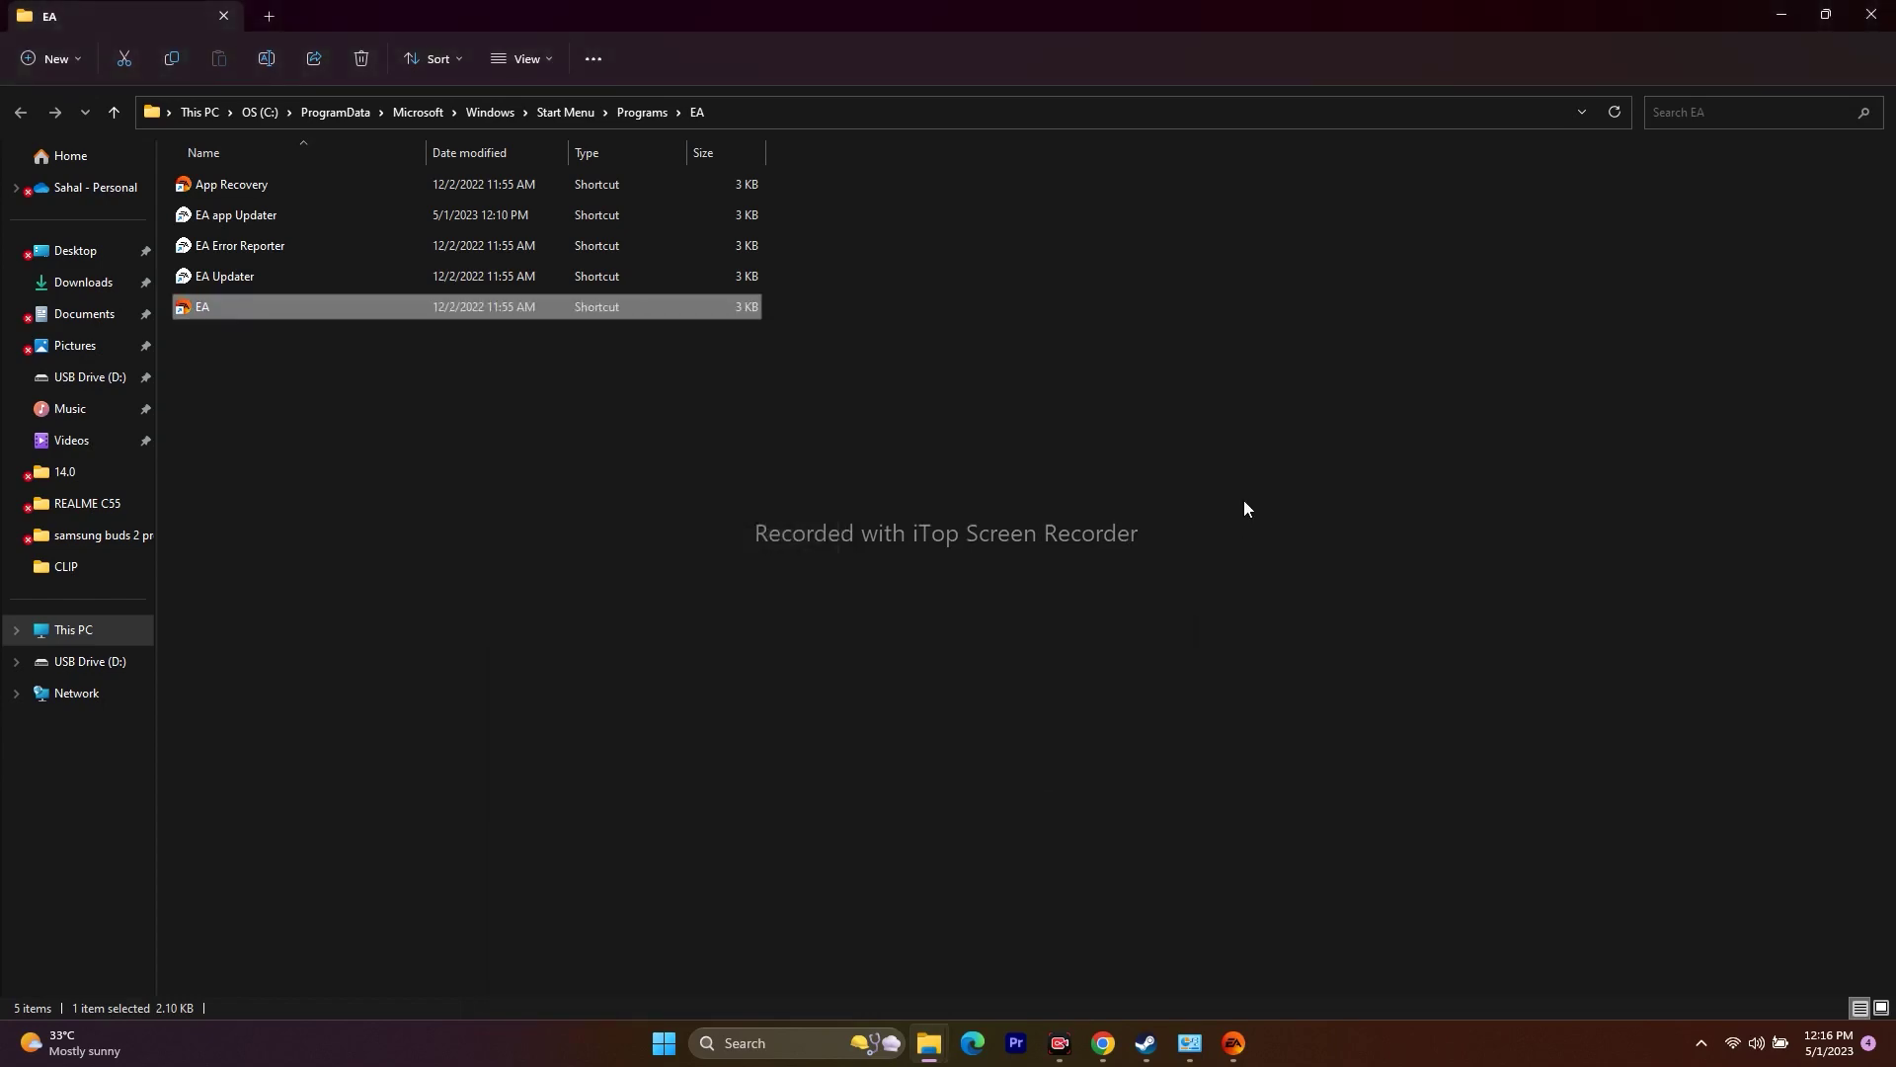
left_click(1871, 15)
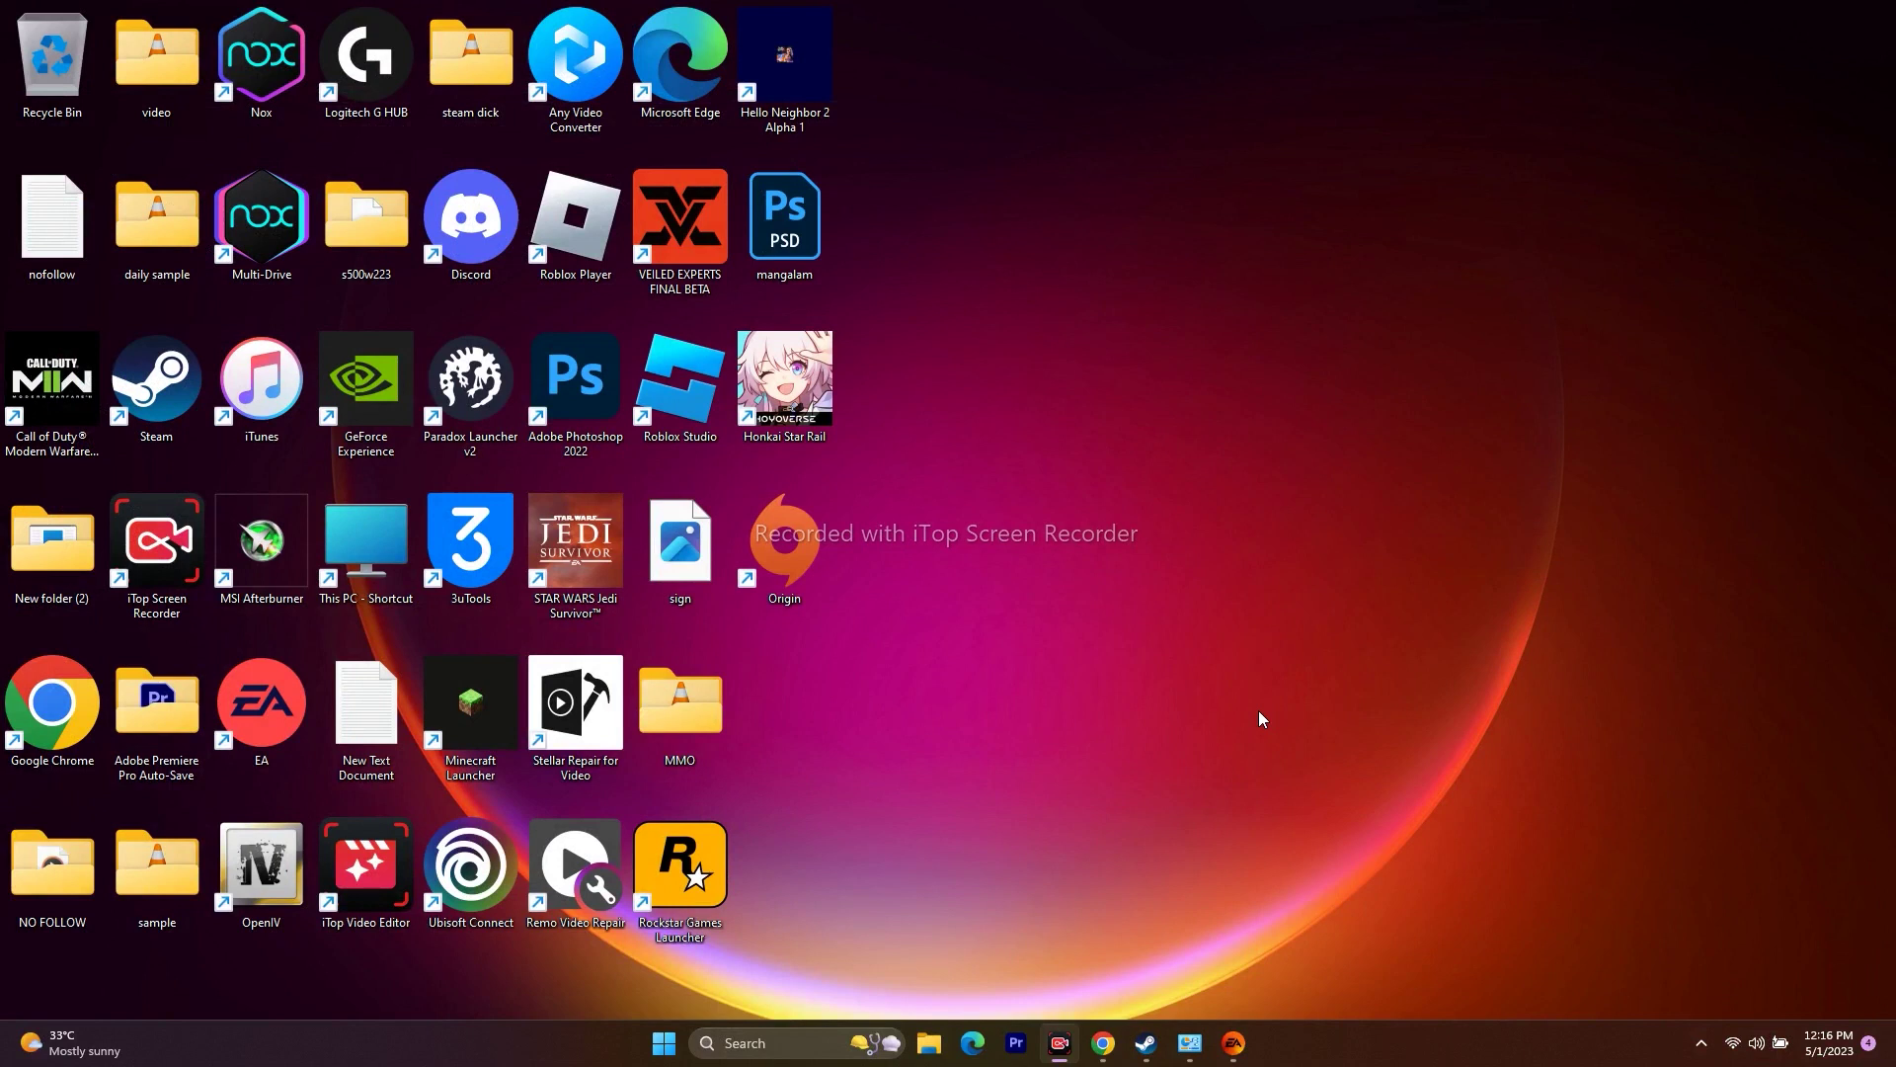
Check the Steam Overlay option in the general properties of STAR WARS Jedi: Survivor in Steam, close the properties and minimize Steam.
left_click(1149, 1049)
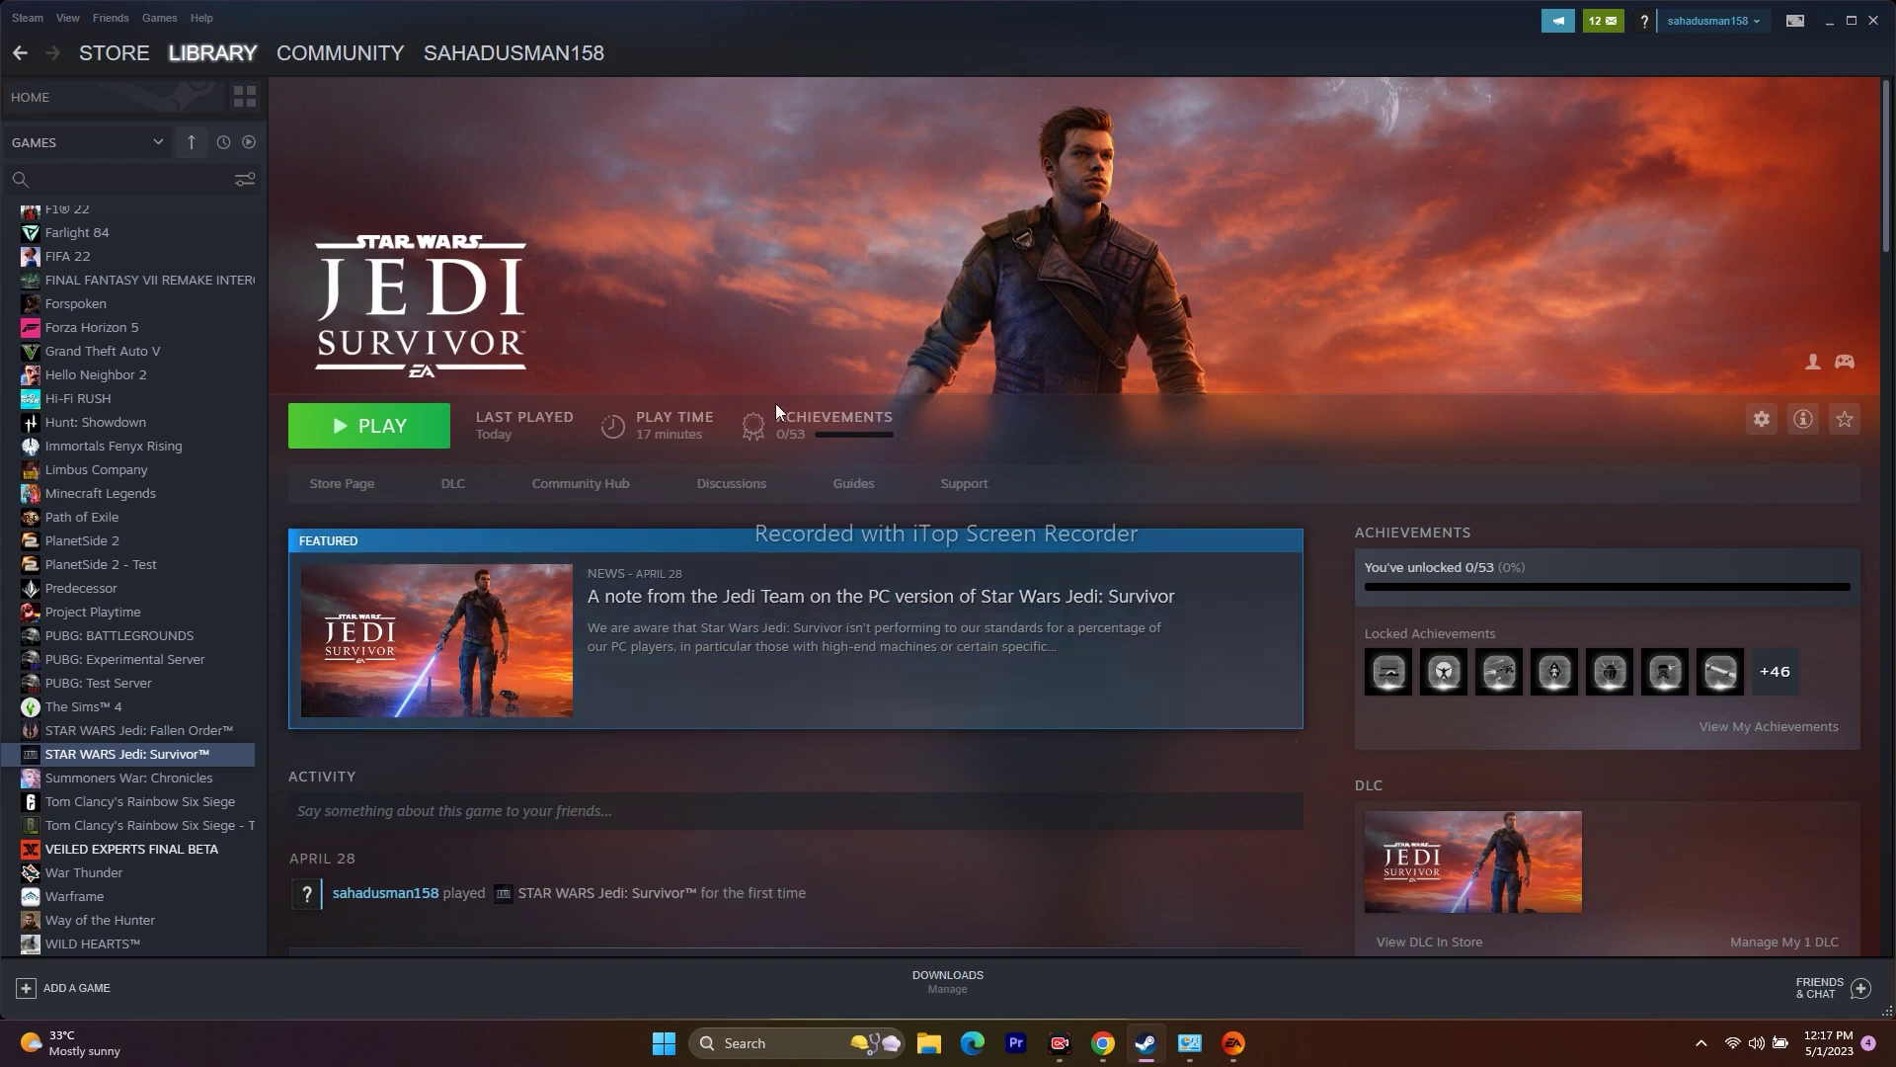
right_click(120, 754)
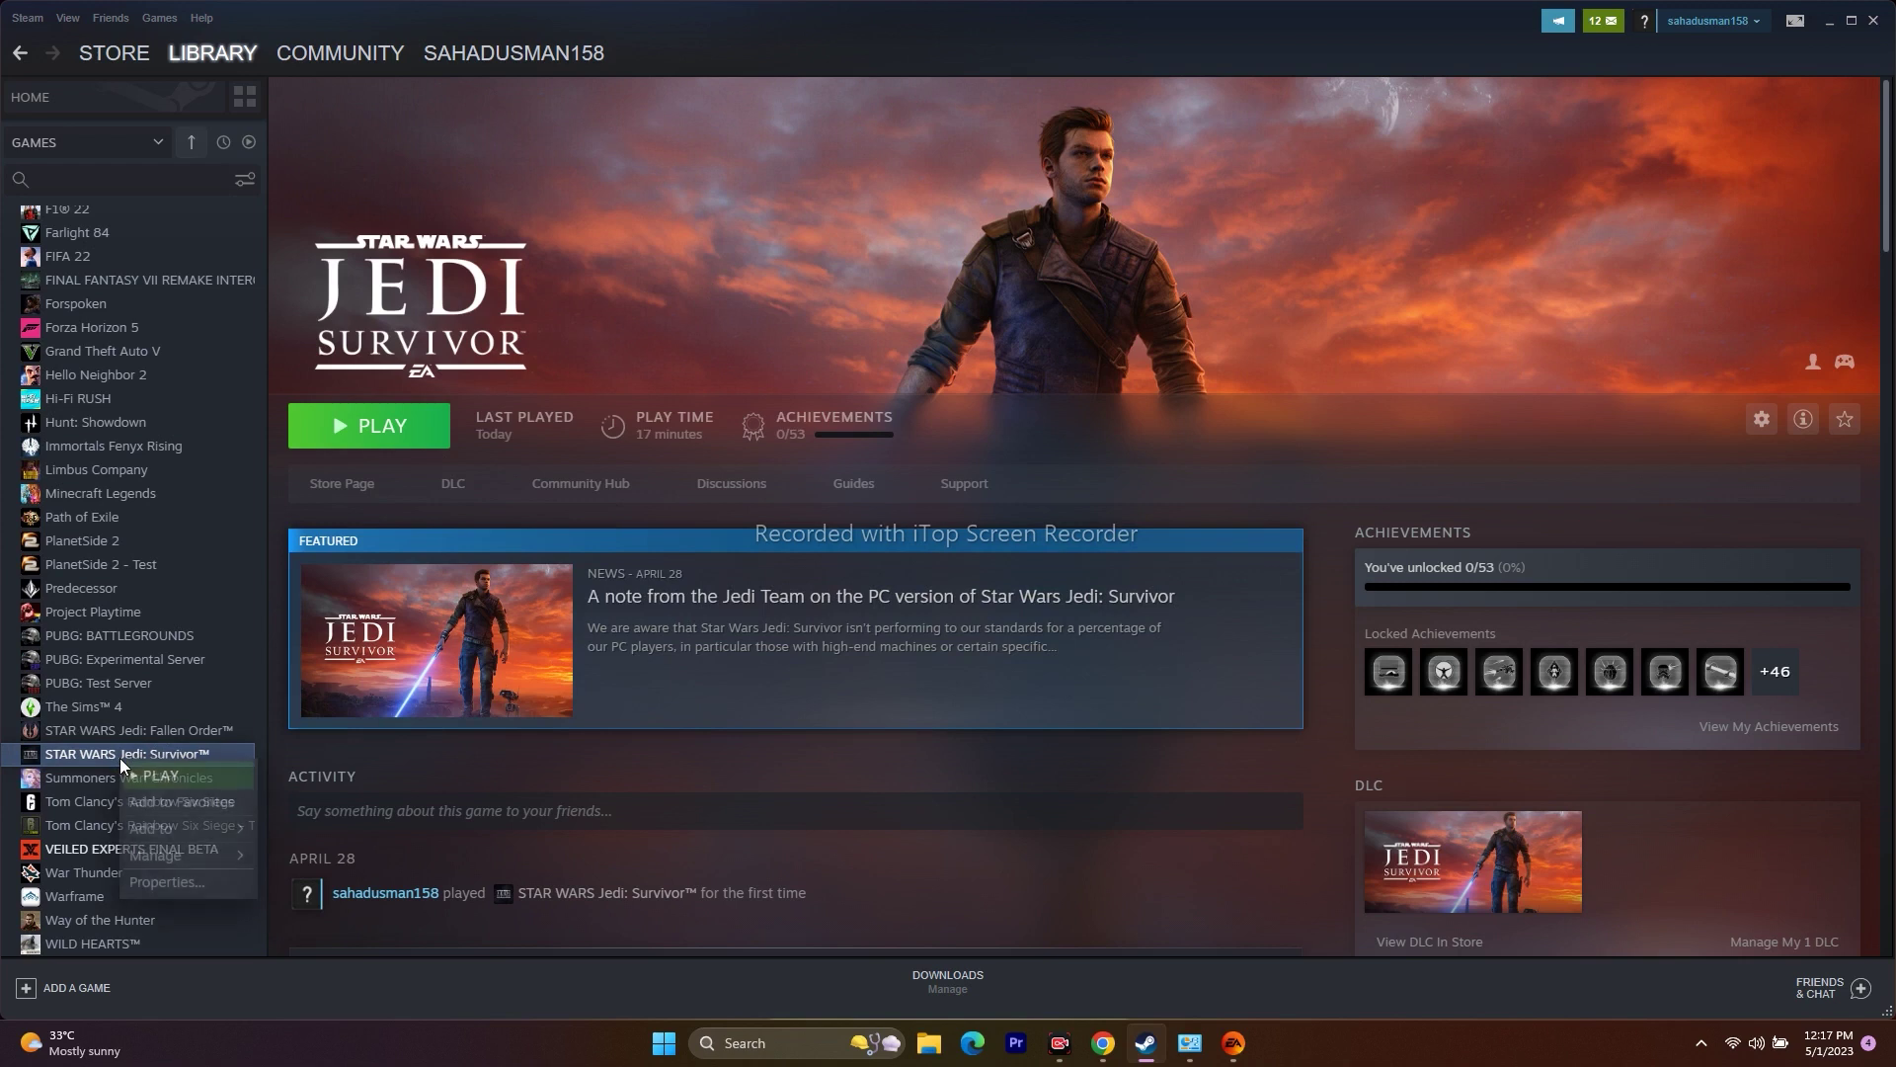
left_click(158, 894)
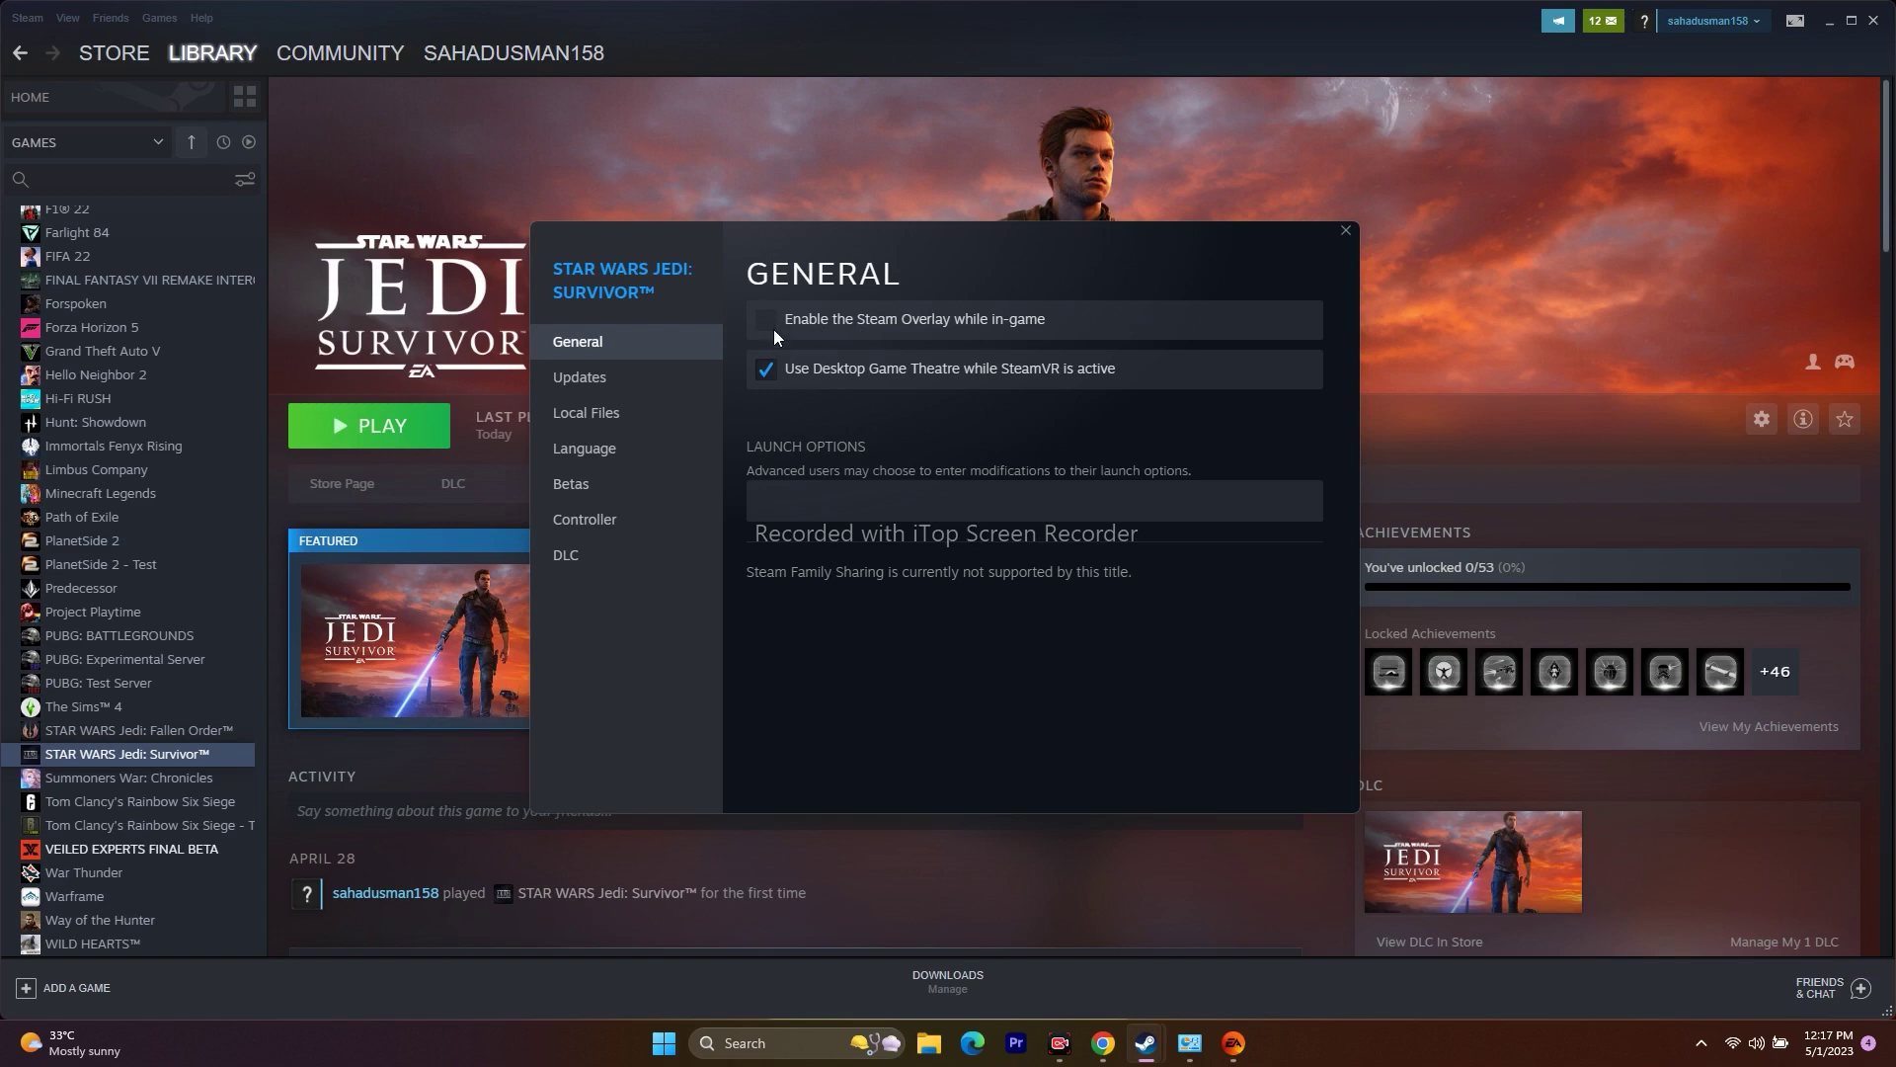
left_click(1345, 234)
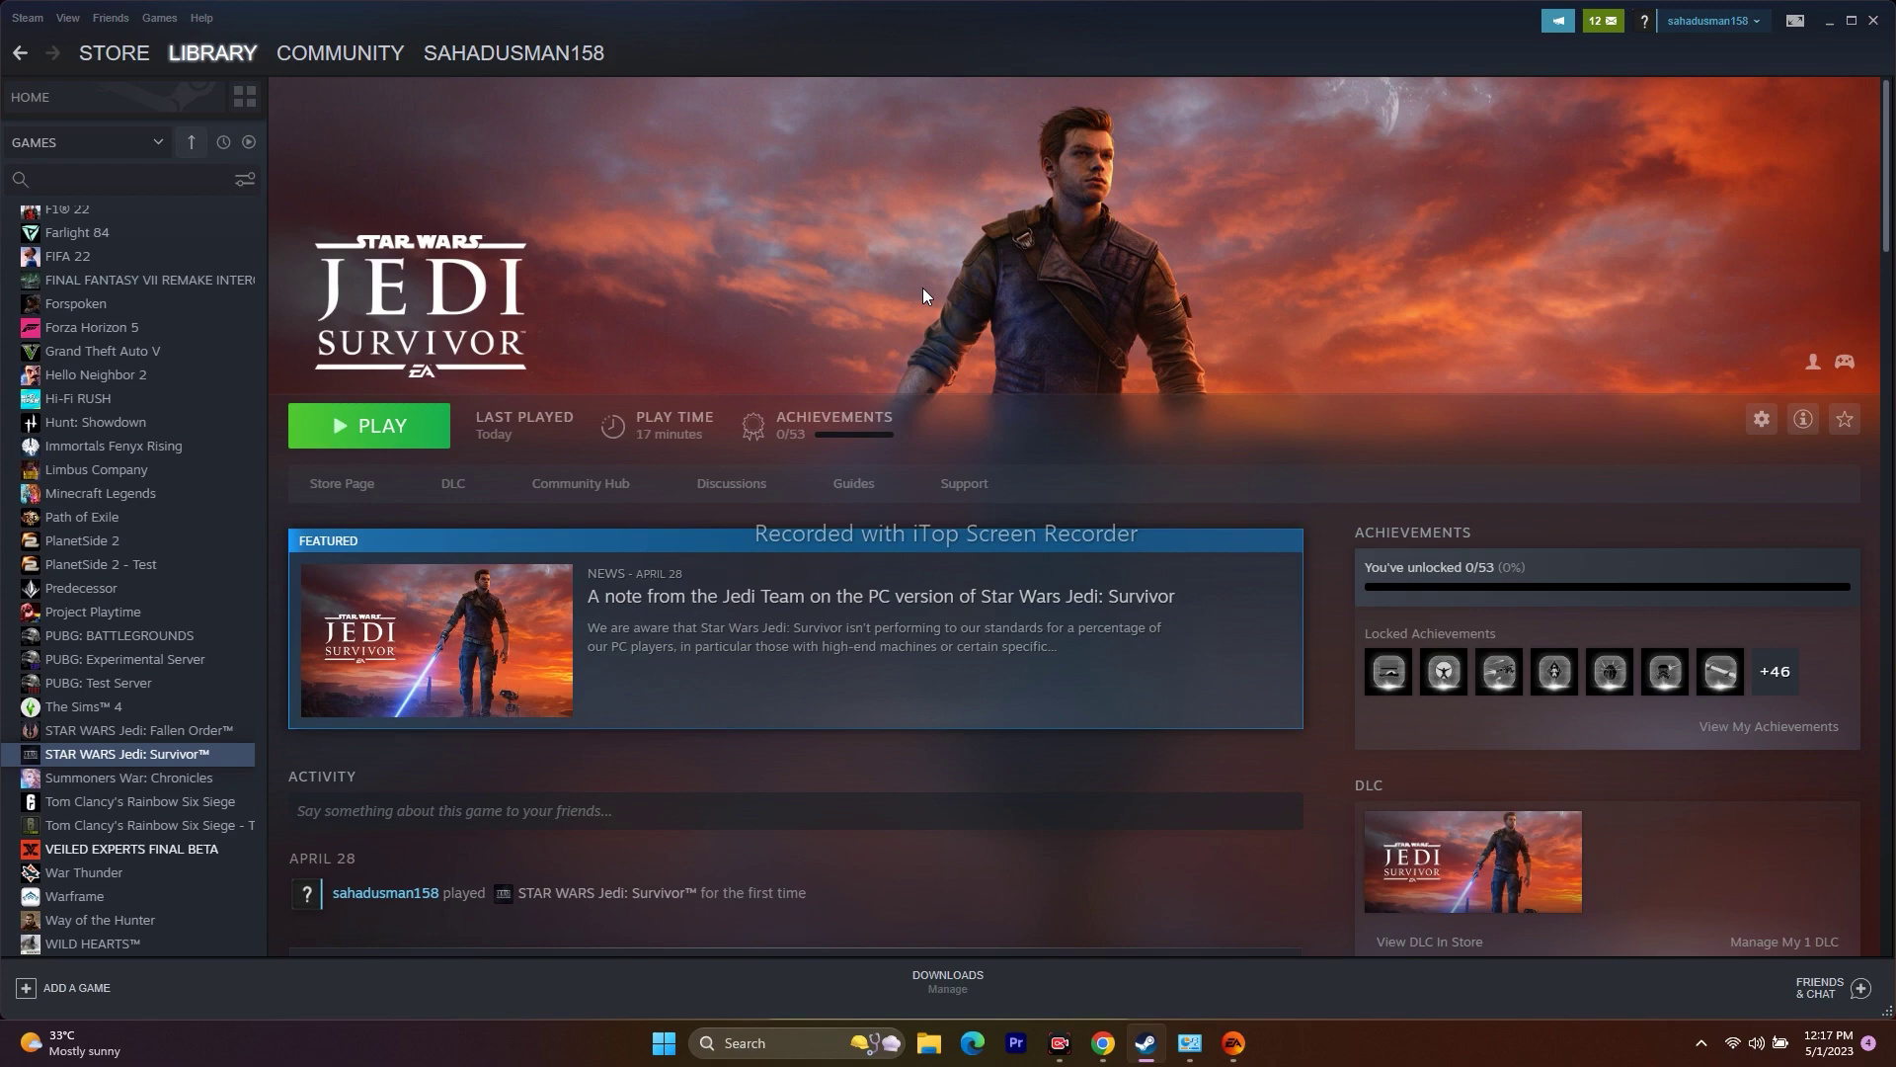
left_click(1826, 24)
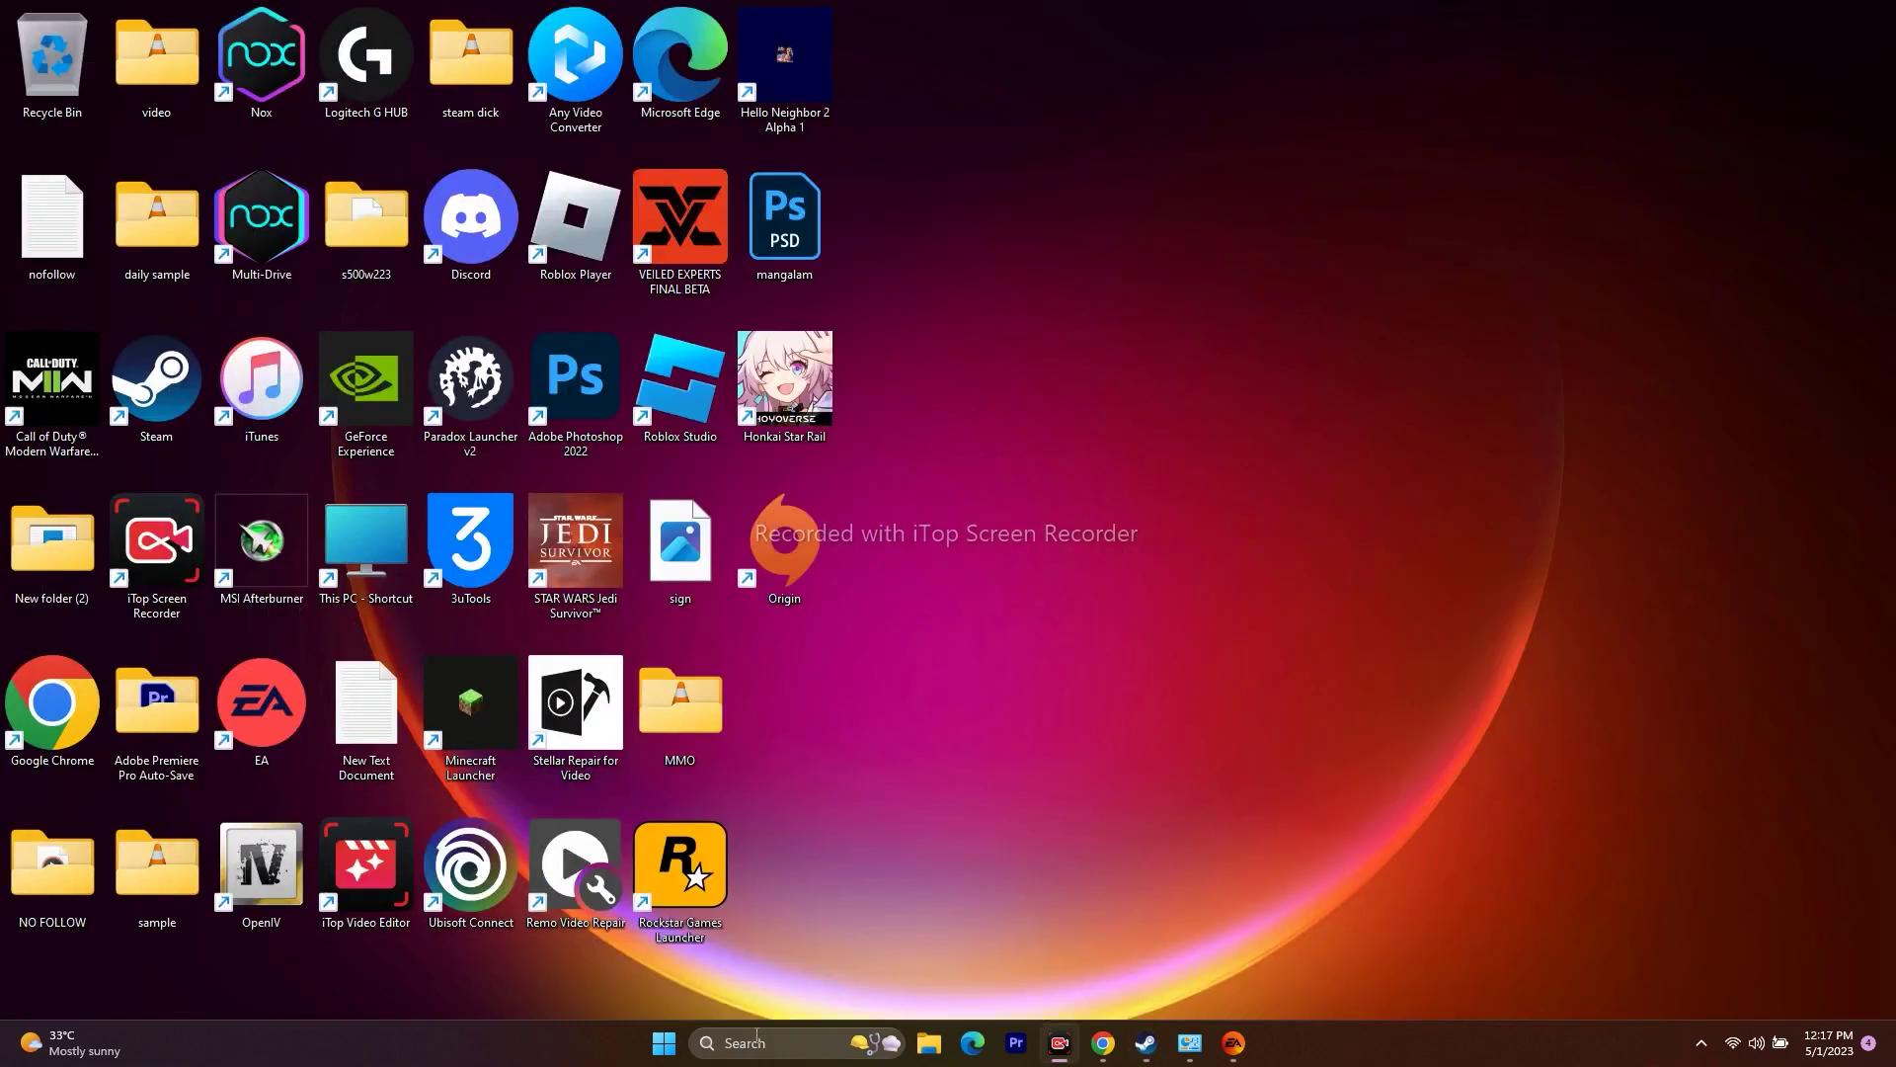
In System Configuration, hide all Microsoft services, disable all remaining services, apply the change and exit without restarting.
left_click(755, 1042)
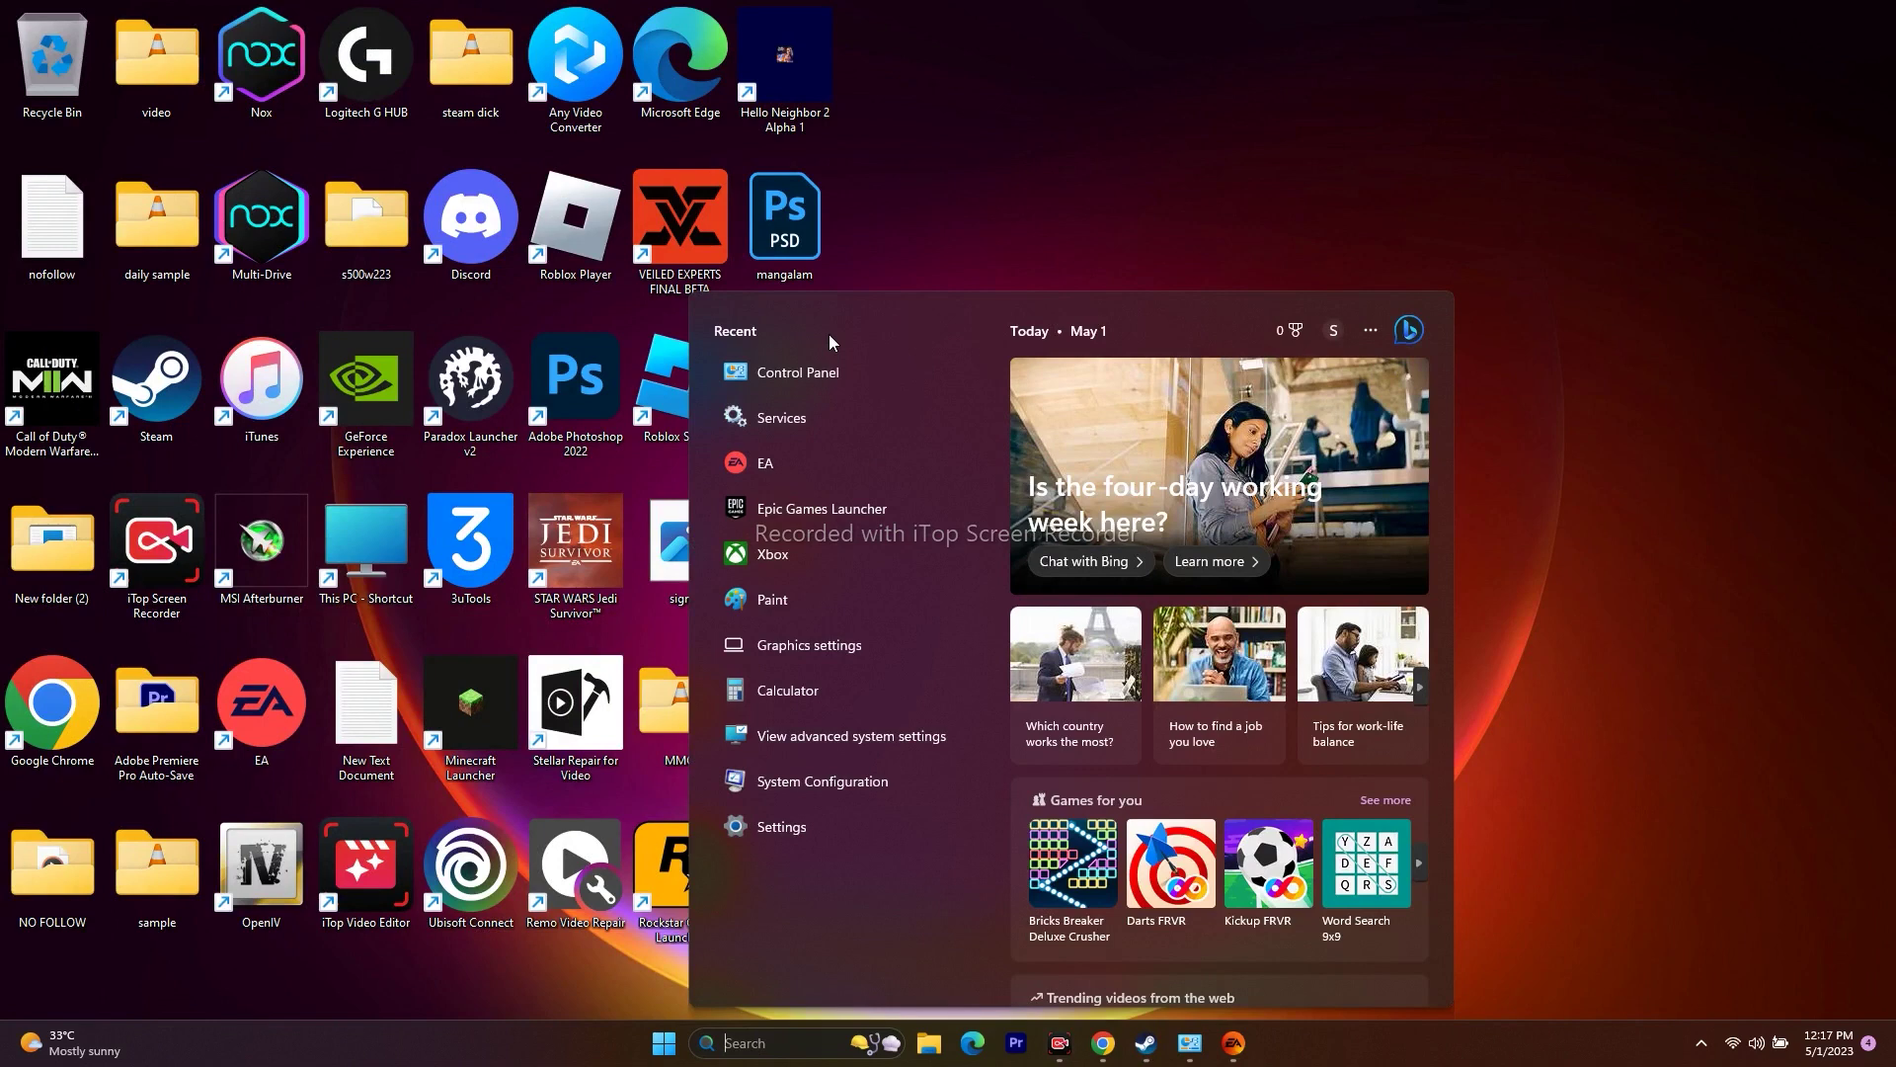
left_click(909, 769)
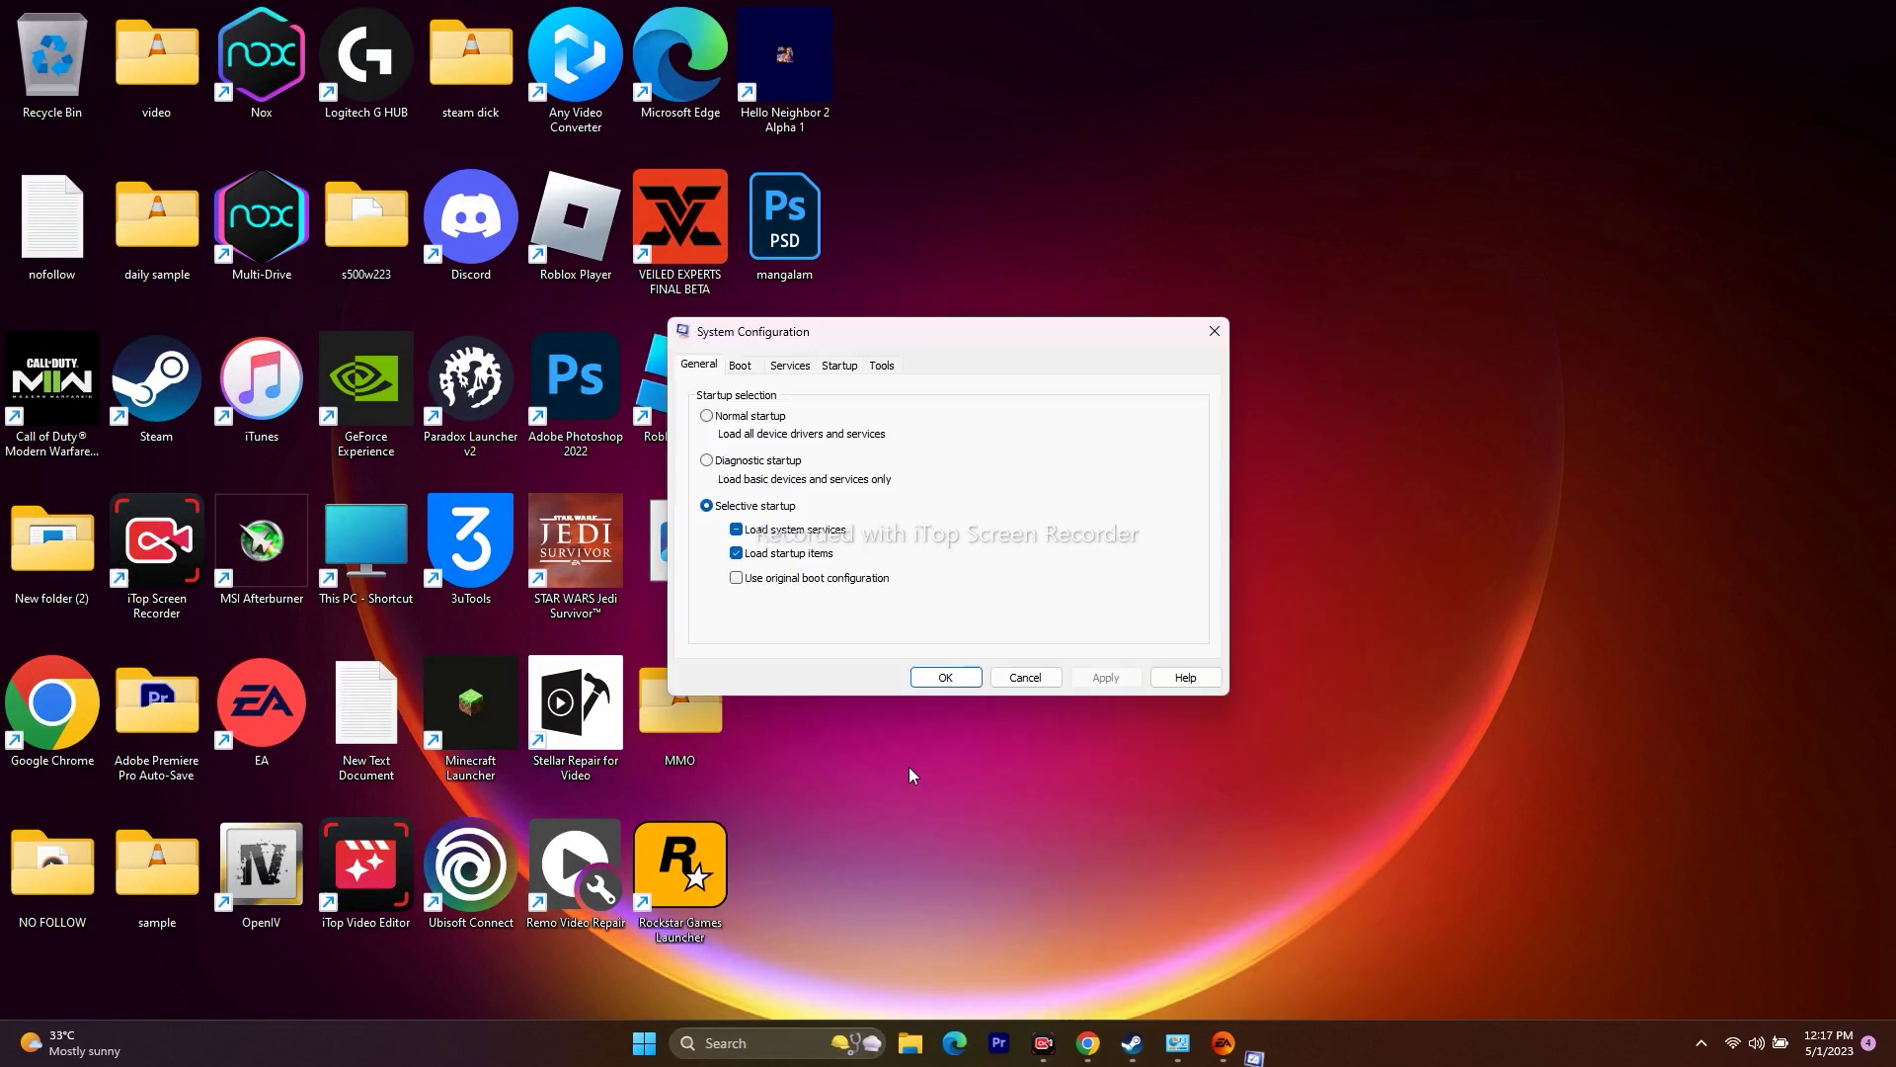
left_click(792, 367)
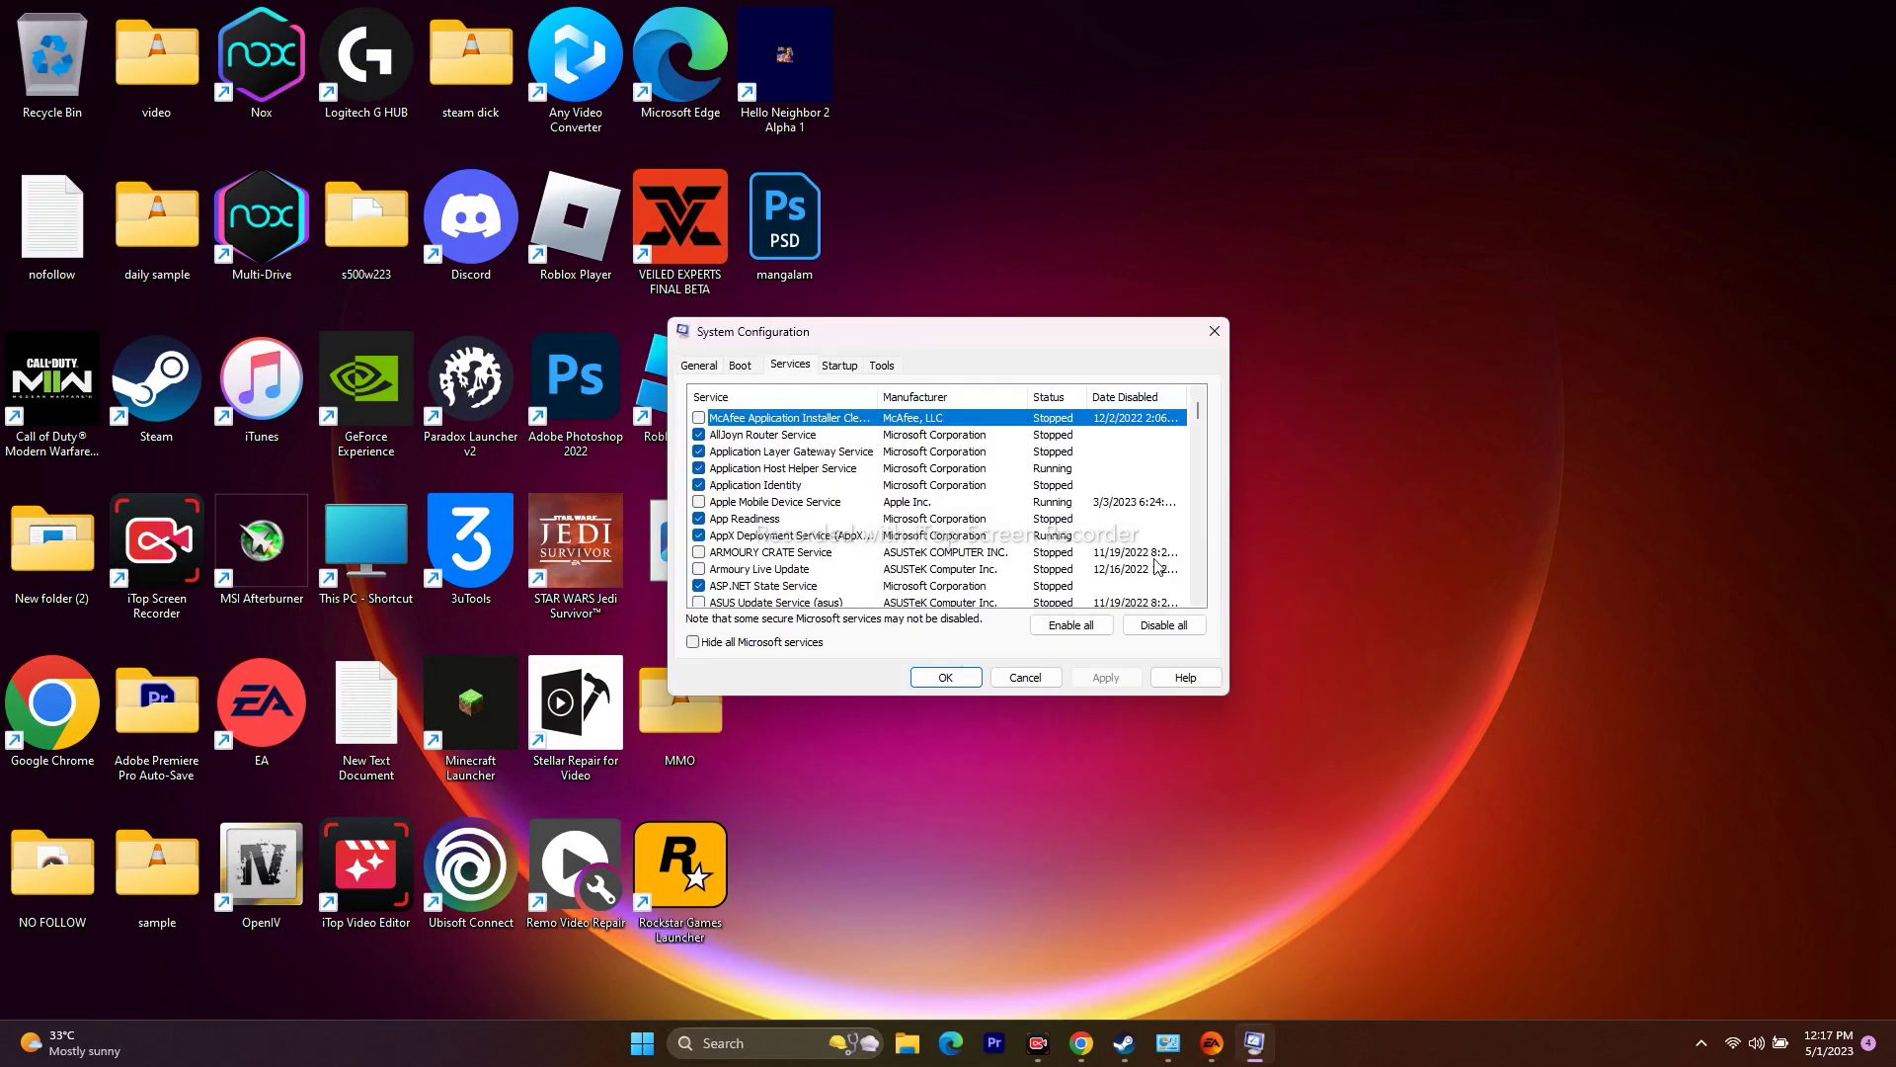
left_click(694, 643)
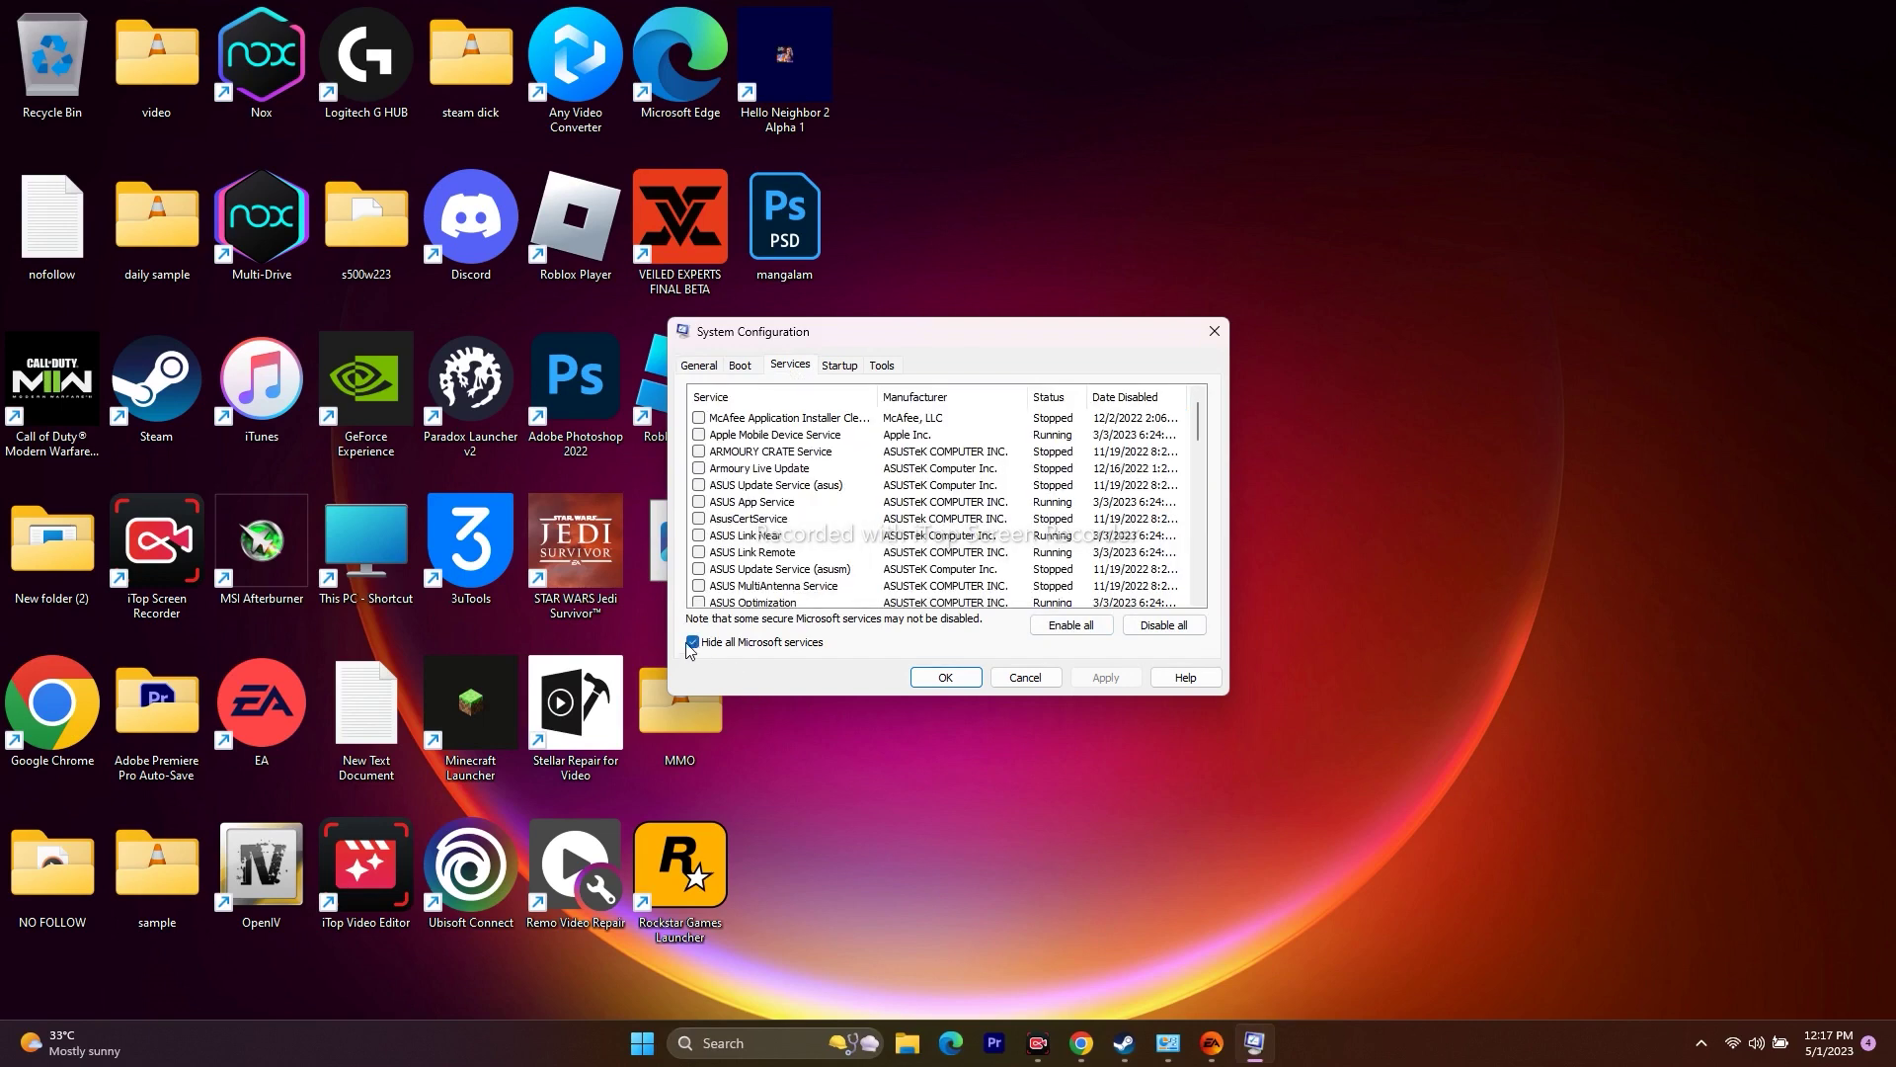
left_click(1164, 630)
left_click(1105, 678)
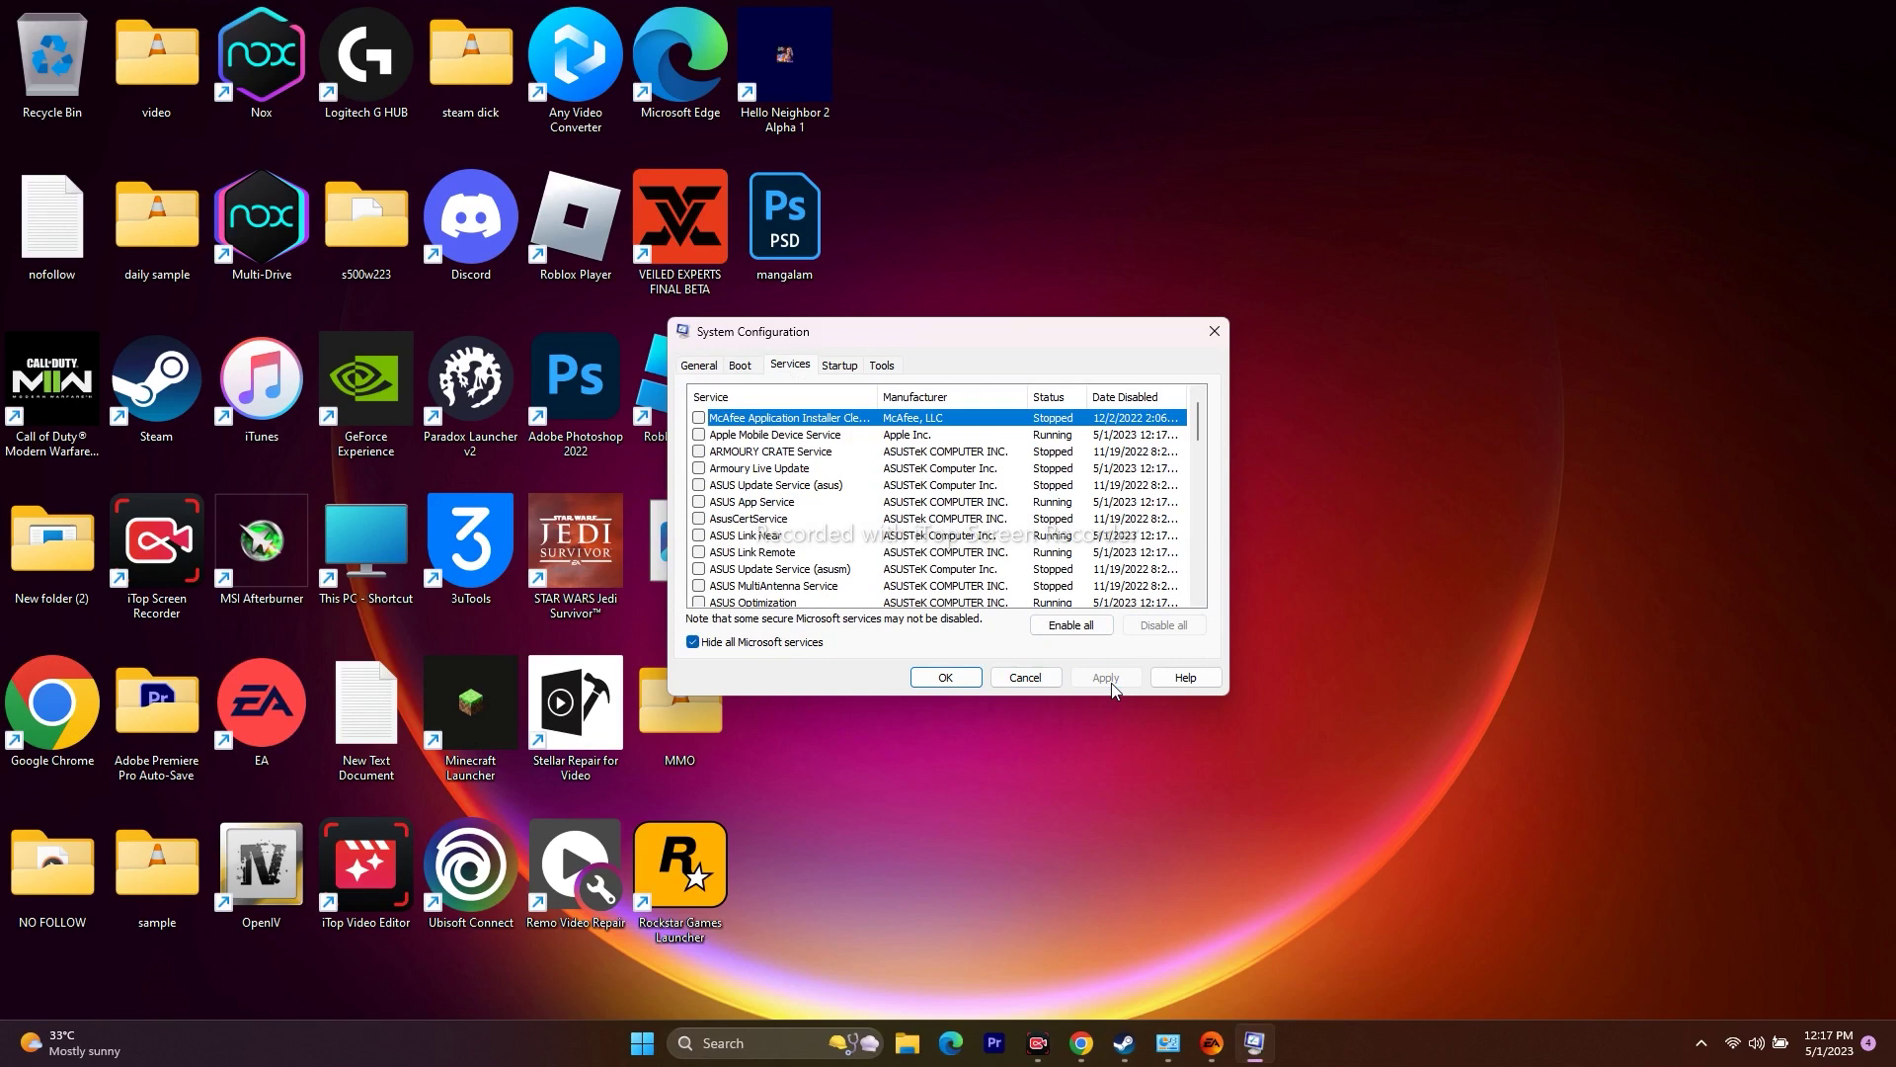
left_click(926, 678)
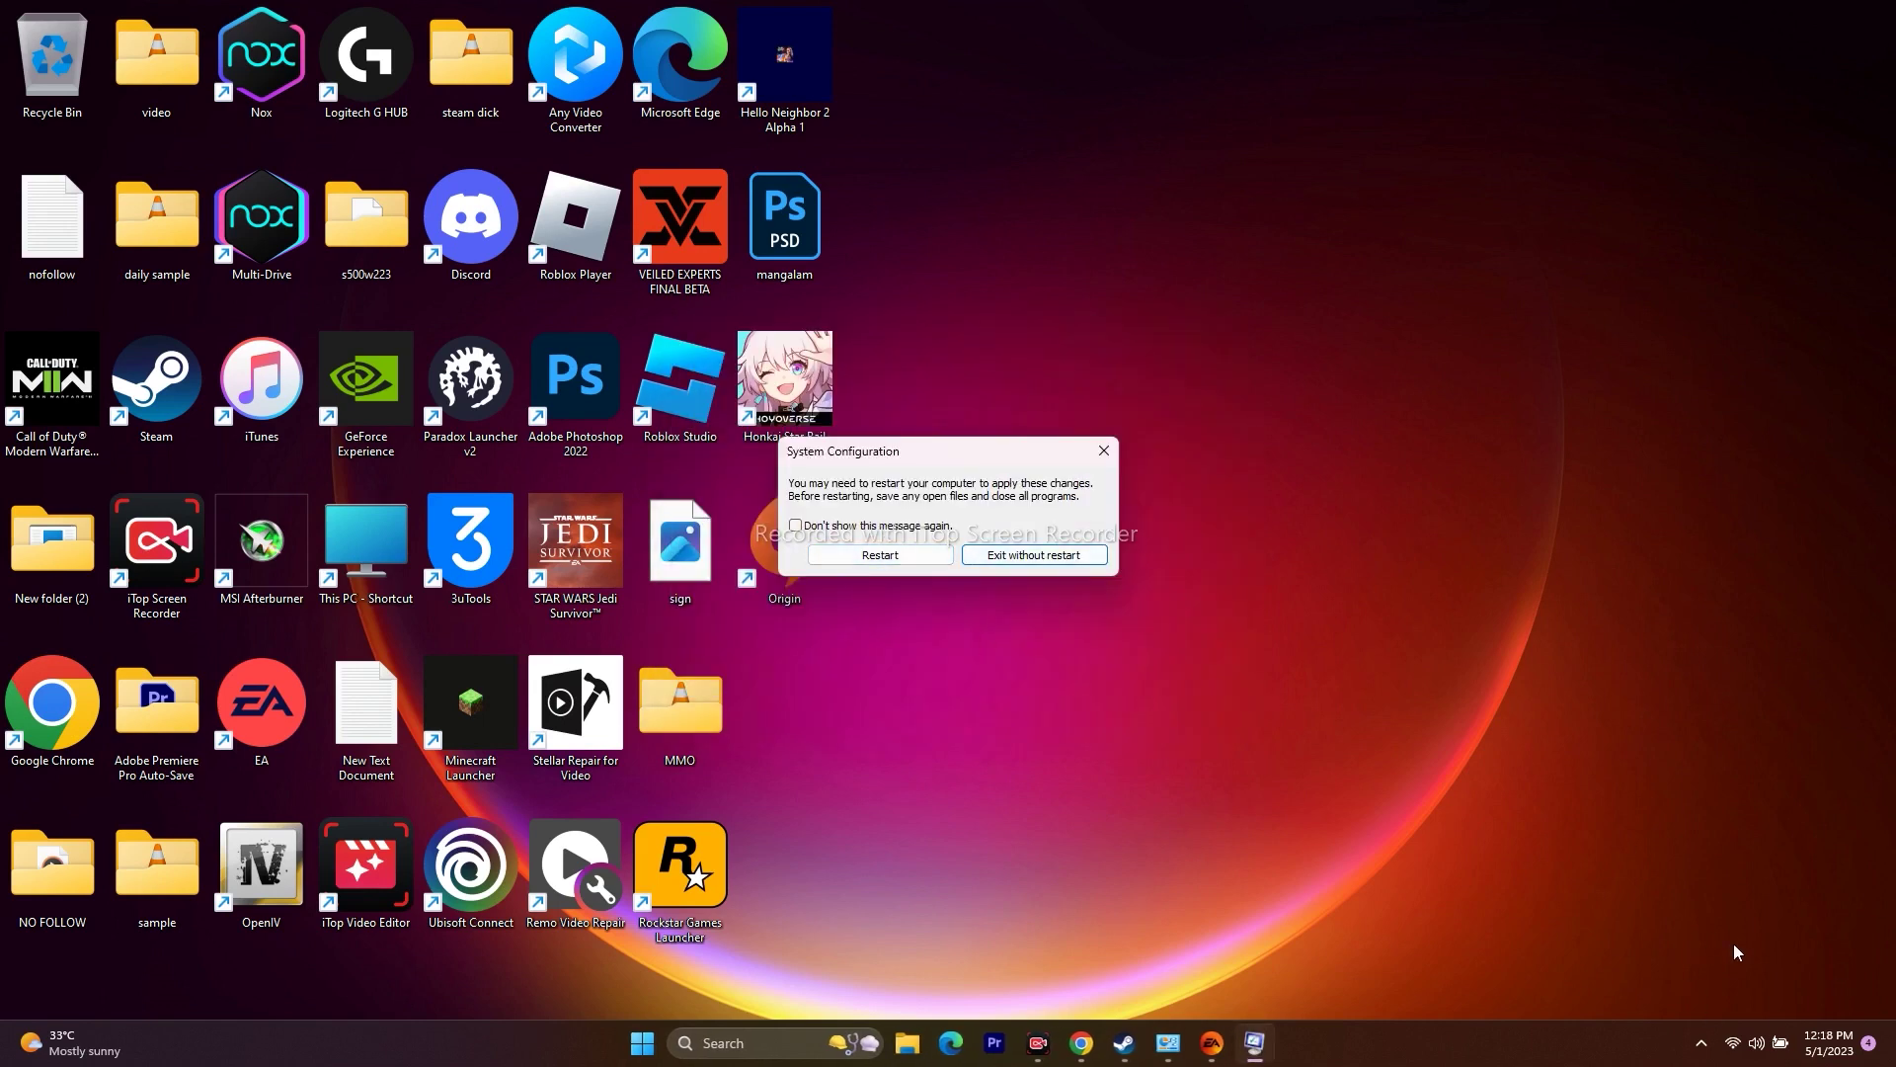
left_click(1064, 559)
Check Steam briefly, minimize it, and browse in File Explorer to the user's AppData > Local folder on the C: drive.
left_click(1146, 1043)
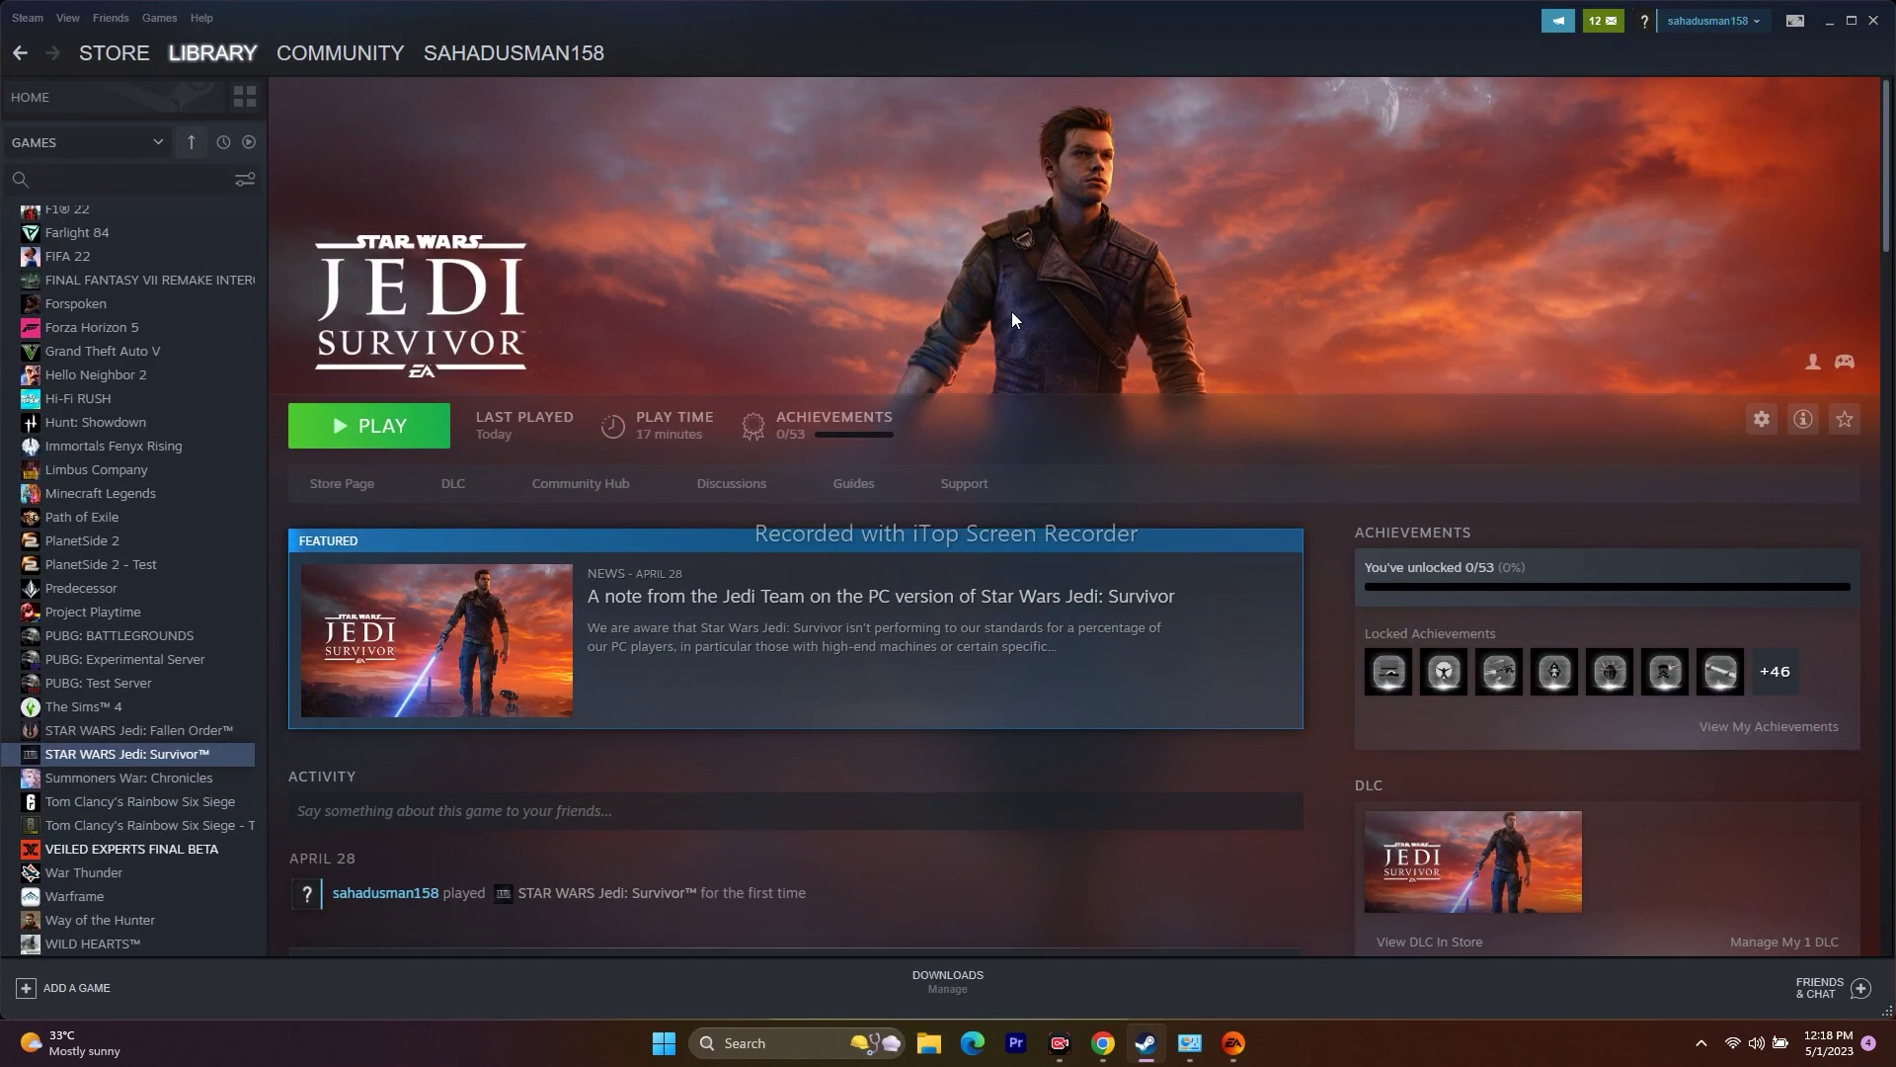
left_click(1821, 26)
left_click(929, 1043)
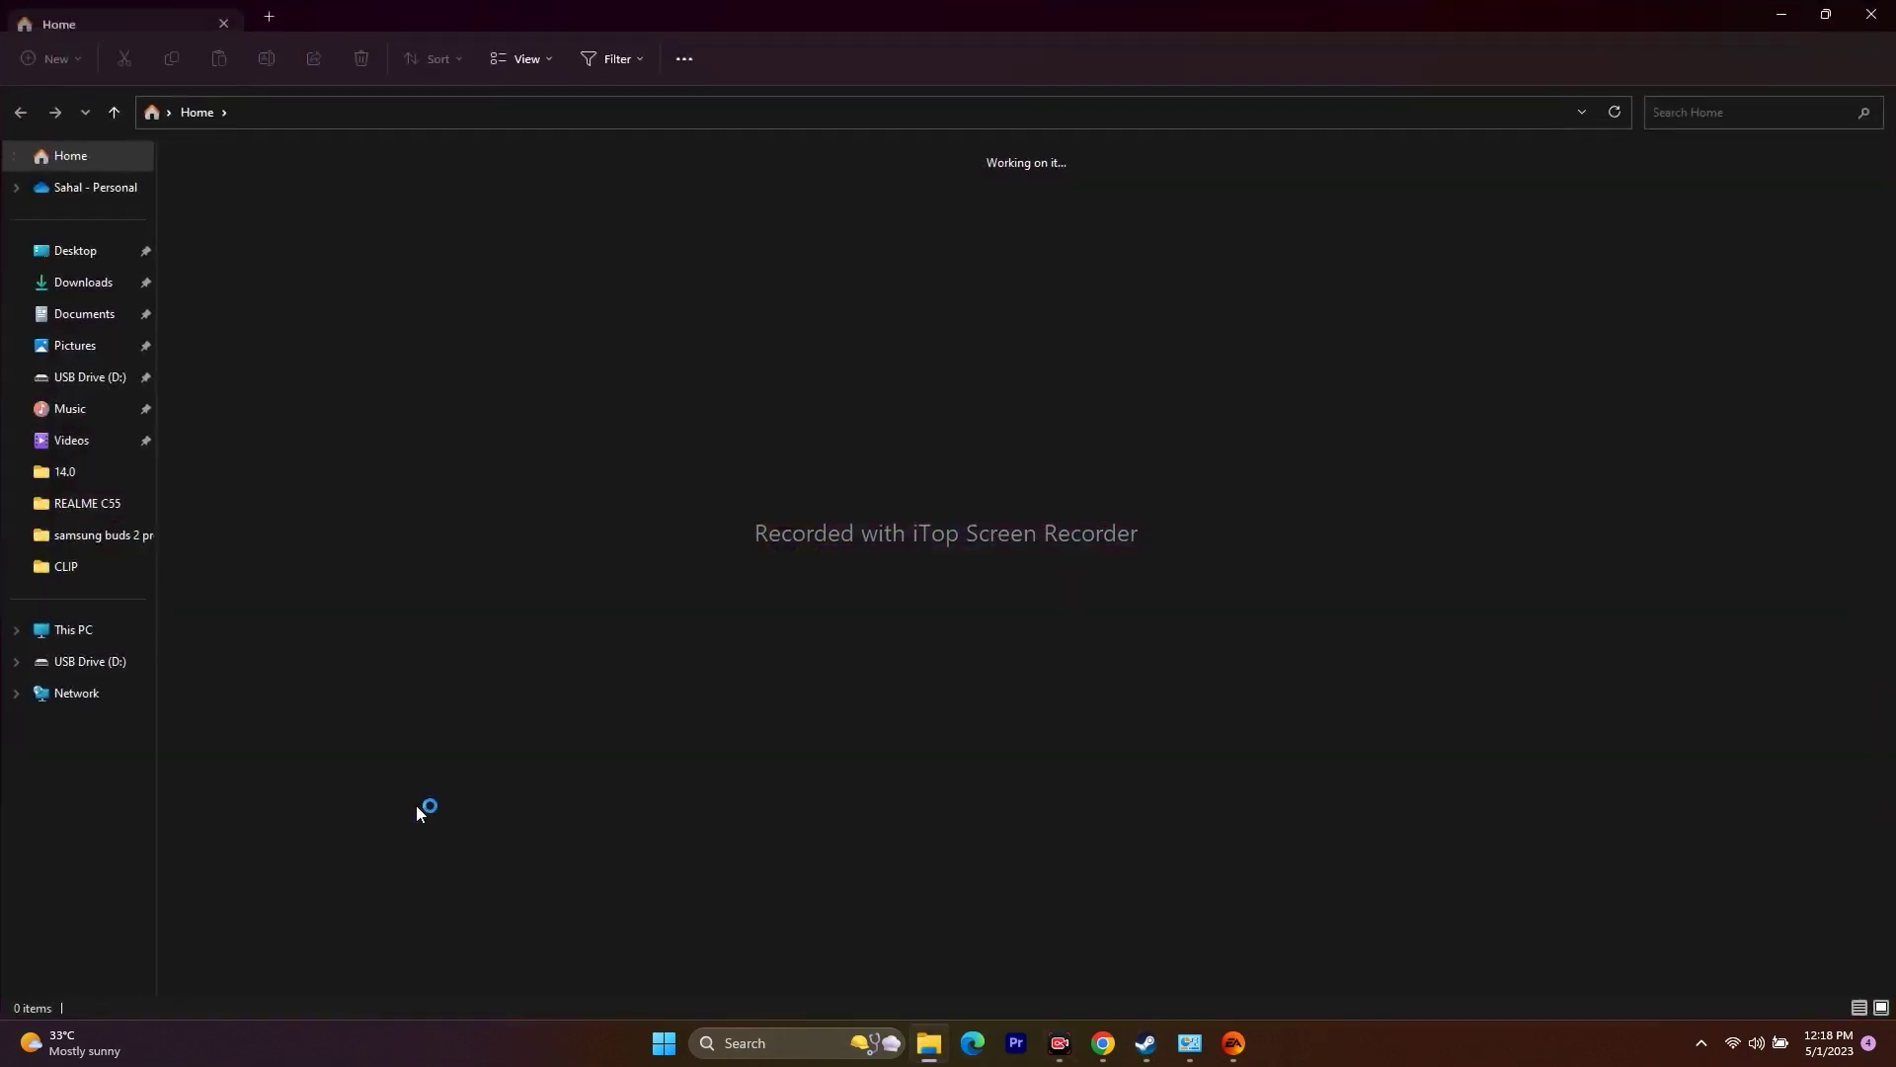
left_click(127, 630)
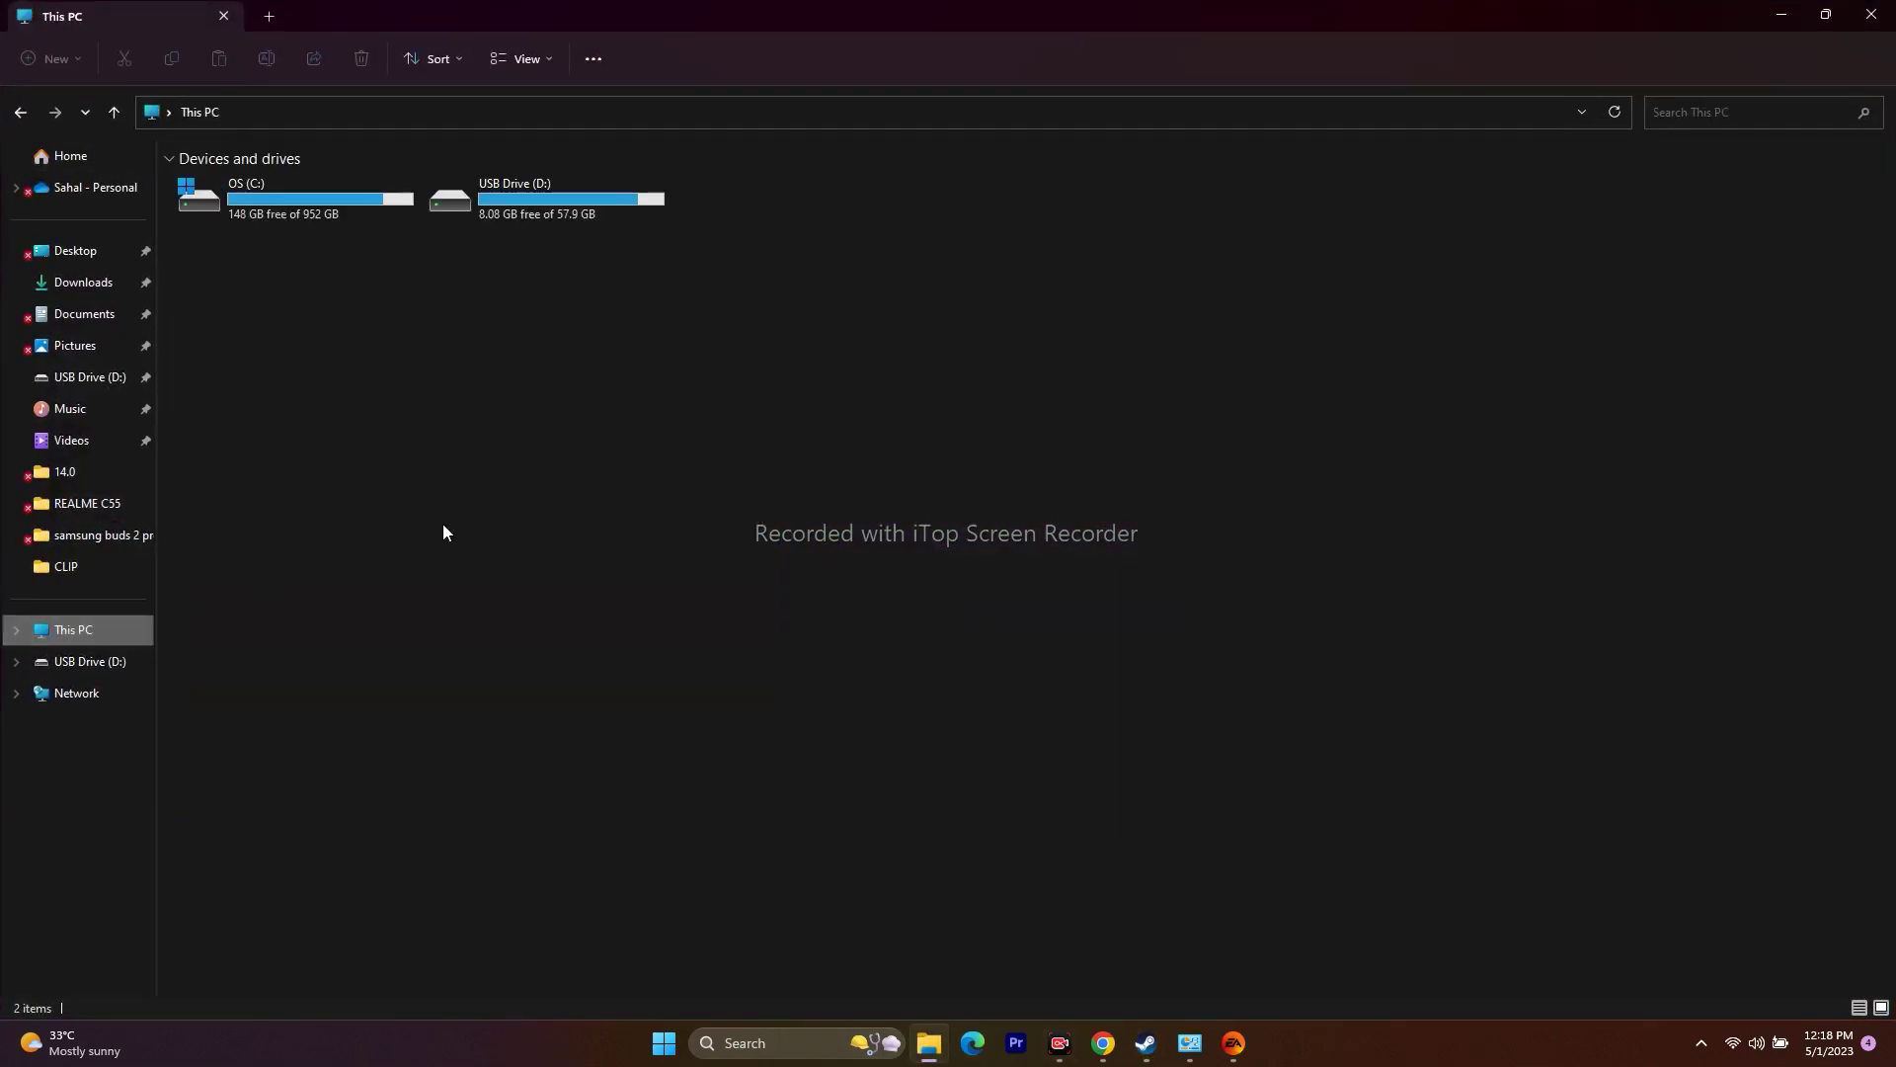
double_click(287, 186)
scroll(316, 790, "down", 2)
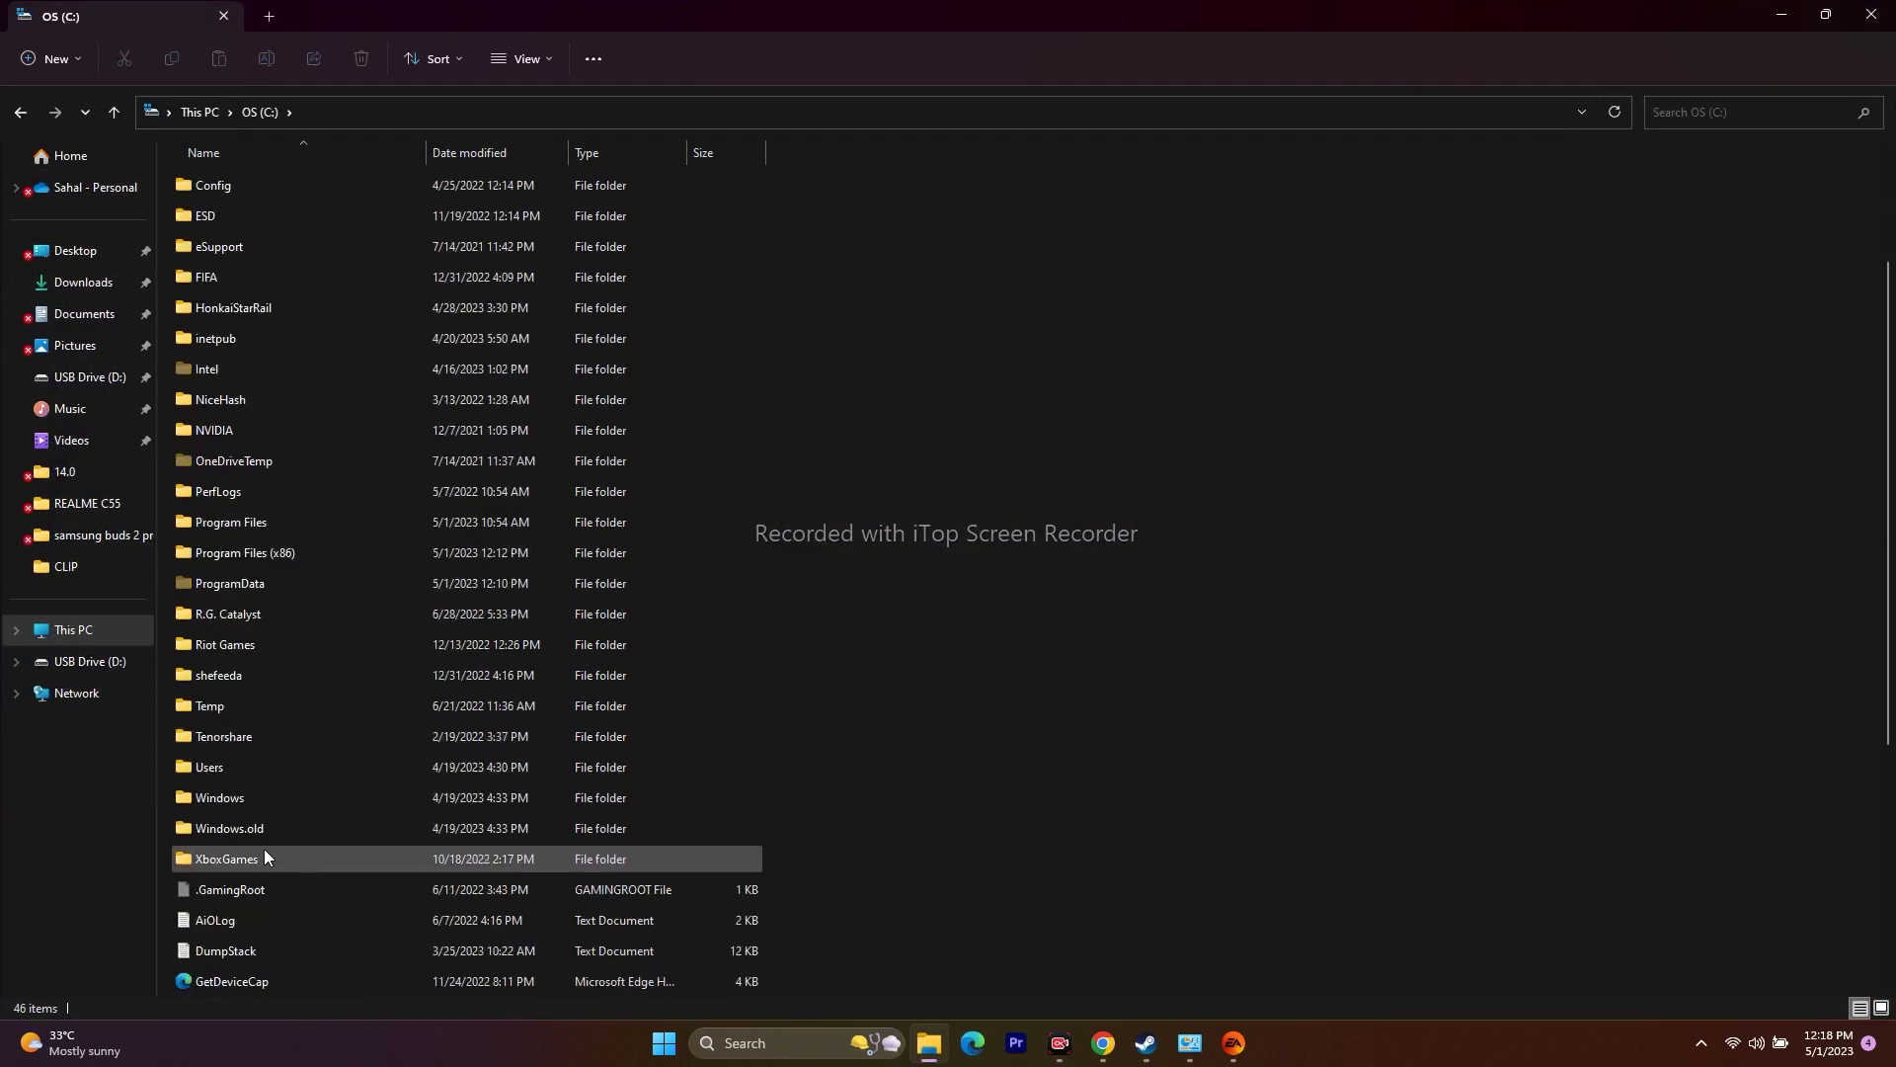
double_click(225, 772)
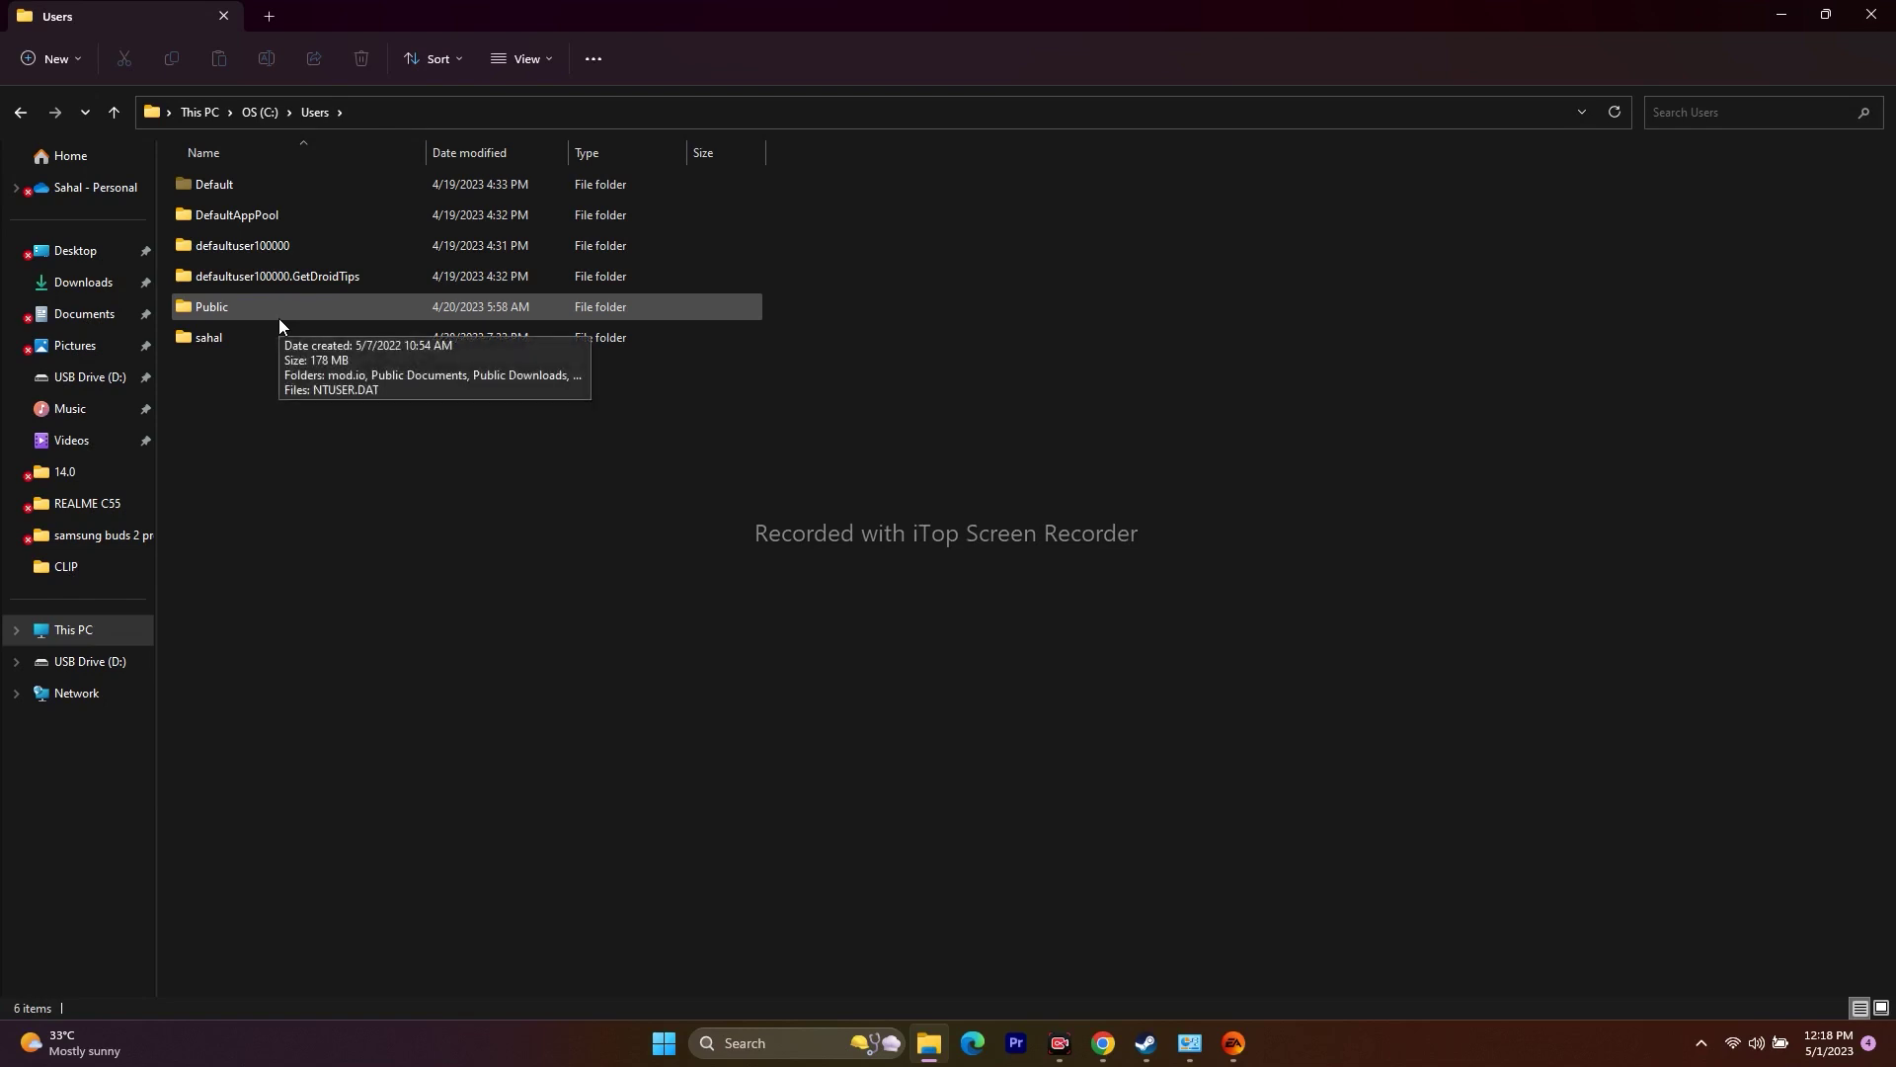
double_click(253, 339)
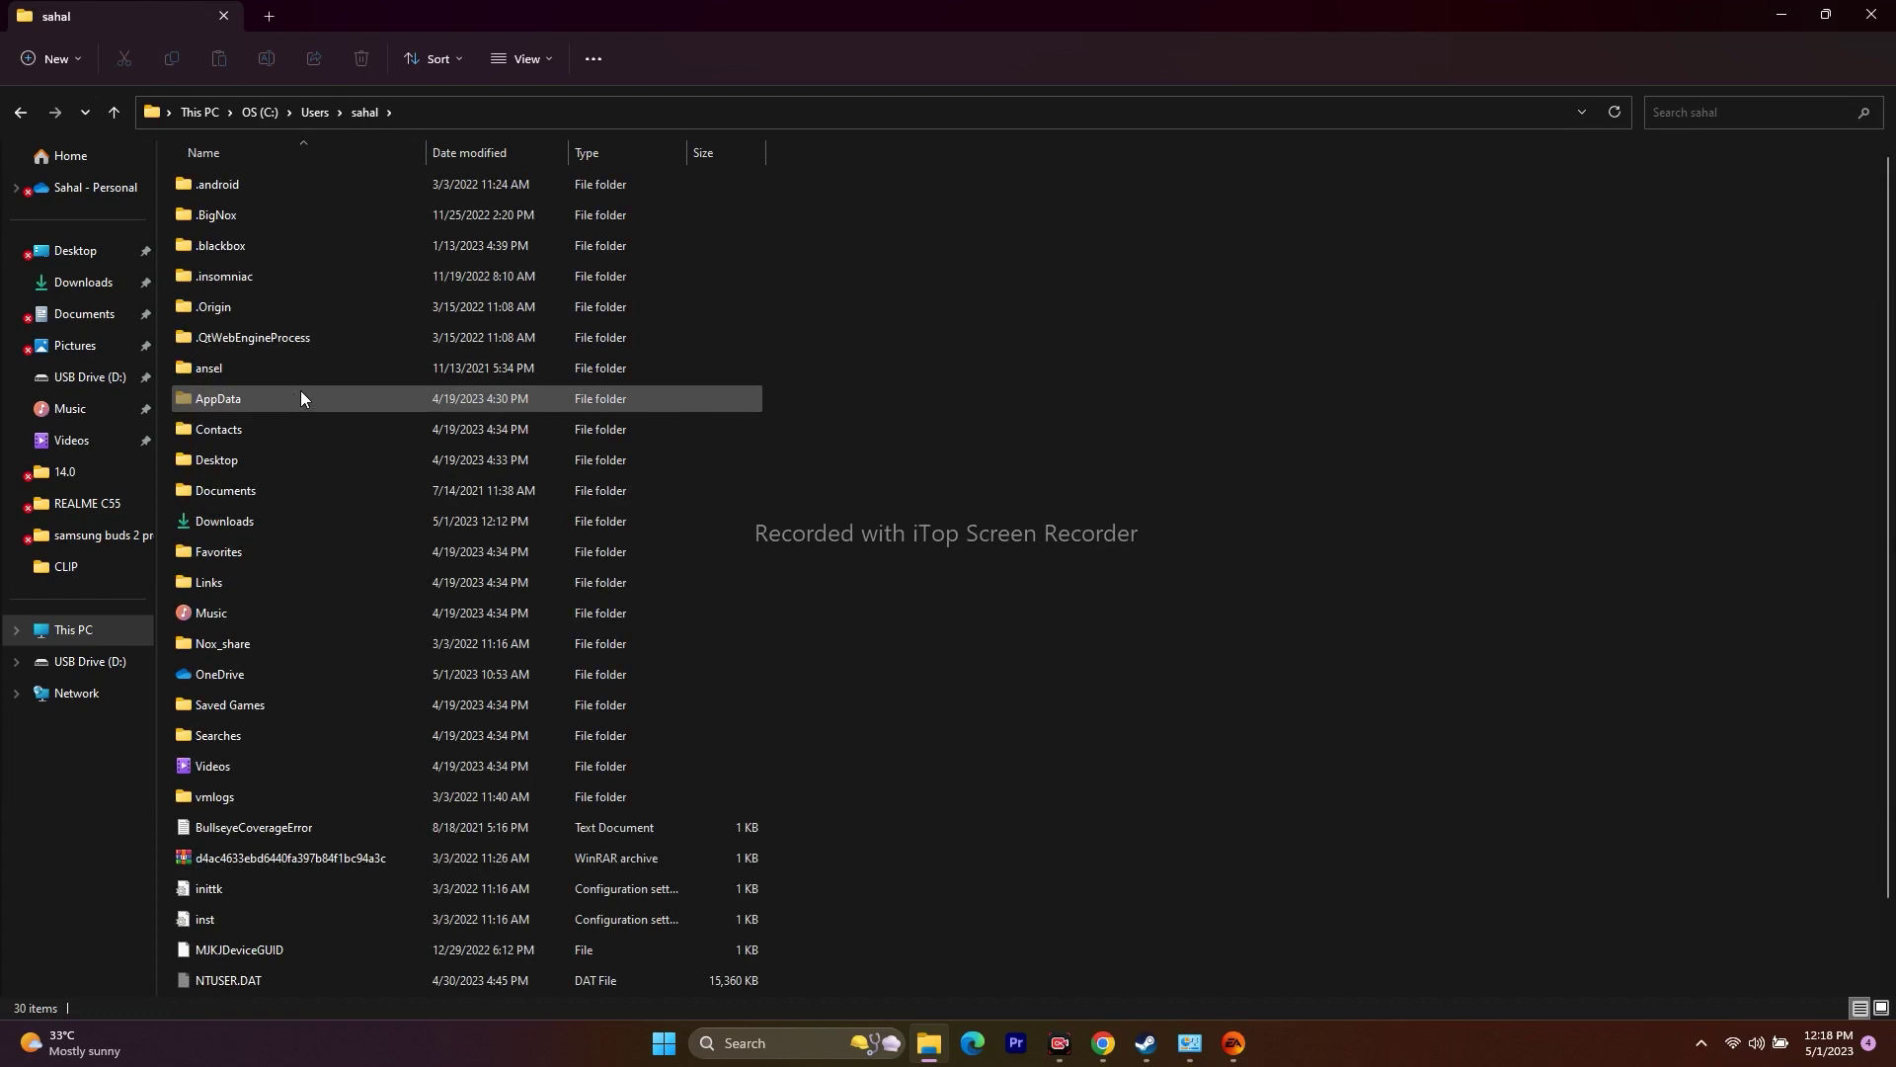
double_click(301, 390)
left_click(250, 192)
double_click(251, 193)
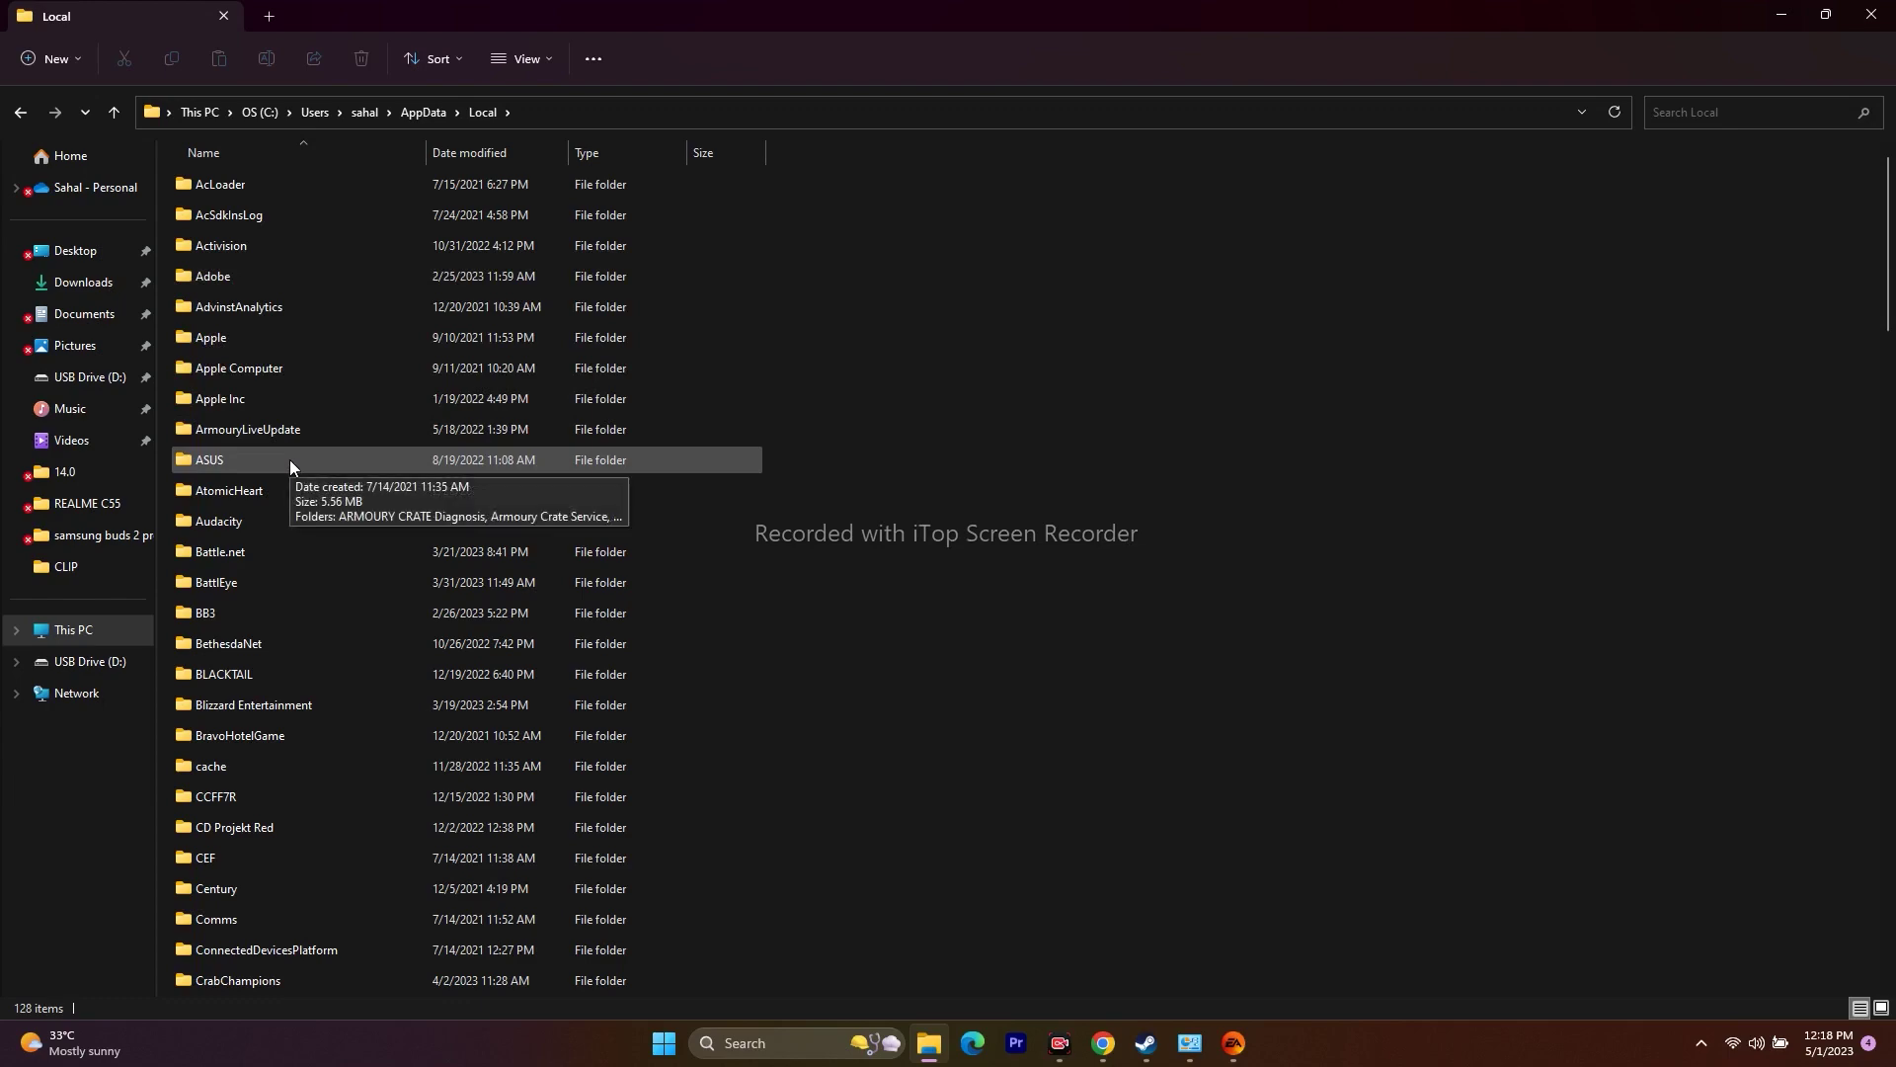
Find the SwGame folder in AppData > Local and open its Saved > Config folder.
scroll(299, 476, "down", 6)
scroll(297, 486, "down", 13)
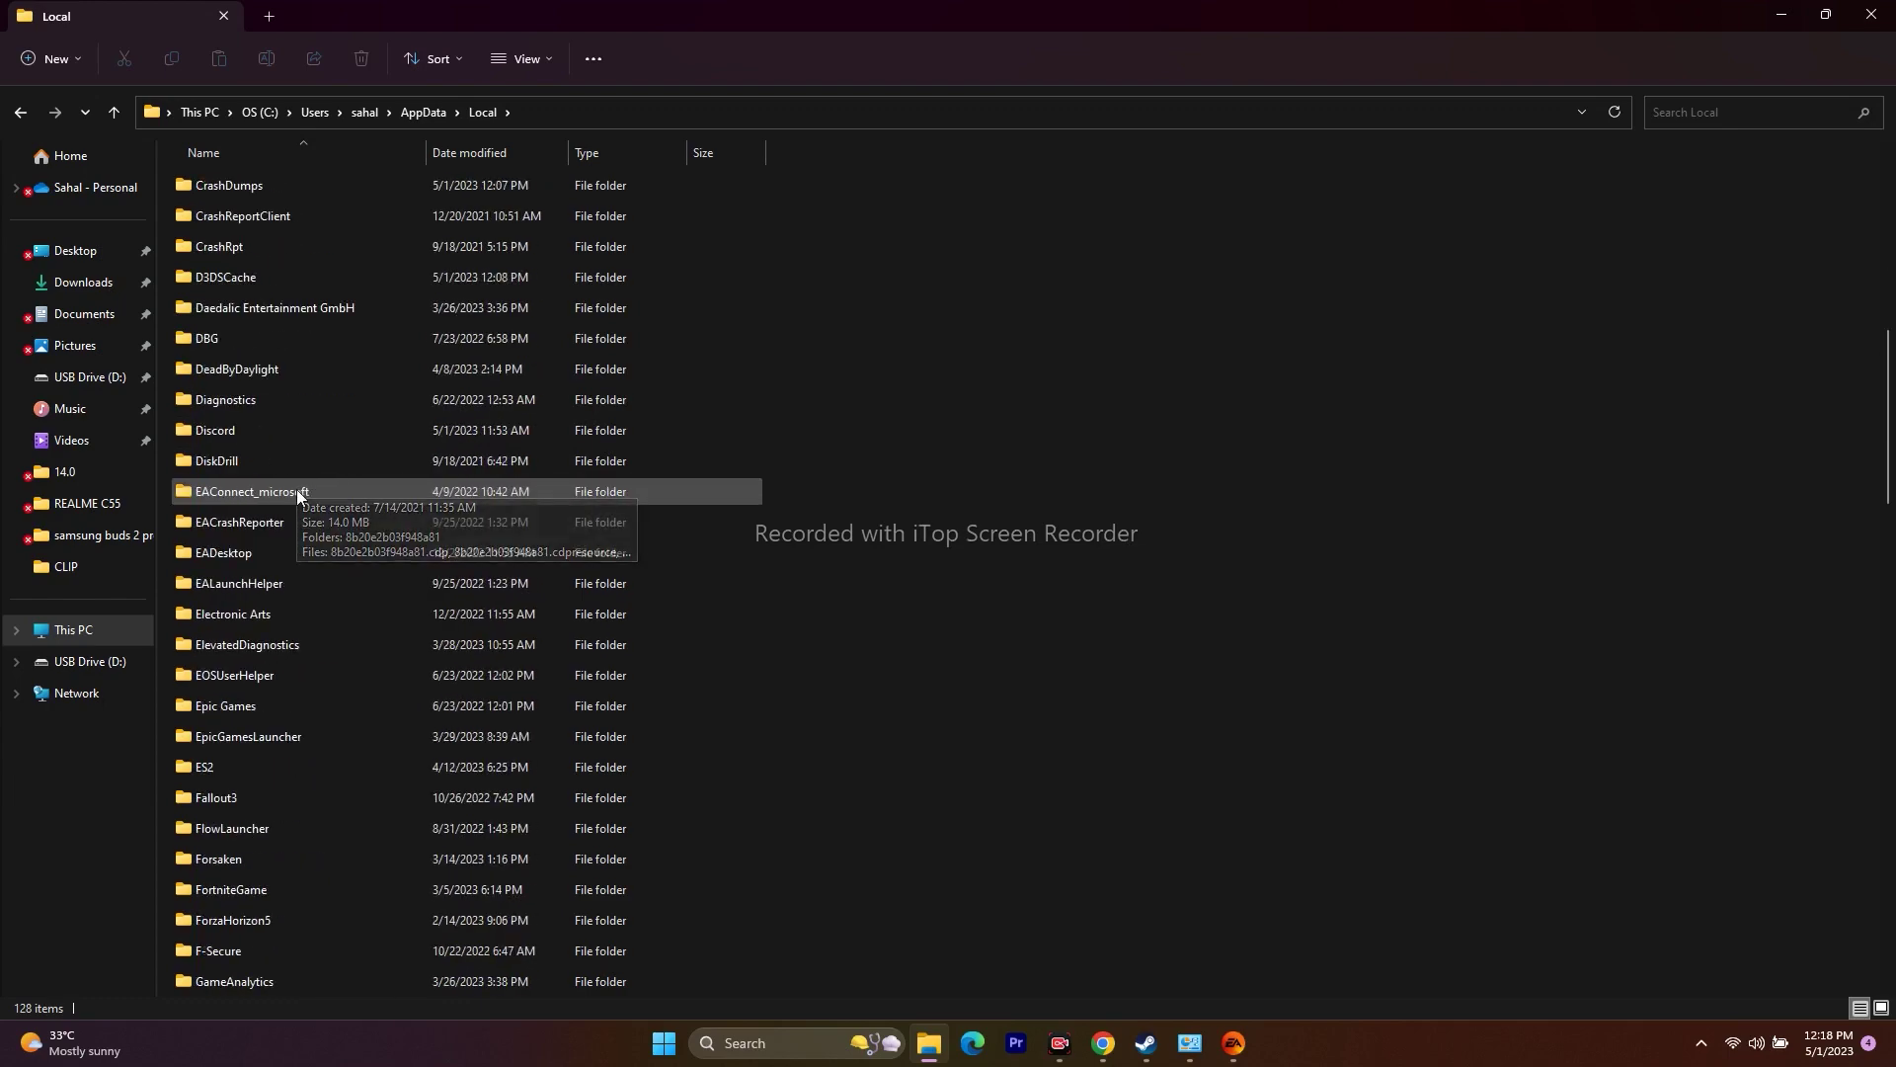
scroll(296, 489, "down", 10)
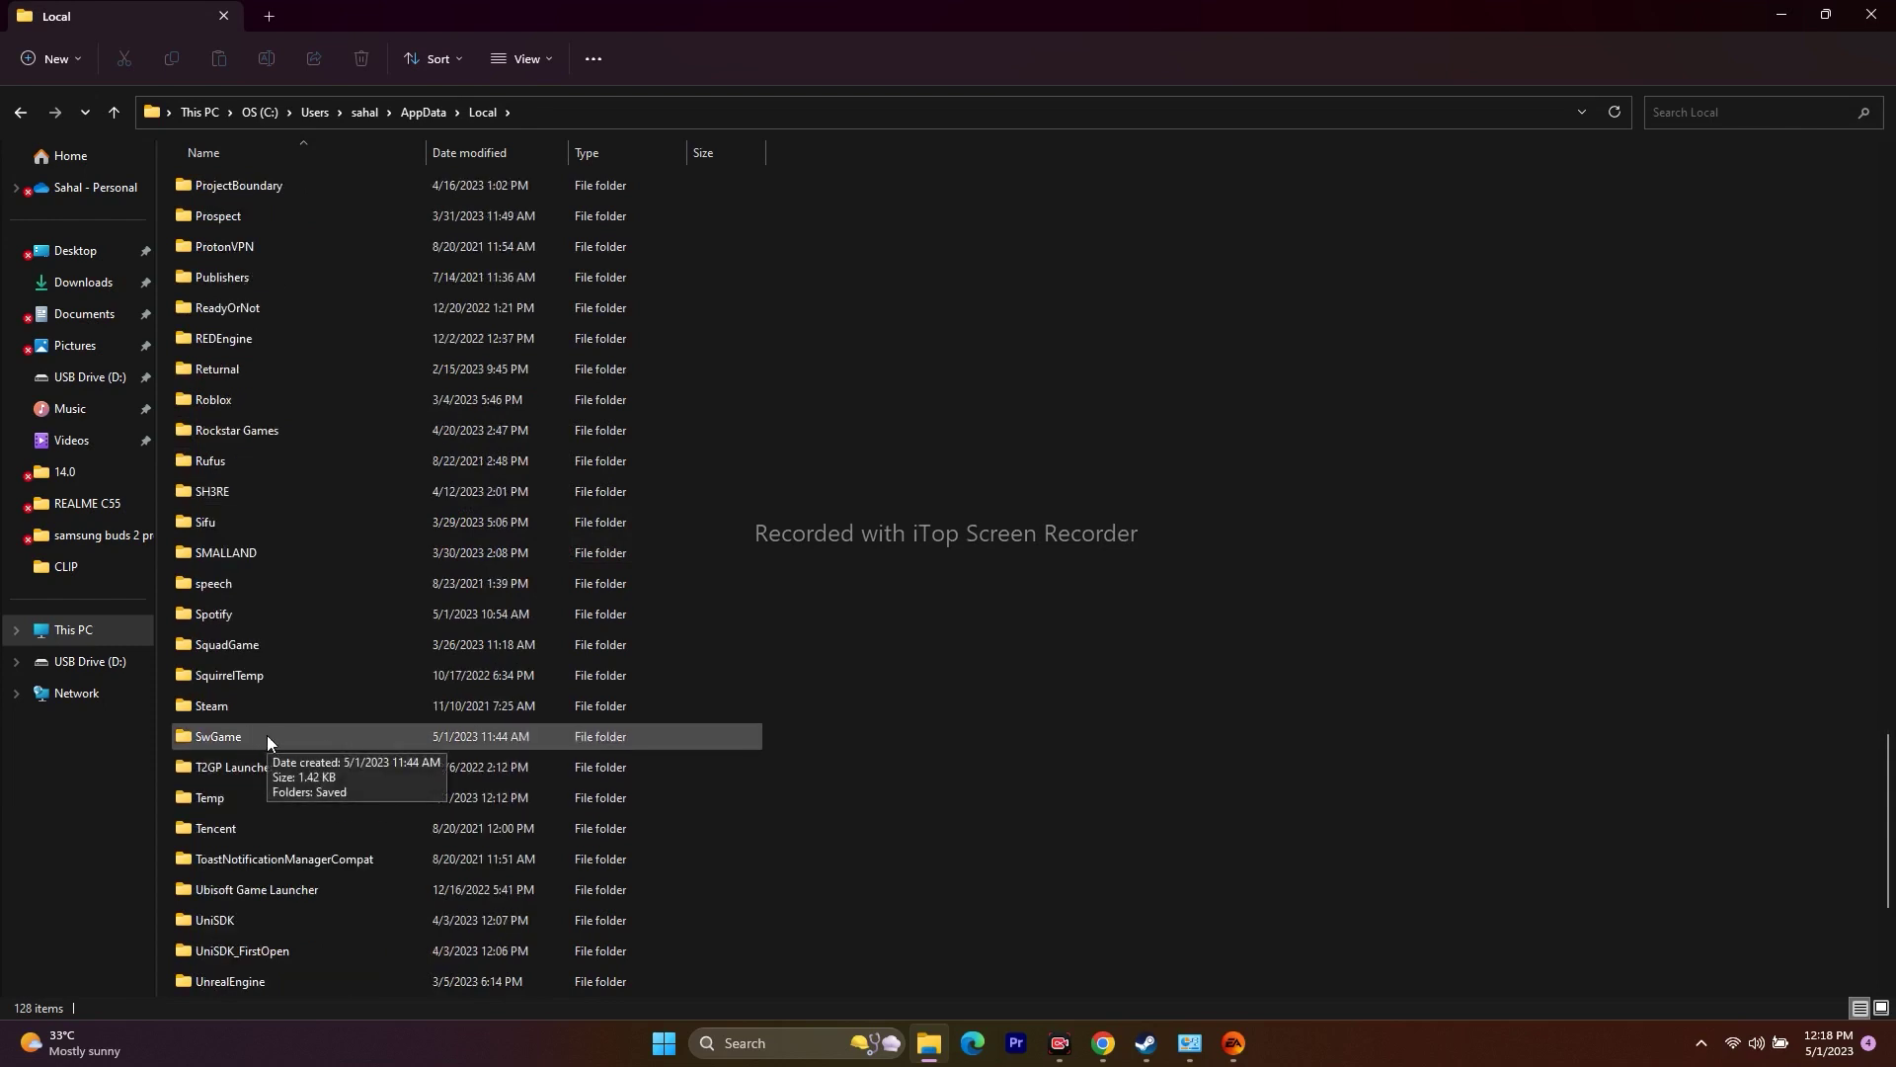
double_click(266, 736)
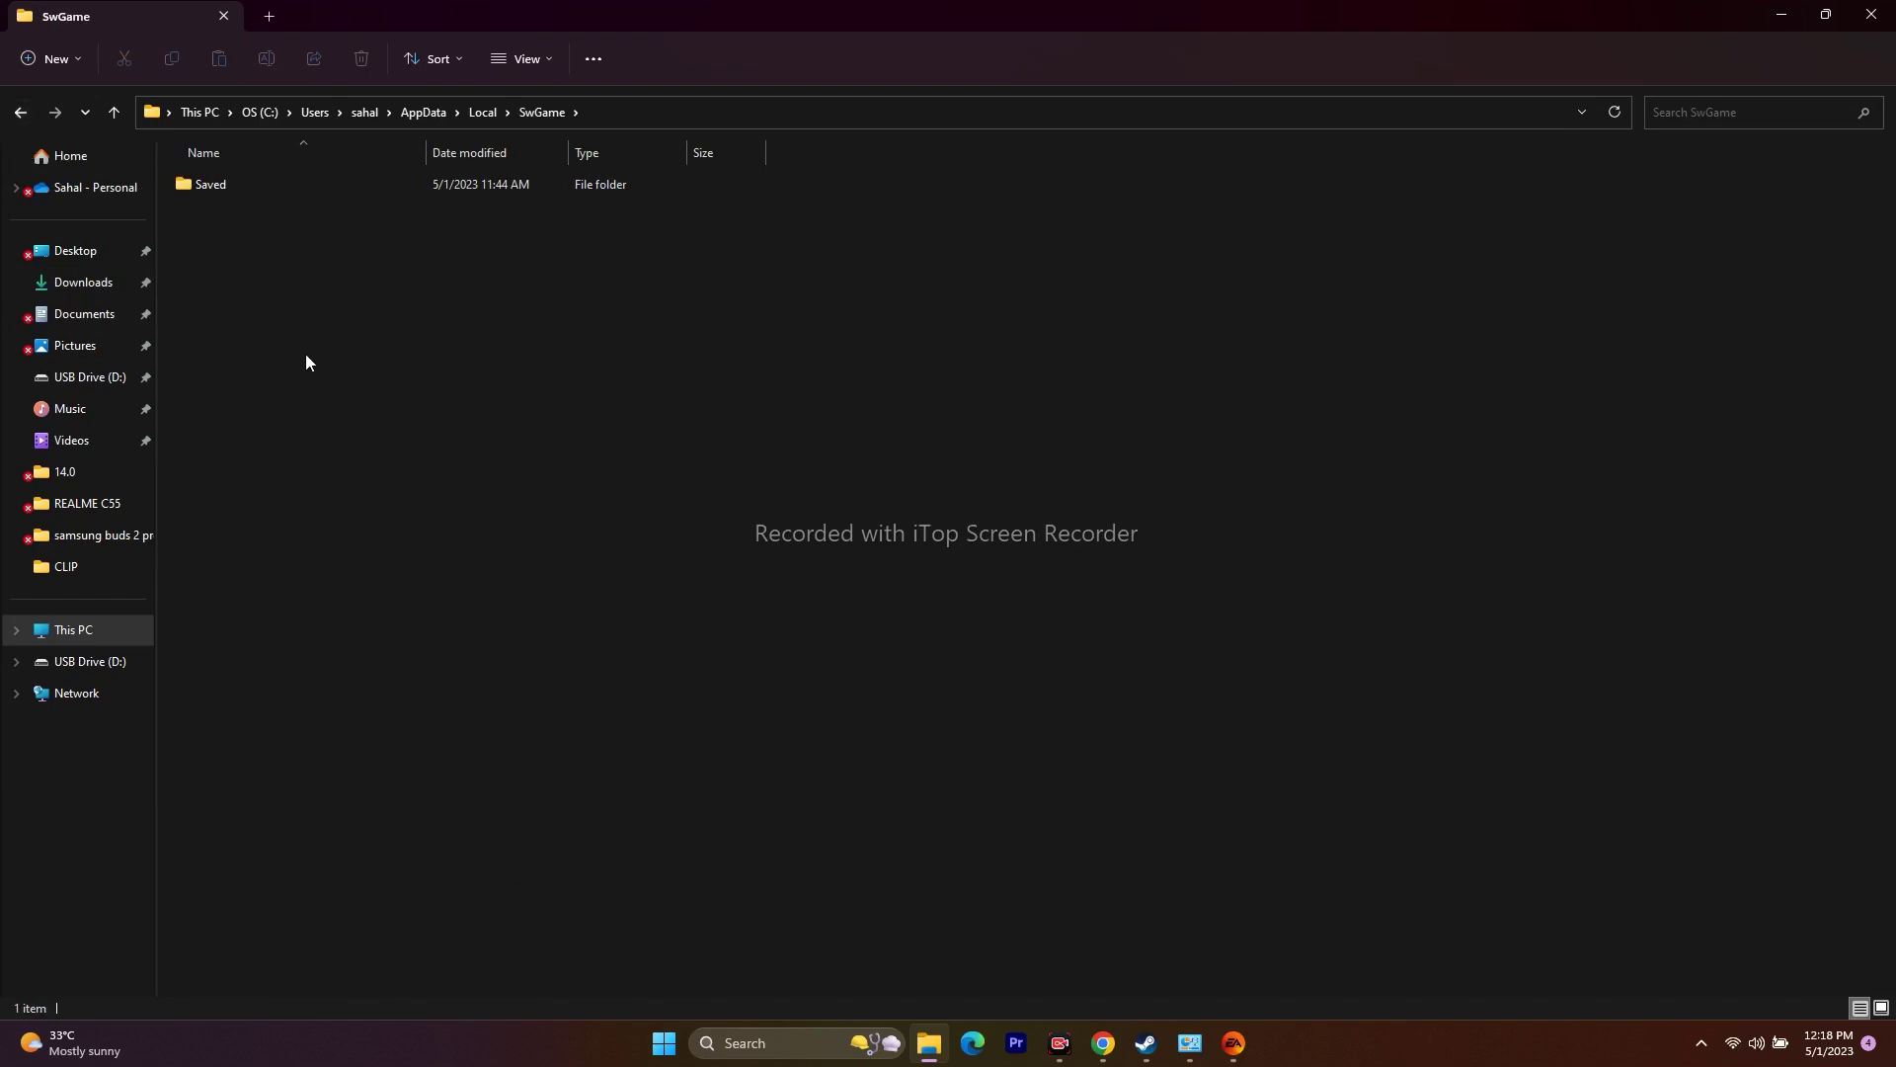
double_click(246, 187)
double_click(247, 188)
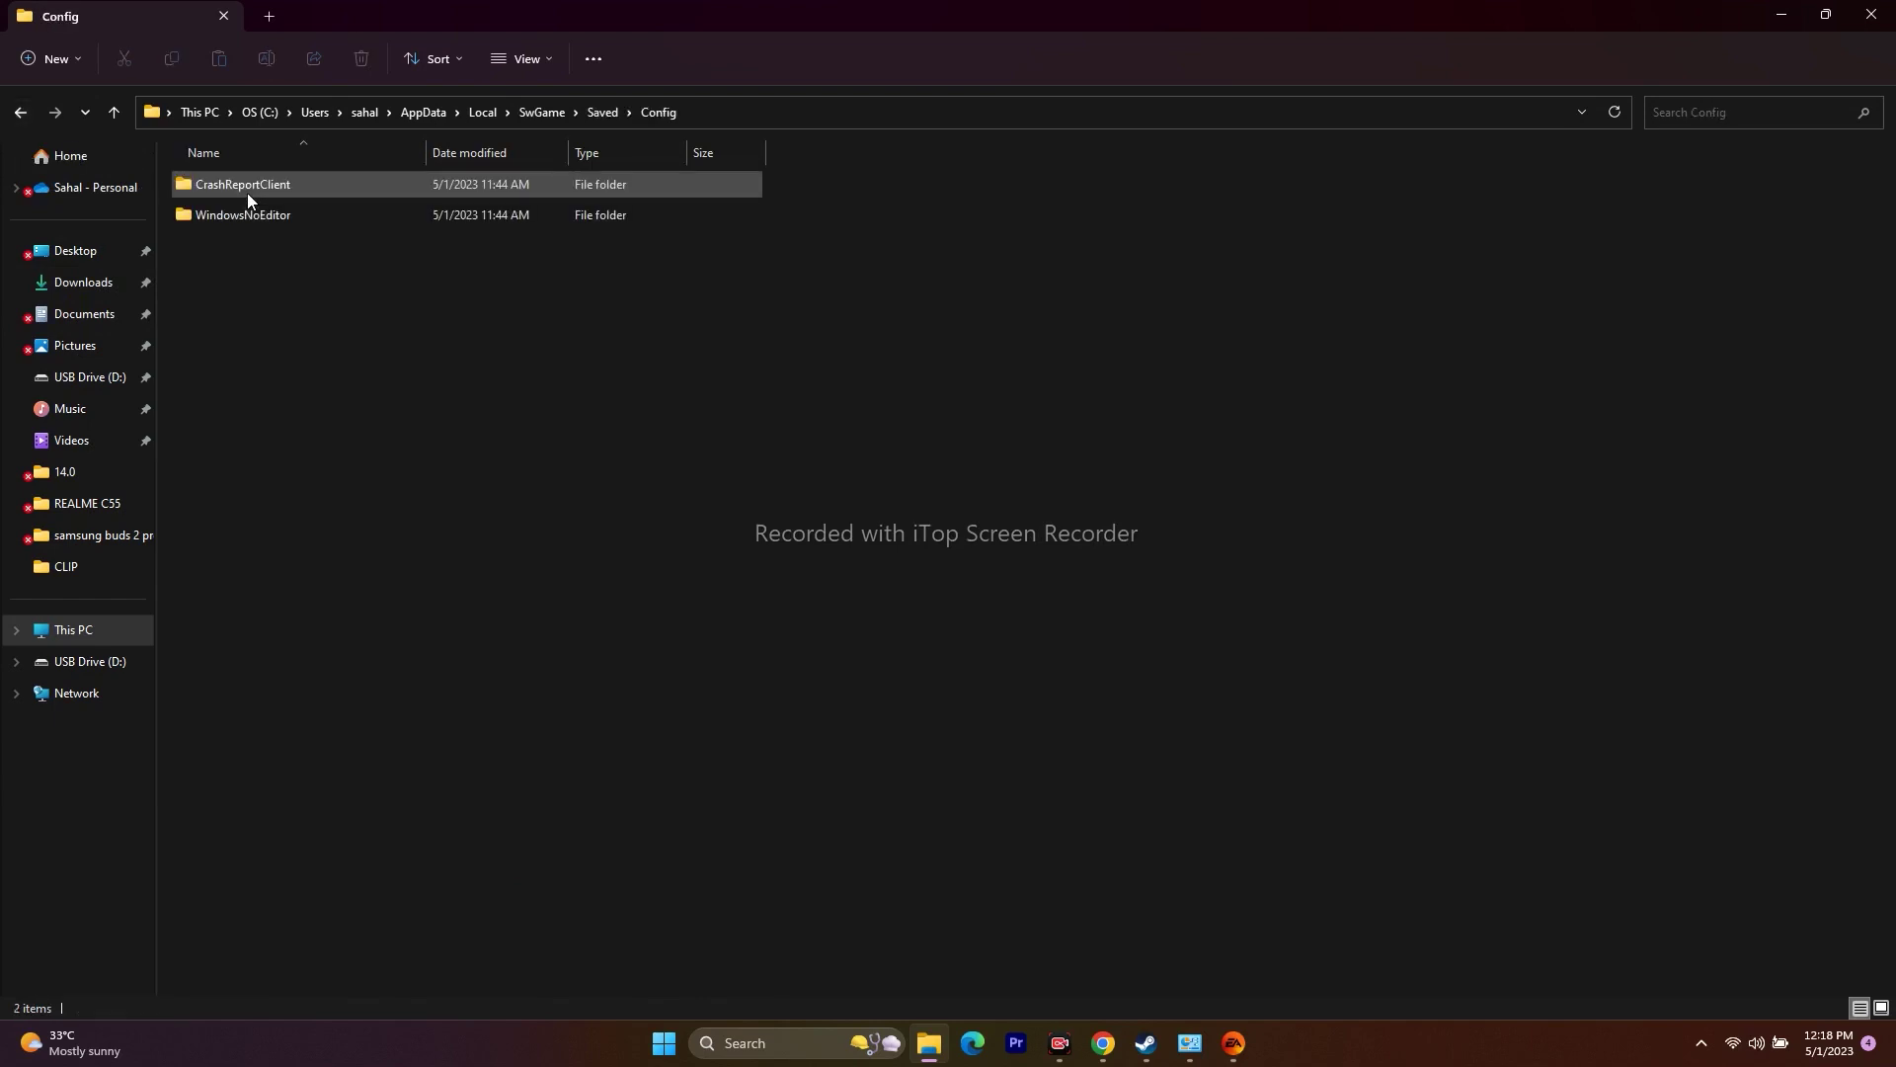
Return to the Saved folder, view the available actions for the Config folder without changing it, and close File Explorer.
left_click(19, 111)
right_click(235, 193)
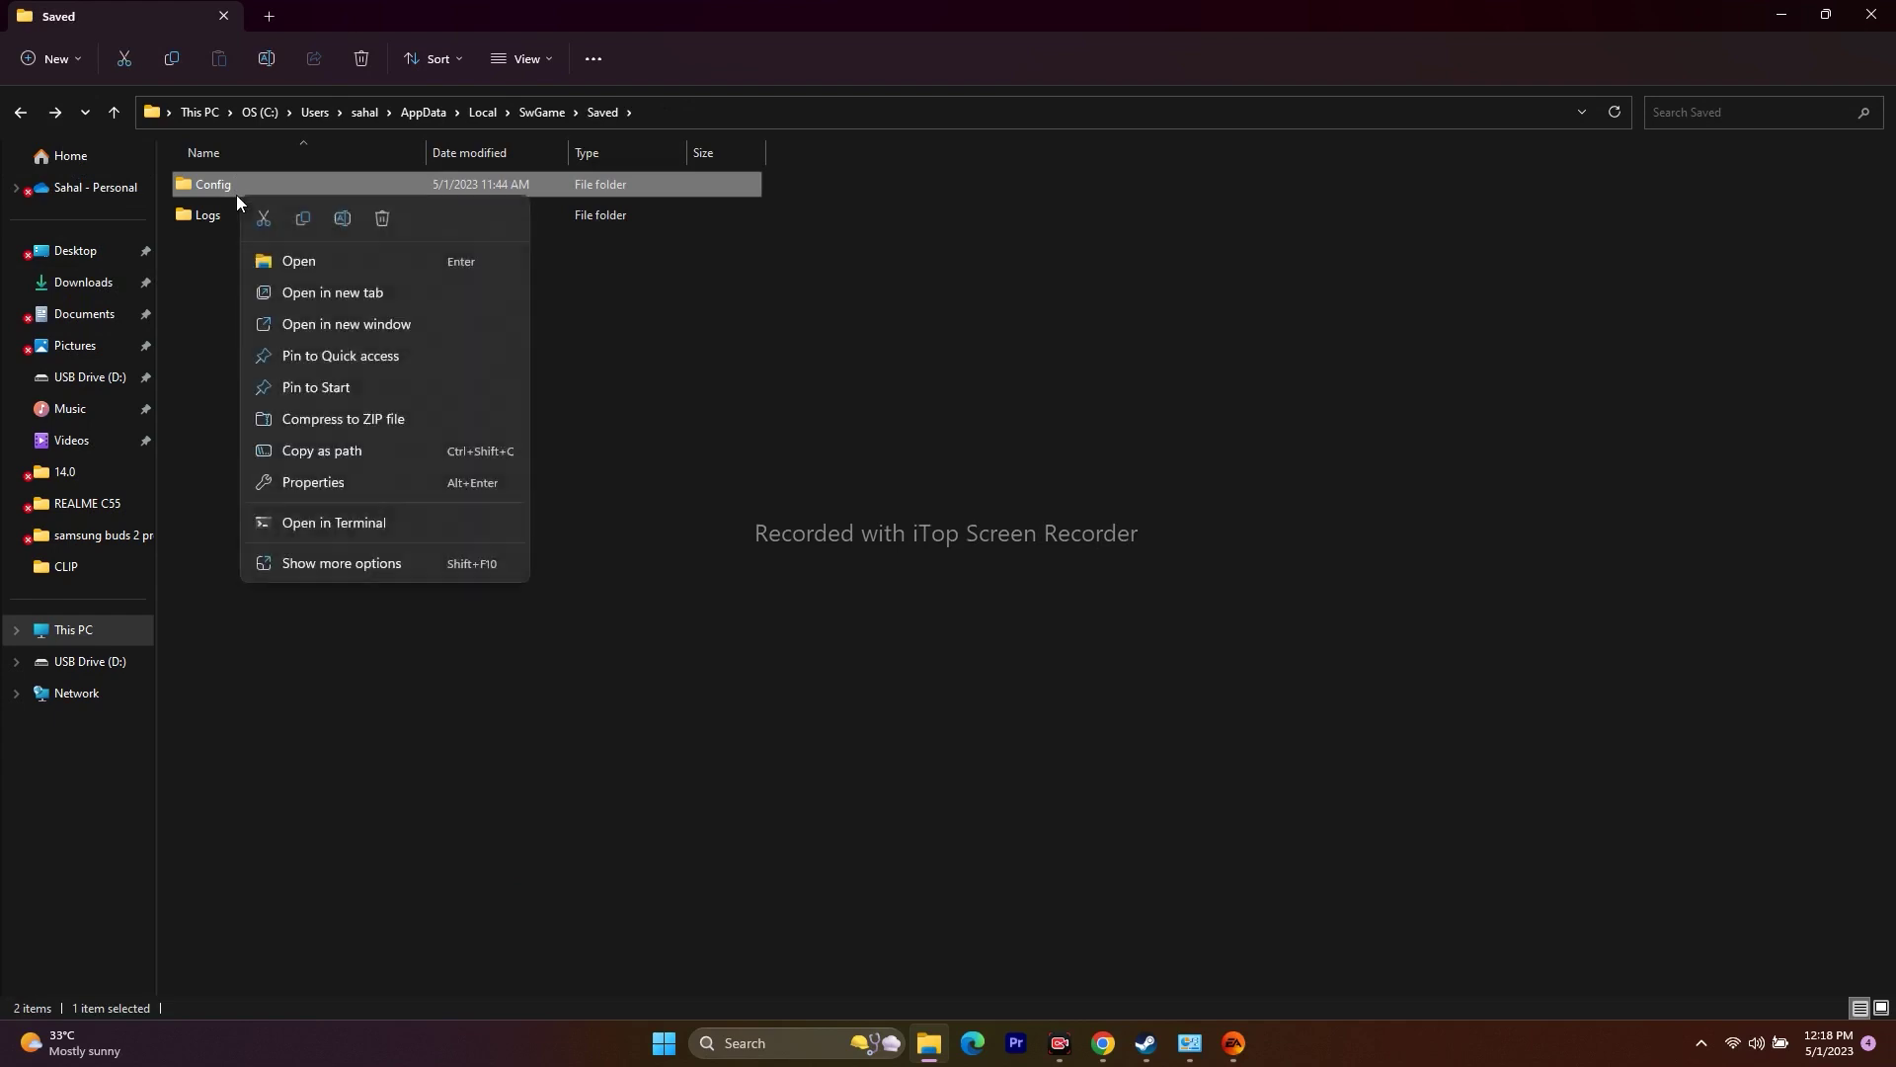
left_click(305, 558)
left_click(604, 603)
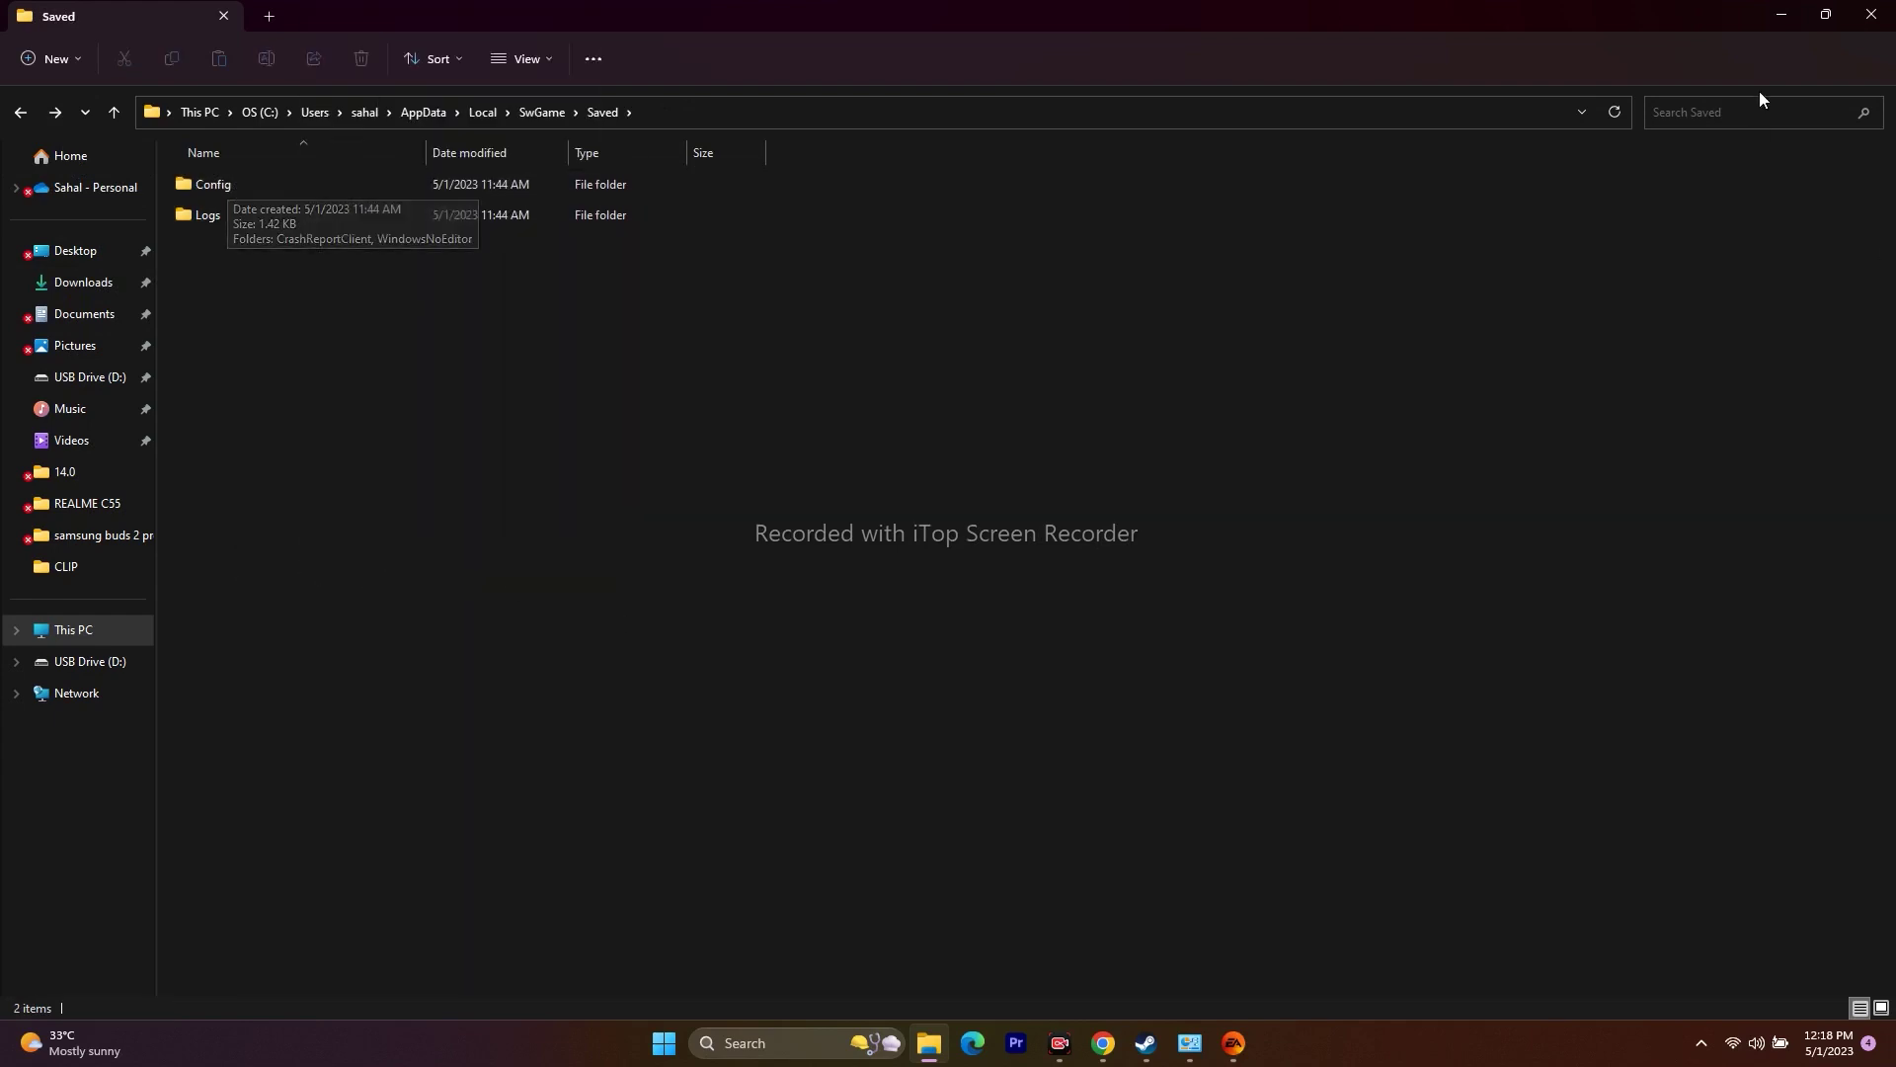
left_click(1871, 15)
View the game's Steam page and the Documents folder in File Explorer, close File Explorer and minimize Steam.
left_click(1149, 1041)
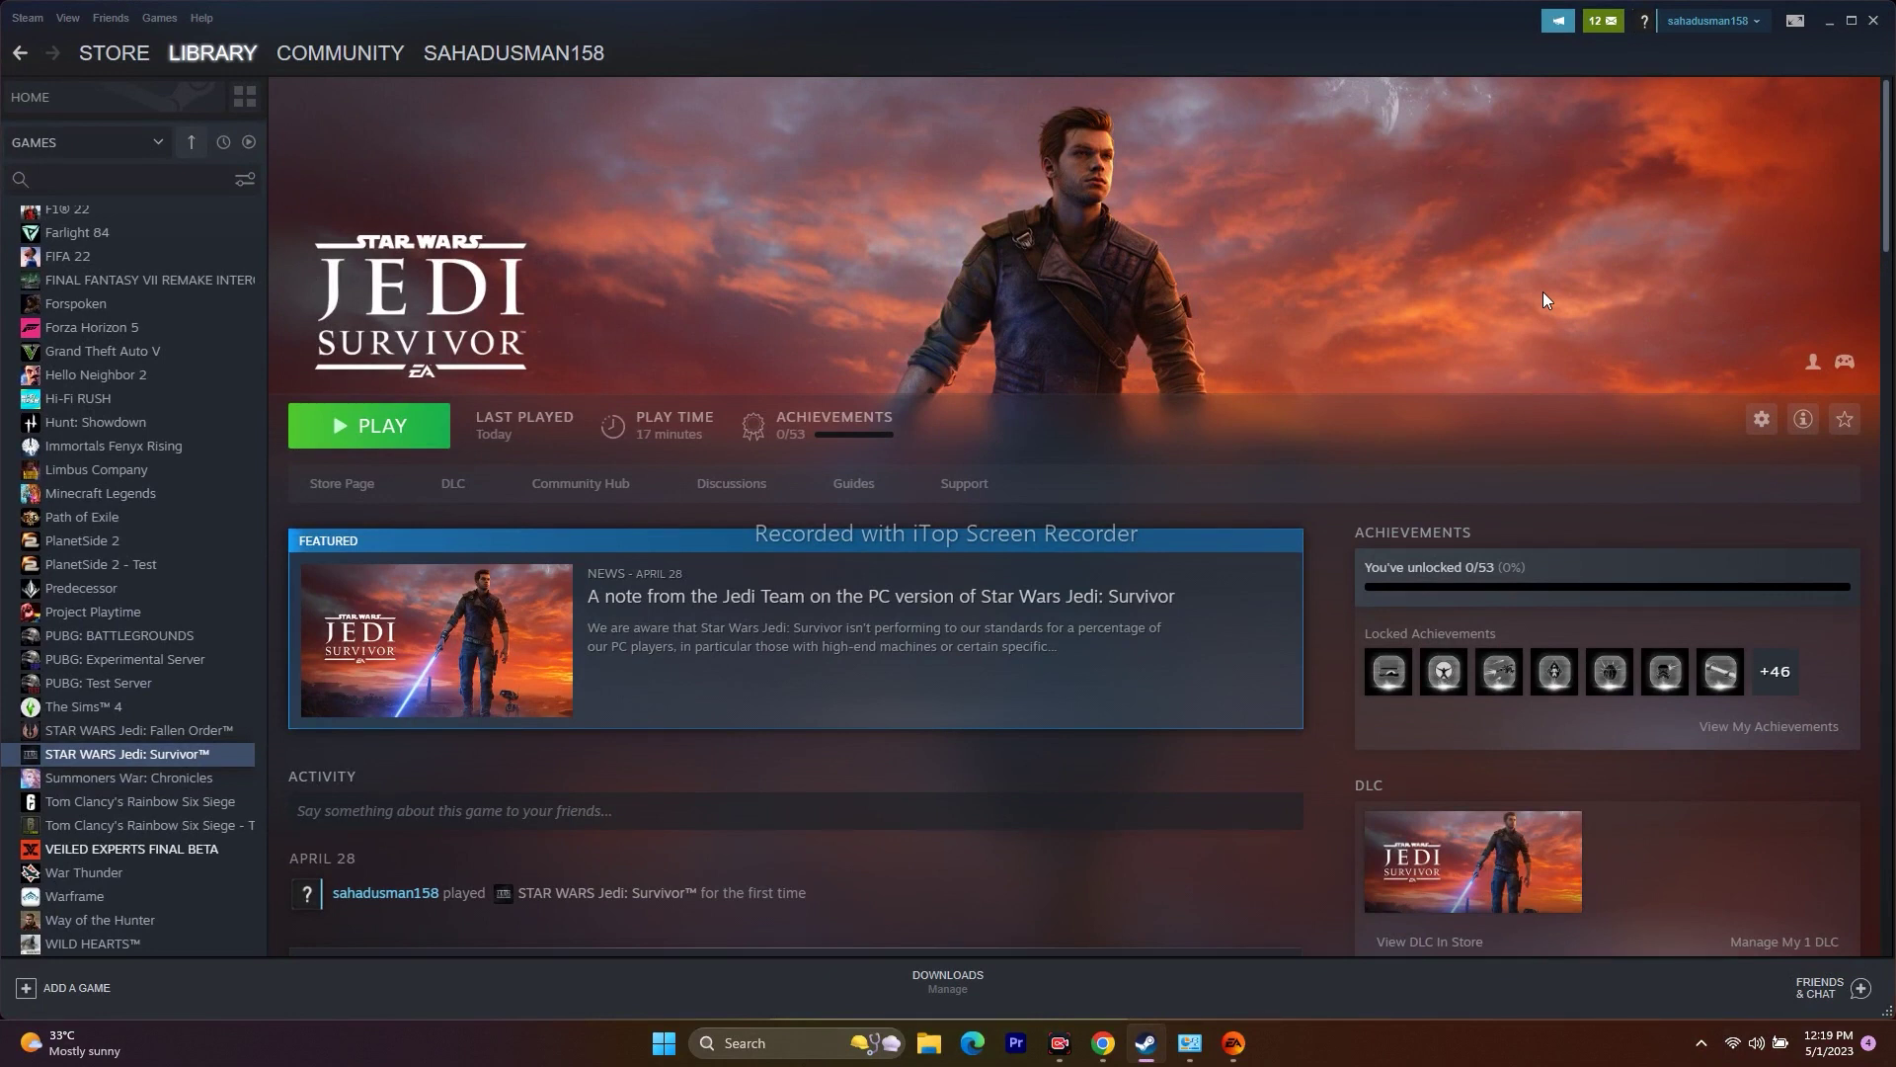
left_click(1827, 22)
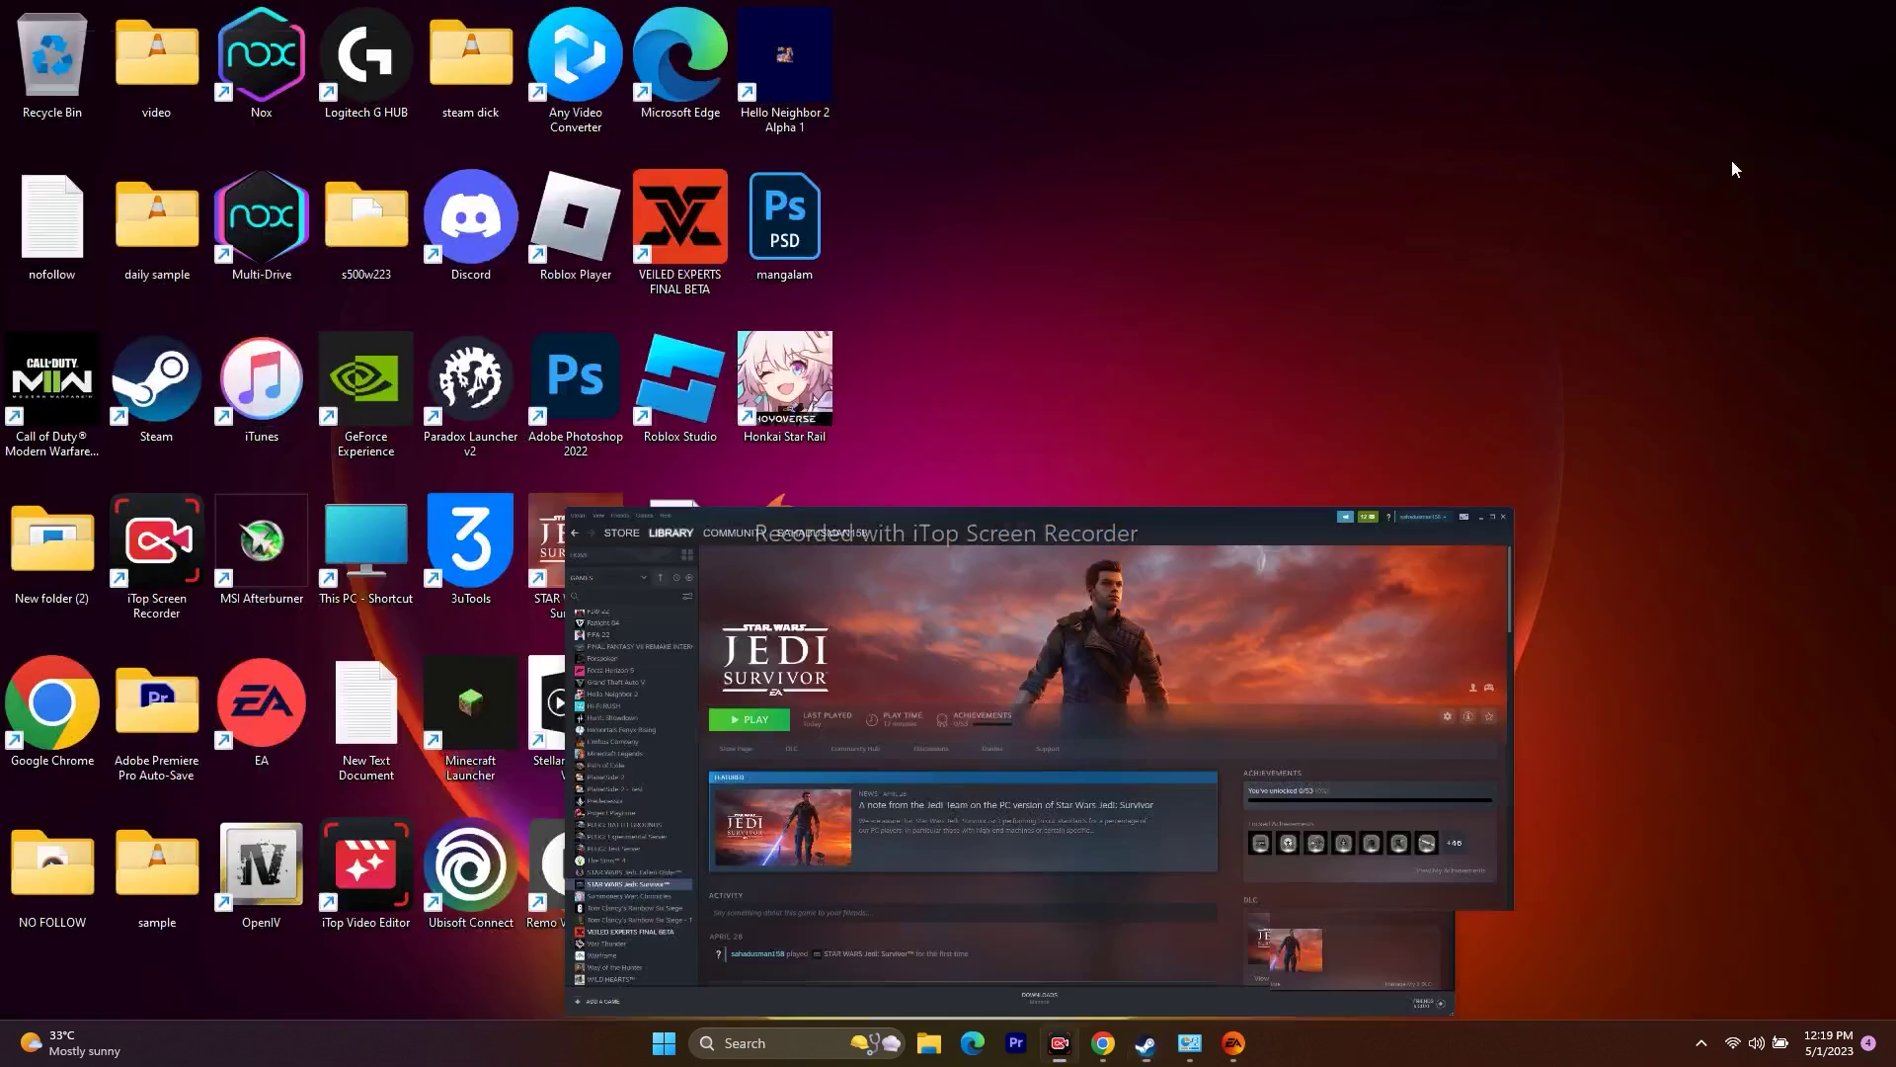
left_click(925, 1049)
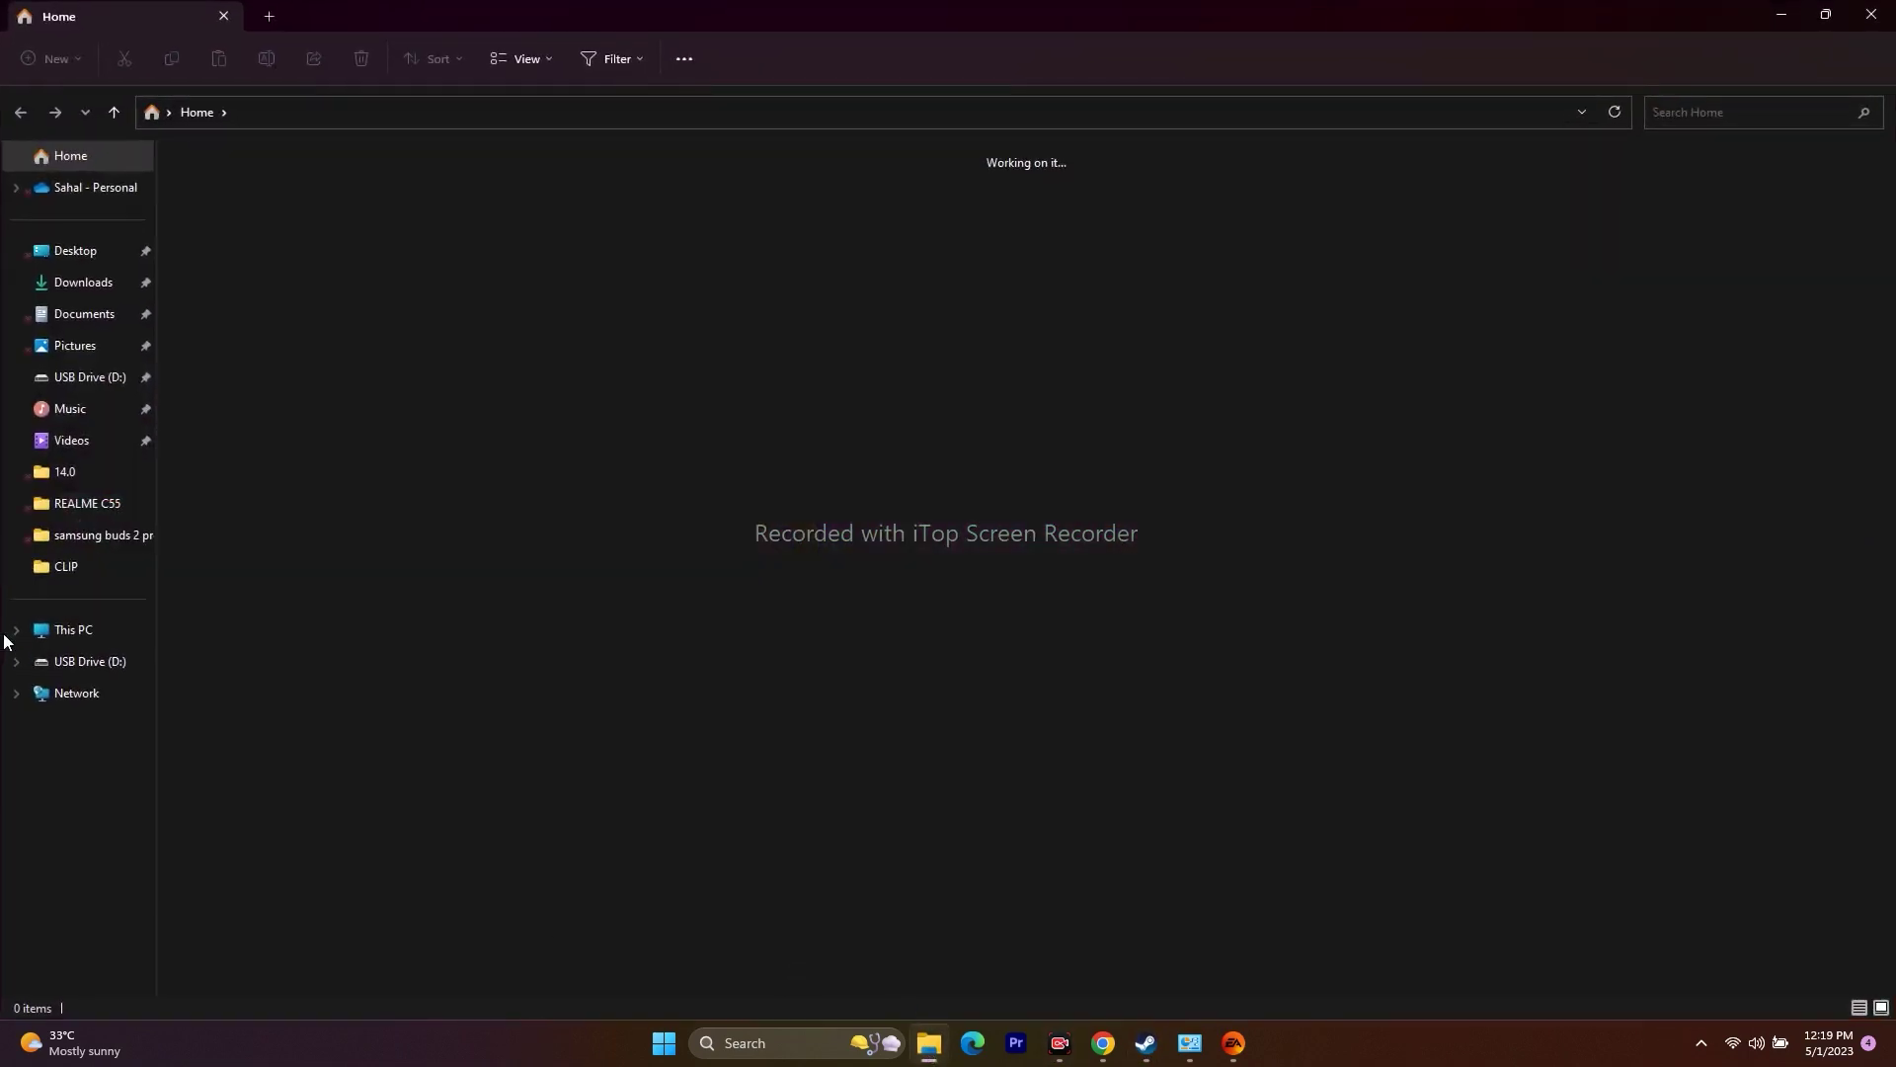
left_click(61, 633)
left_click(86, 318)
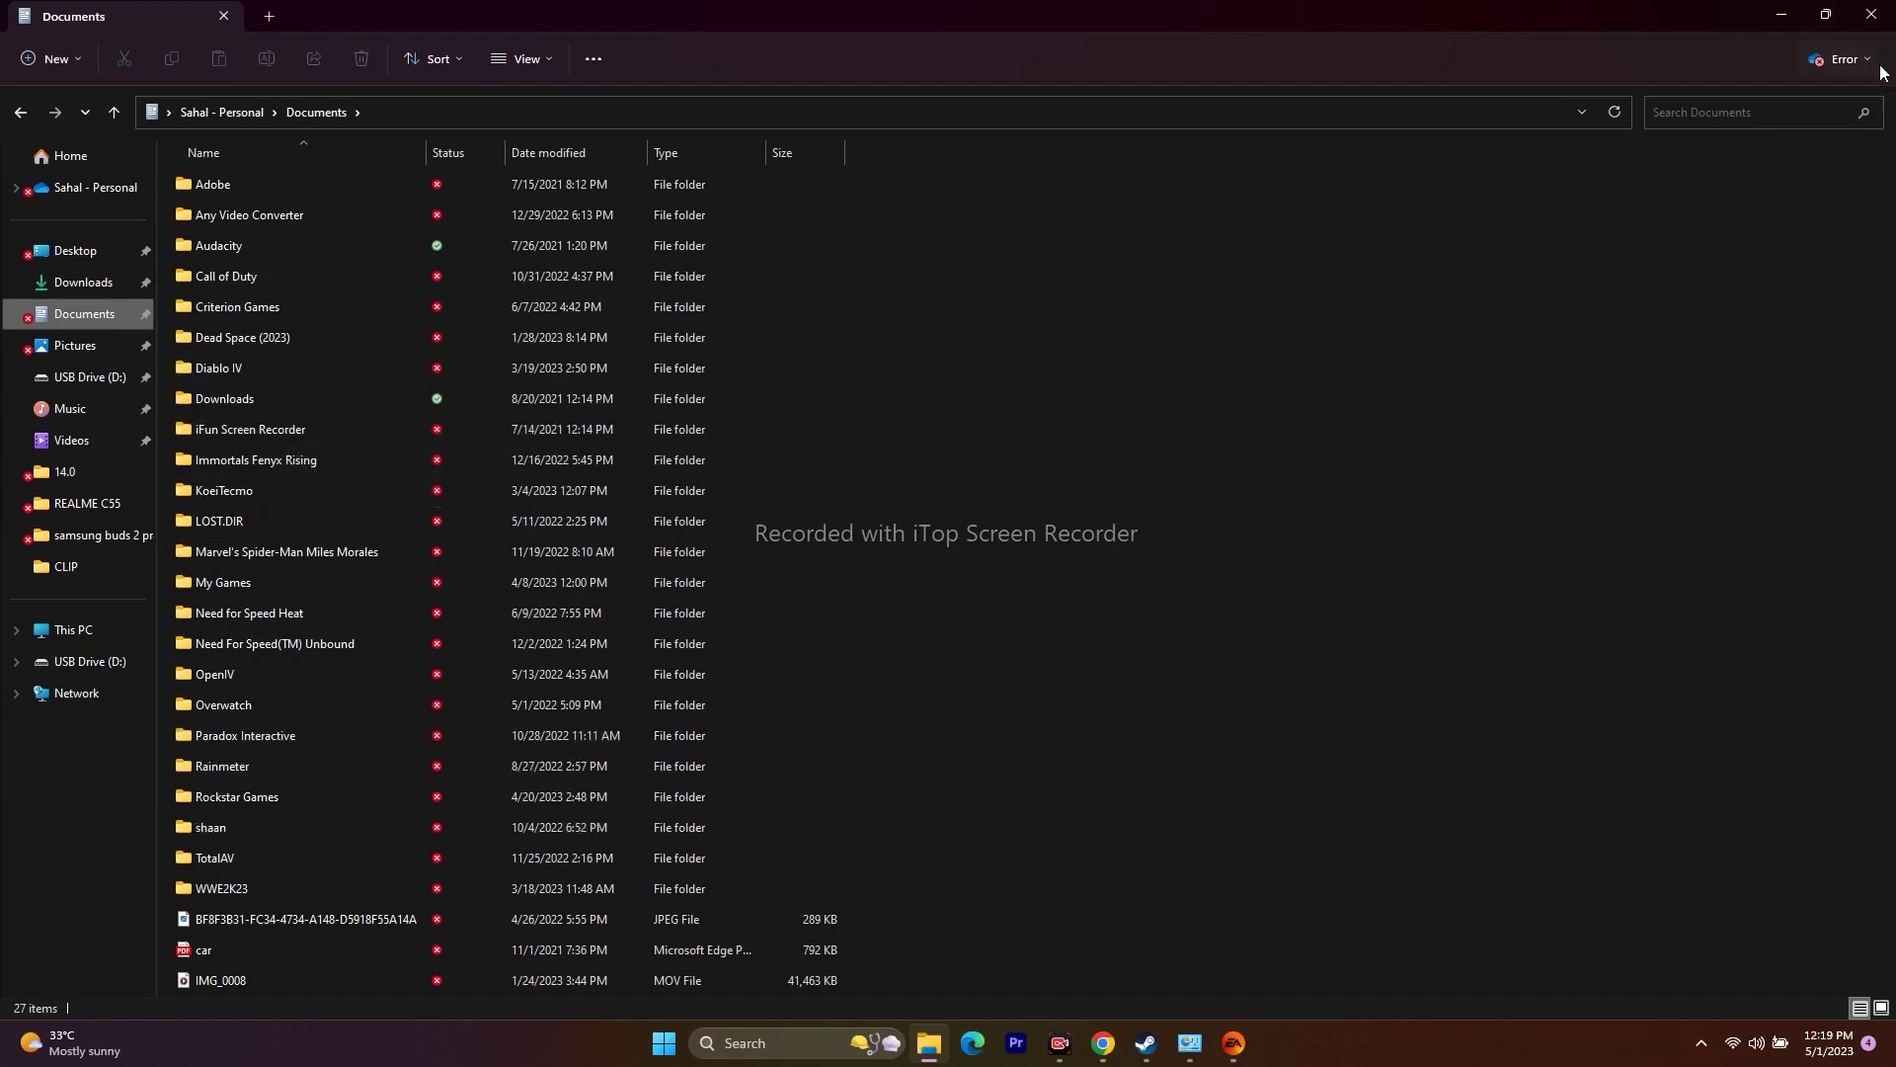
left_click(1872, 15)
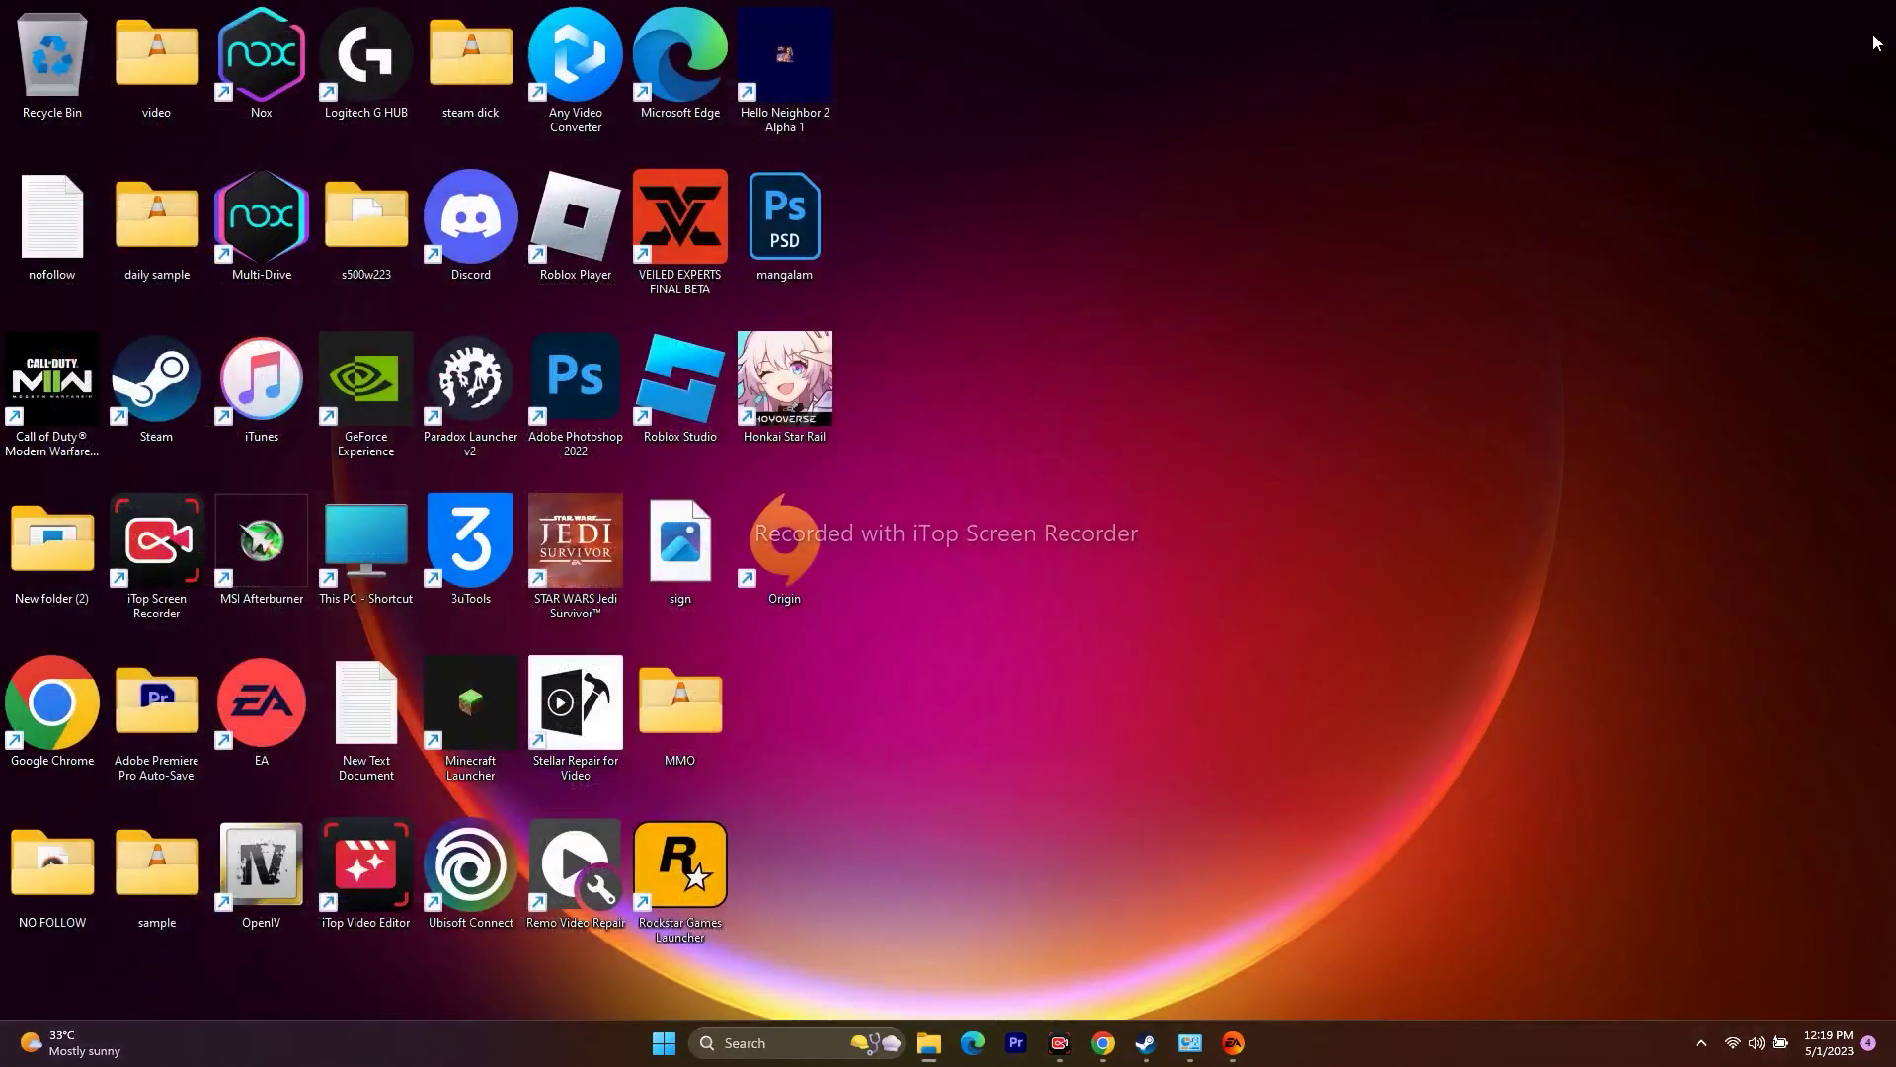
left_click(1146, 1043)
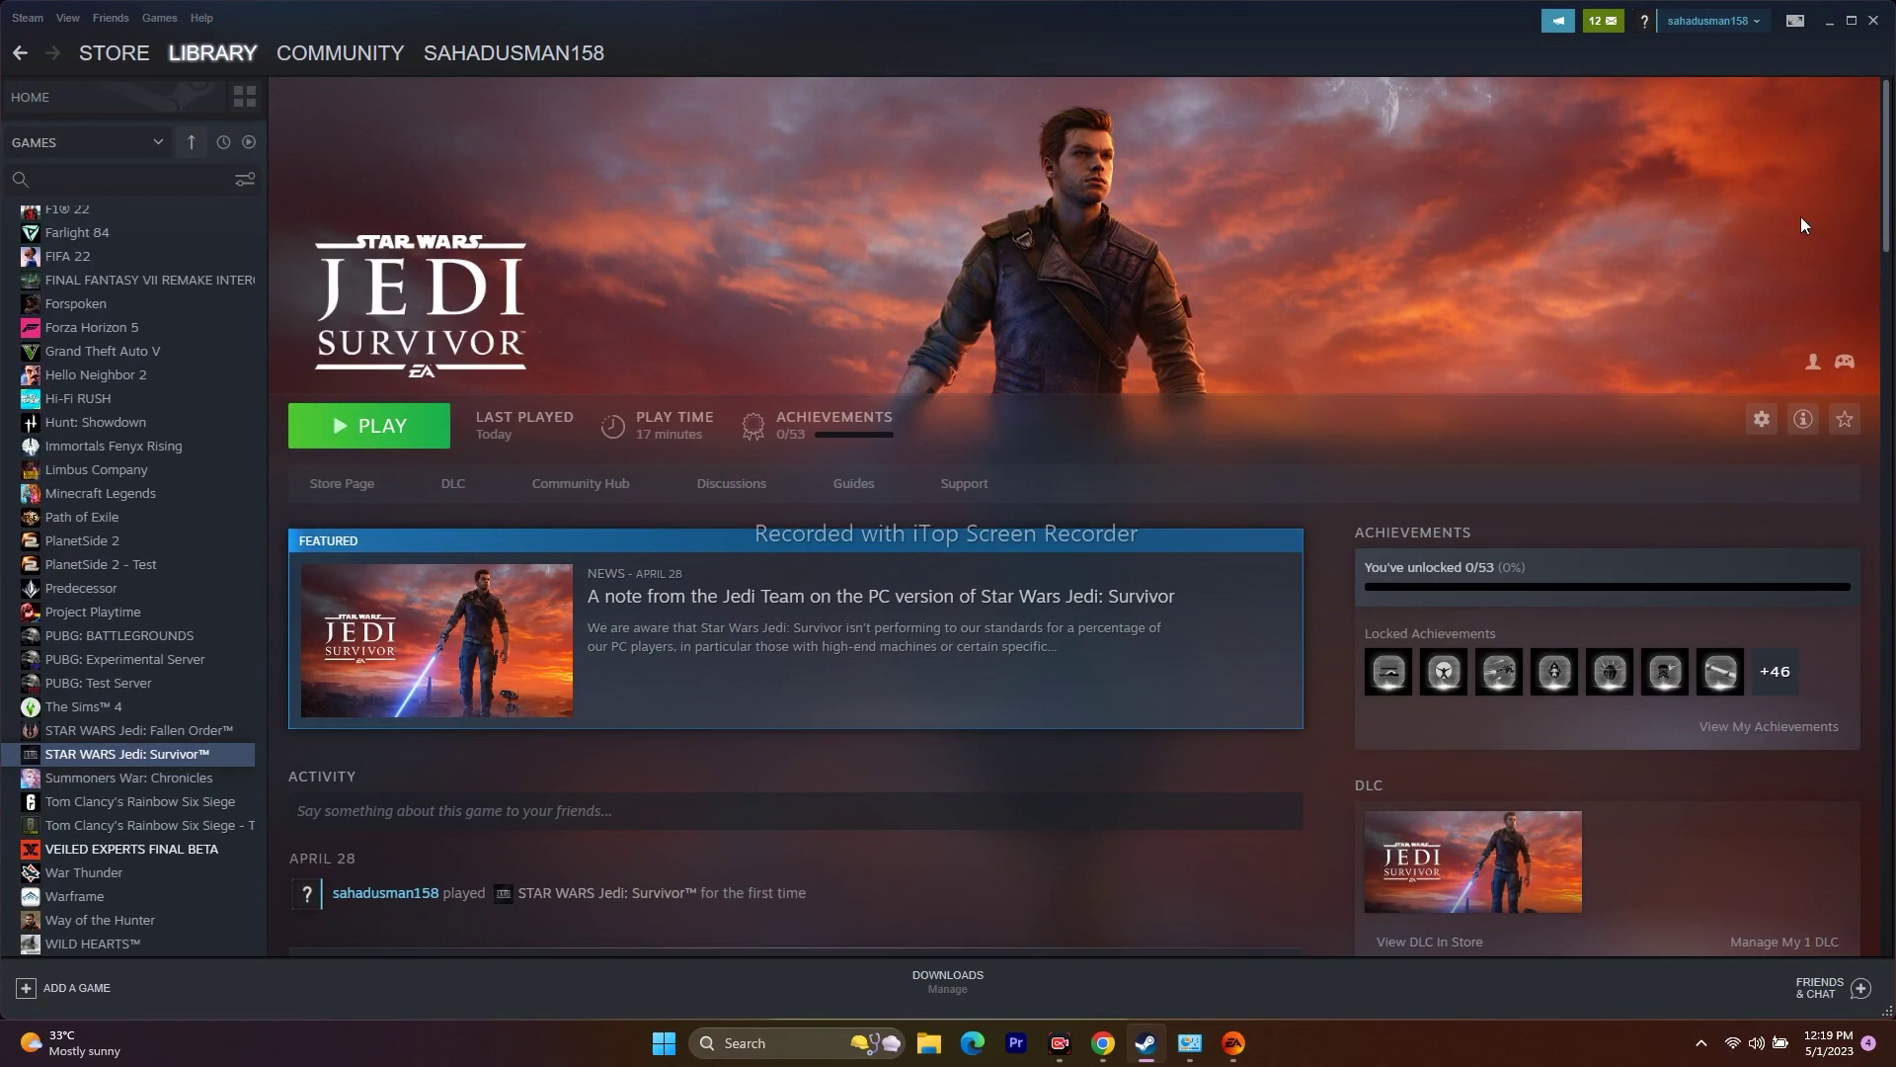
left_click(1827, 24)
Open Windows Settings and go to the Advanced display page under System > Display.
left_click(745, 1043)
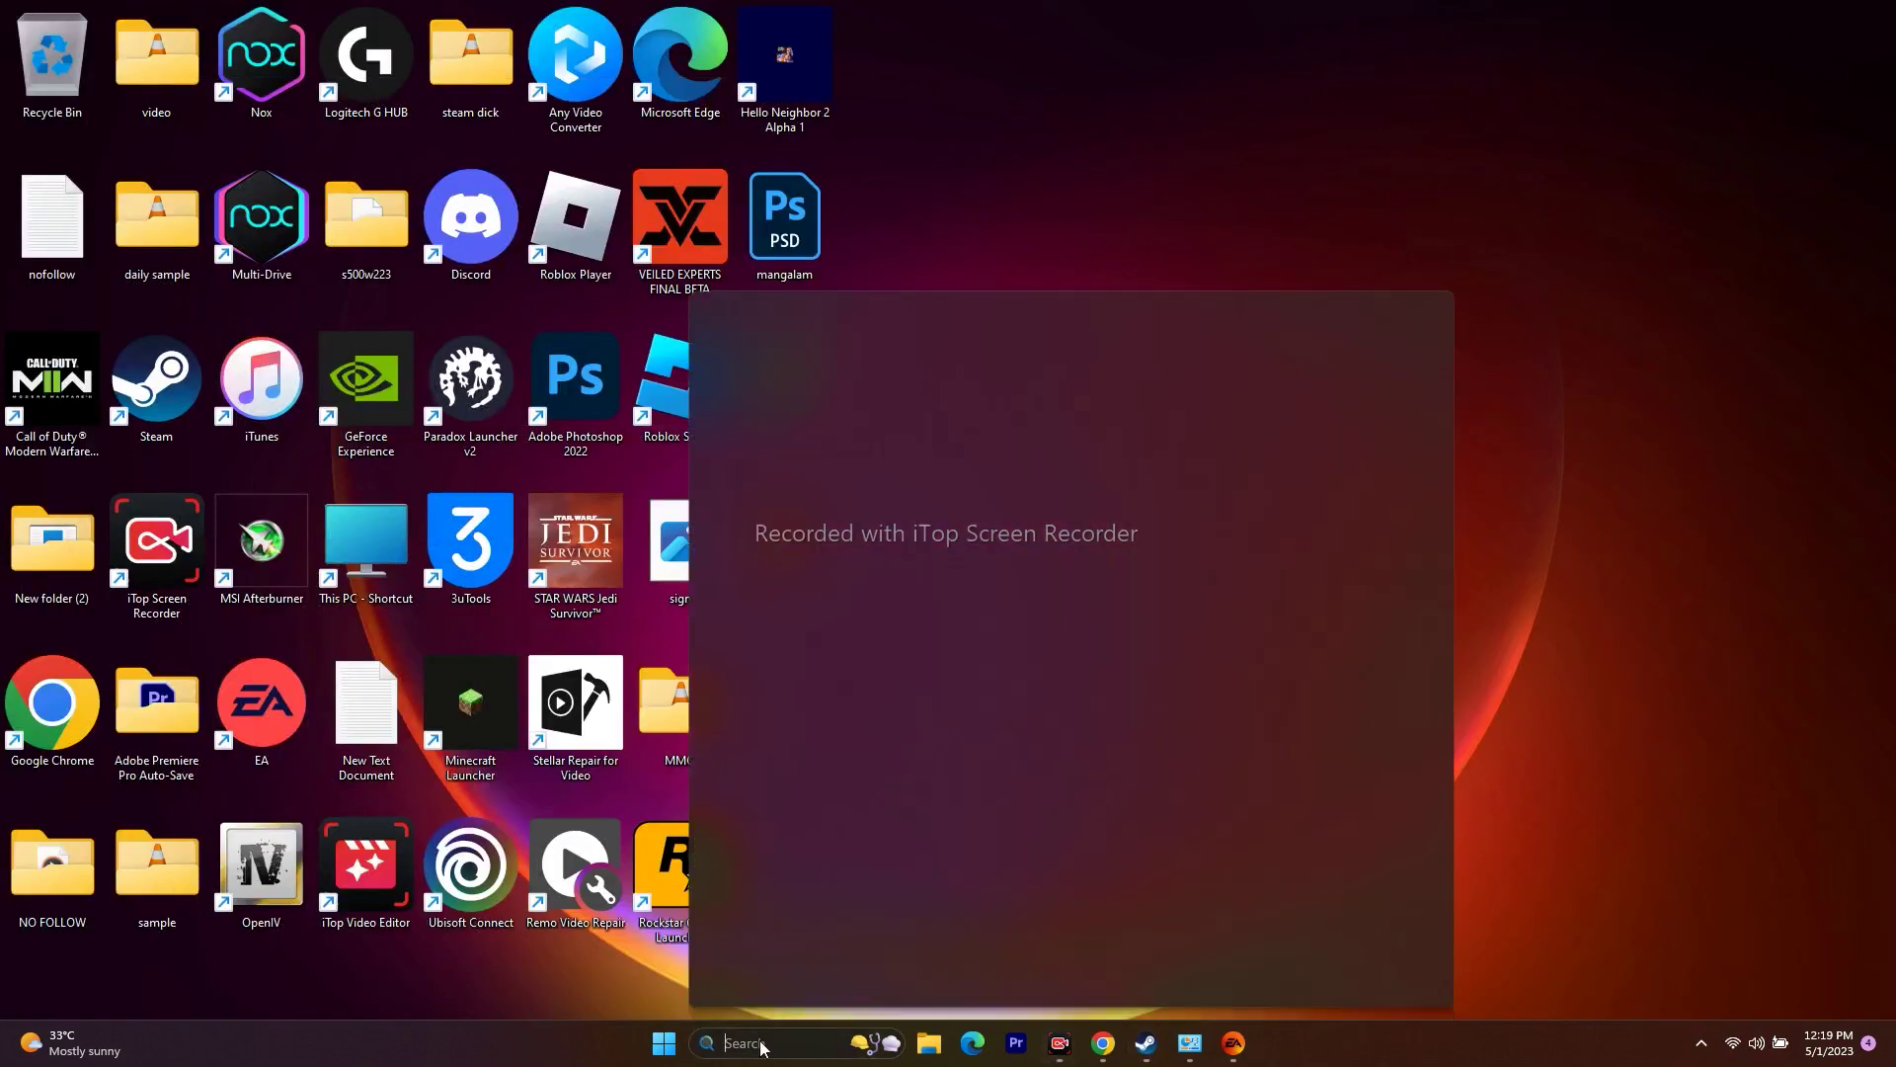
left_click(828, 825)
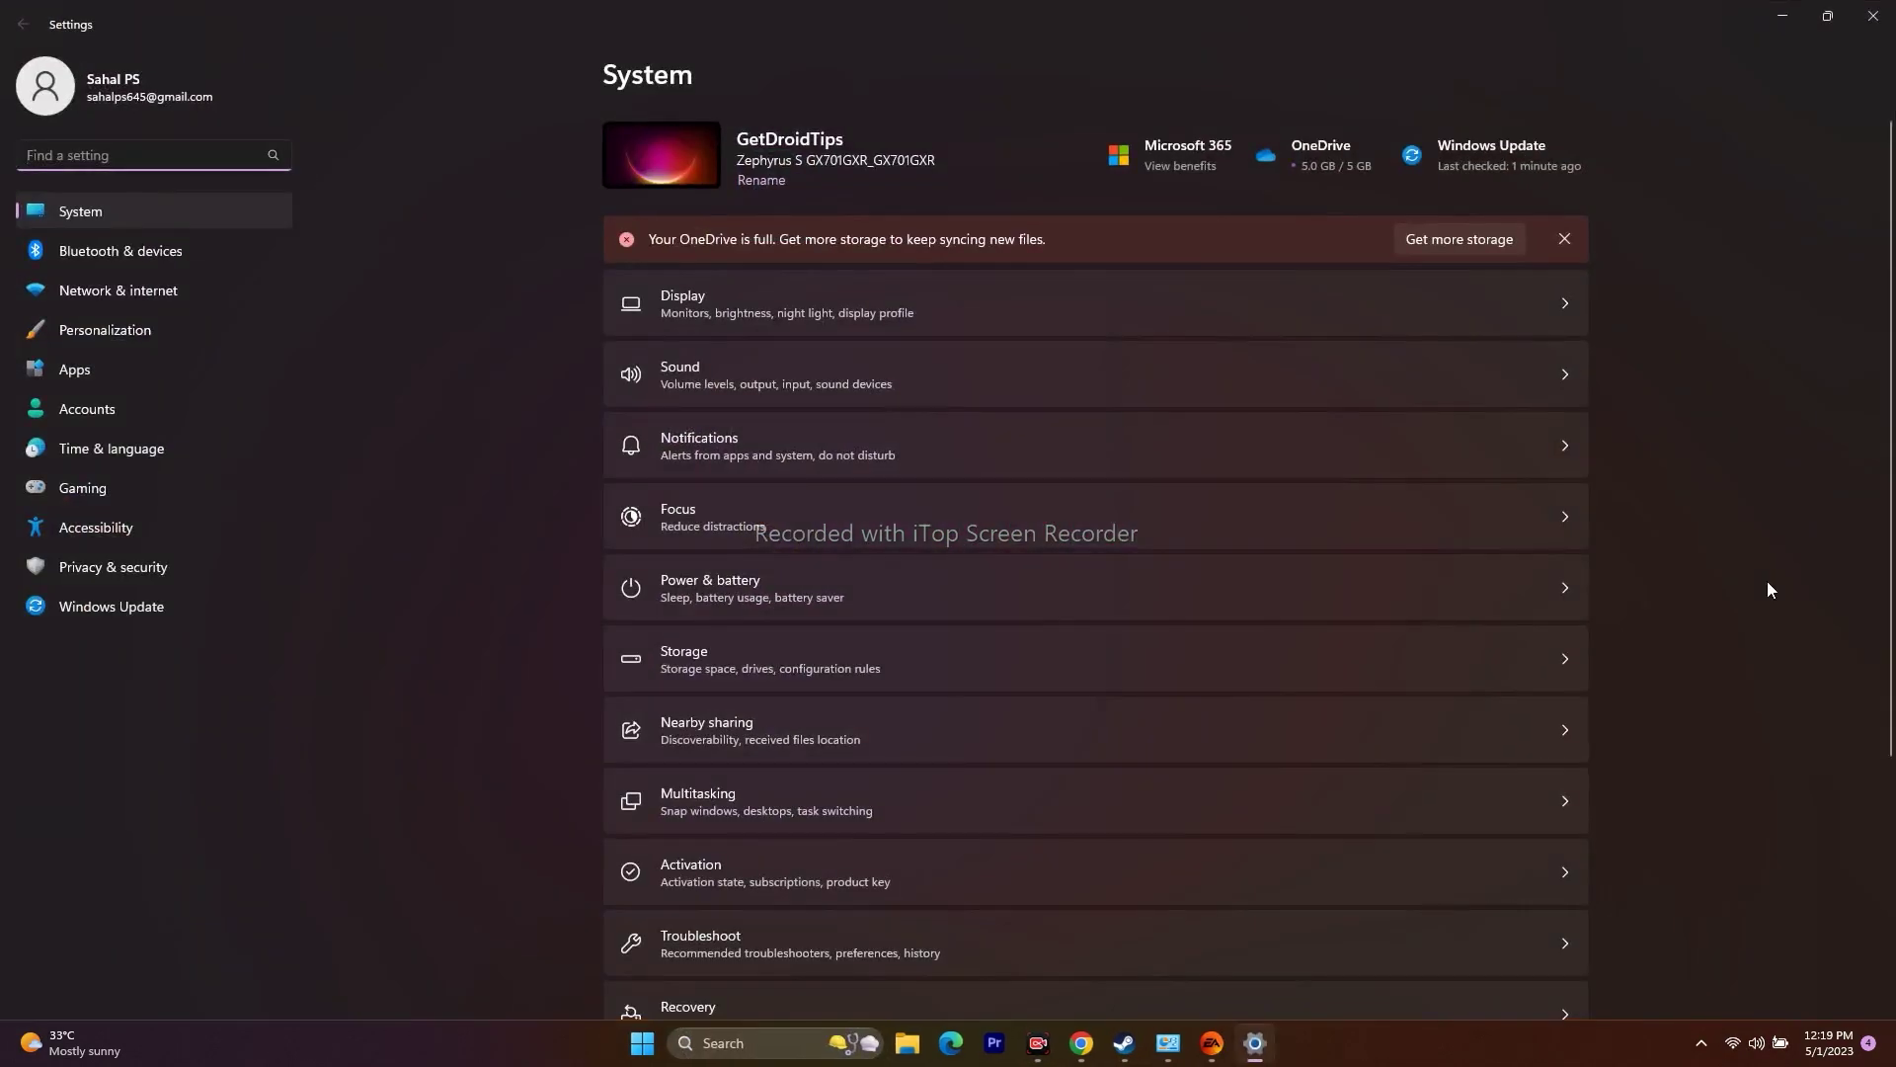
left_click(107, 215)
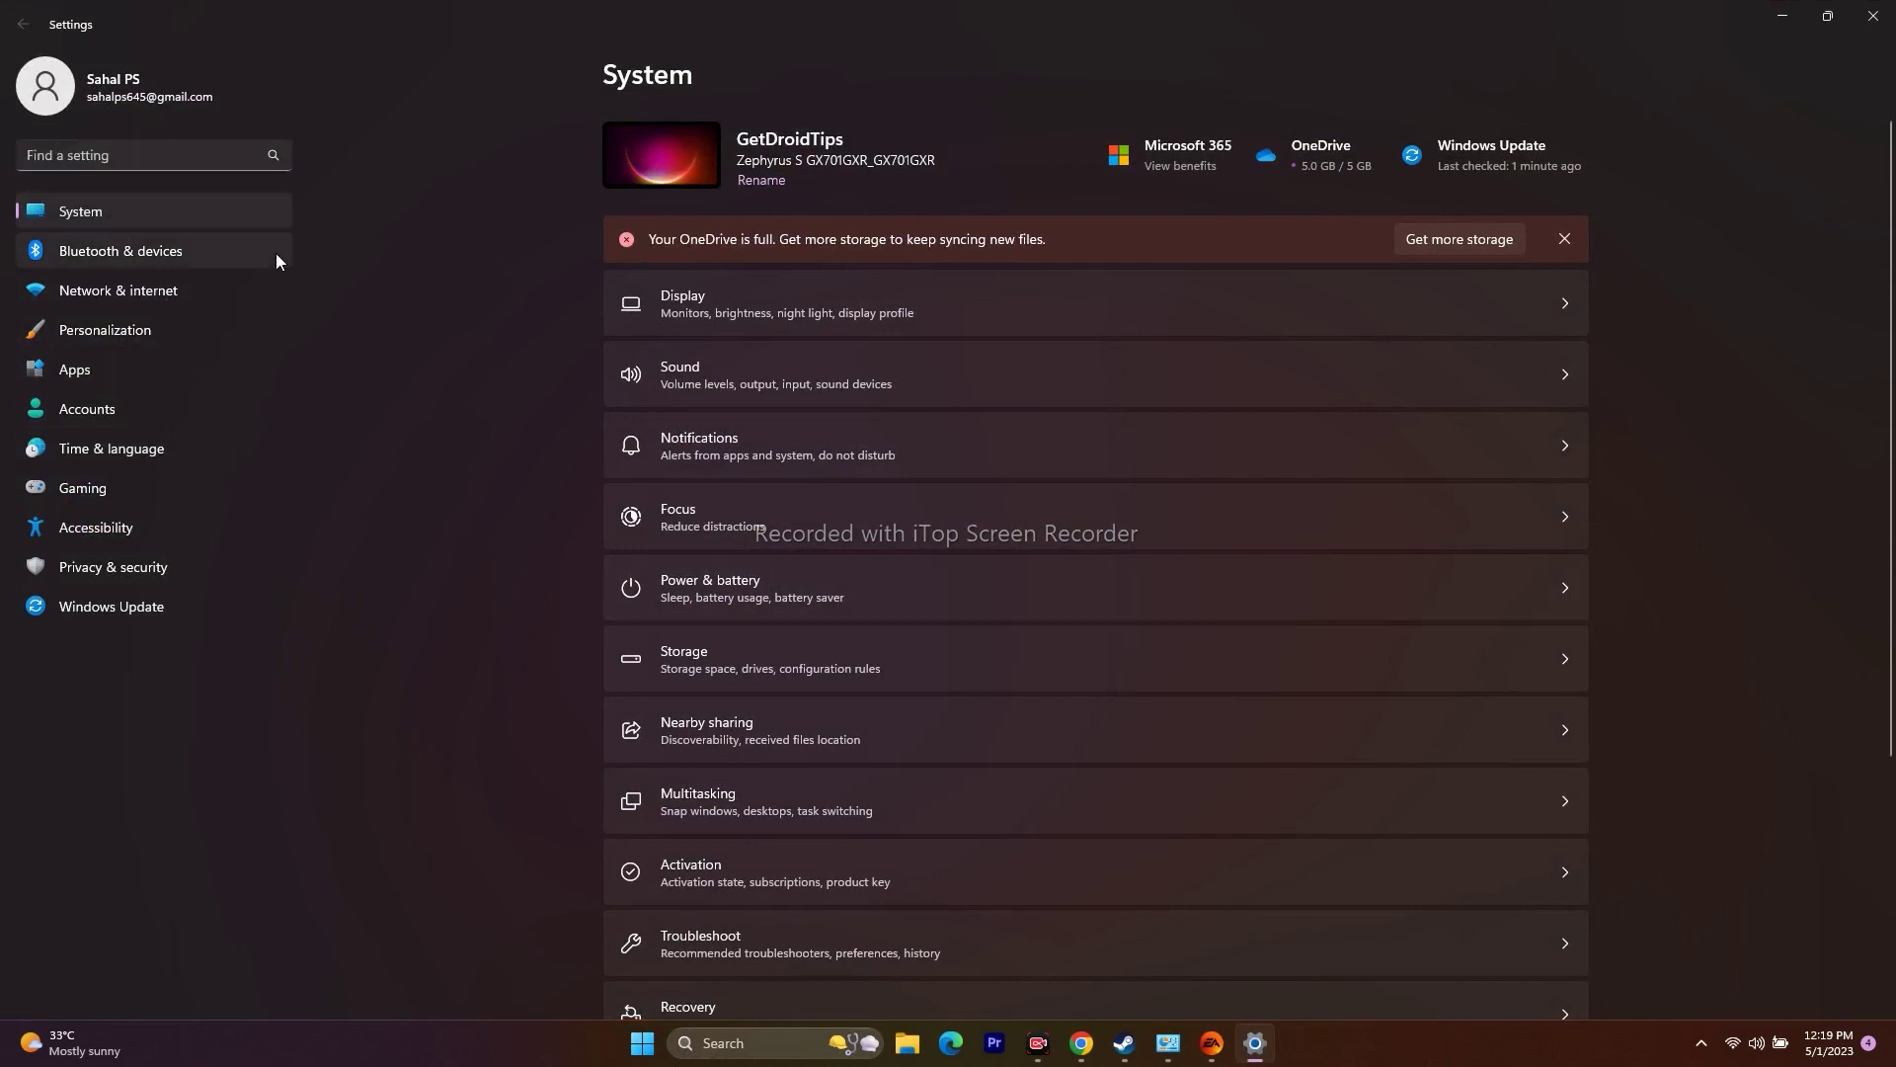
left_click(695, 315)
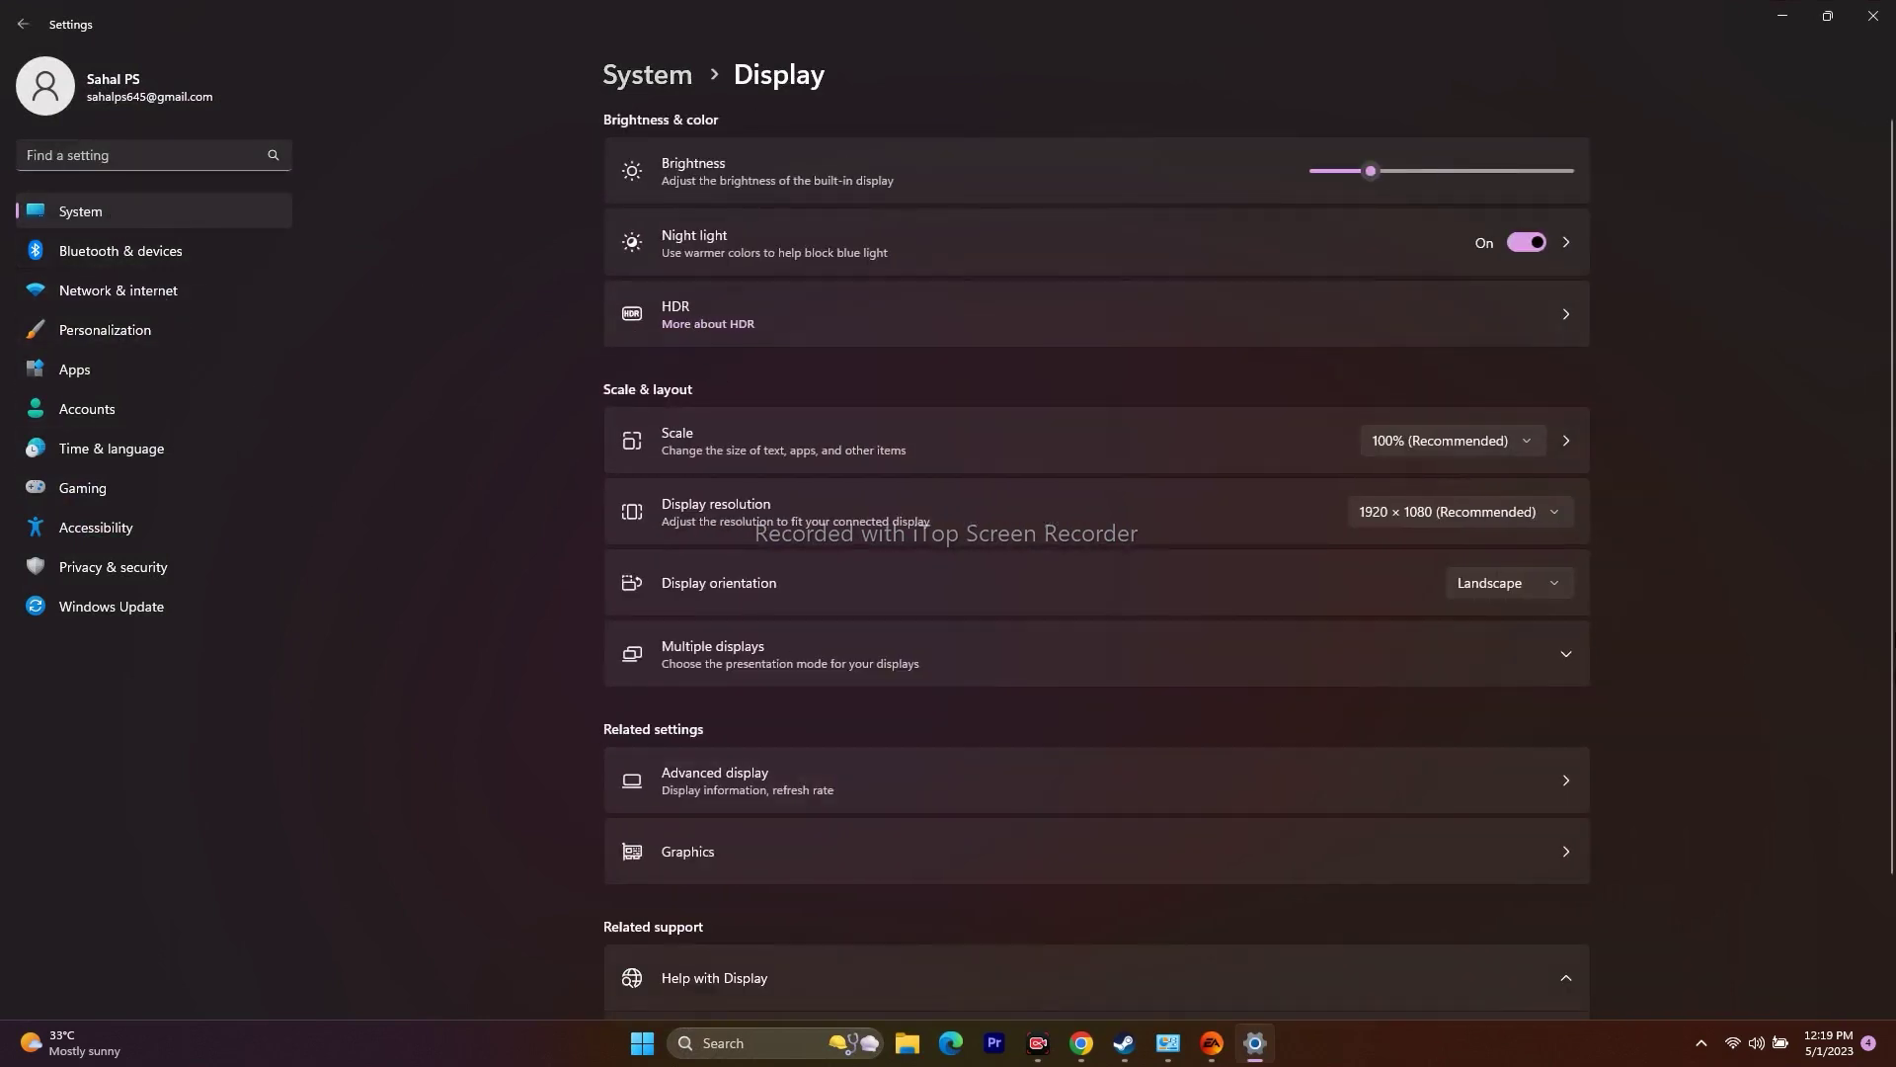
left_click(745, 774)
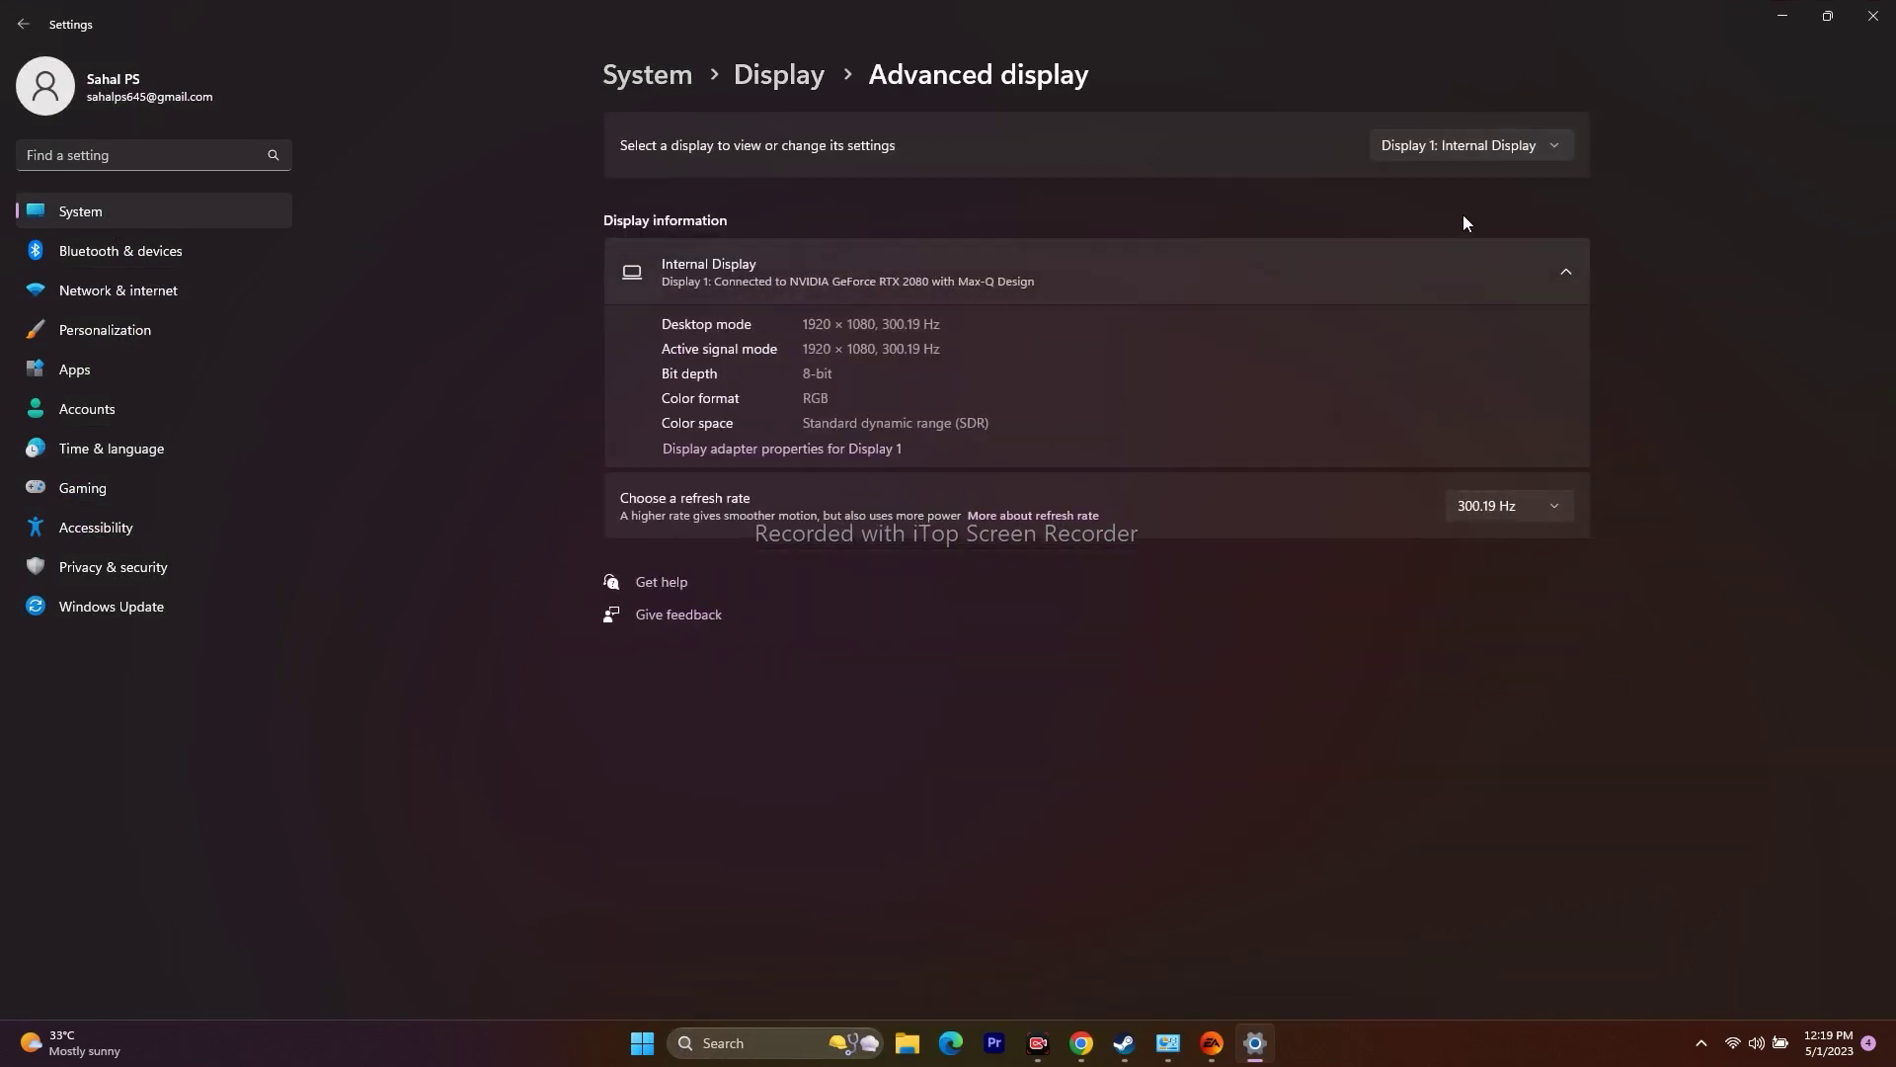
View the available refresh rates for the internal display without changing the selection, and close Settings.
left_click(1508, 517)
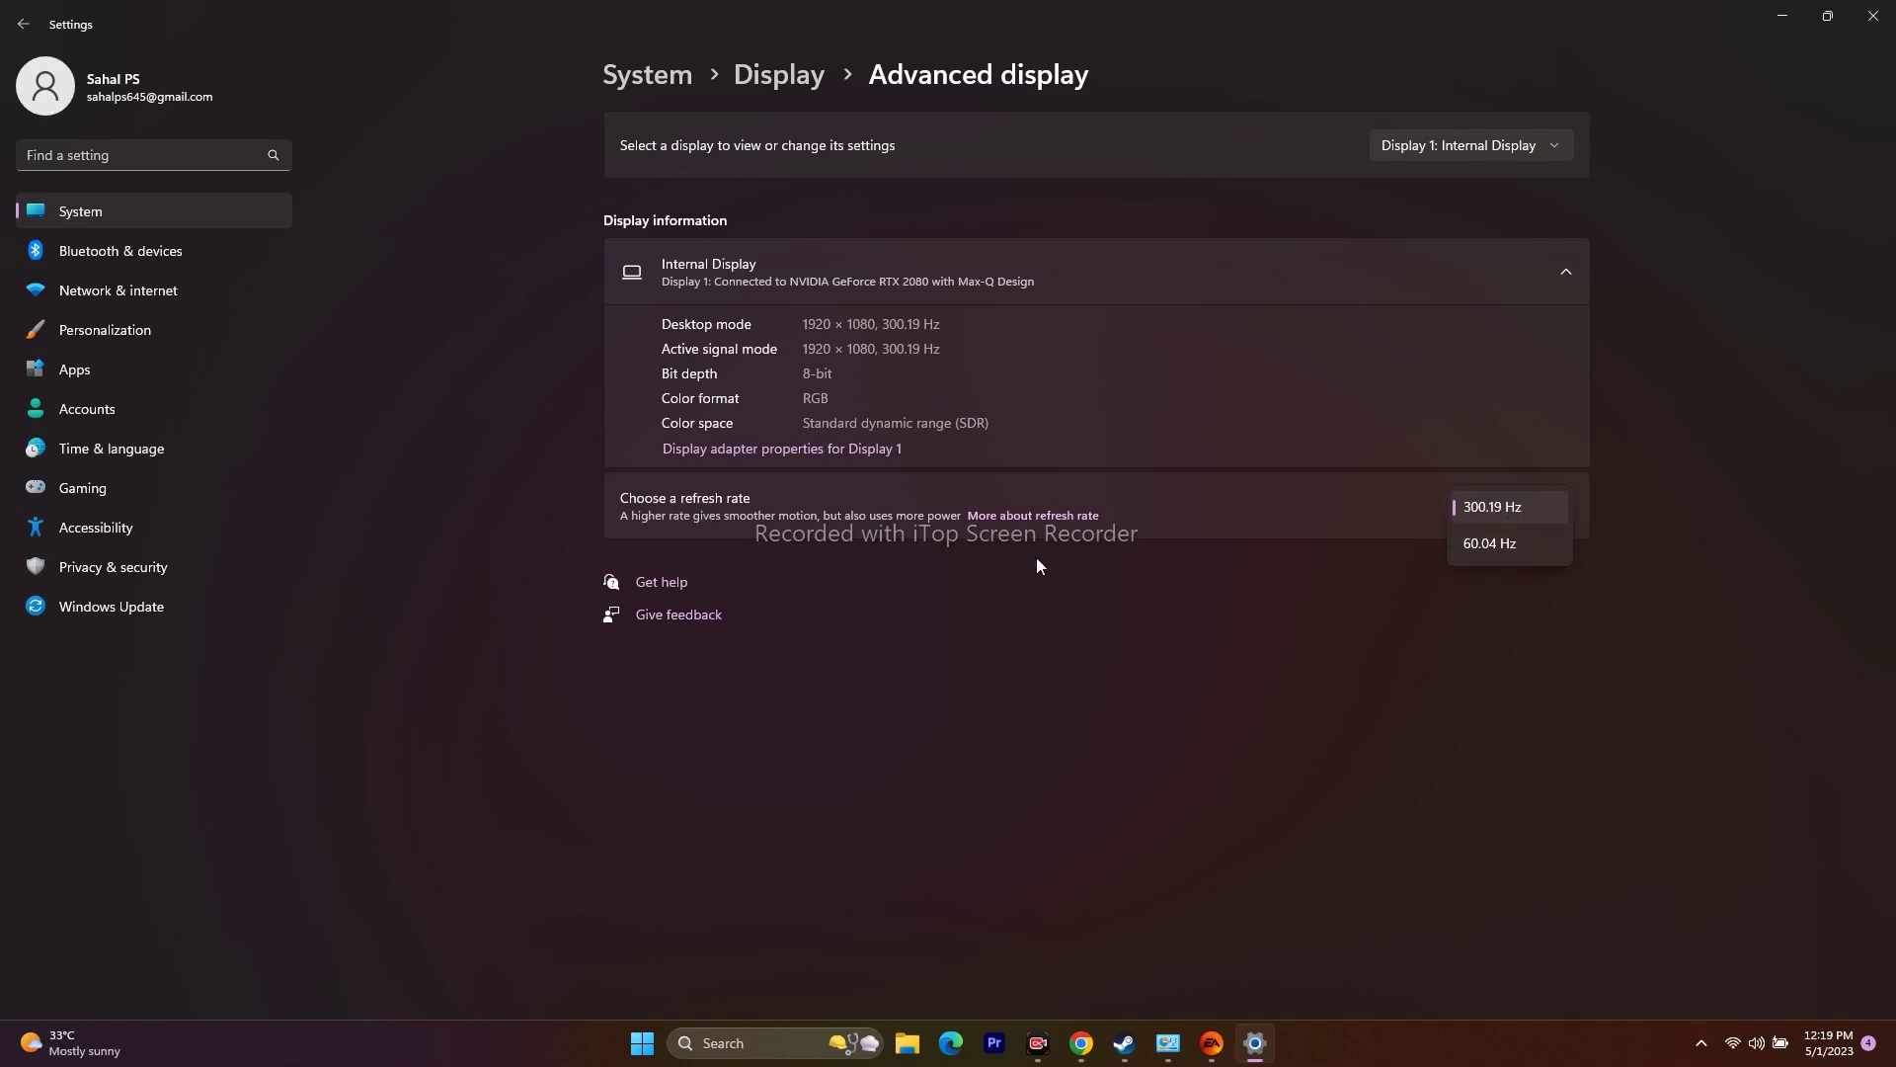
left_click(1534, 614)
left_click(1874, 16)
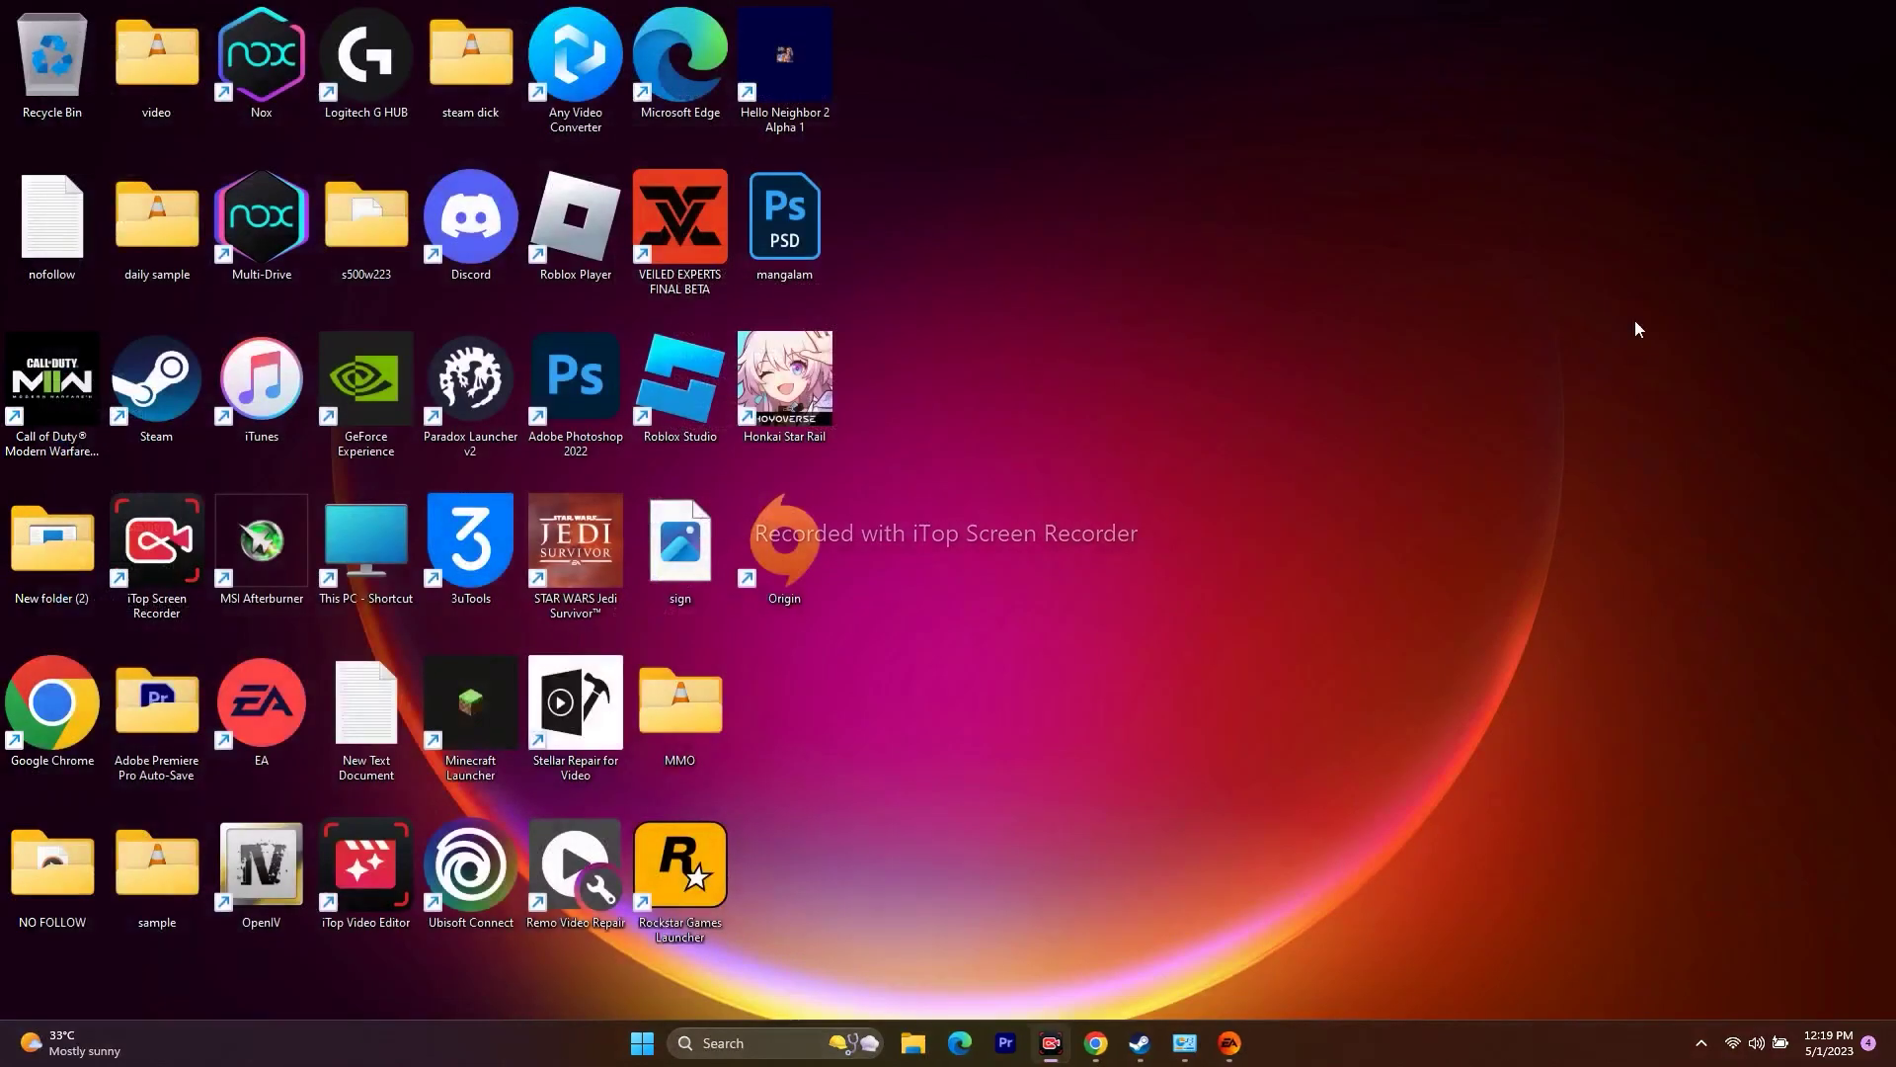
Close the open Control Panel and EA app windows, minimize Steam and dismiss the EA notification.
left_click(1145, 1045)
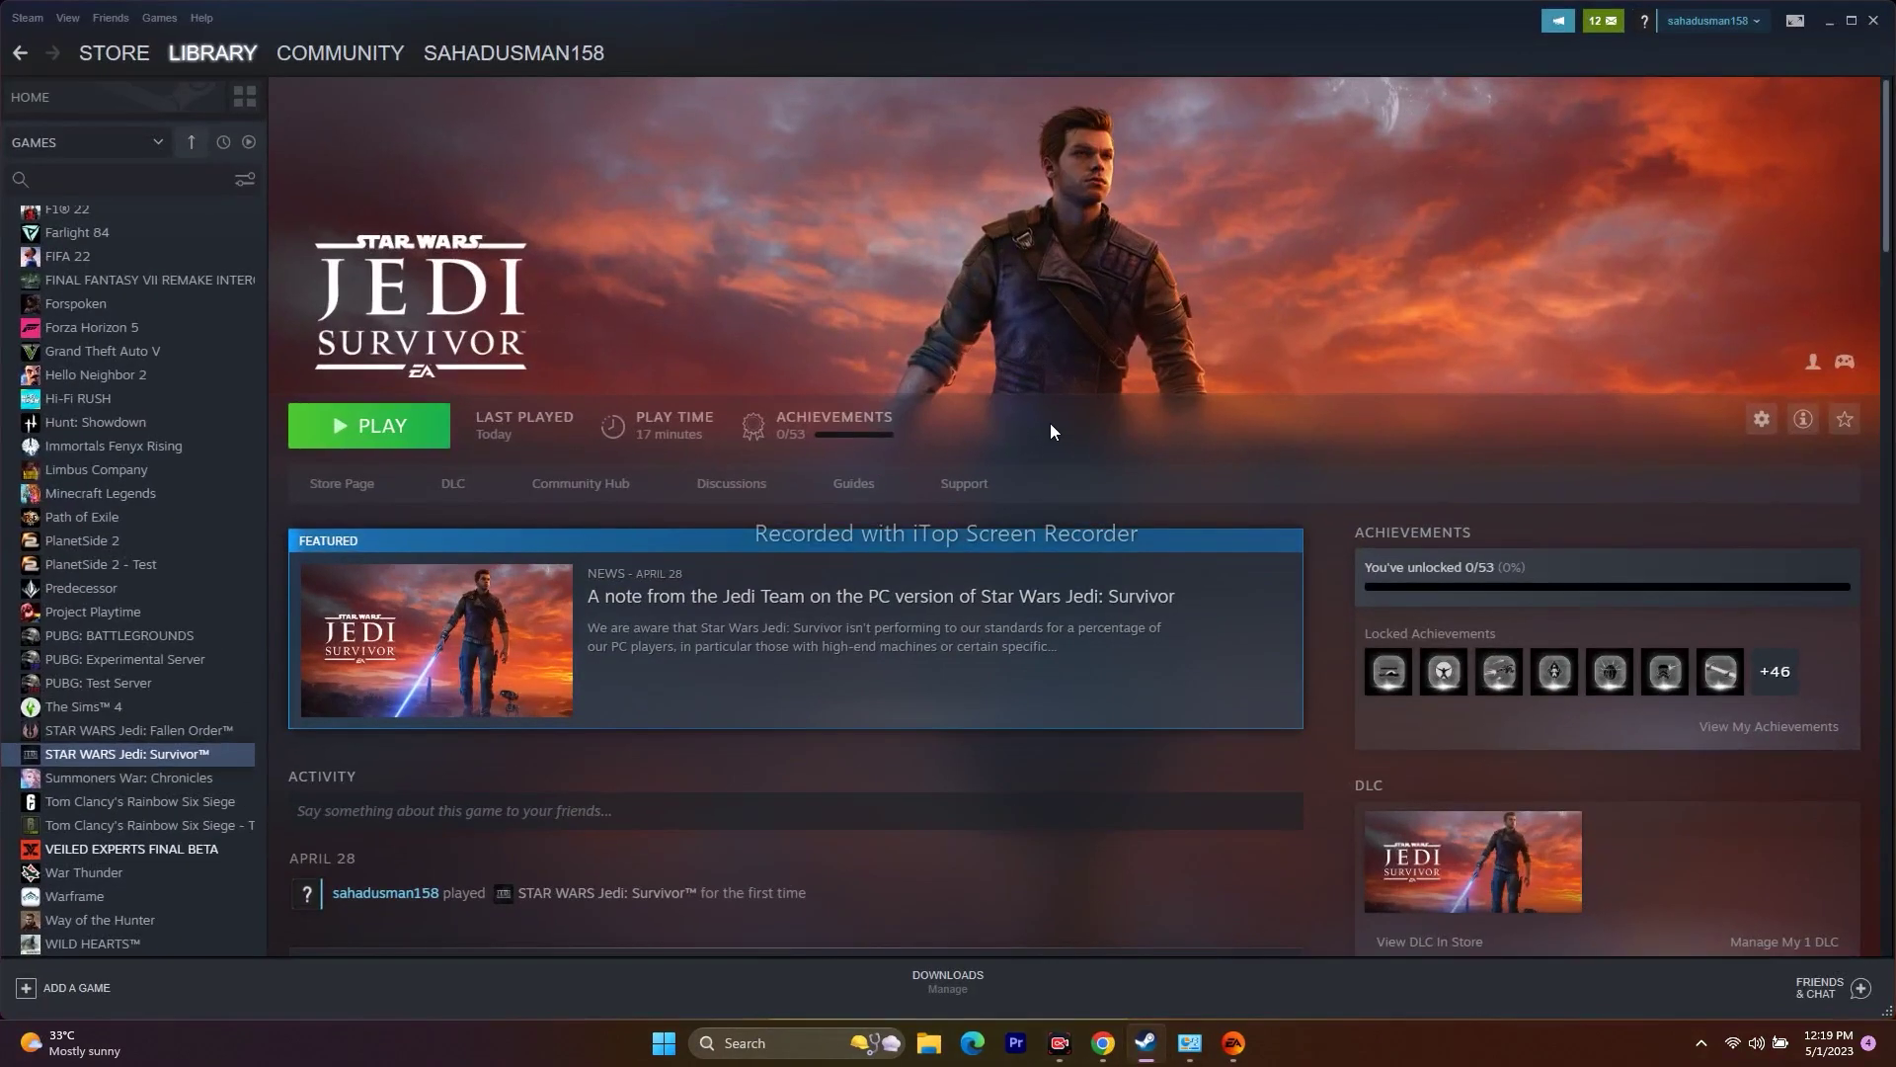
left_click(1190, 1043)
left_click(1866, 15)
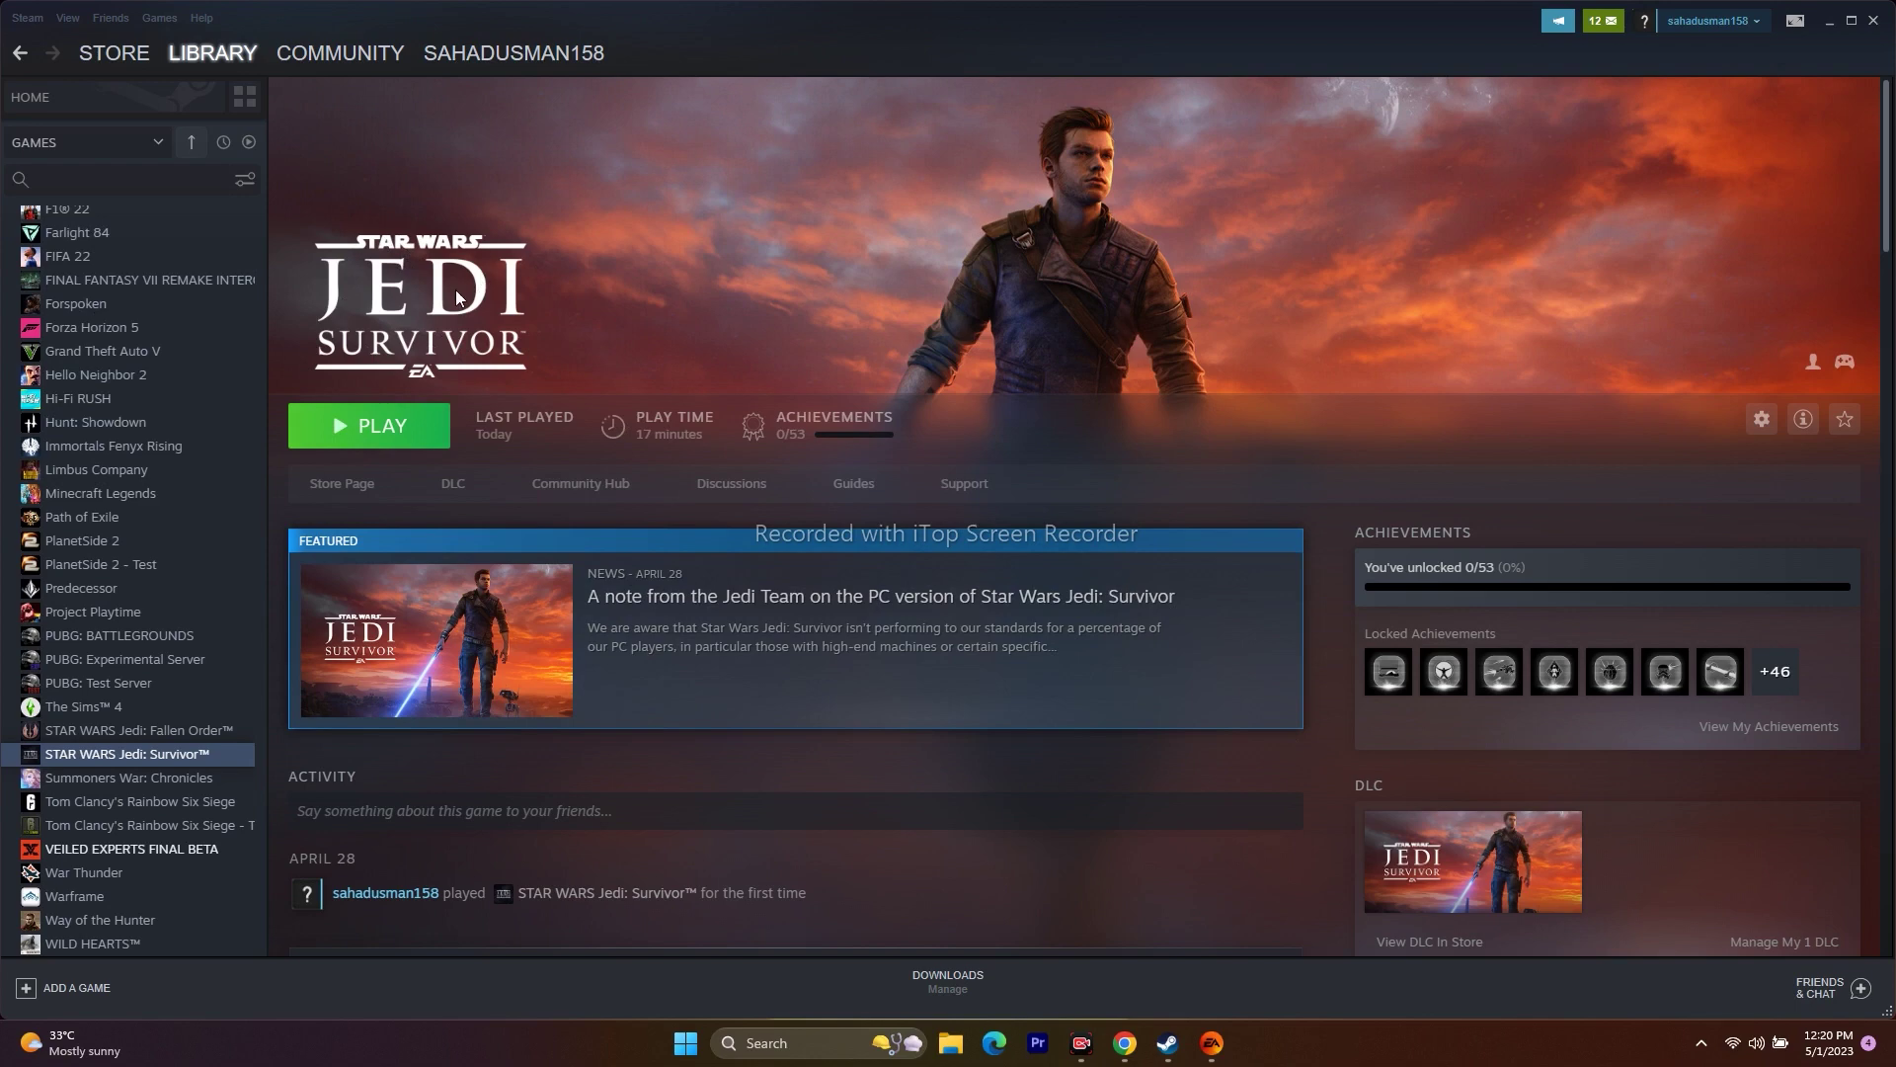
left_click(1831, 20)
left_click(1212, 1043)
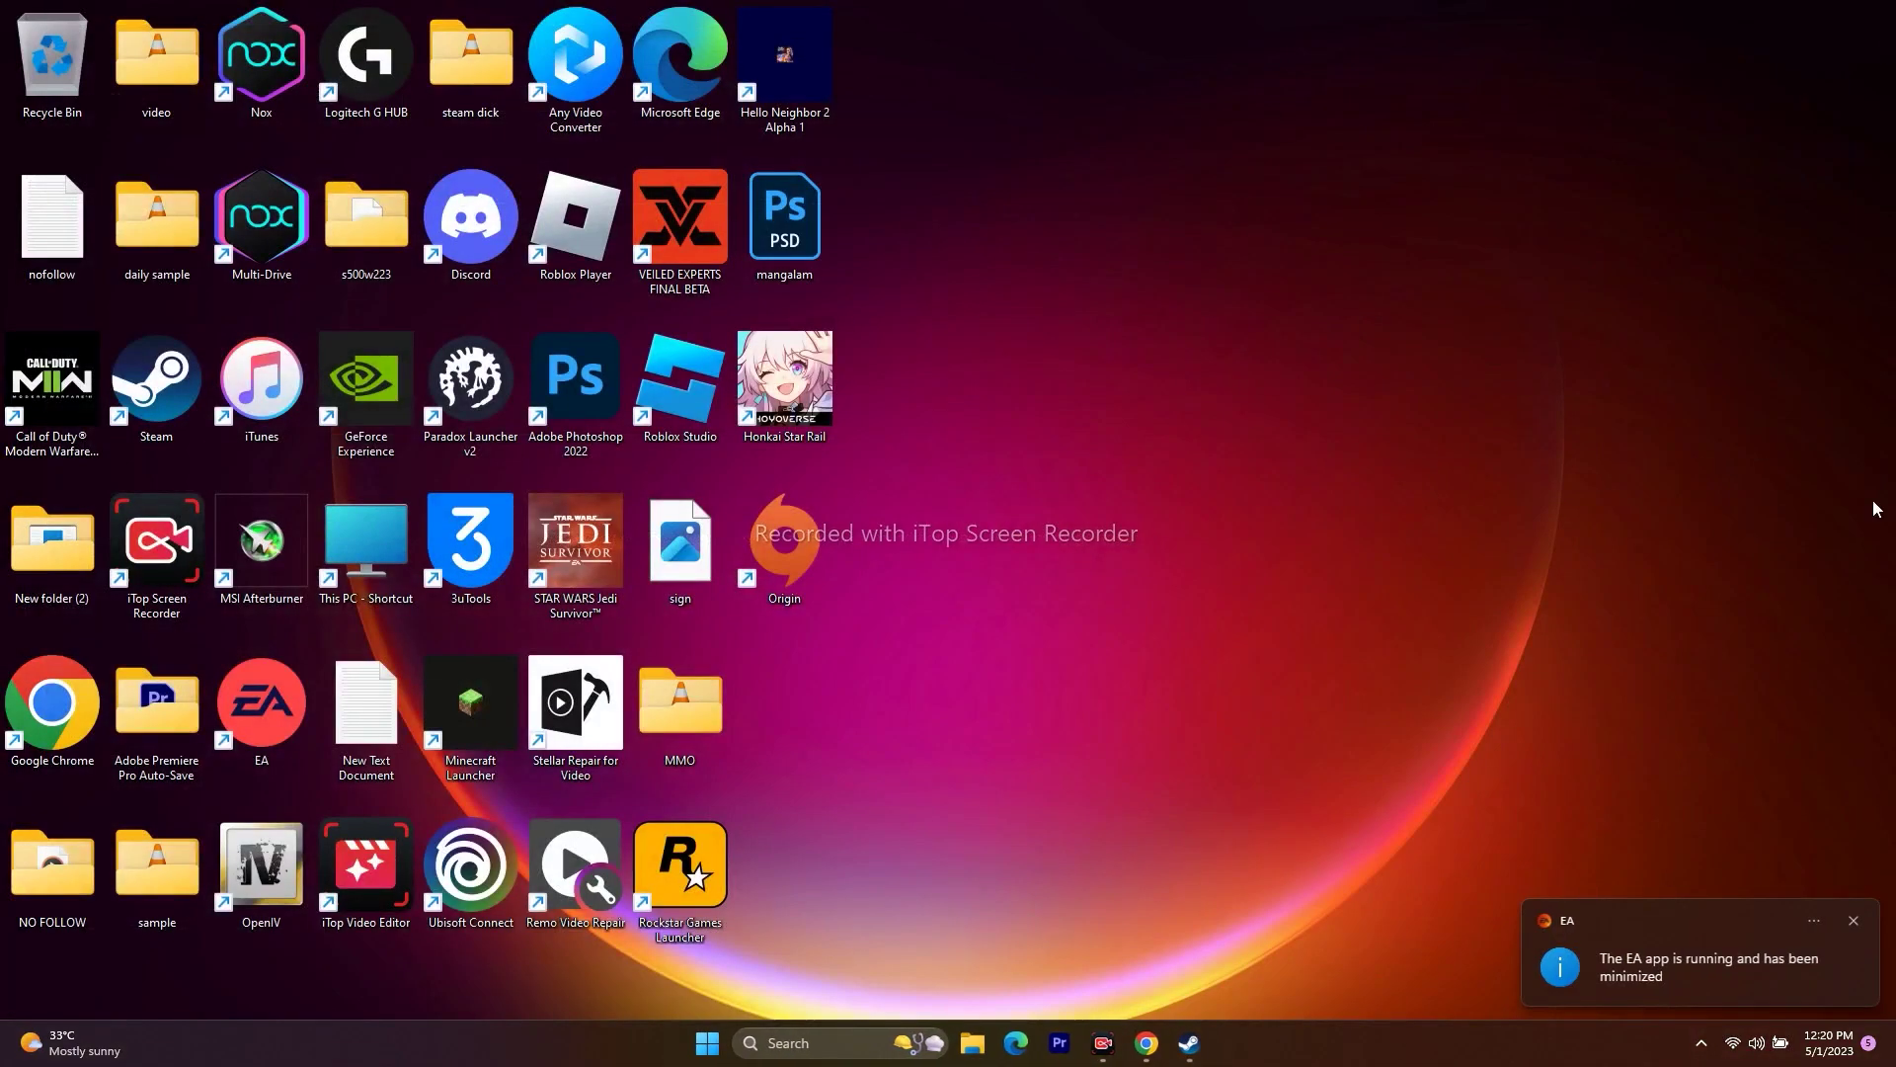
left_click(1854, 920)
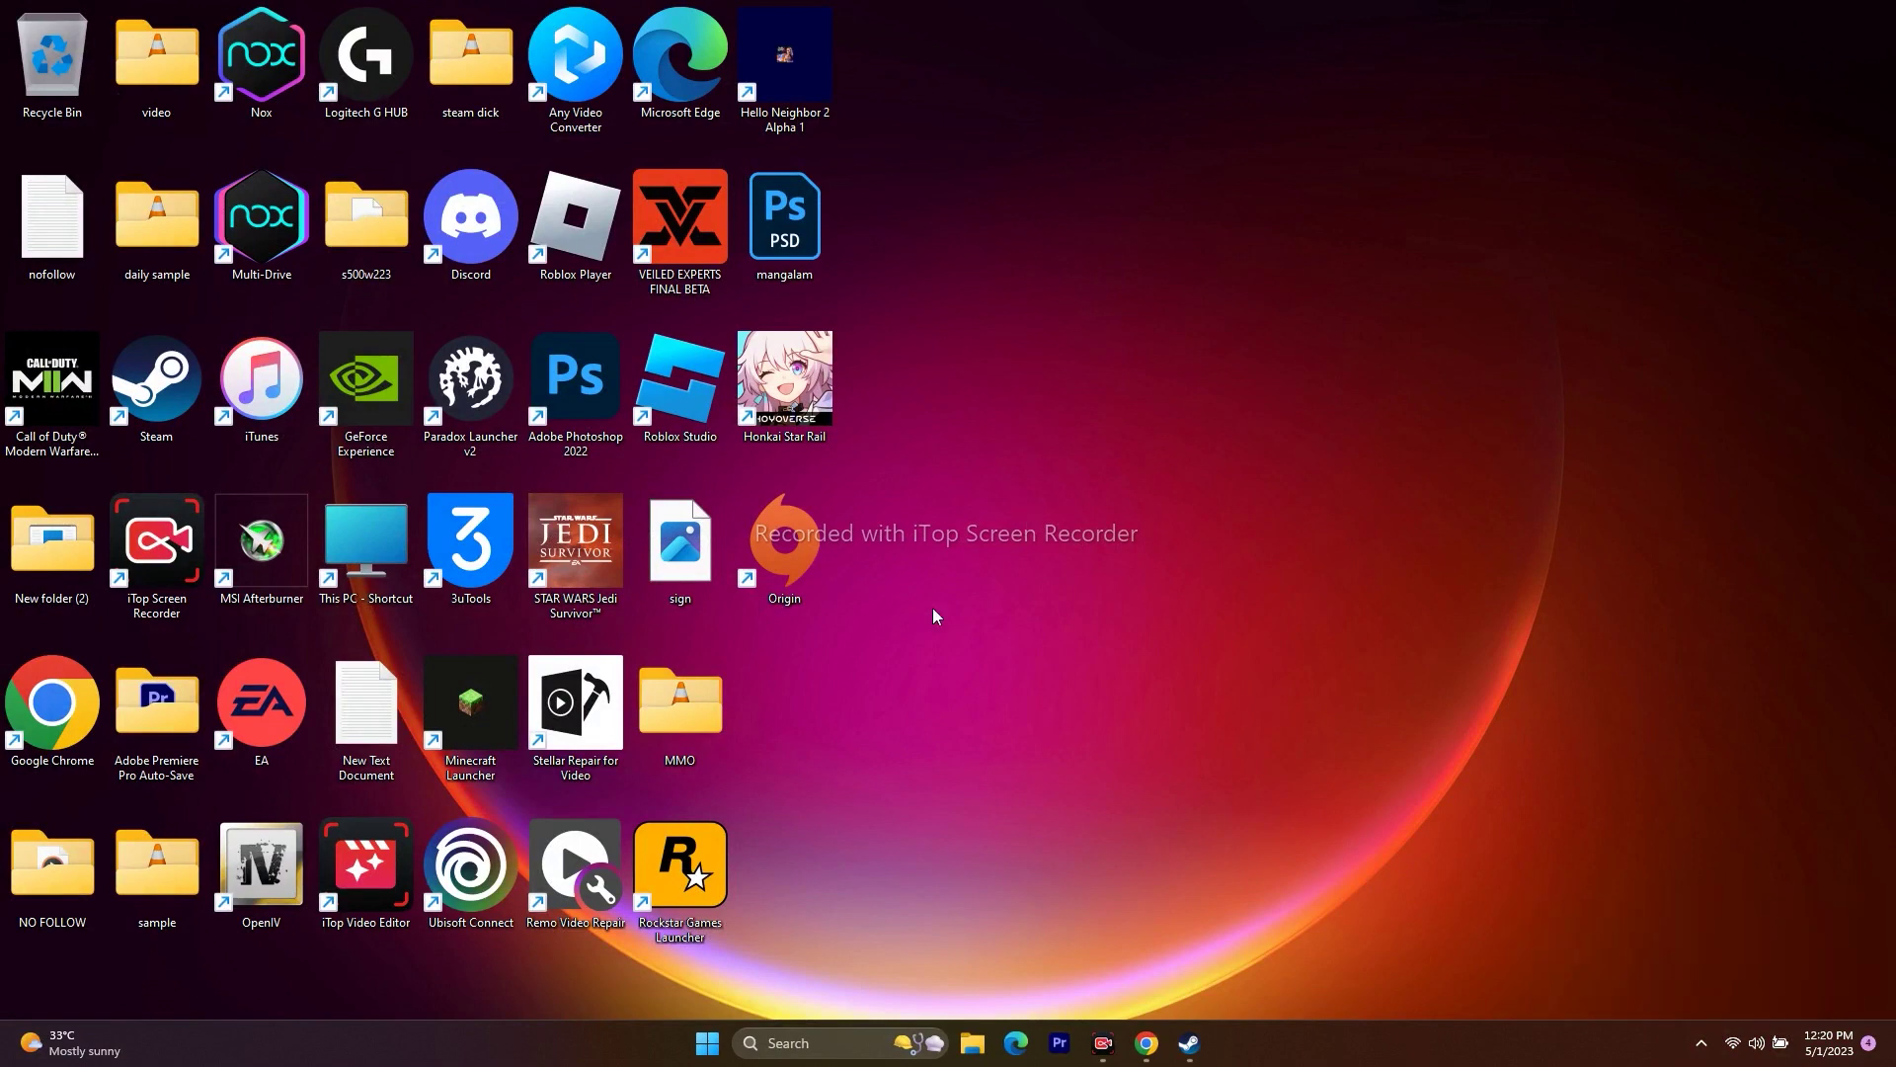
left_click(1189, 1043)
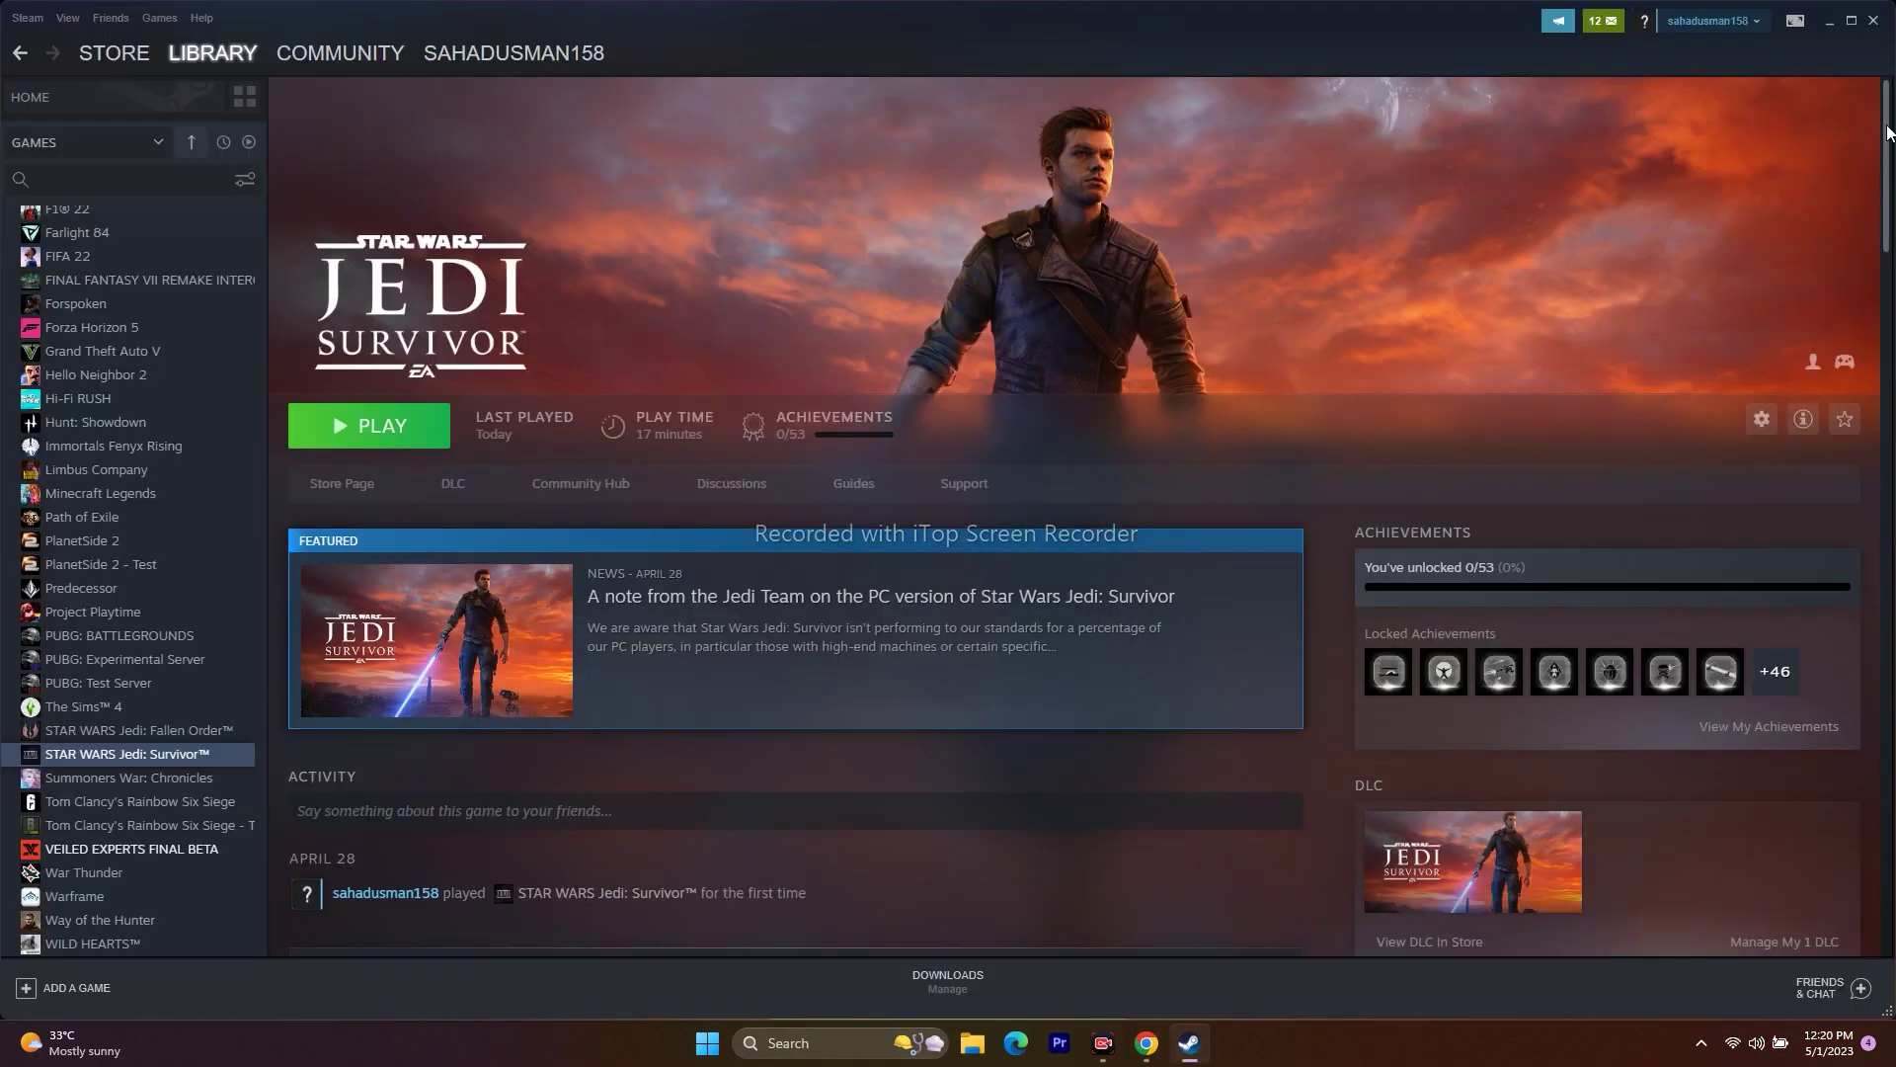
left_click(1827, 24)
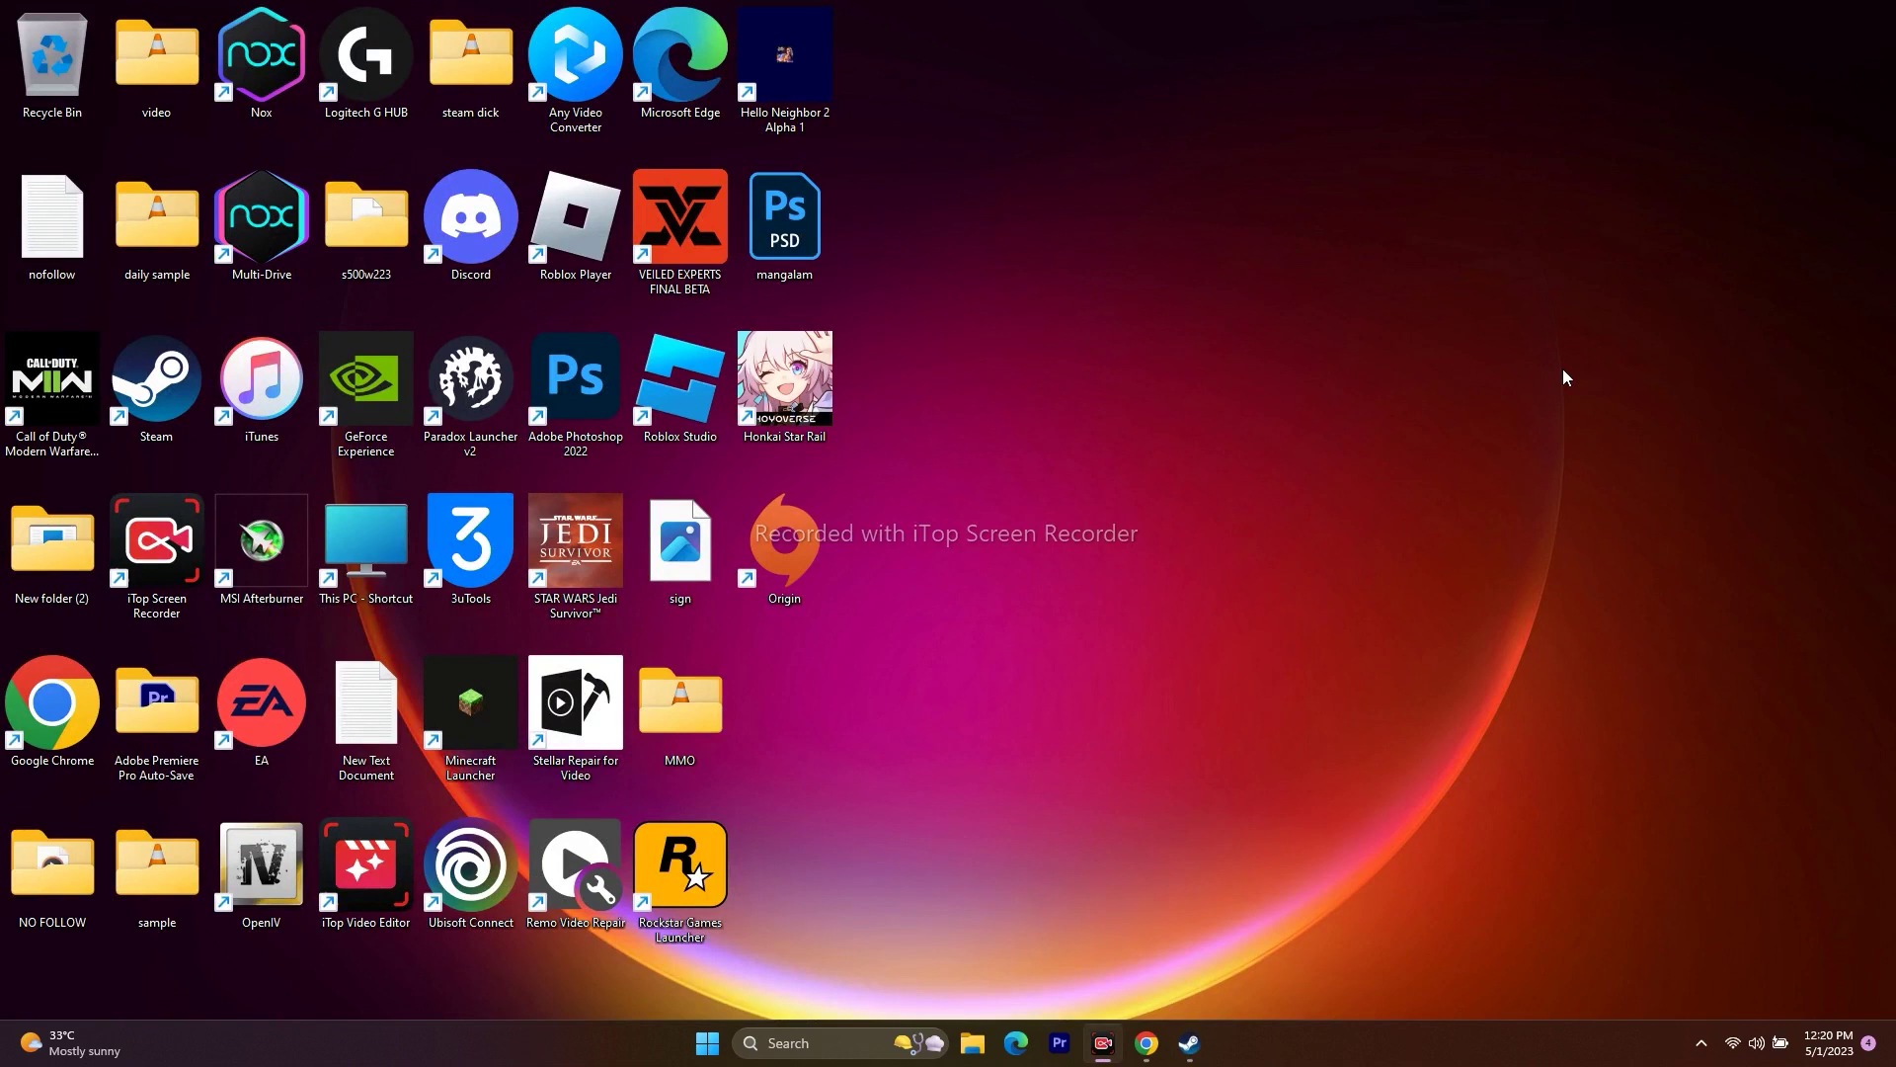
left_click(1205, 1051)
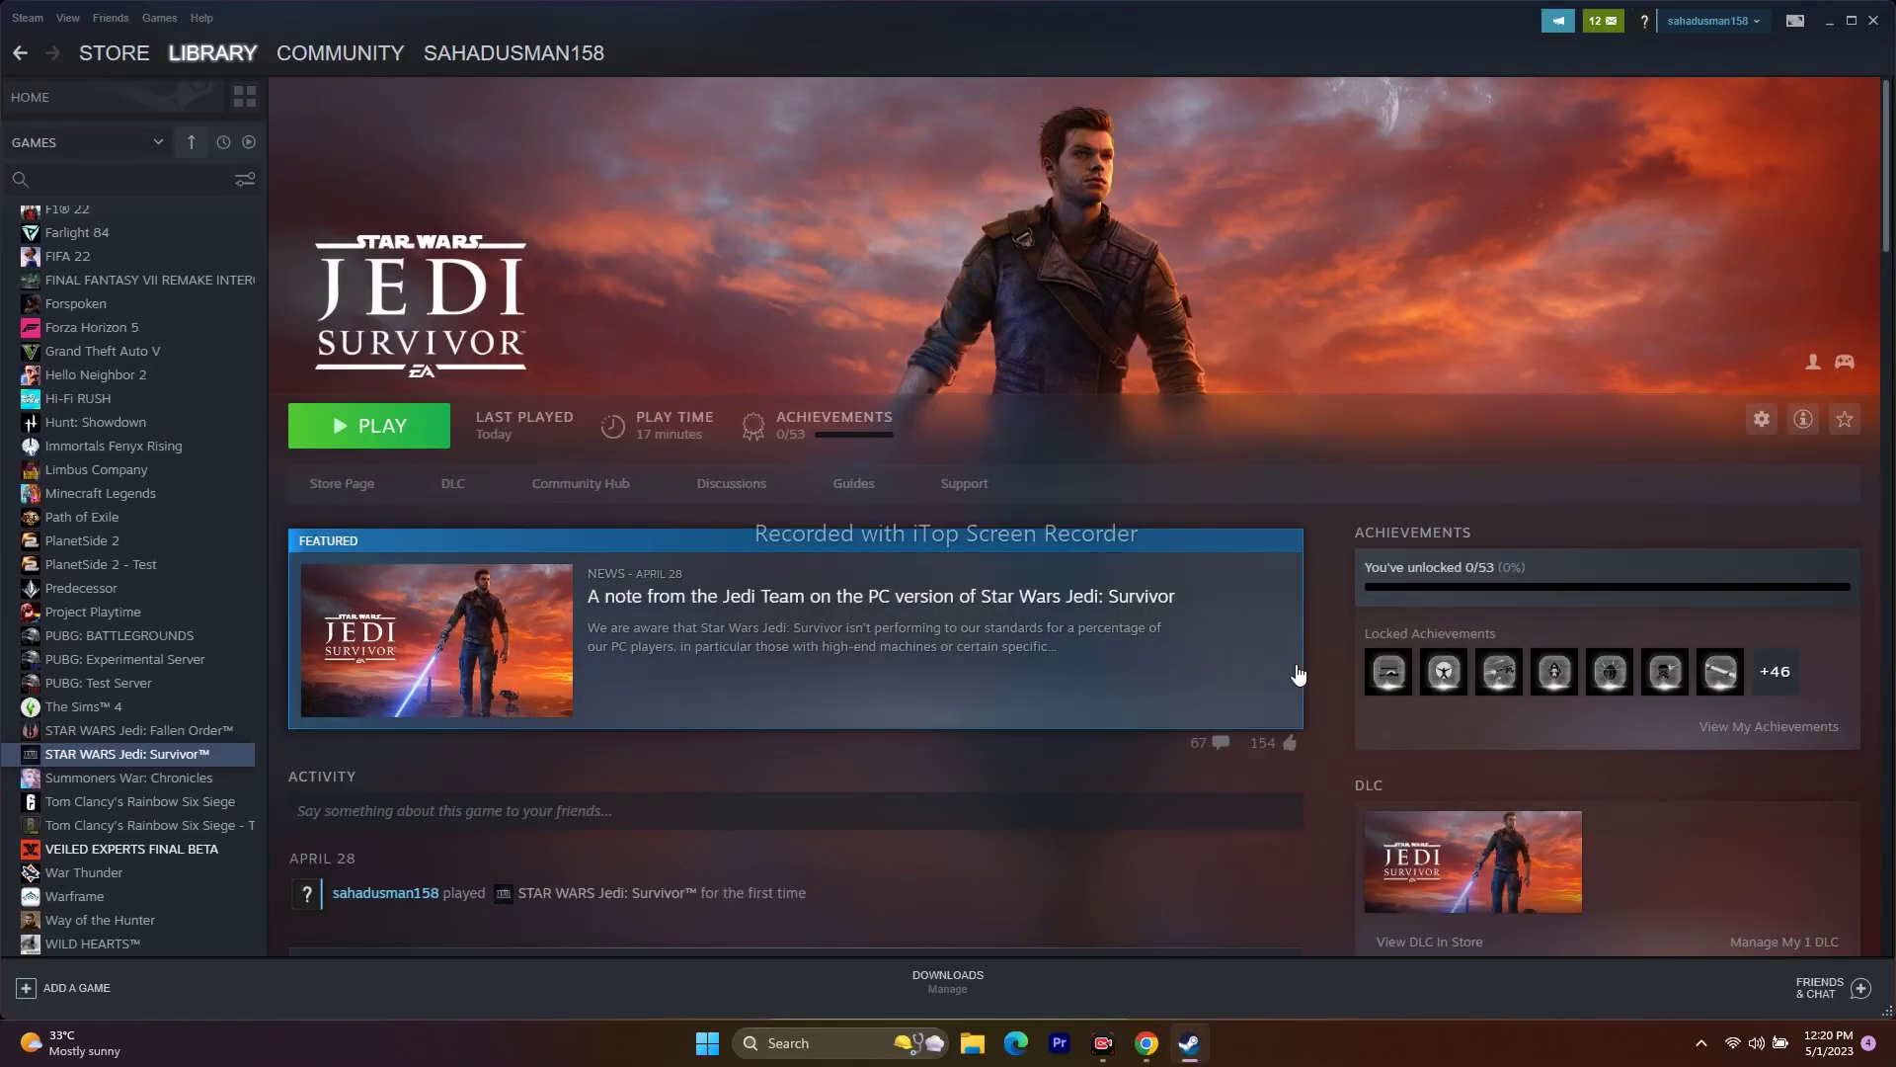
left_click(1829, 20)
Open Control Panel and go to the list of apps allowed through Windows Defender Firewall.
left_click(782, 1029)
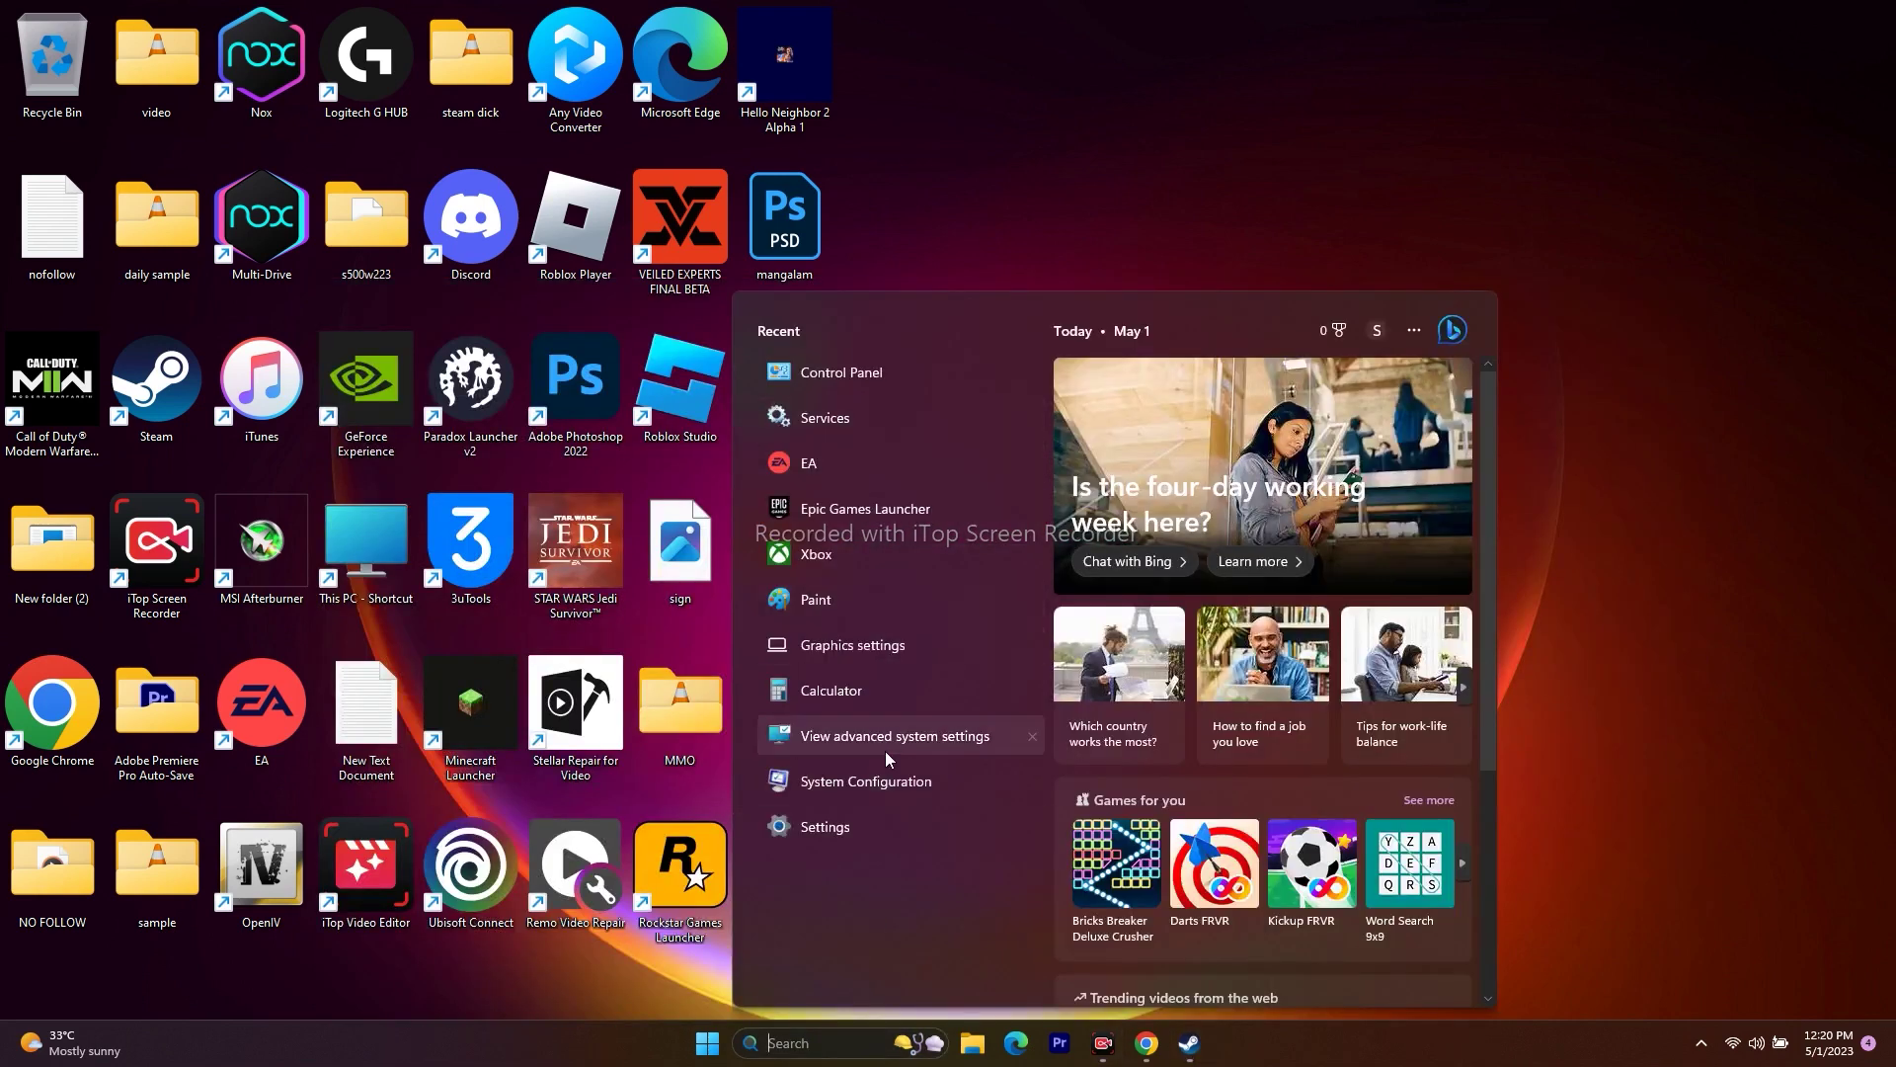
left_click(859, 372)
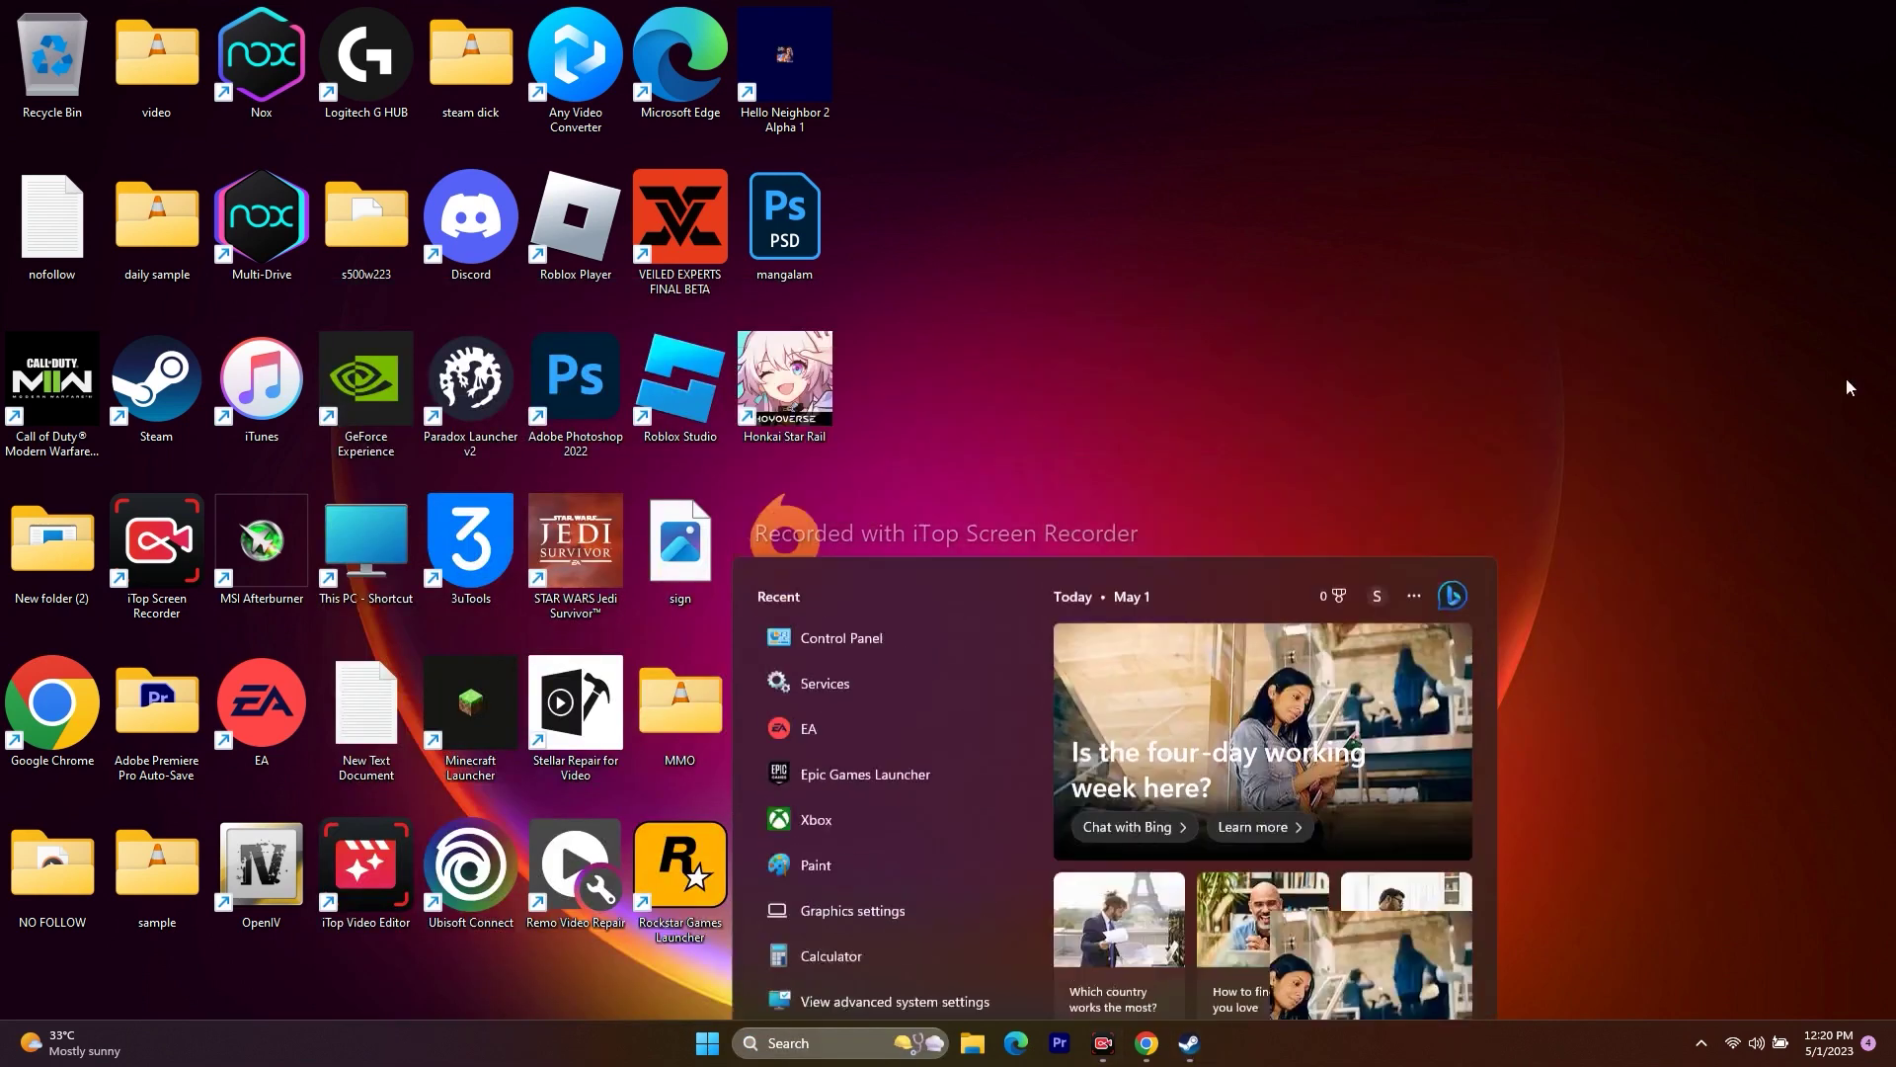
left_click(81, 534)
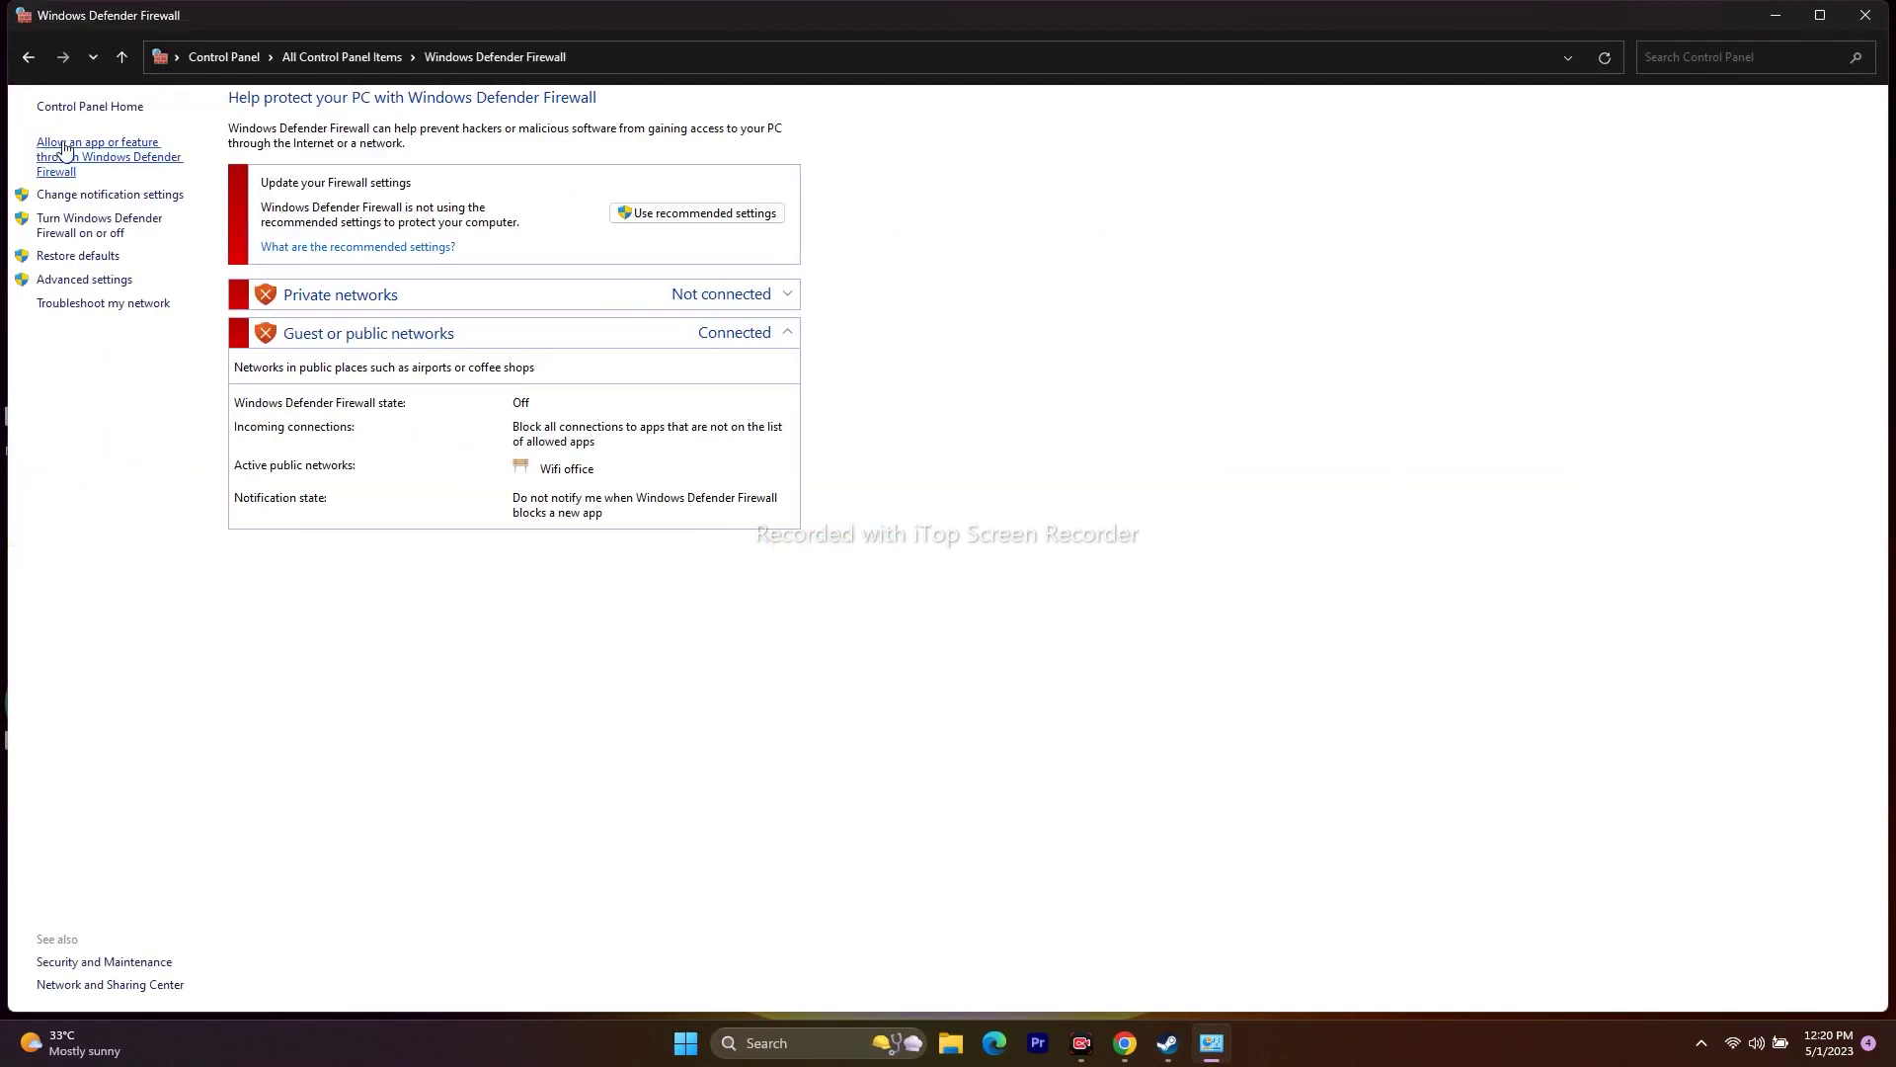
left_click(64, 149)
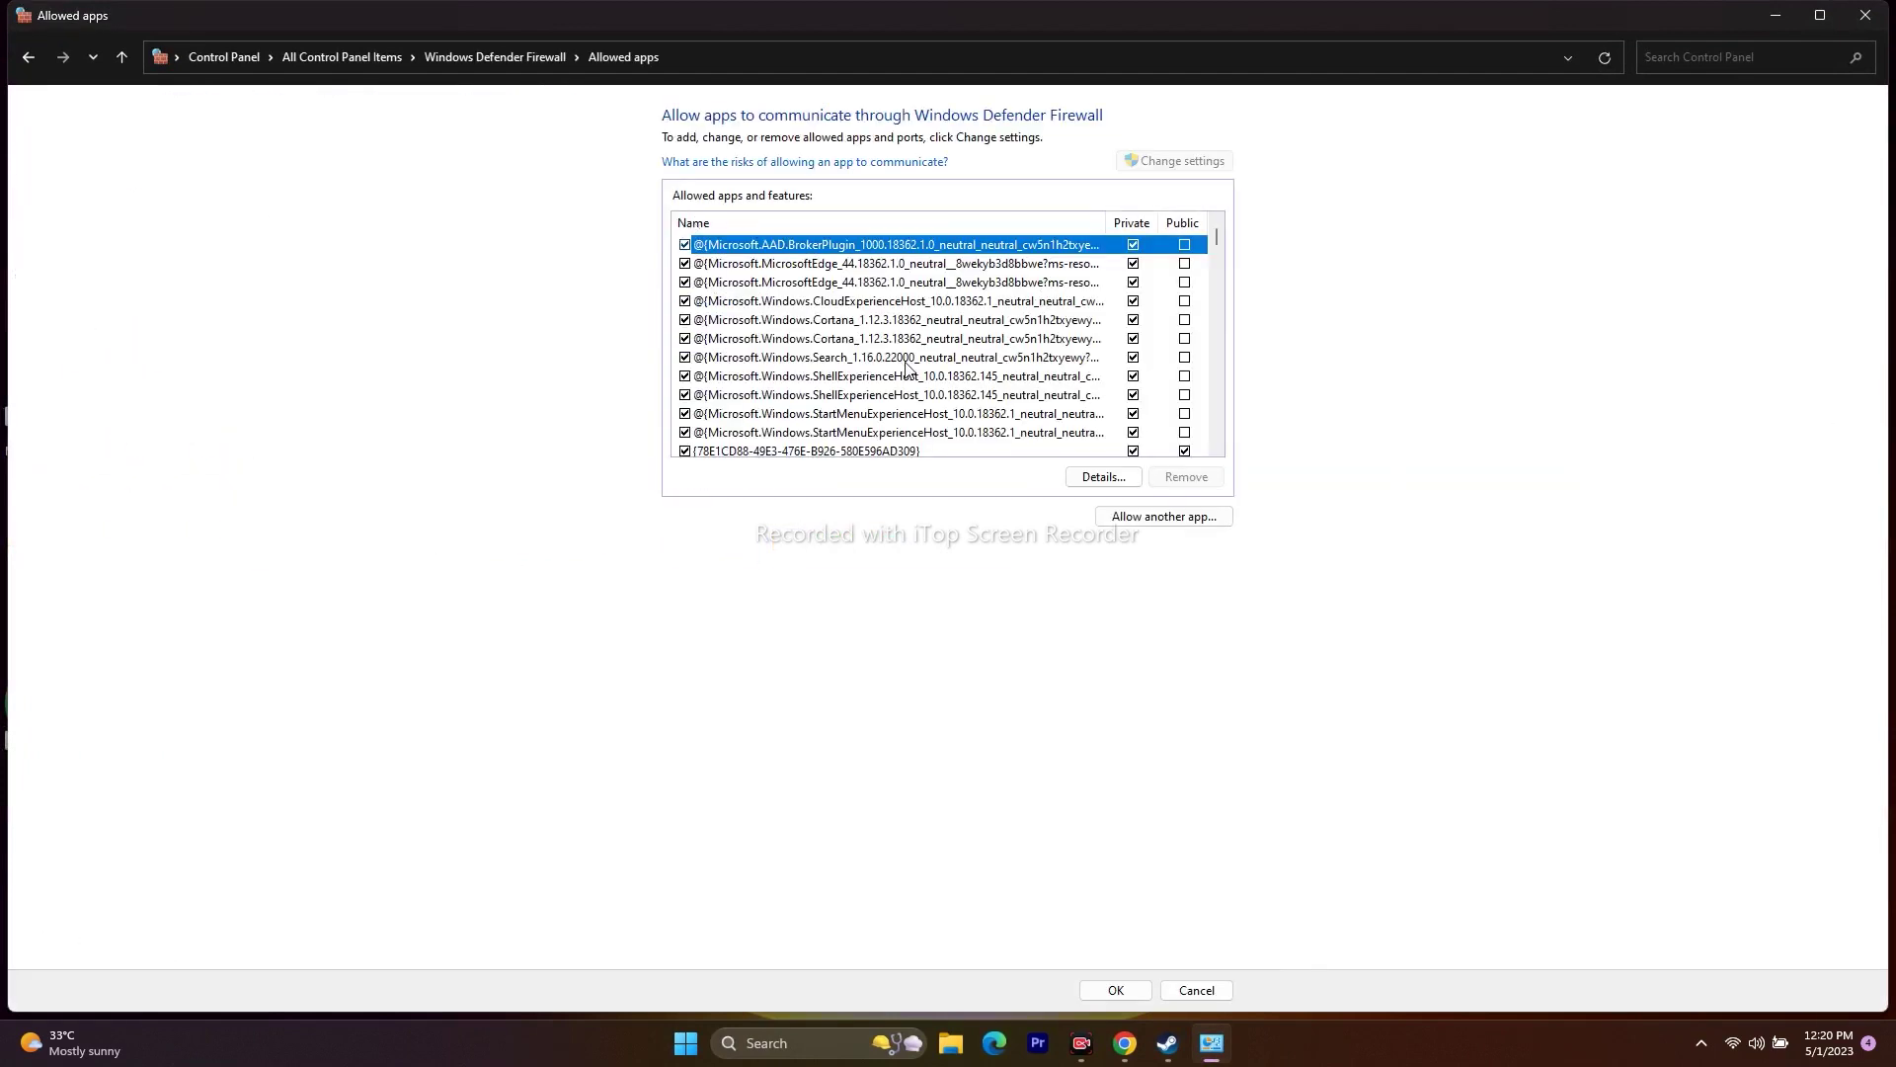
Find STAR WARS Jedi: Fallen Order in the allowed apps list and allow it on private networks.
scroll(906, 368, "down", 20)
scroll(906, 369, "down", 20)
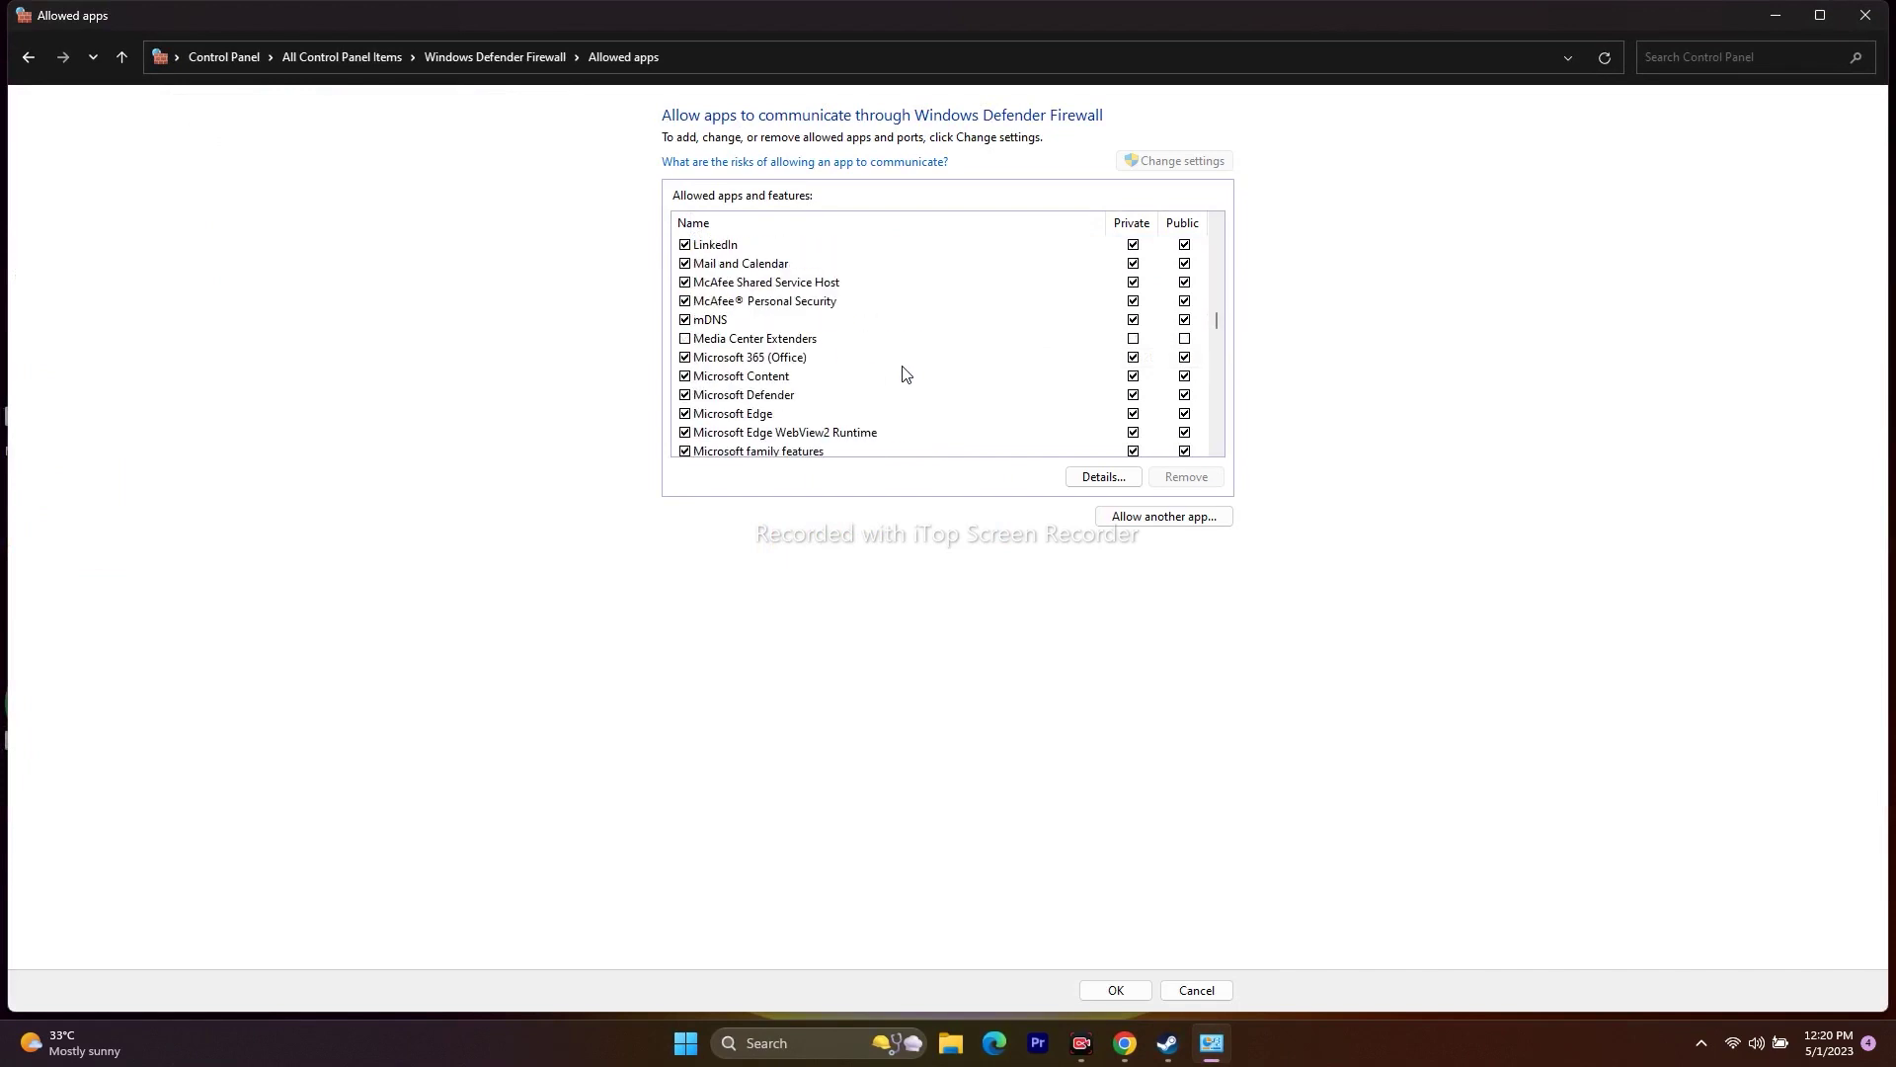
scroll(906, 373, "down", 20)
scroll(906, 374, "down", 20)
scroll(900, 378, "down", 2)
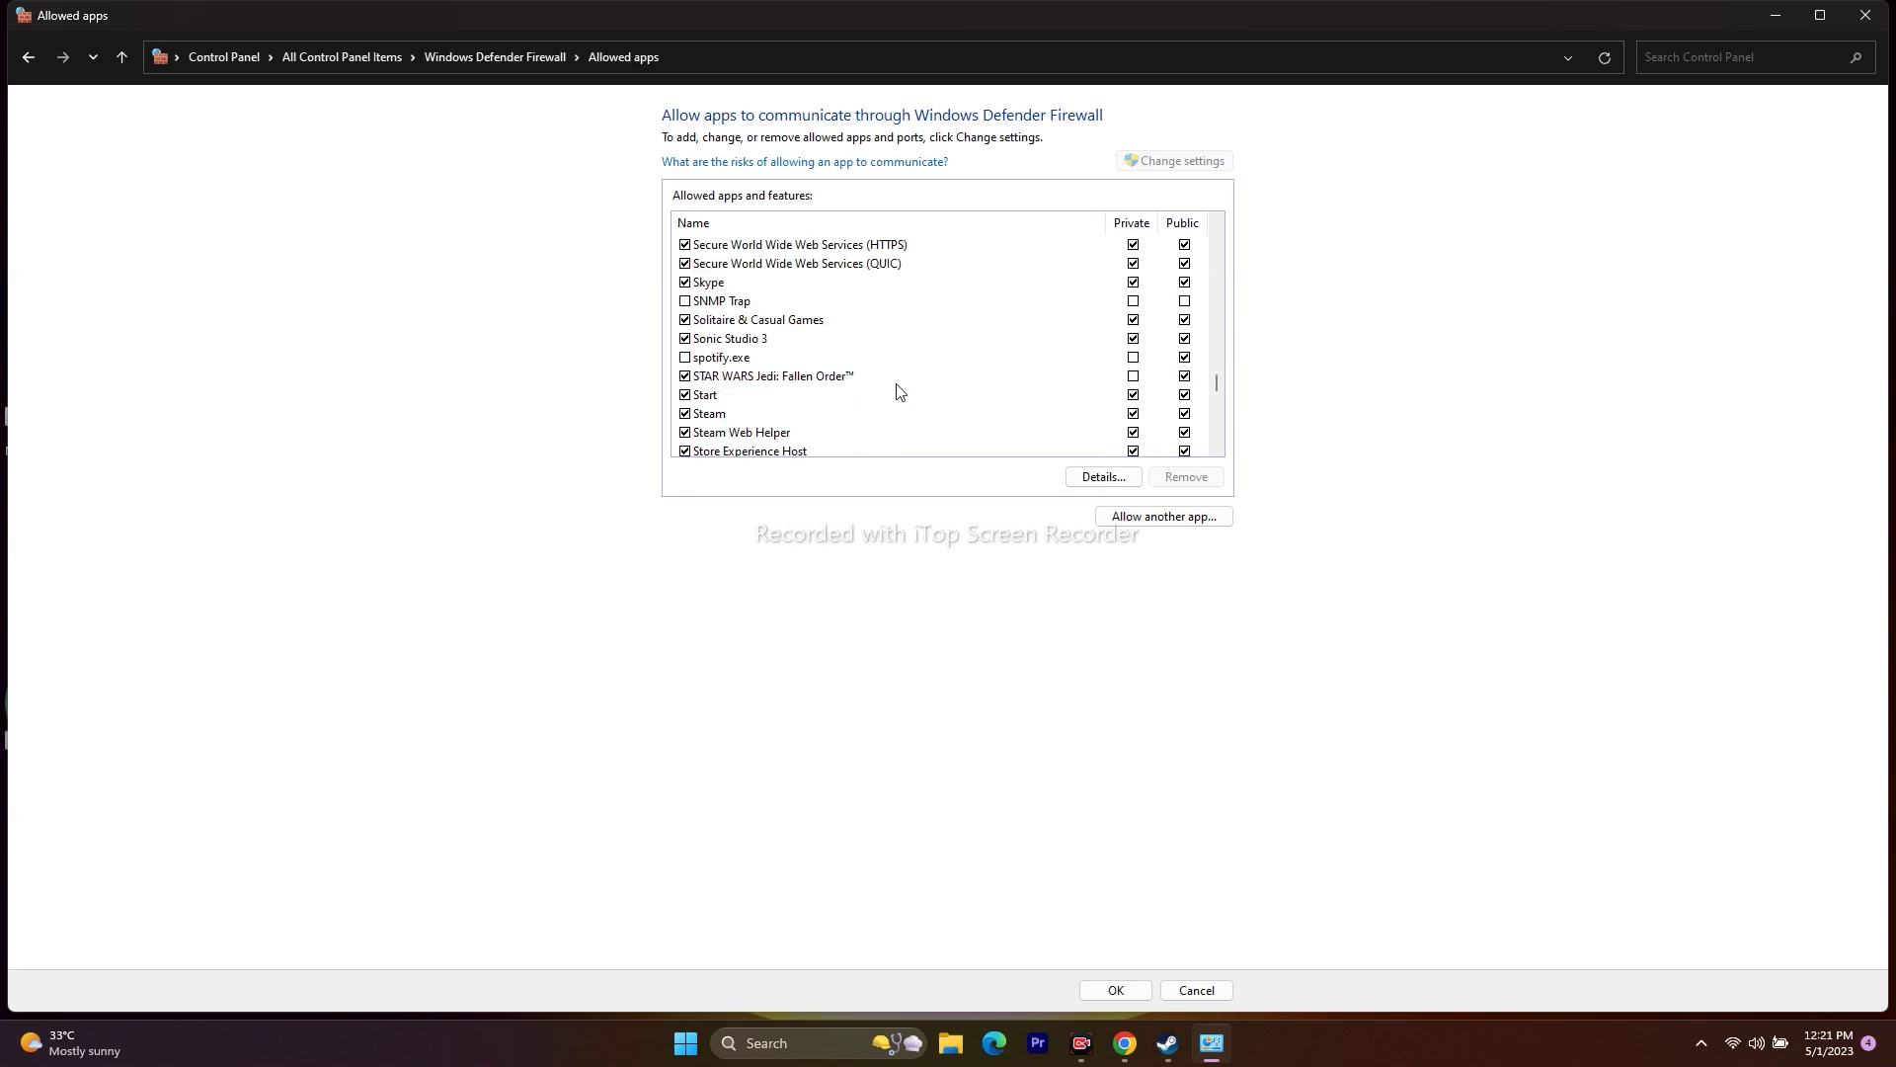
left_click(1136, 378)
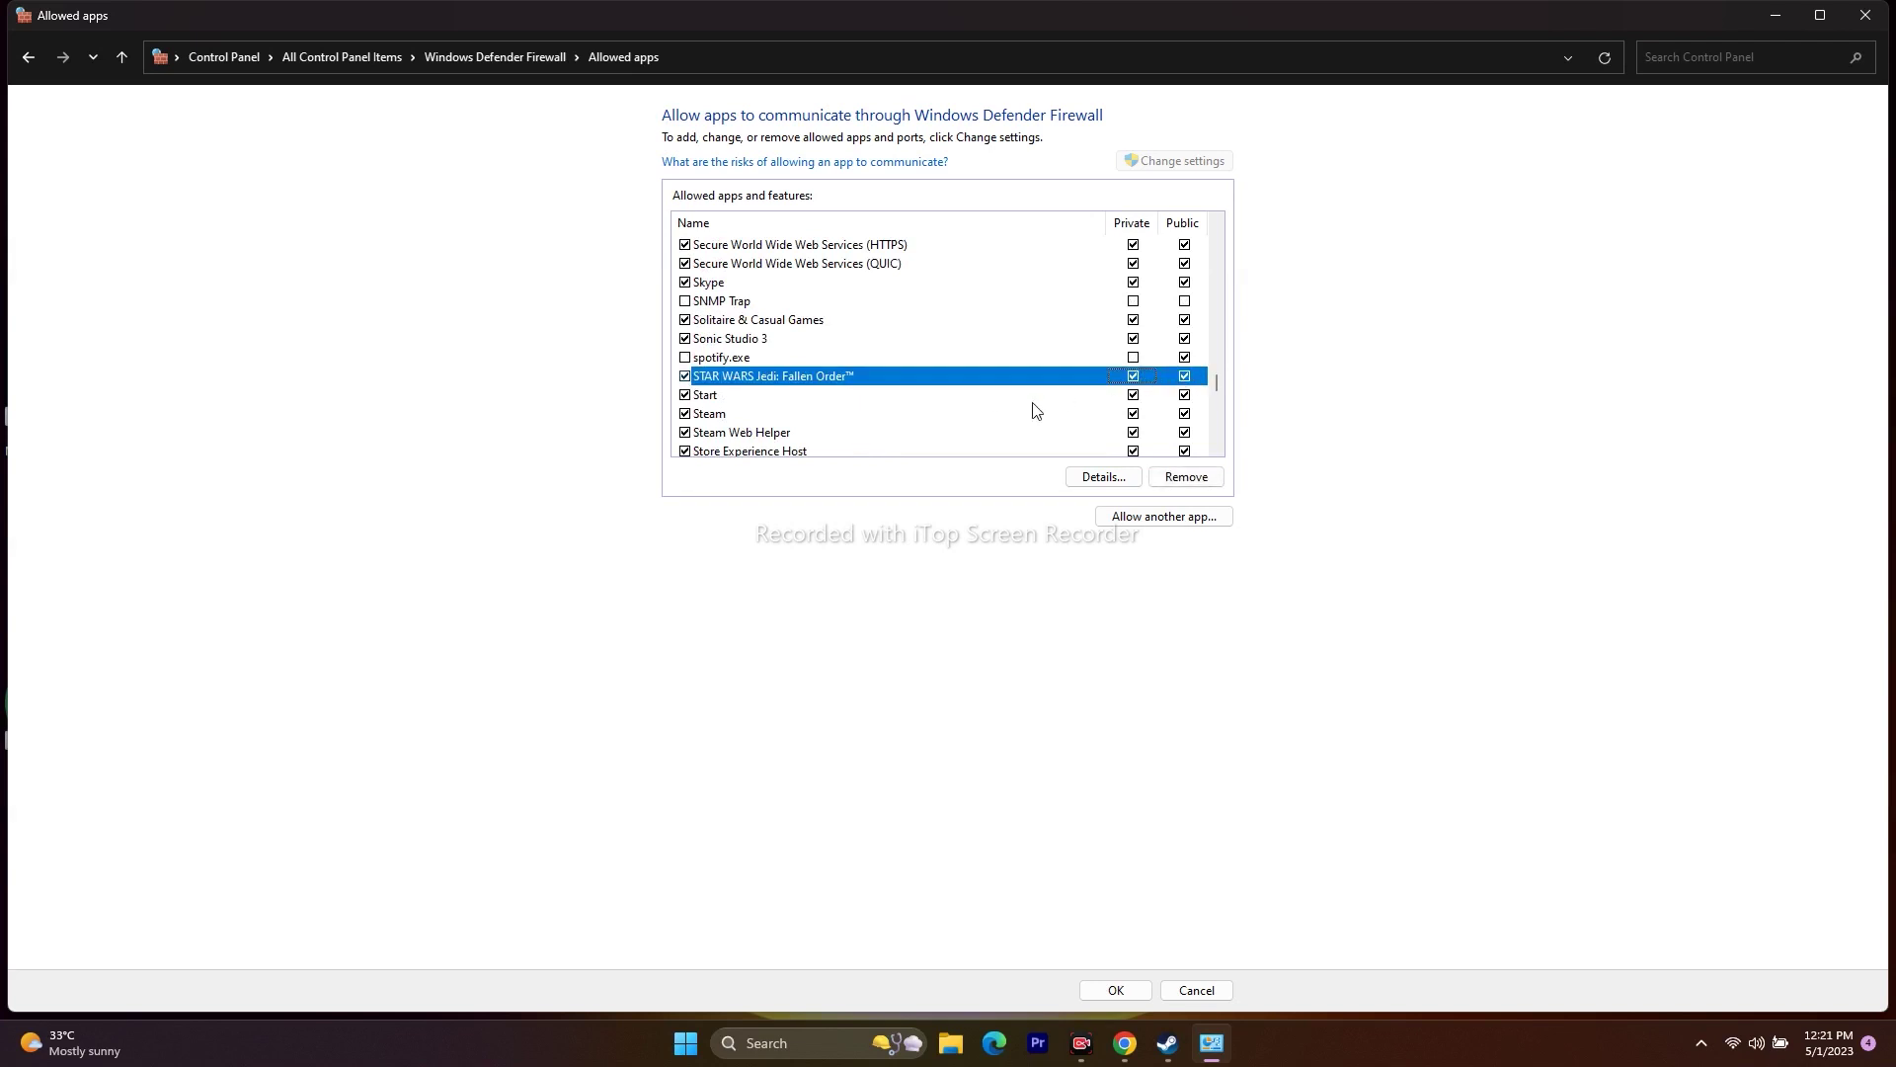
Start allowing another app through the firewall and browse to Program Files (x86) on the C: drive.
left_click(1184, 521)
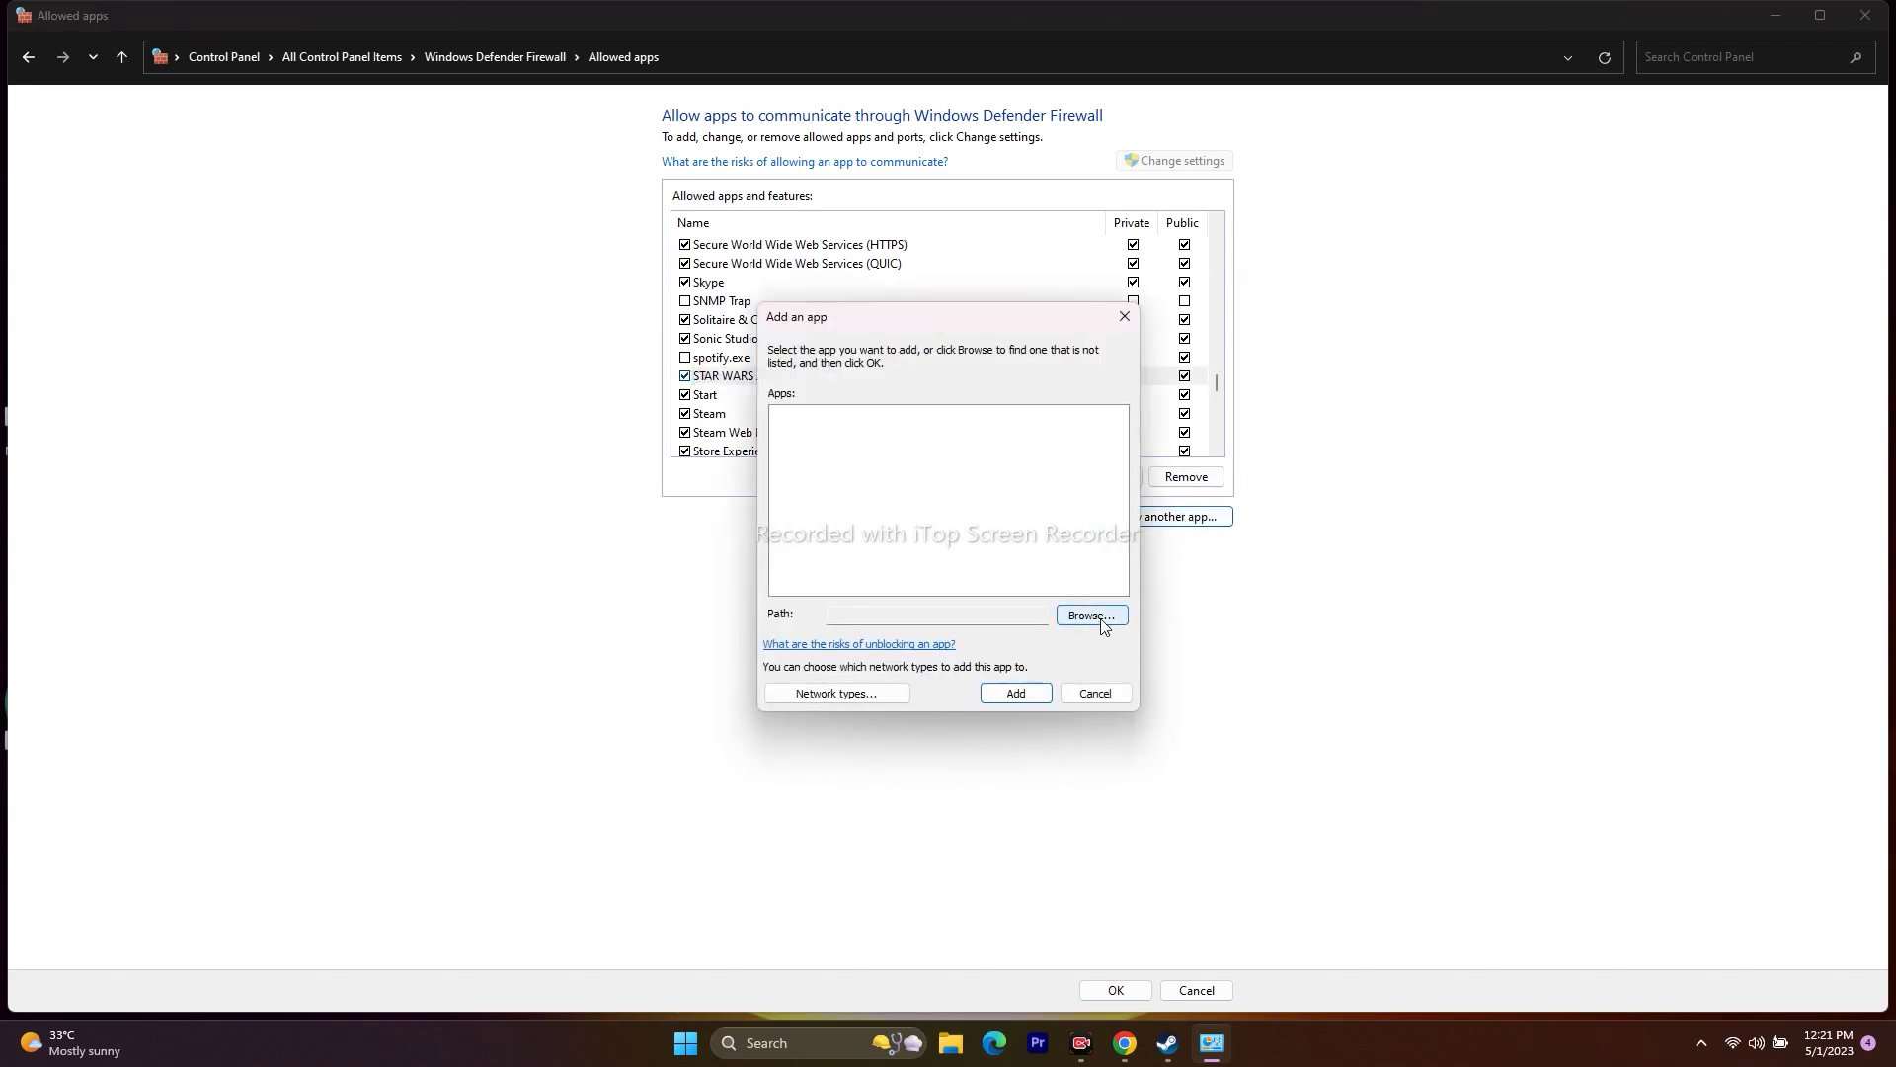
left_click(1106, 620)
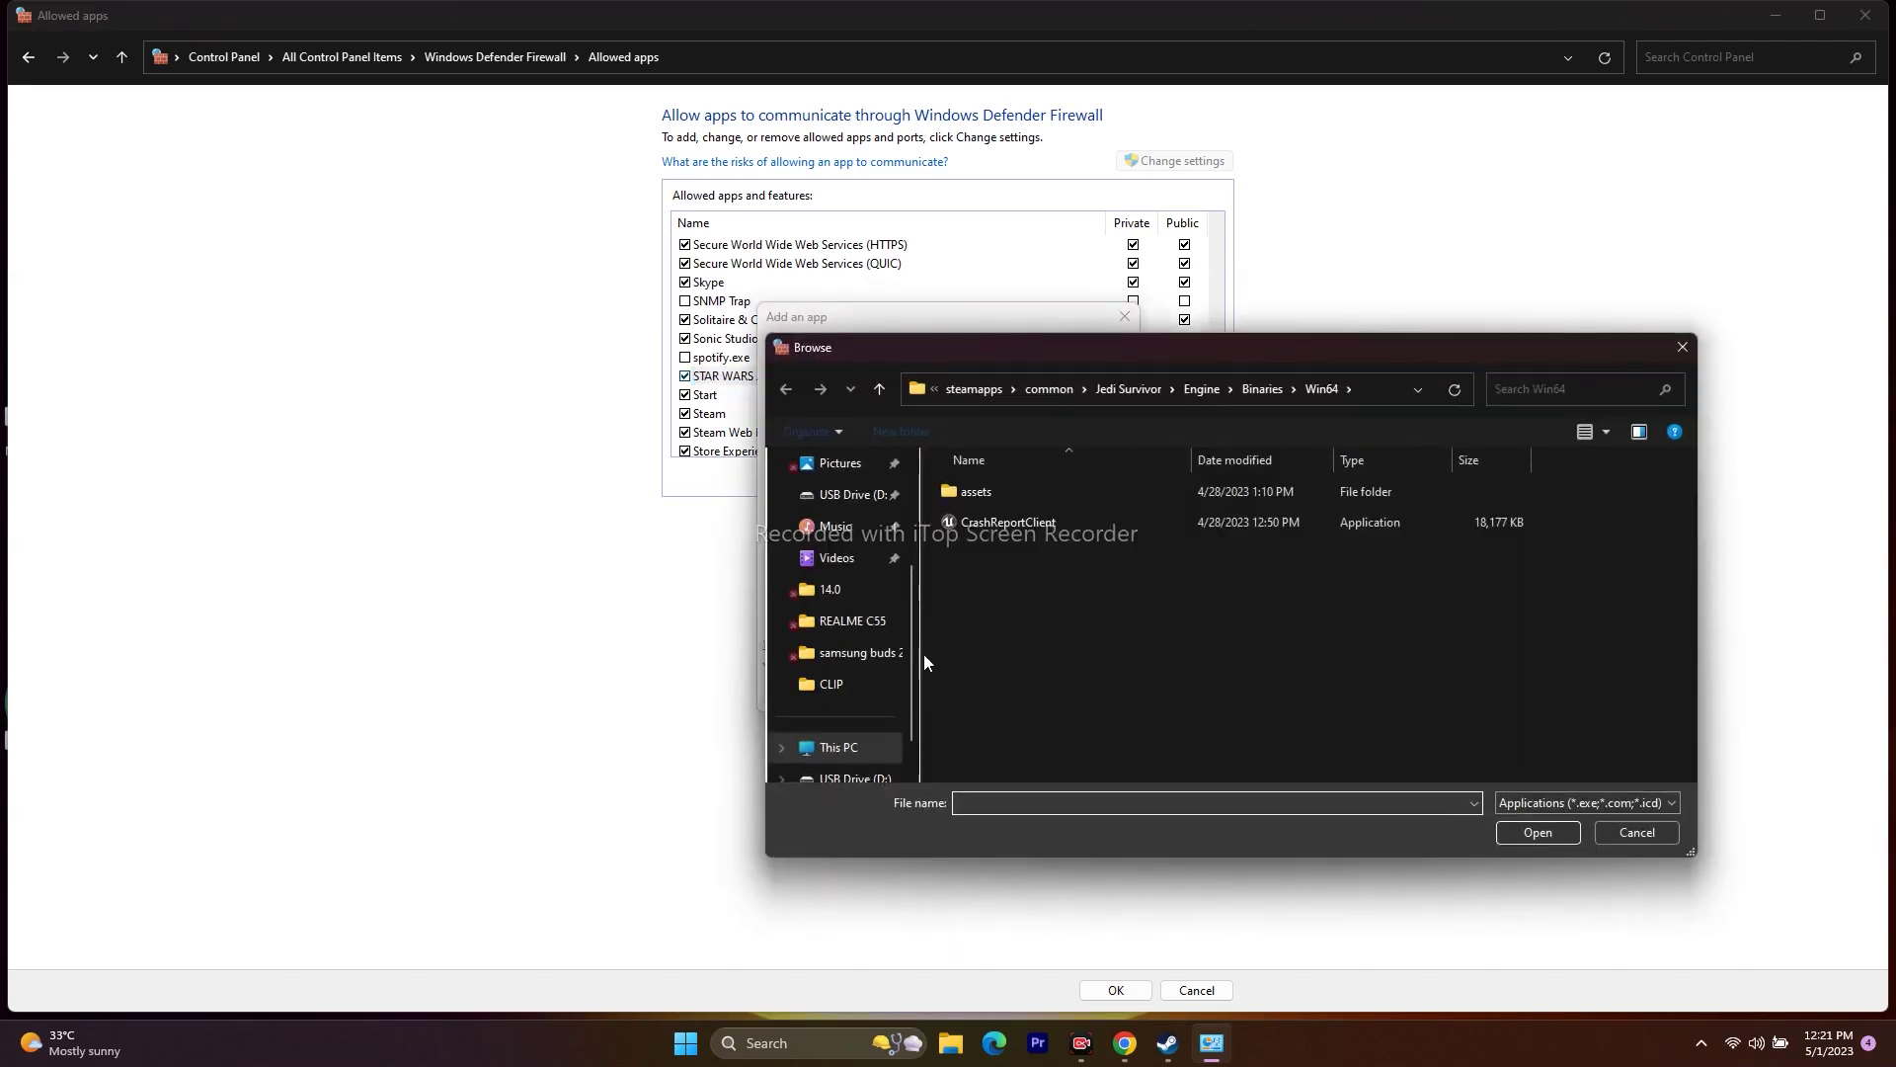
left_click(838, 748)
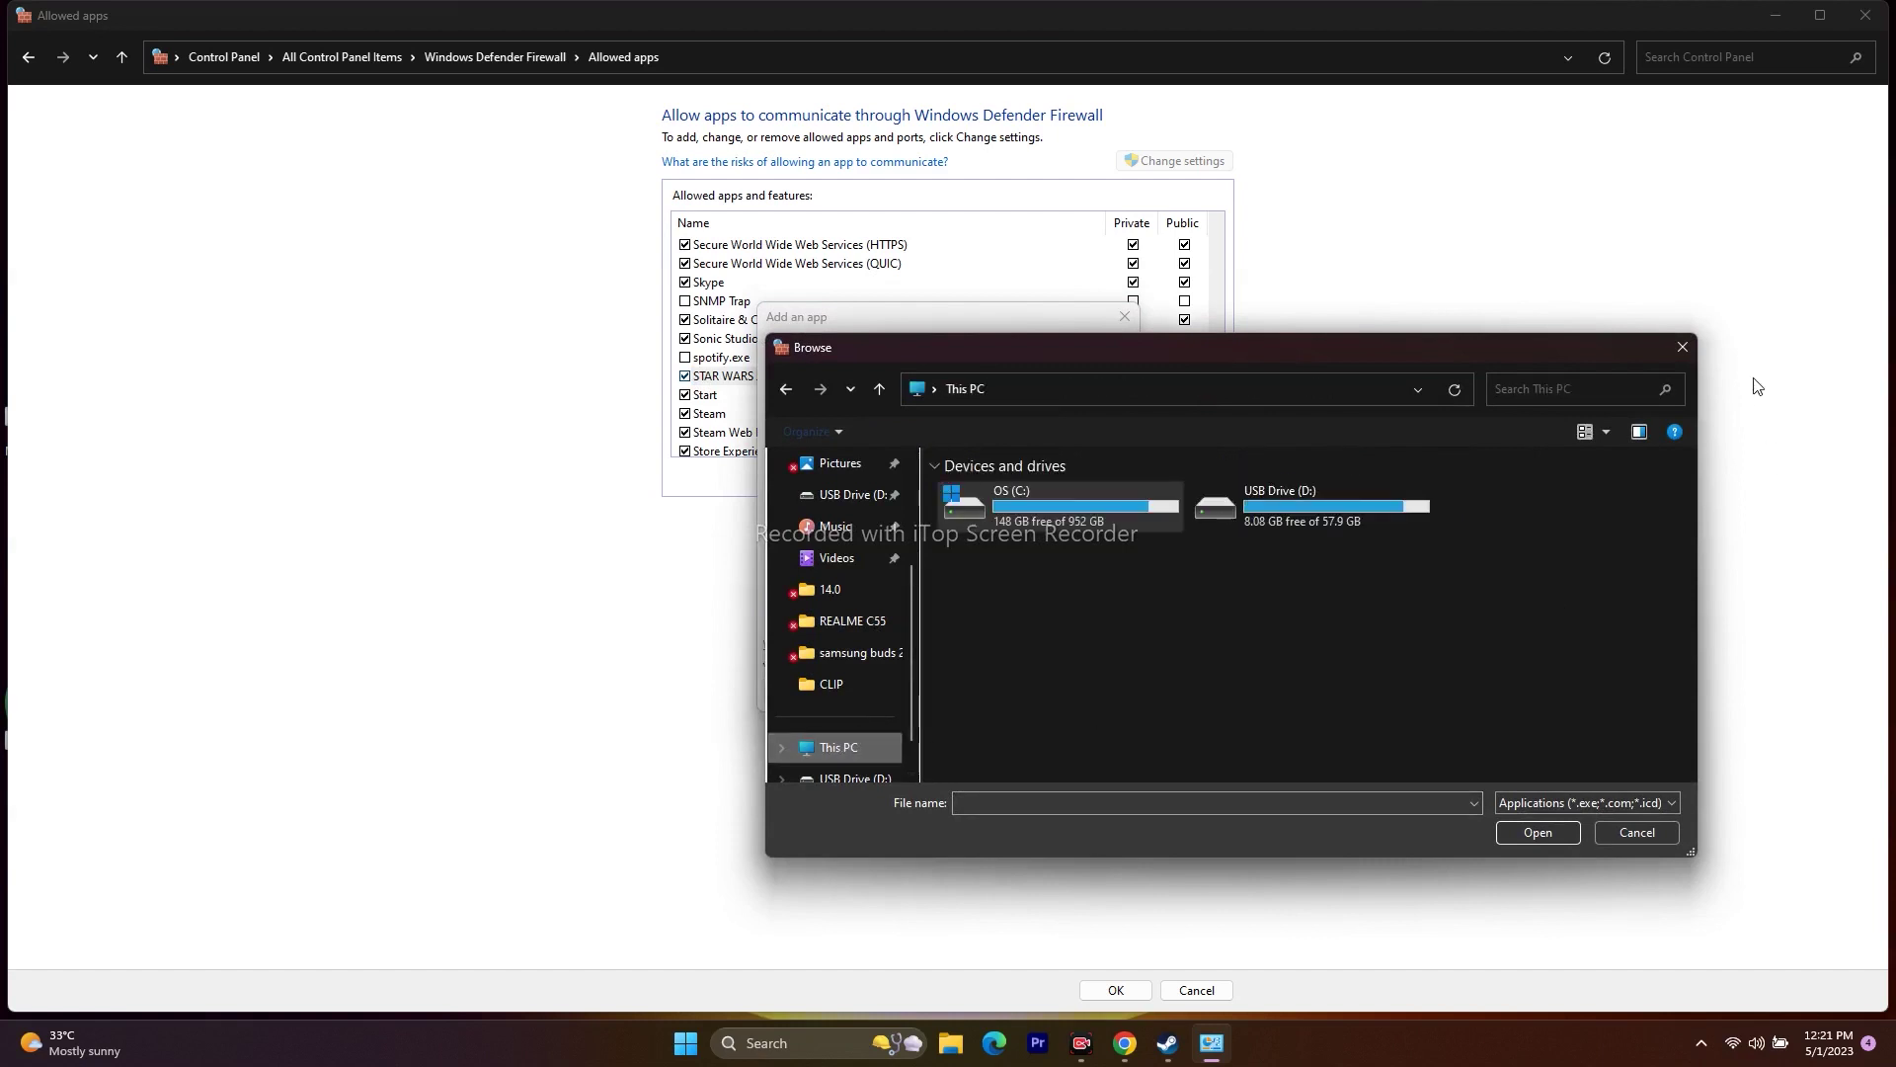
double_click(1002, 523)
scroll(1047, 525, "down", 5)
double_click(1058, 498)
scroll(1047, 530, "down", 5)
scroll(1047, 531, "down", 8)
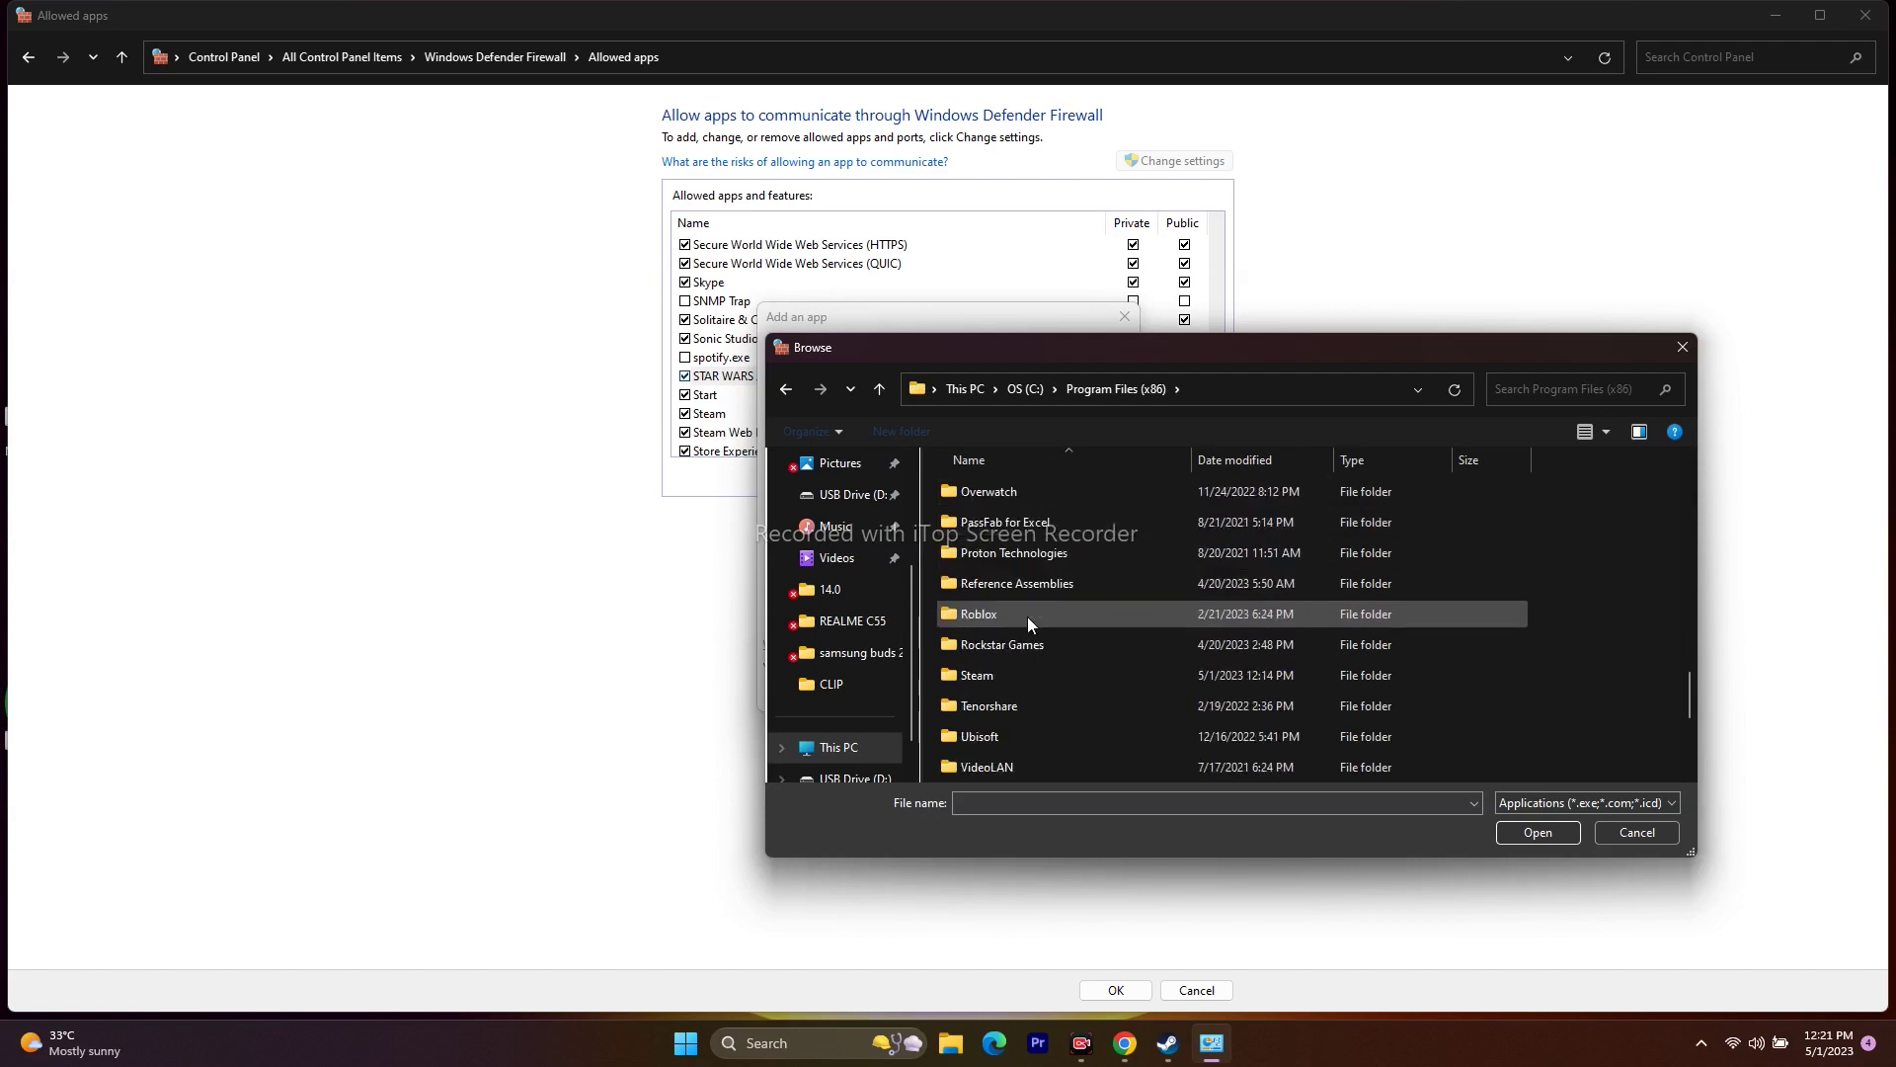
Browse to the game's Win64 folder through Steam > steamapps > common > Jedi Survivor > SwGame > Binaries.
double_click(991, 679)
scroll(1021, 532, "down", 4)
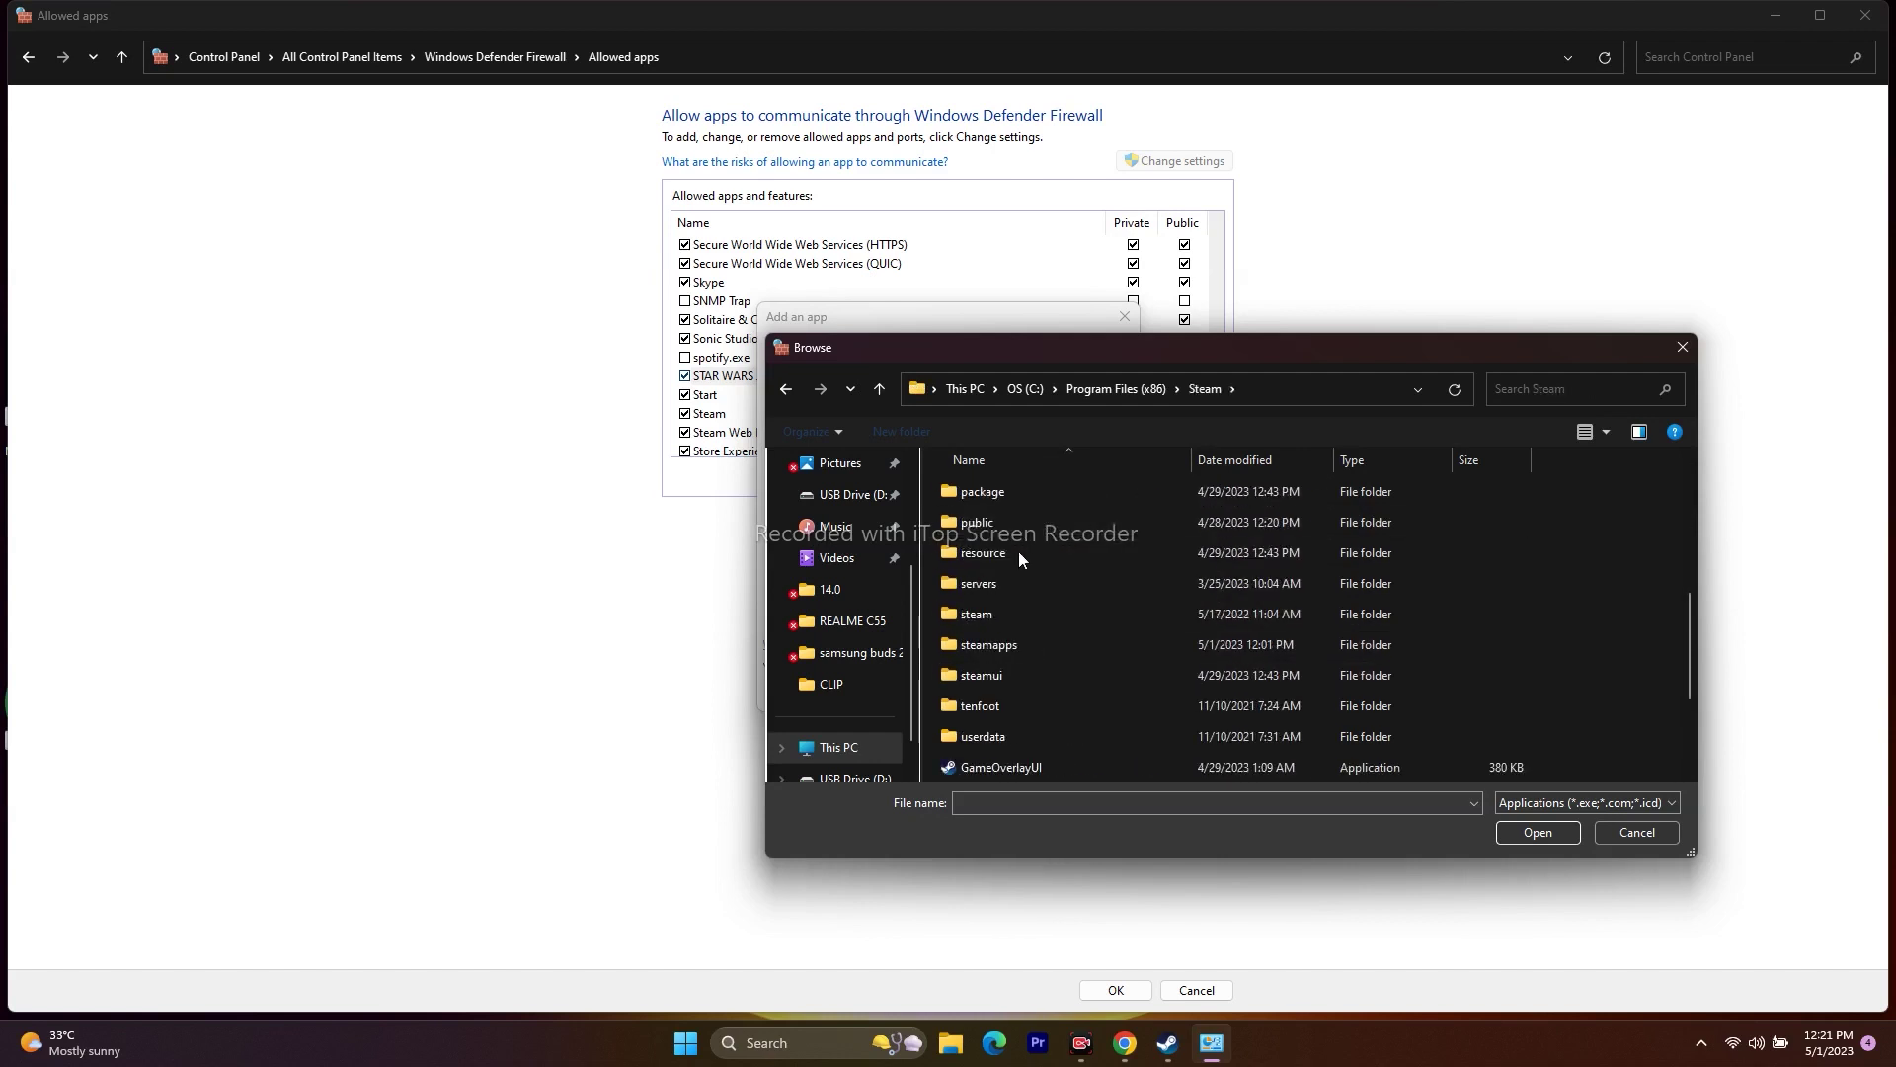
double_click(1035, 646)
double_click(1024, 496)
scroll(1045, 600, "down", 2)
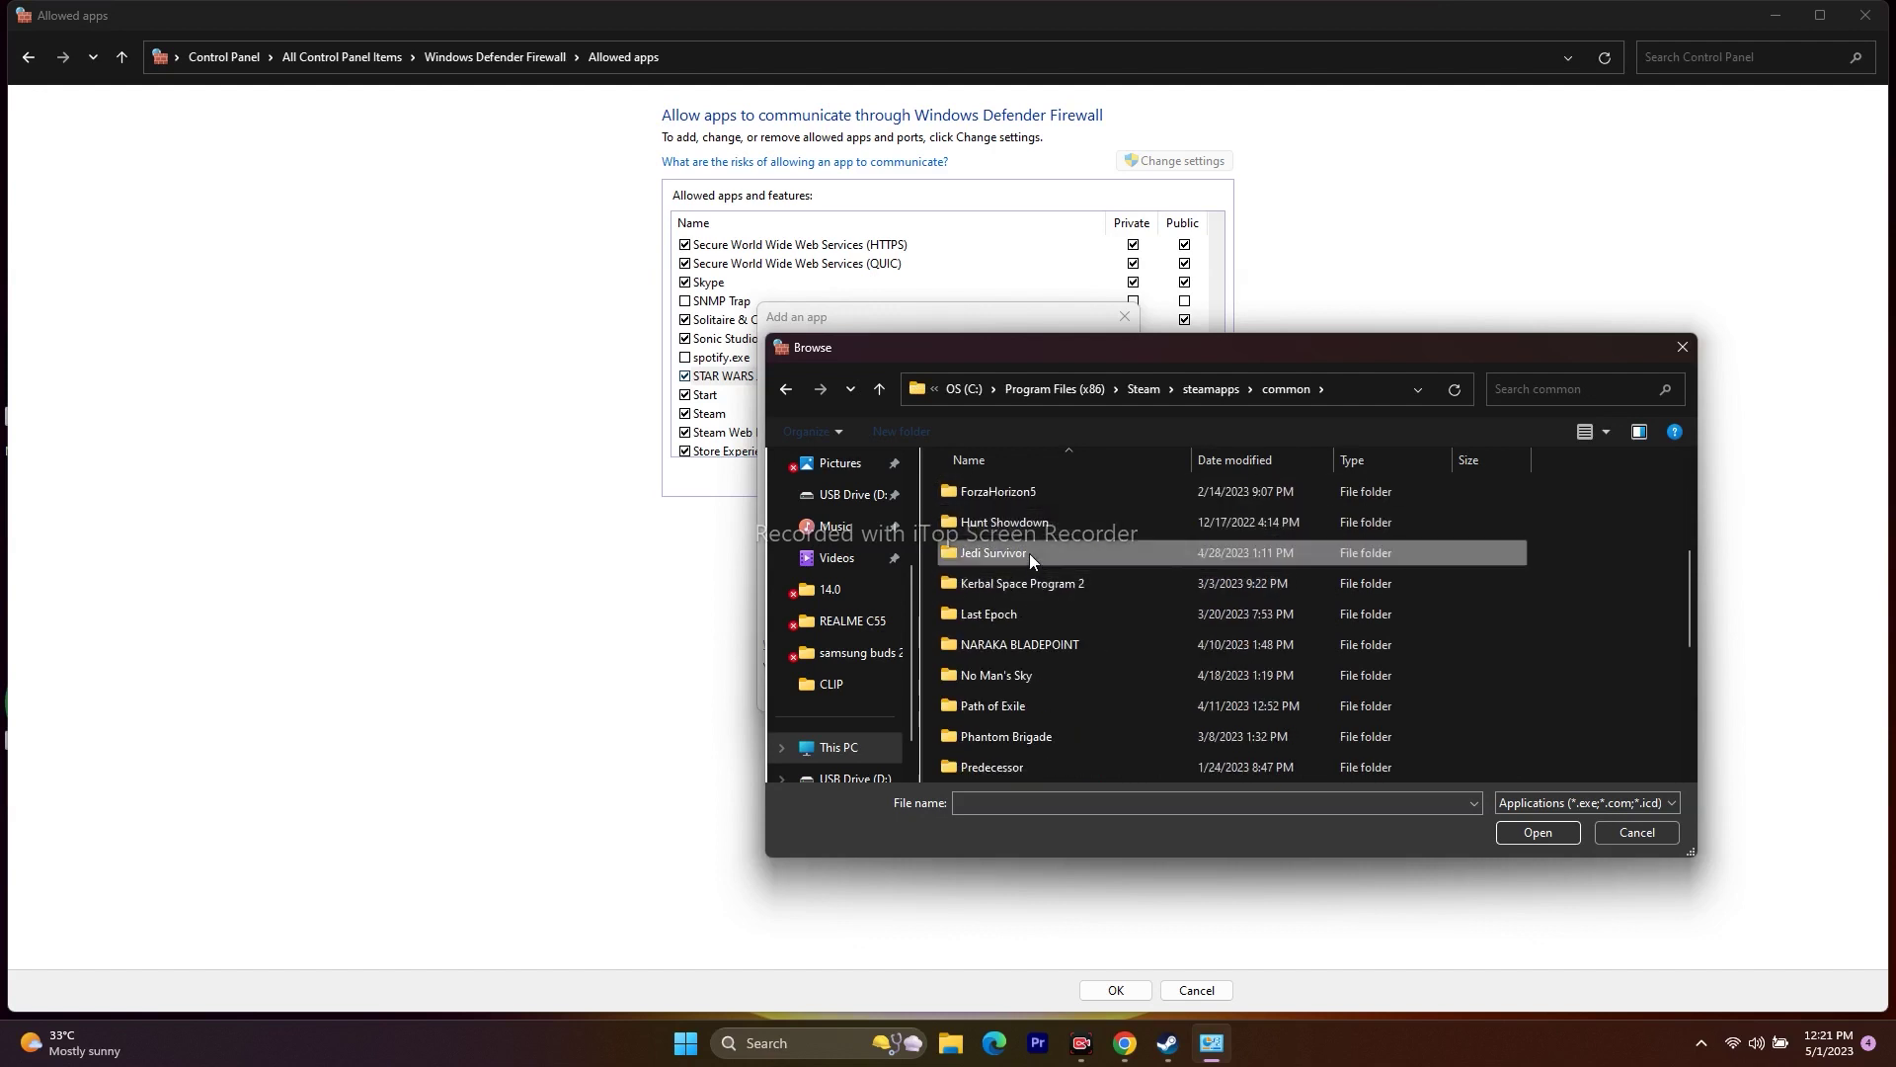
double_click(1029, 553)
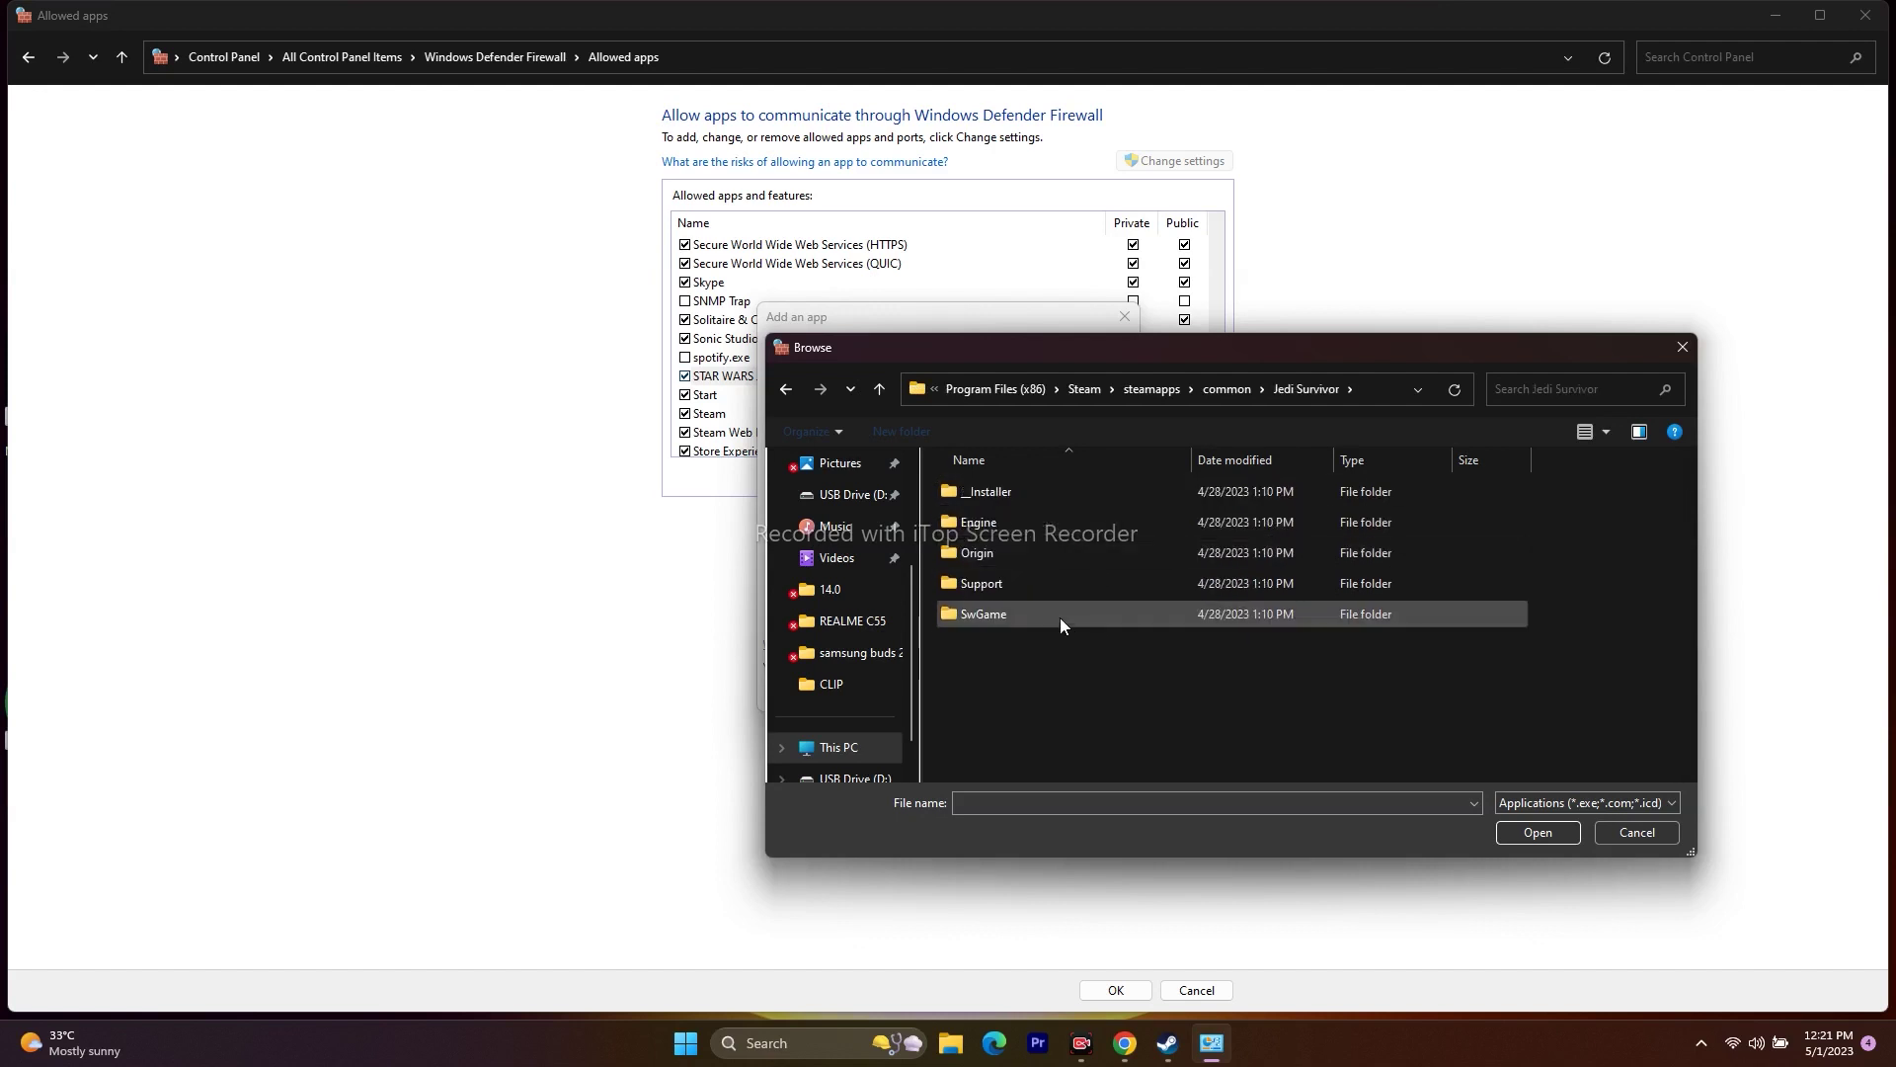
double_click(1003, 614)
double_click(1003, 494)
double_click(1006, 498)
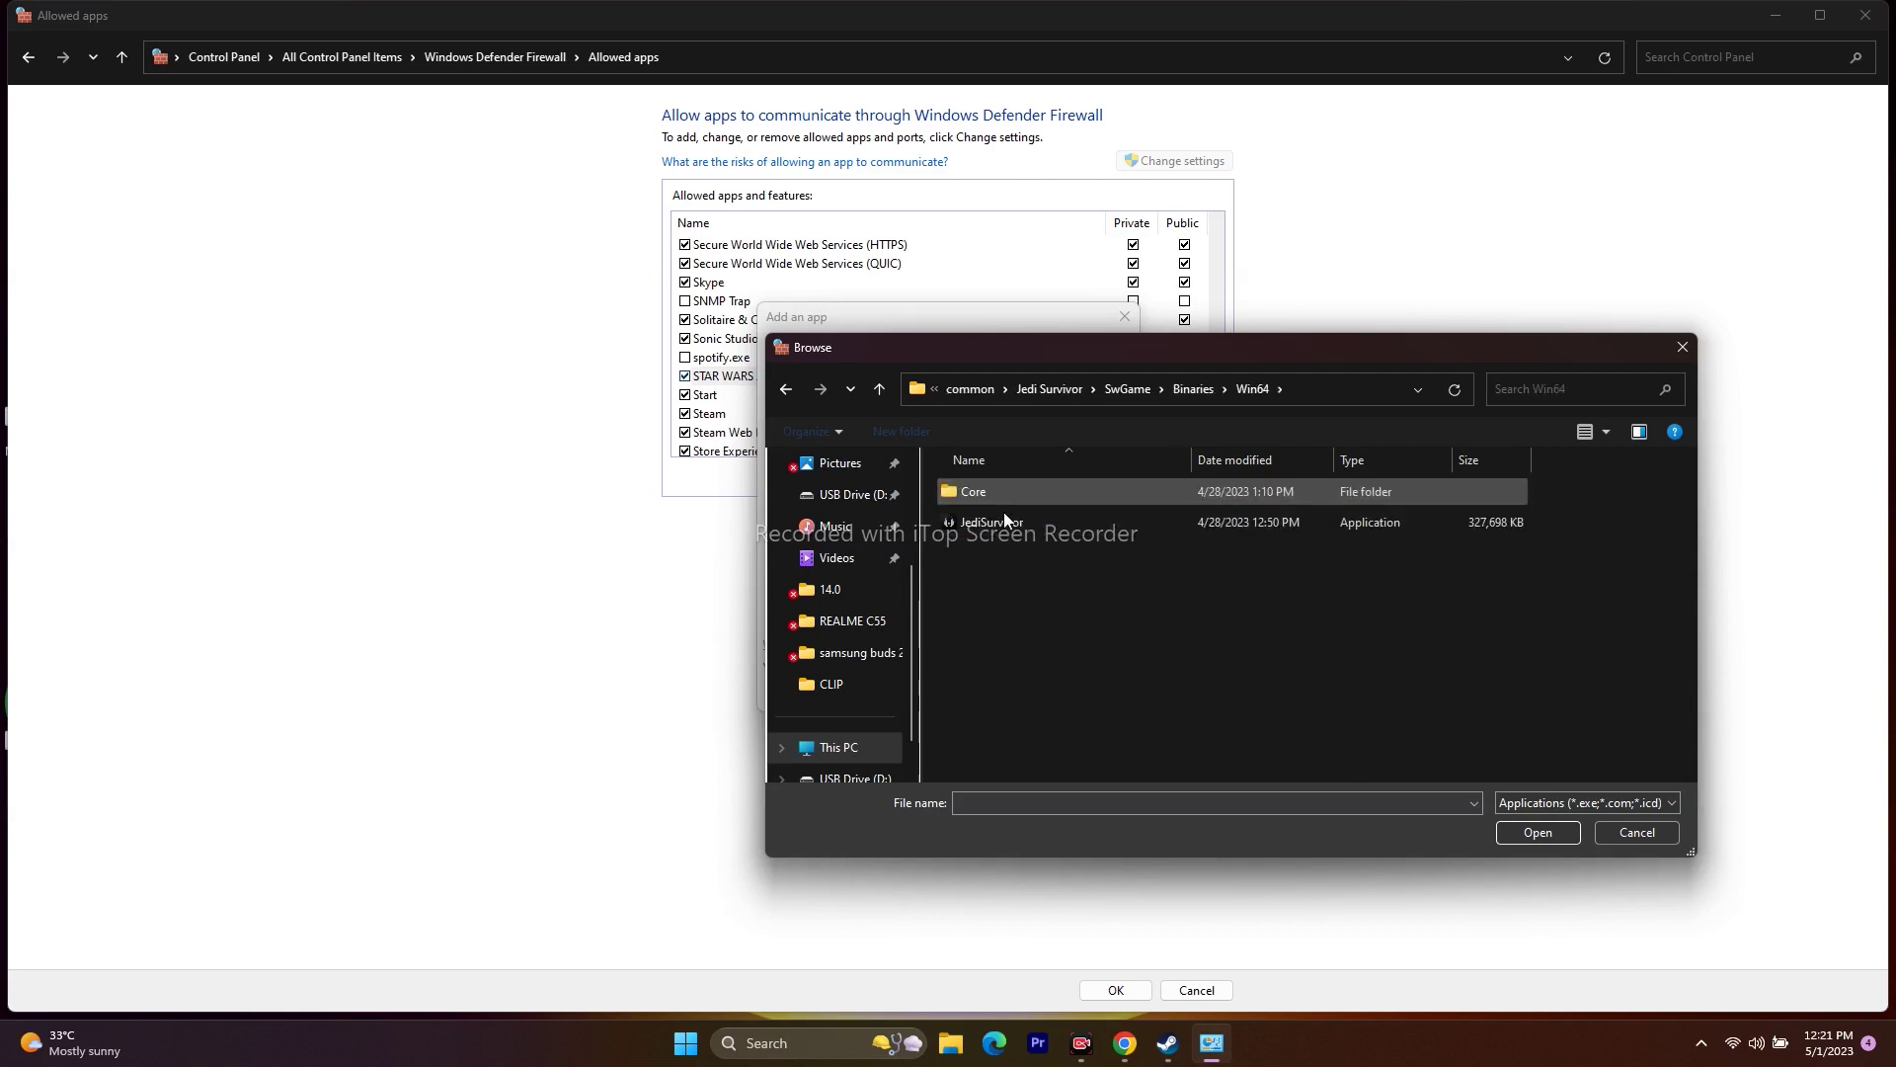
Add the JediSurvivor application to the firewall's allowed apps, allow it on private networks as well, and close the window.
left_click(1000, 524)
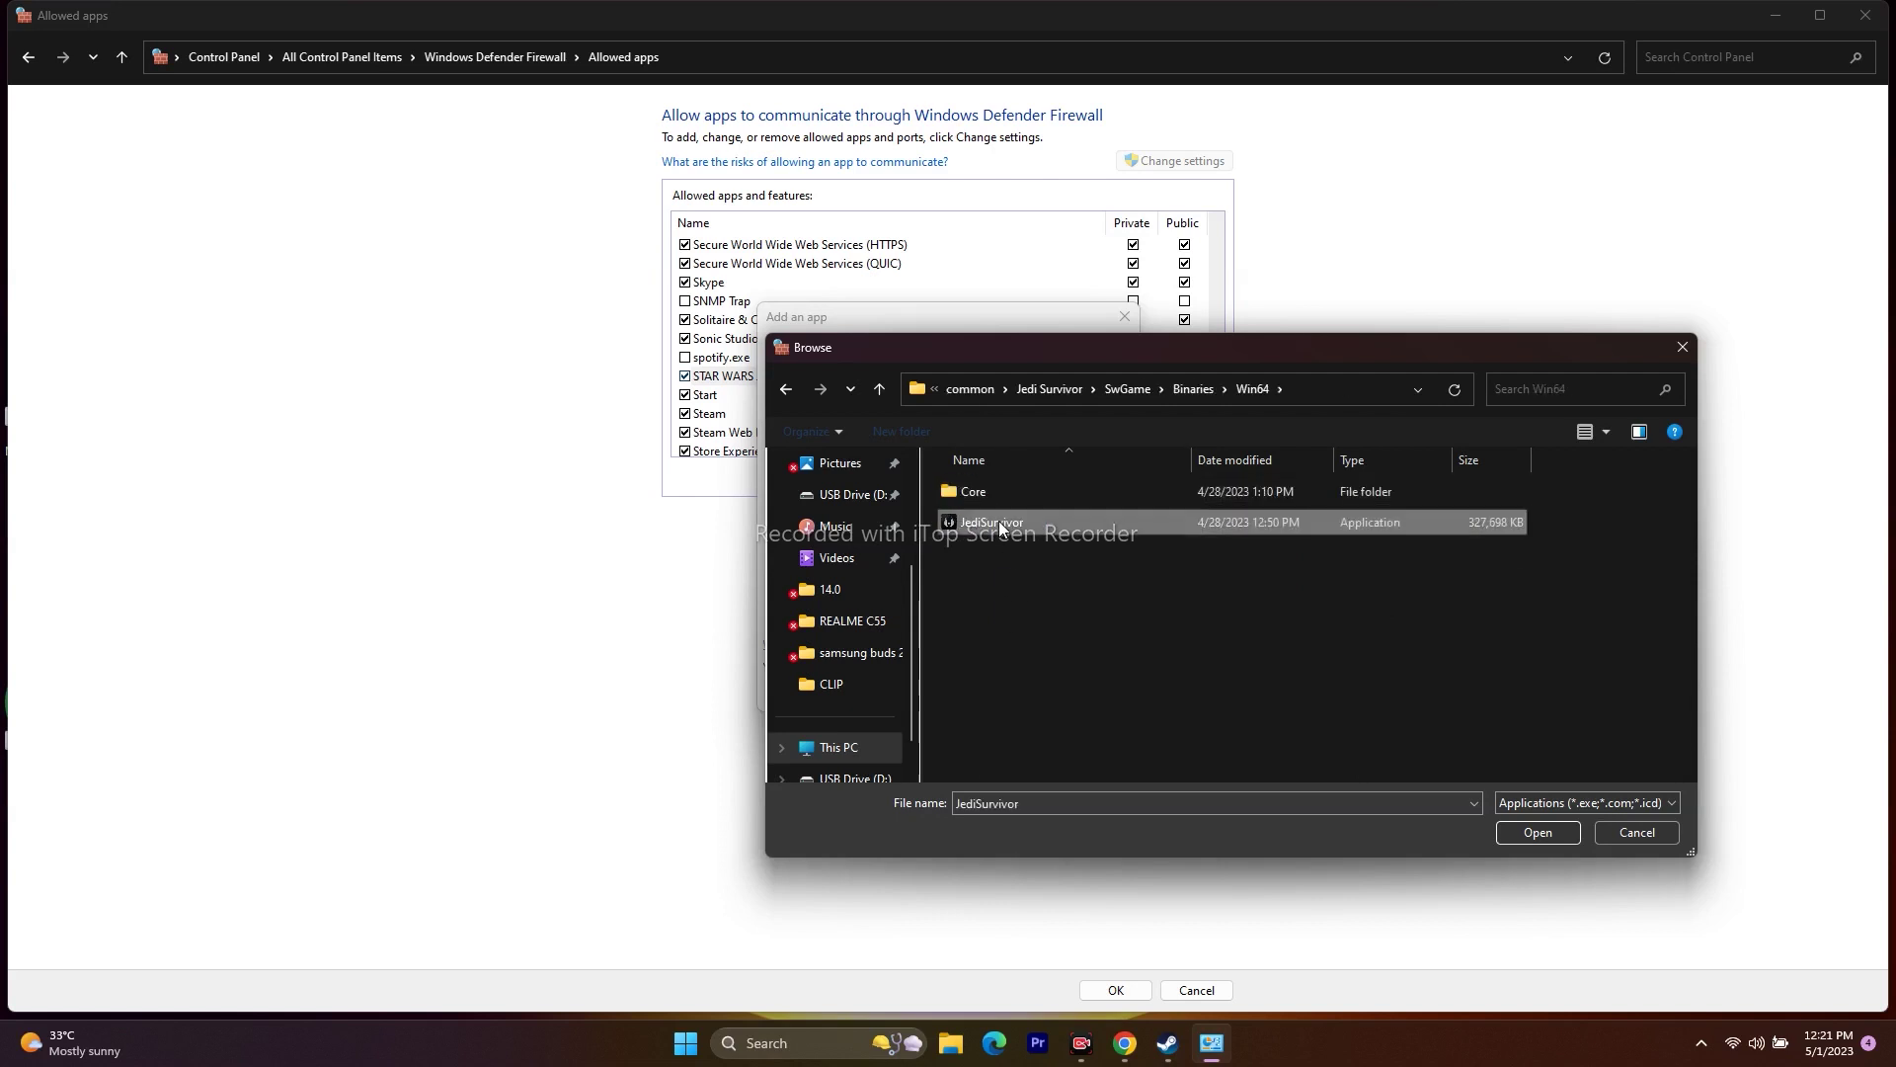
left_click(1531, 833)
left_click(990, 692)
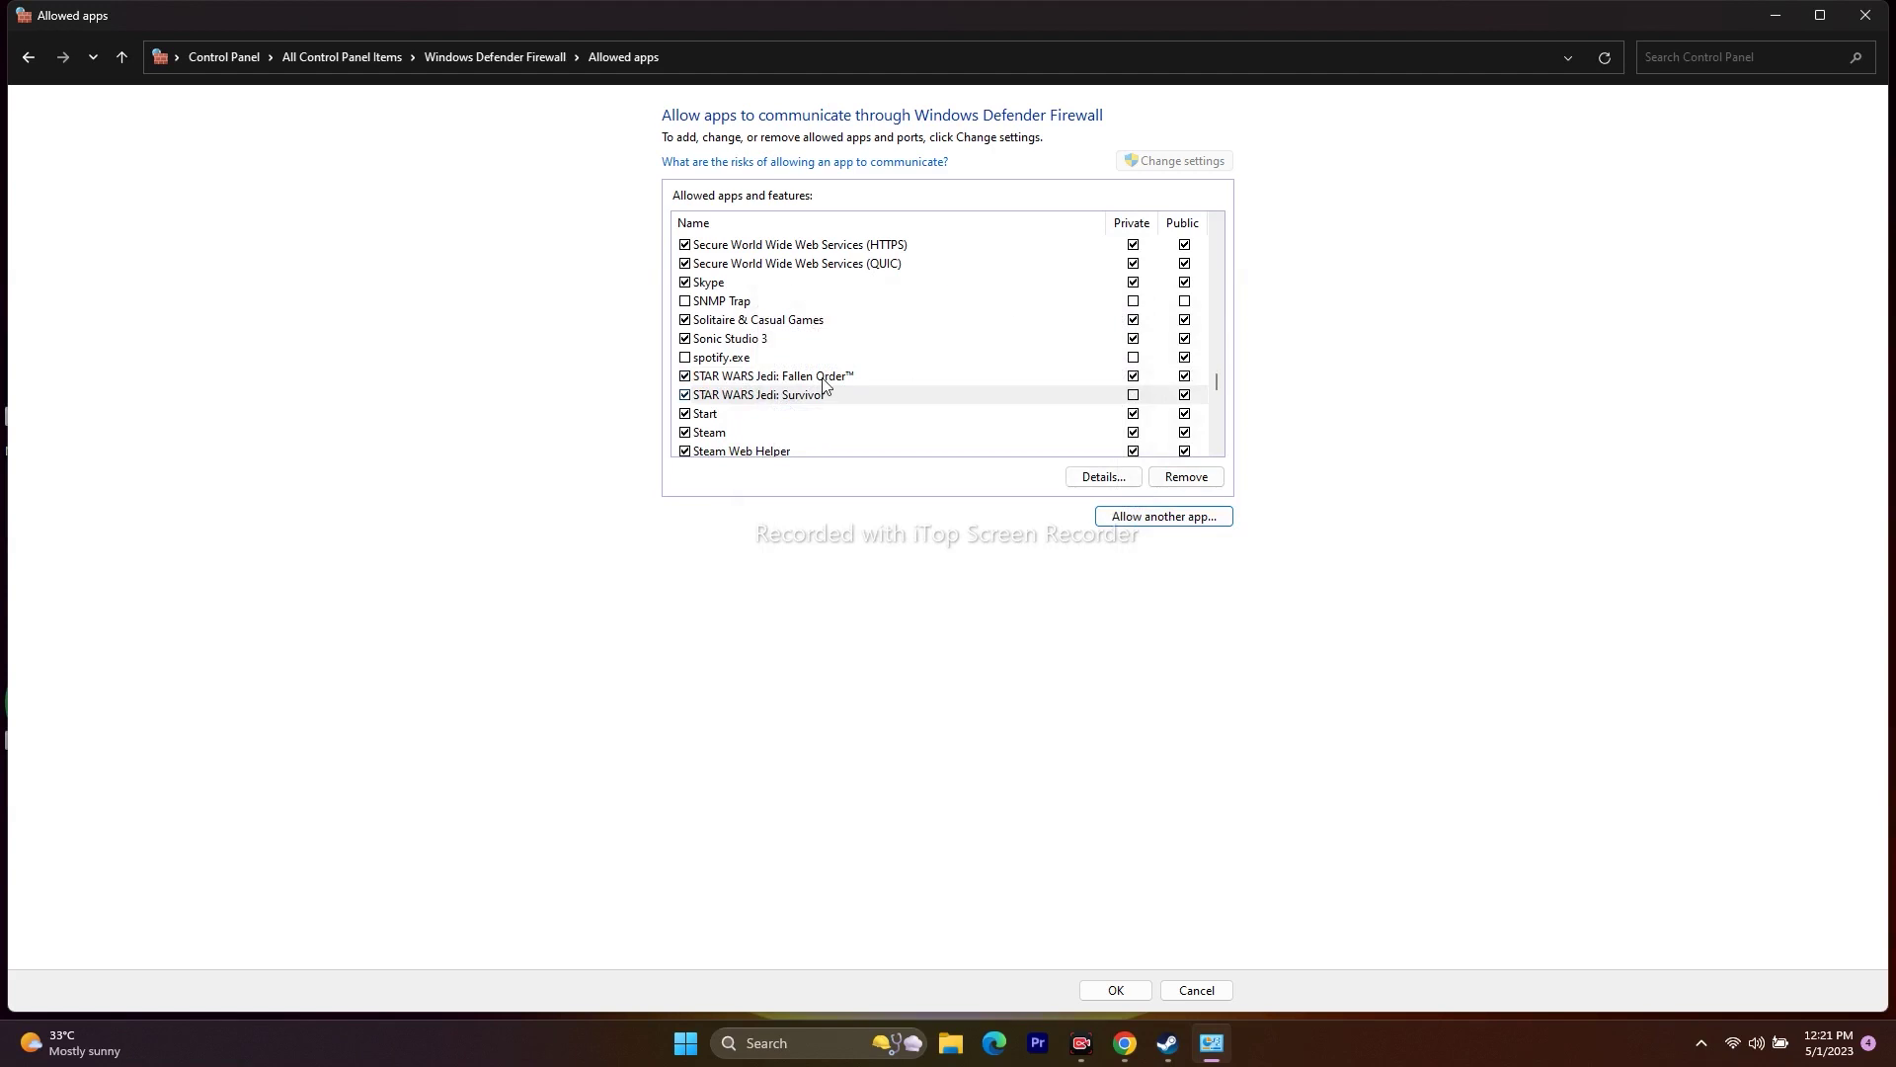
left_click(1134, 396)
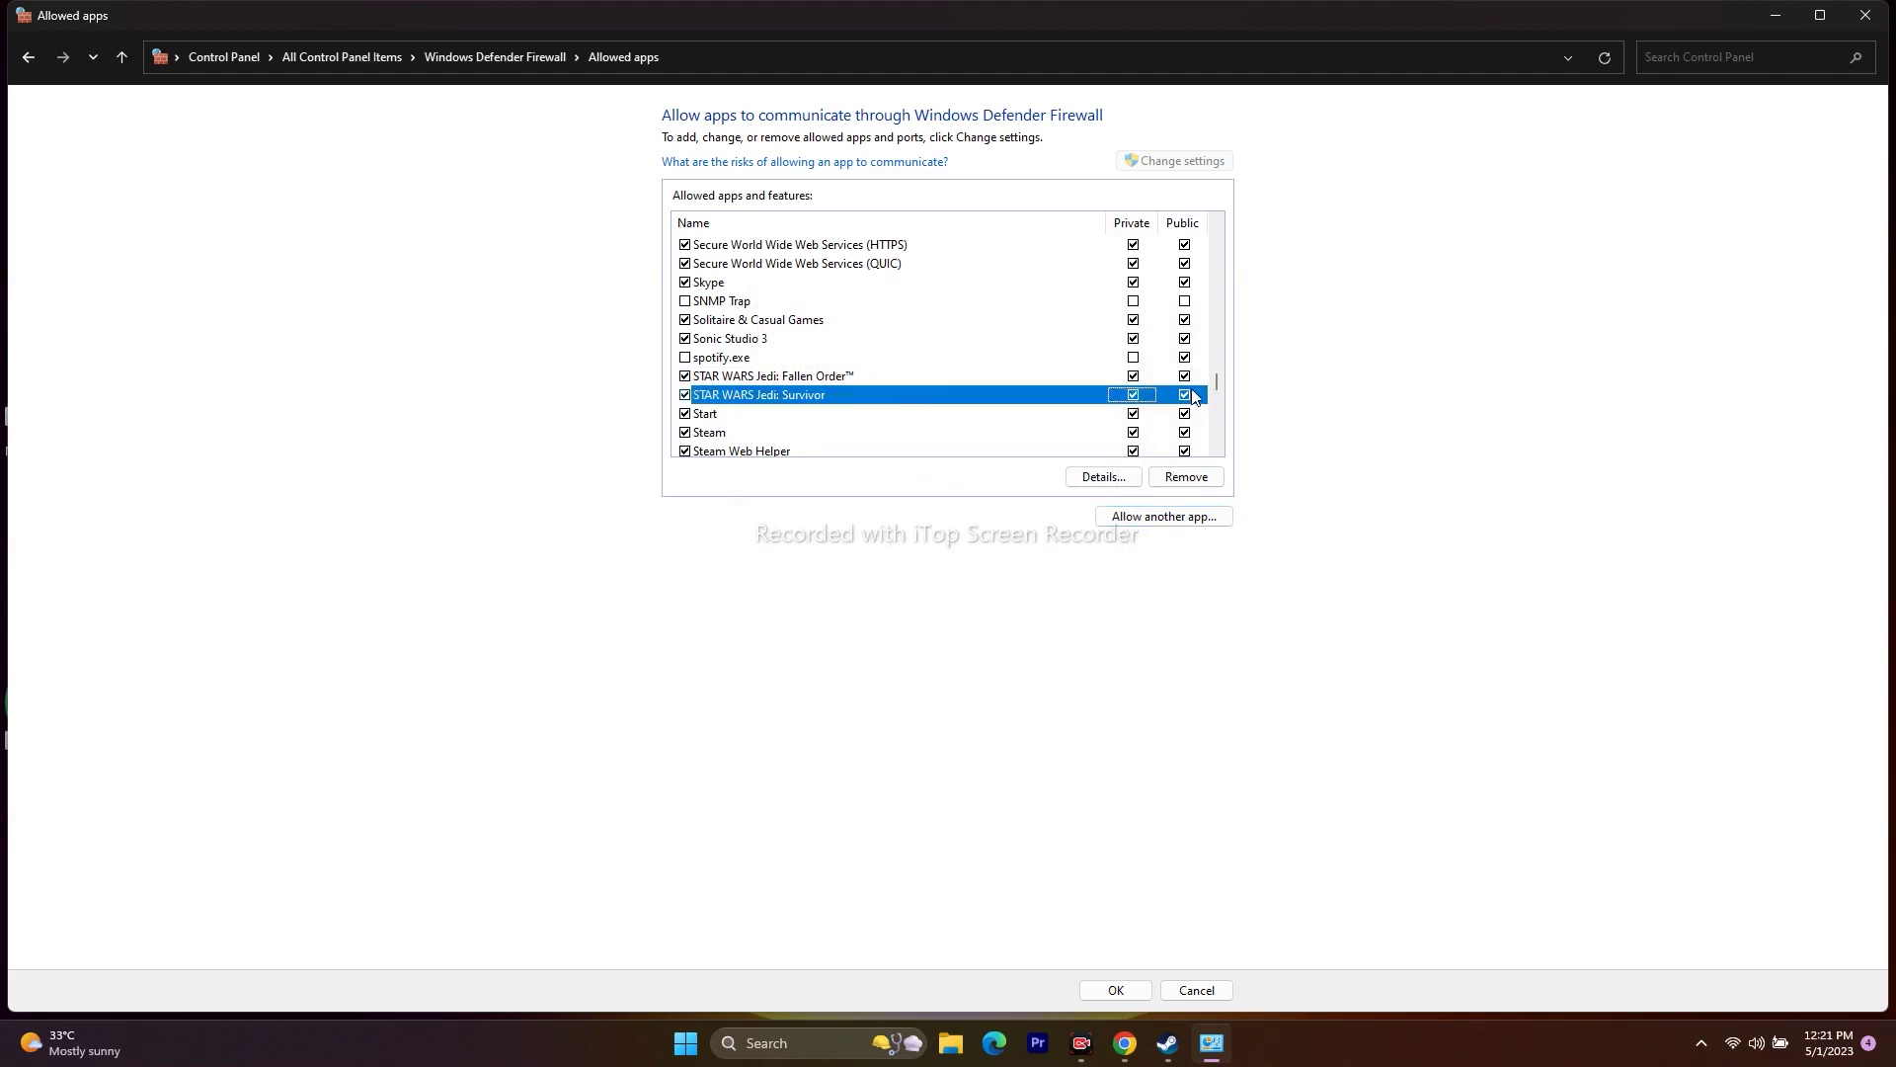
left_click(1865, 15)
Search Windows for the Graphics settings, open them and look through the list of apps with custom graphics options.
left_click(1167, 1043)
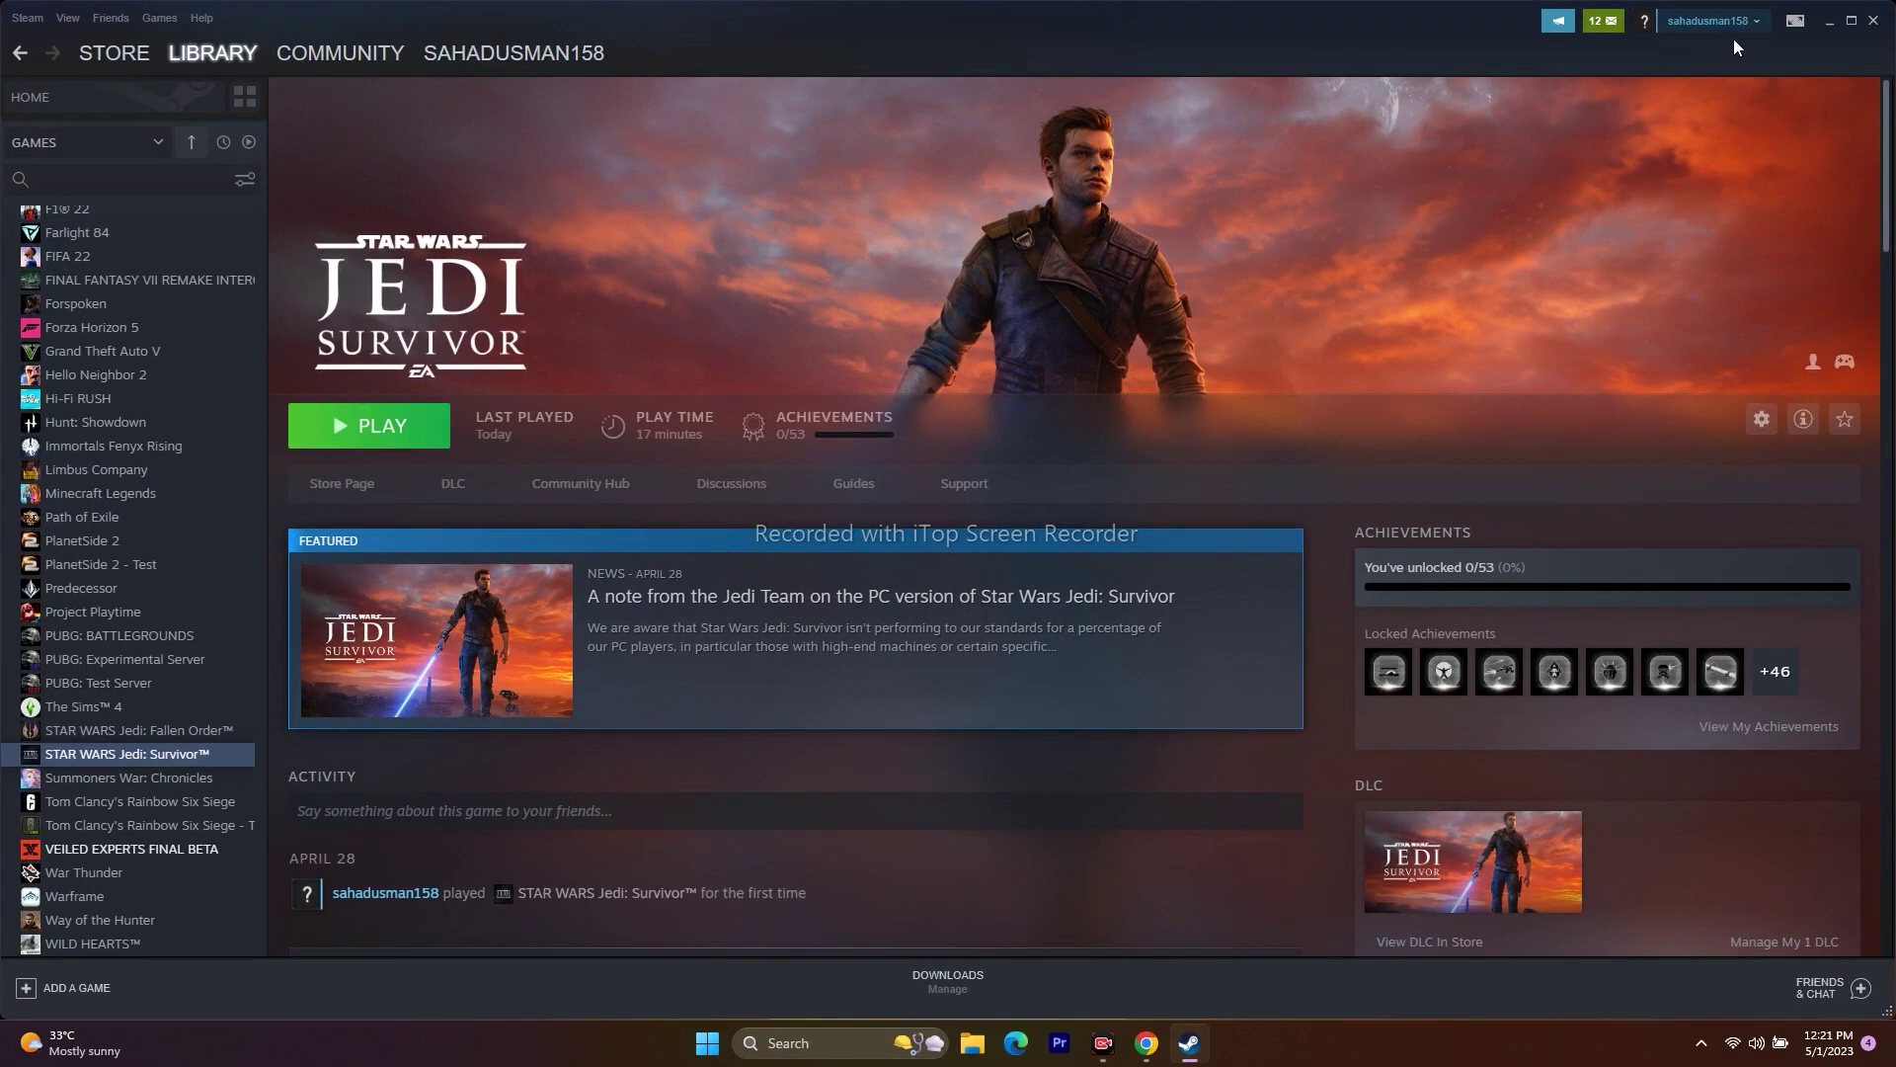
left_click(1828, 20)
left_click(855, 1034)
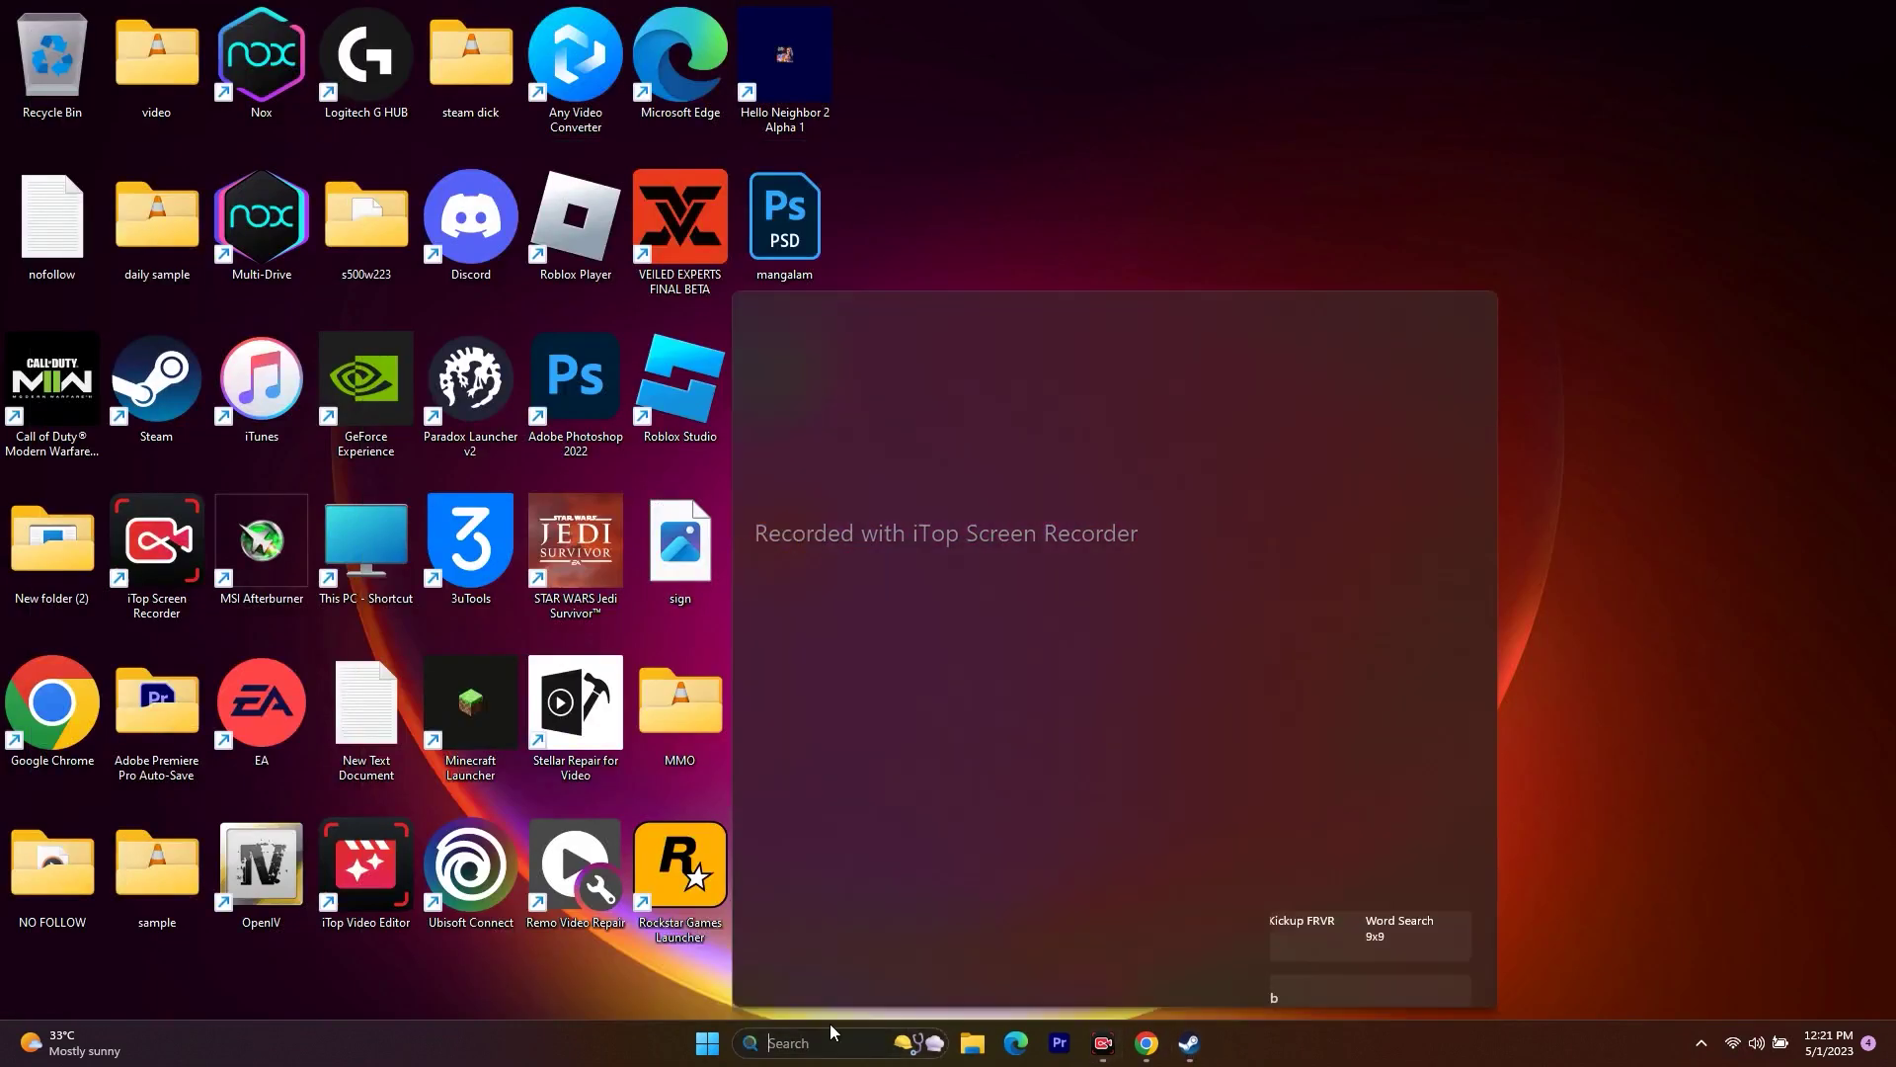
type("gra")
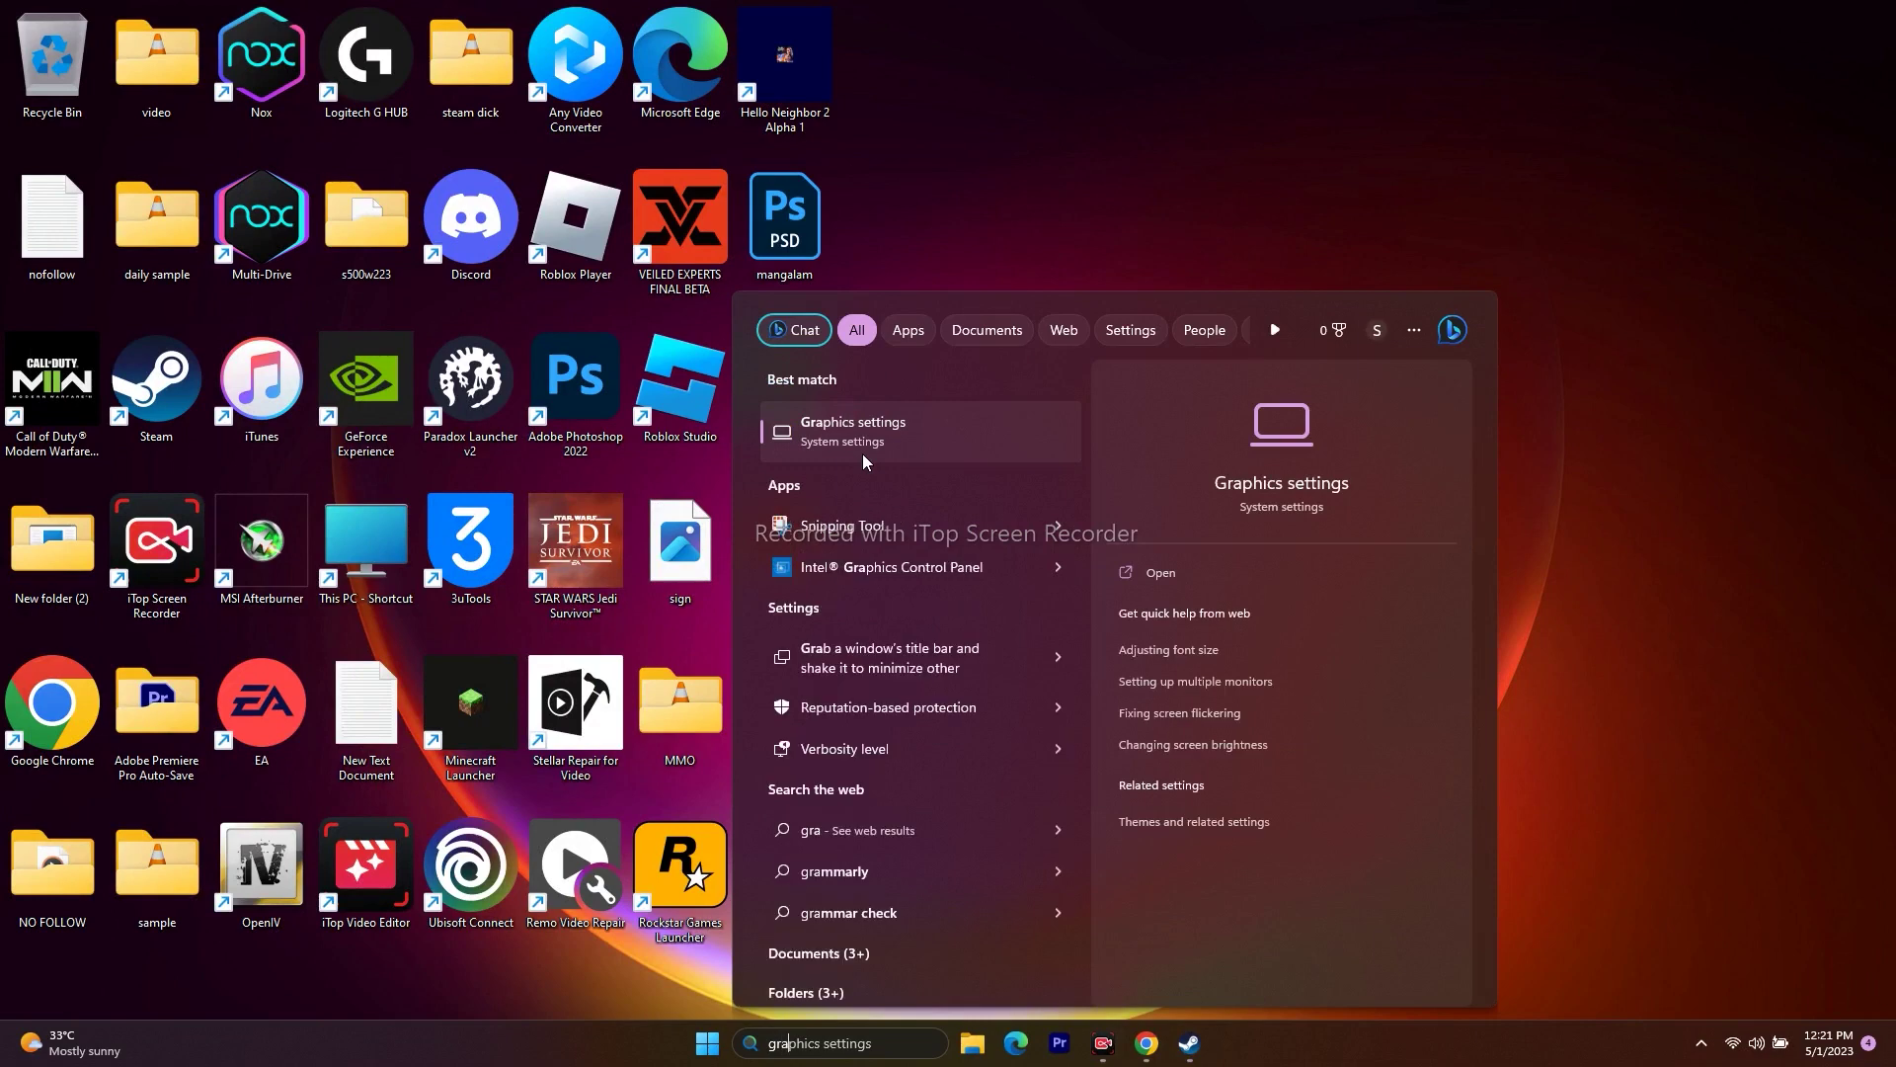
left_click(946, 436)
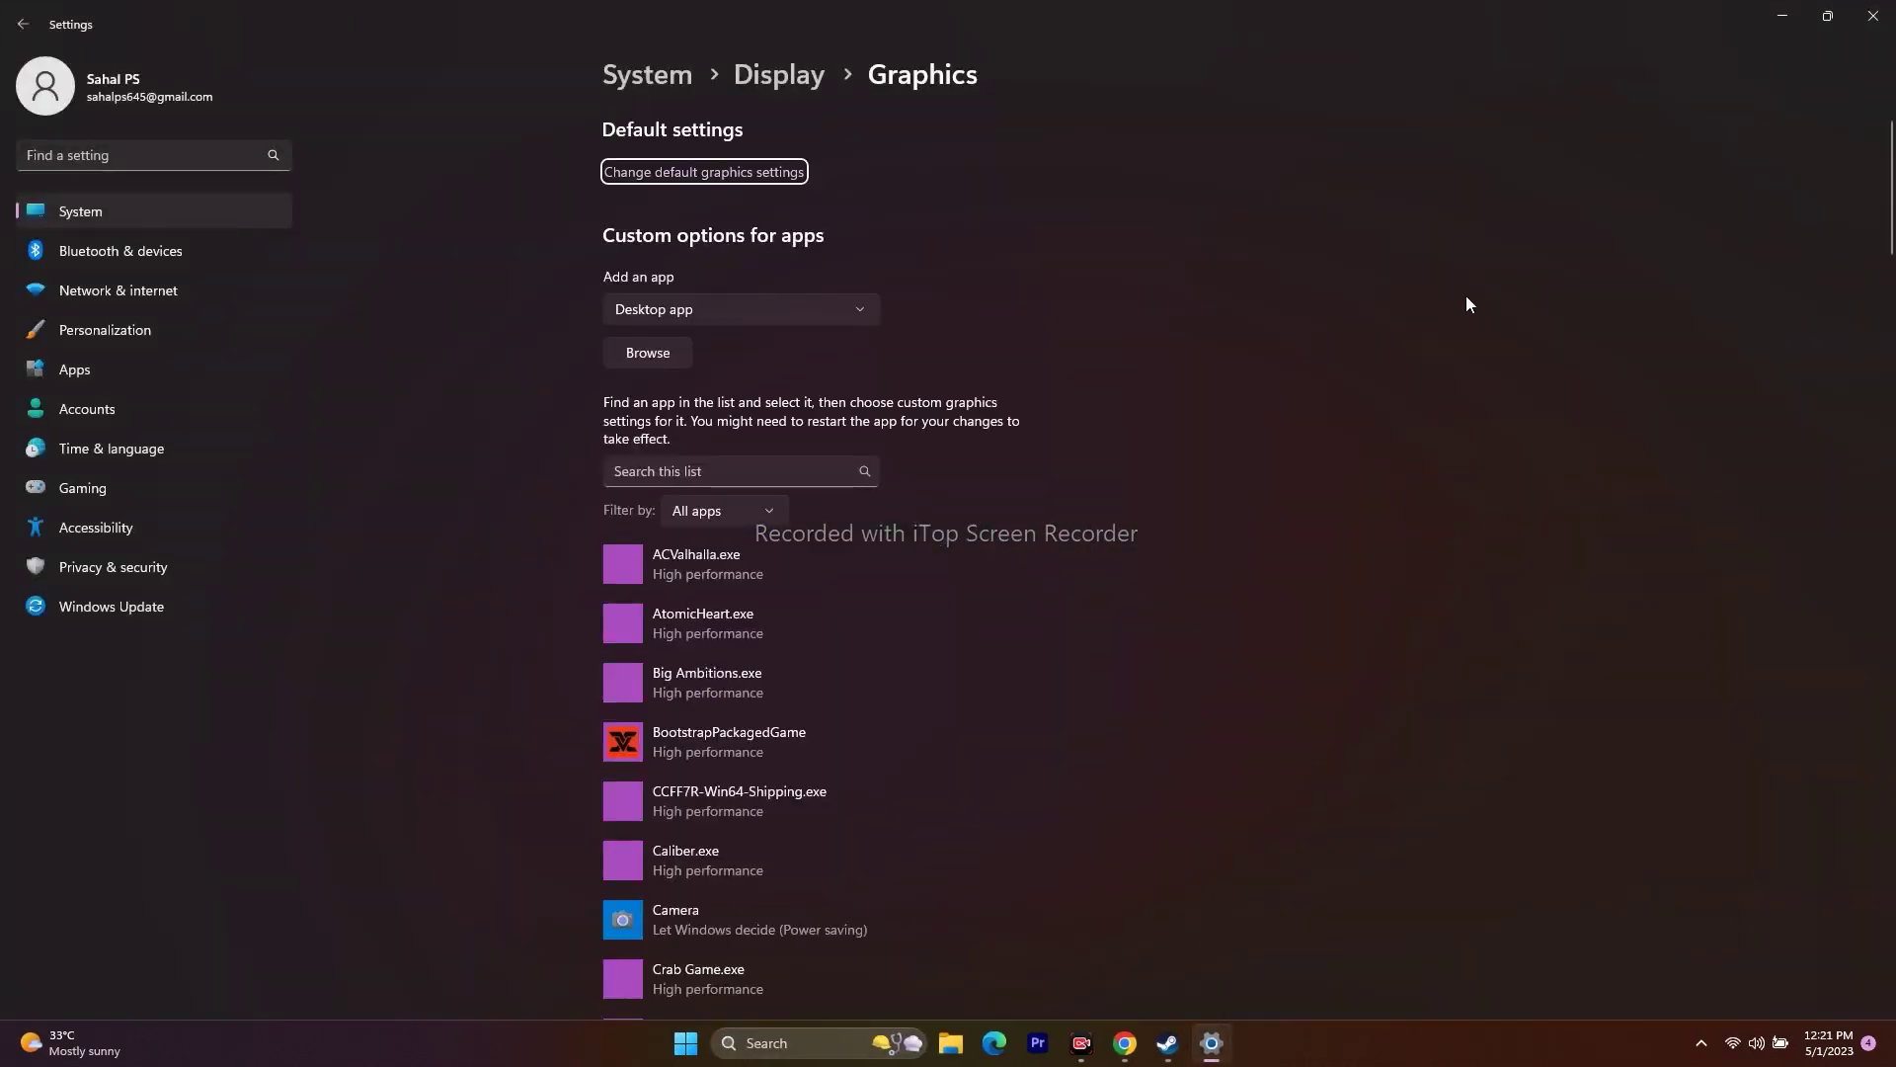
scroll(1467, 298, "down", 10)
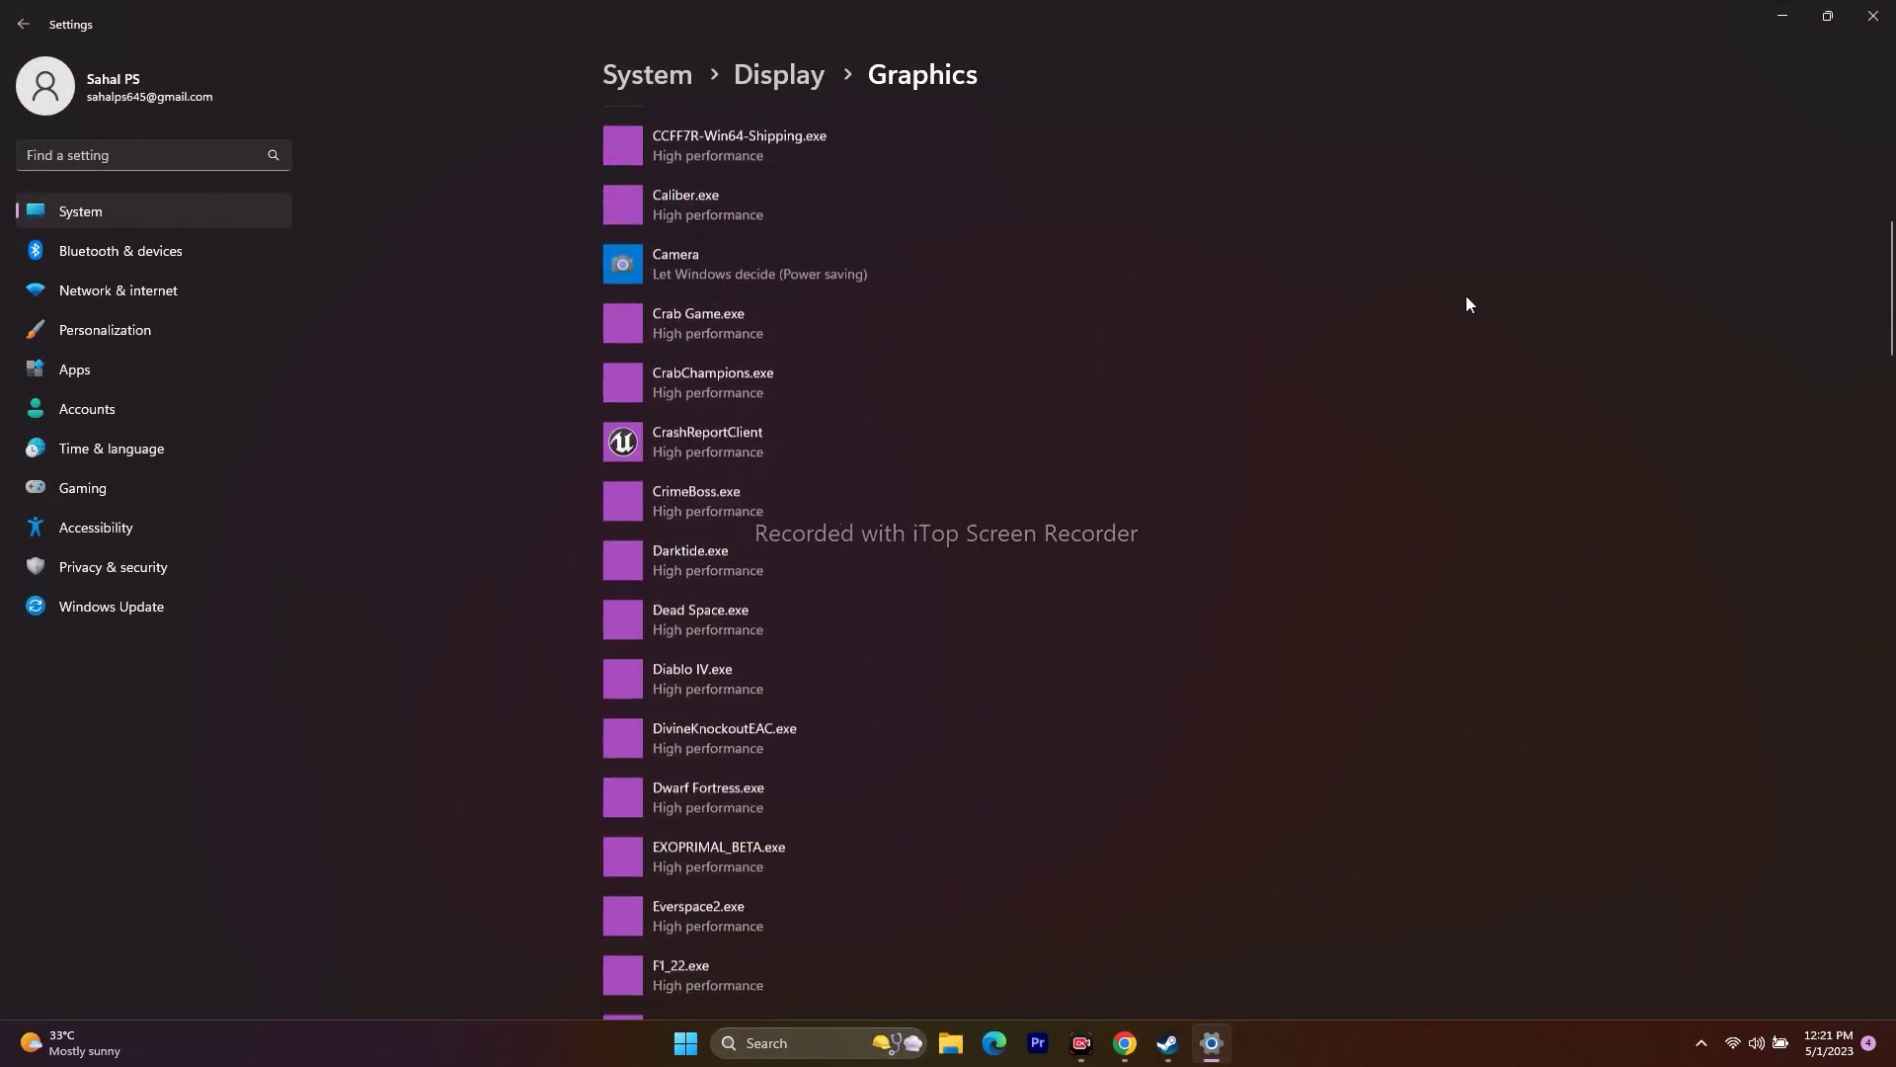
scroll(1466, 297, "down", 10)
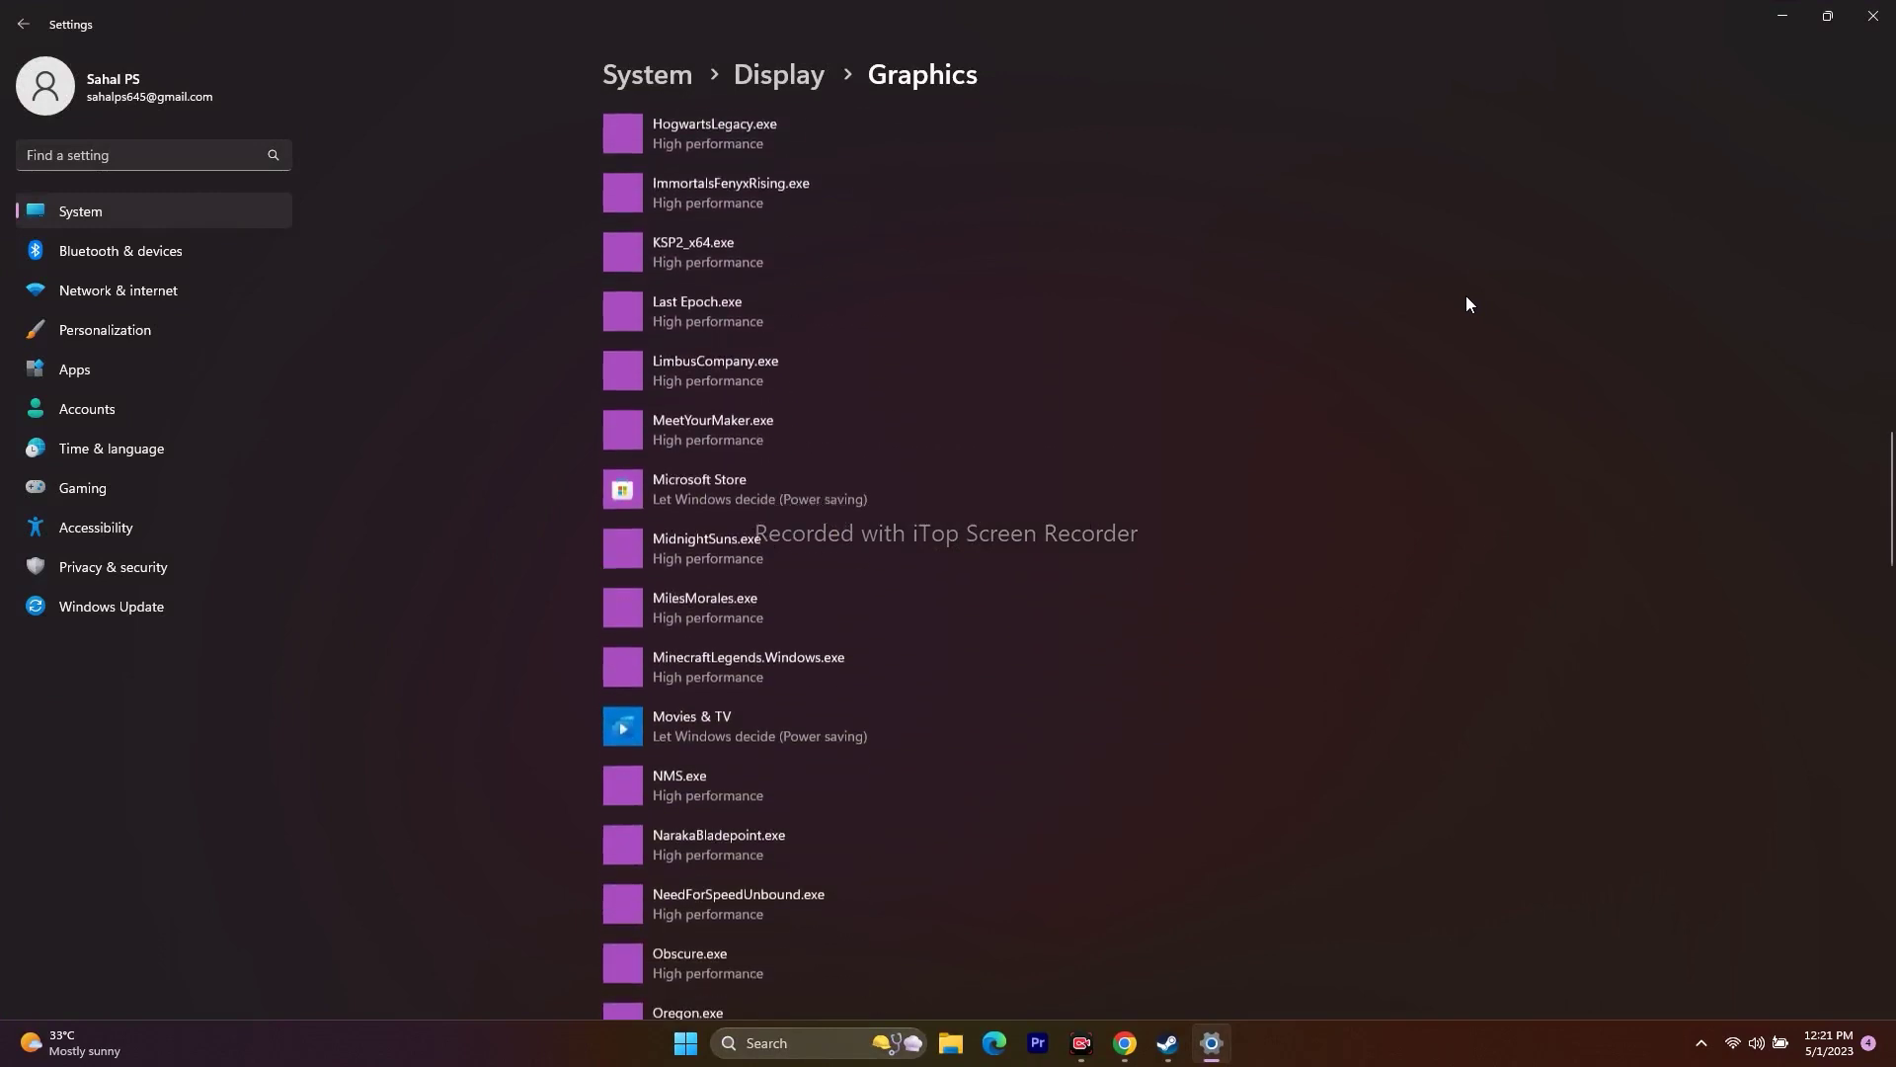
scroll(1467, 297, "down", 10)
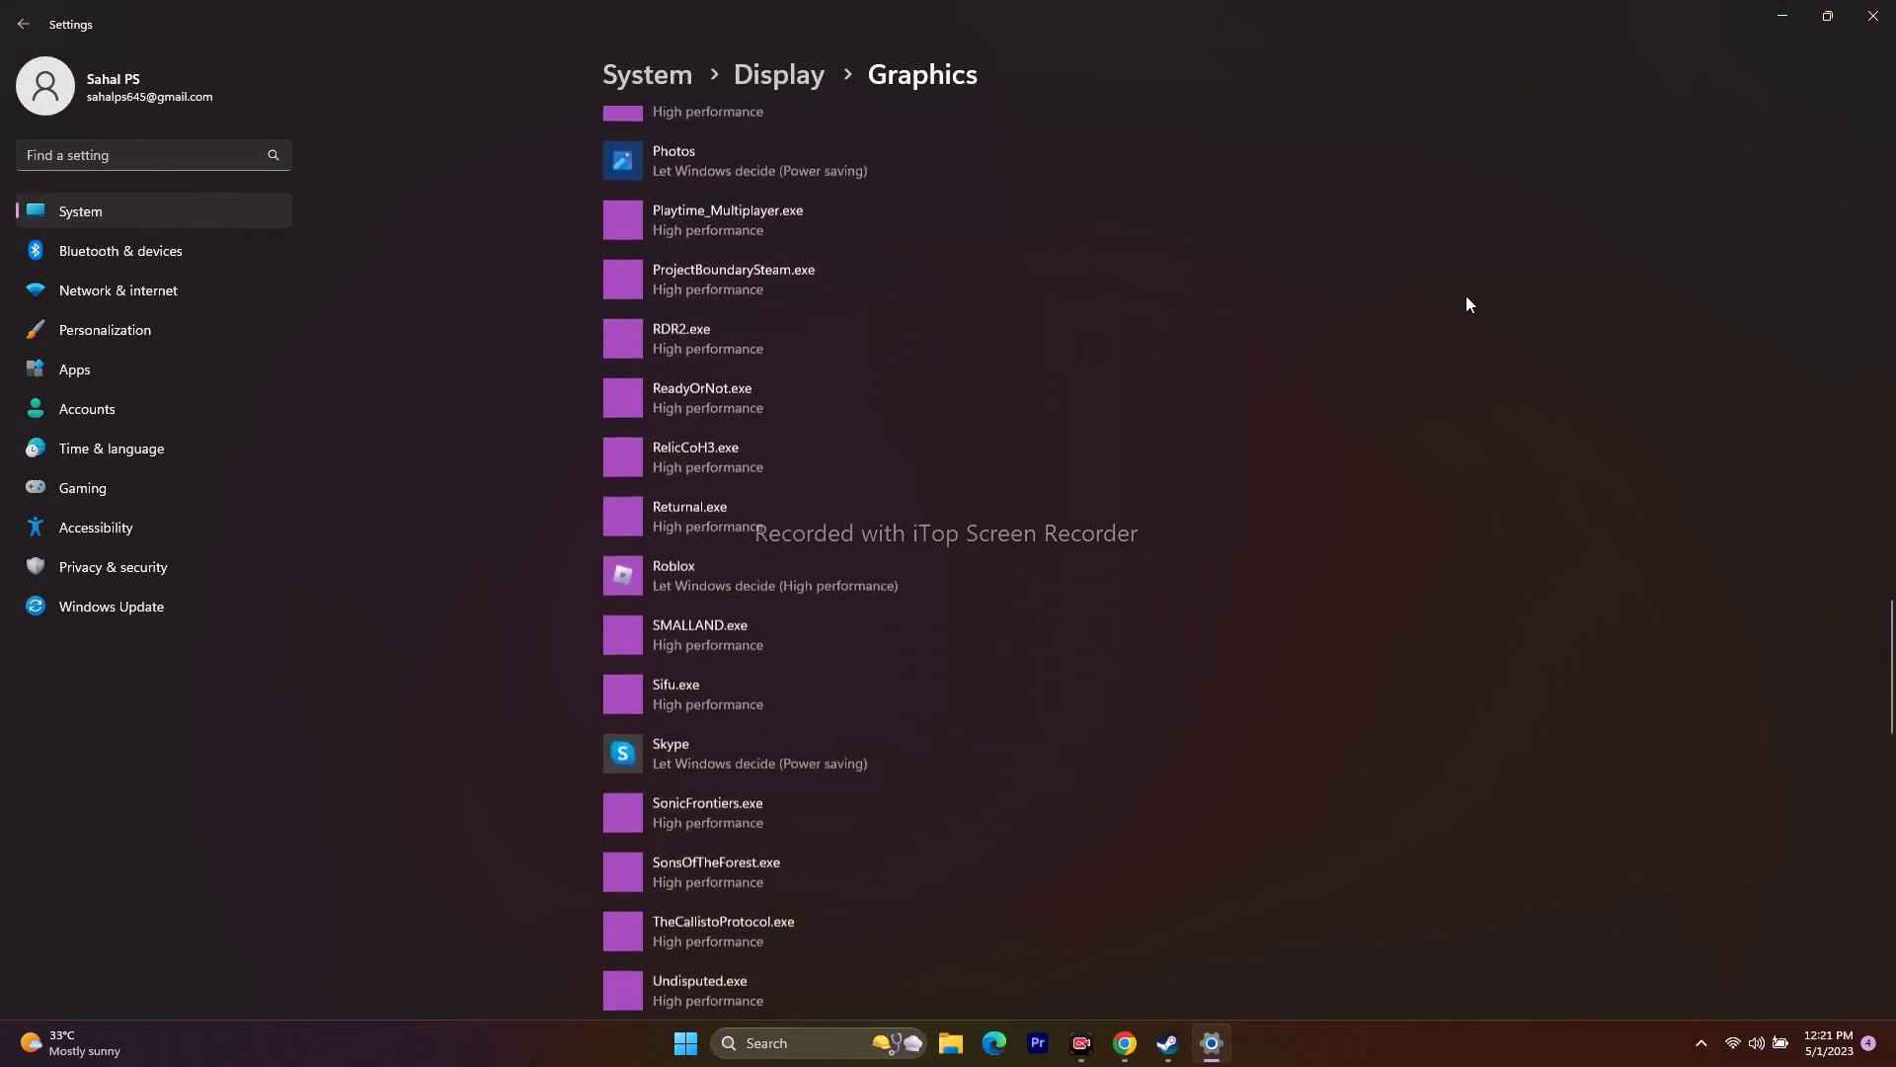
scroll(1466, 297, "up", 20)
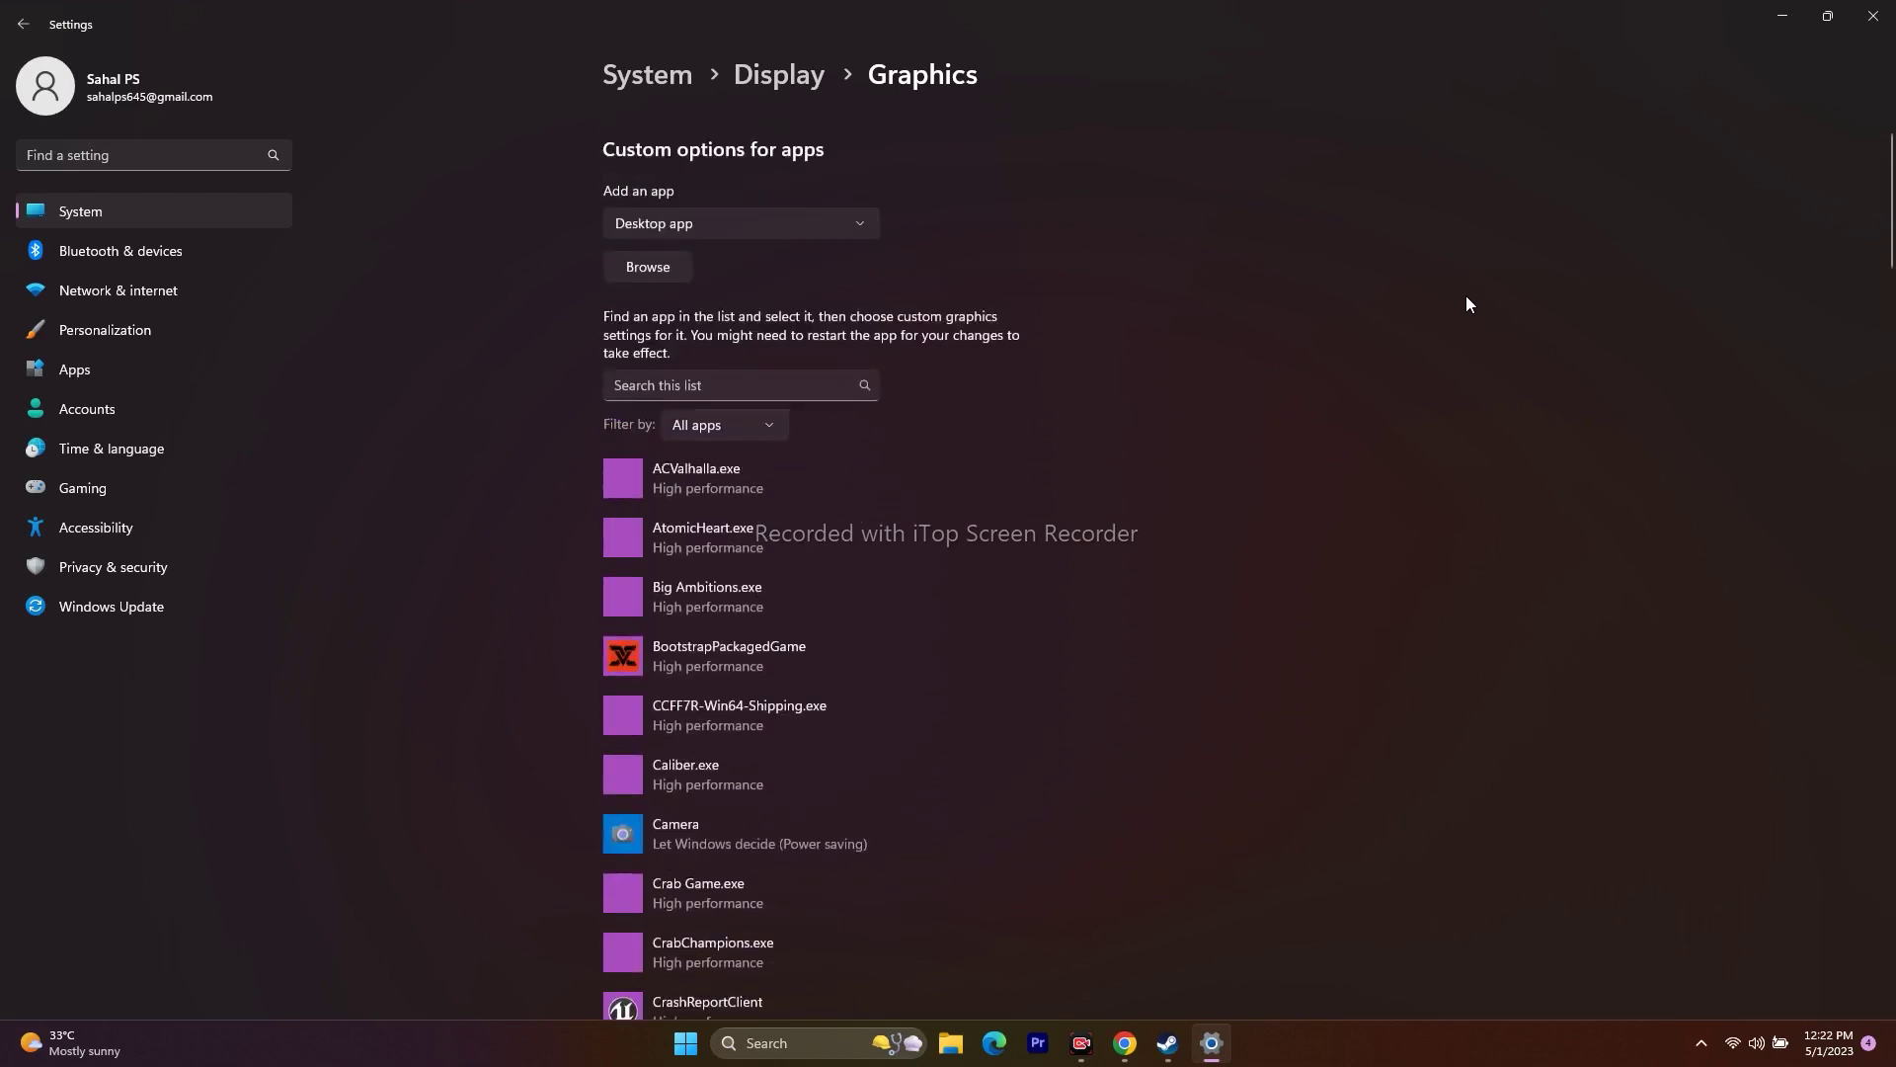
scroll(1452, 306, "down", 3)
scroll(1446, 308, "up", 3)
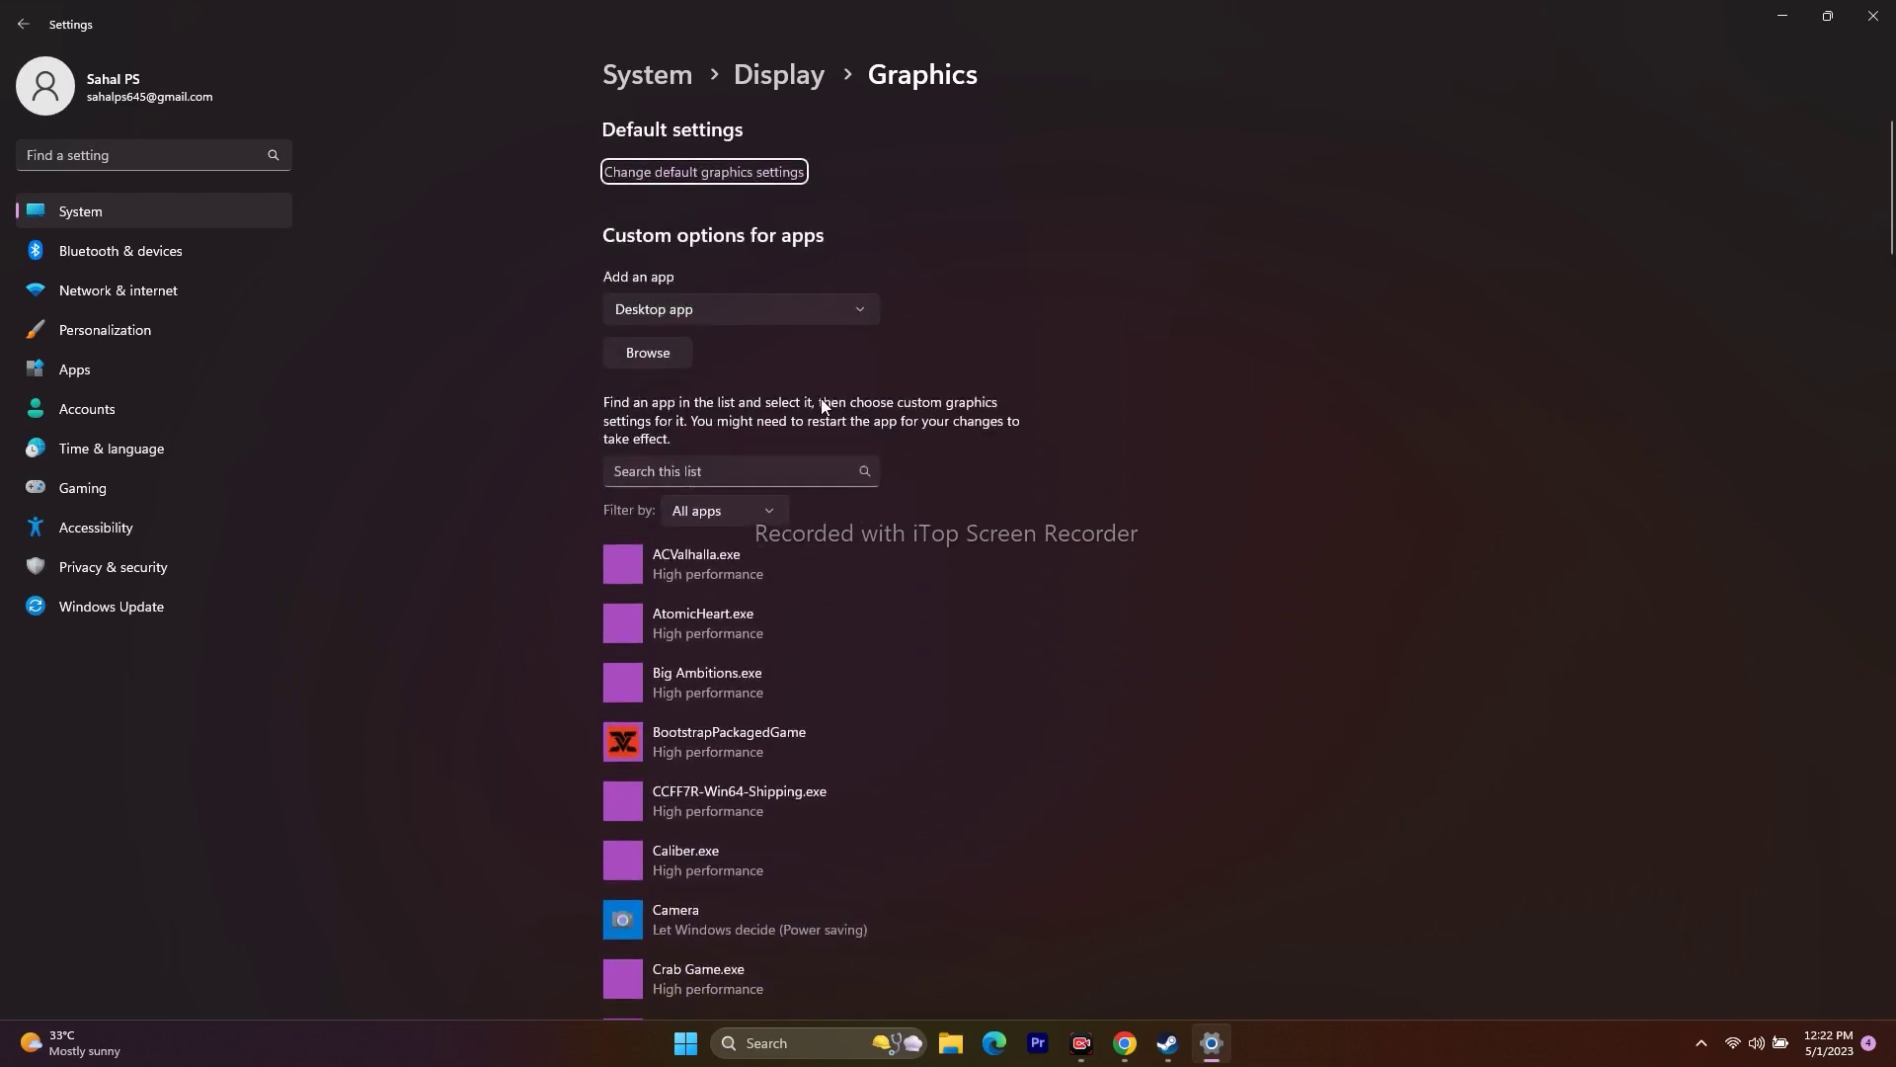
Start adding a desktop app to the custom graphics options and browse to Program Files (x86) on the C: drive.
left_click(624, 345)
scroll(140, 267, "down", 1)
left_click(79, 415)
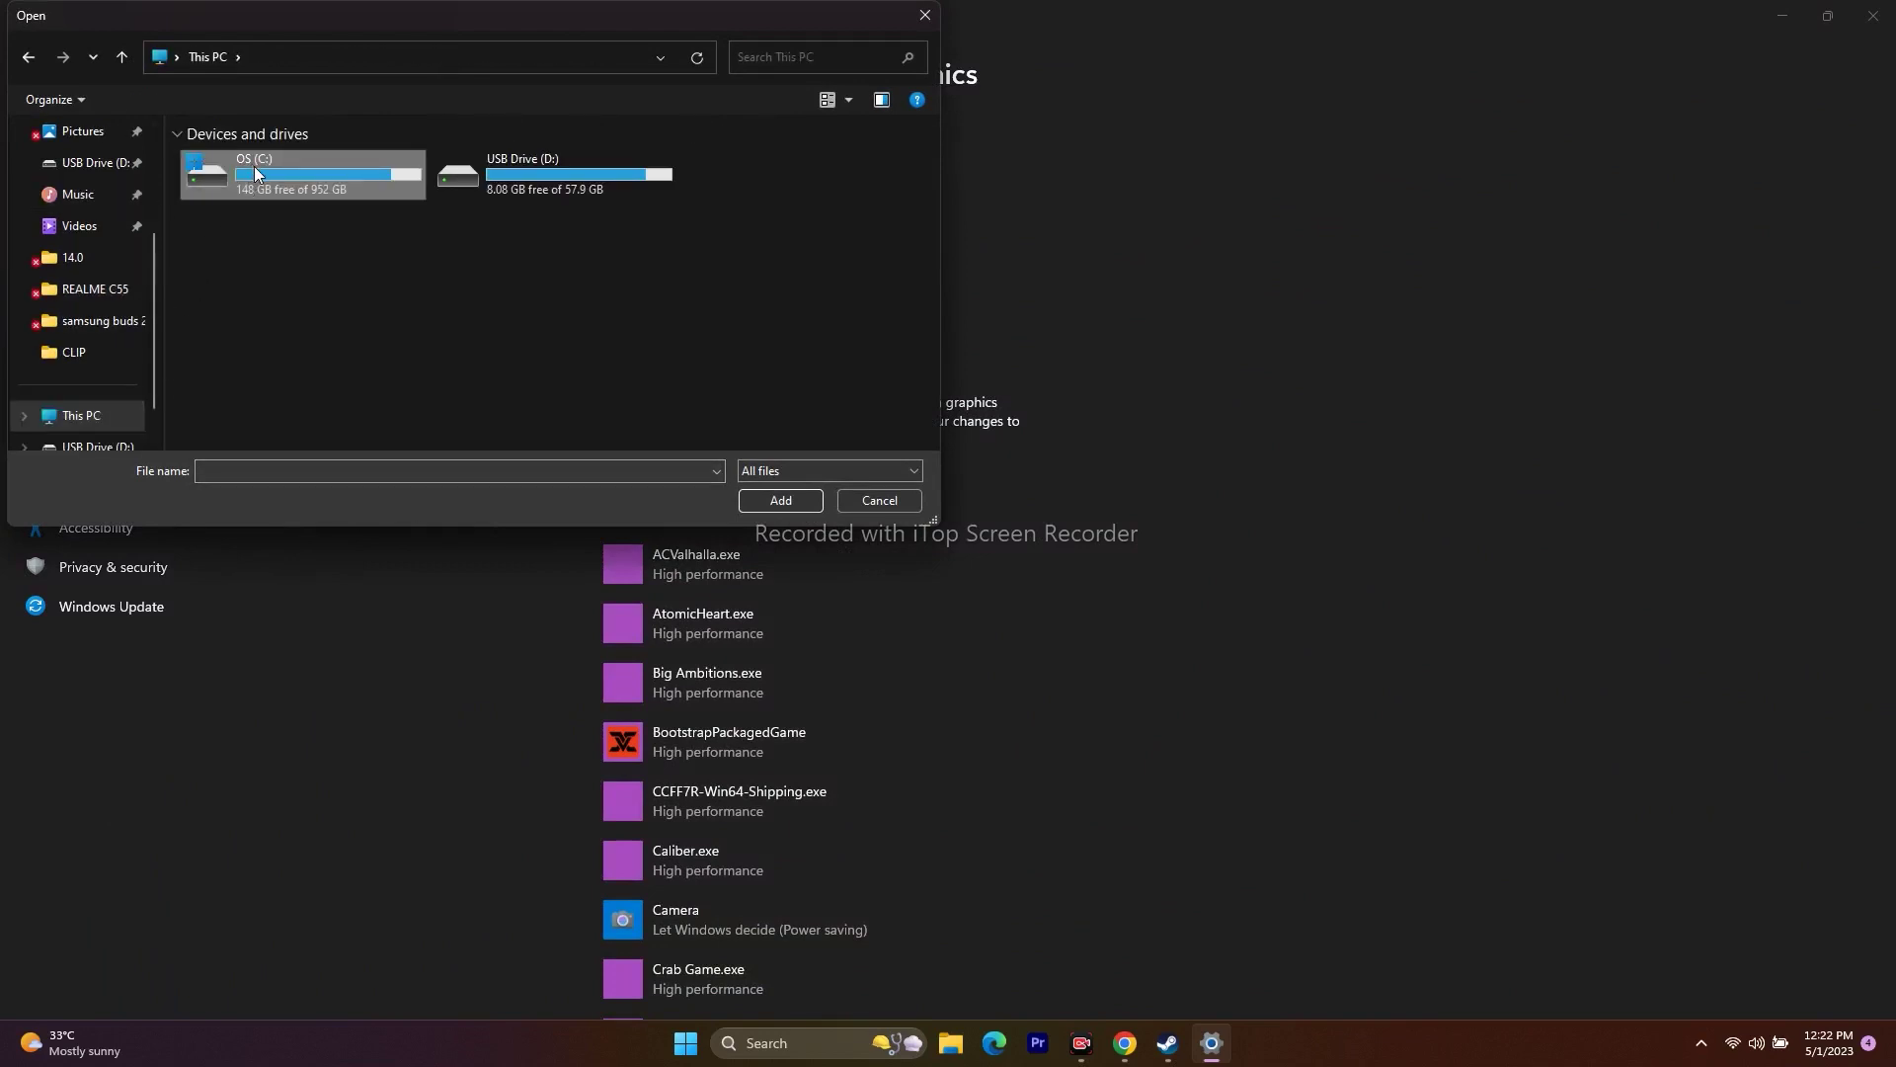
double_click(255, 176)
scroll(310, 312, "down", 2)
double_click(286, 431)
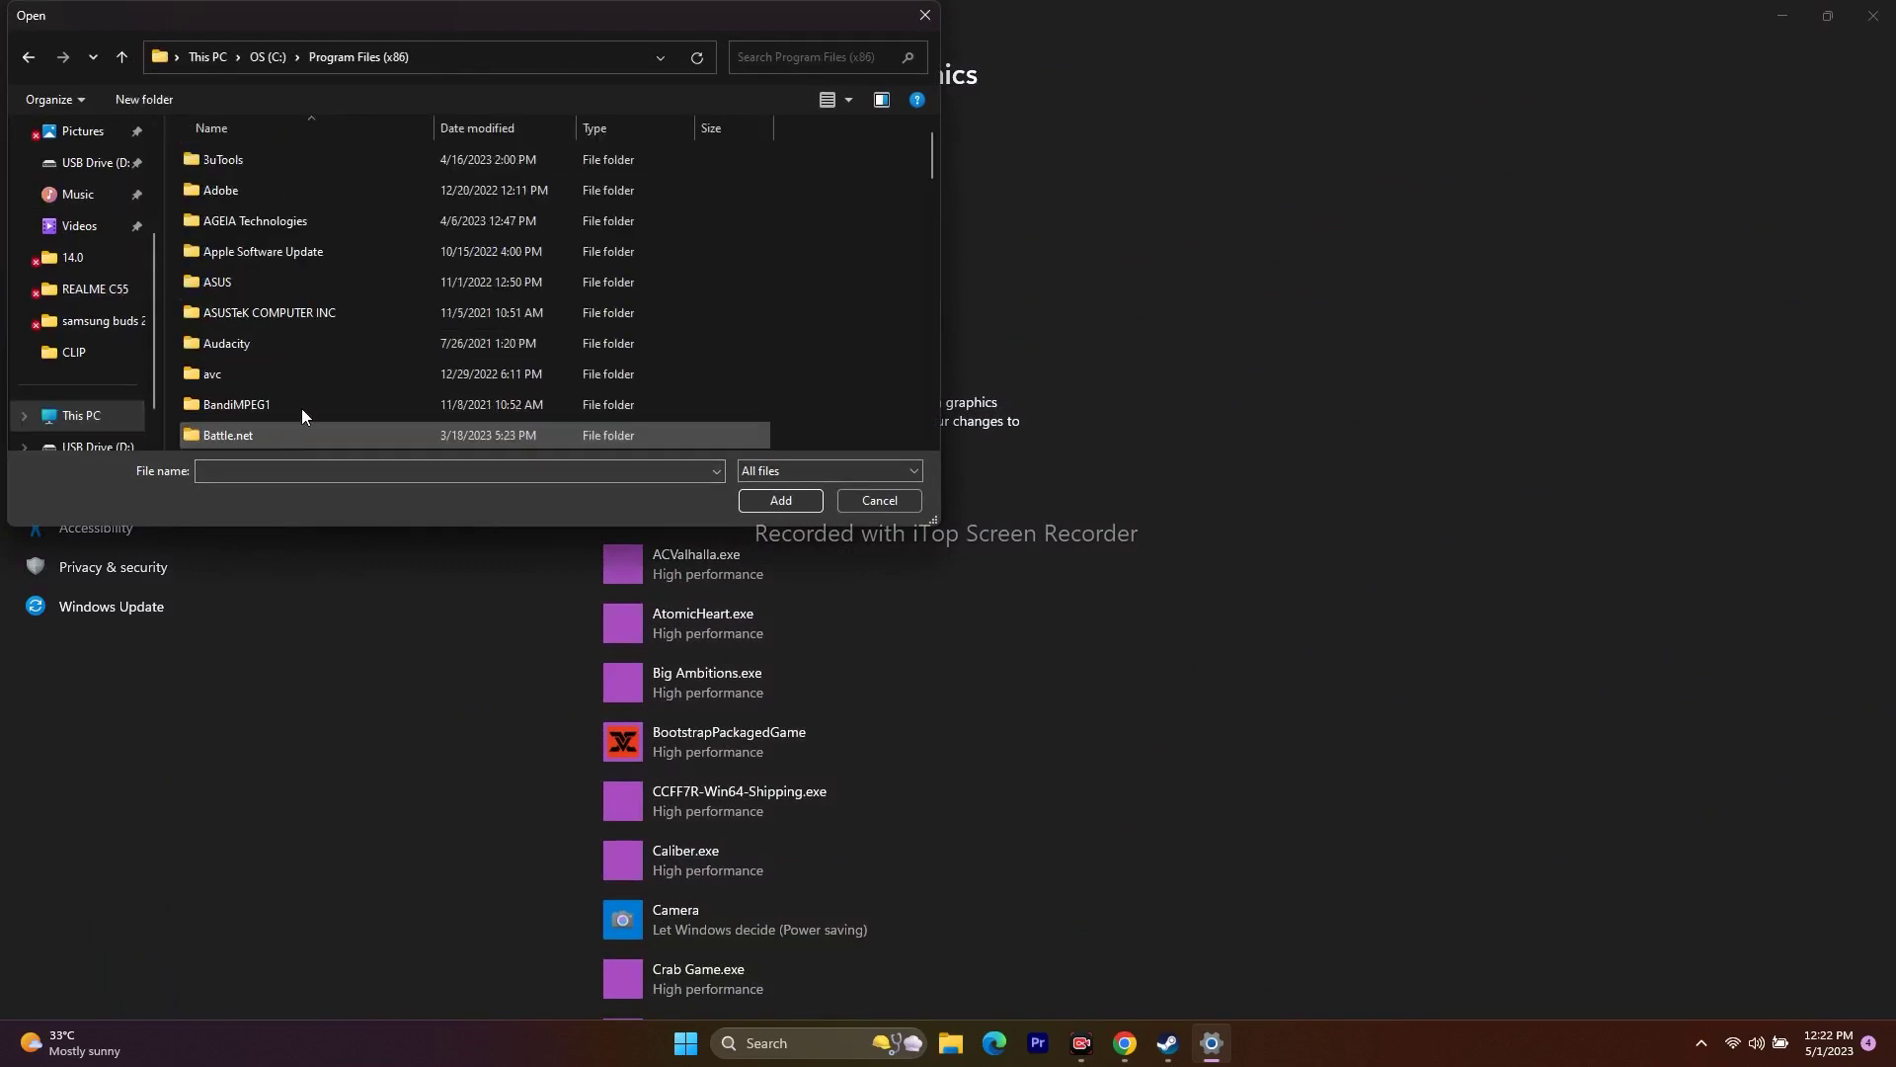
Browse from Program Files (x86) to the Steam > steamapps > common folder.
scroll(352, 216, "down", 10)
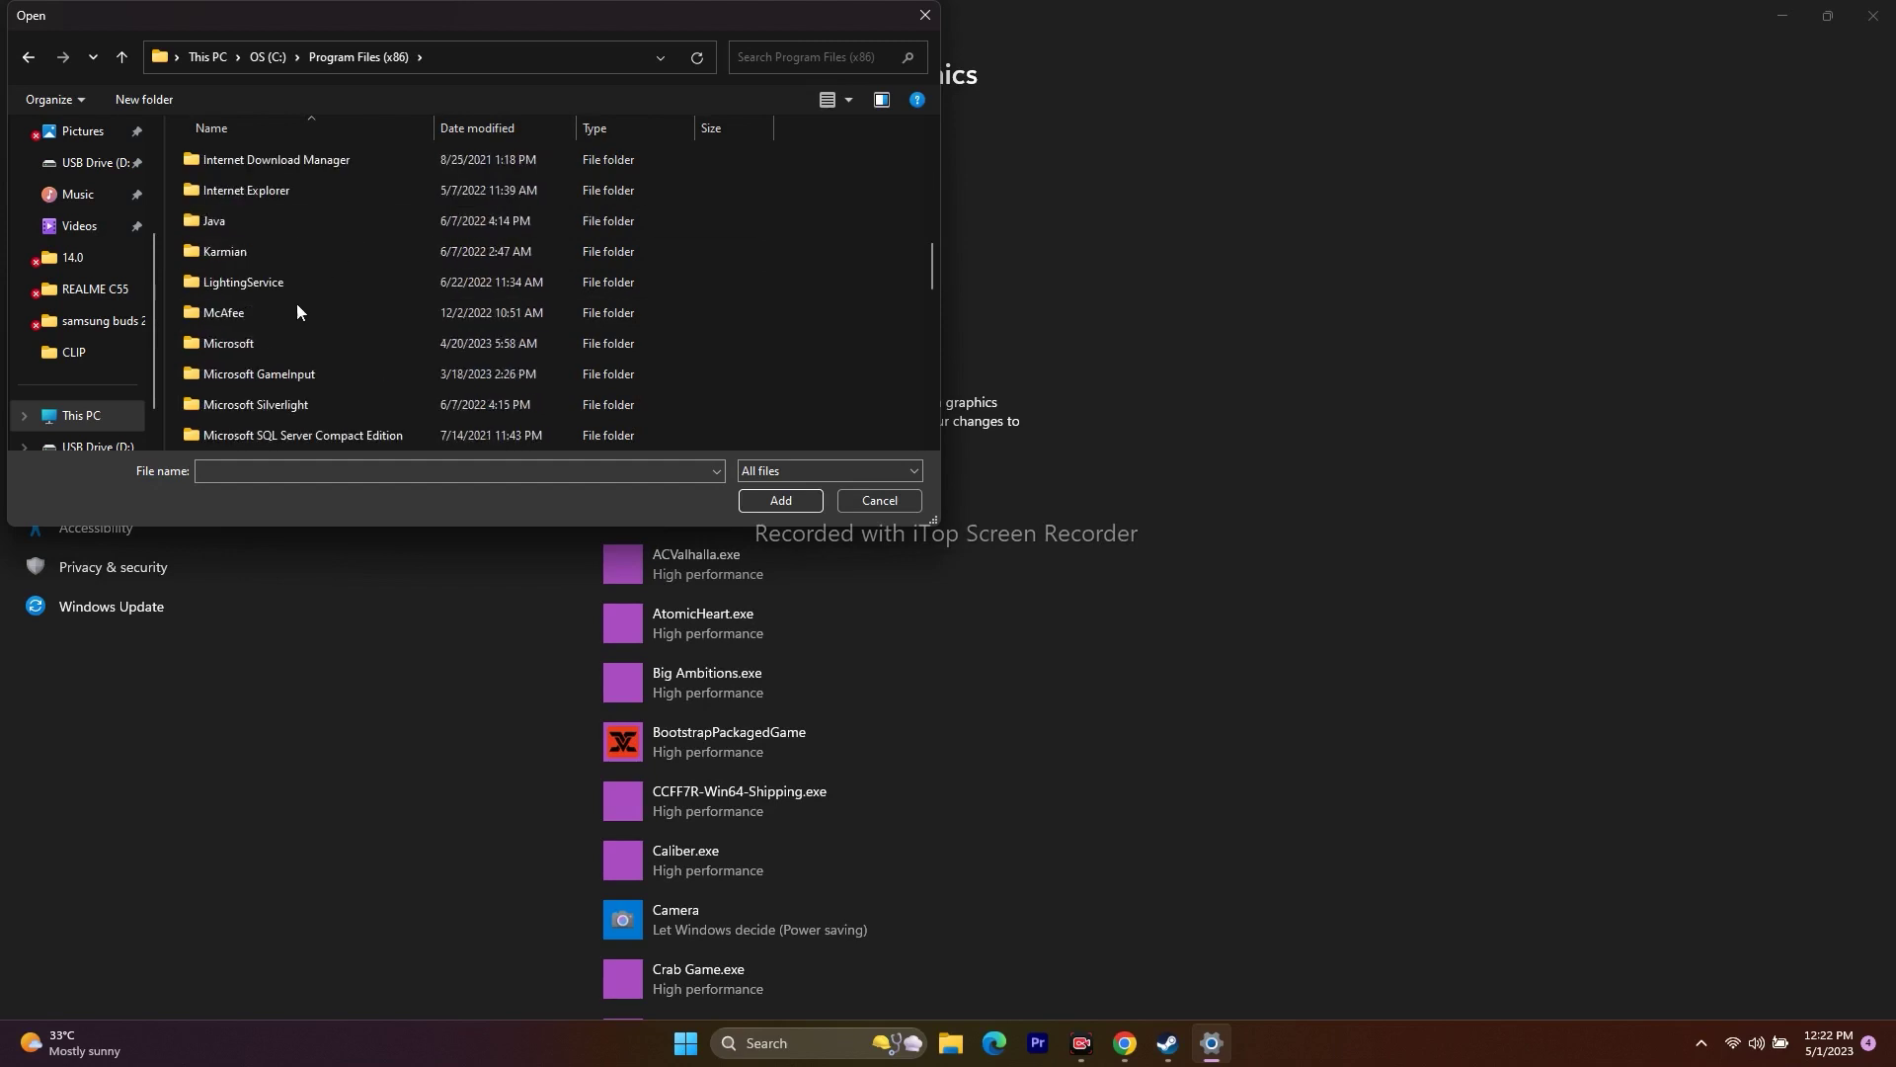
scroll(284, 322, "down", 2)
left_click(244, 343)
scroll(262, 356, "down", 2)
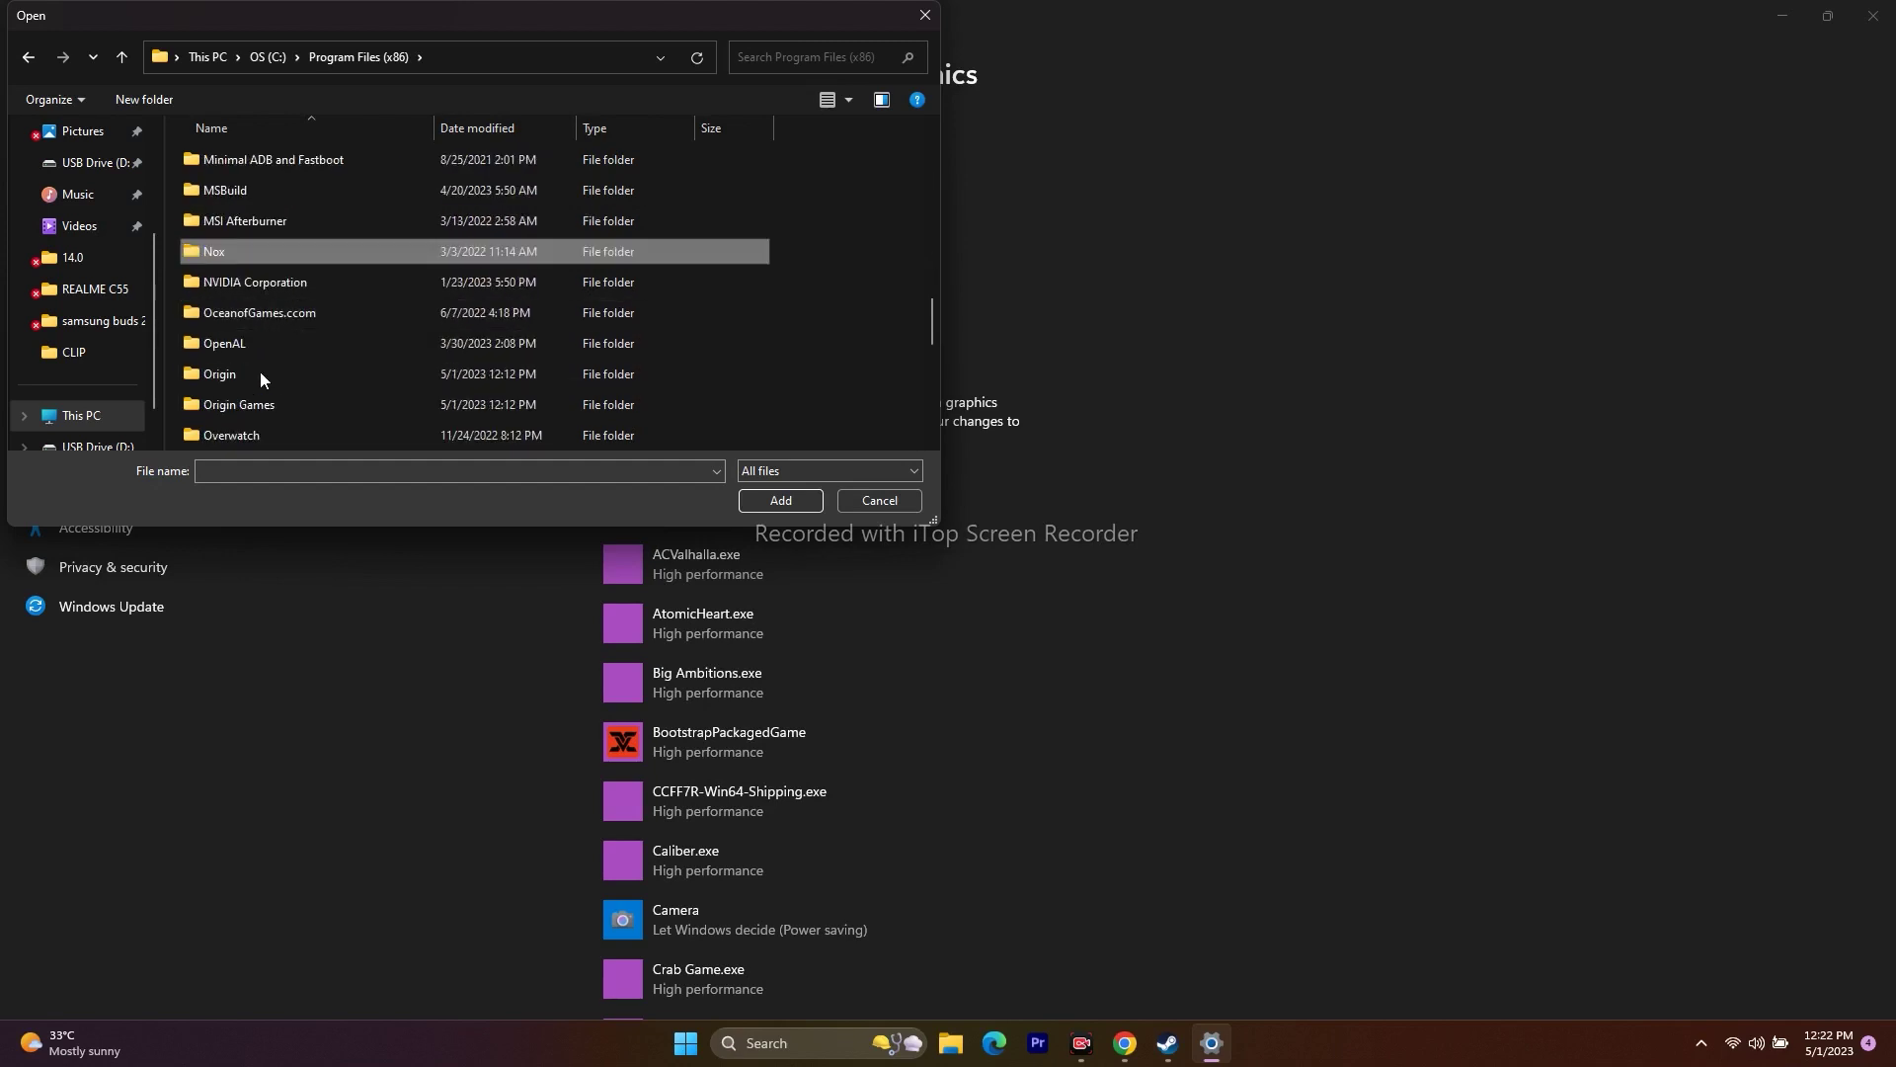
scroll(252, 368, "down", 3)
double_click(251, 253)
scroll(276, 246, "down", 3)
double_click(269, 403)
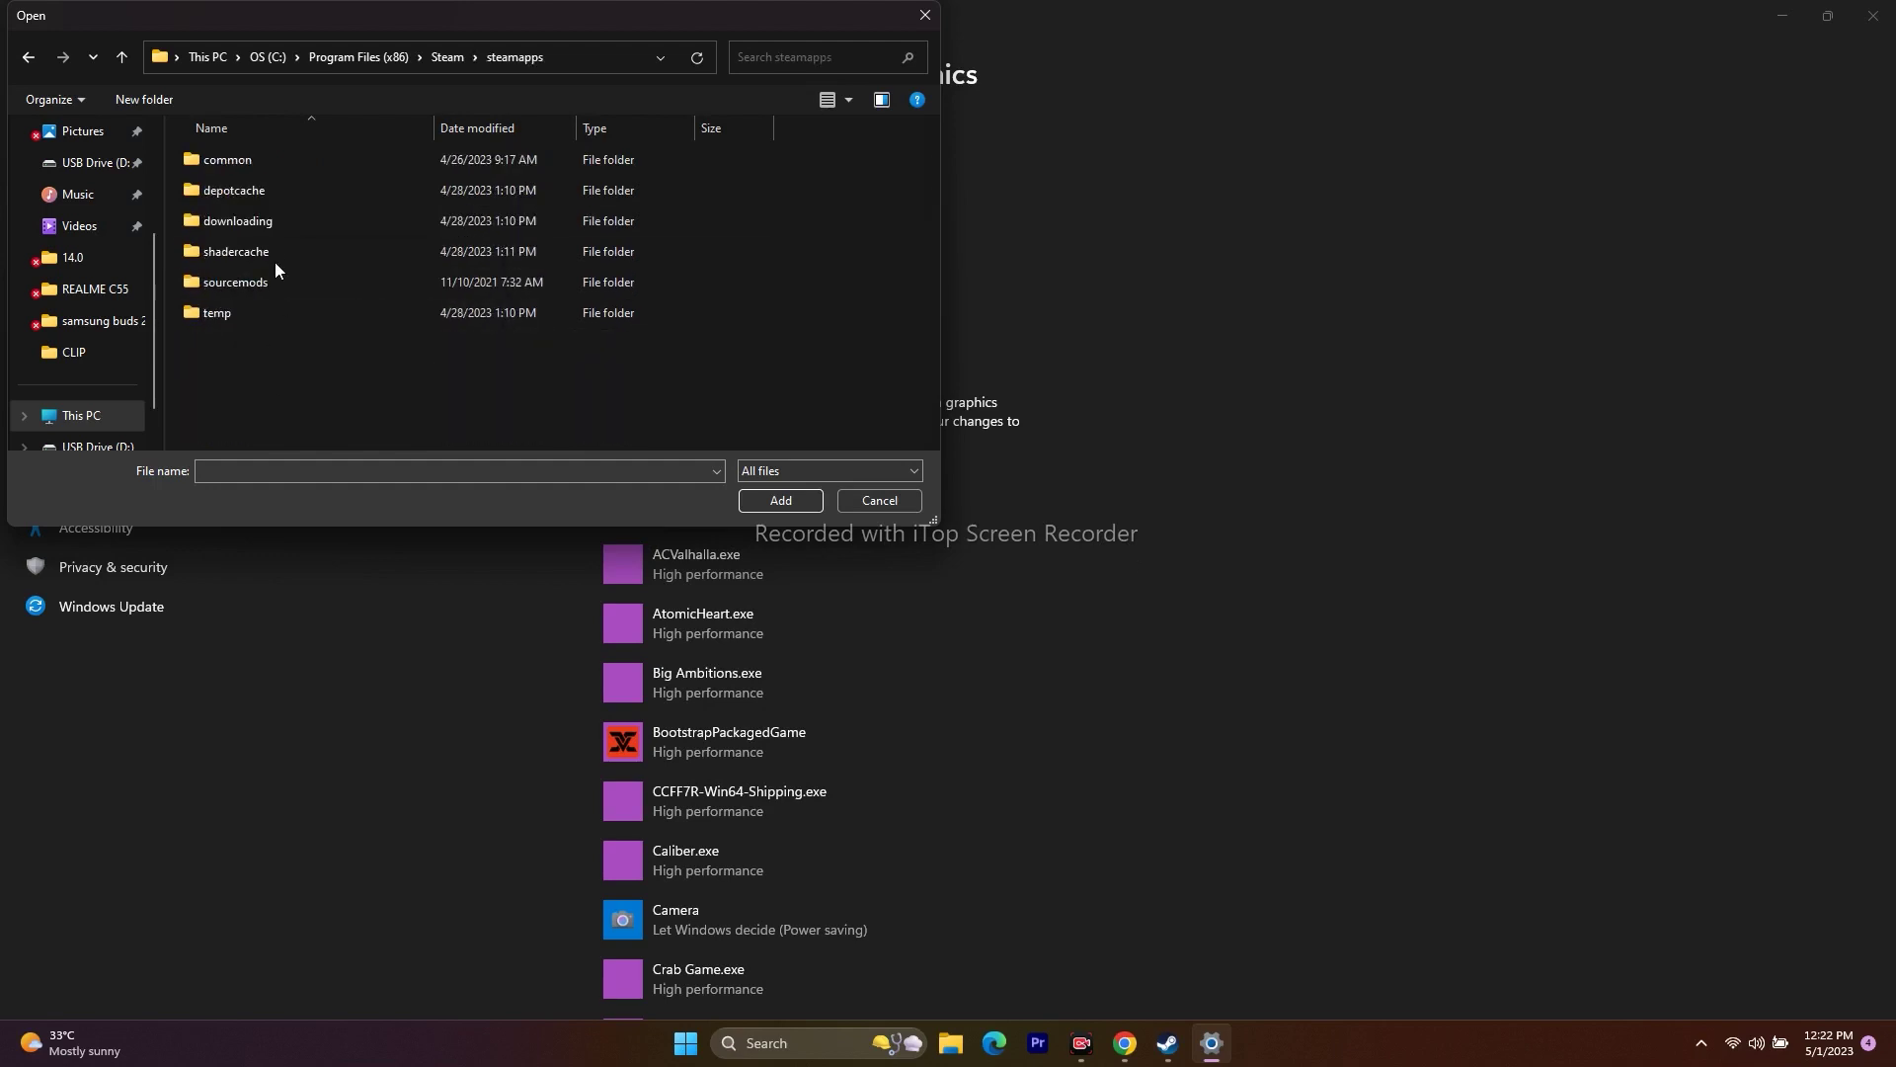
double_click(268, 168)
Find the Jedi Survivor folder in common and go to its SwGame > Binaries > Win64 folder.
scroll(294, 263, "down", 1)
scroll(285, 316, "down", 1)
scroll(281, 227, "down", 1)
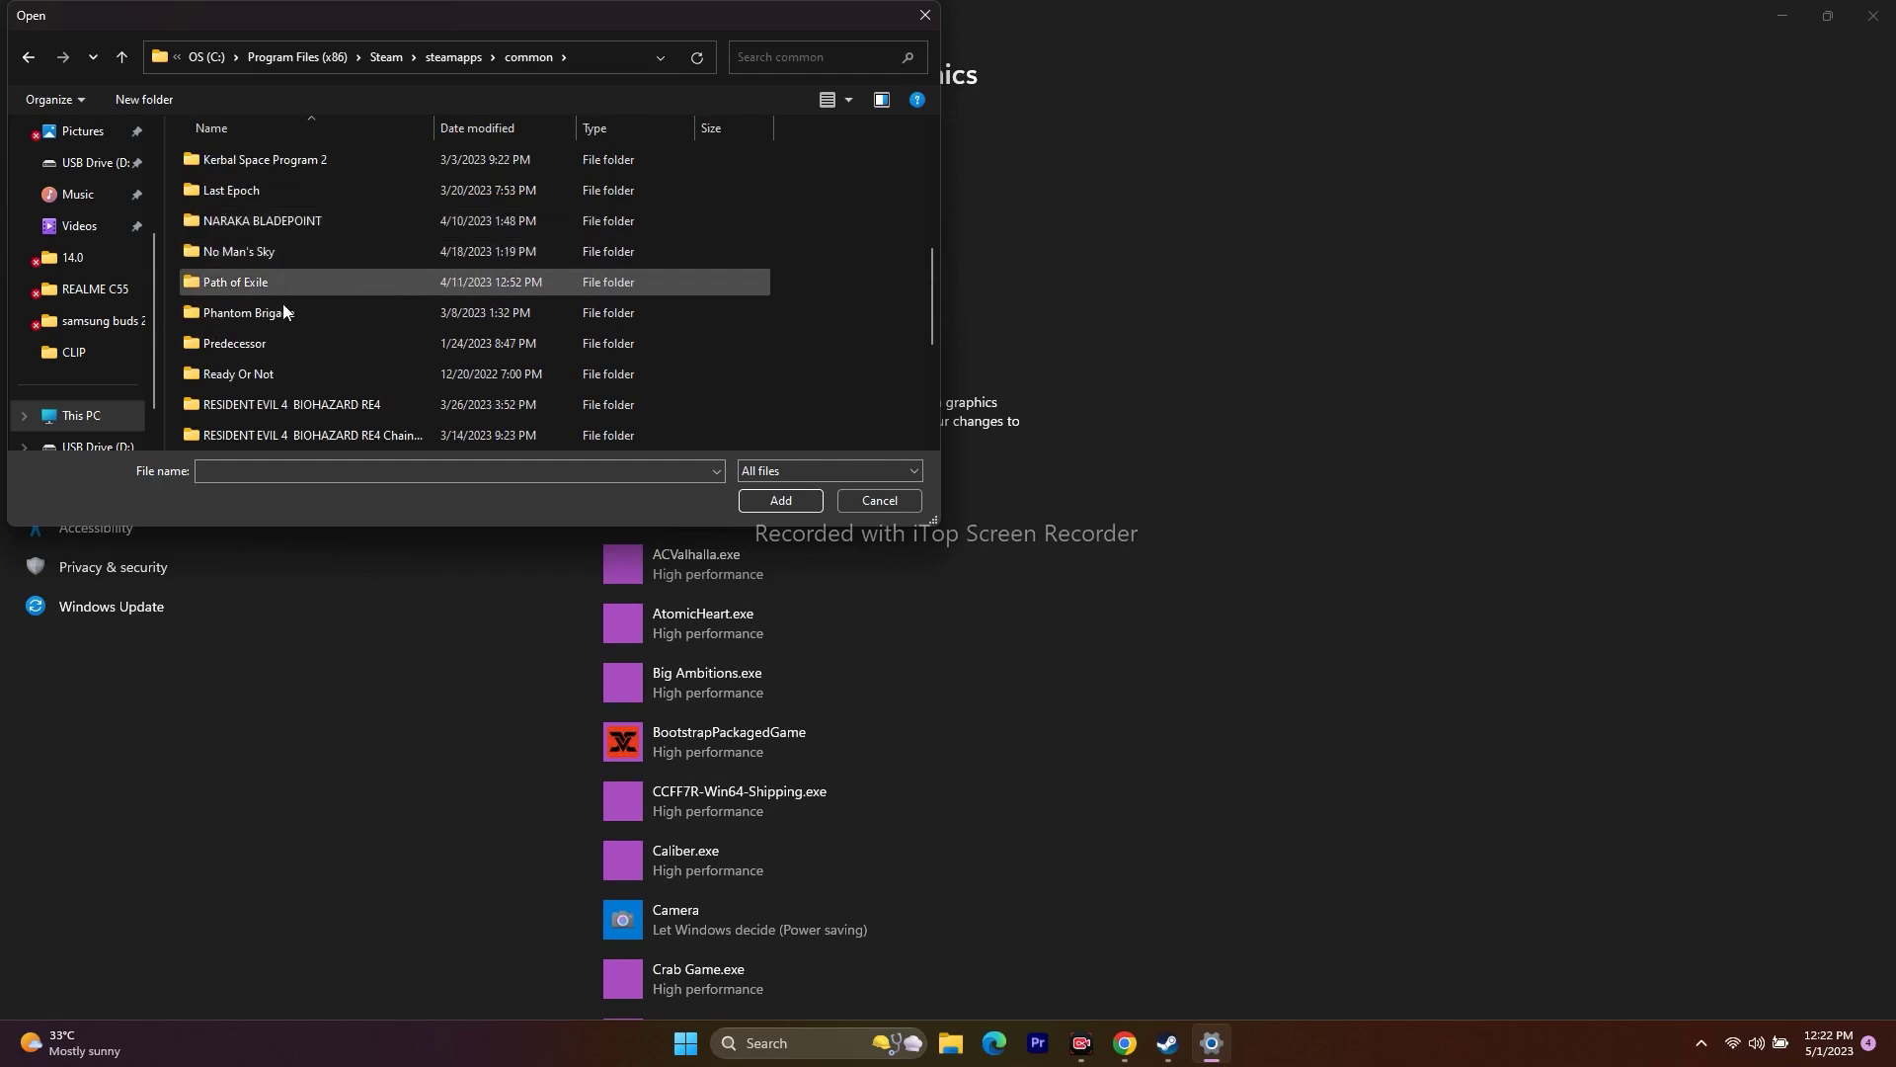
scroll(288, 255, "down", 1)
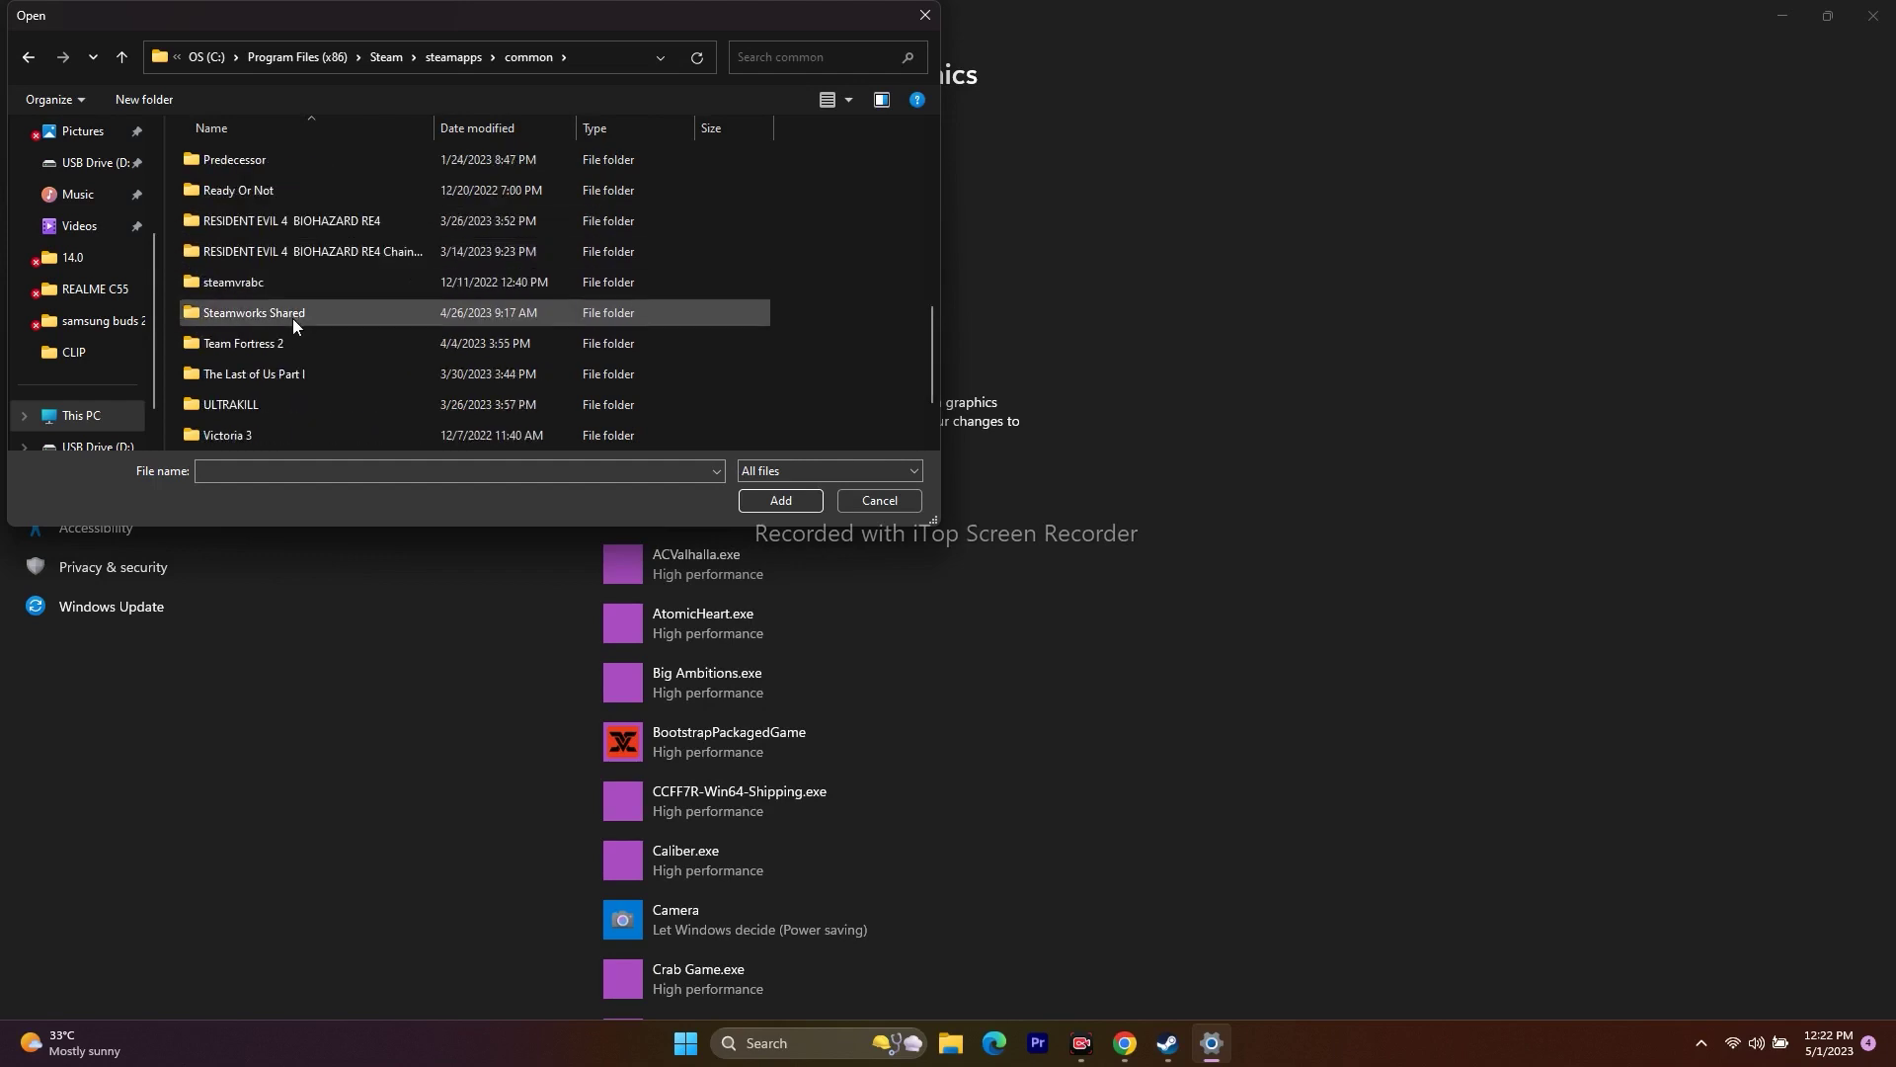
scroll(299, 348, "up", 4)
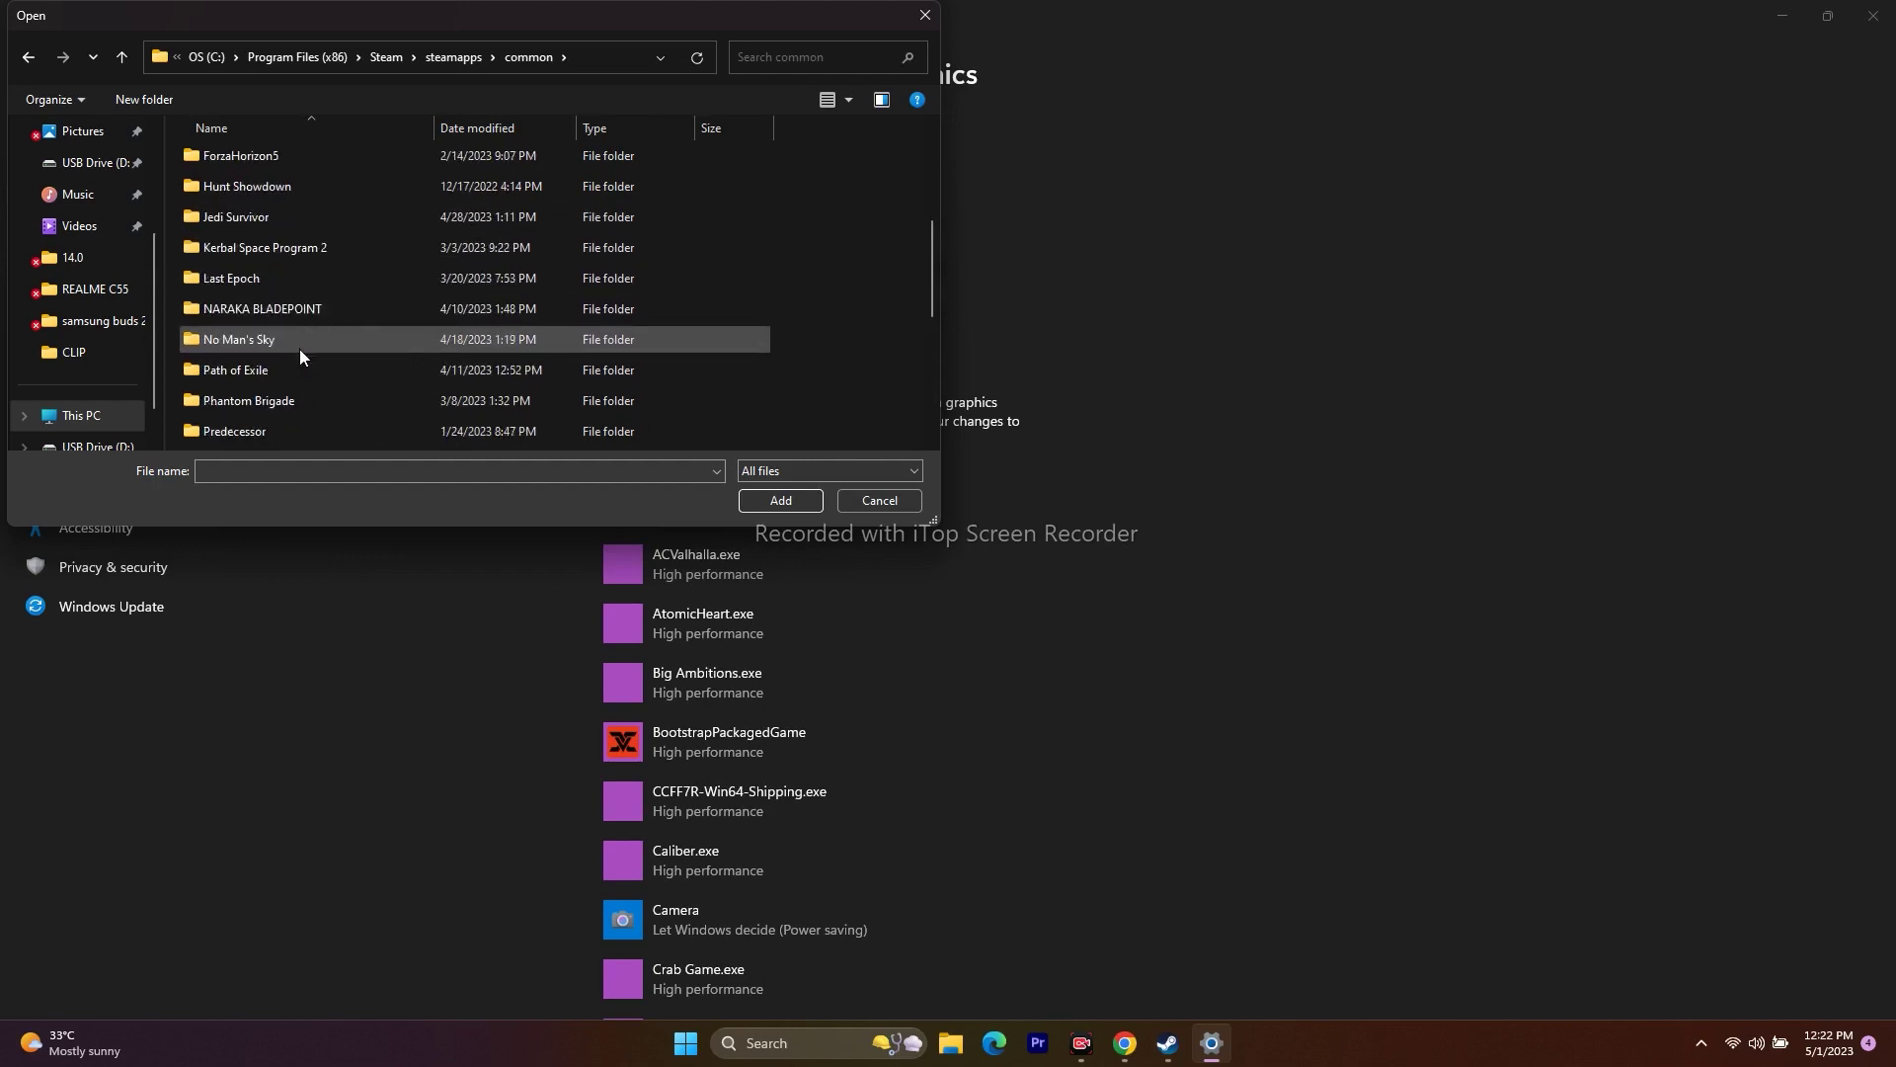
scroll(299, 356, "up", 1)
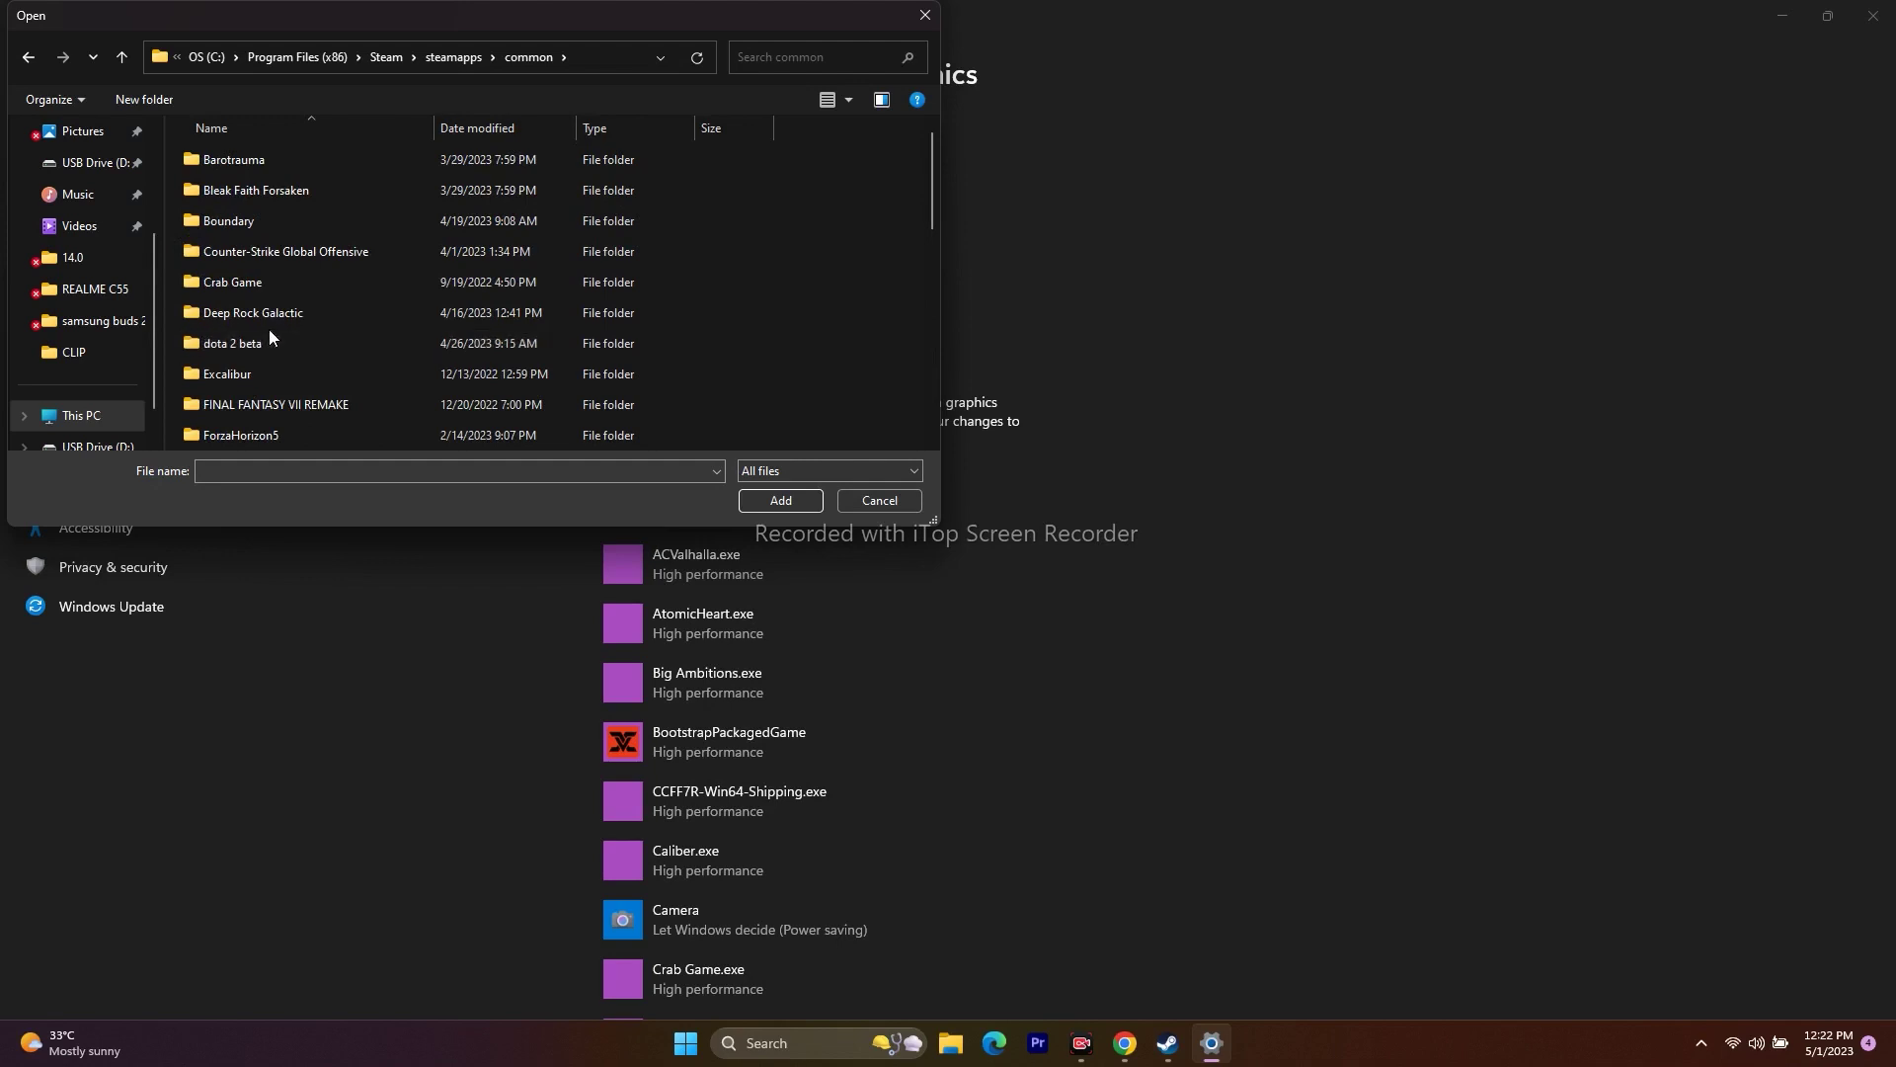
scroll(261, 210, "down", 1)
scroll(289, 292, "down", 1)
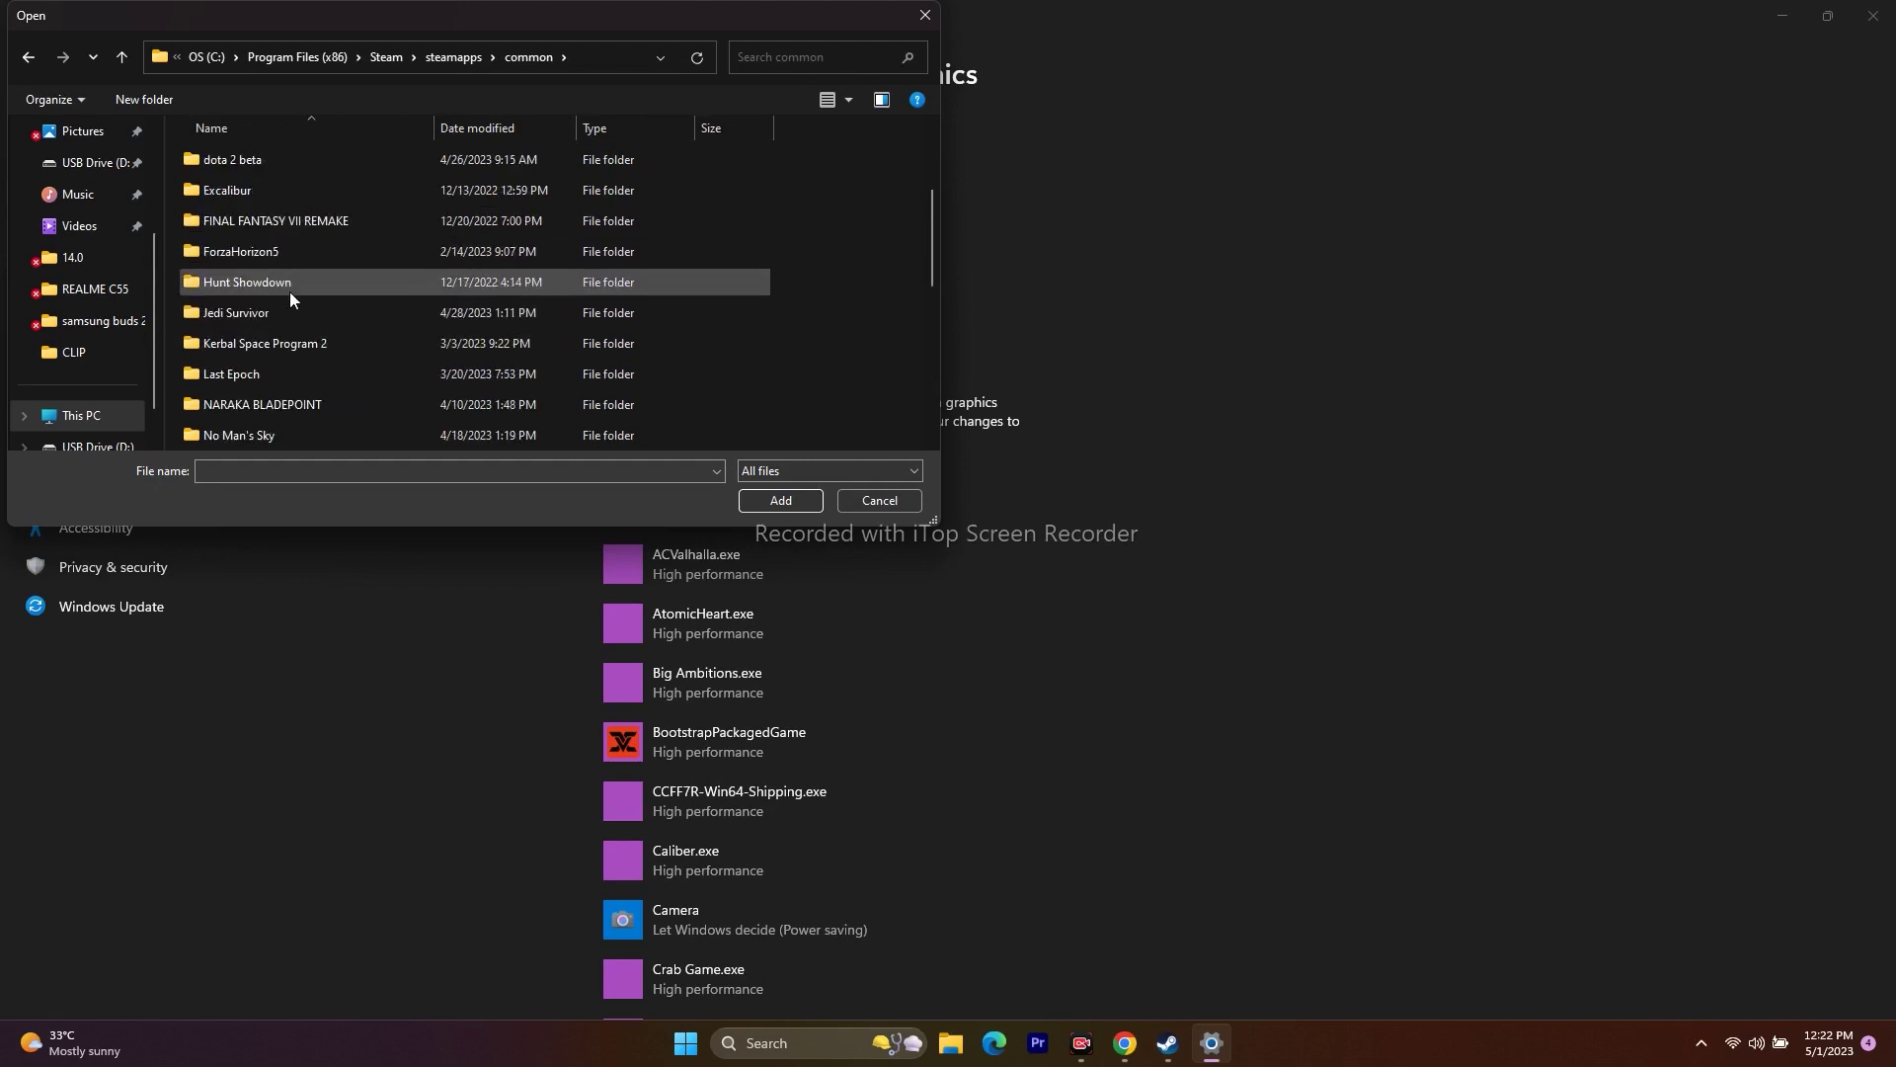
double_click(281, 314)
double_click(263, 287)
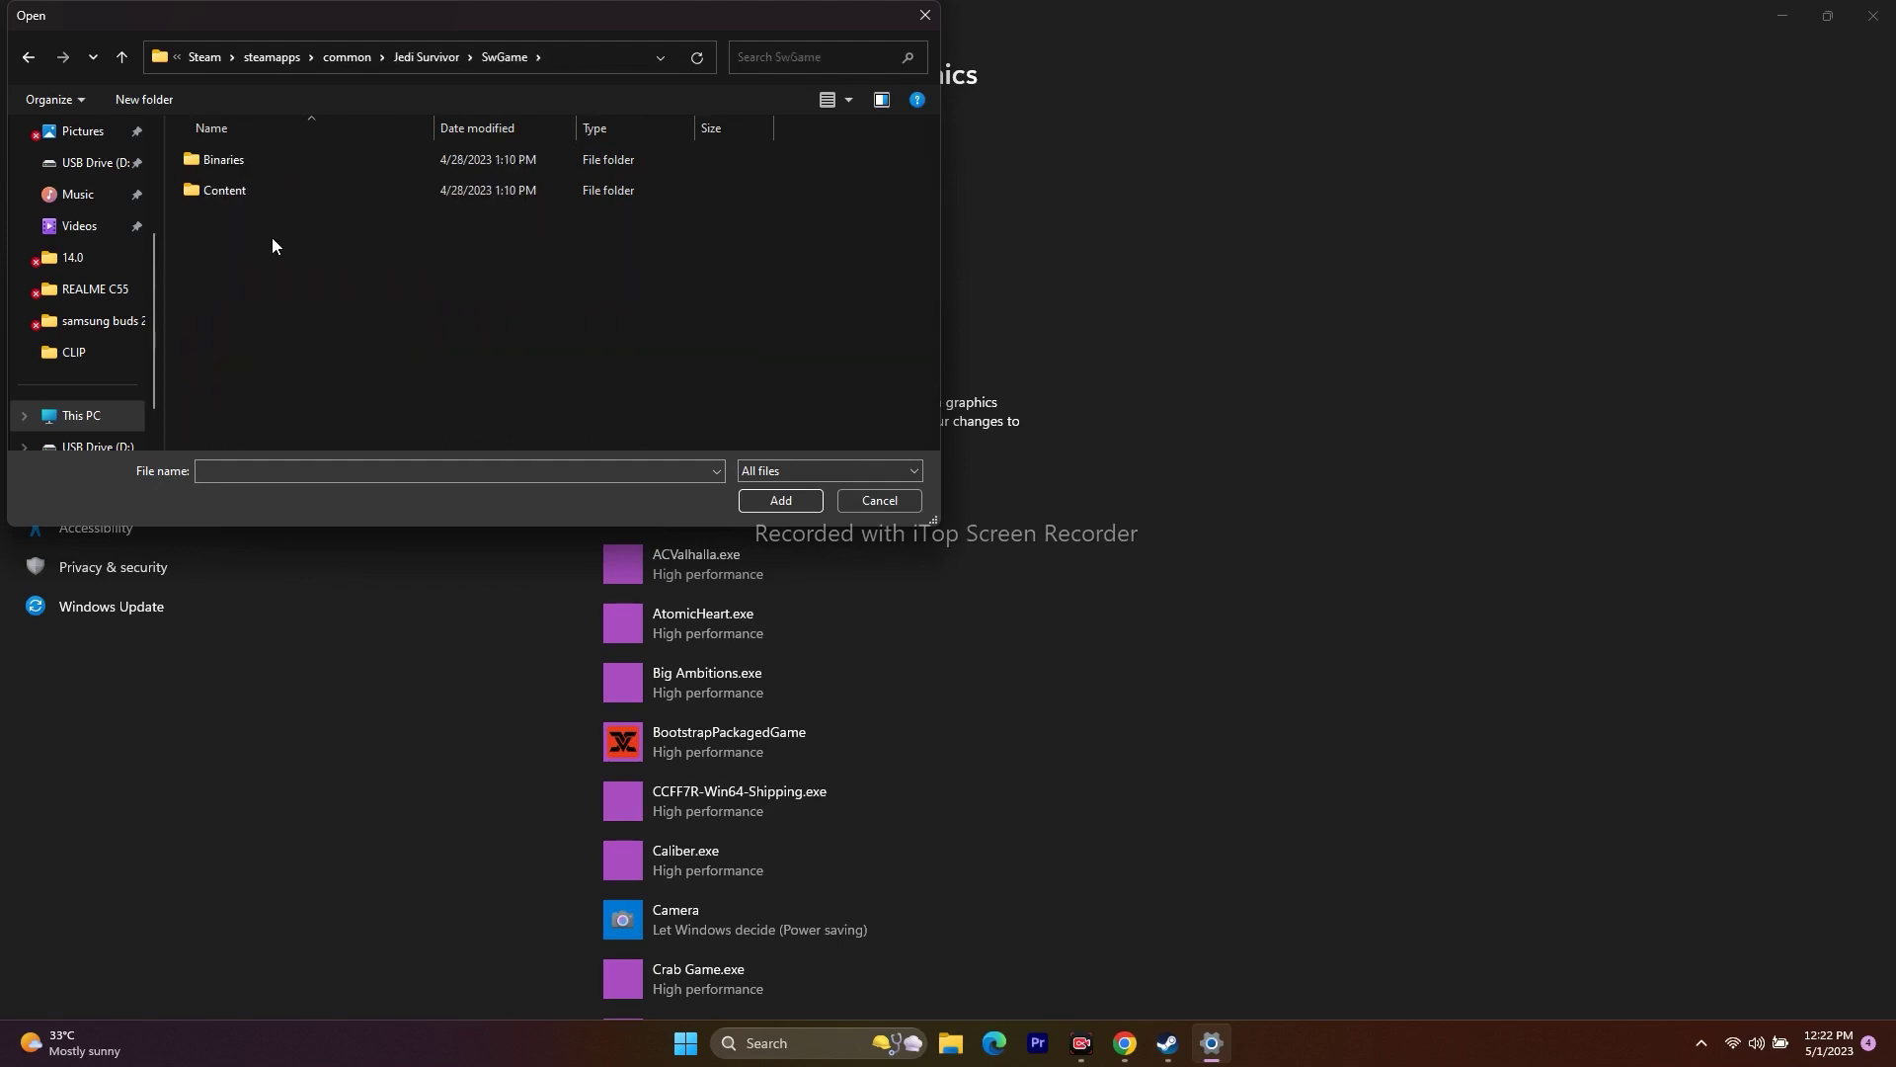
double_click(282, 164)
double_click(256, 172)
Add the JediSurvivor application to the custom graphics options and set its graphics preference to High performance.
left_click(256, 195)
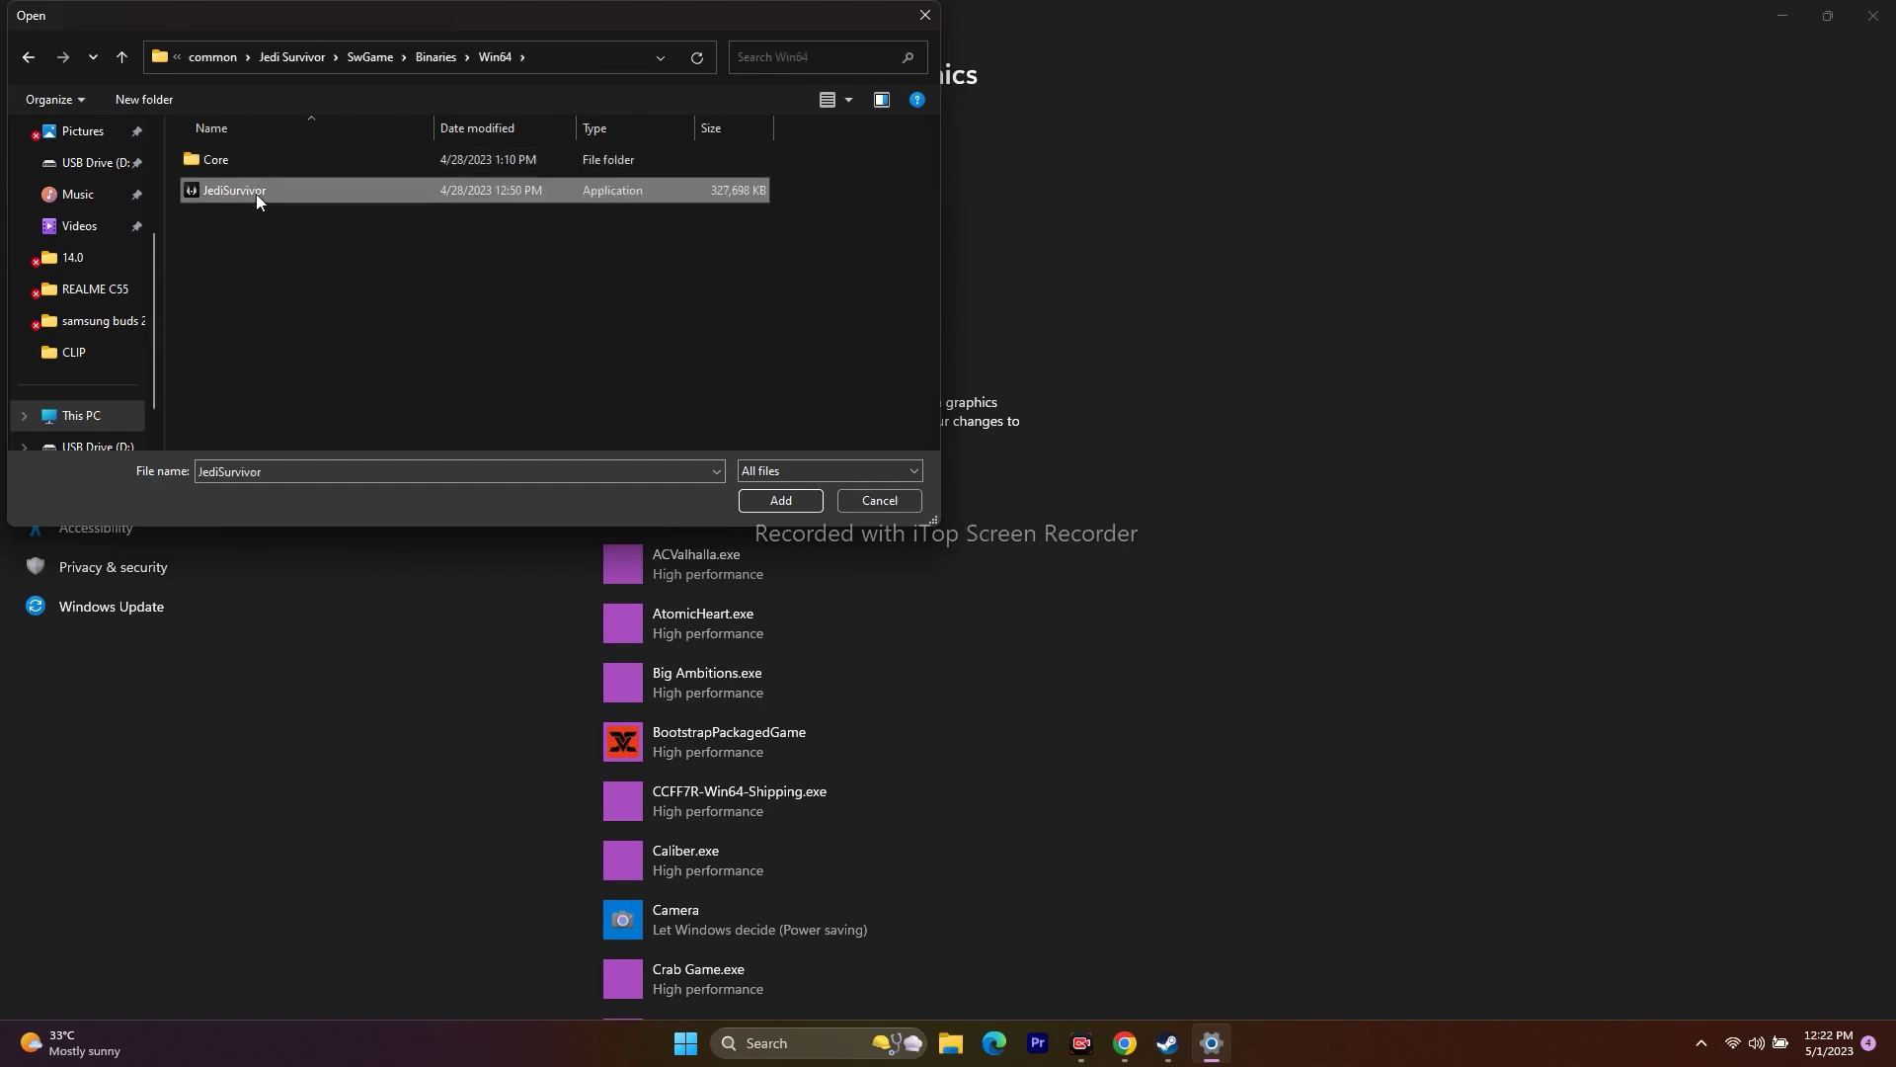
left_click(780, 500)
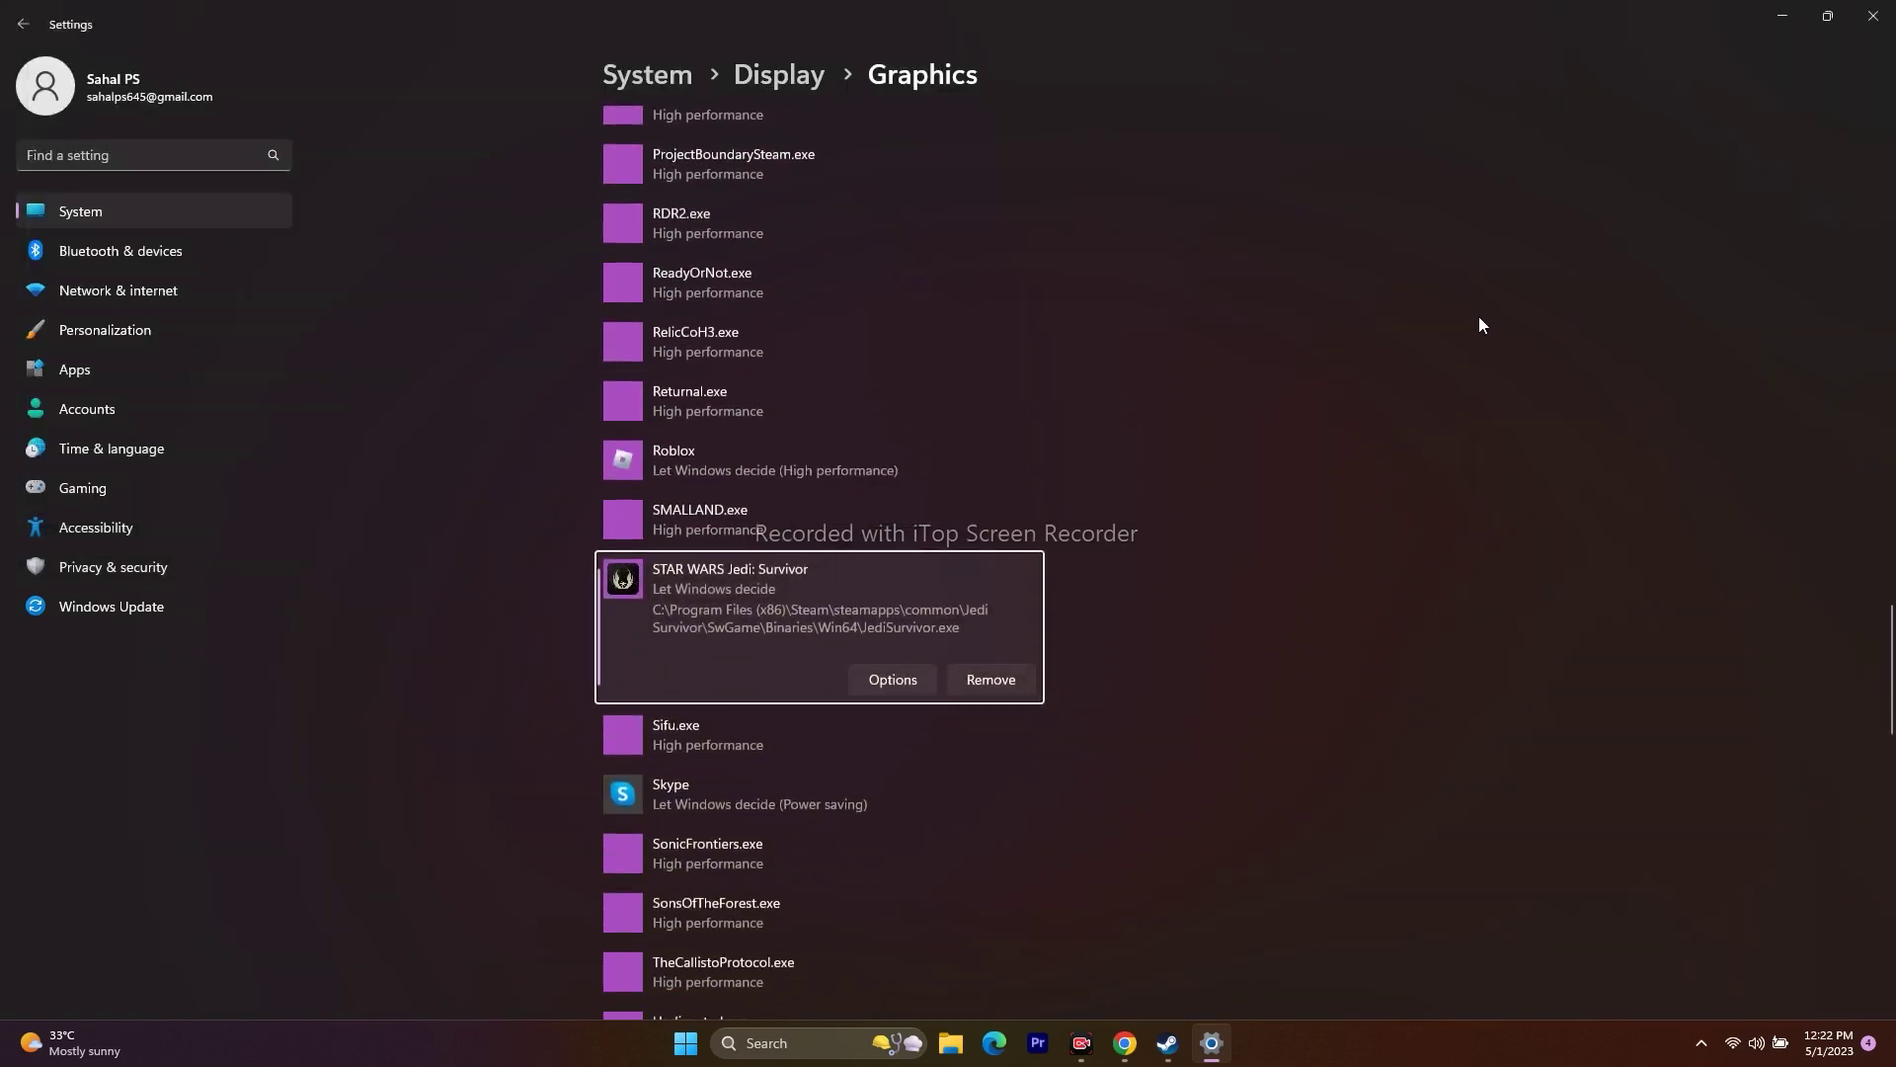
left_click(886, 655)
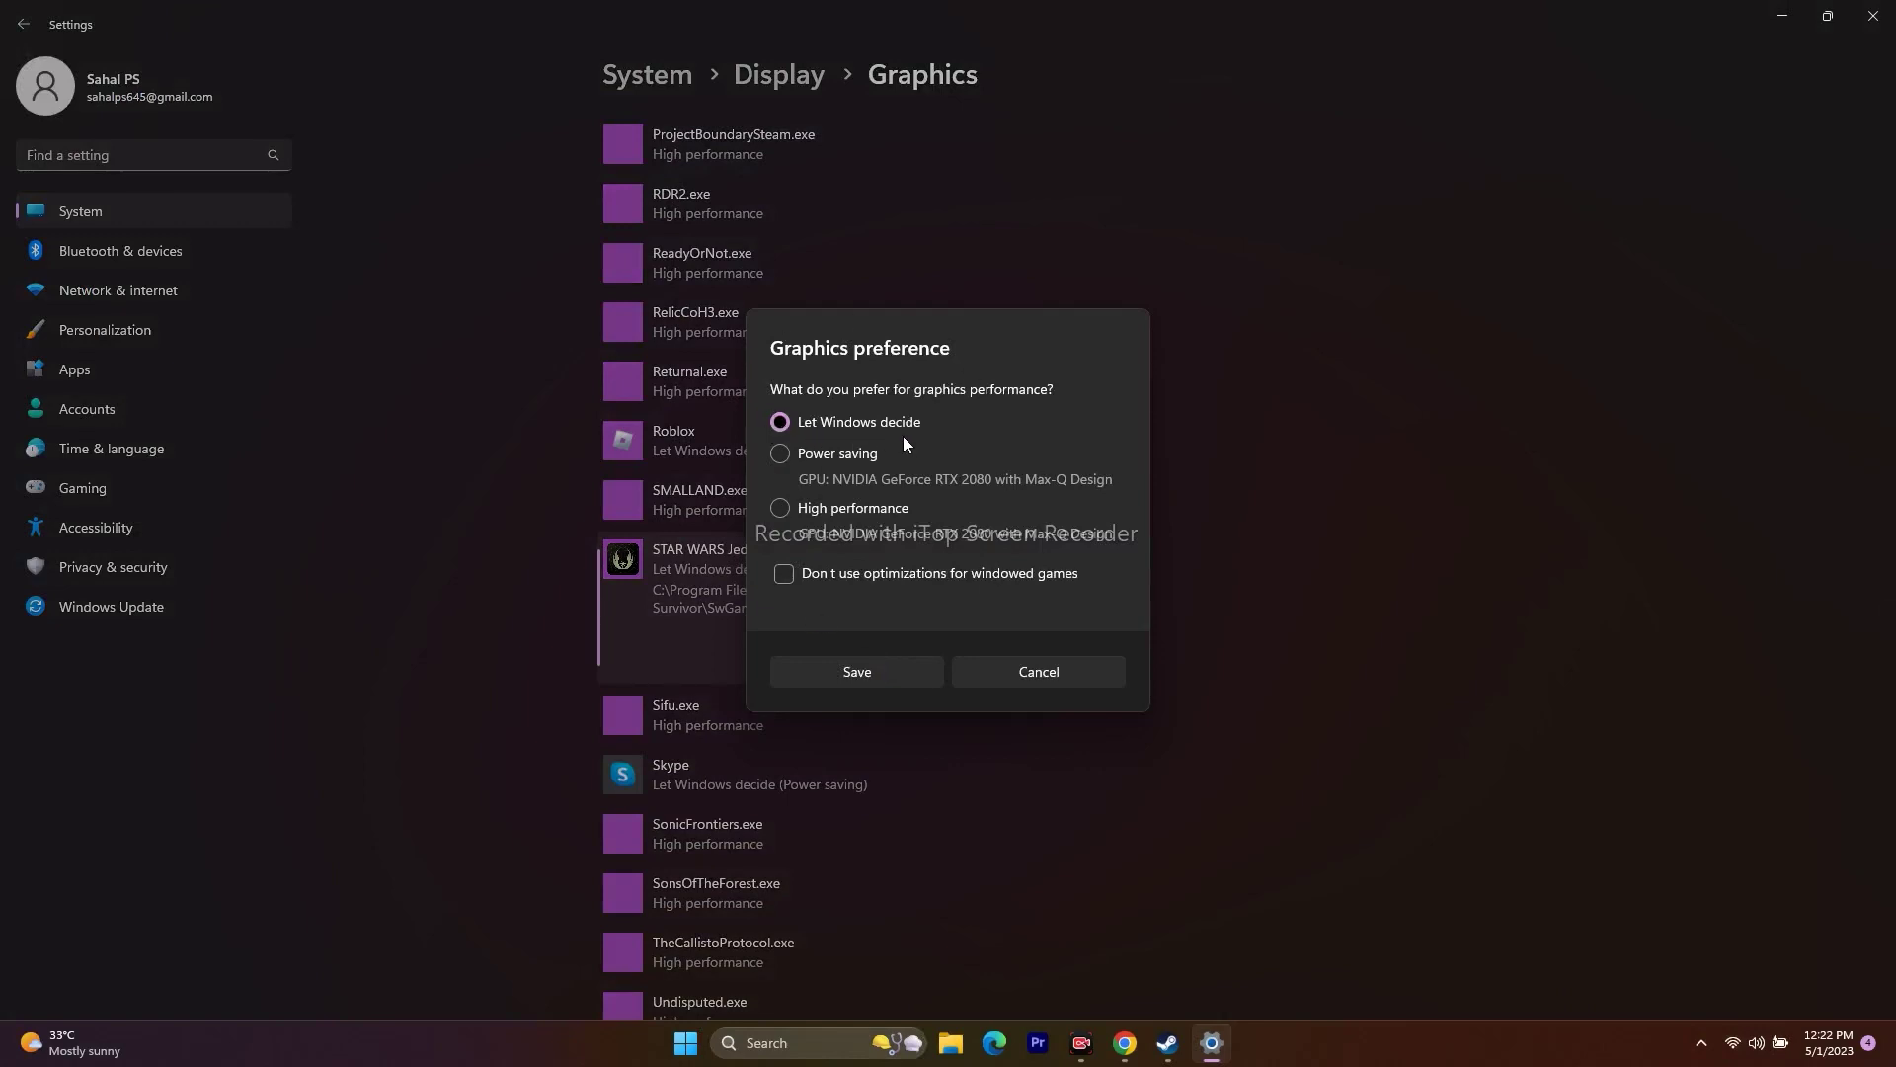
left_click(788, 513)
left_click(889, 675)
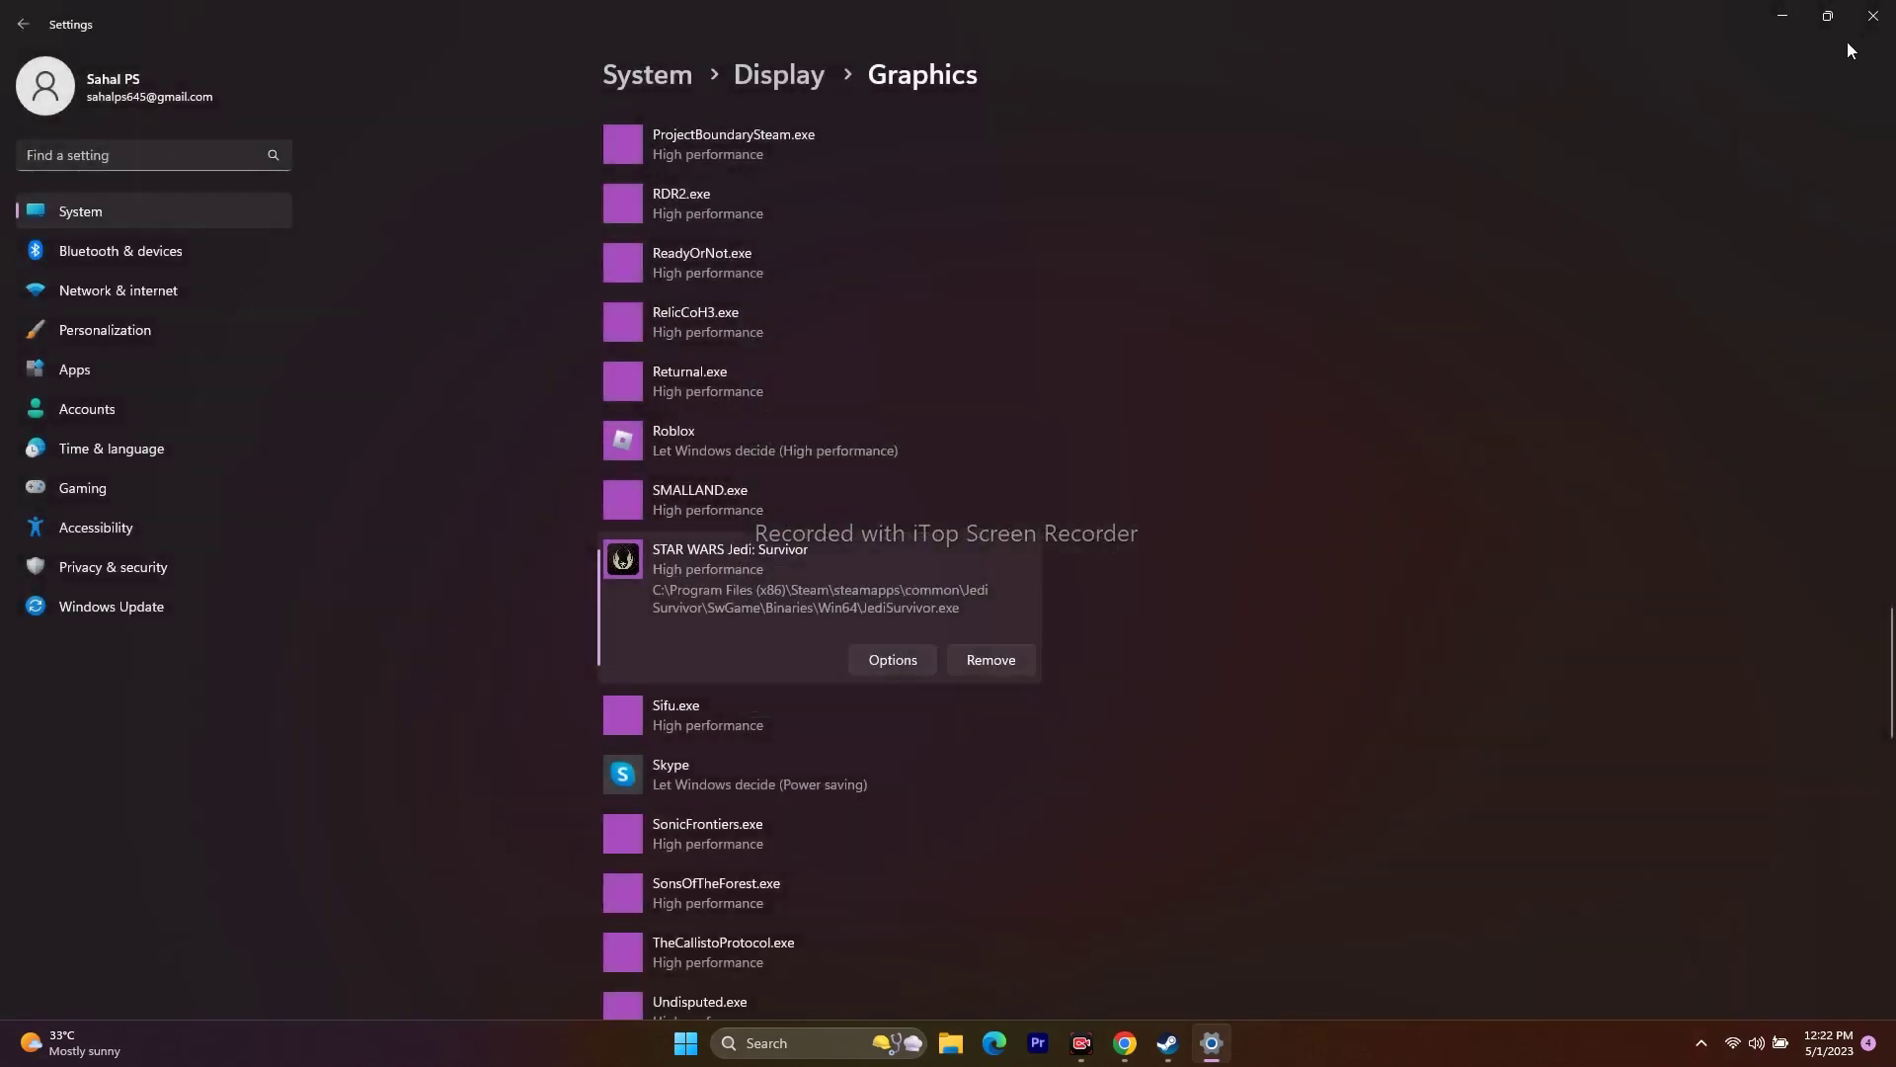
left_click(1873, 16)
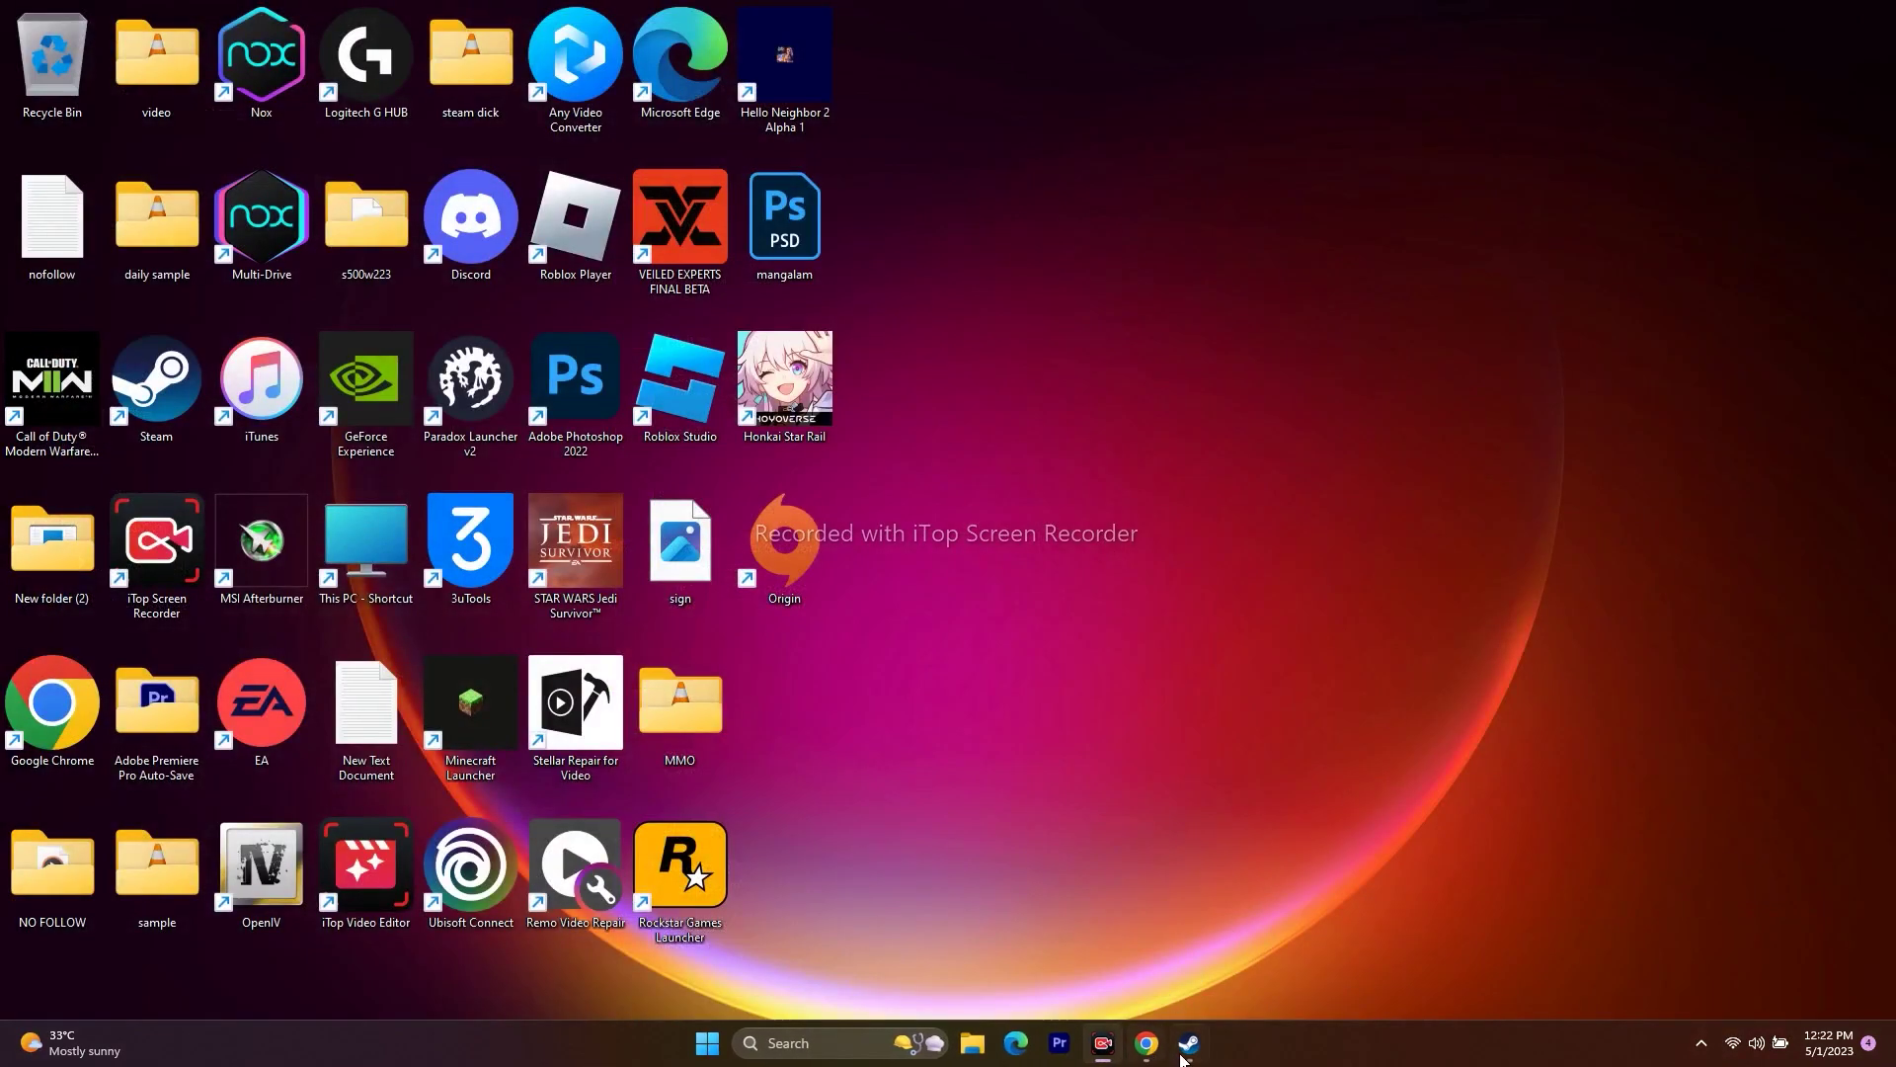
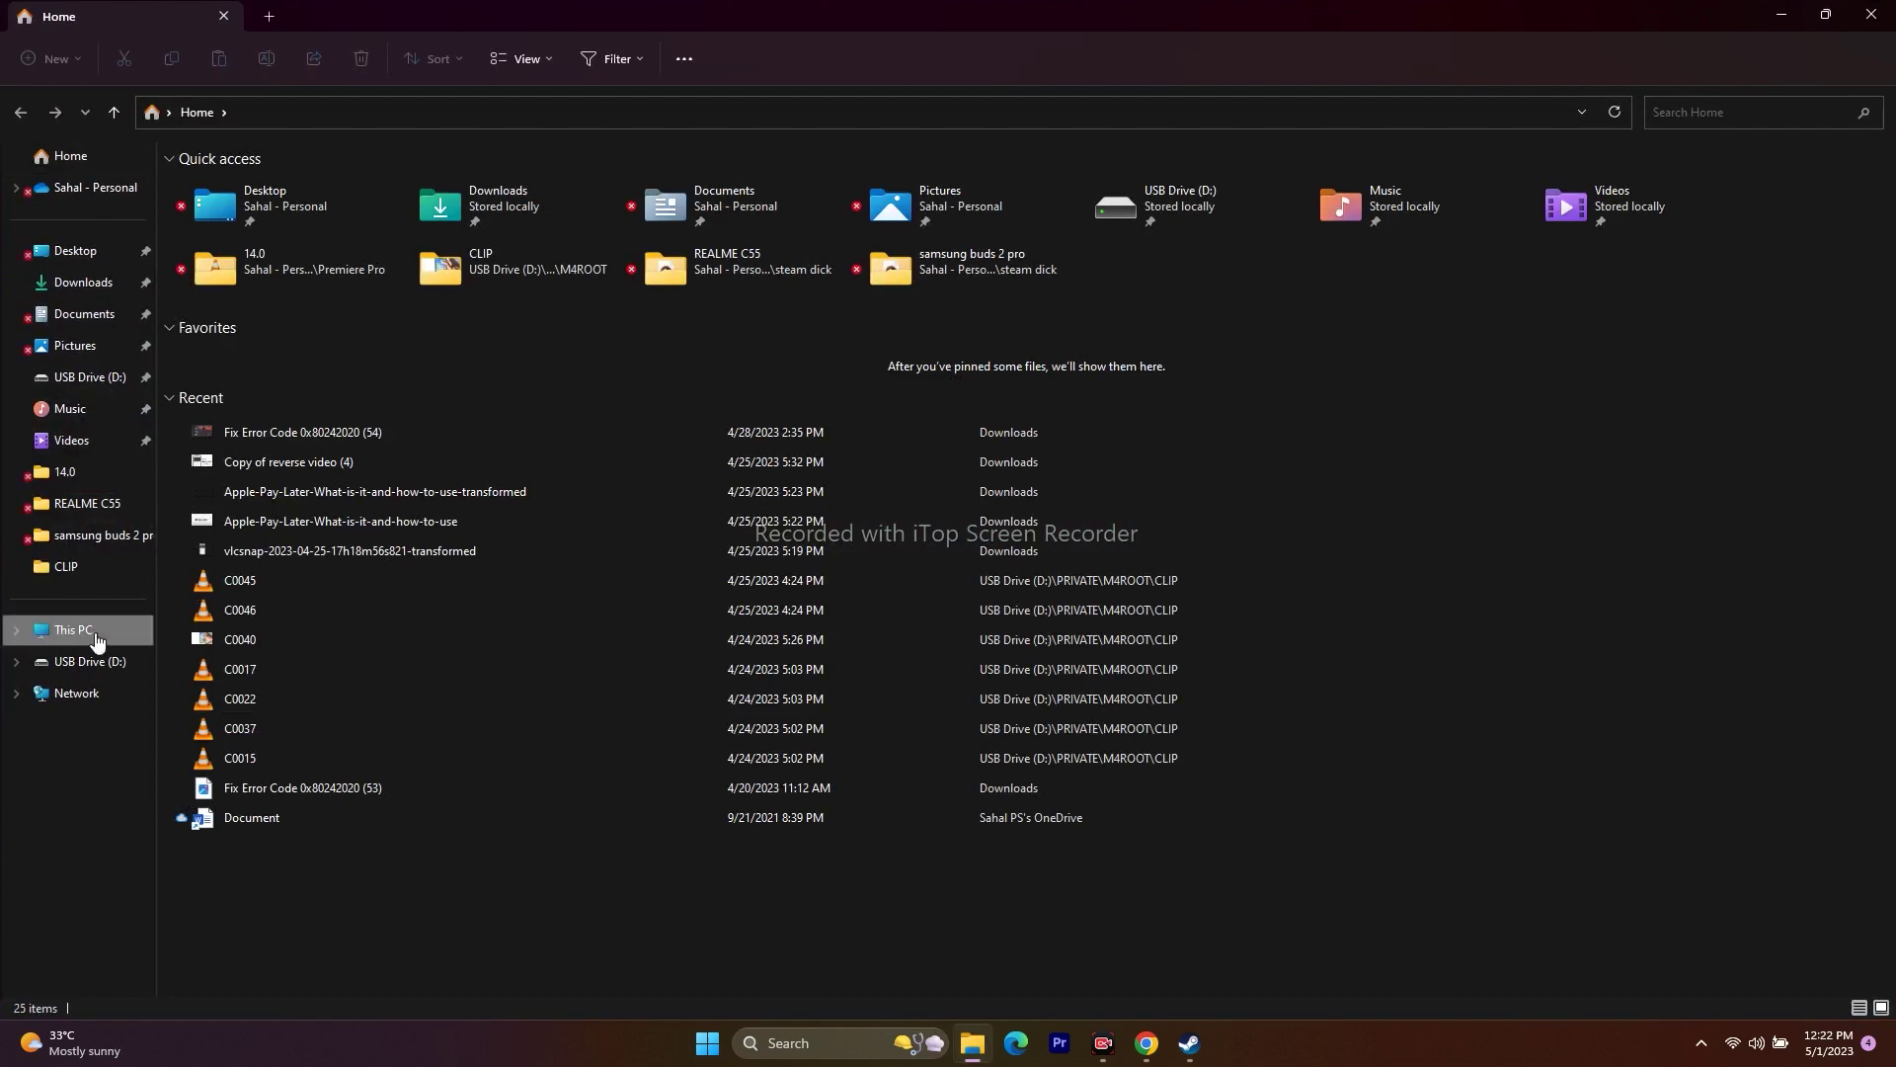
In File Explorer, browse the C: drive to Program Files (x86) > Steam > steamapps > common.
double_click(292, 188)
scroll(289, 692, "down", 1)
double_click(296, 647)
scroll(316, 424, "down", 12)
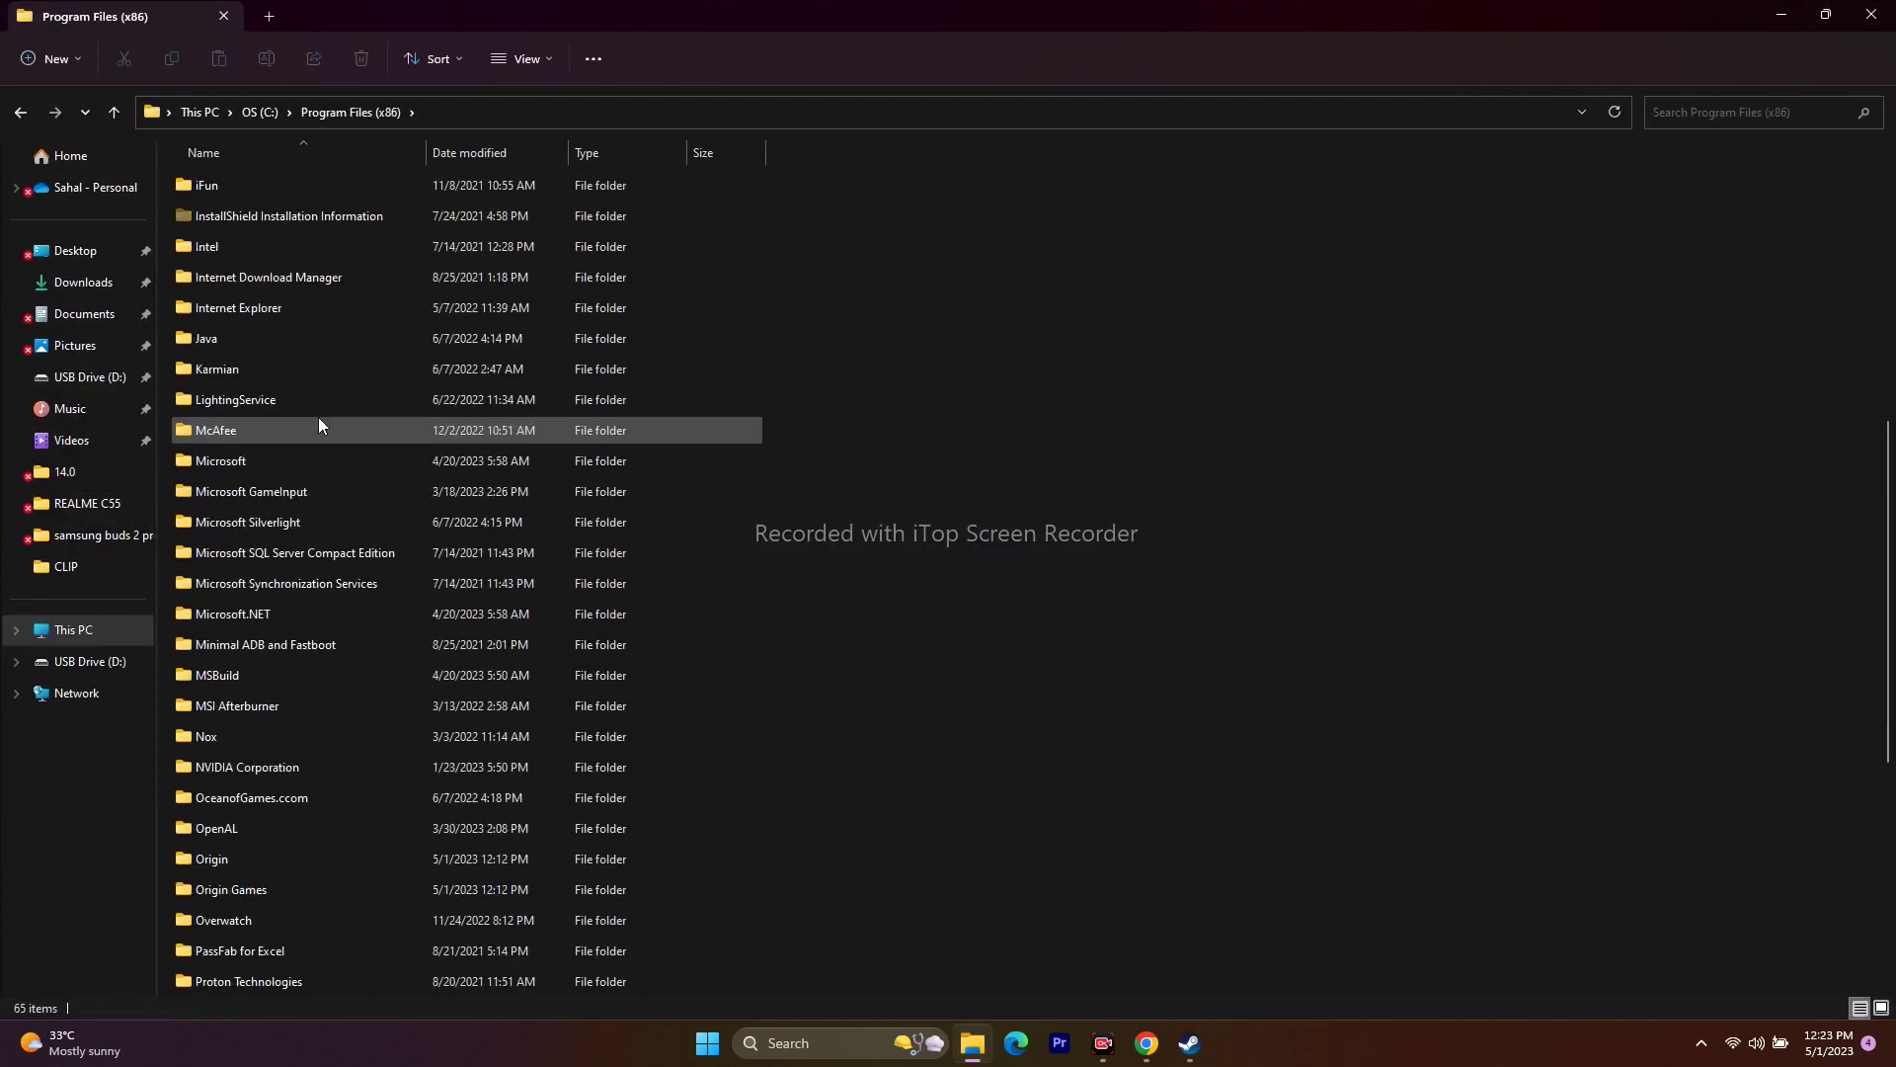
double_click(287, 585)
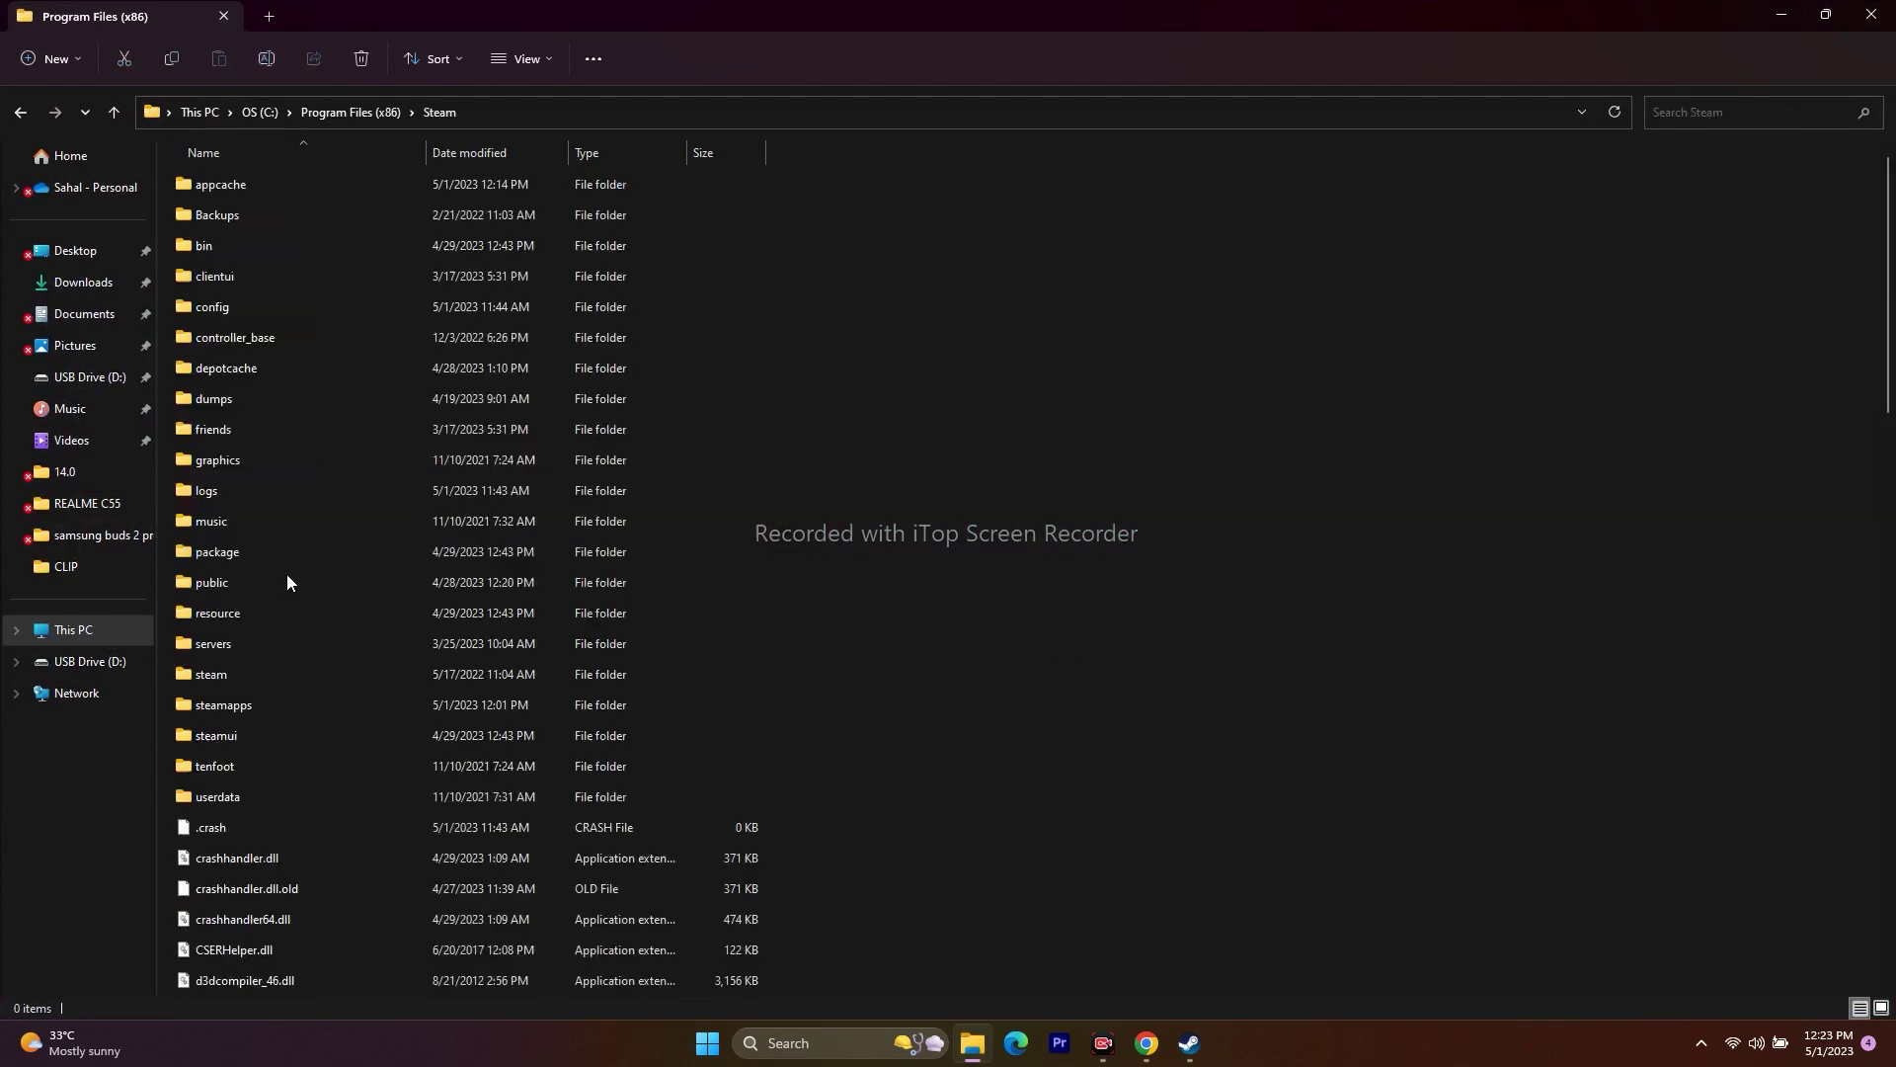
double_click(284, 705)
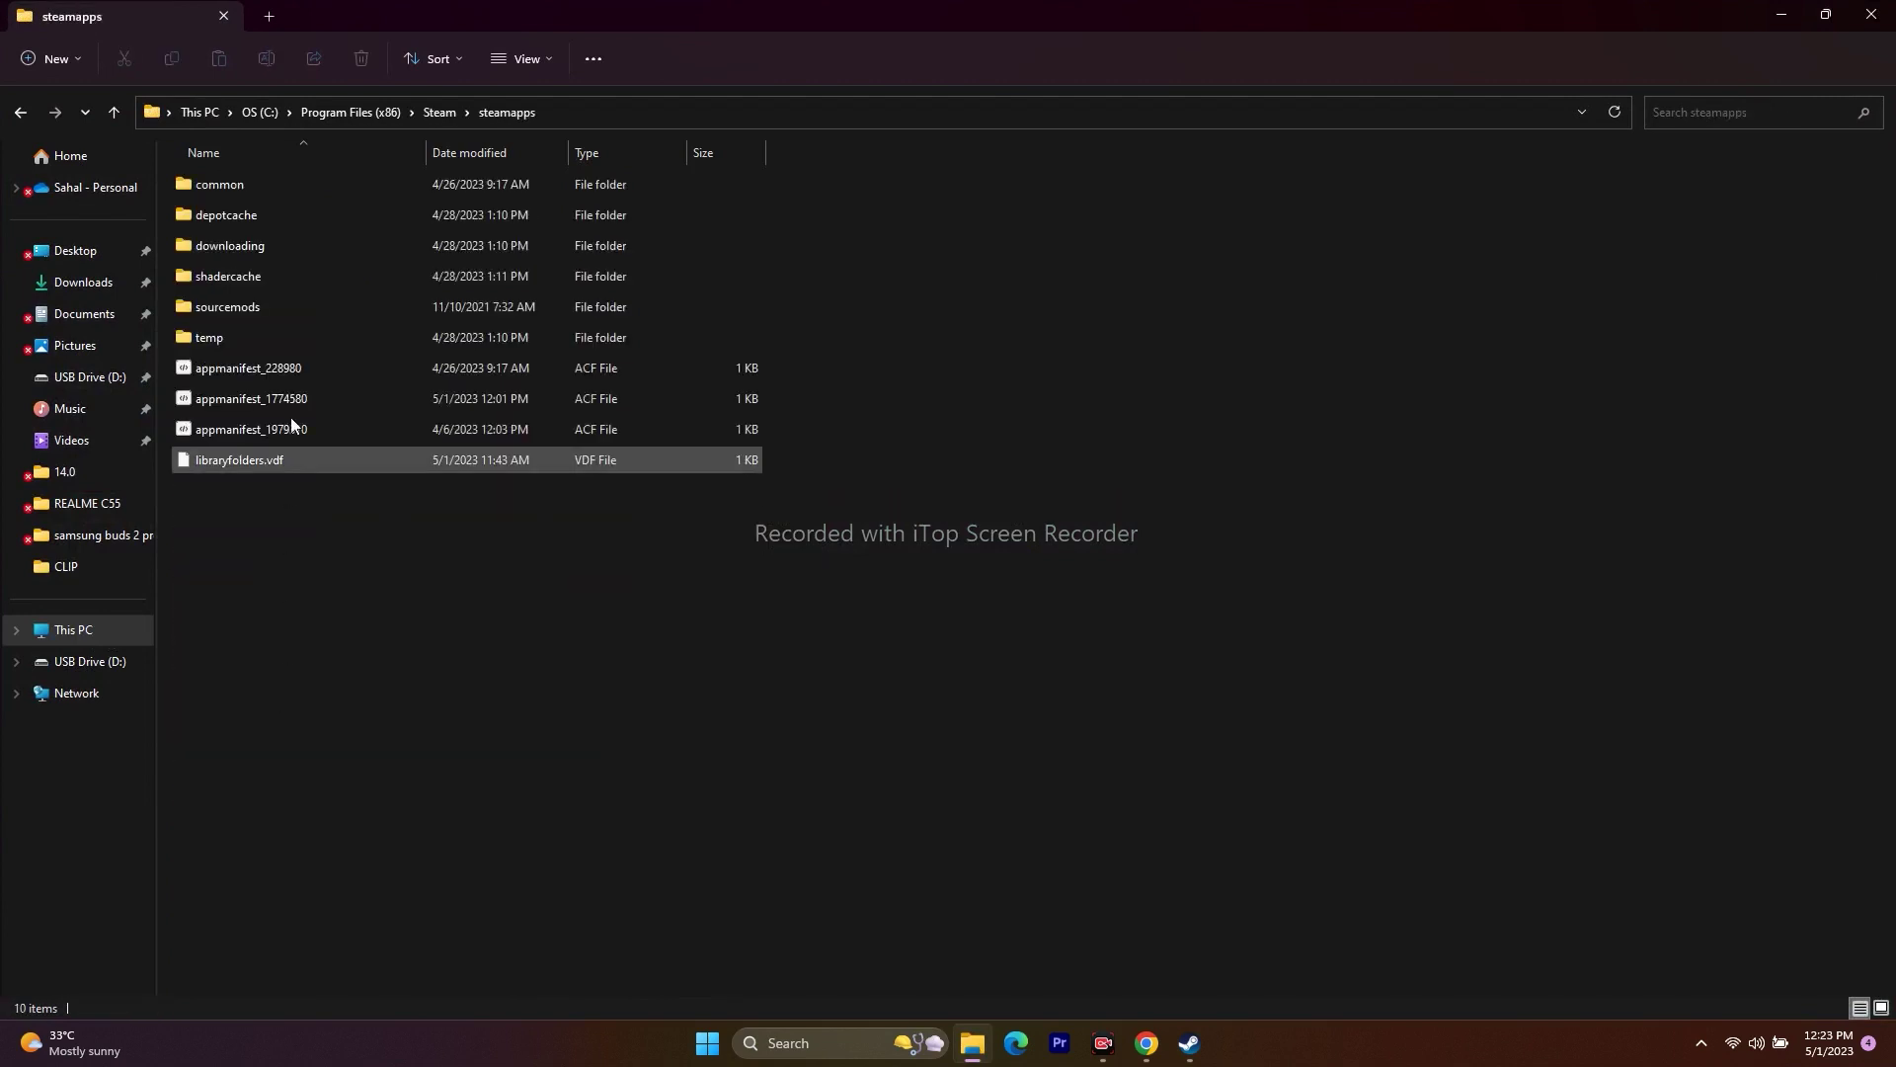
double_click(247, 186)
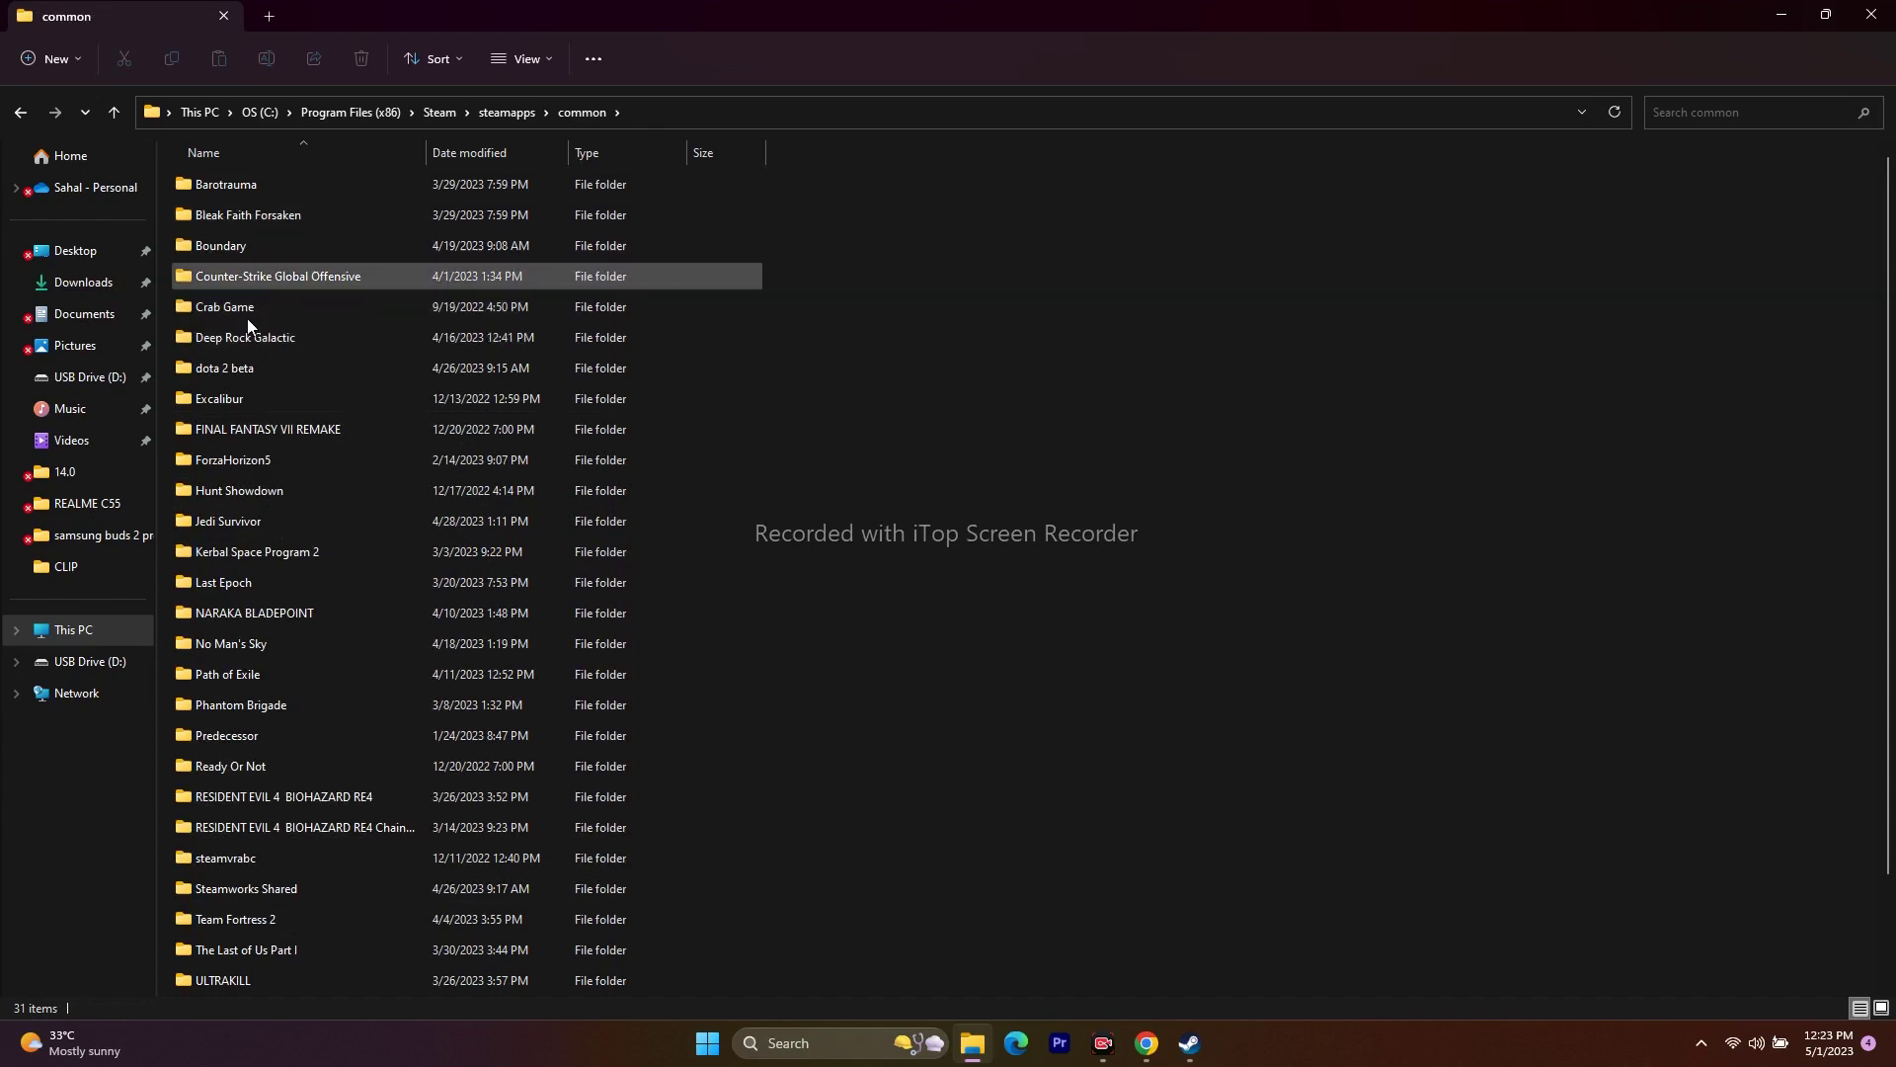
Open the Jedi Survivor folder and go to its SwGame > Binaries > Win64 folder.
scroll(281, 411, "down", 1)
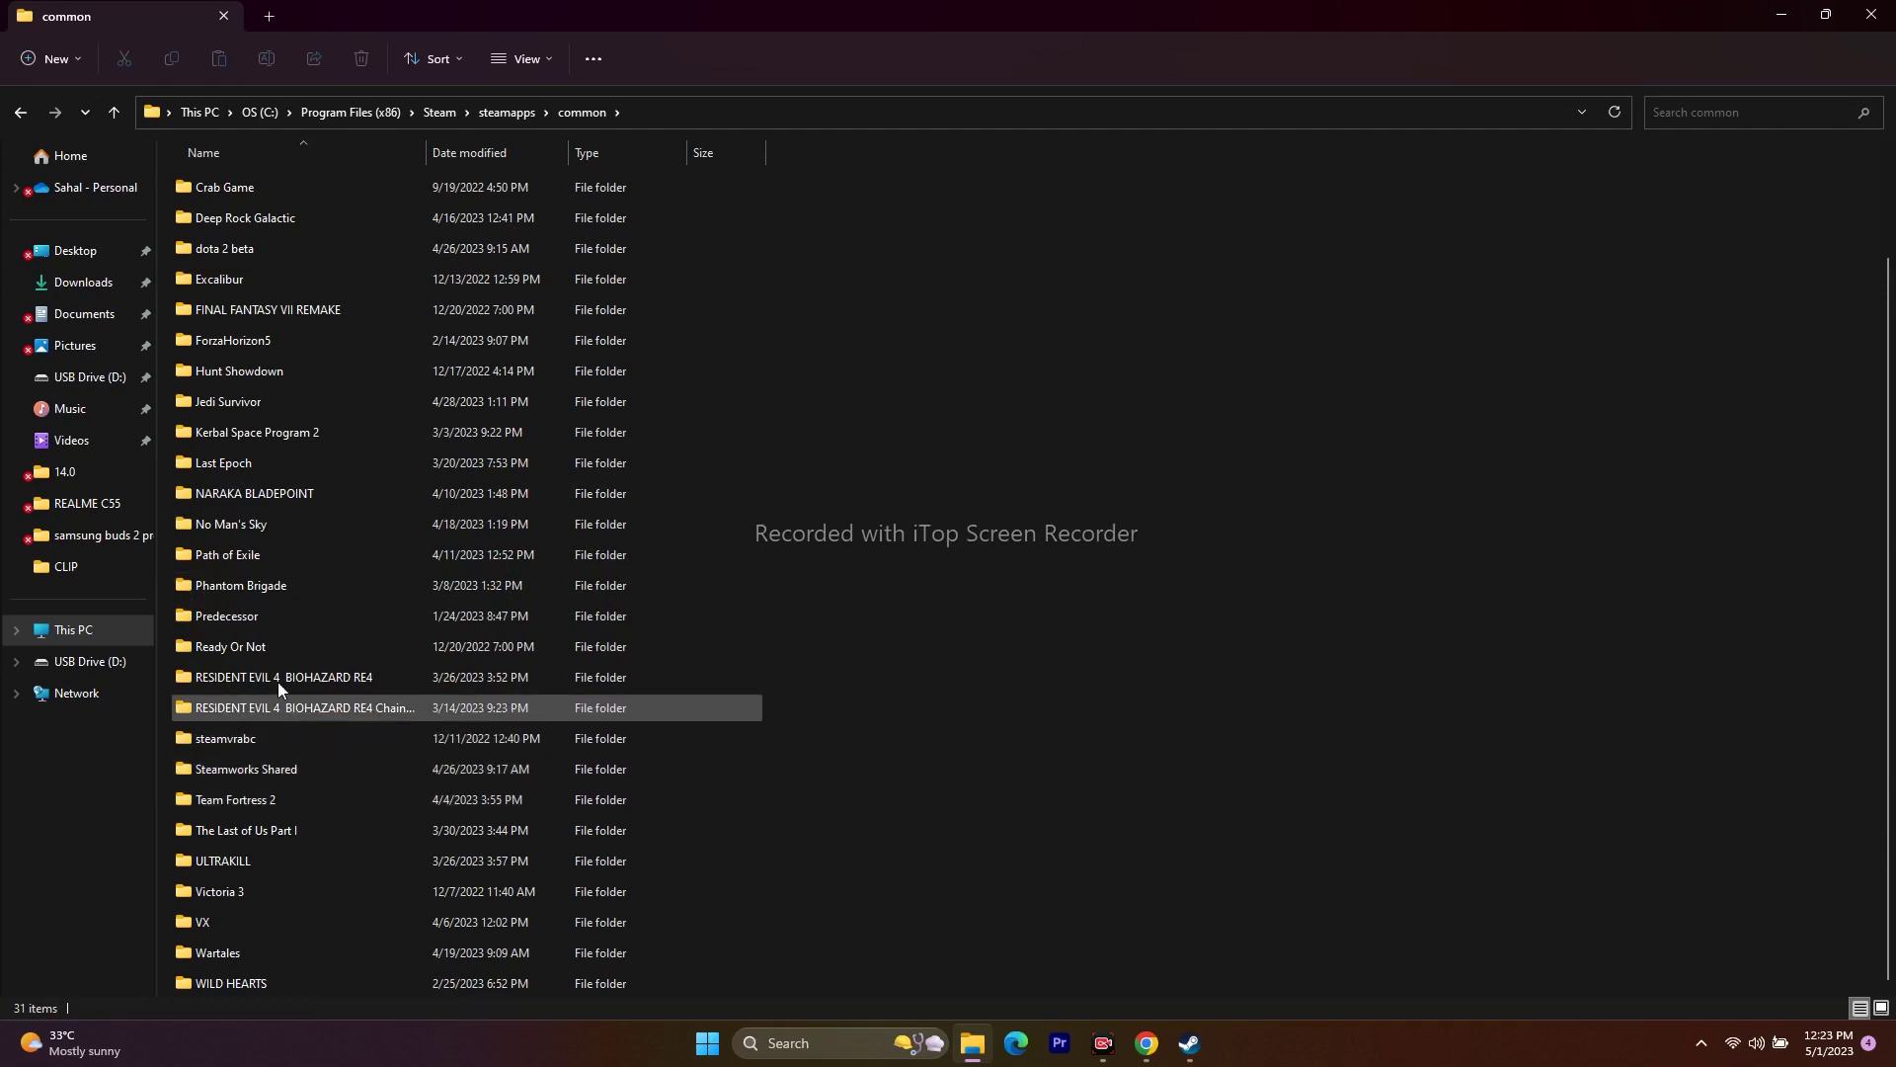
double_click(255, 405)
double_click(221, 304)
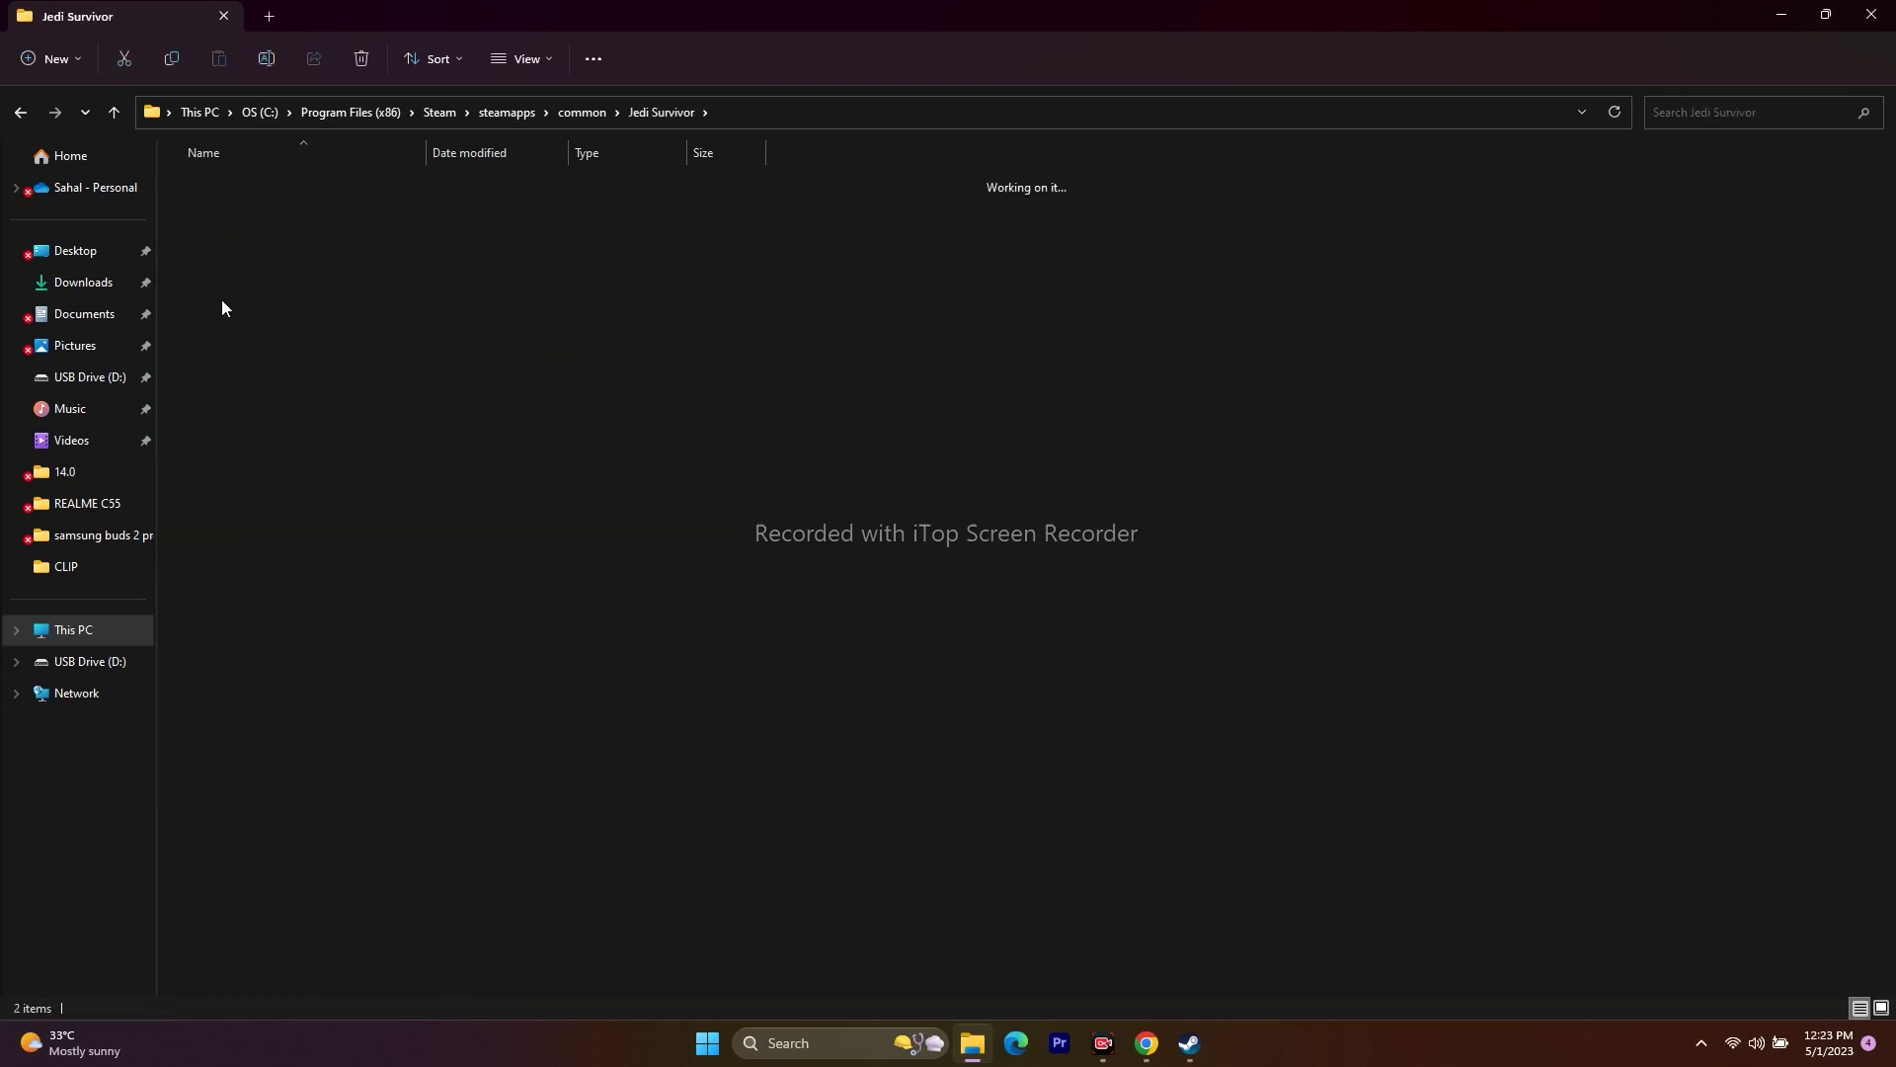
double_click(221, 184)
double_click(221, 184)
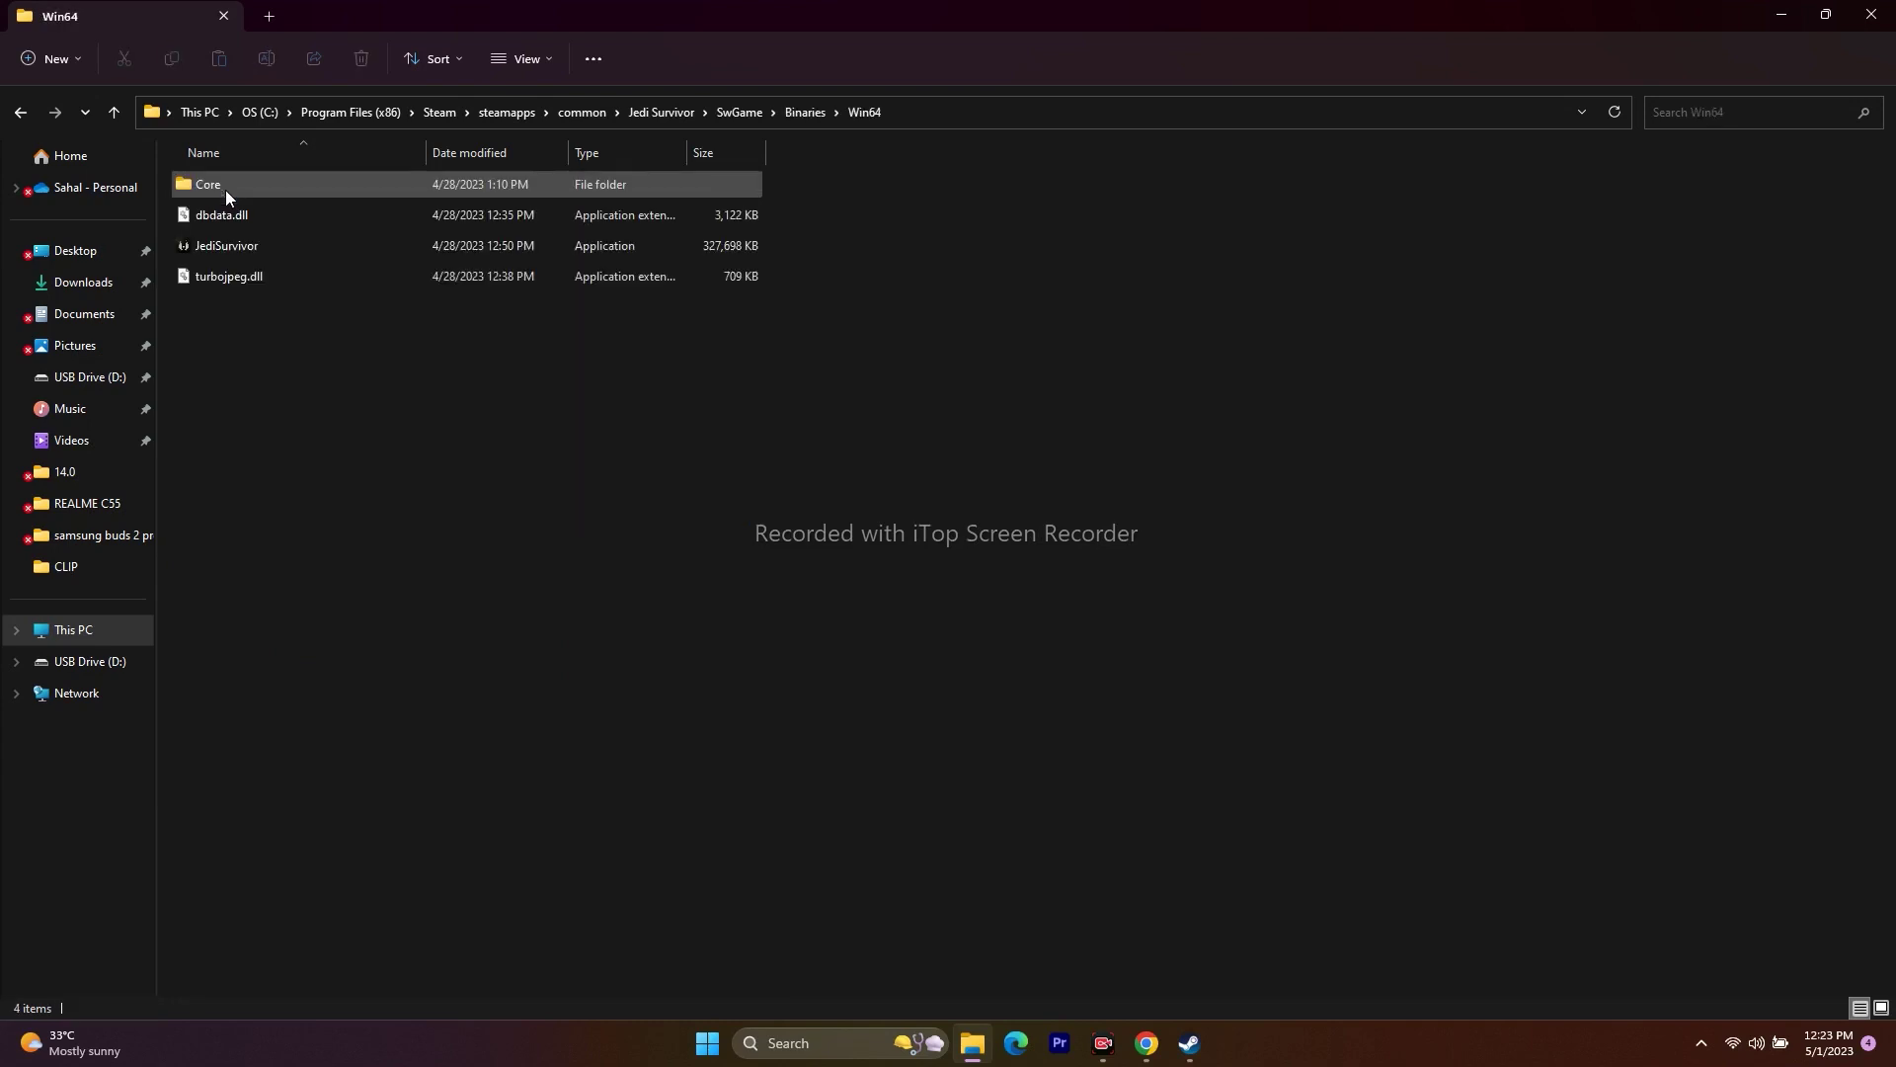
Set the JediSurvivor application's compatibility properties to run the program as an administrator, and apply the change.
left_click(251, 251)
right_click(255, 246)
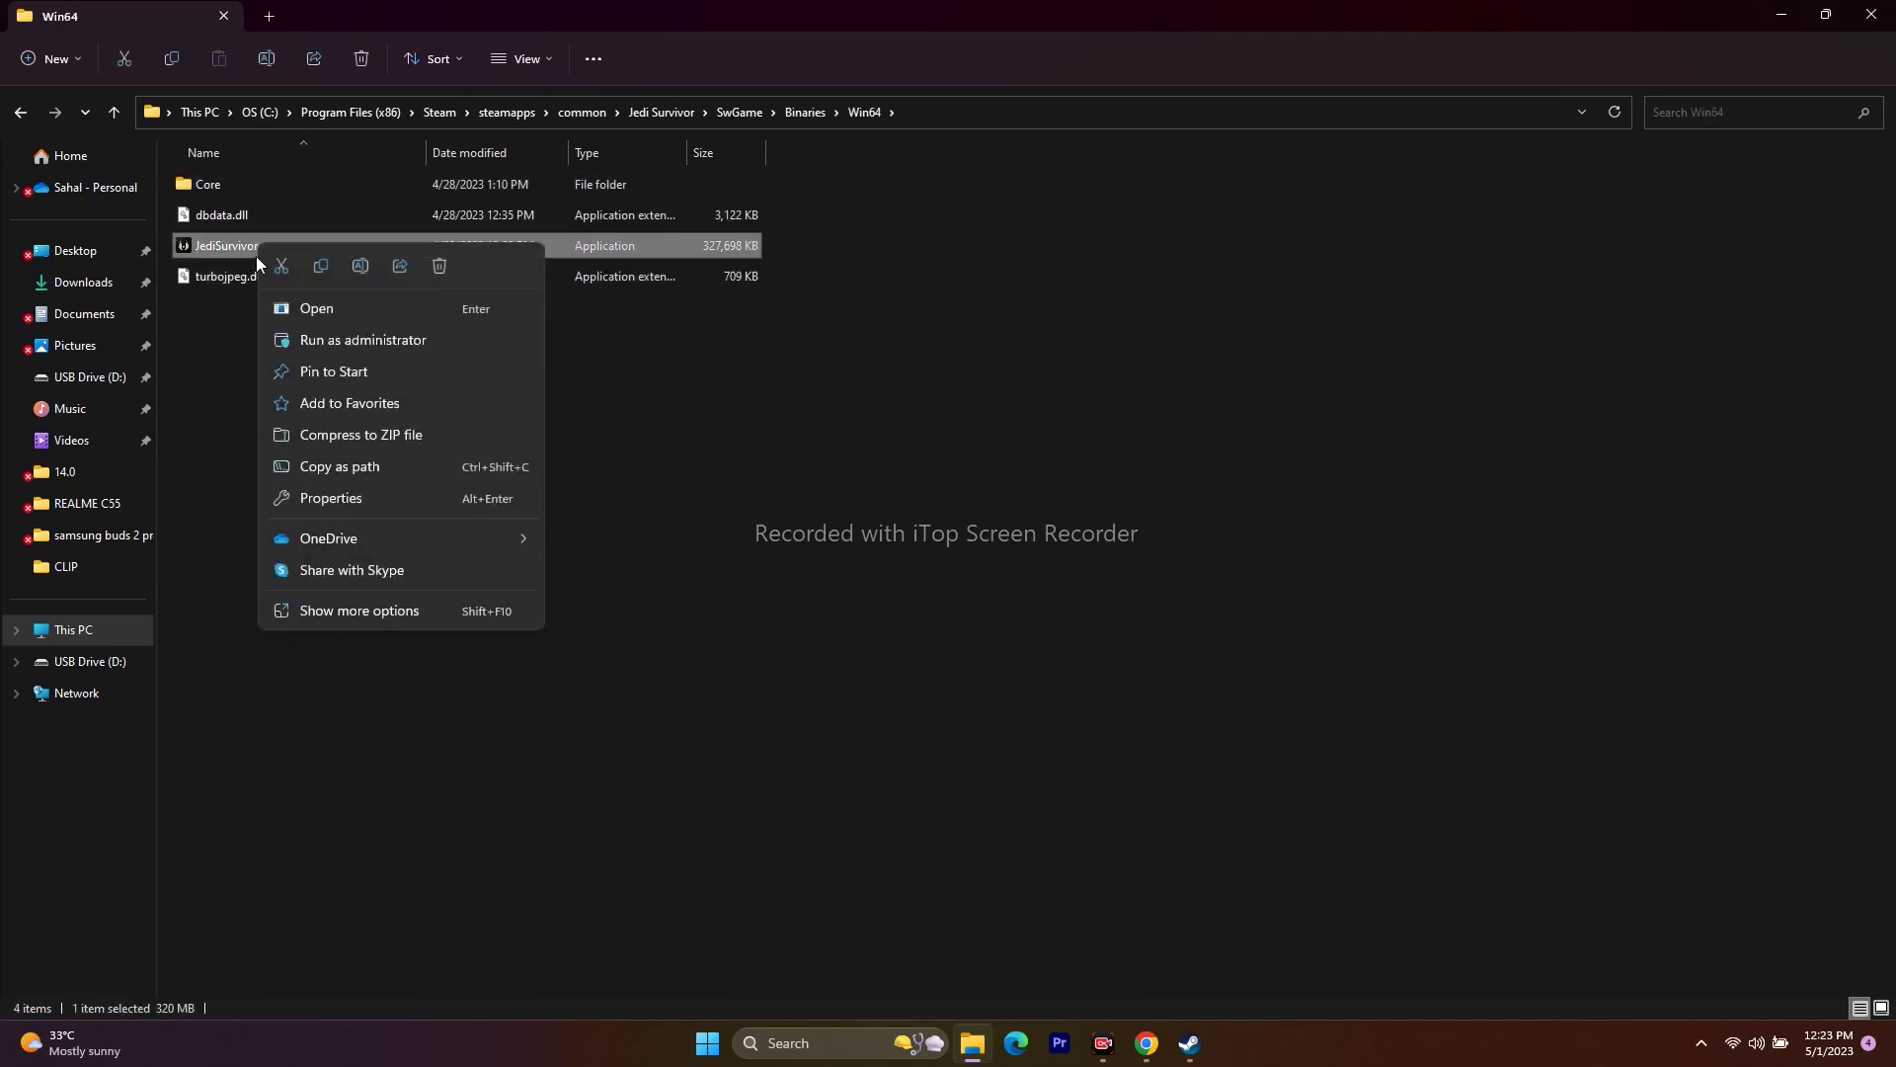
left_click(312, 602)
left_click(358, 582)
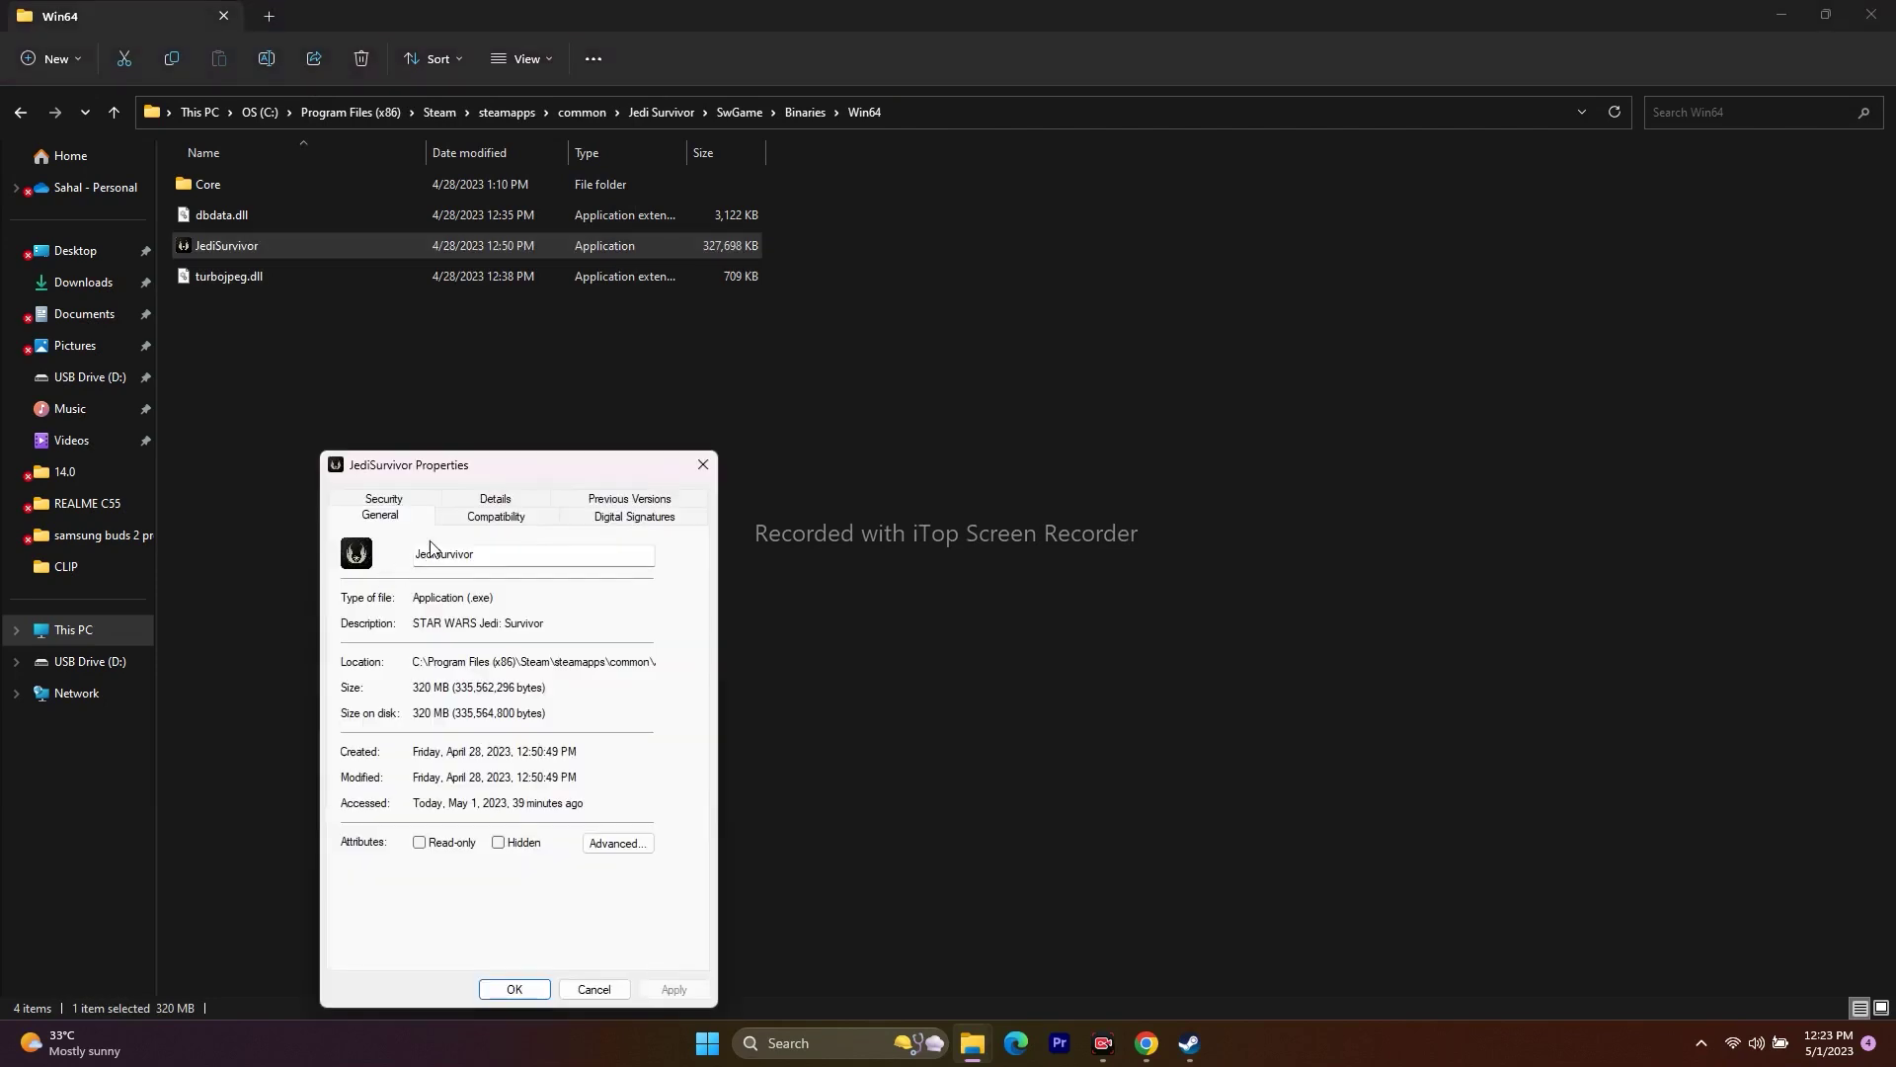
left_click(486, 520)
left_click_drag(569, 467, 1302, 242)
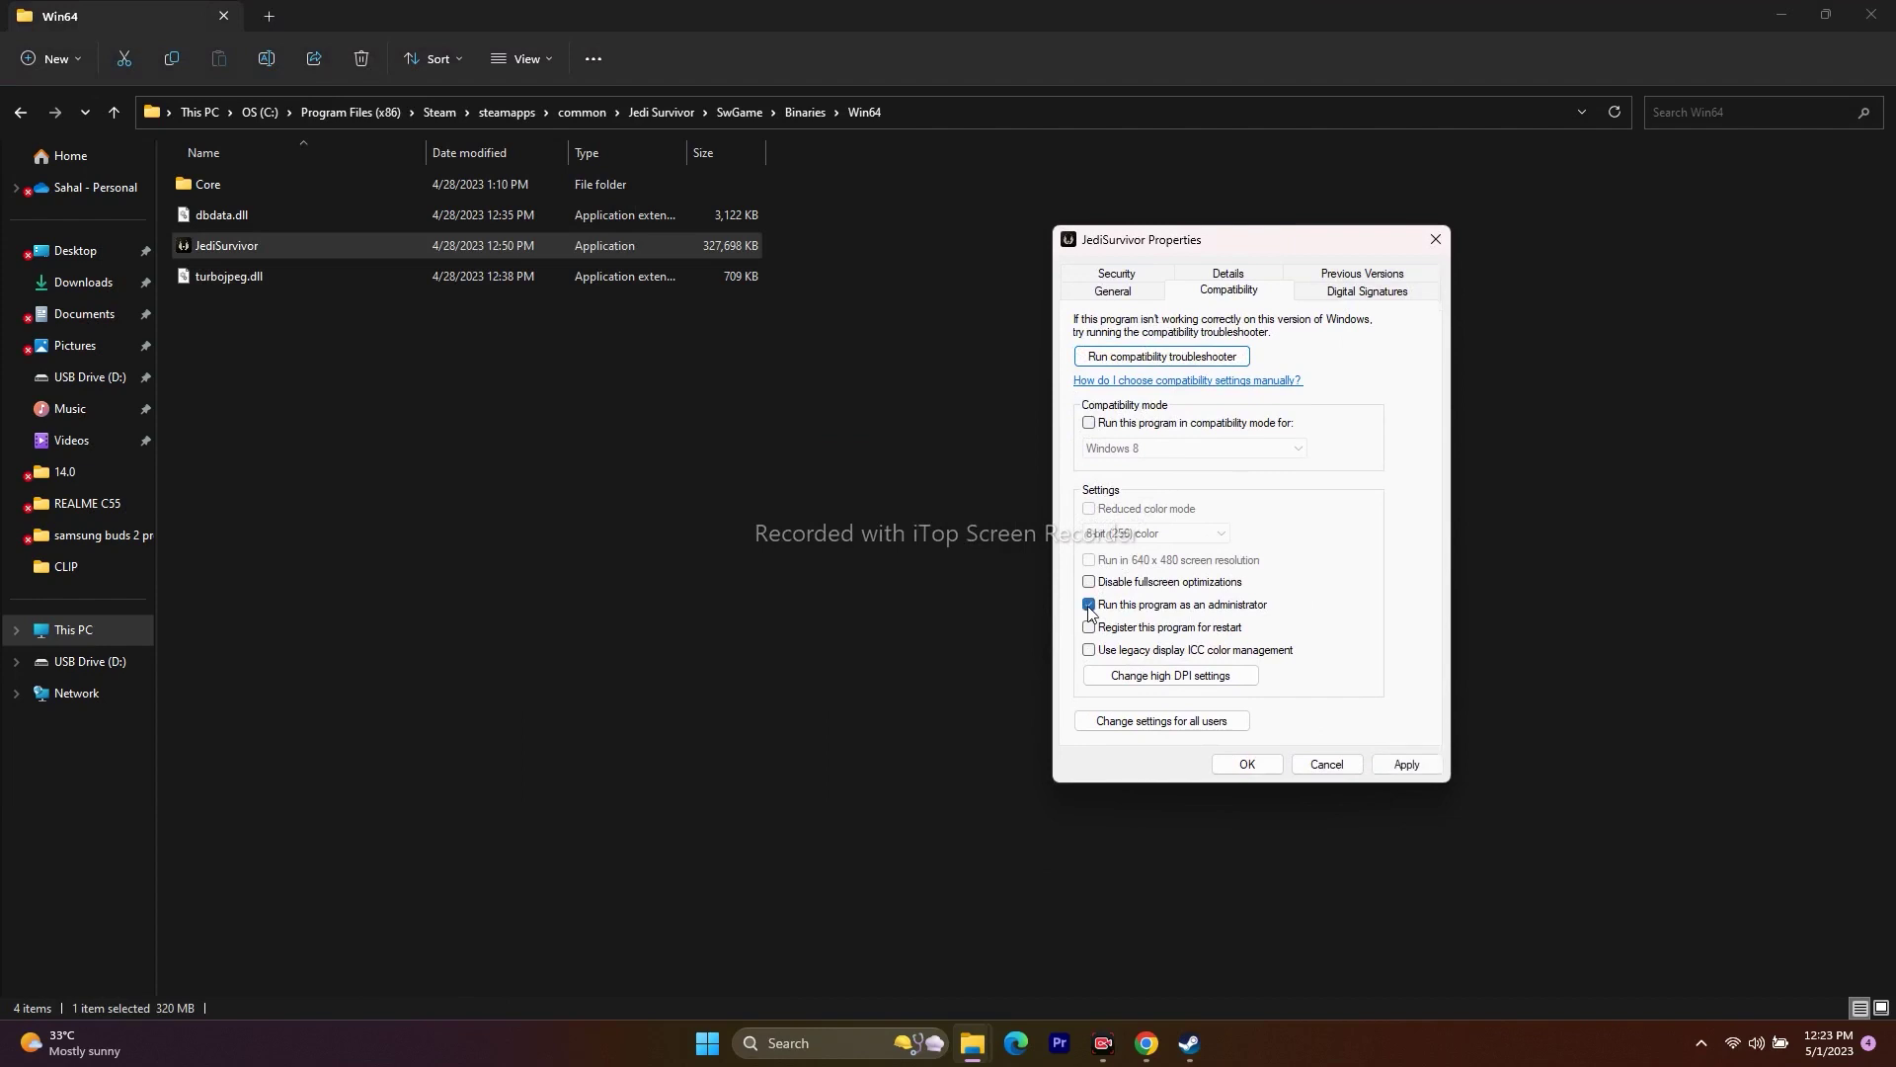
left_click(1407, 766)
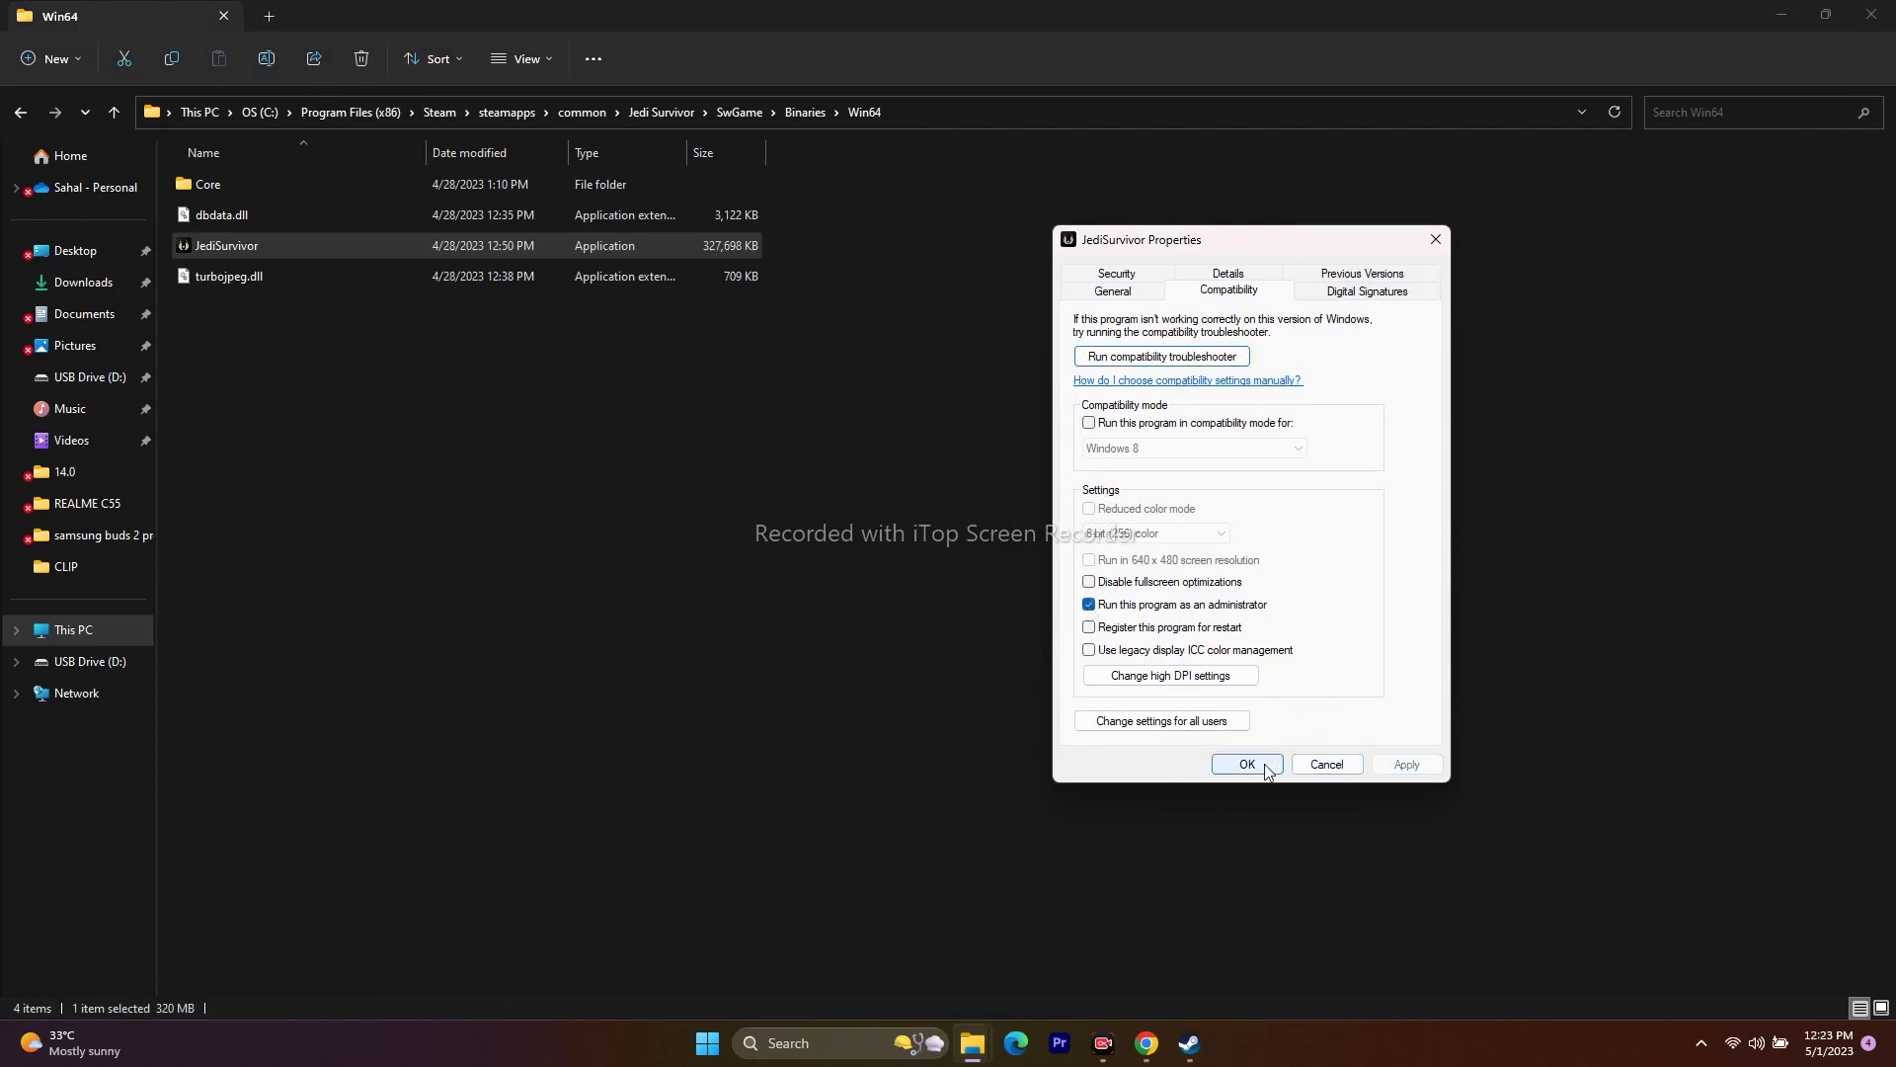
left_click(1248, 766)
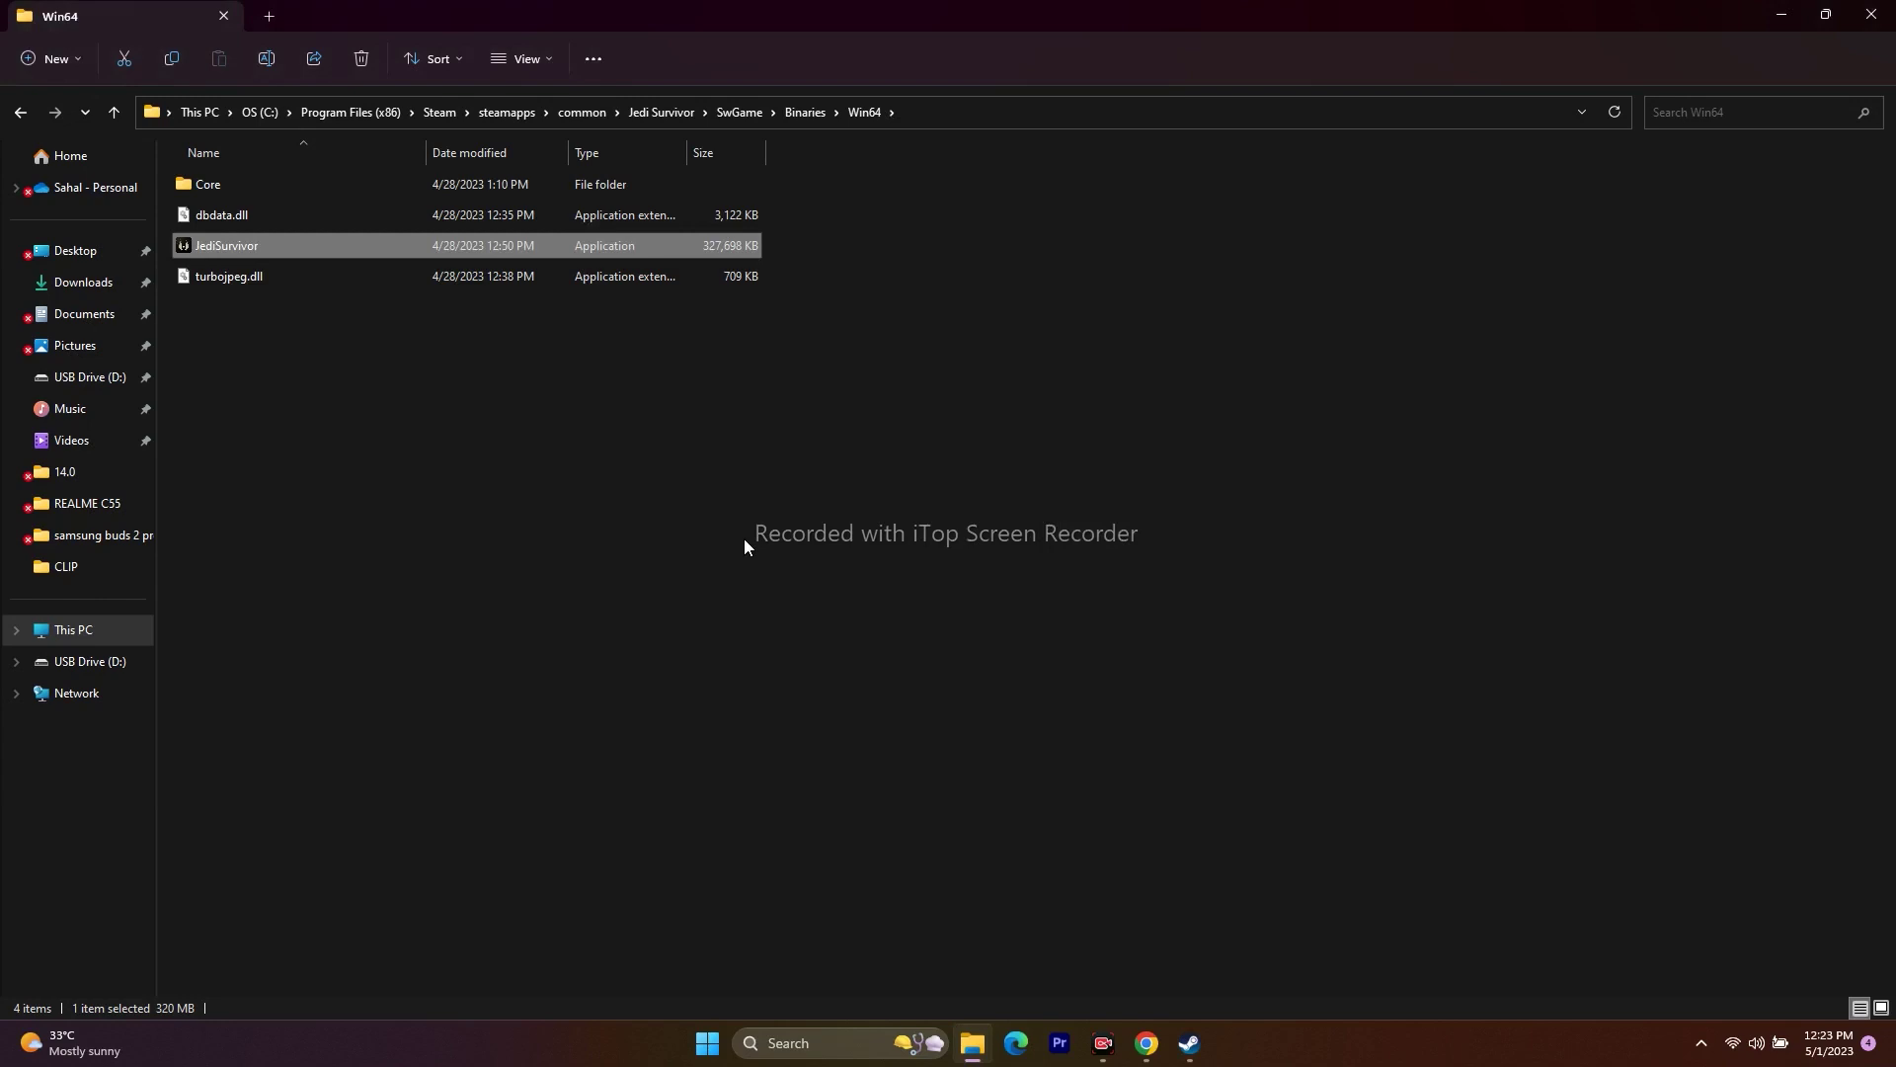
Disable fullscreen optimizations in the JediSurvivor application's compatibility properties, apply it and close File Explorer.
right_click(276, 249)
left_click(339, 613)
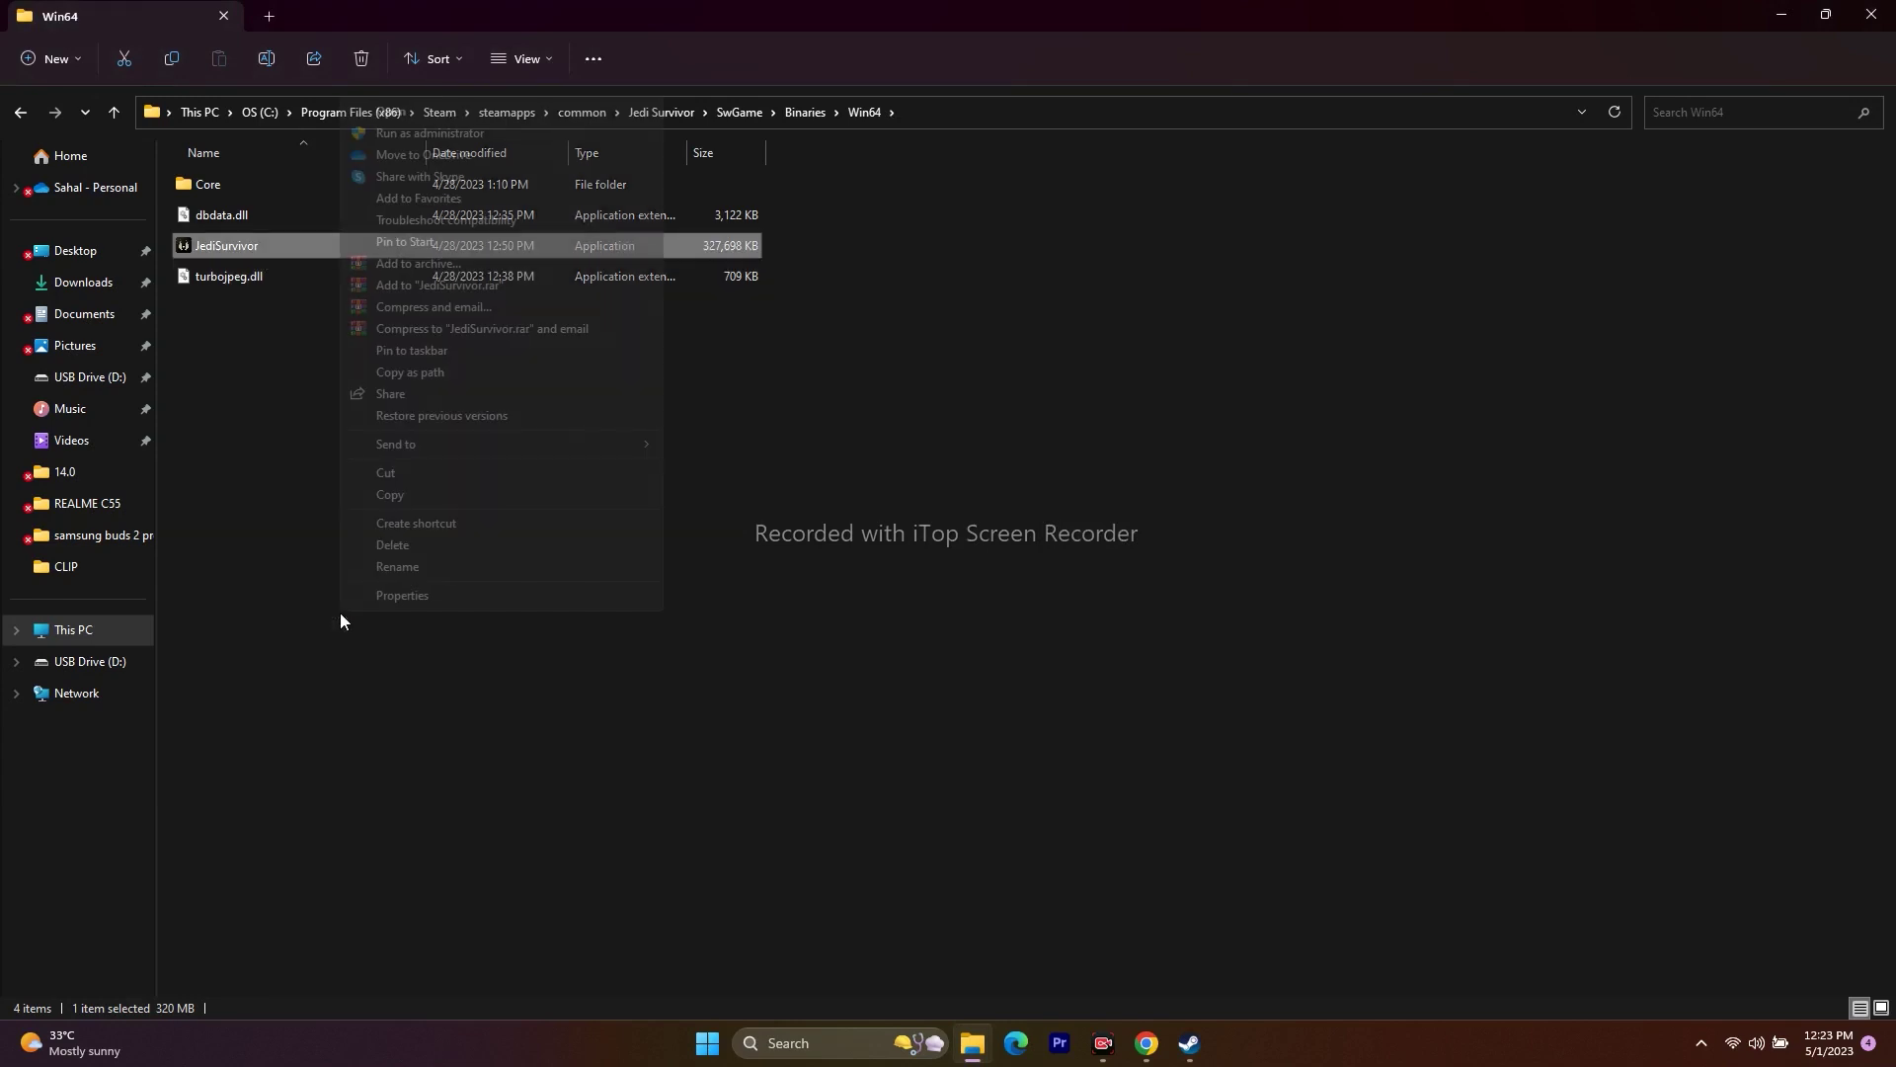
left_click(446, 594)
left_click(519, 516)
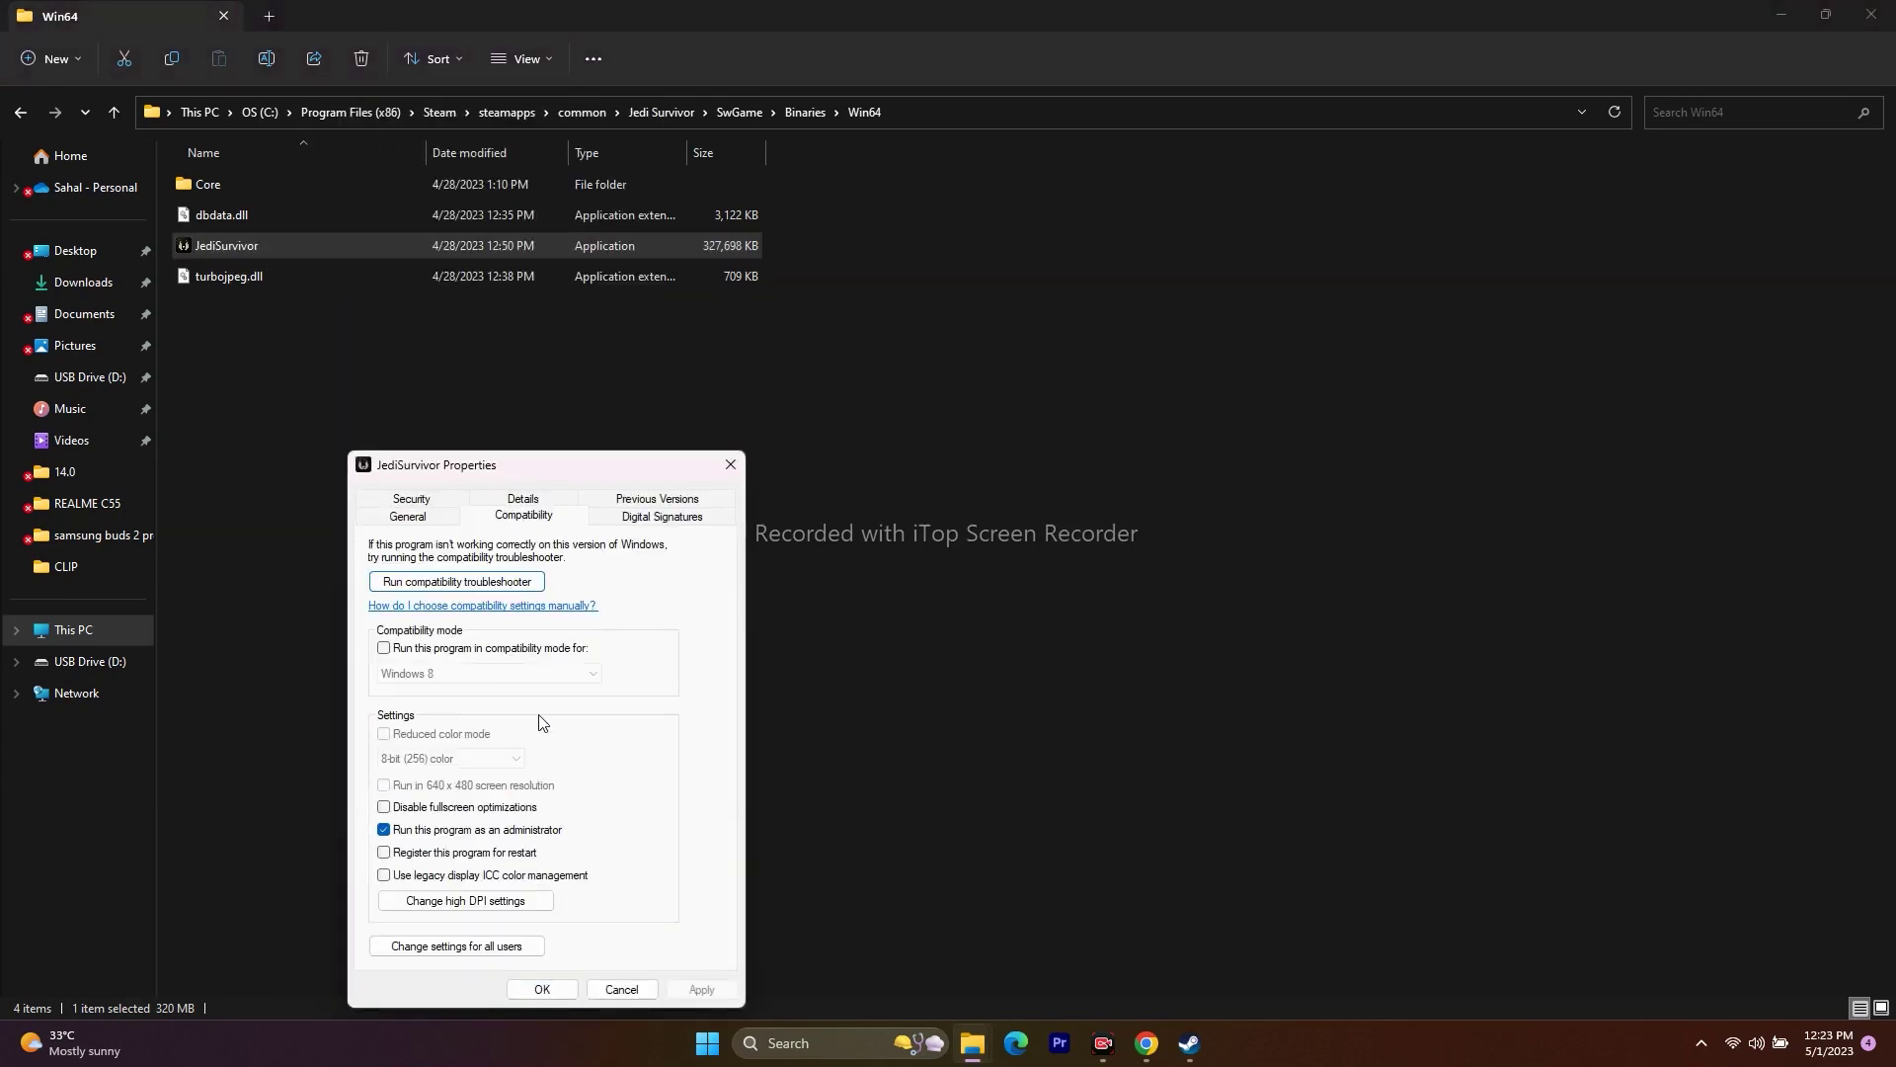
left_click(392, 809)
left_click(699, 989)
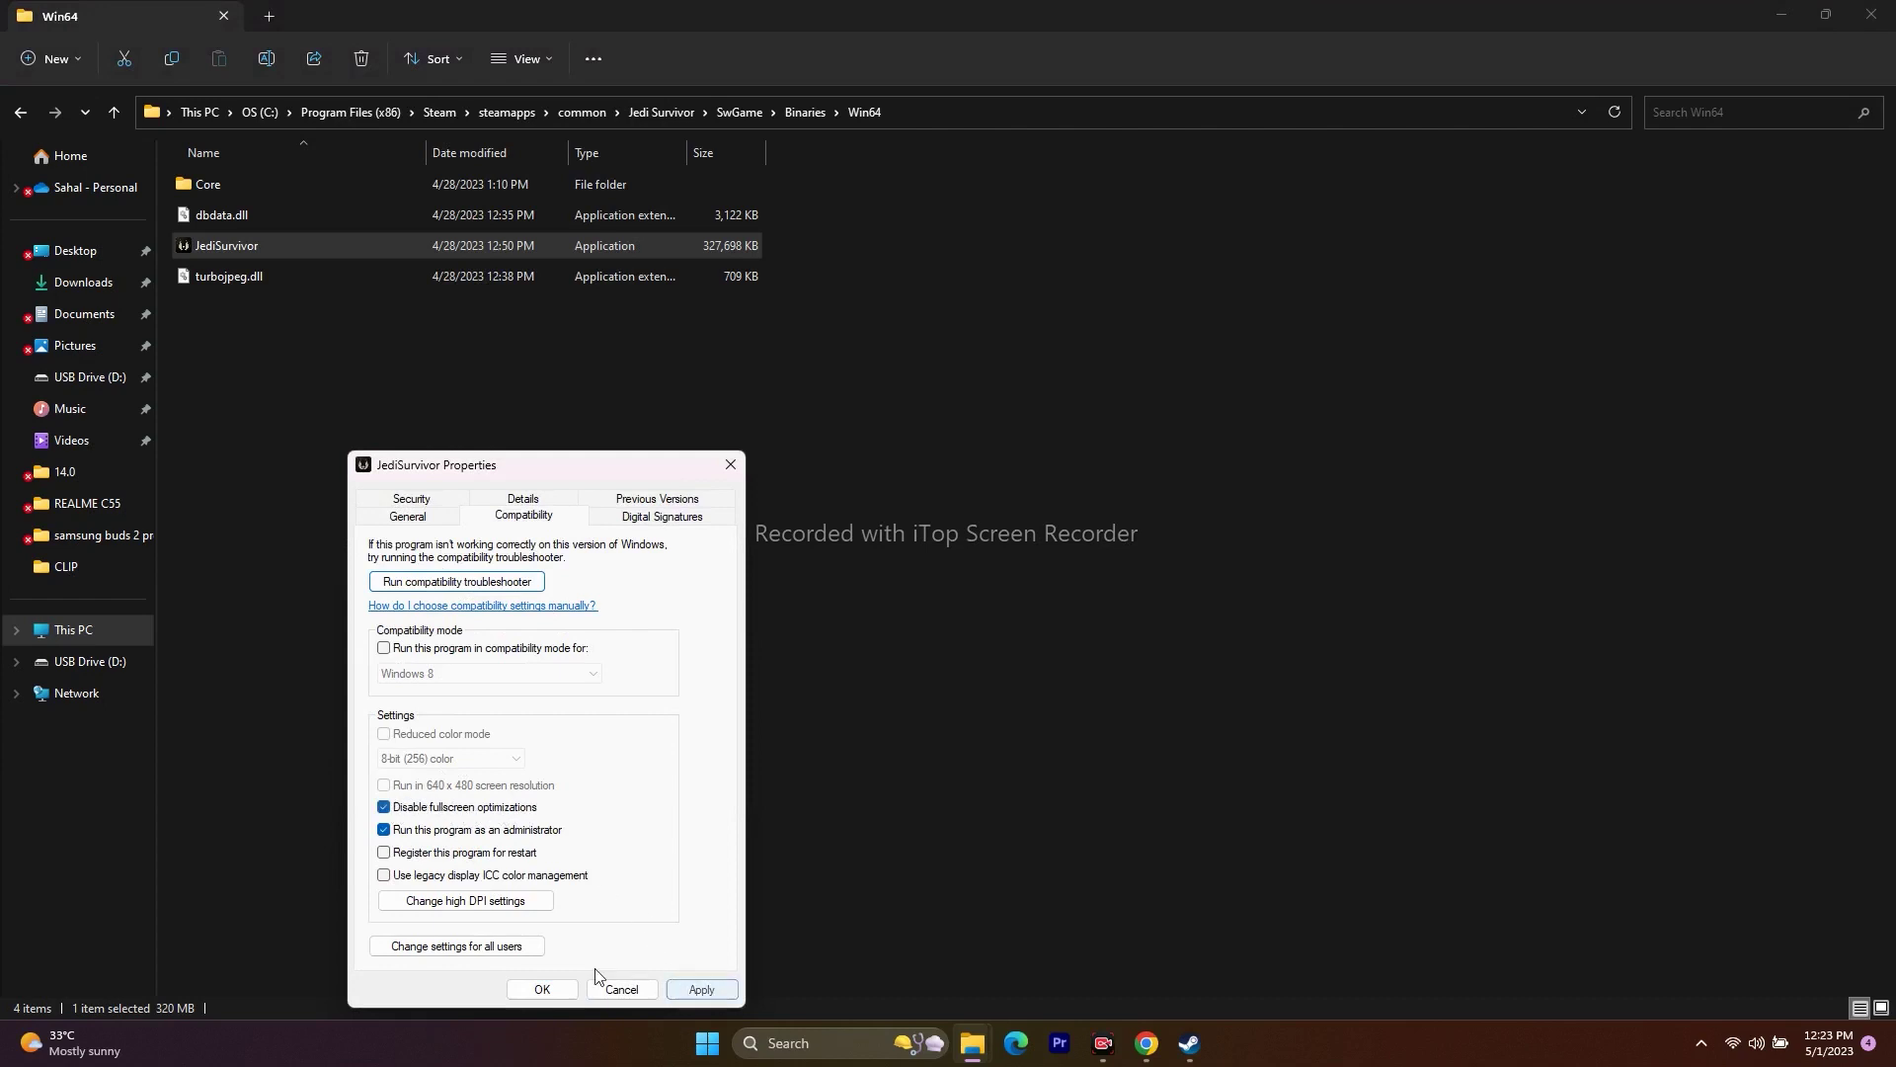
left_click(542, 989)
left_click(1887, 24)
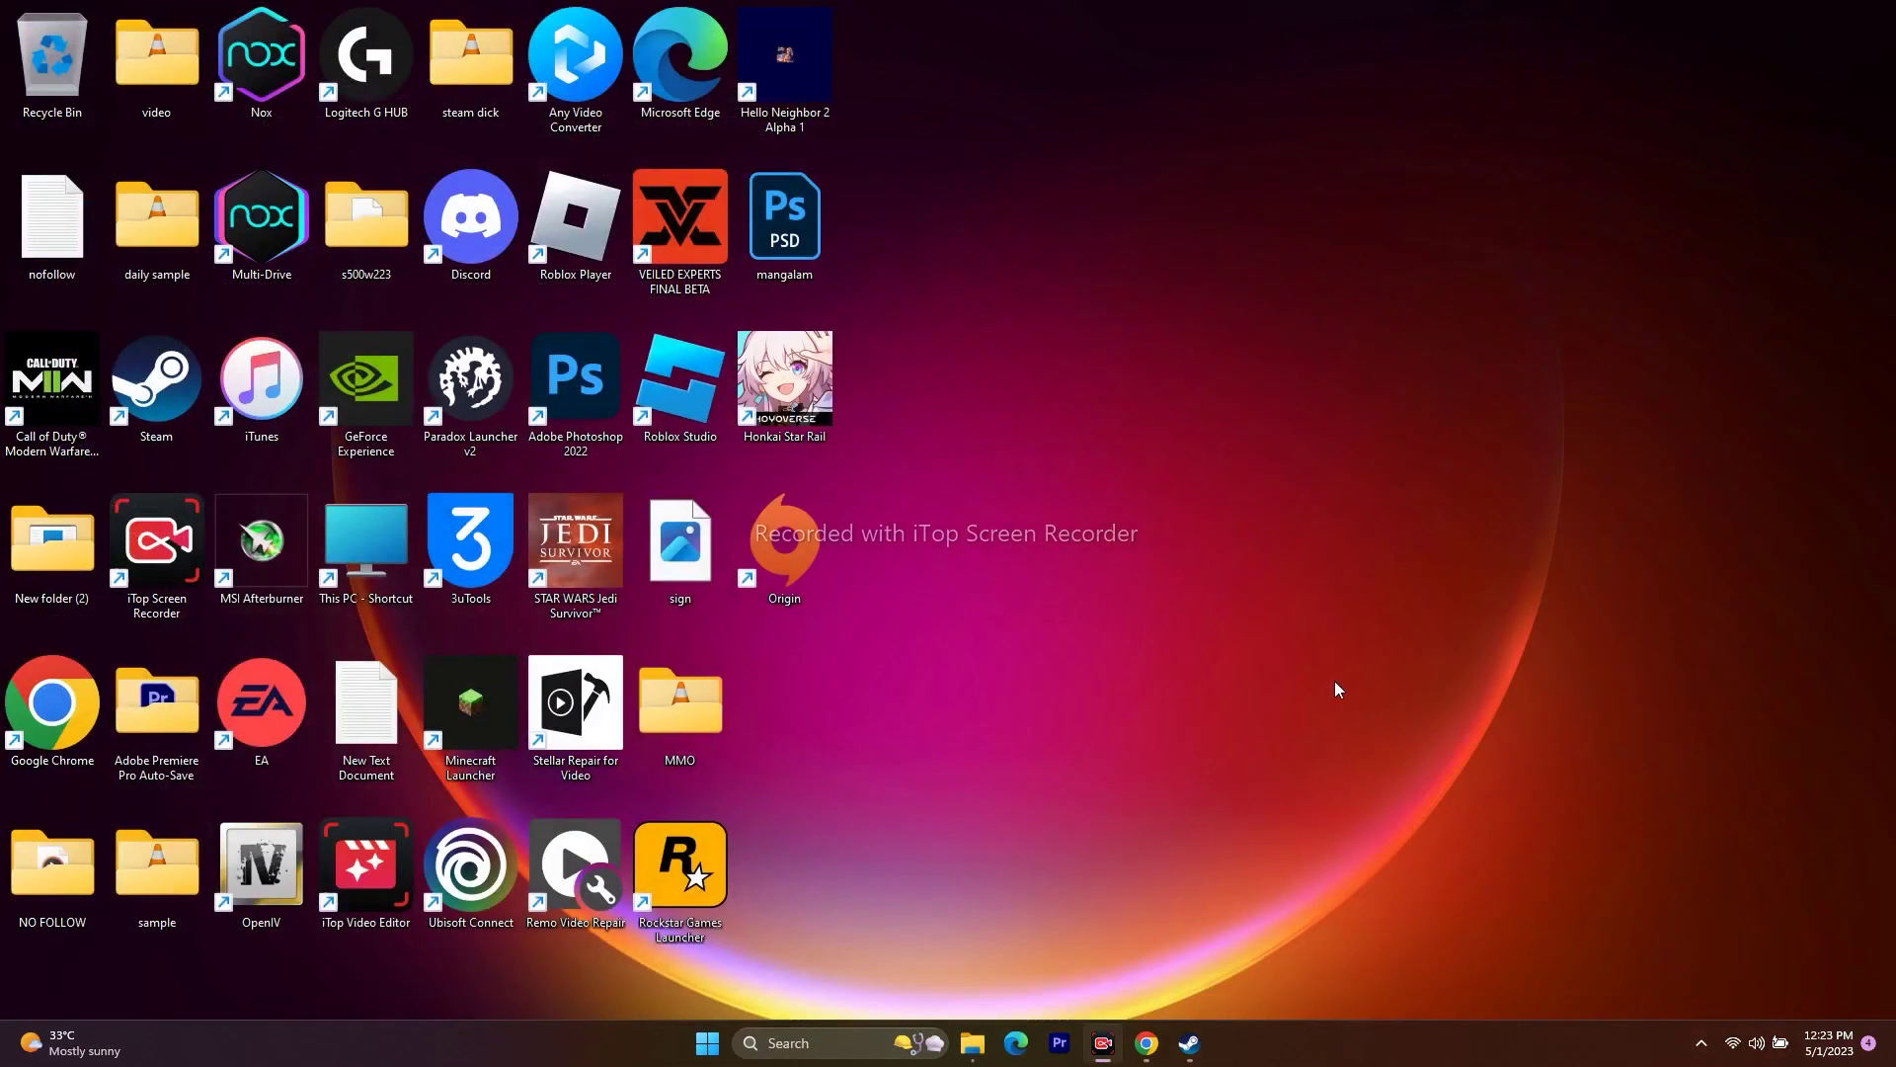
Switch to Chrome and view the NVIDIA GeForce drivers page and the AMD Drivers and Support page.
left_click(1202, 1039)
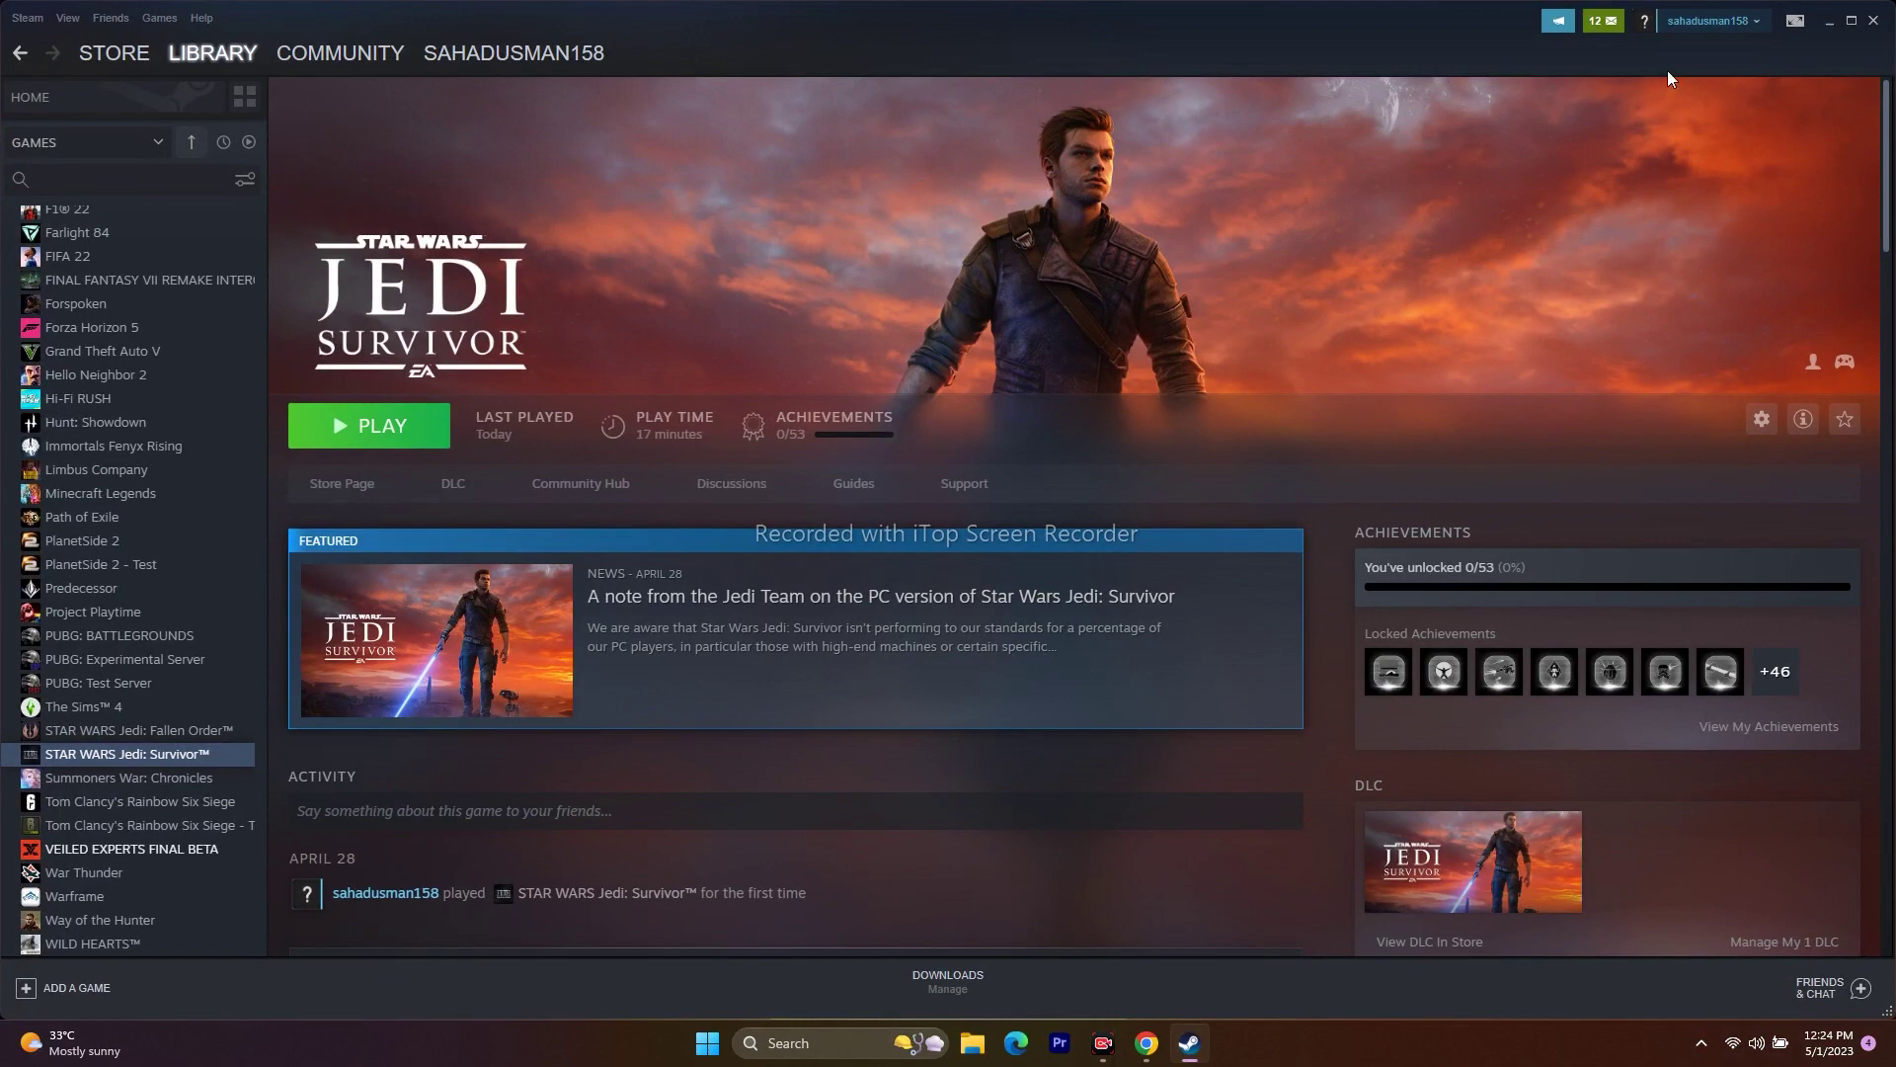
left_click(1826, 25)
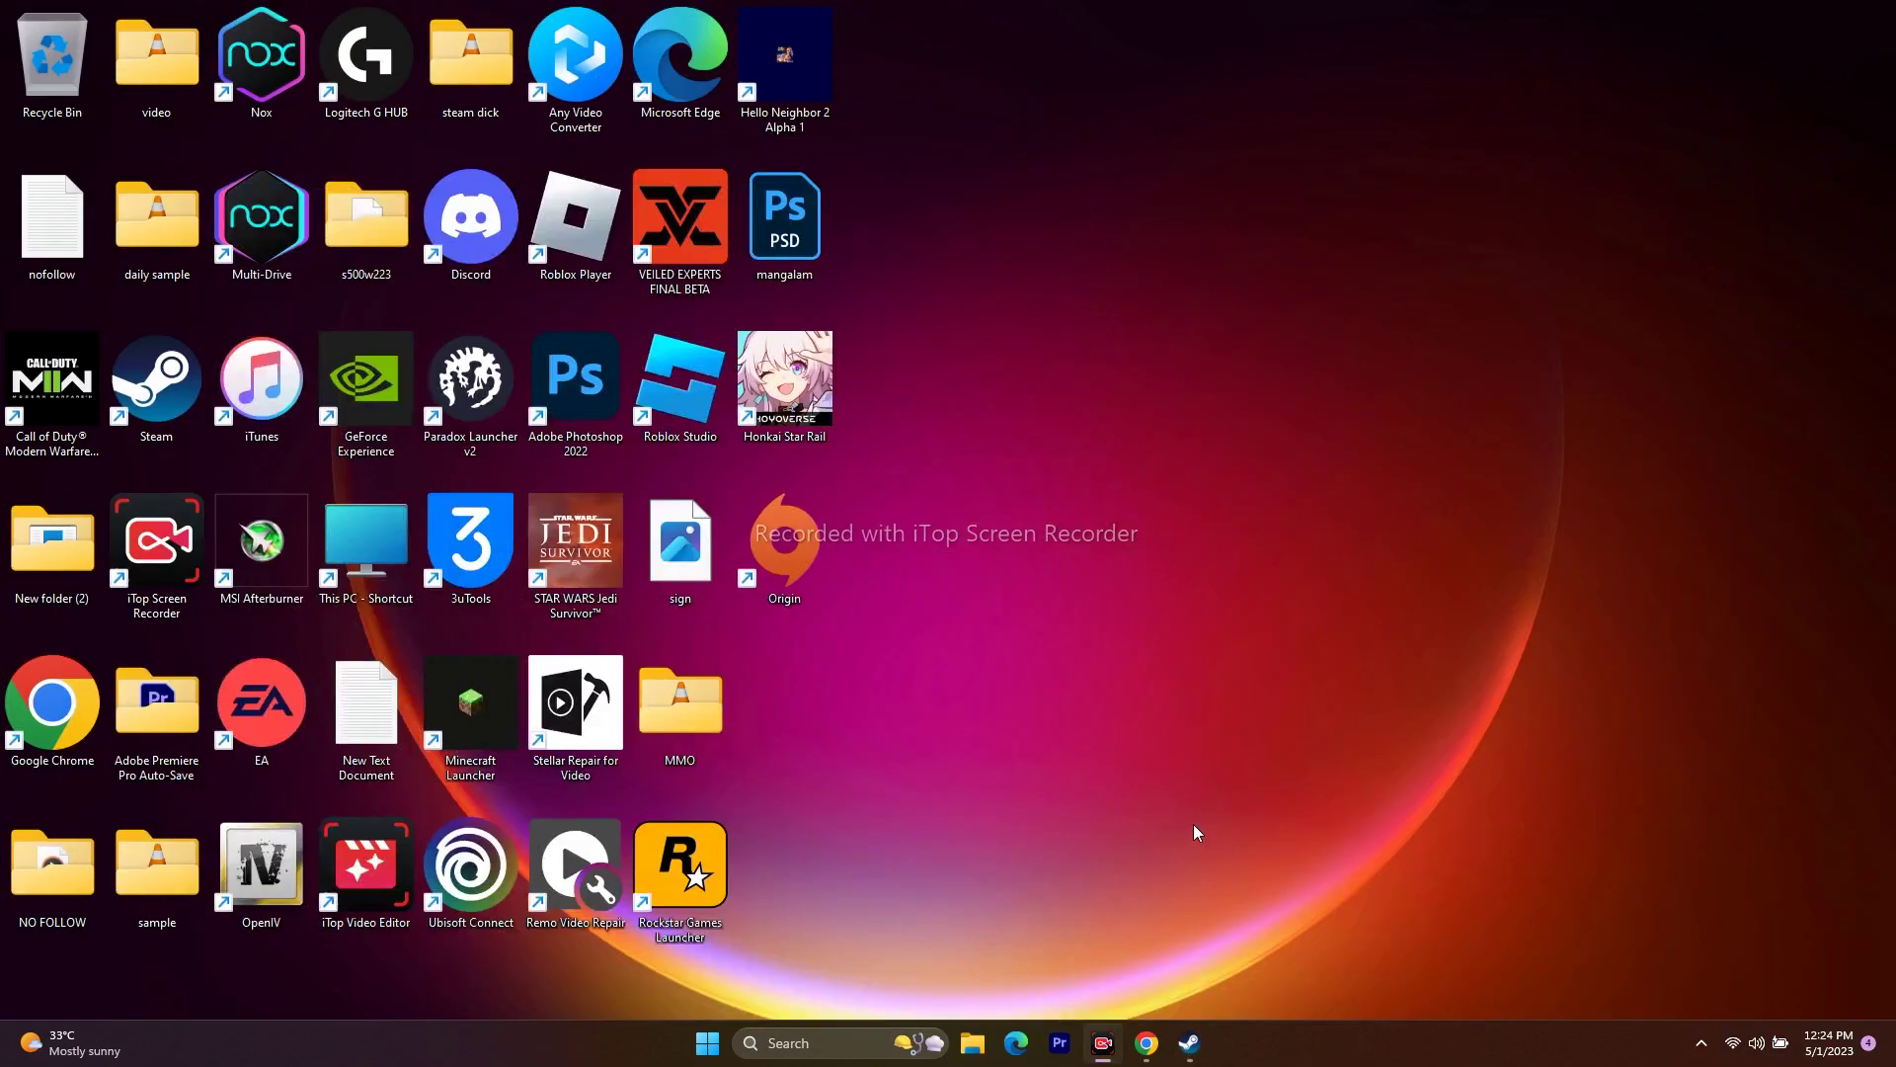
left_click(1147, 1044)
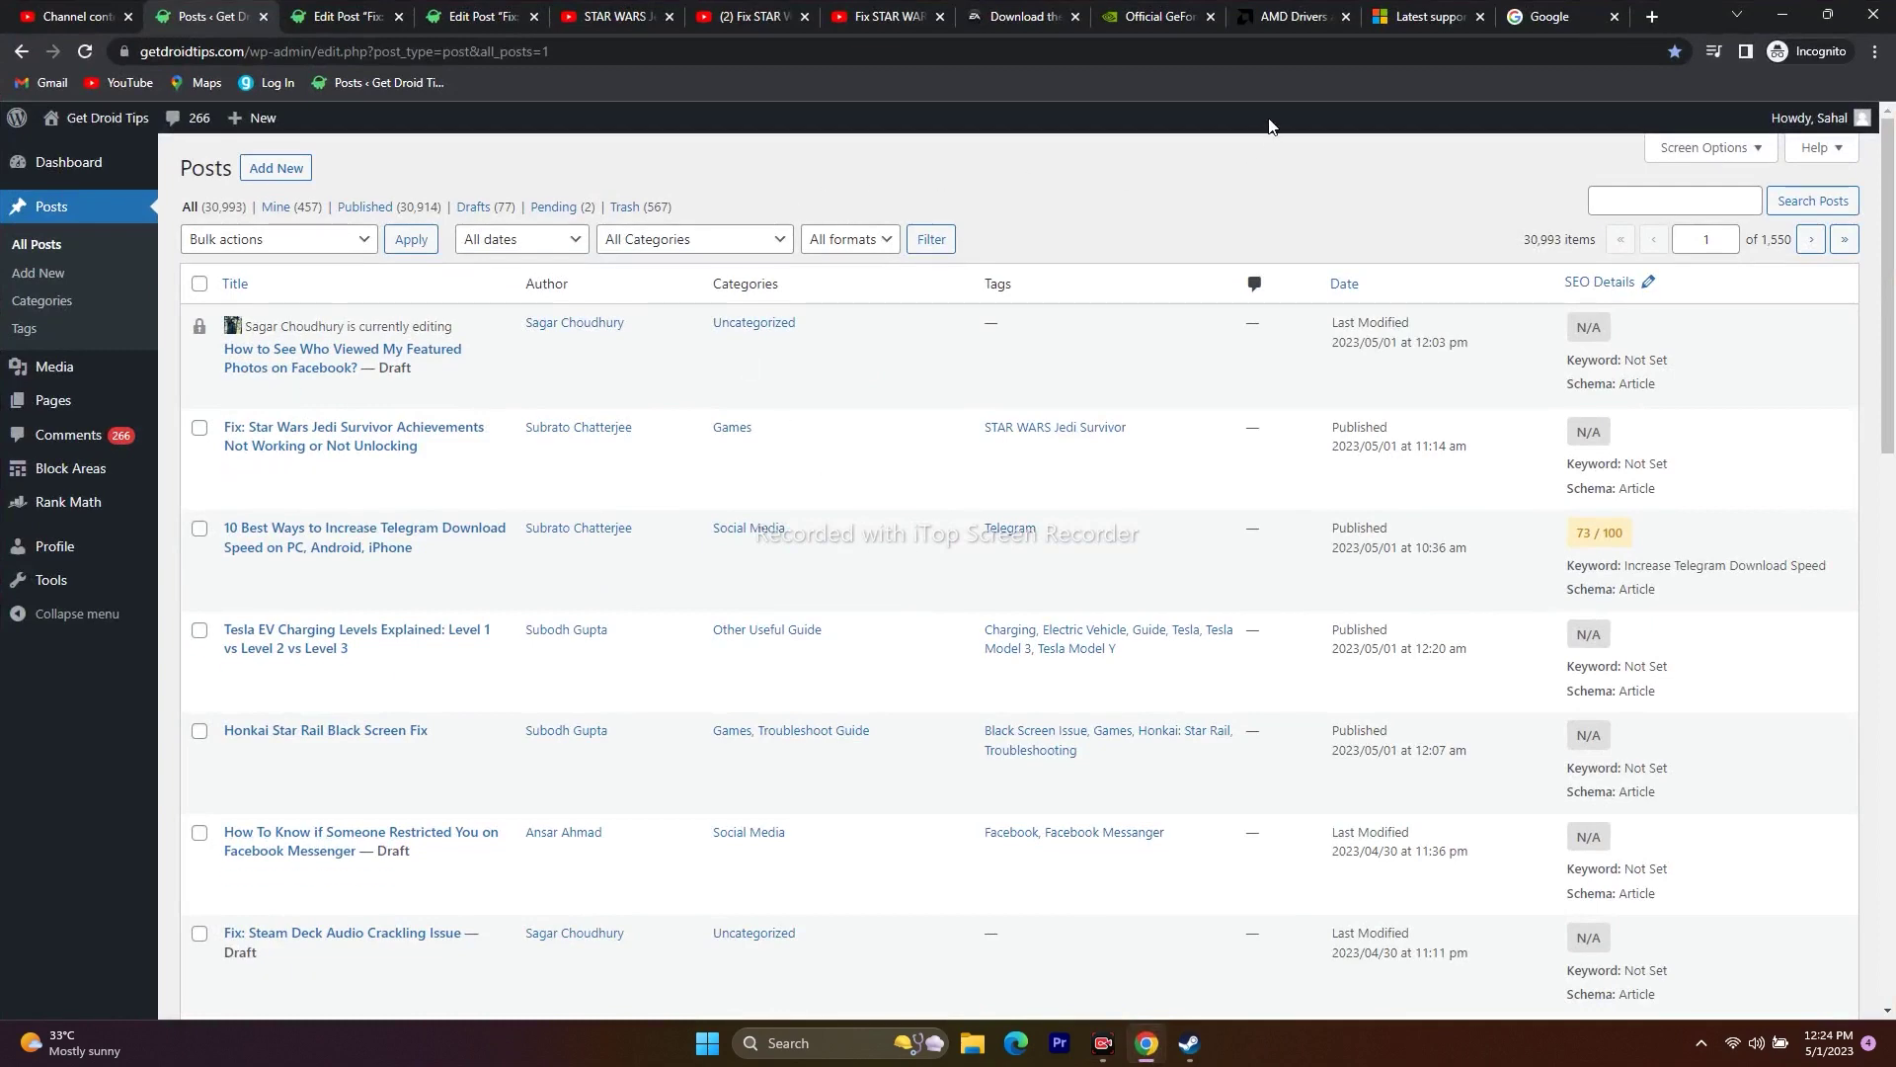
left_click(1175, 15)
left_click(1022, 237)
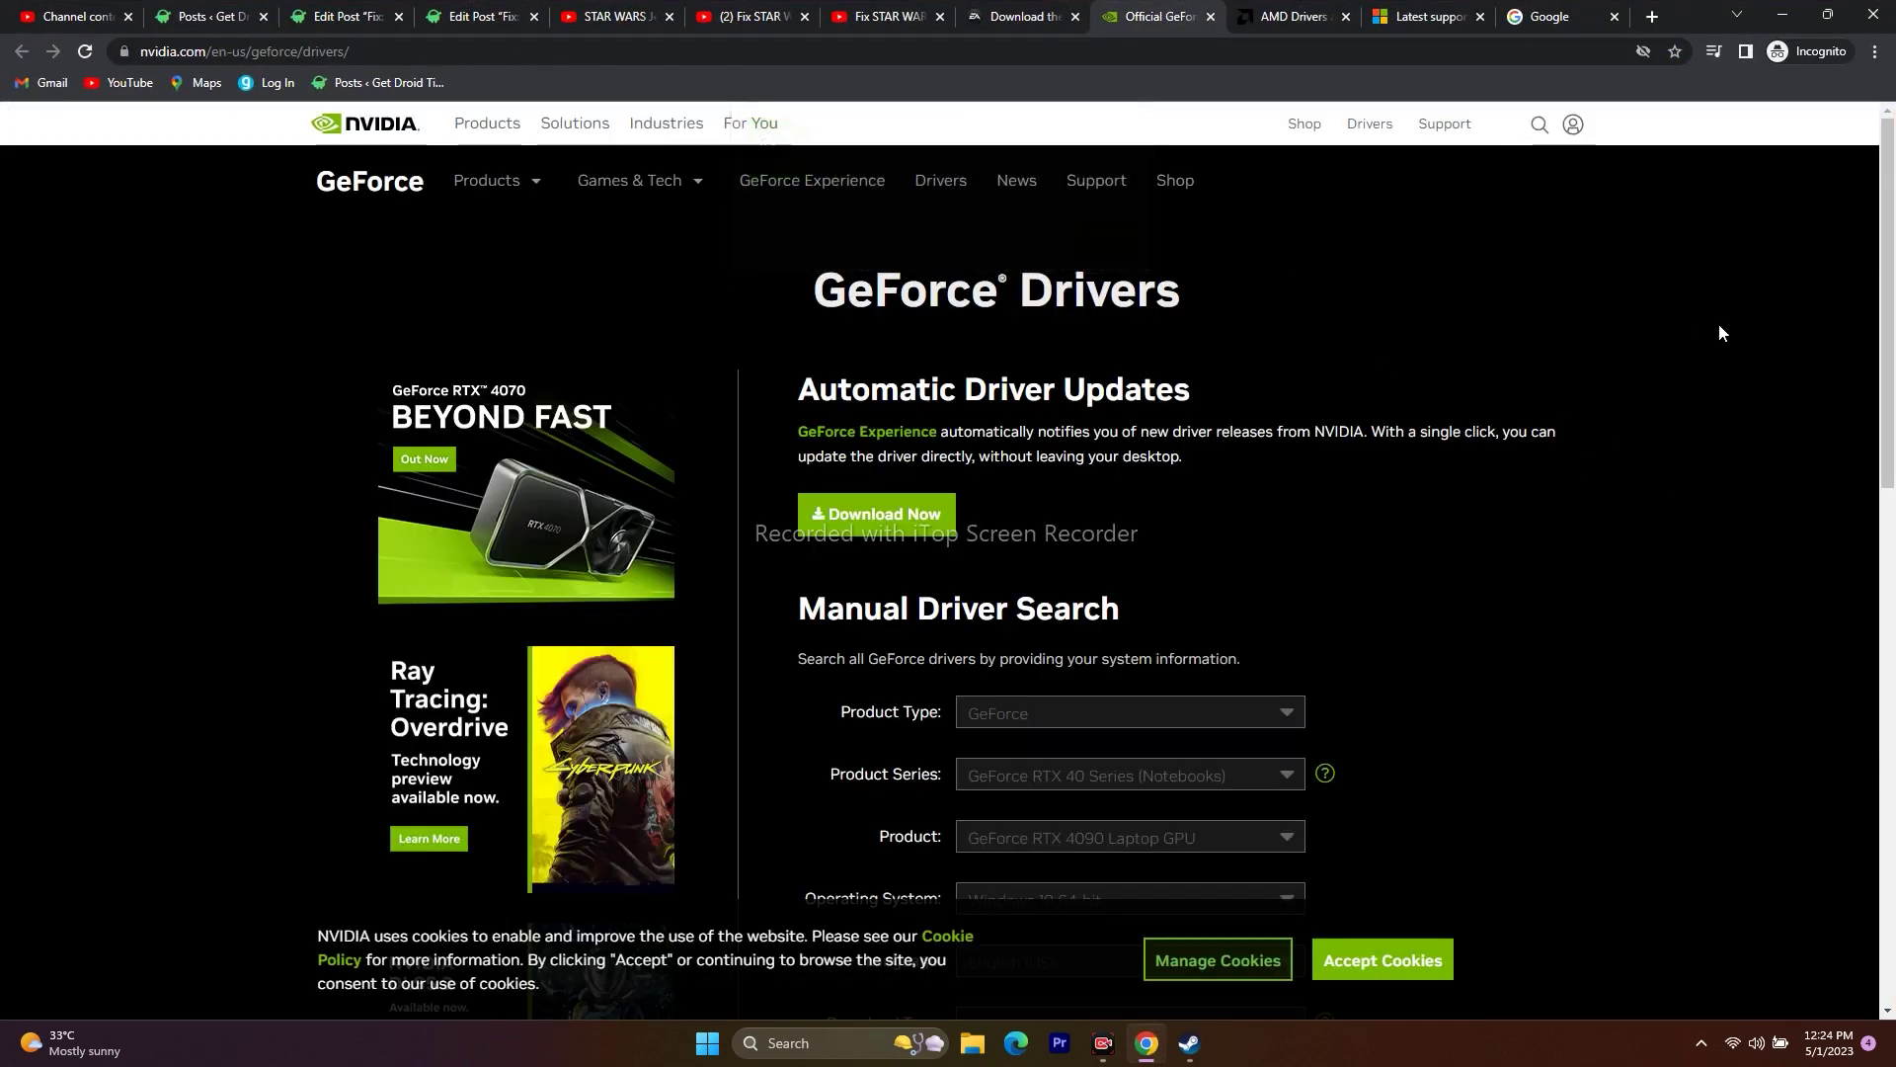
left_click(1276, 20)
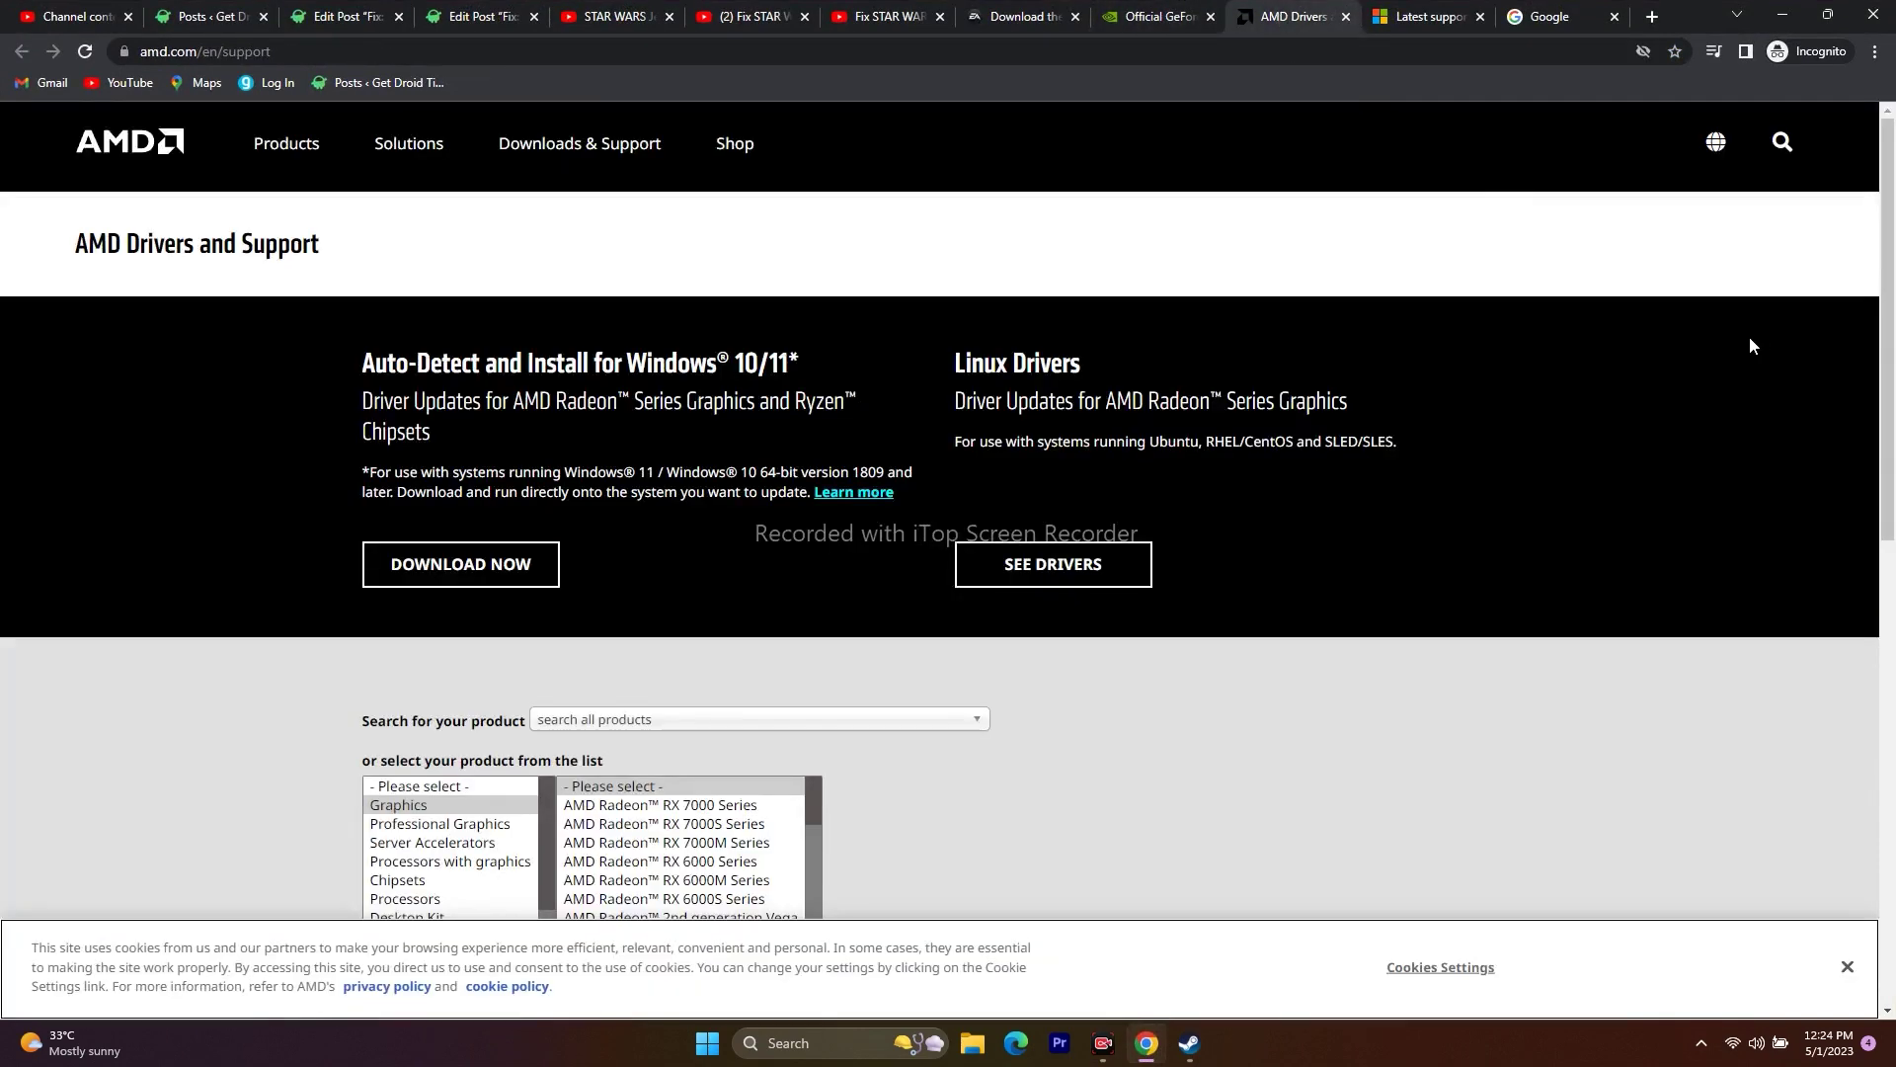
Run a manual driver search on the NVIDIA page with product type GeForce and examine the newest Game Ready Driver's version and release date.
left_click(1175, 15)
scroll(1666, 340, "down", 4)
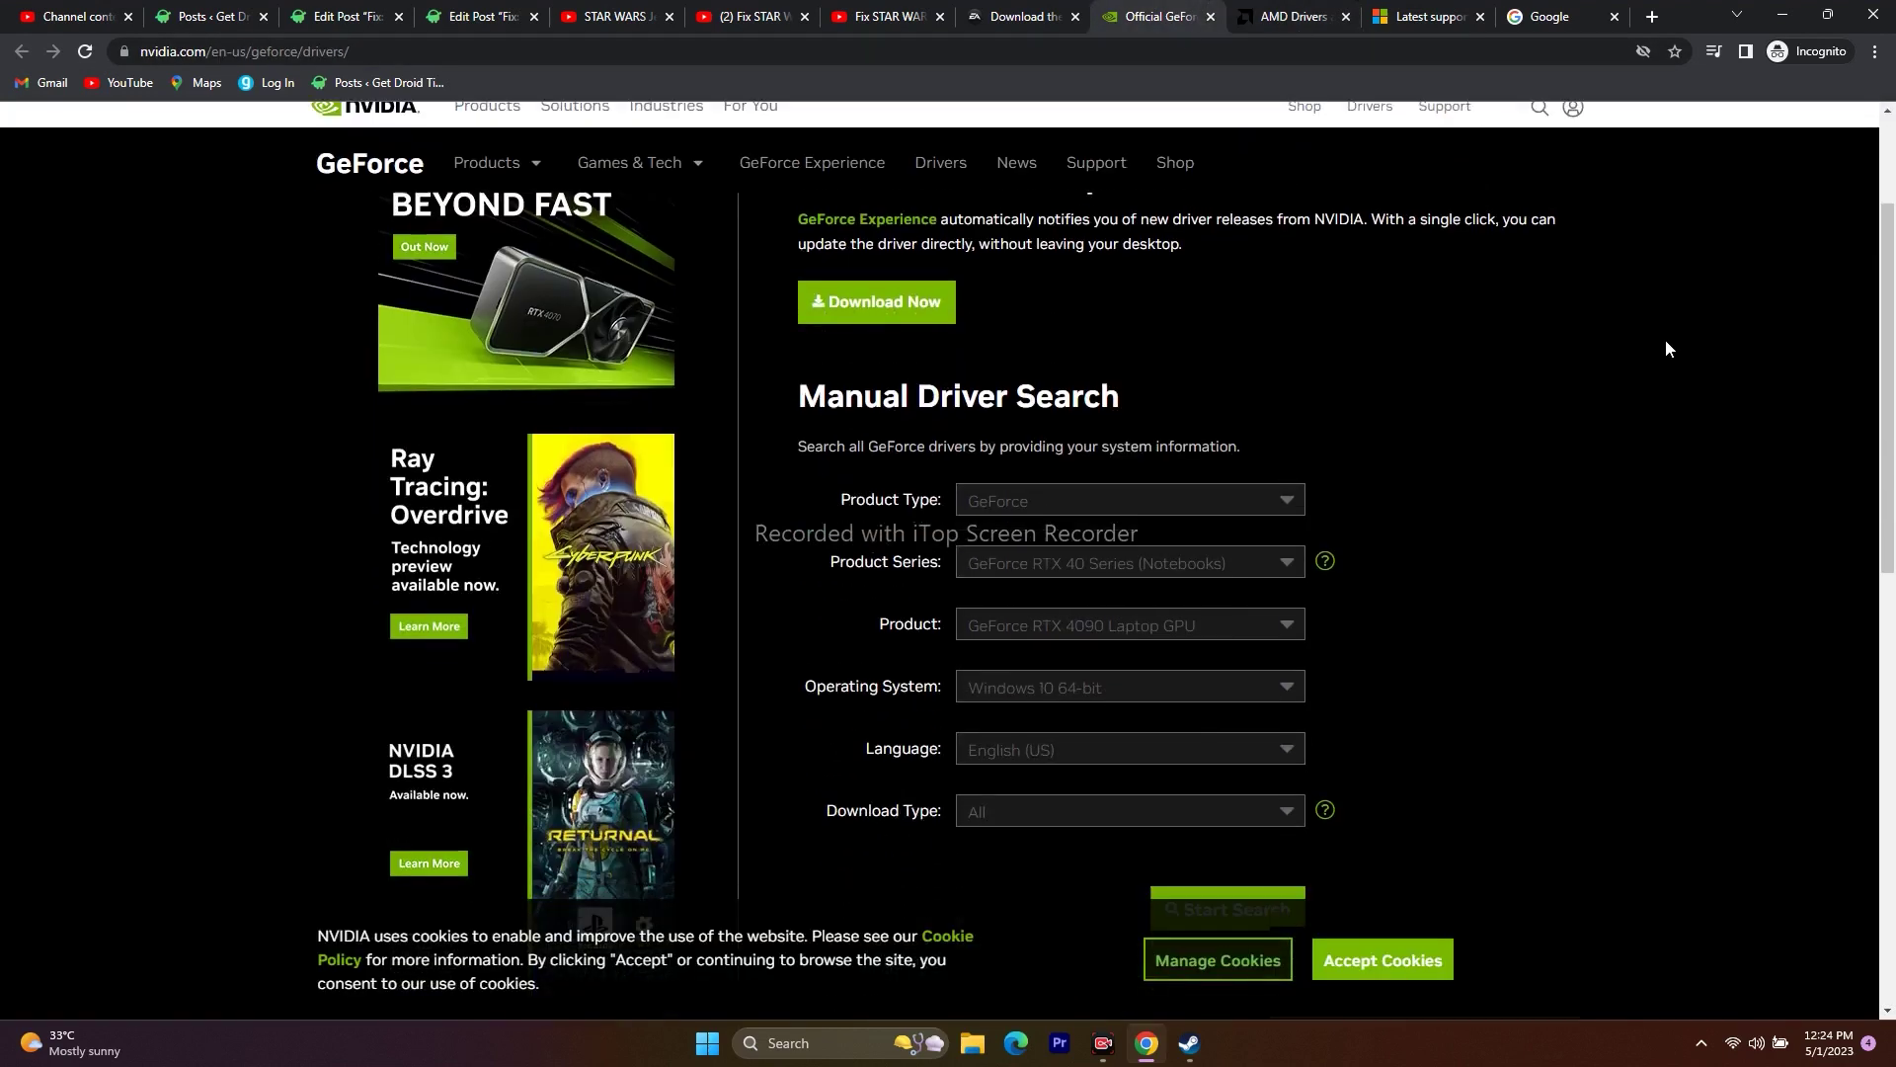
left_click(1063, 322)
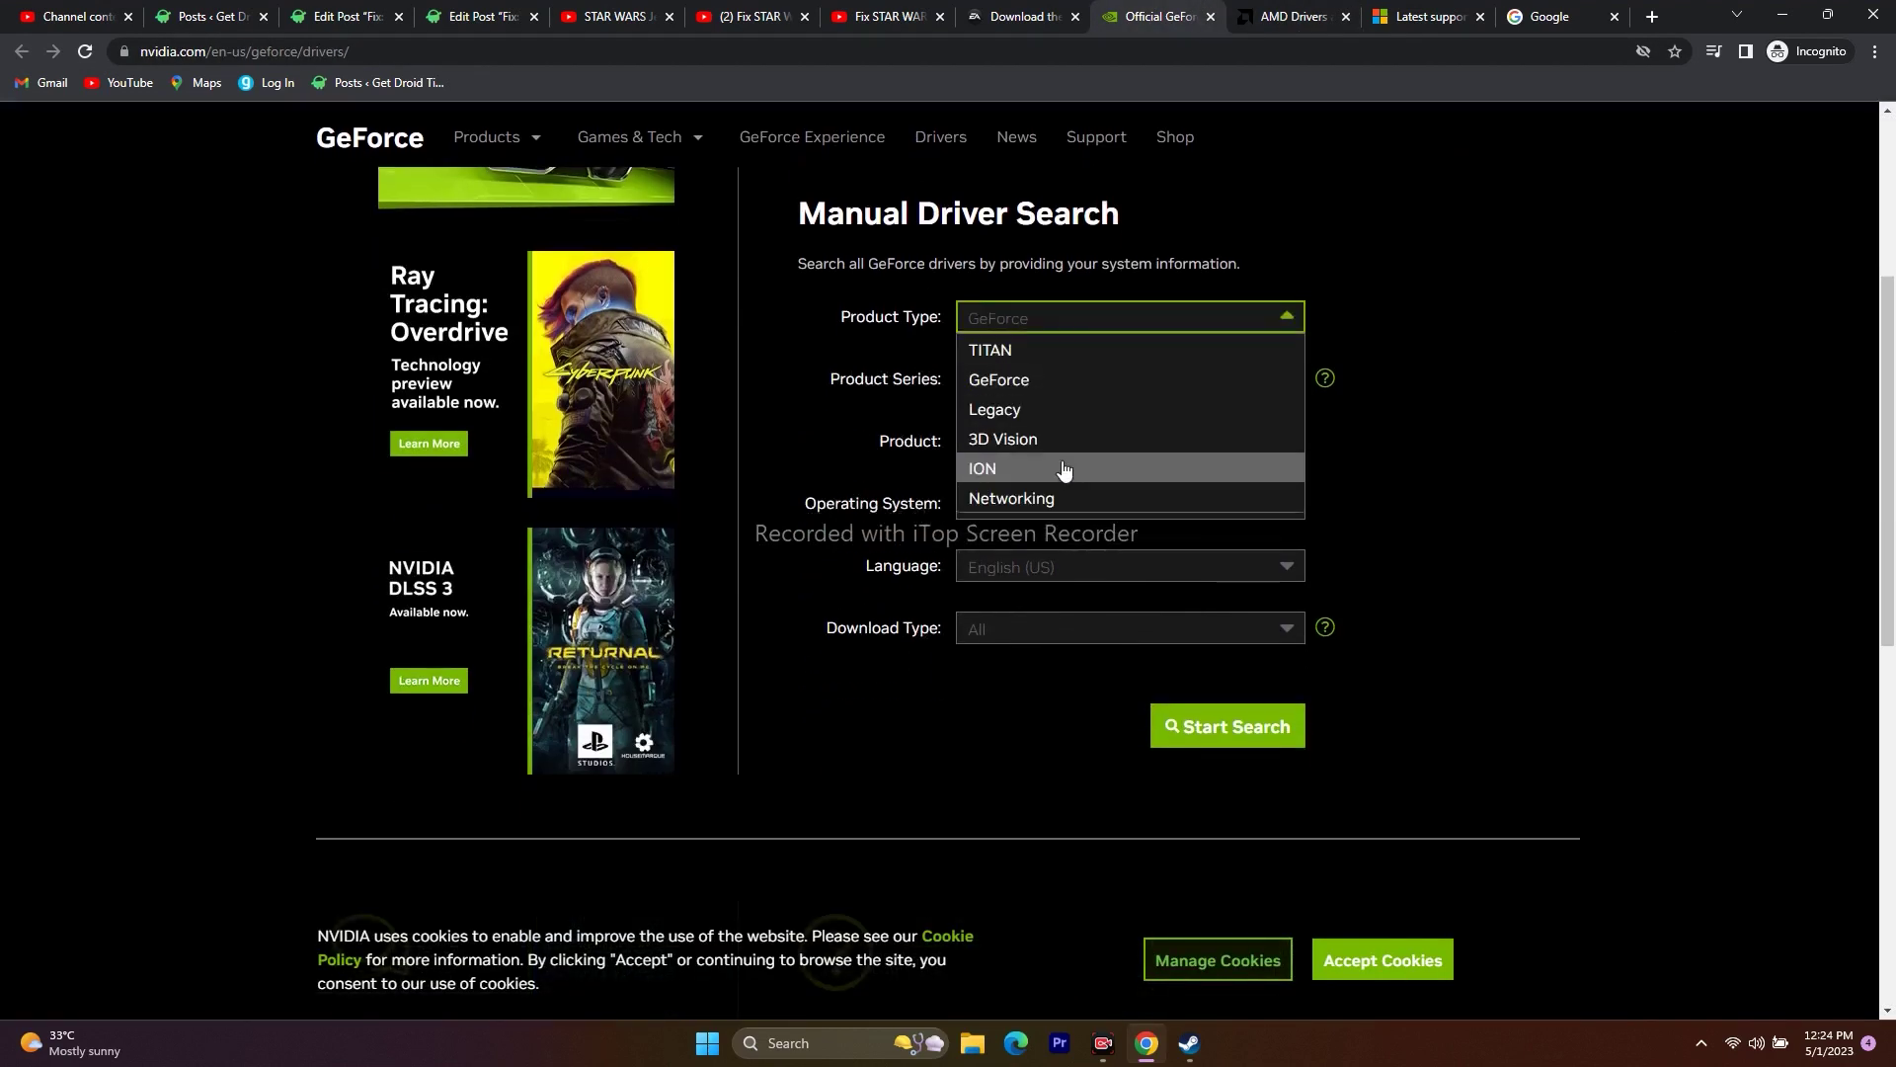
left_click(1055, 386)
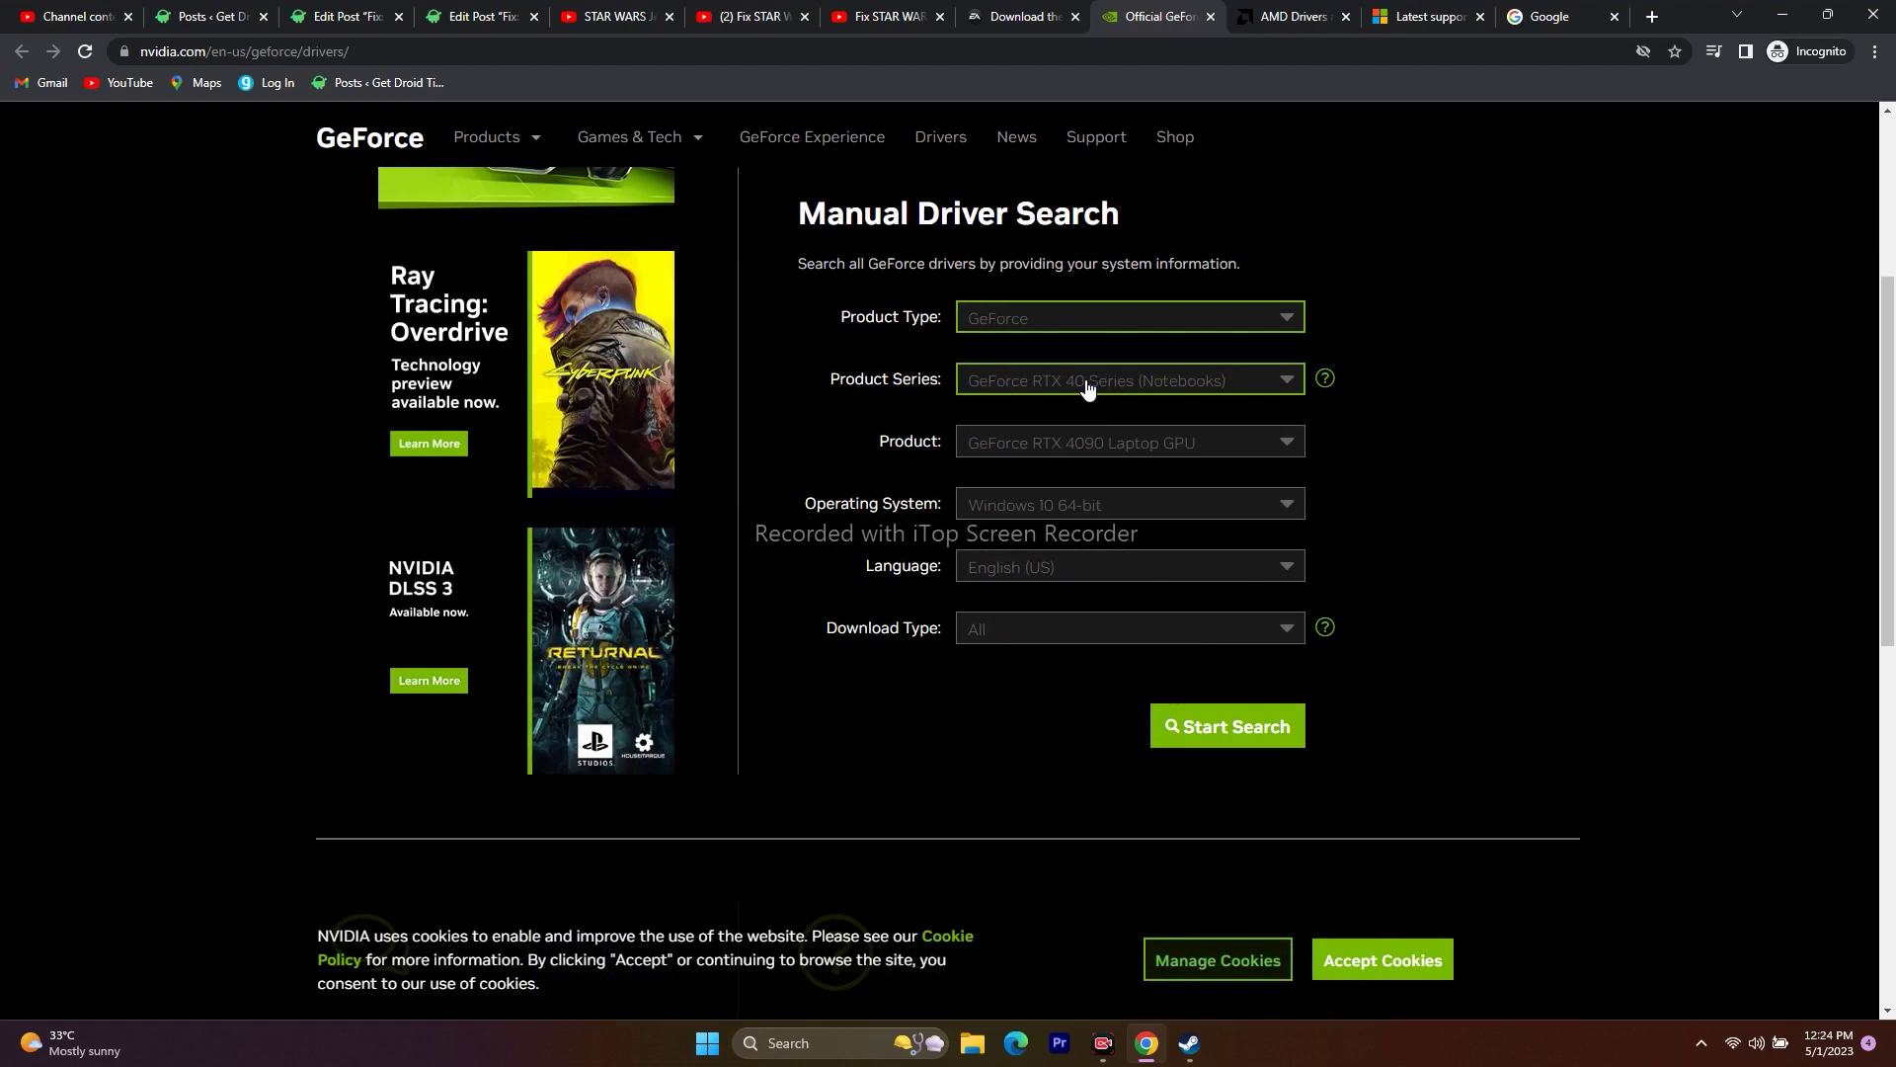
left_click(1093, 502)
left_click(1092, 565)
left_click(1275, 721)
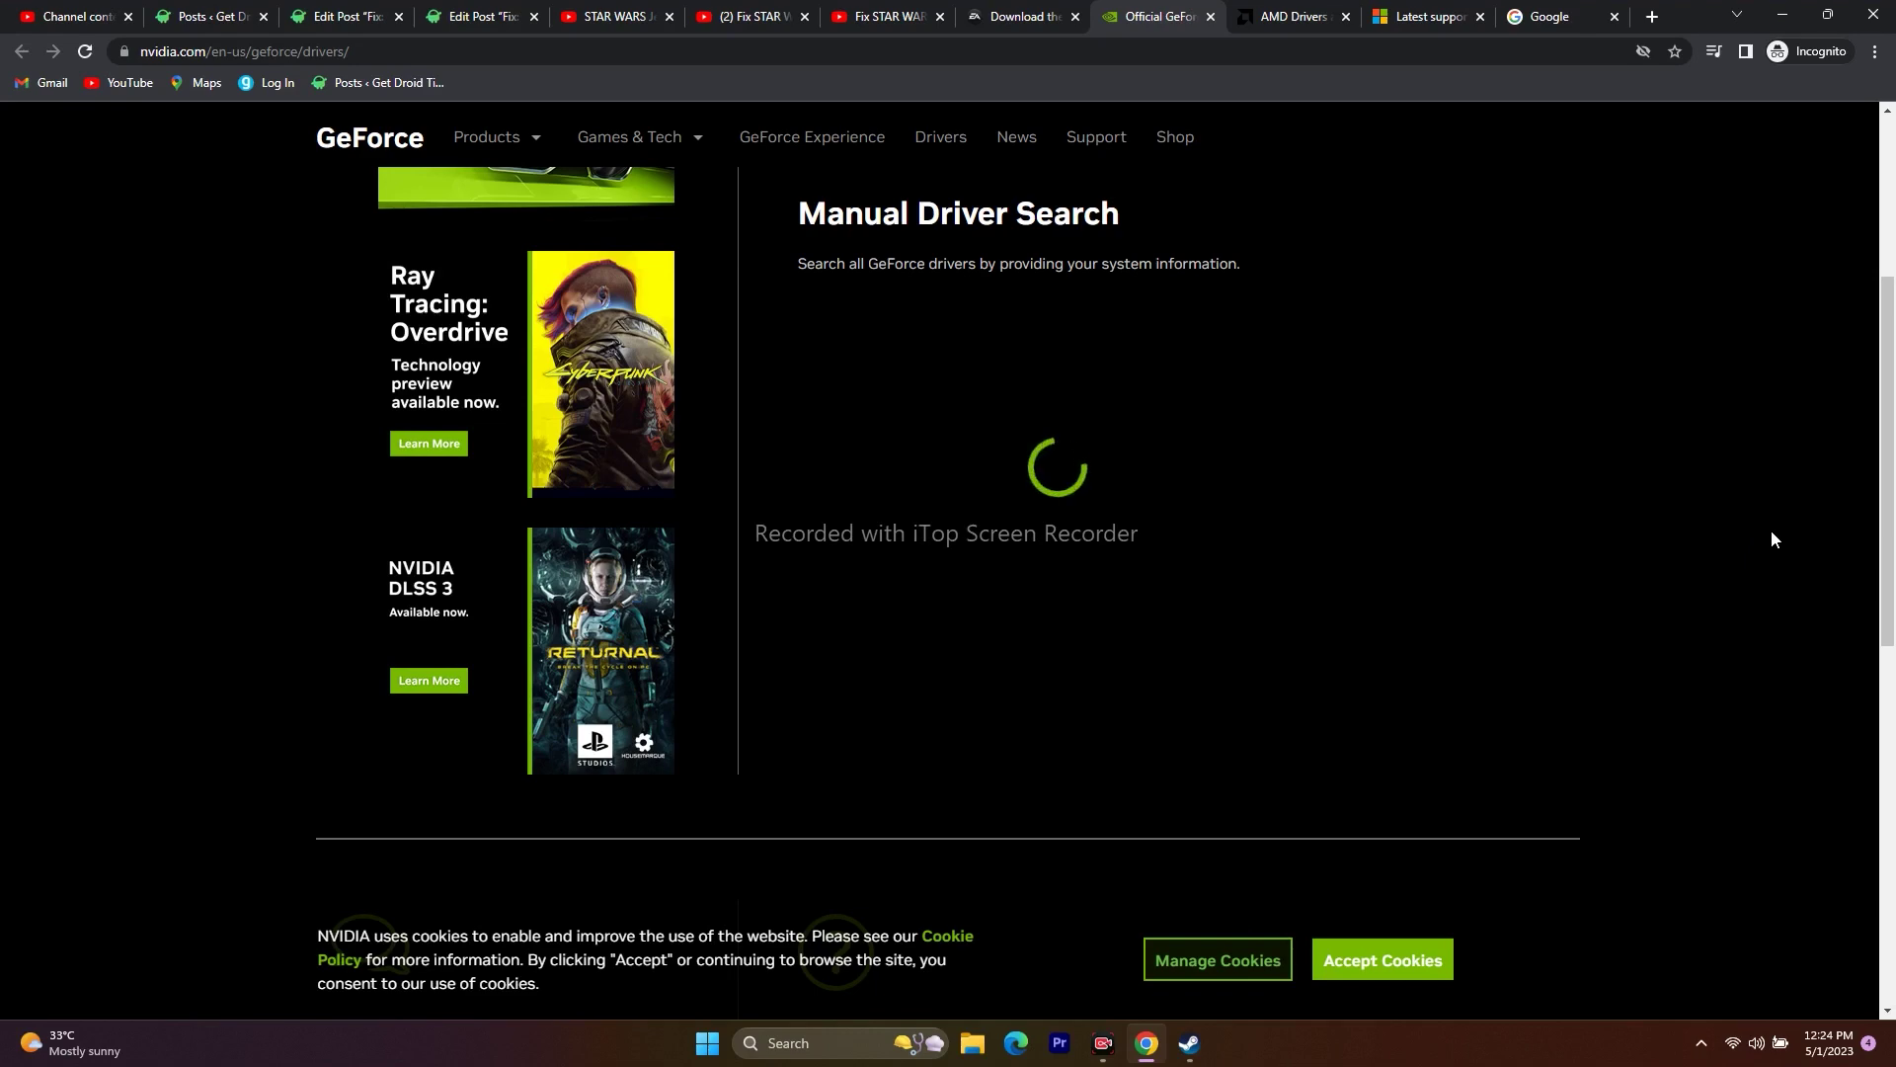
scroll(1746, 338, "down", 4)
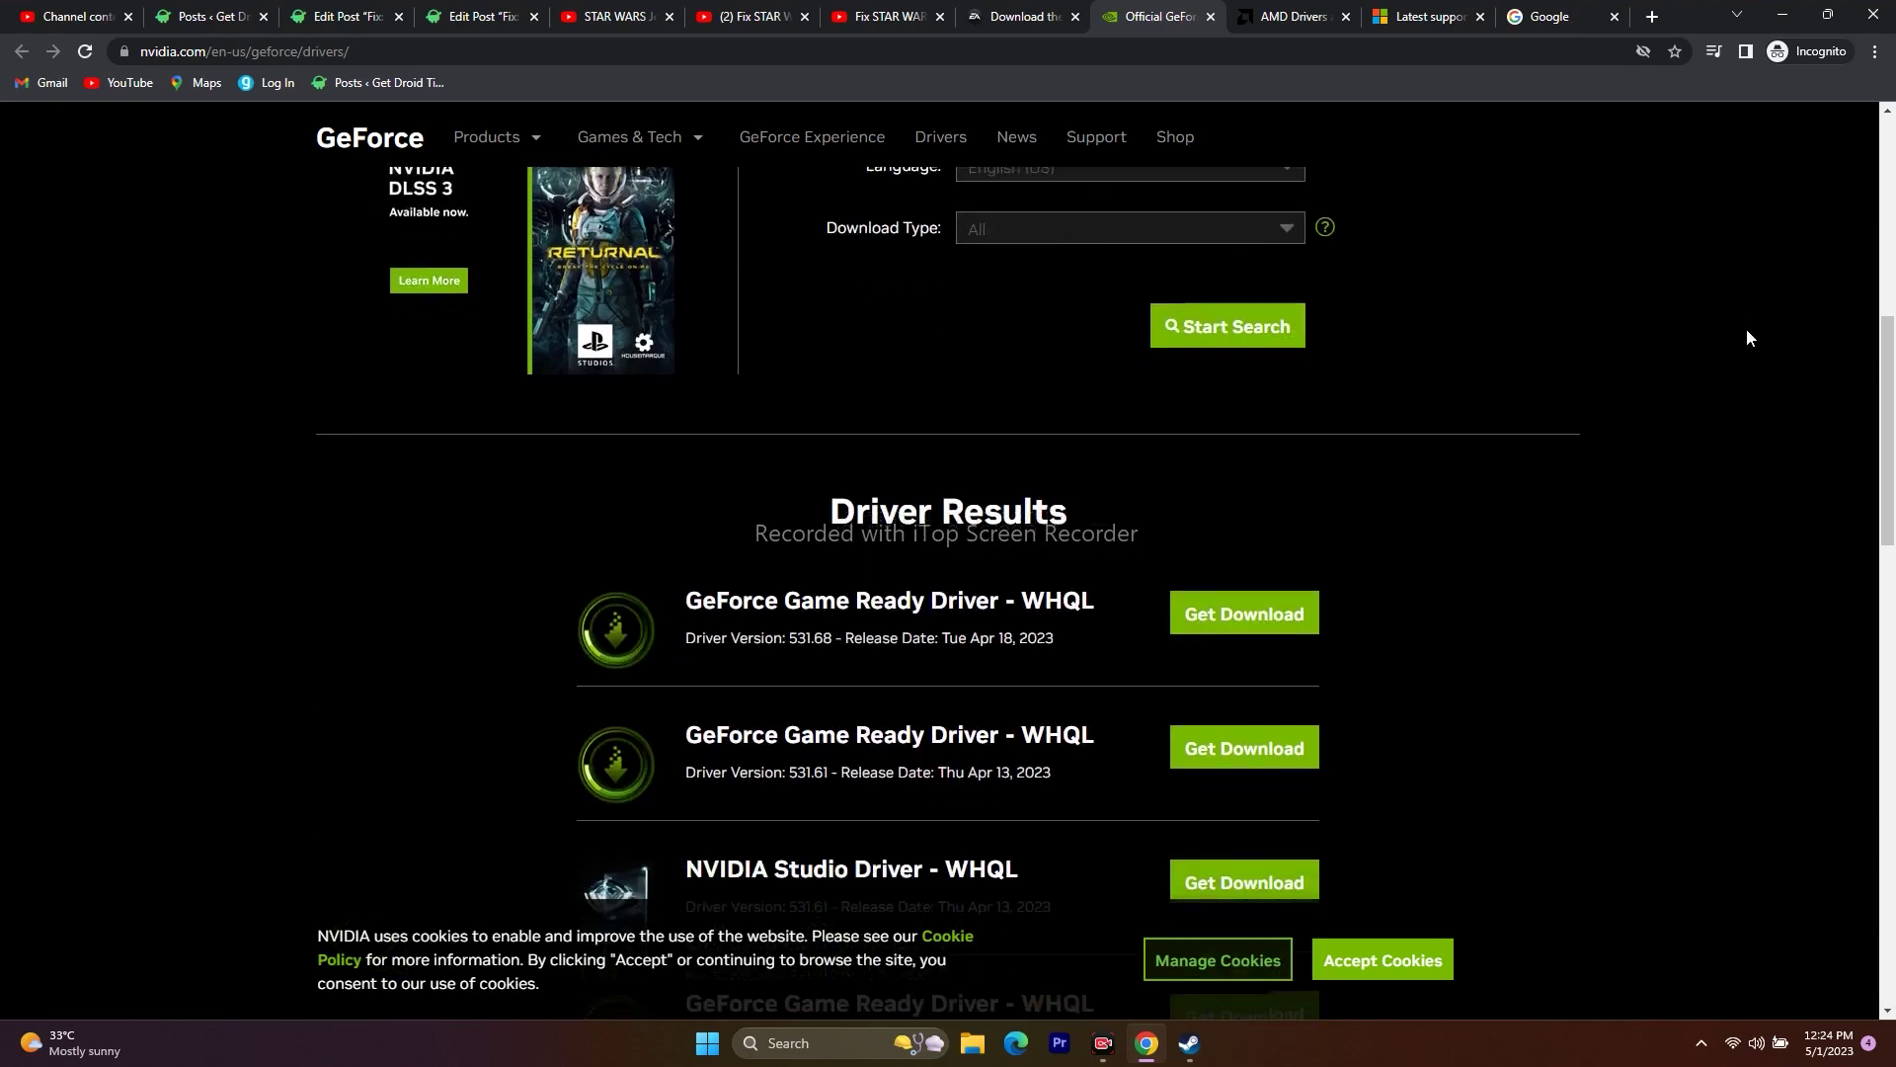
scroll(1746, 337, "down", 3)
left_click_drag(787, 342, 1057, 351)
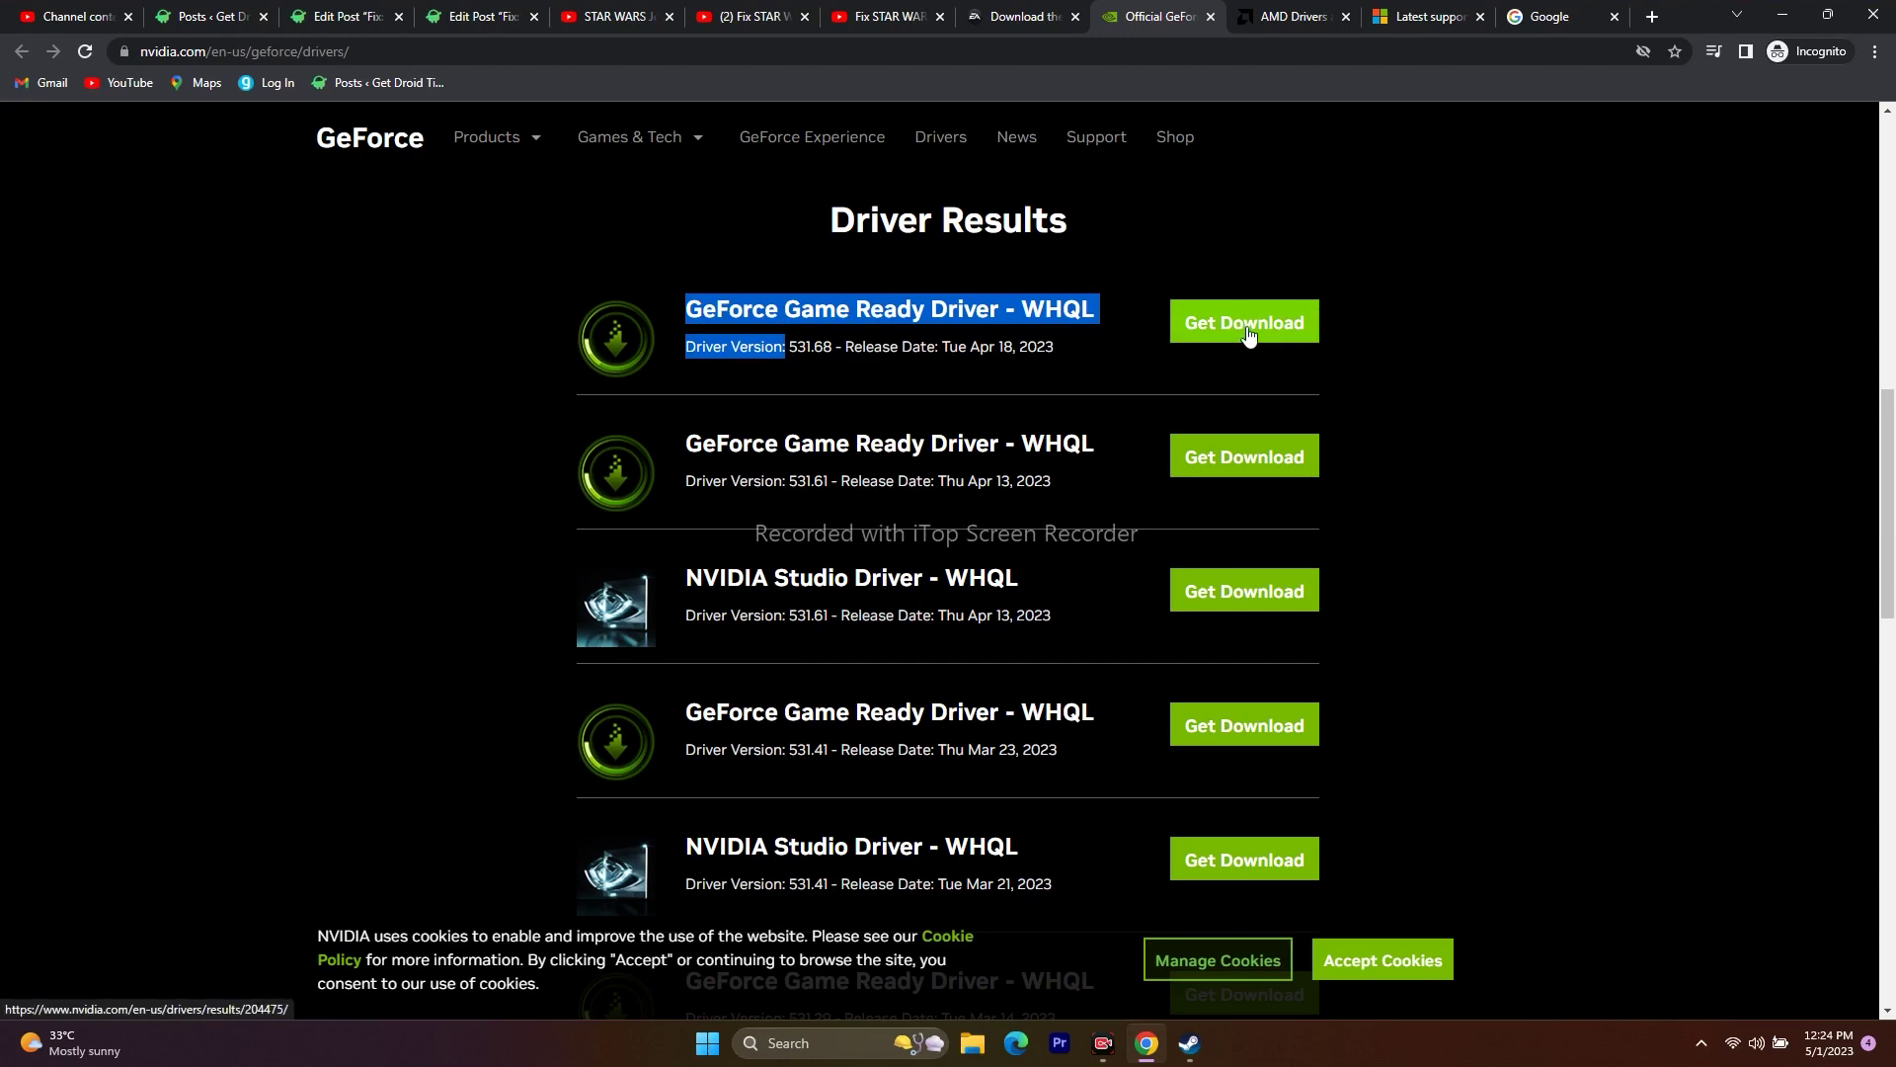
On AMD's support page, select Graphics, the AMD Radeon RX 7000S Series and the AMD Radeon RX 7600S, and open its driver page.
left_click(1253, 11)
scroll(1786, 499, "down", 4)
left_click(385, 511)
left_click(652, 528)
left_click(929, 509)
left_click(1126, 528)
left_click(465, 684)
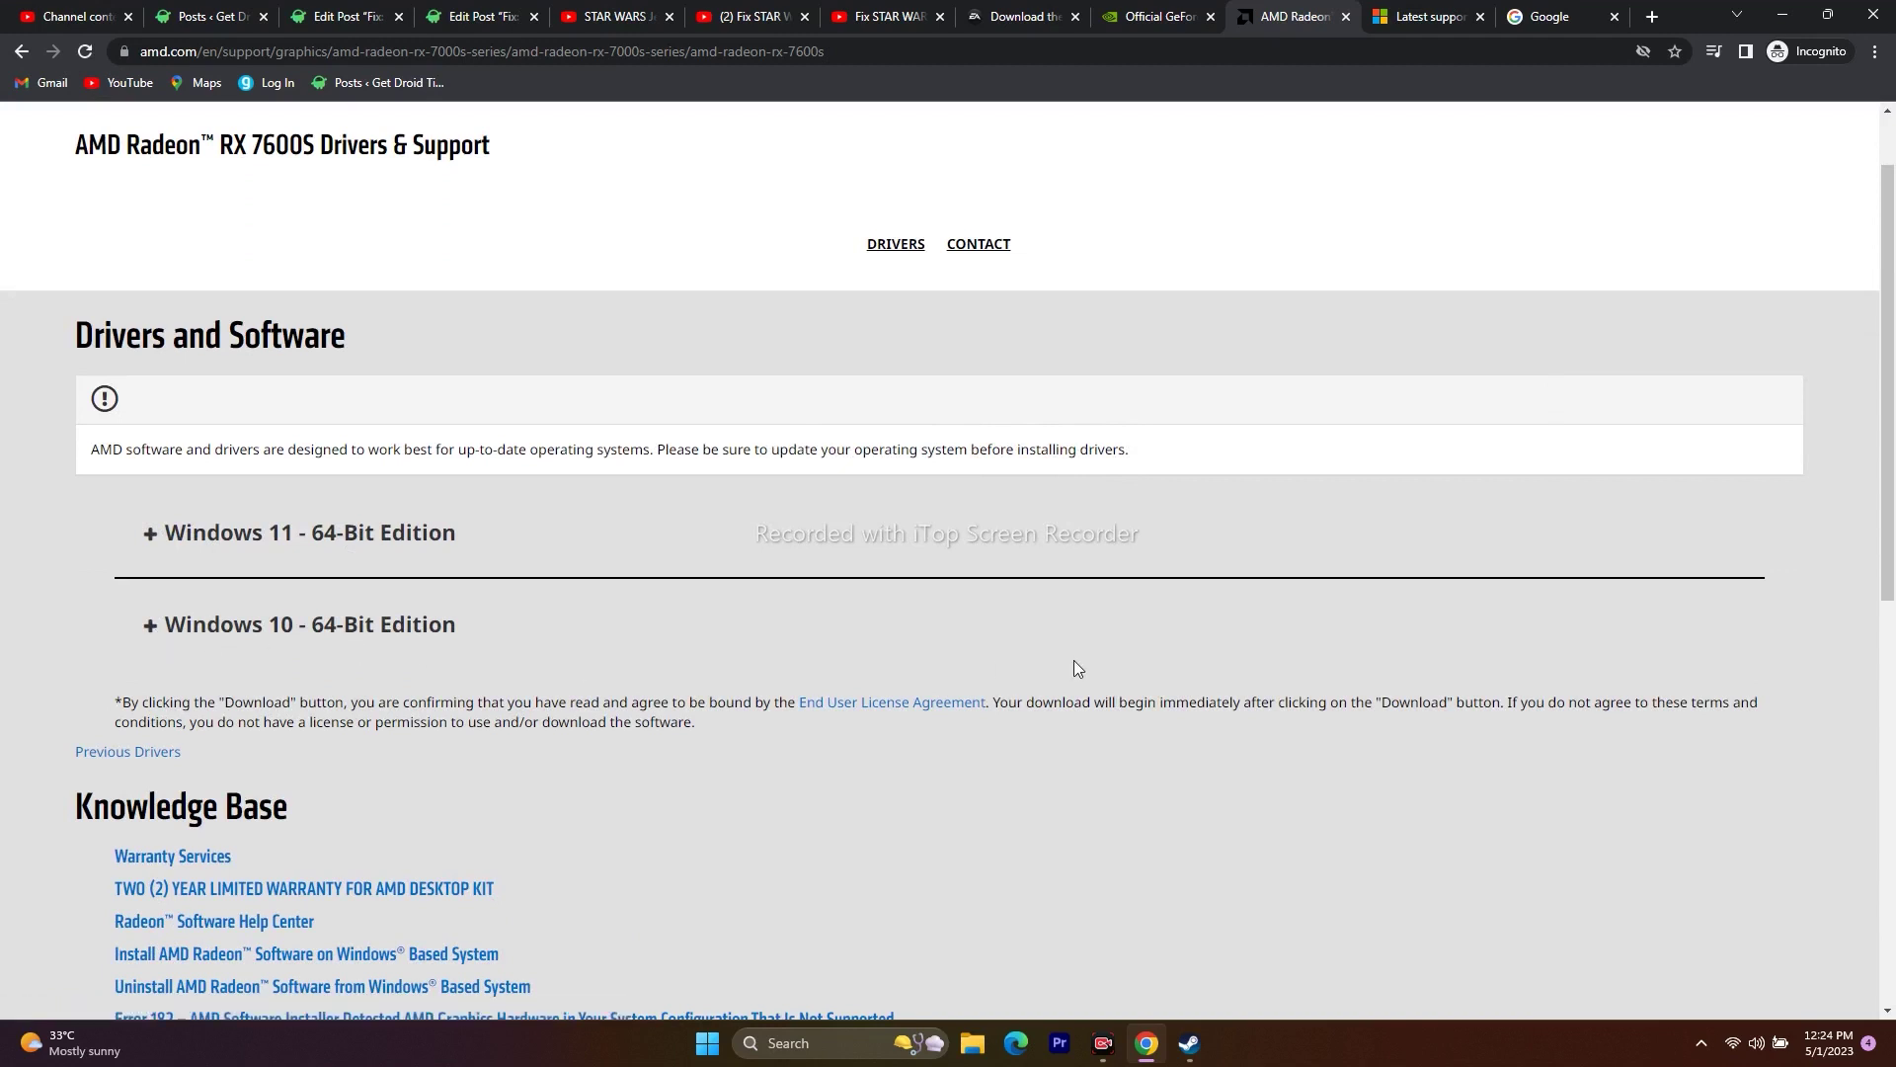
scroll(1077, 669, "up", 1)
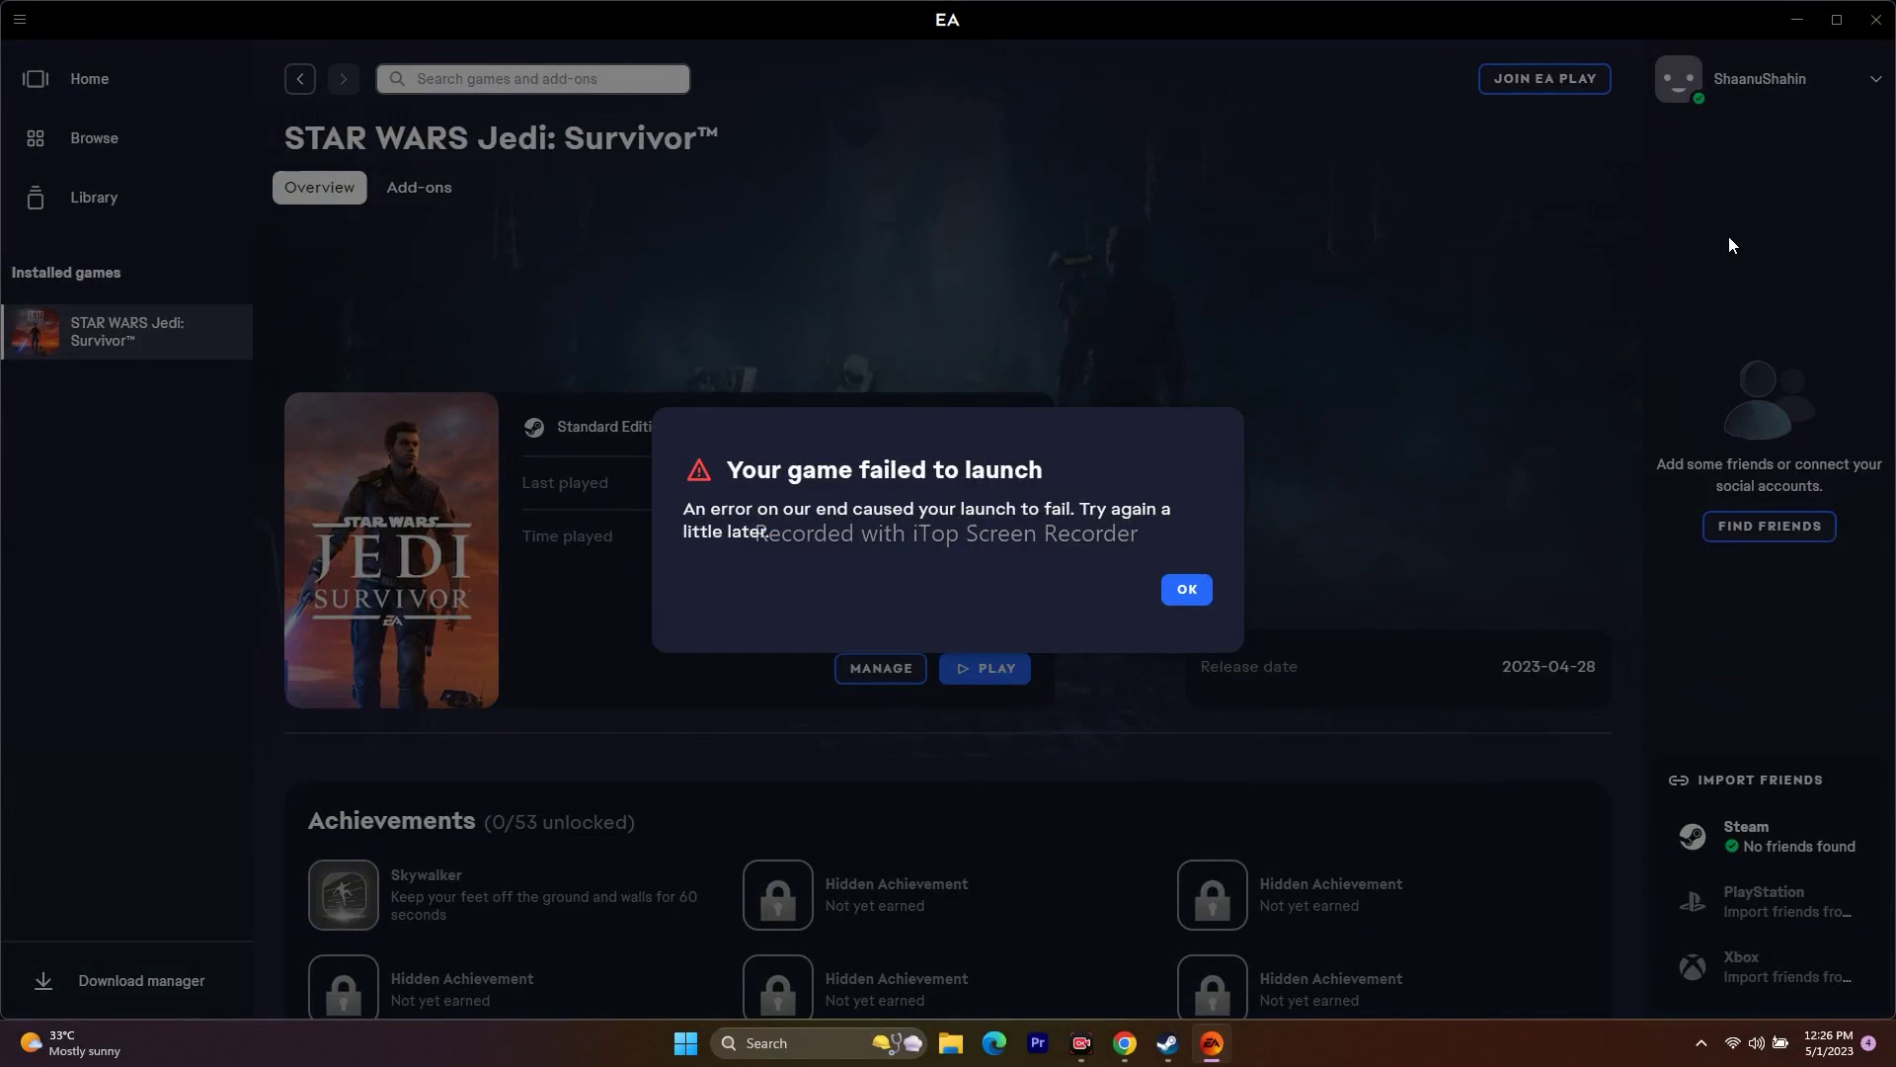
Dismiss the game's launch error, and clear the EA app and Steam windows from the desktop.
left_click(1186, 588)
left_click(1876, 19)
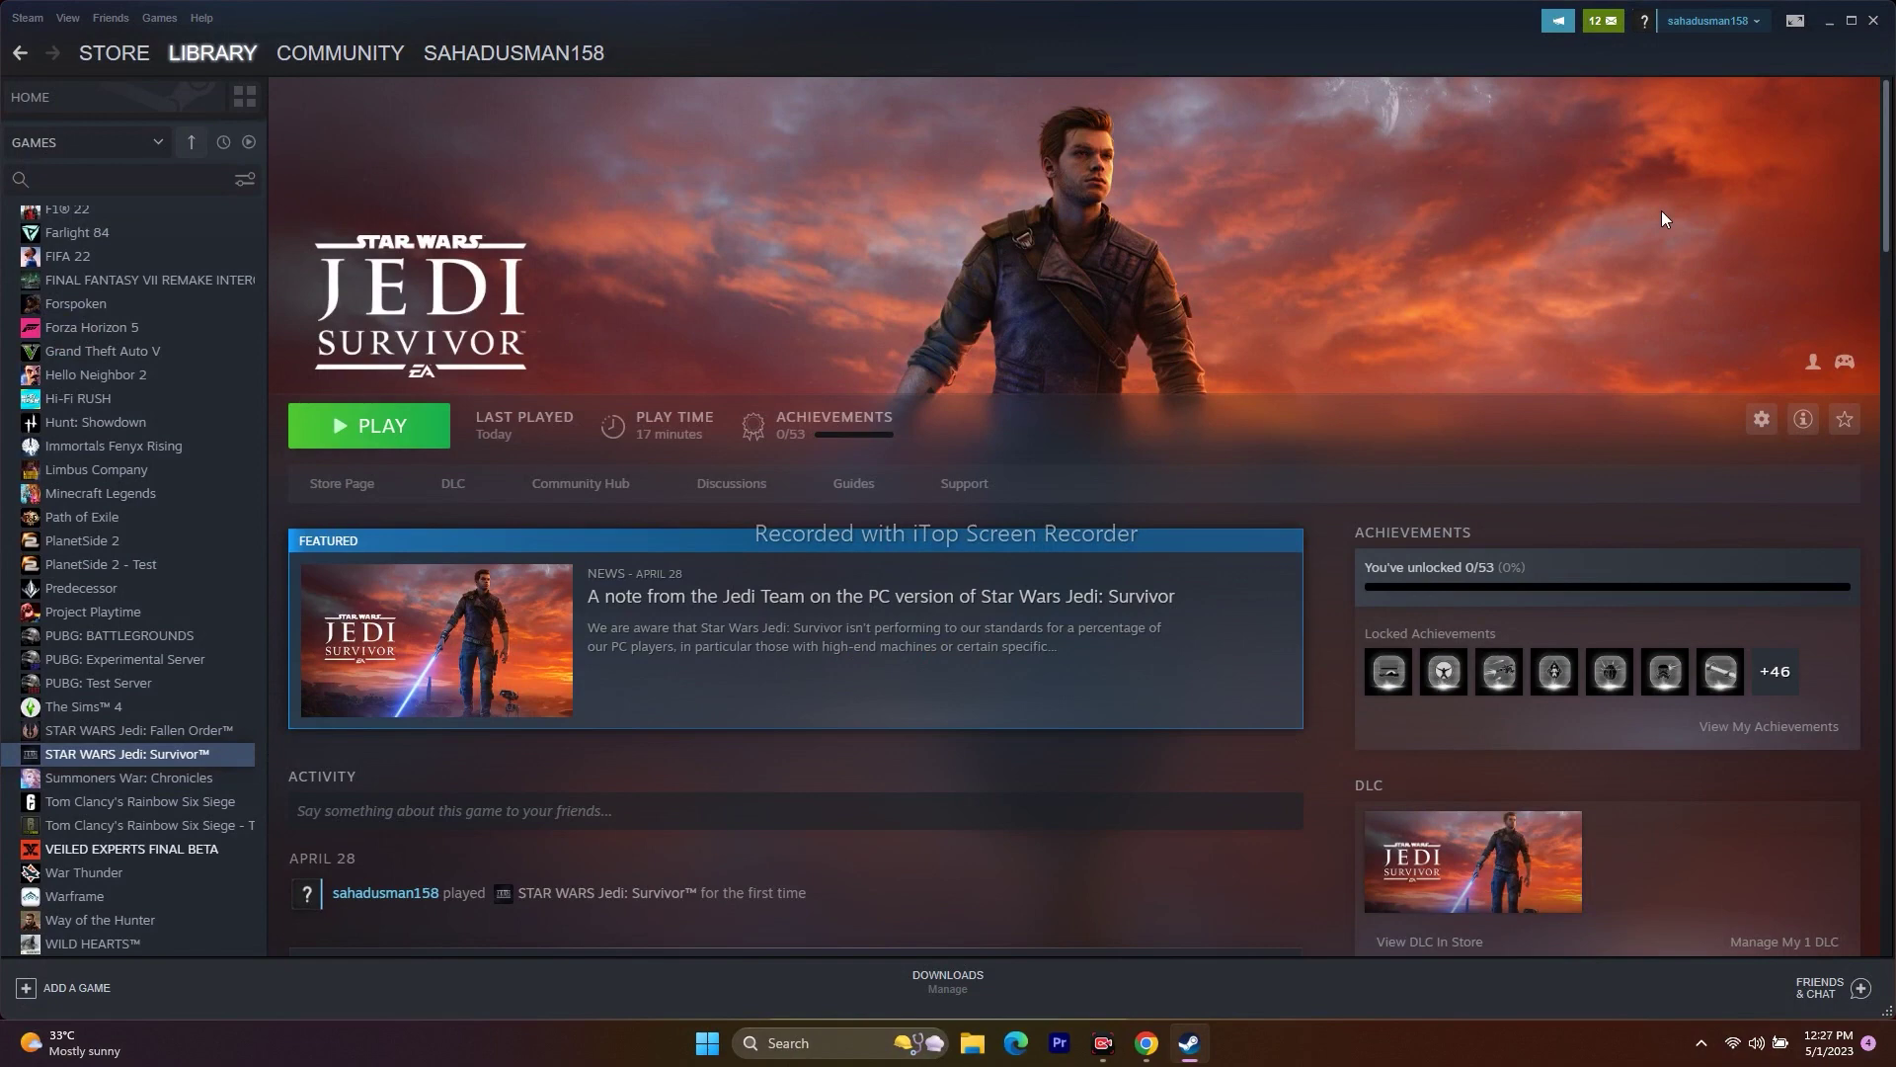
left_click(1828, 22)
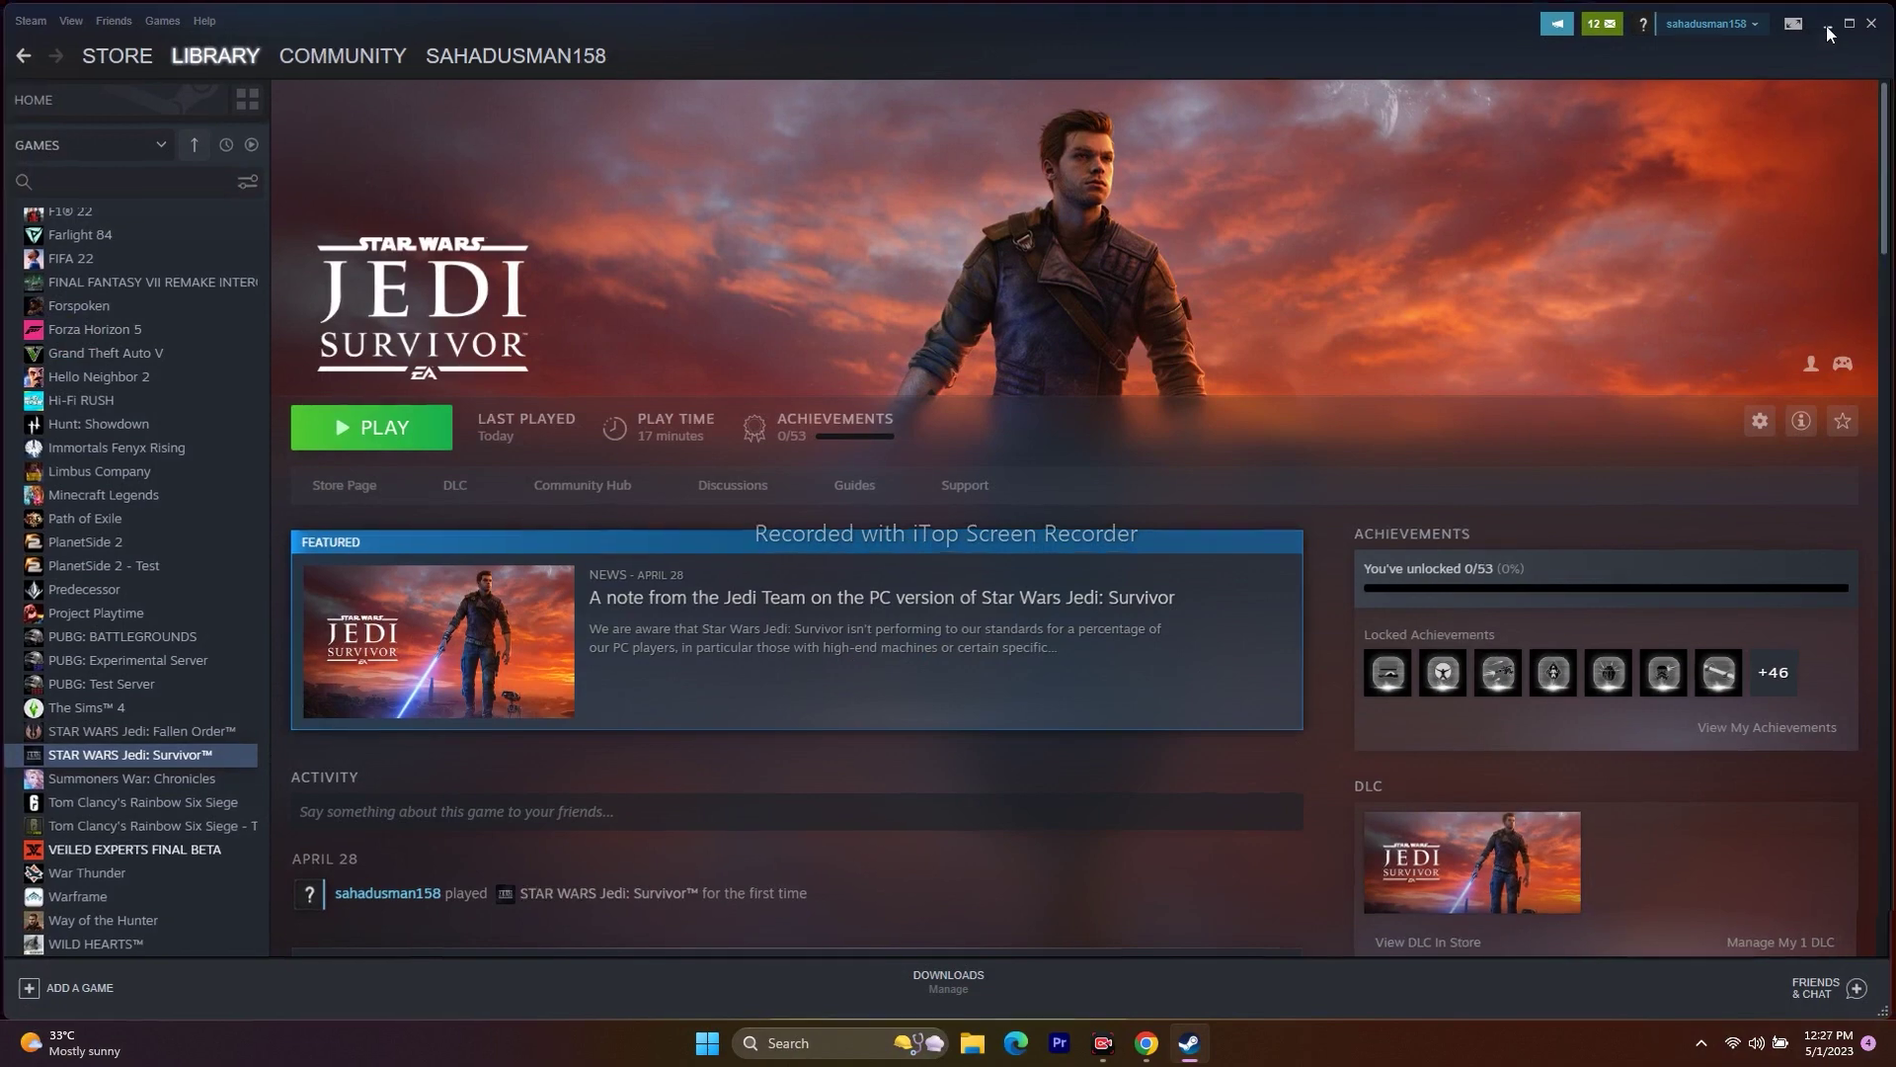
Open the Virtual Memory options from the advanced system settings' performance options and choose a custom paging file size for drive C:.
left_click(790, 1043)
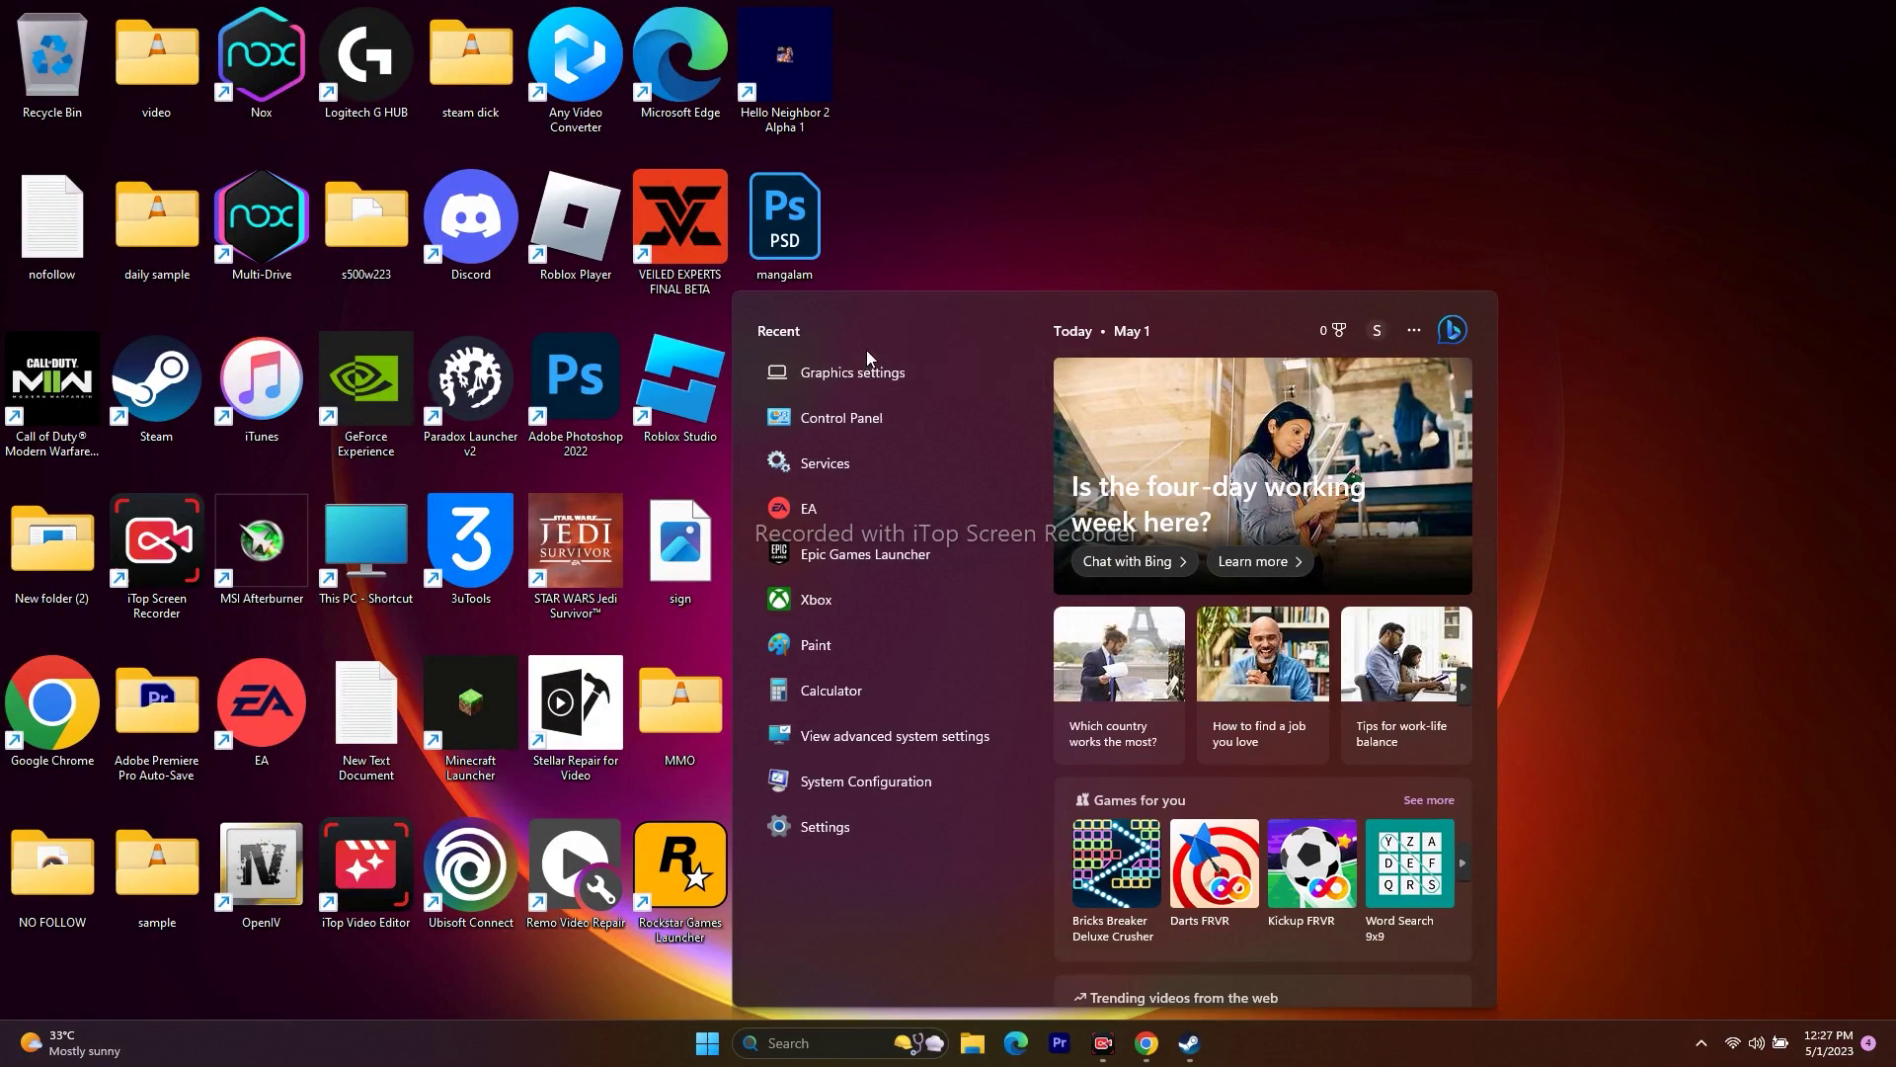
left_click(913, 734)
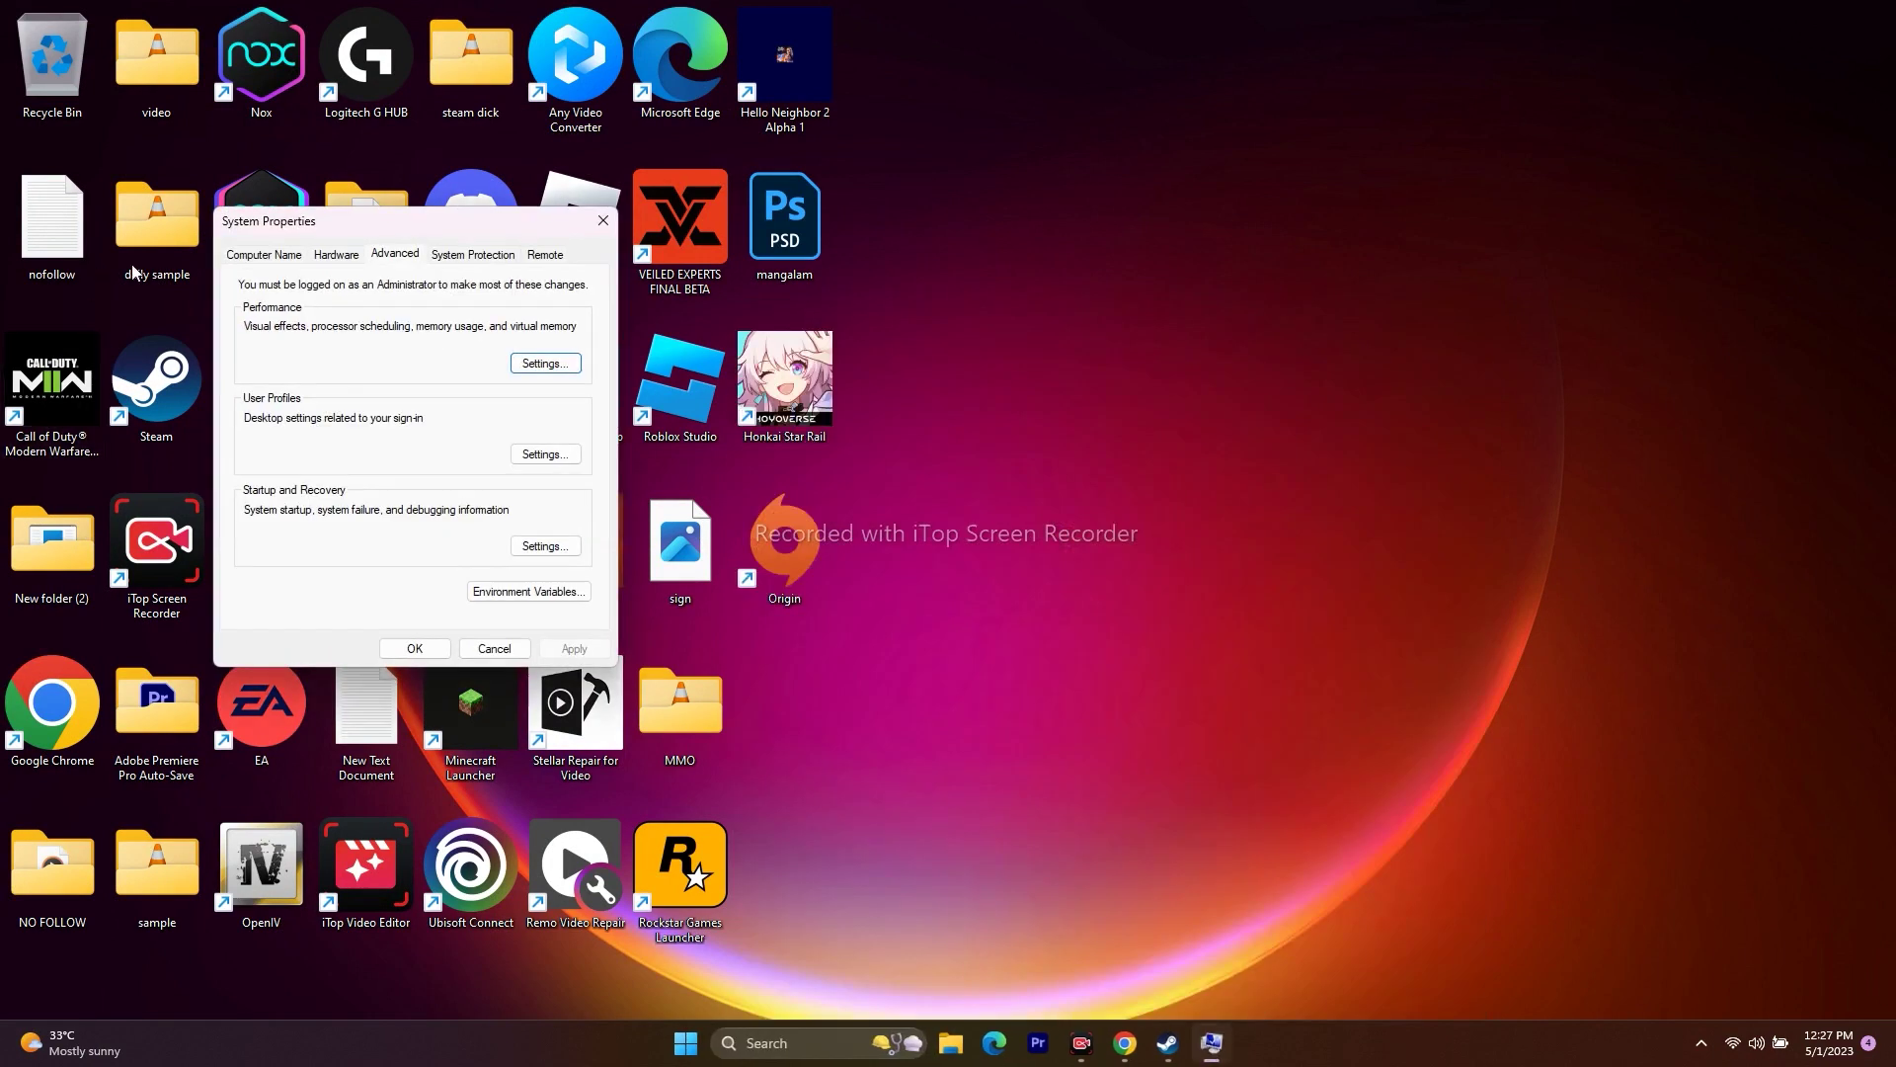
left_click(533, 363)
left_click(359, 329)
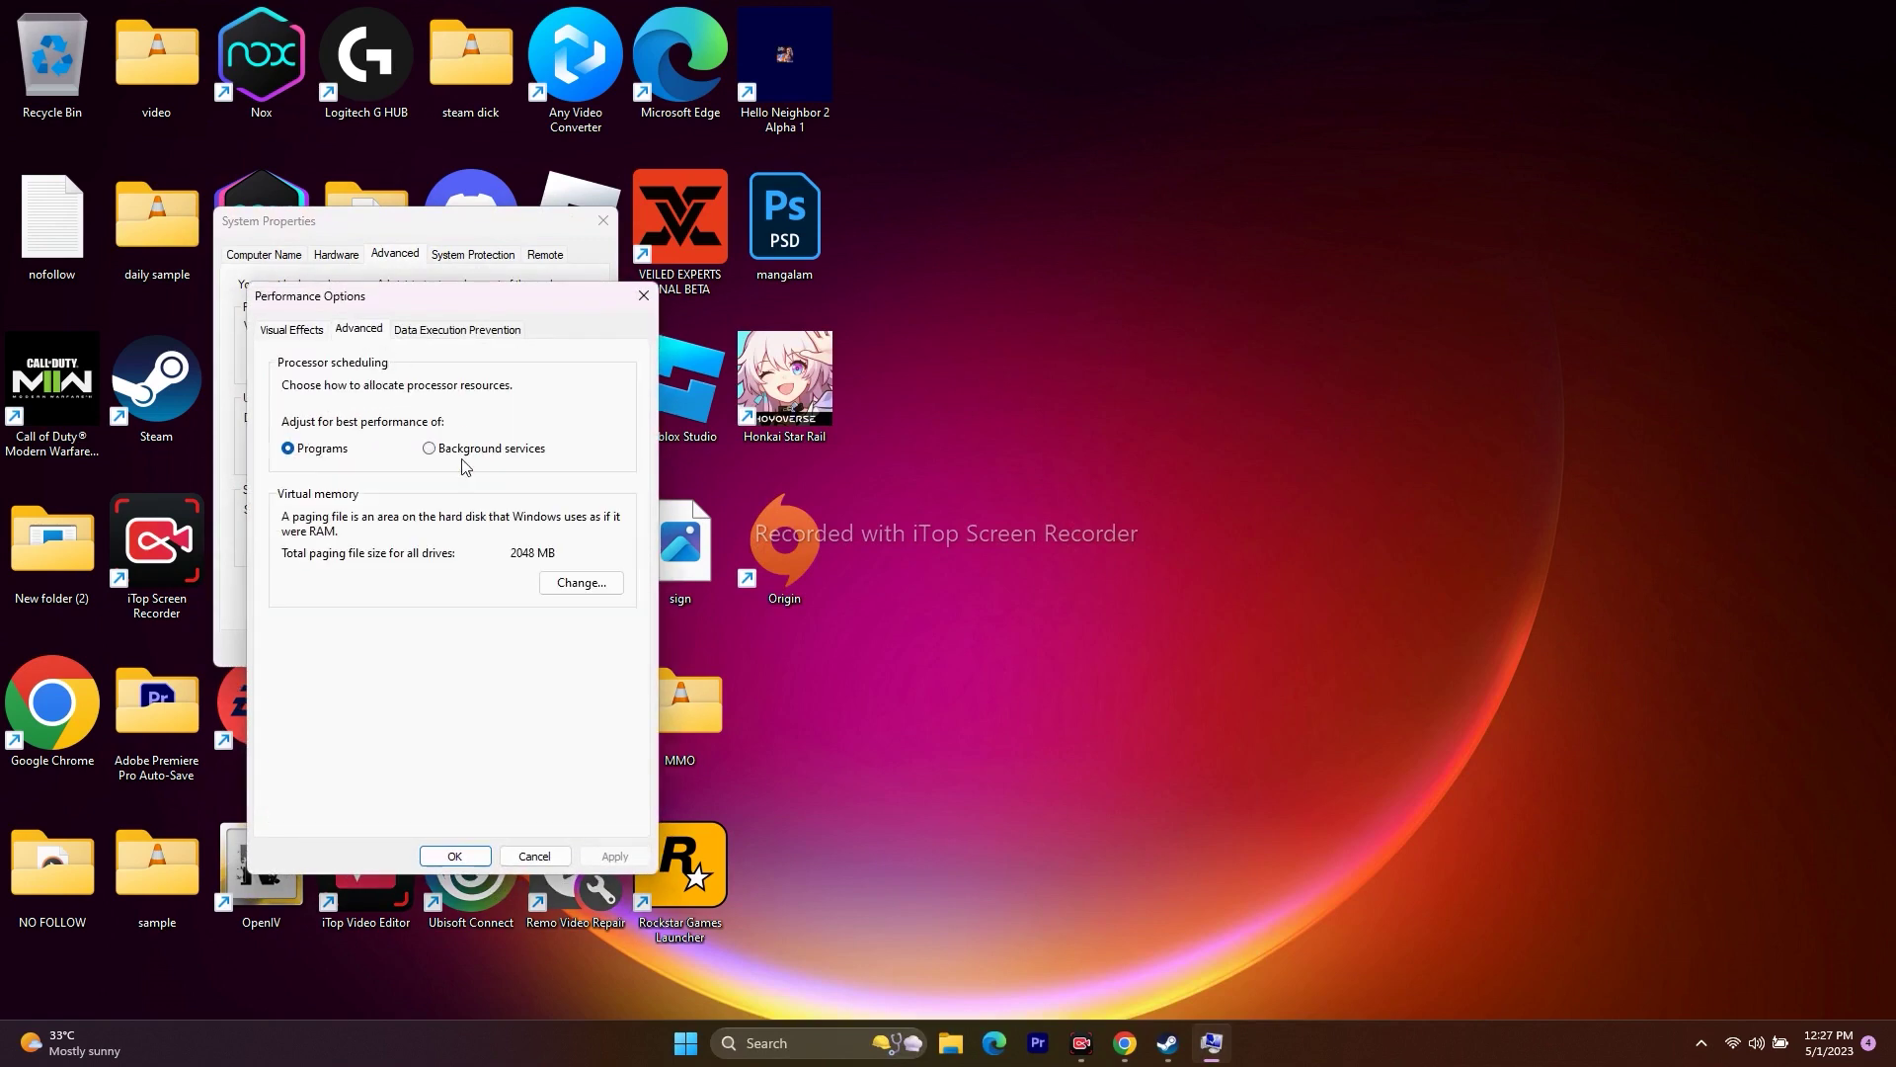
left_click(578, 582)
left_click(300, 580)
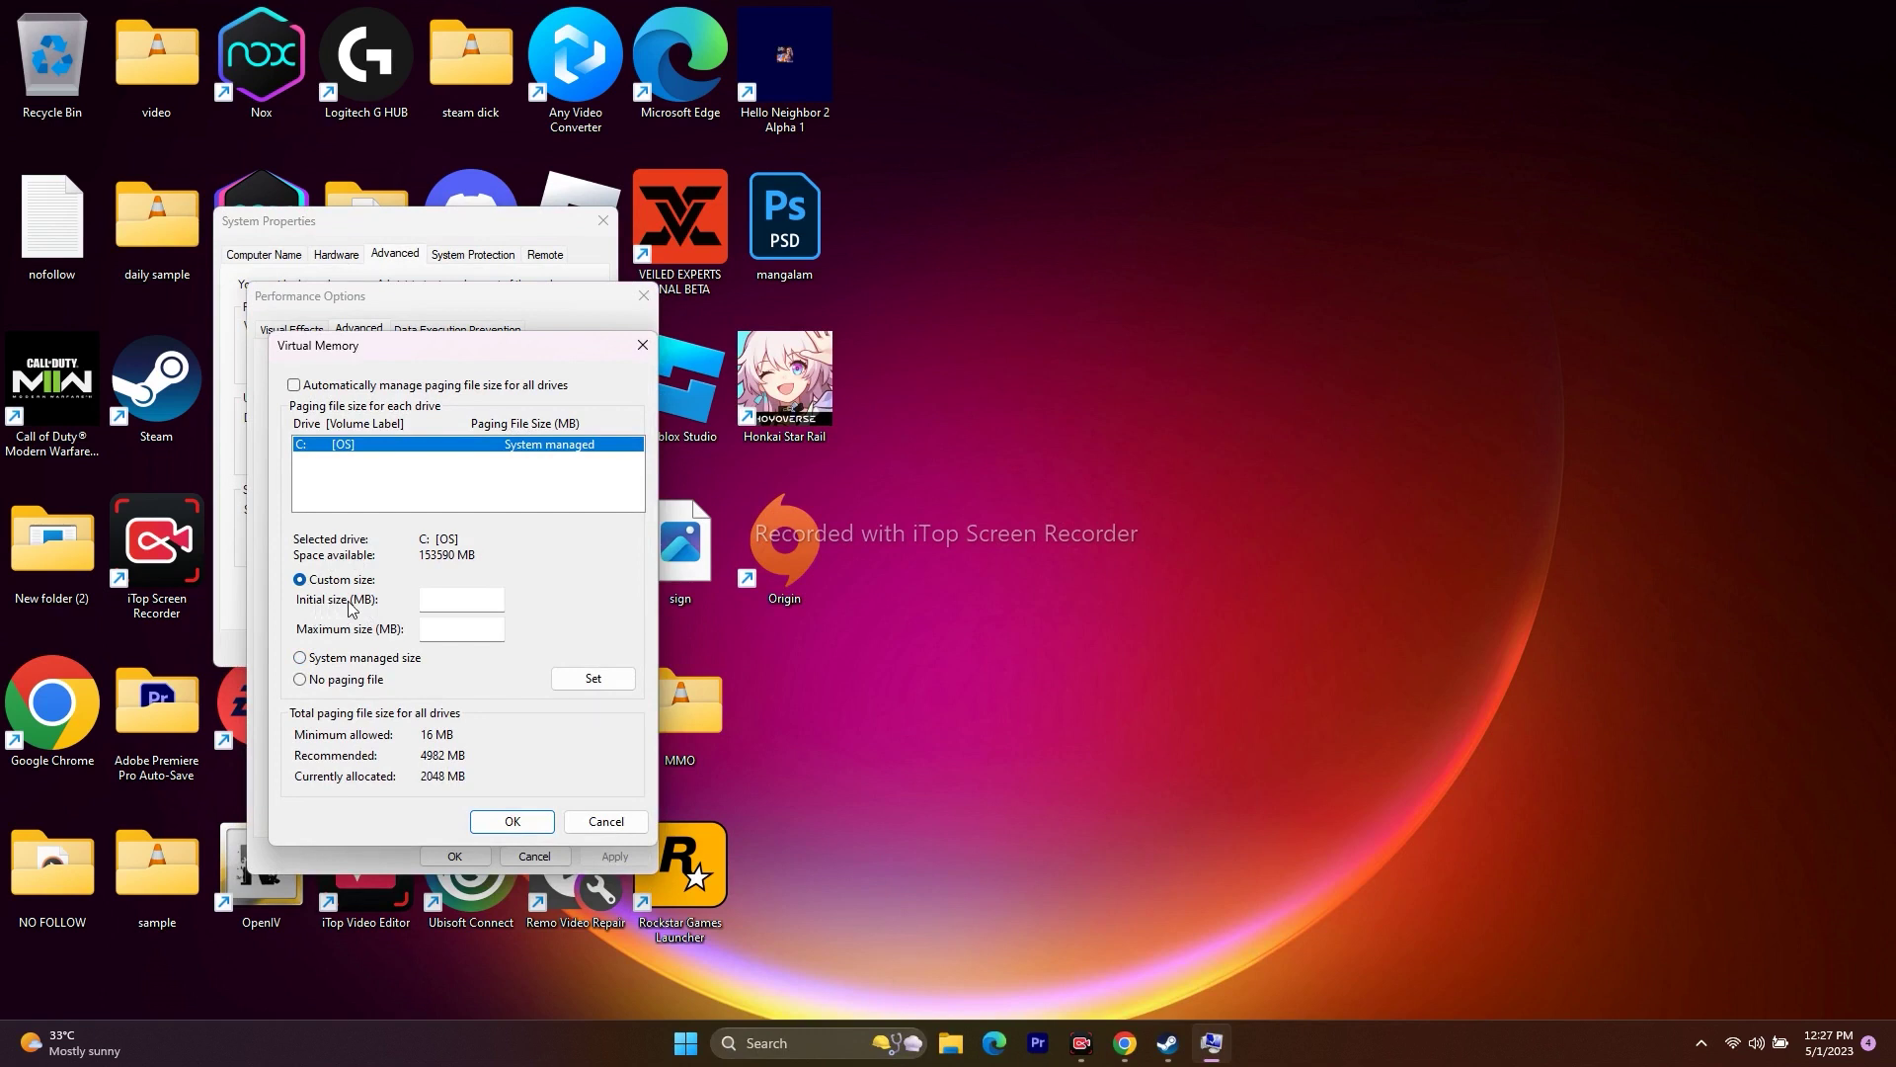
left_click(460, 608)
Open the System > About page in Windows Settings to check the installed RAM.
left_click(767, 1047)
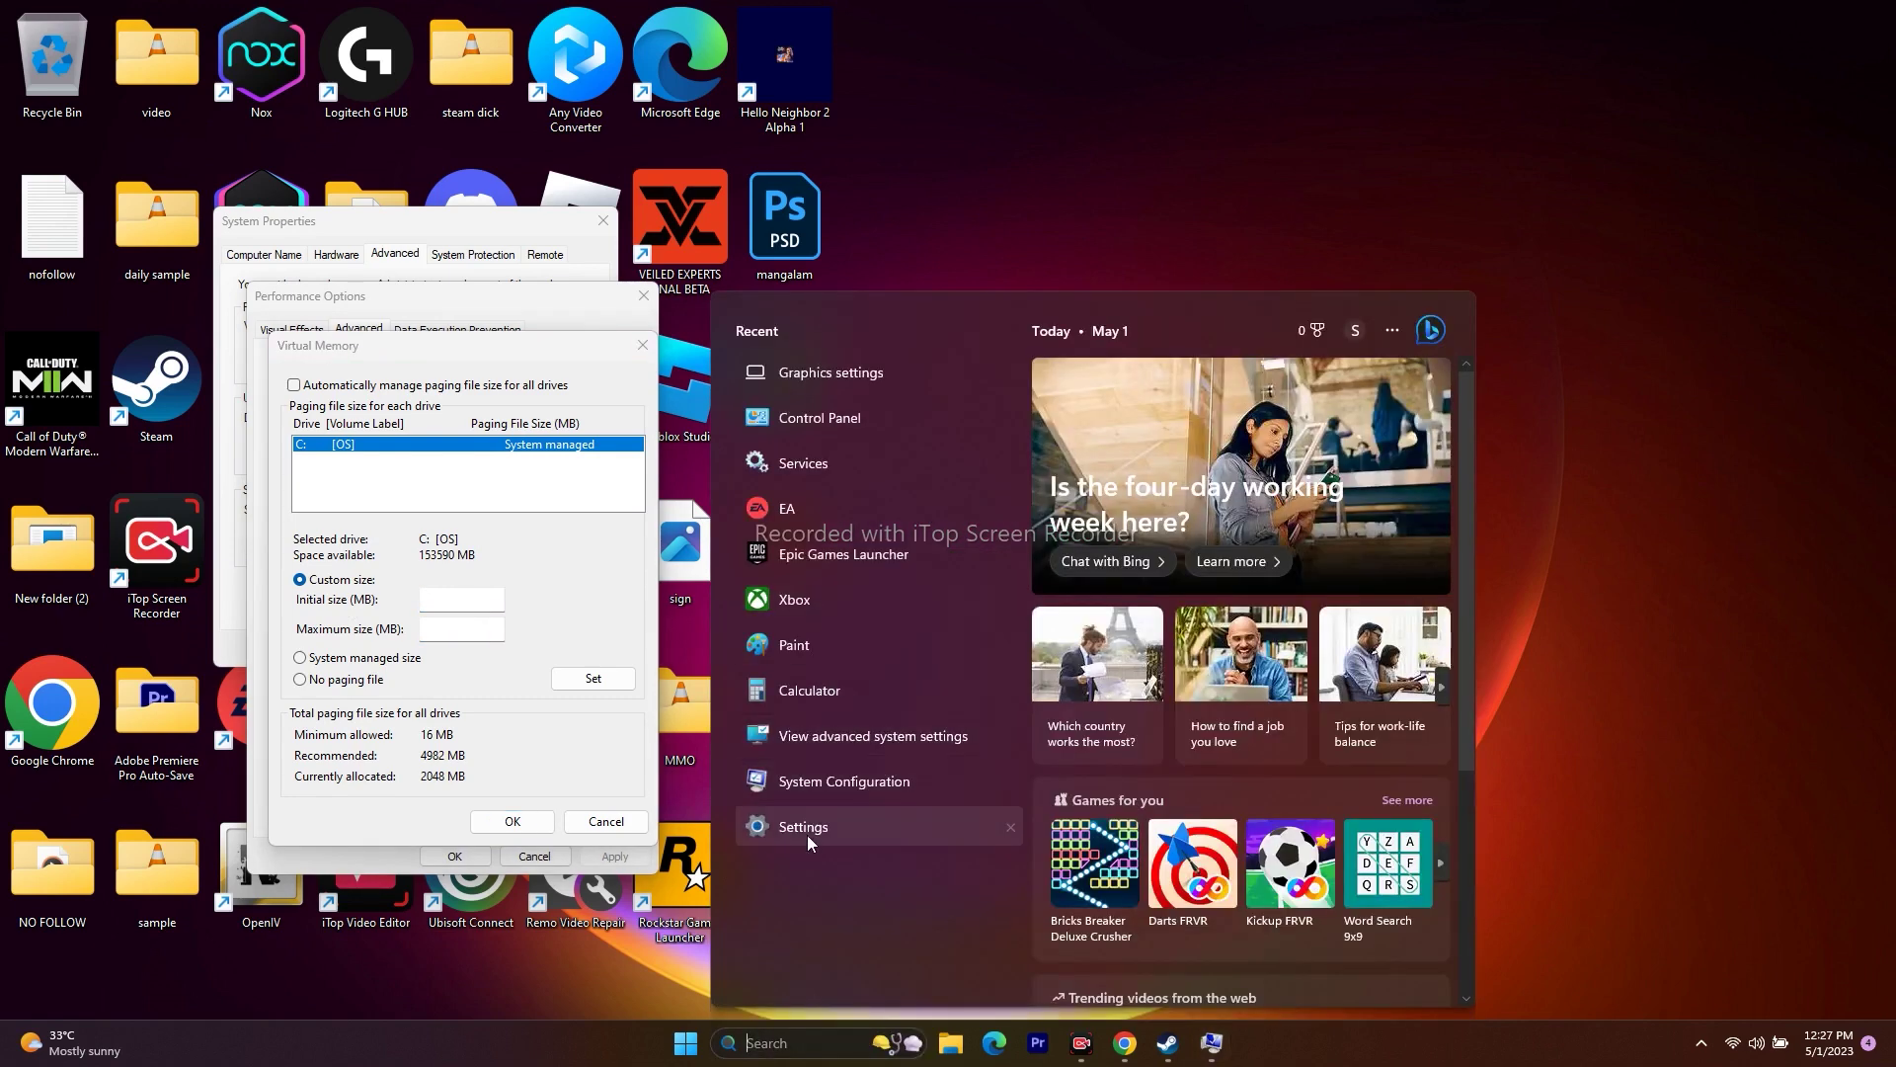
left_click(808, 832)
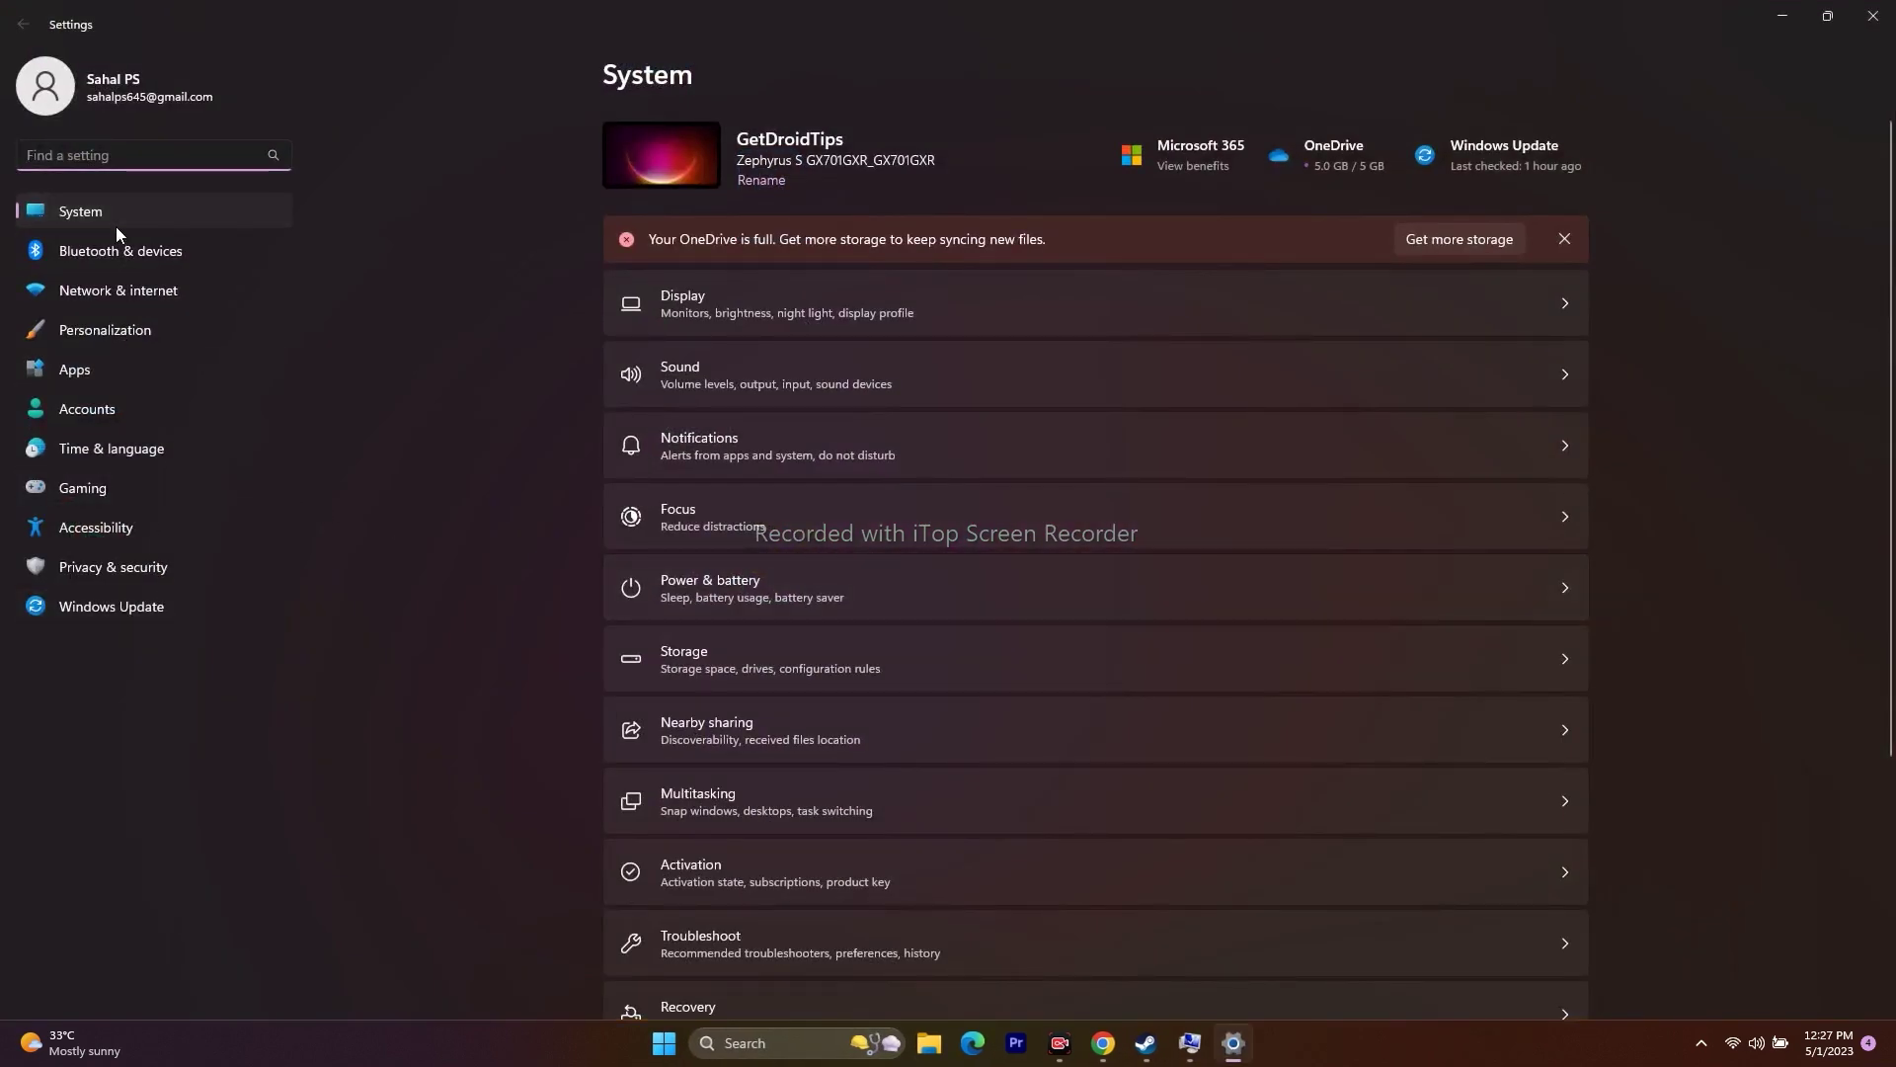
scroll(1830, 482, "down", 5)
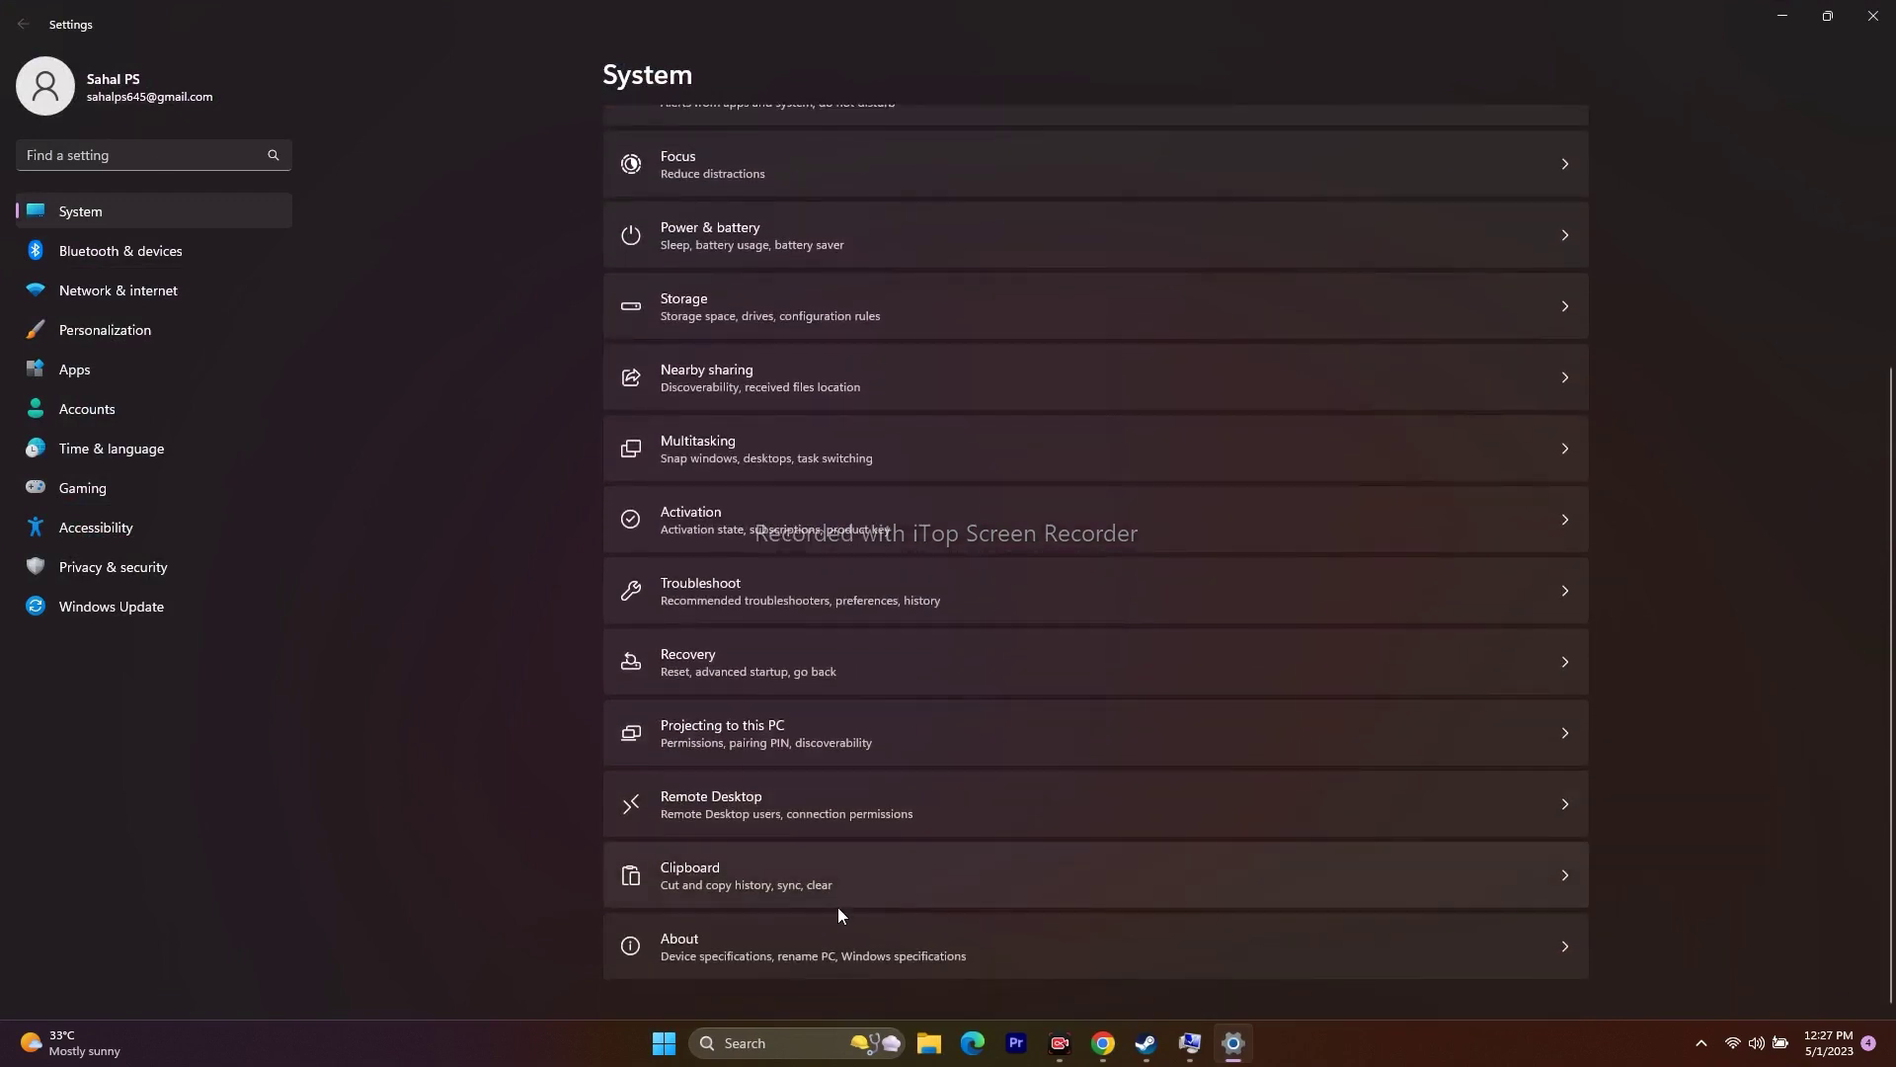
left_click(706, 938)
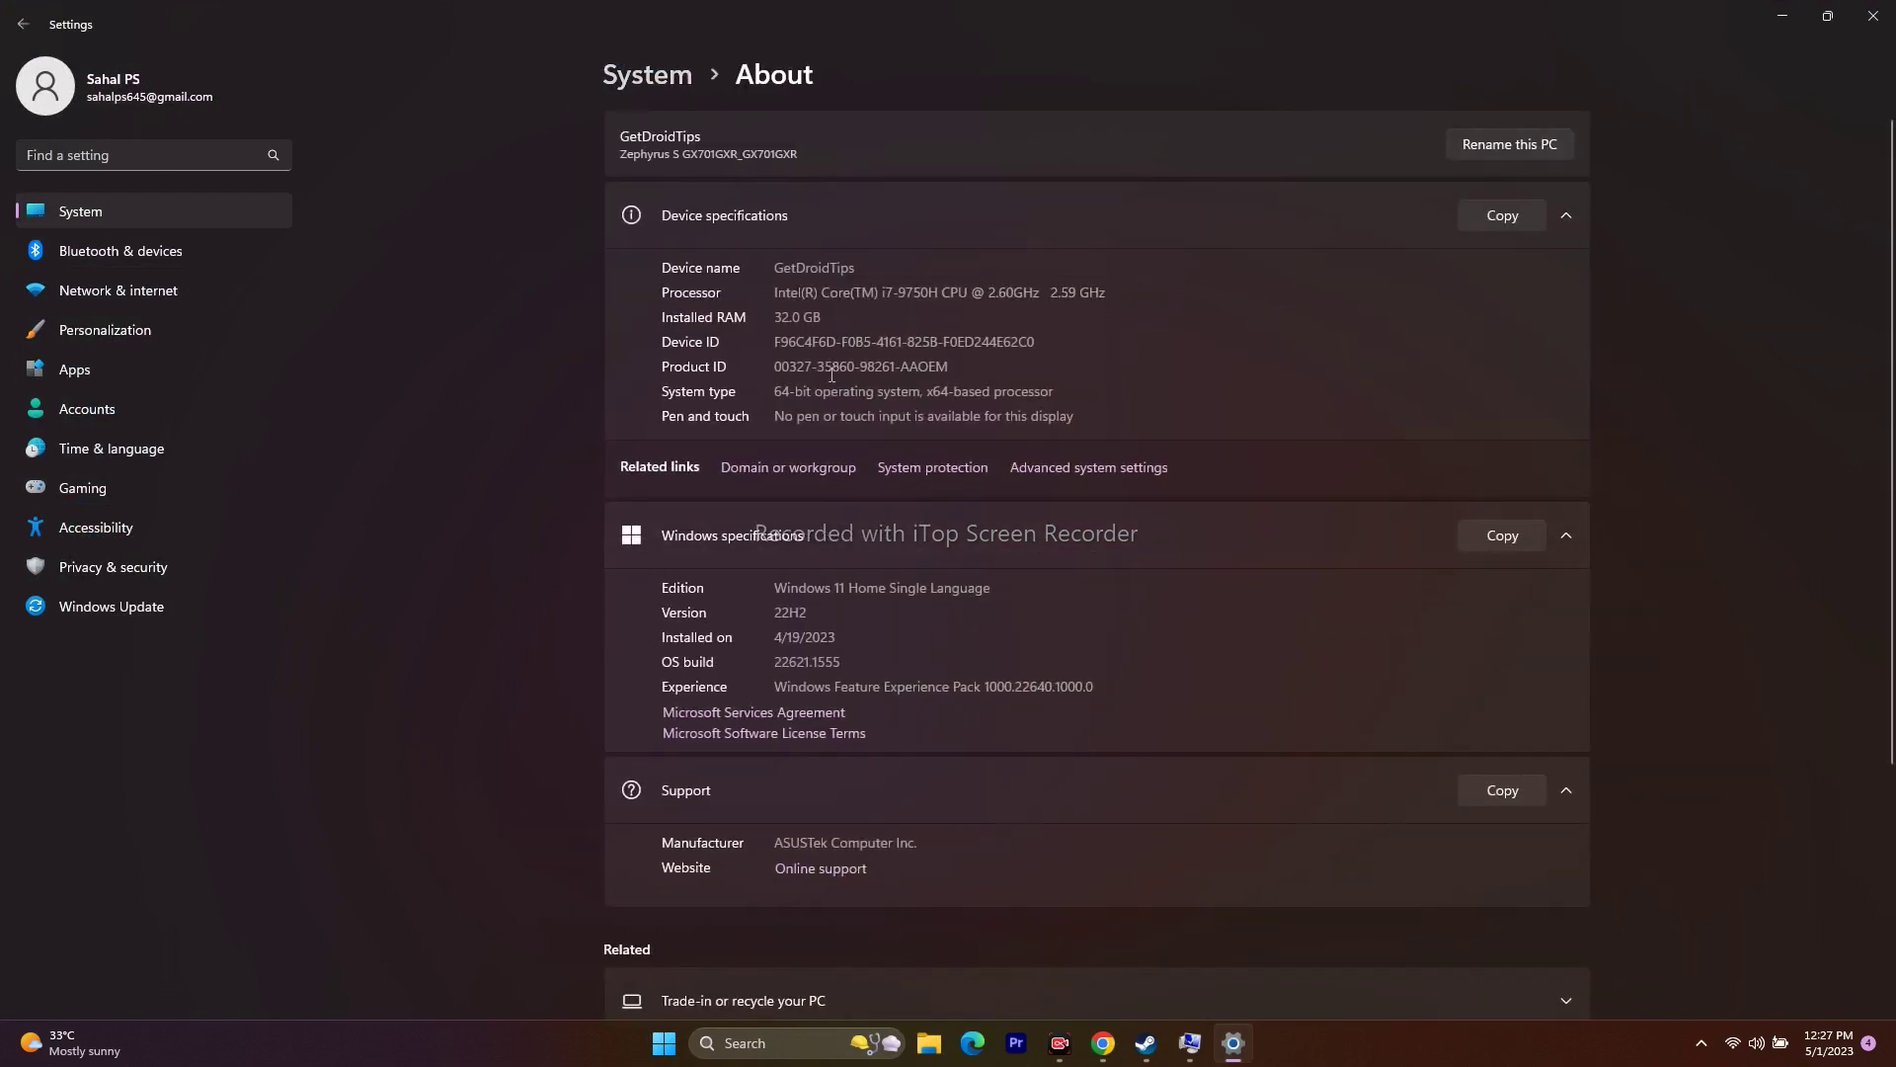
Close the Settings window and multiply the installed RAM, 32, by 1024 in Calculator.
left_click_drag(773, 317, 823, 317)
left_click(1872, 17)
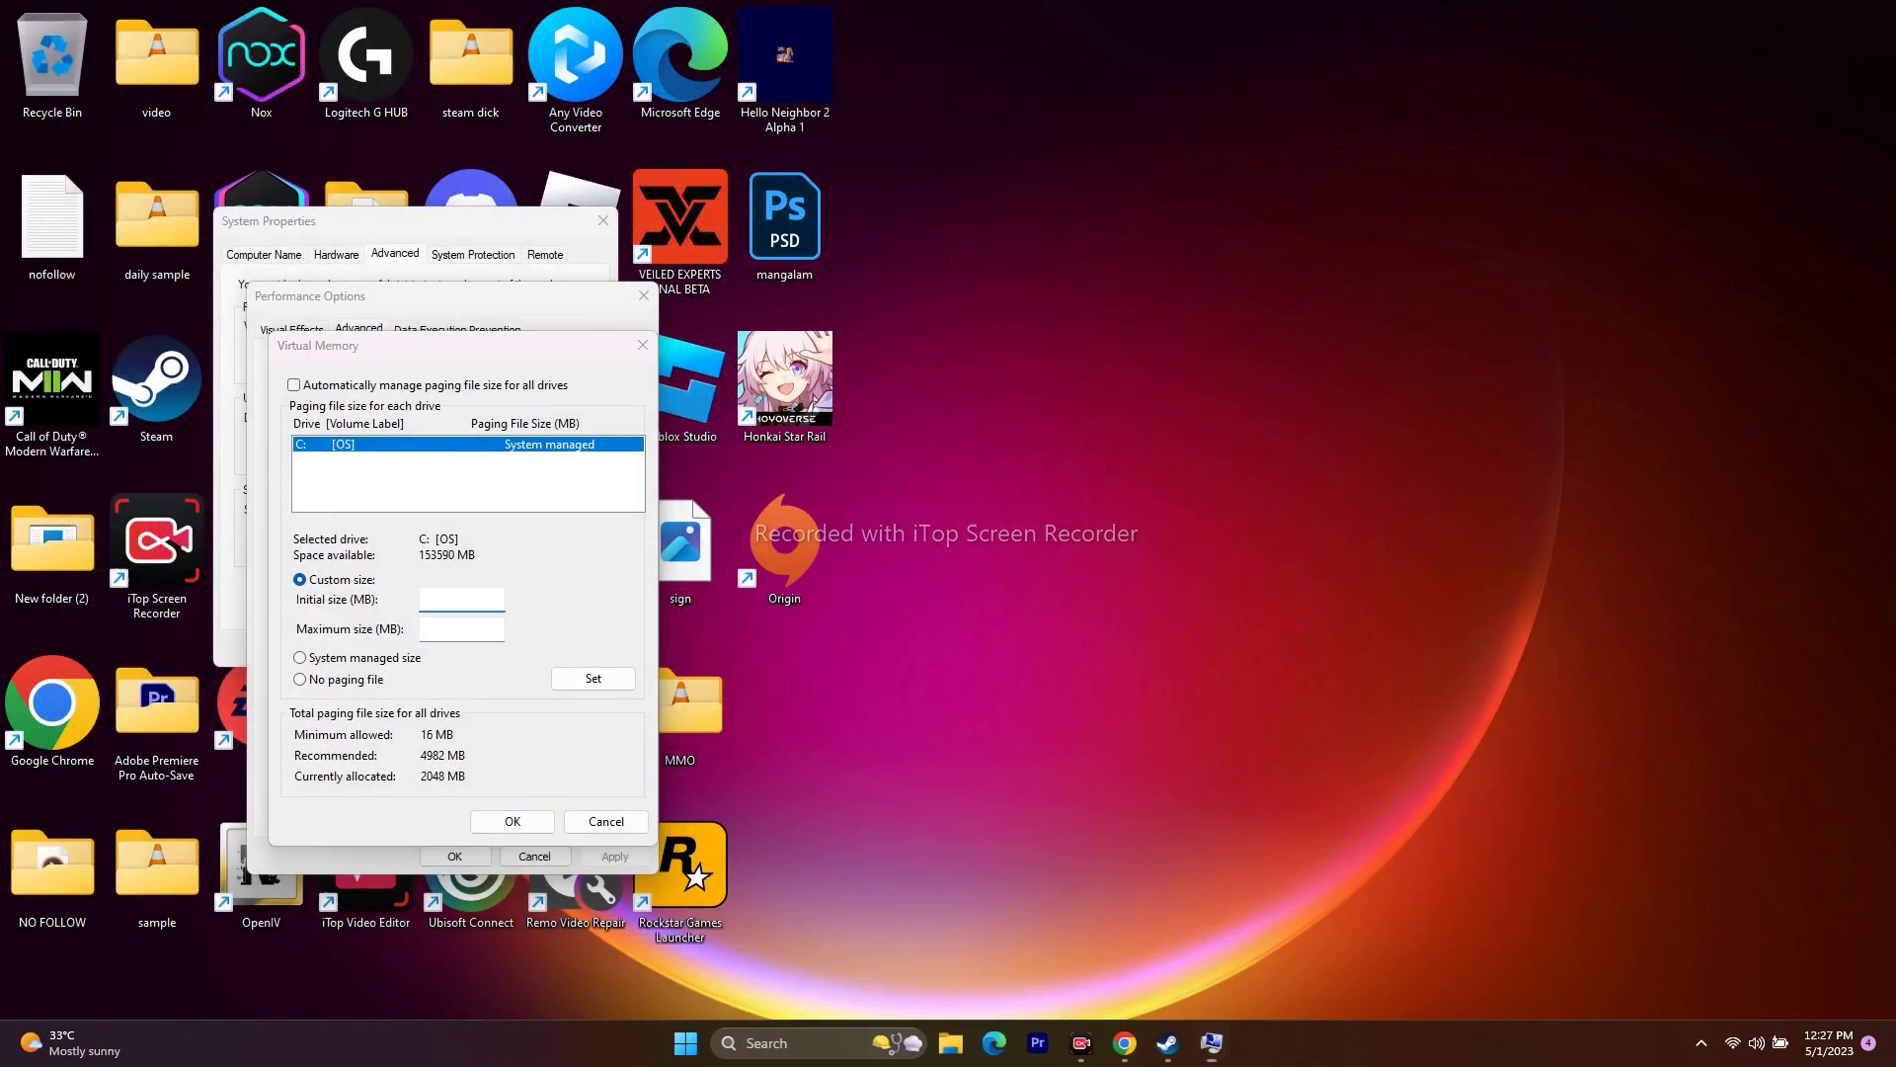
key("super+s")
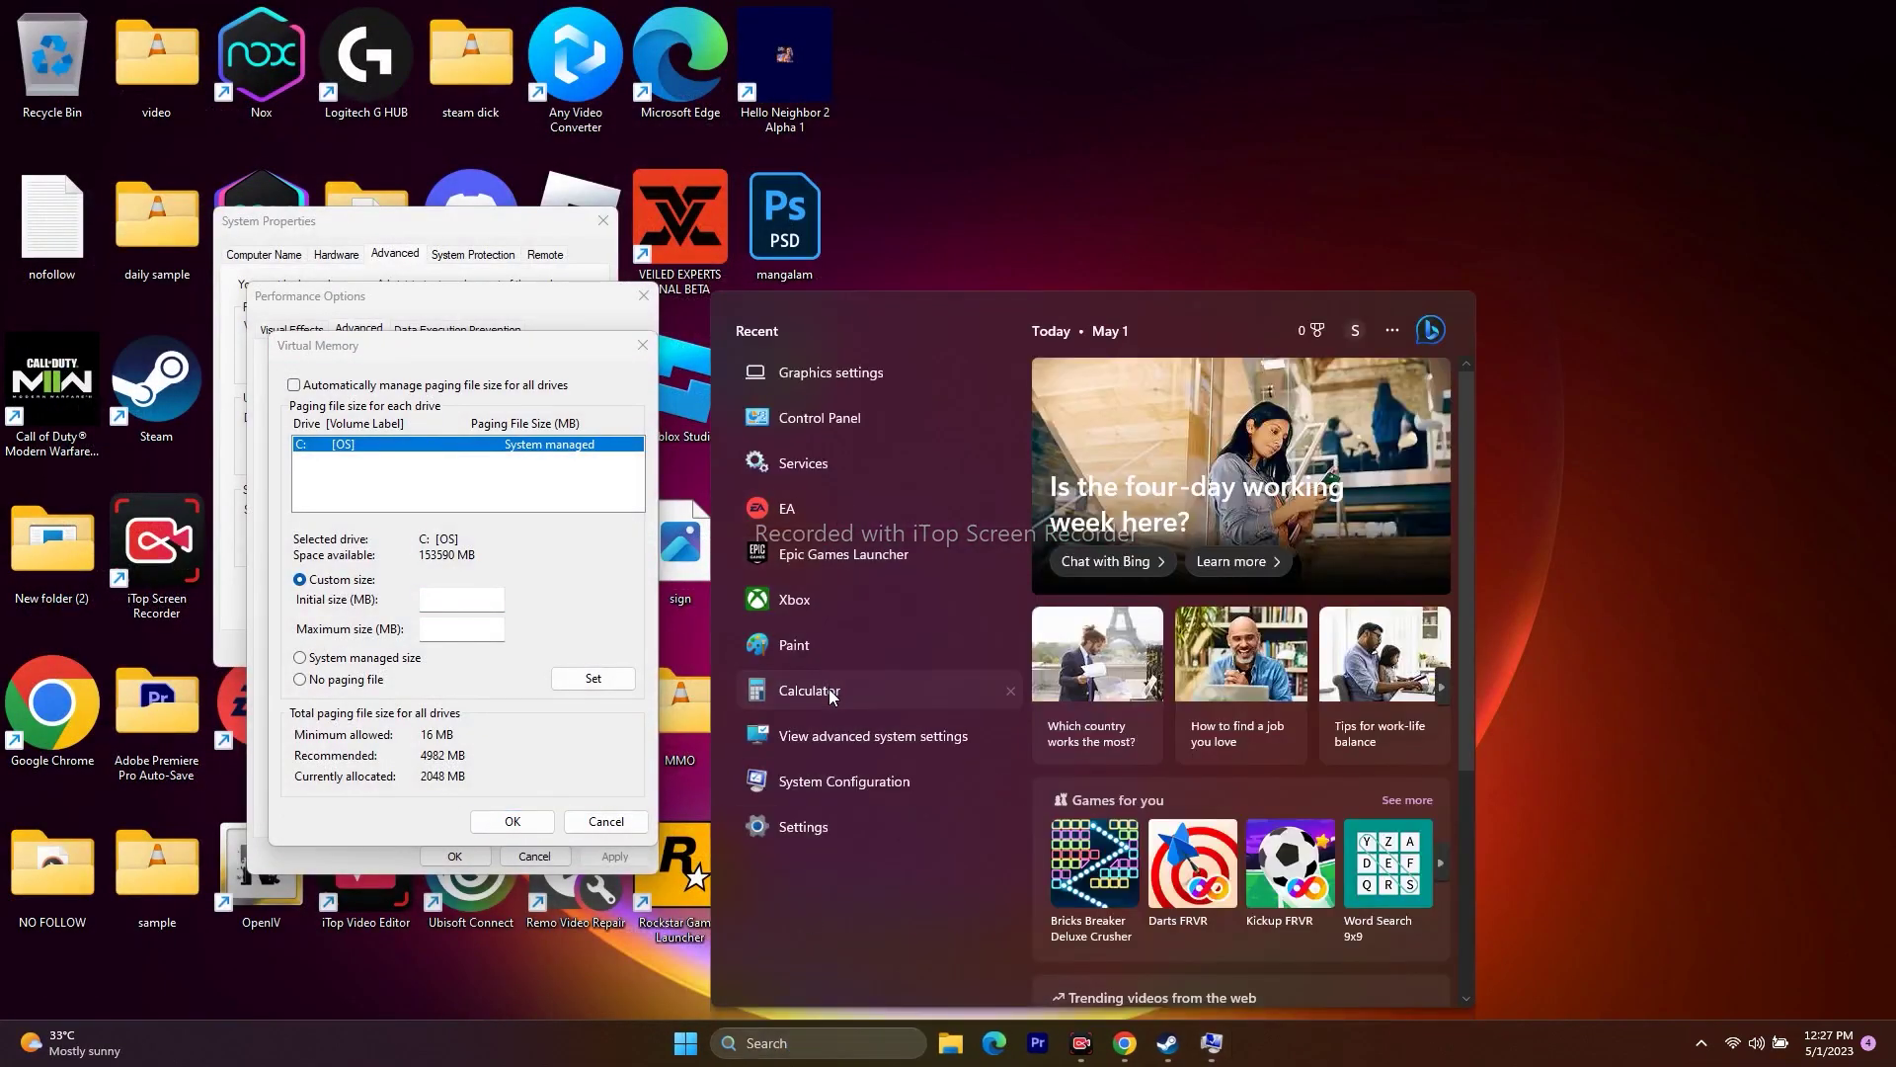
left_click(827, 689)
left_click(939, 830)
left_click(758, 830)
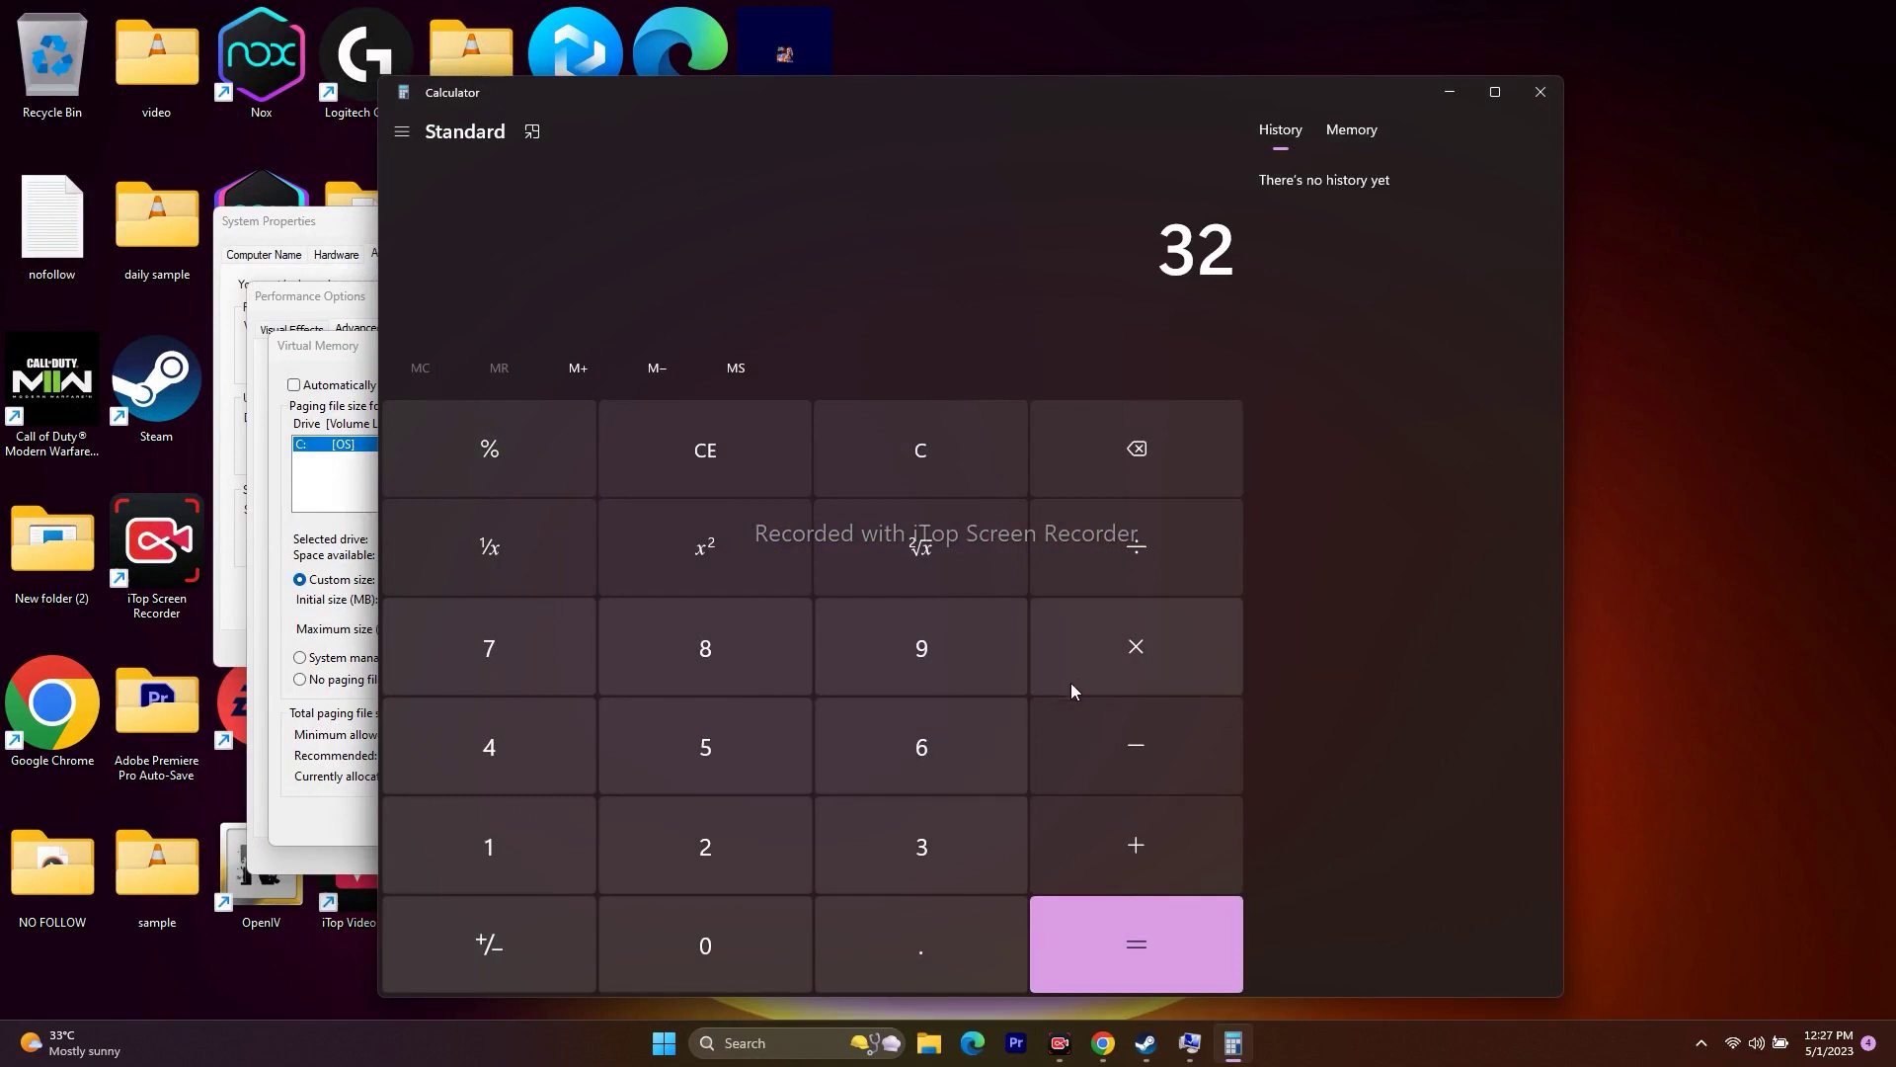
left_click(464, 835)
left_click(672, 938)
left_click(613, 857)
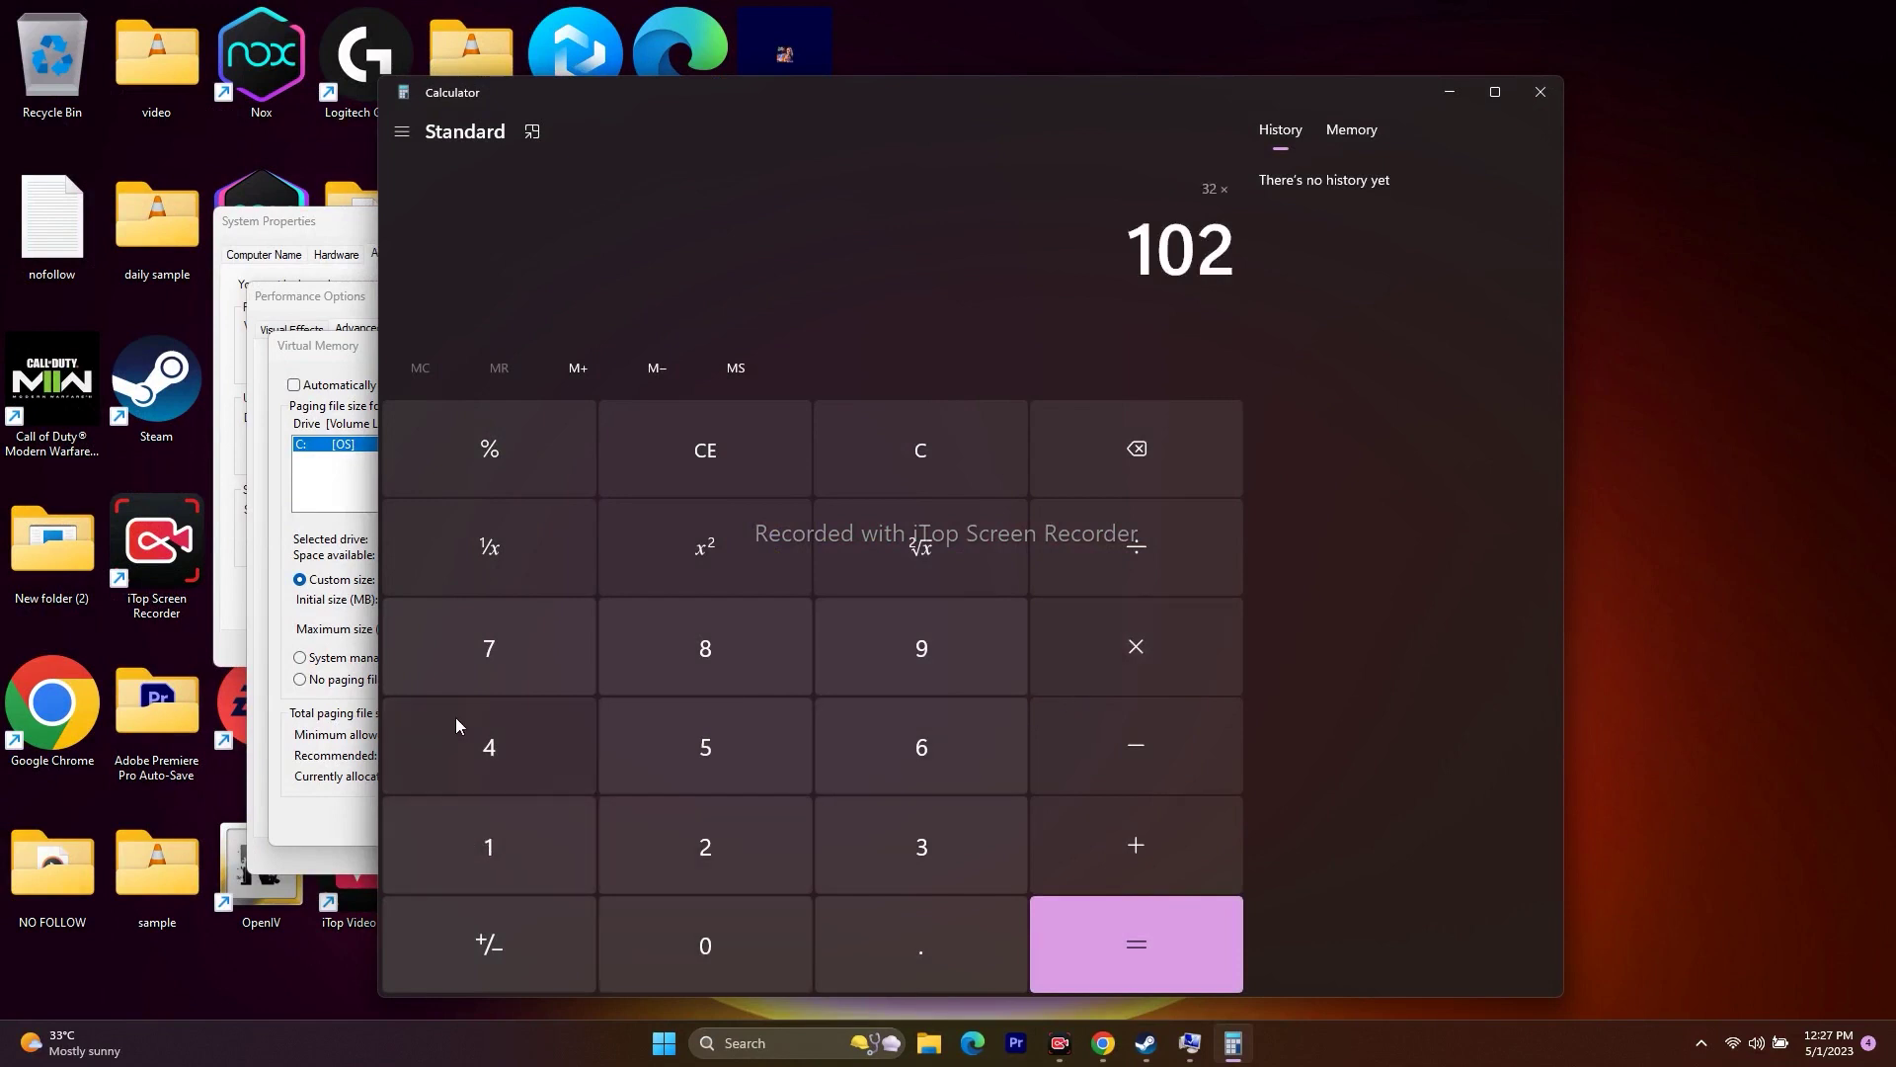
left_click(460, 731)
left_click(1171, 948)
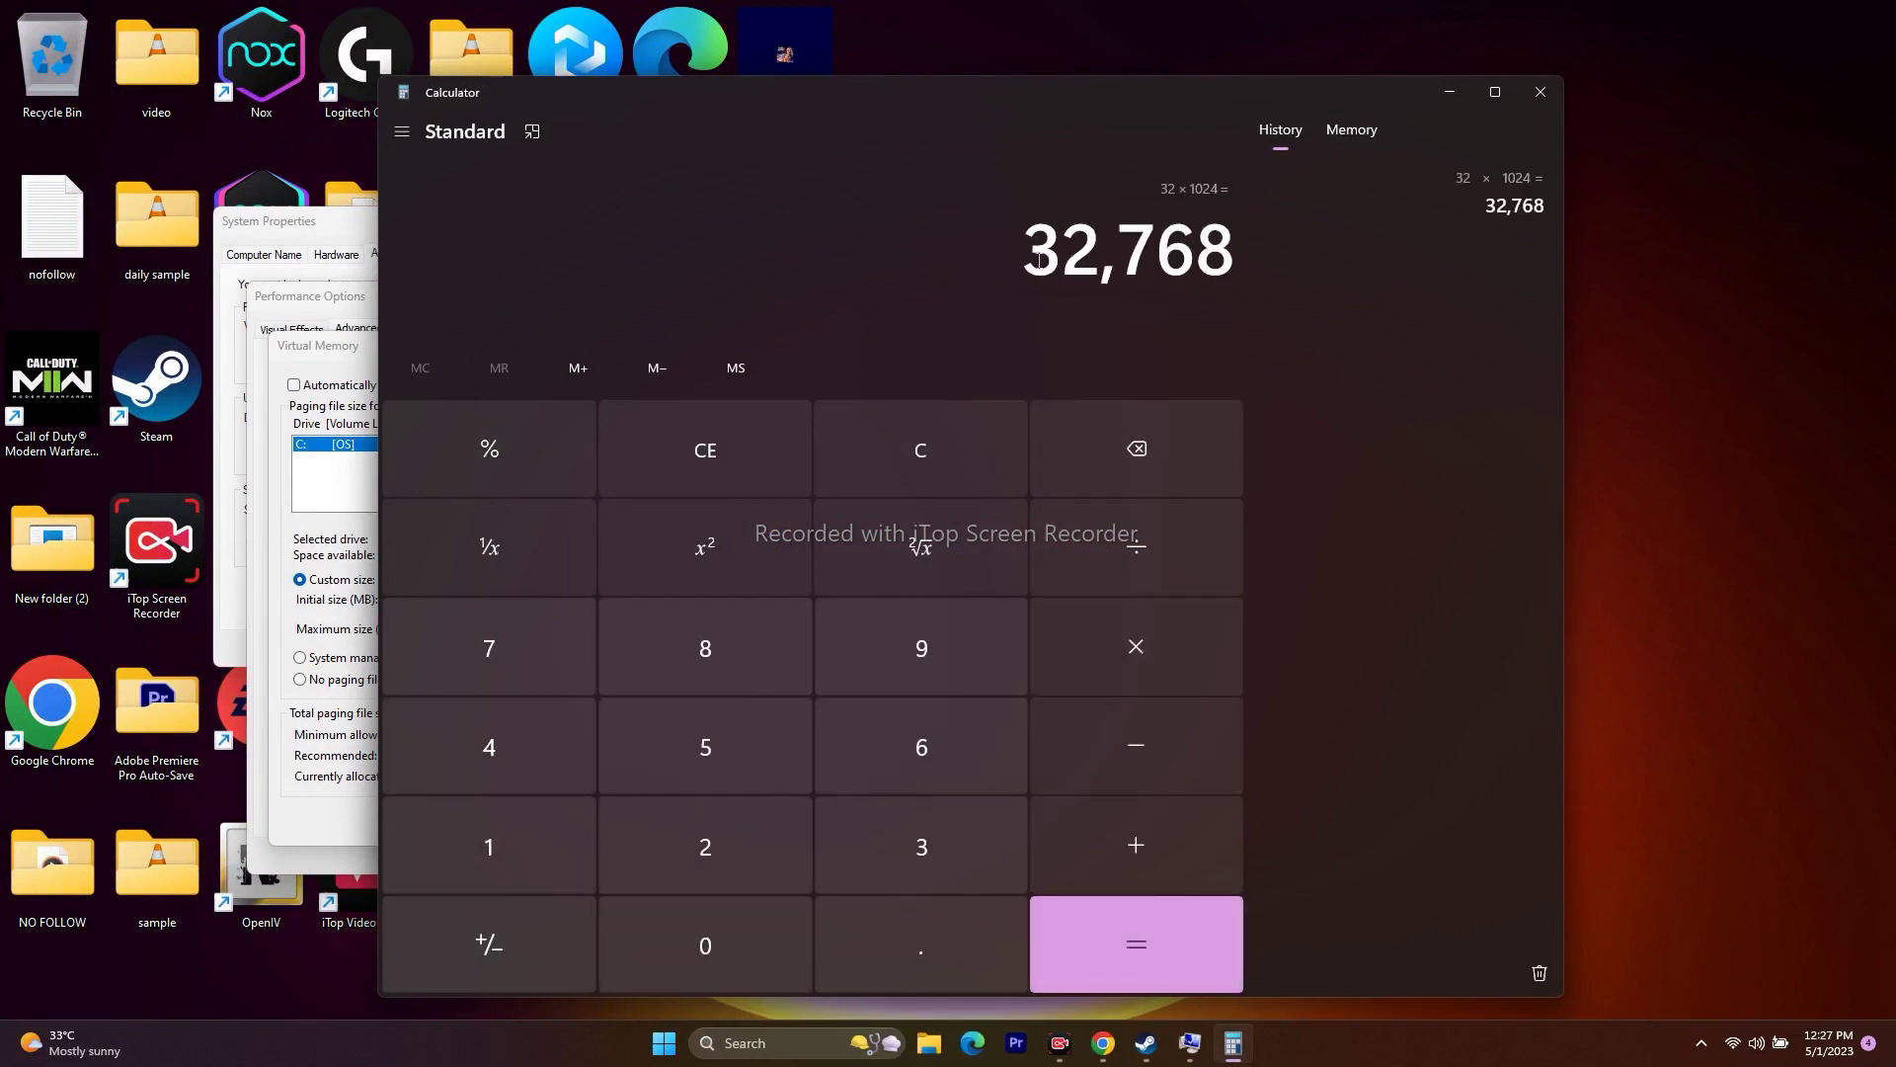
Multiply the calculated RAM size in megabytes by 1.5 and copy the result.
left_click(1168, 659)
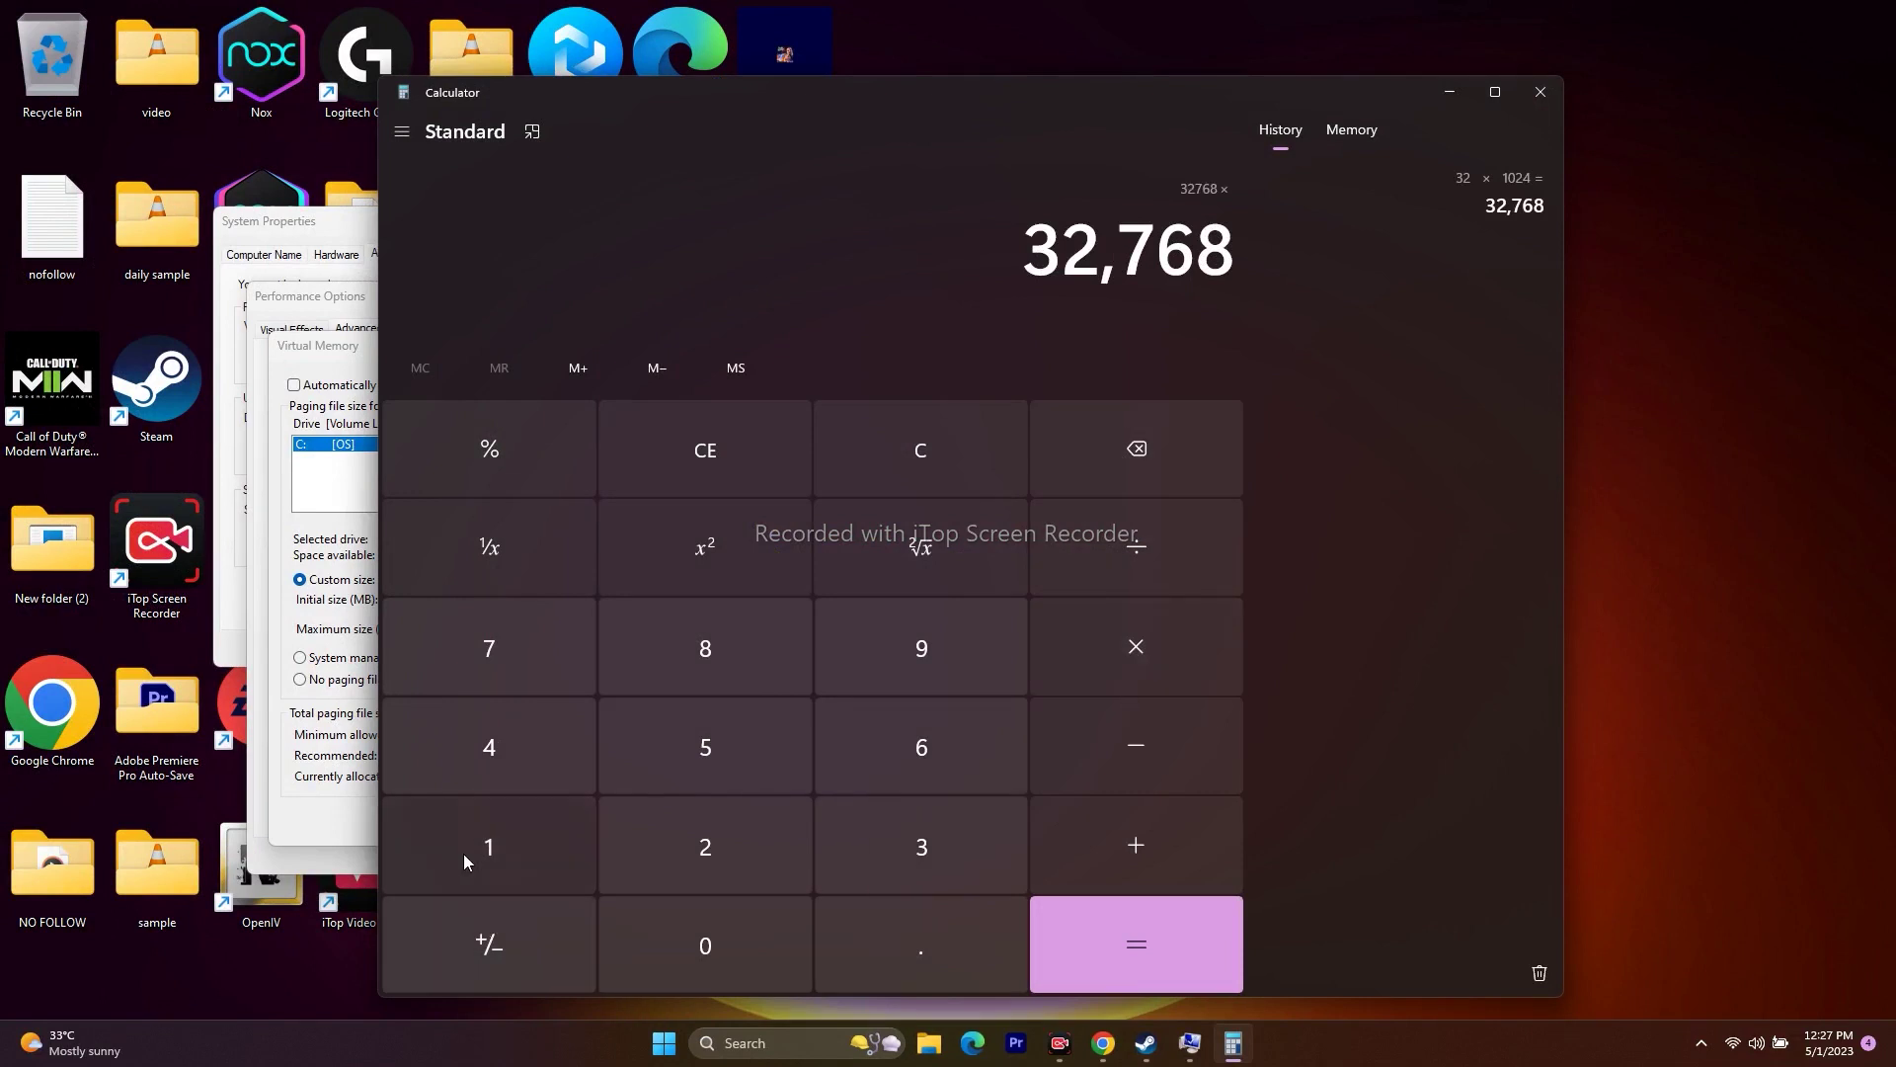
left_click(465, 858)
left_click(836, 935)
left_click(705, 747)
left_click(1156, 948)
left_click_drag(1034, 247, 1230, 242)
right_click(1190, 245)
left_click(1234, 264)
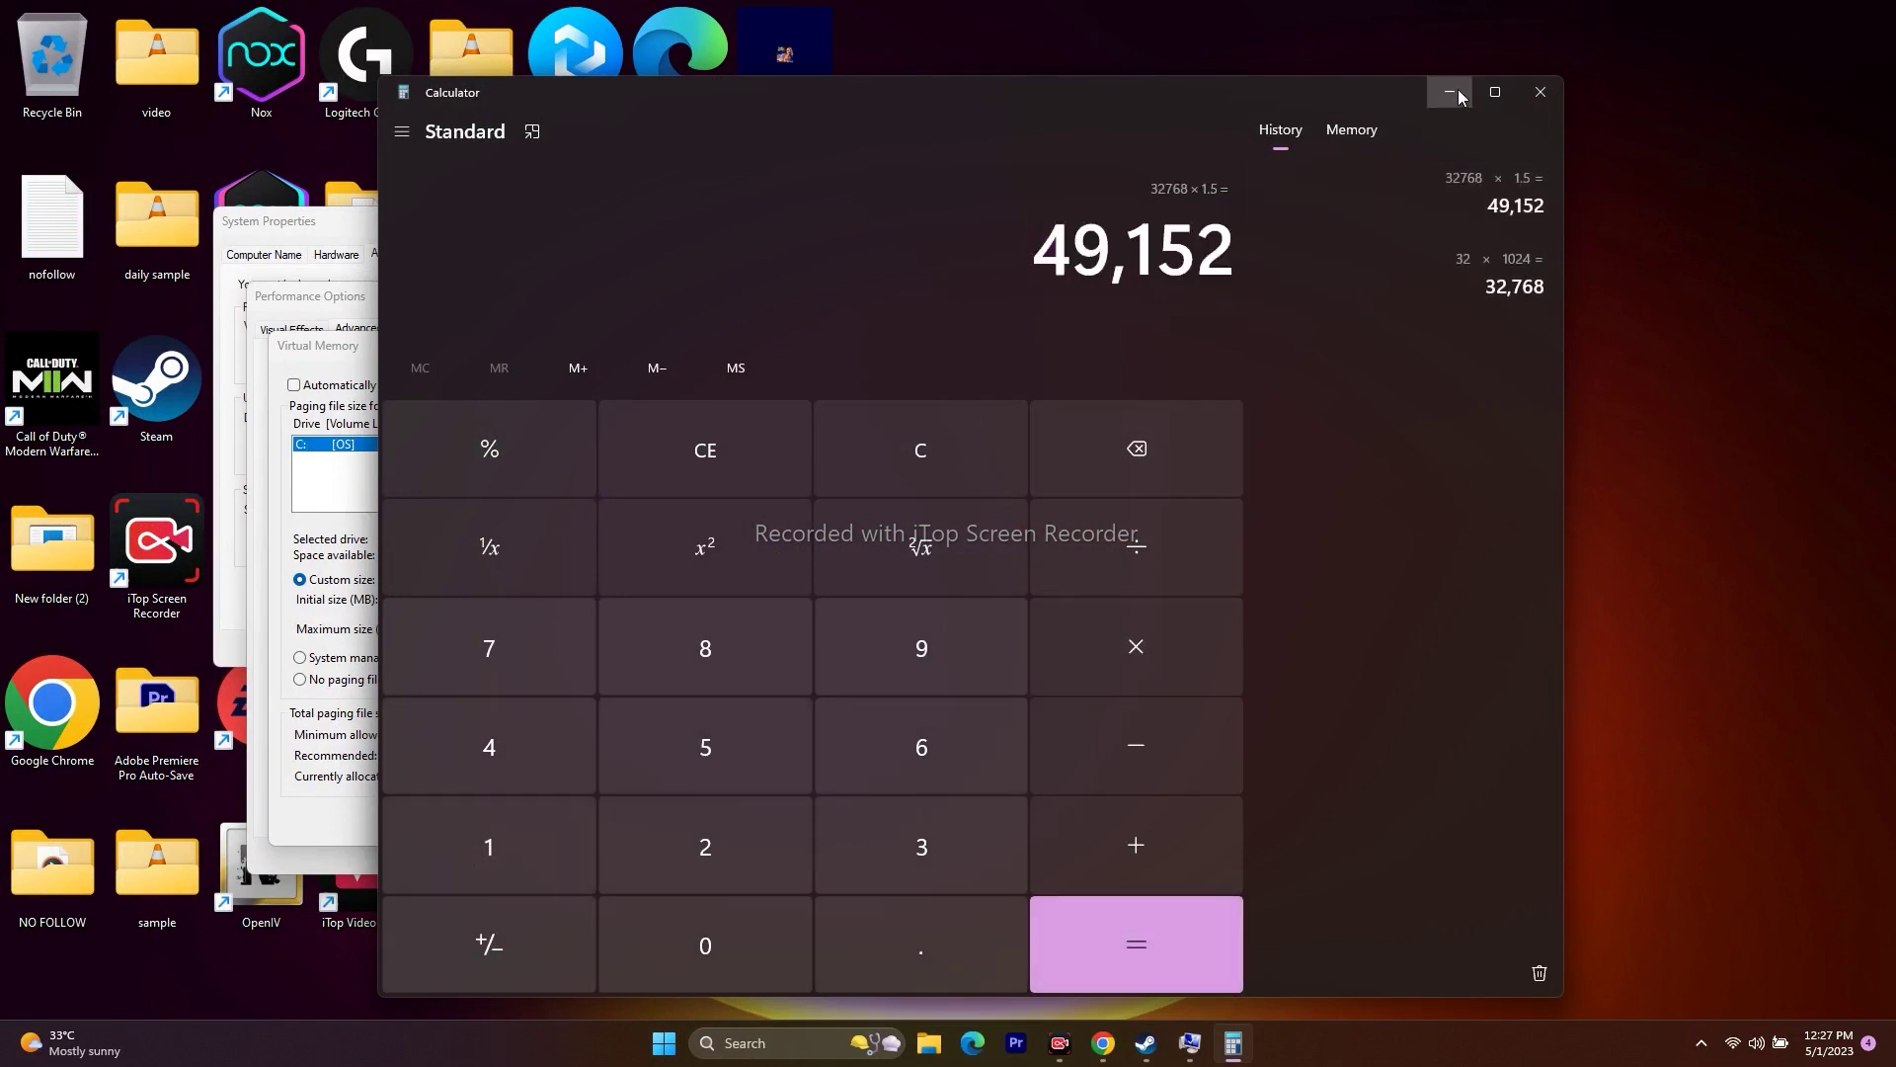
Set the initial size of drive C:'s paging file to 49,152 MB in Virtual Memory.
left_click(1449, 92)
right_click(435, 608)
left_click(508, 680)
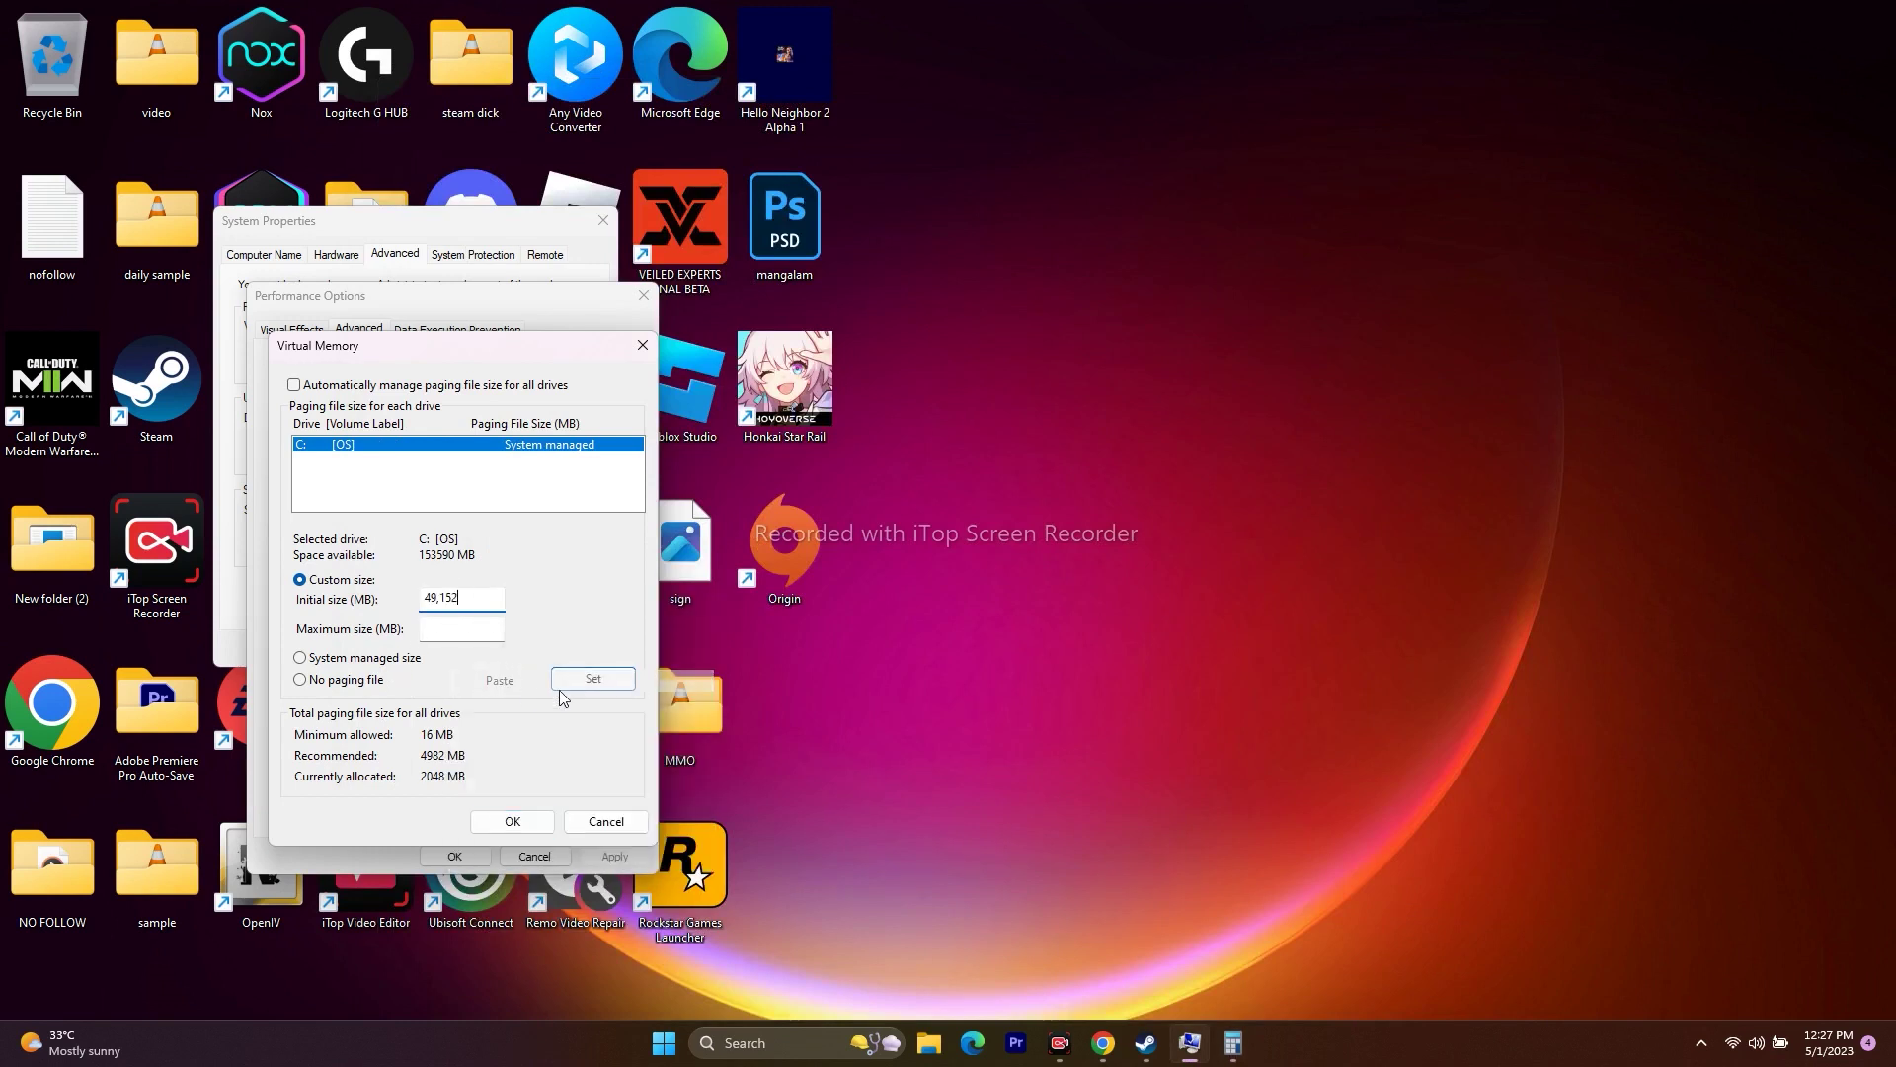
Clear Calculator, multiply 32 by 1024 and the product by 3, and copy the result.
left_click(1233, 1049)
left_click(753, 422)
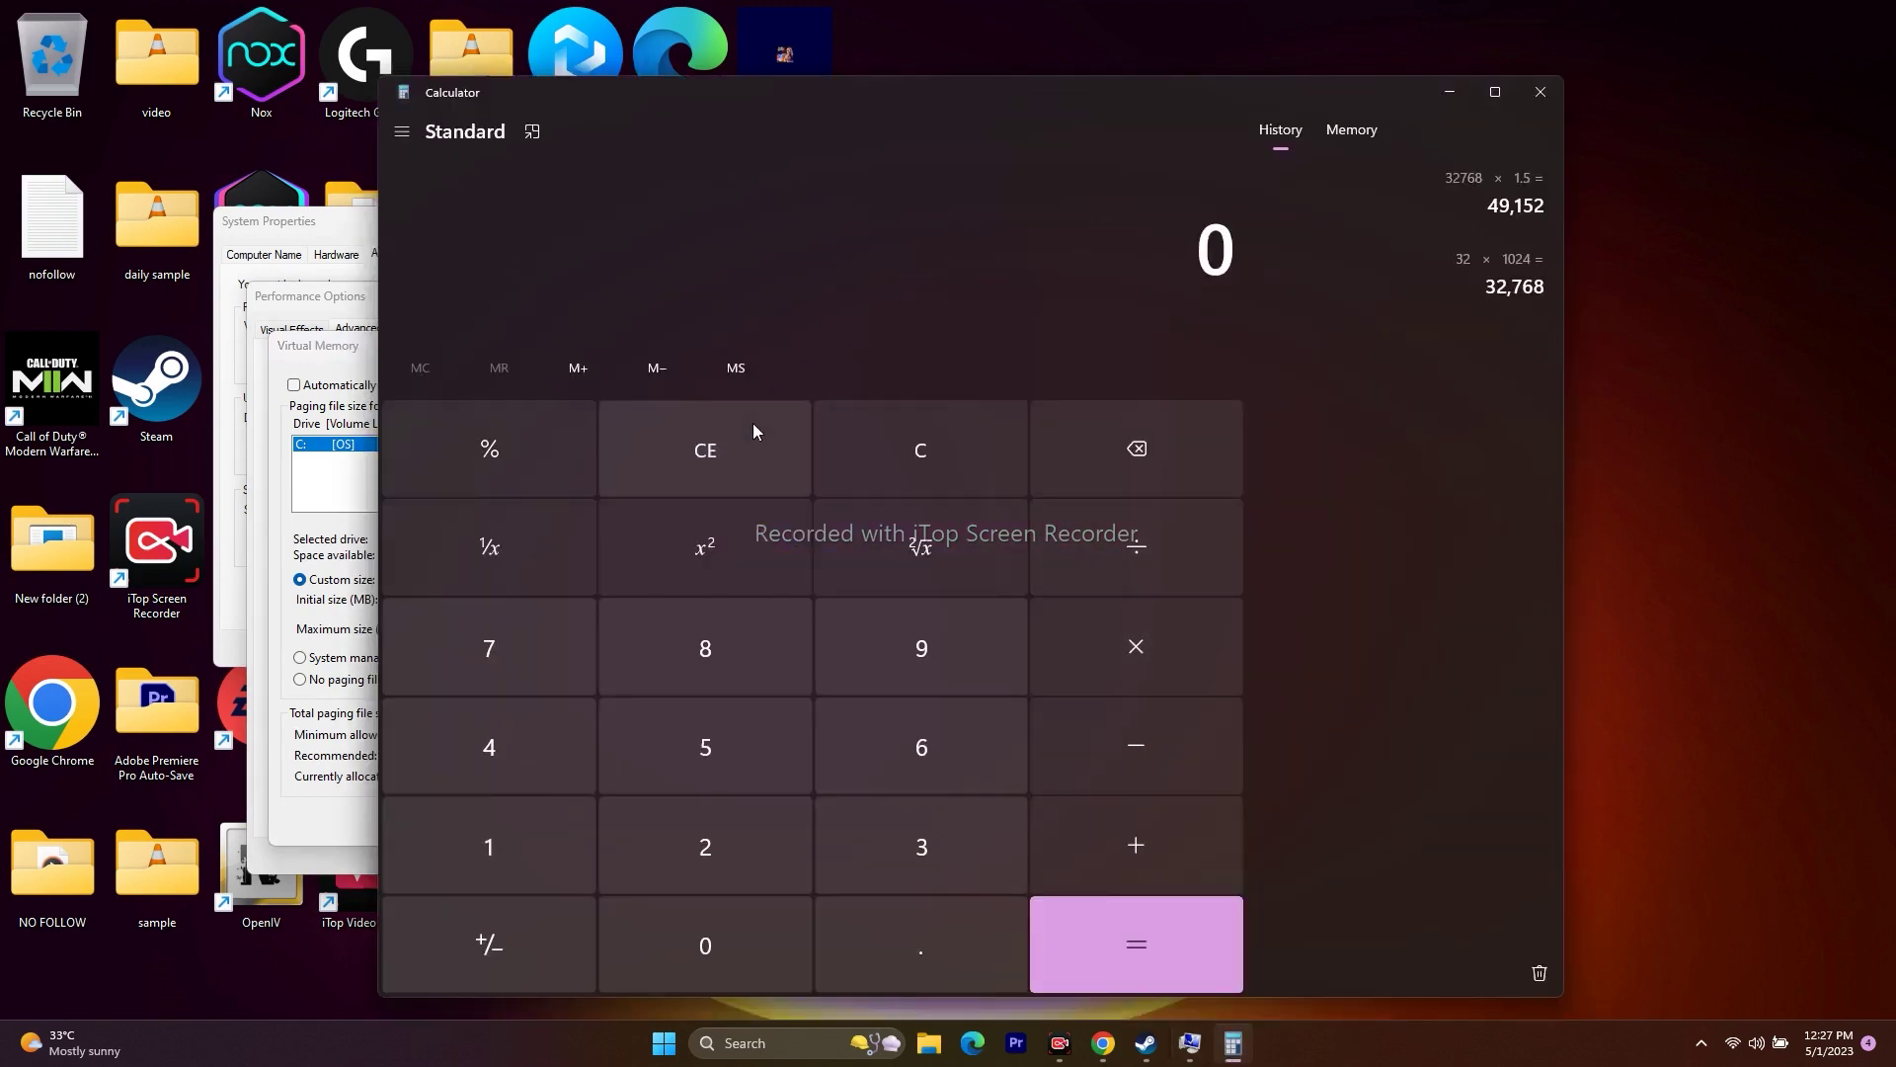
left_click(862, 873)
left_click(692, 847)
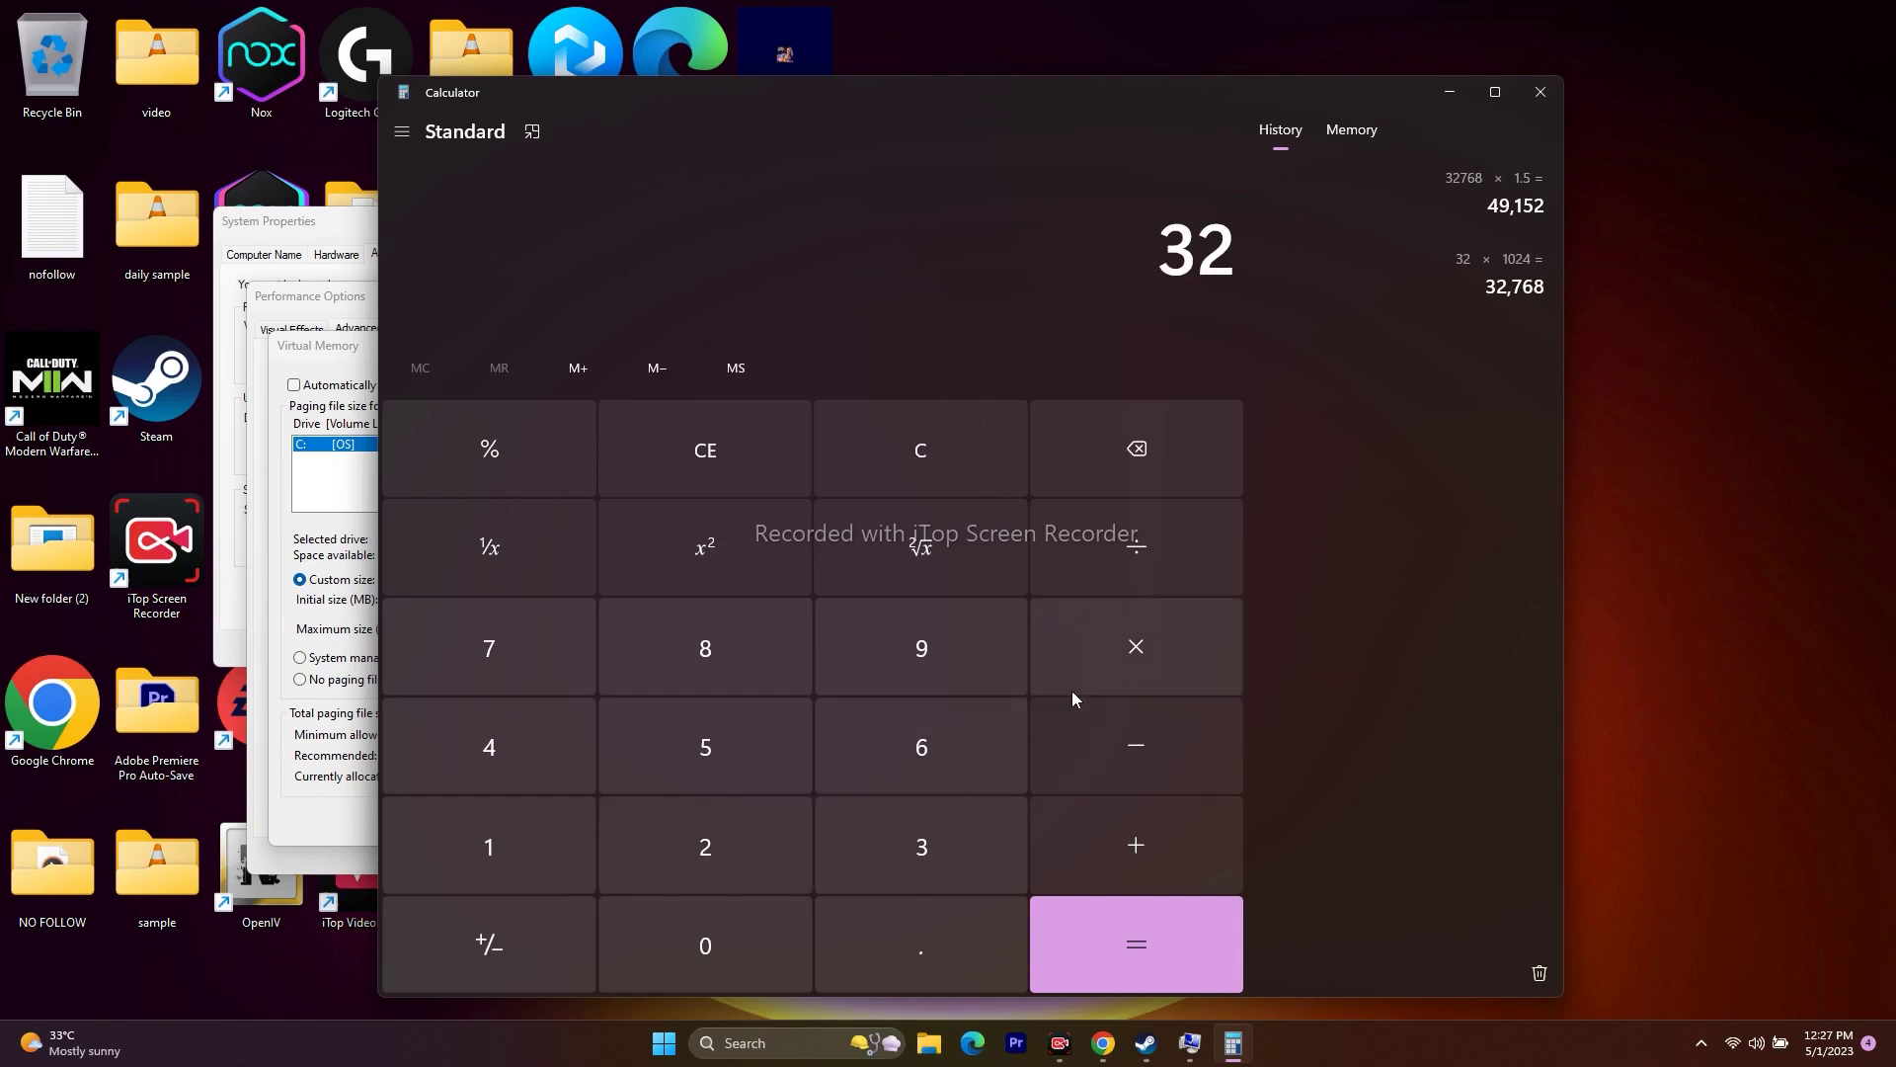
left_click(1117, 643)
left_click(488, 847)
left_click(706, 946)
left_click(705, 846)
left_click(489, 751)
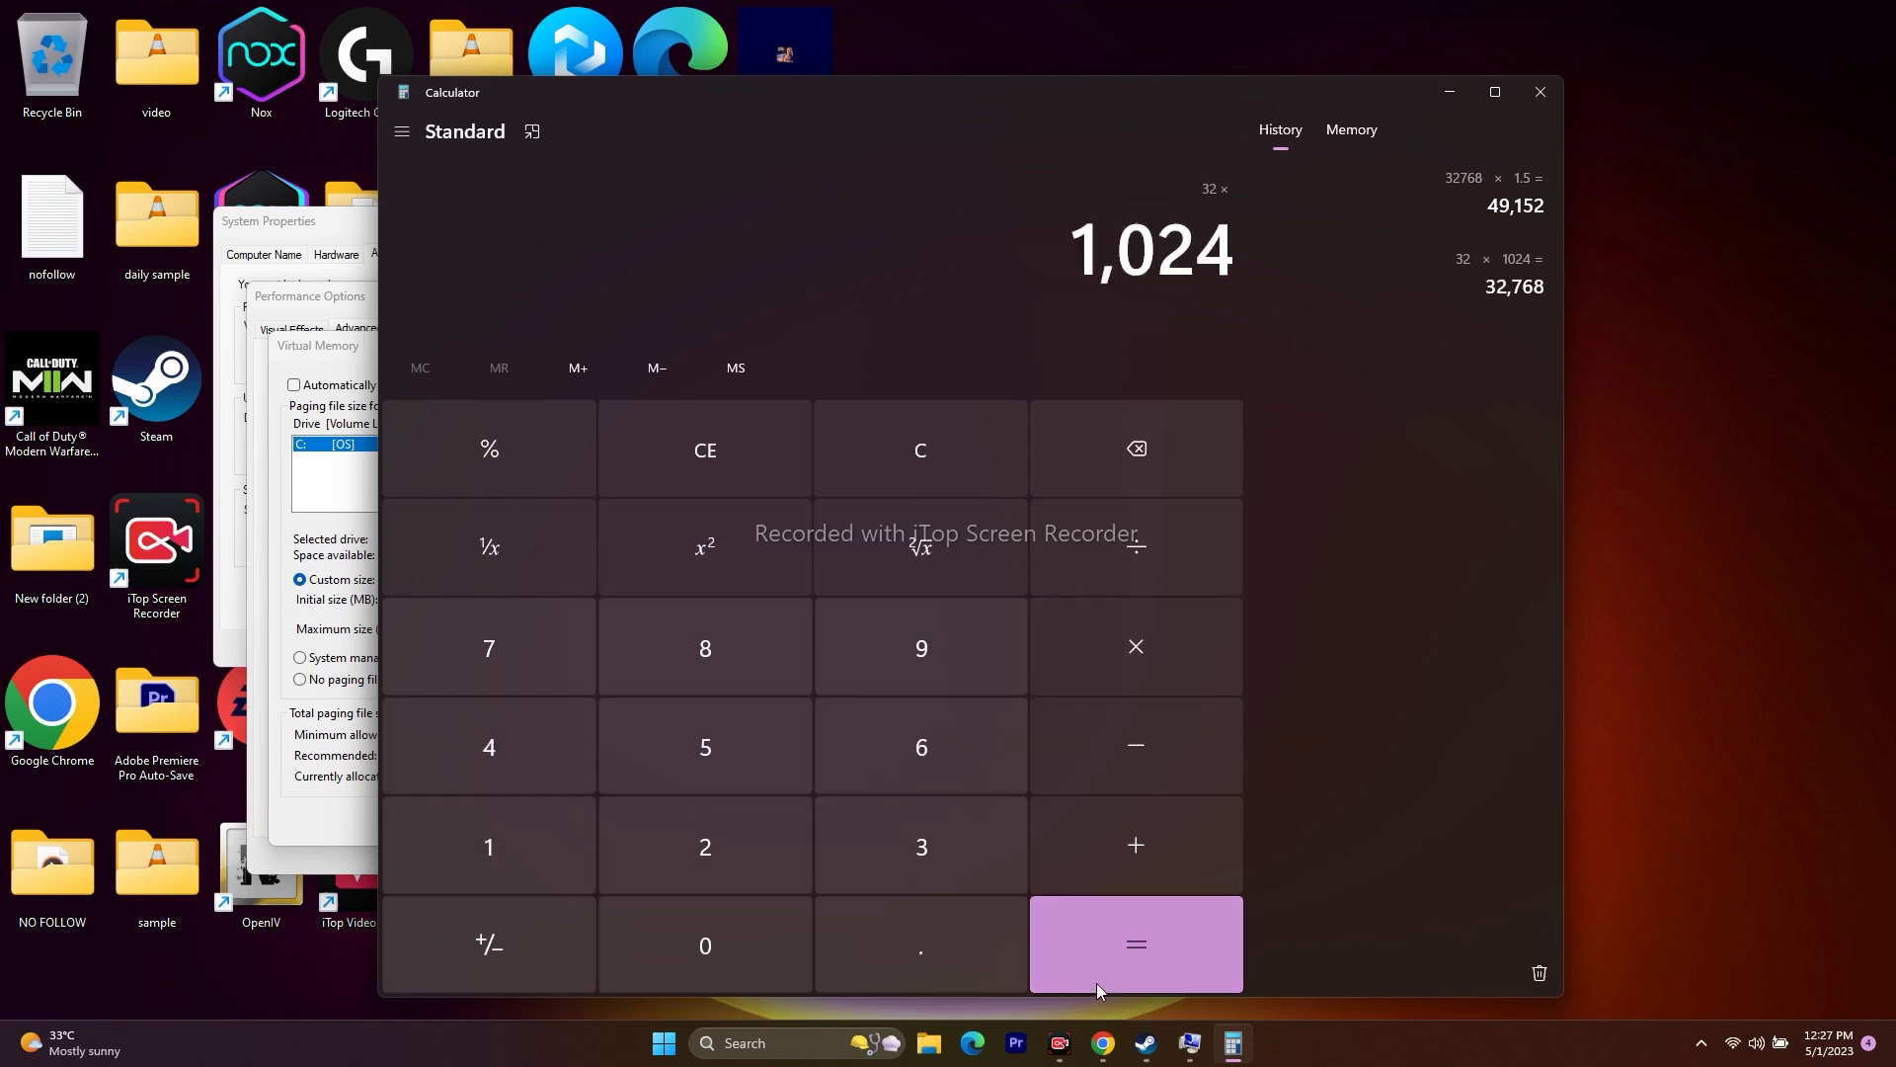
left_click(1094, 978)
left_click(1106, 644)
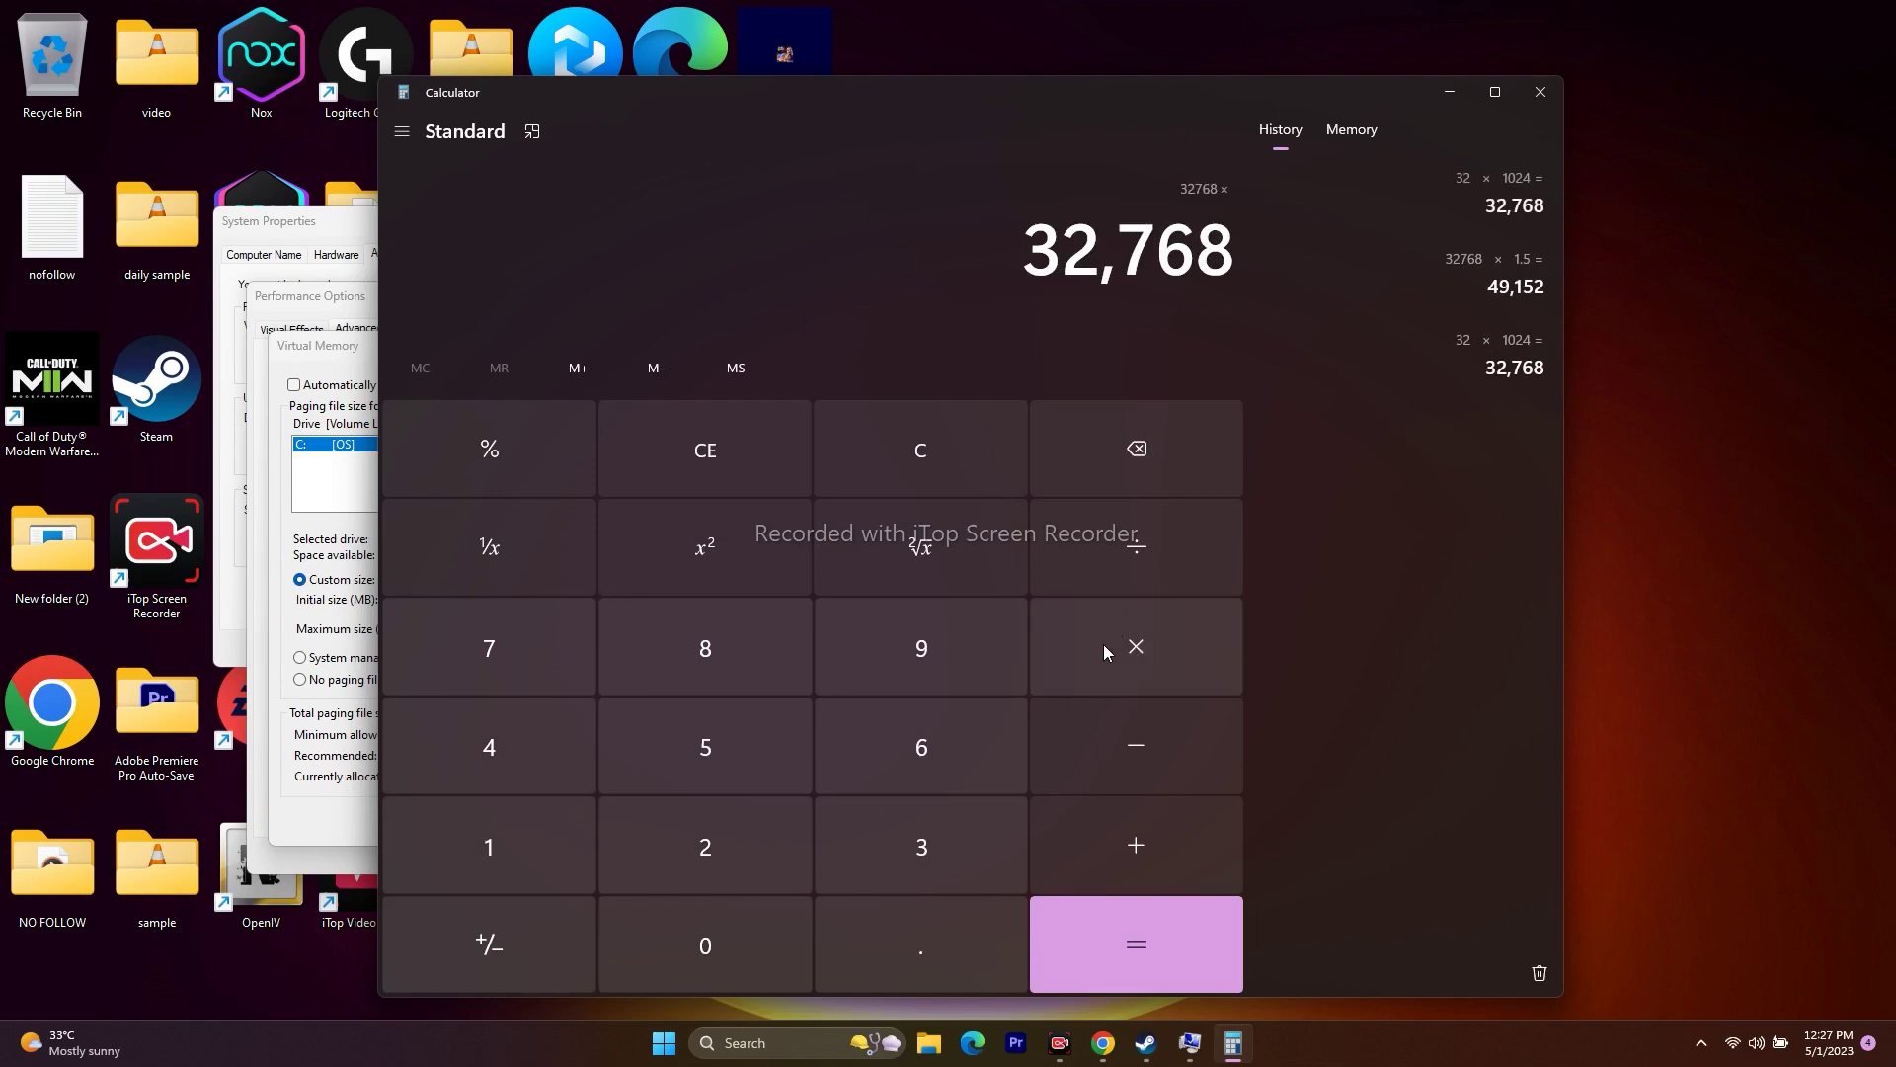
left_click(877, 856)
left_click(1087, 944)
left_click_drag(1026, 247, 1235, 262)
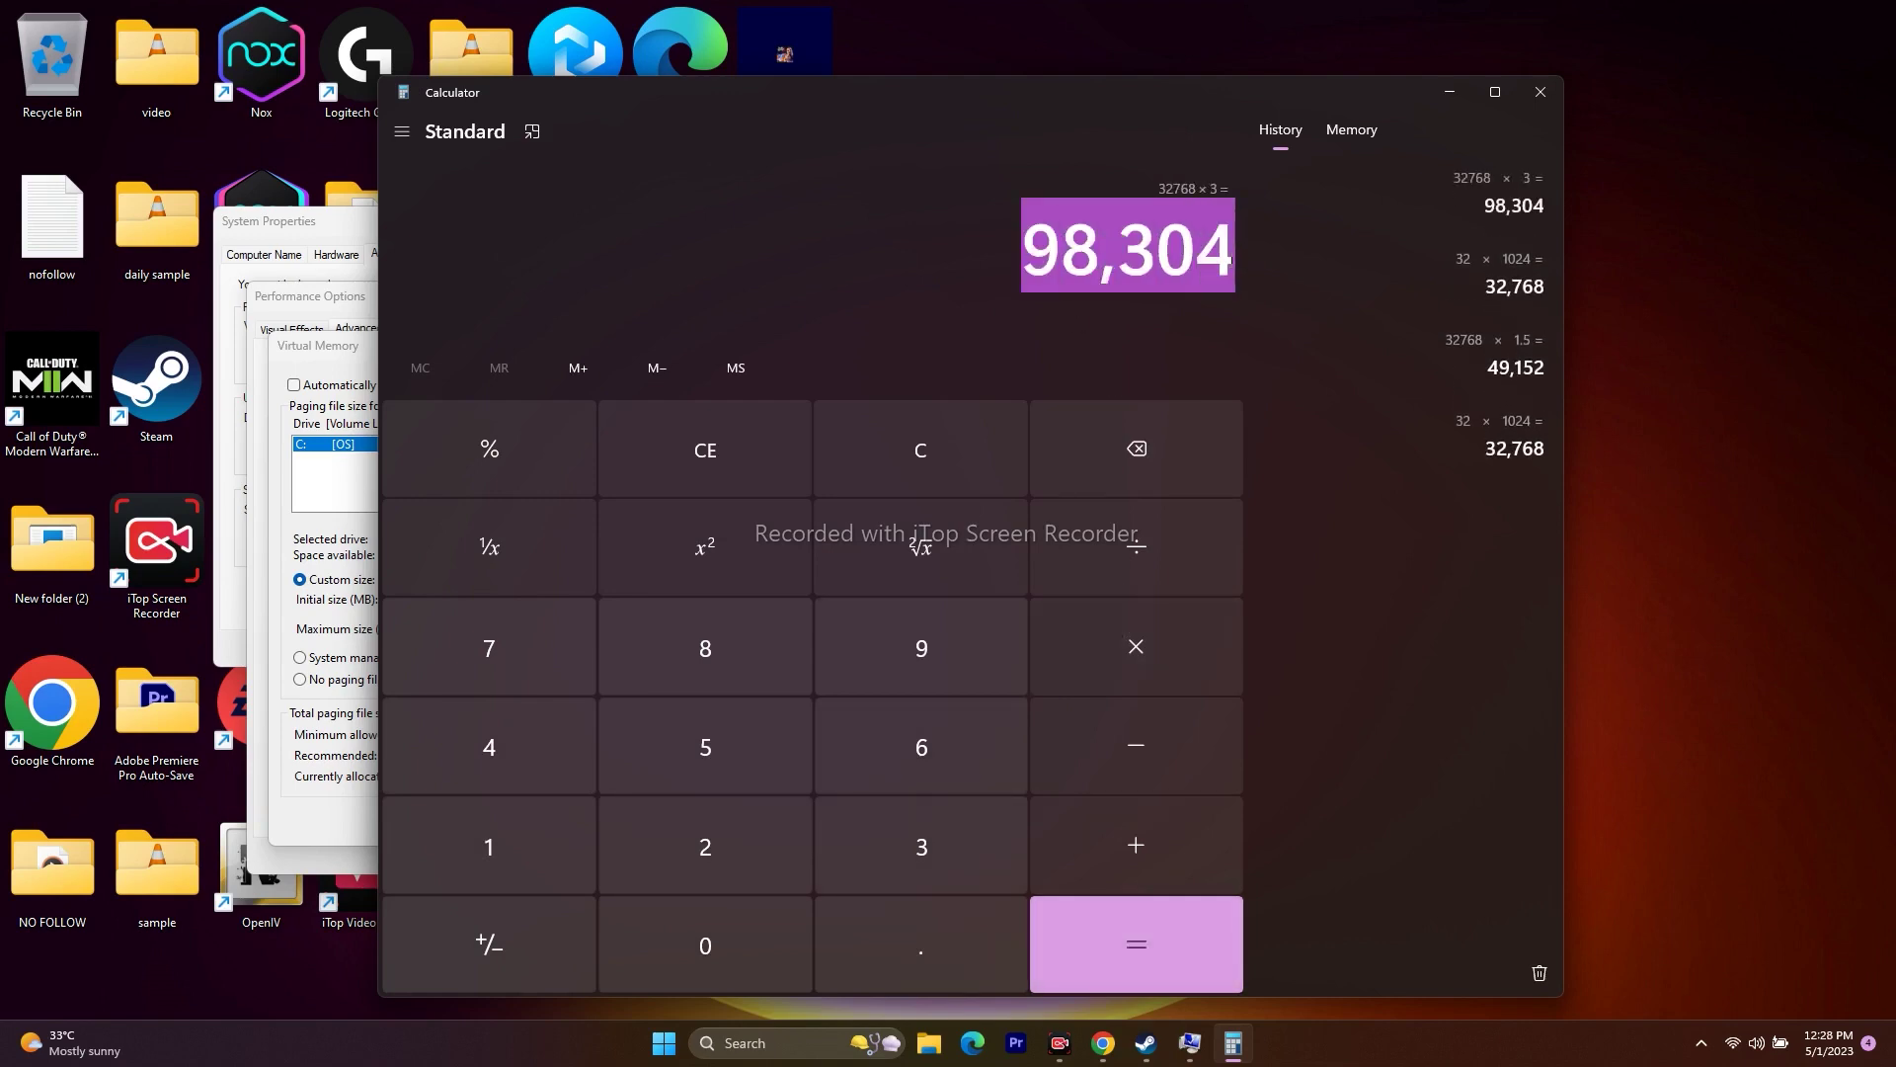
Set the paging file's maximum size to 98,304 MB, confirm the virtual memory and performance options, and close System Properties.
left_click(1467, 92)
right_click(484, 632)
left_click(548, 726)
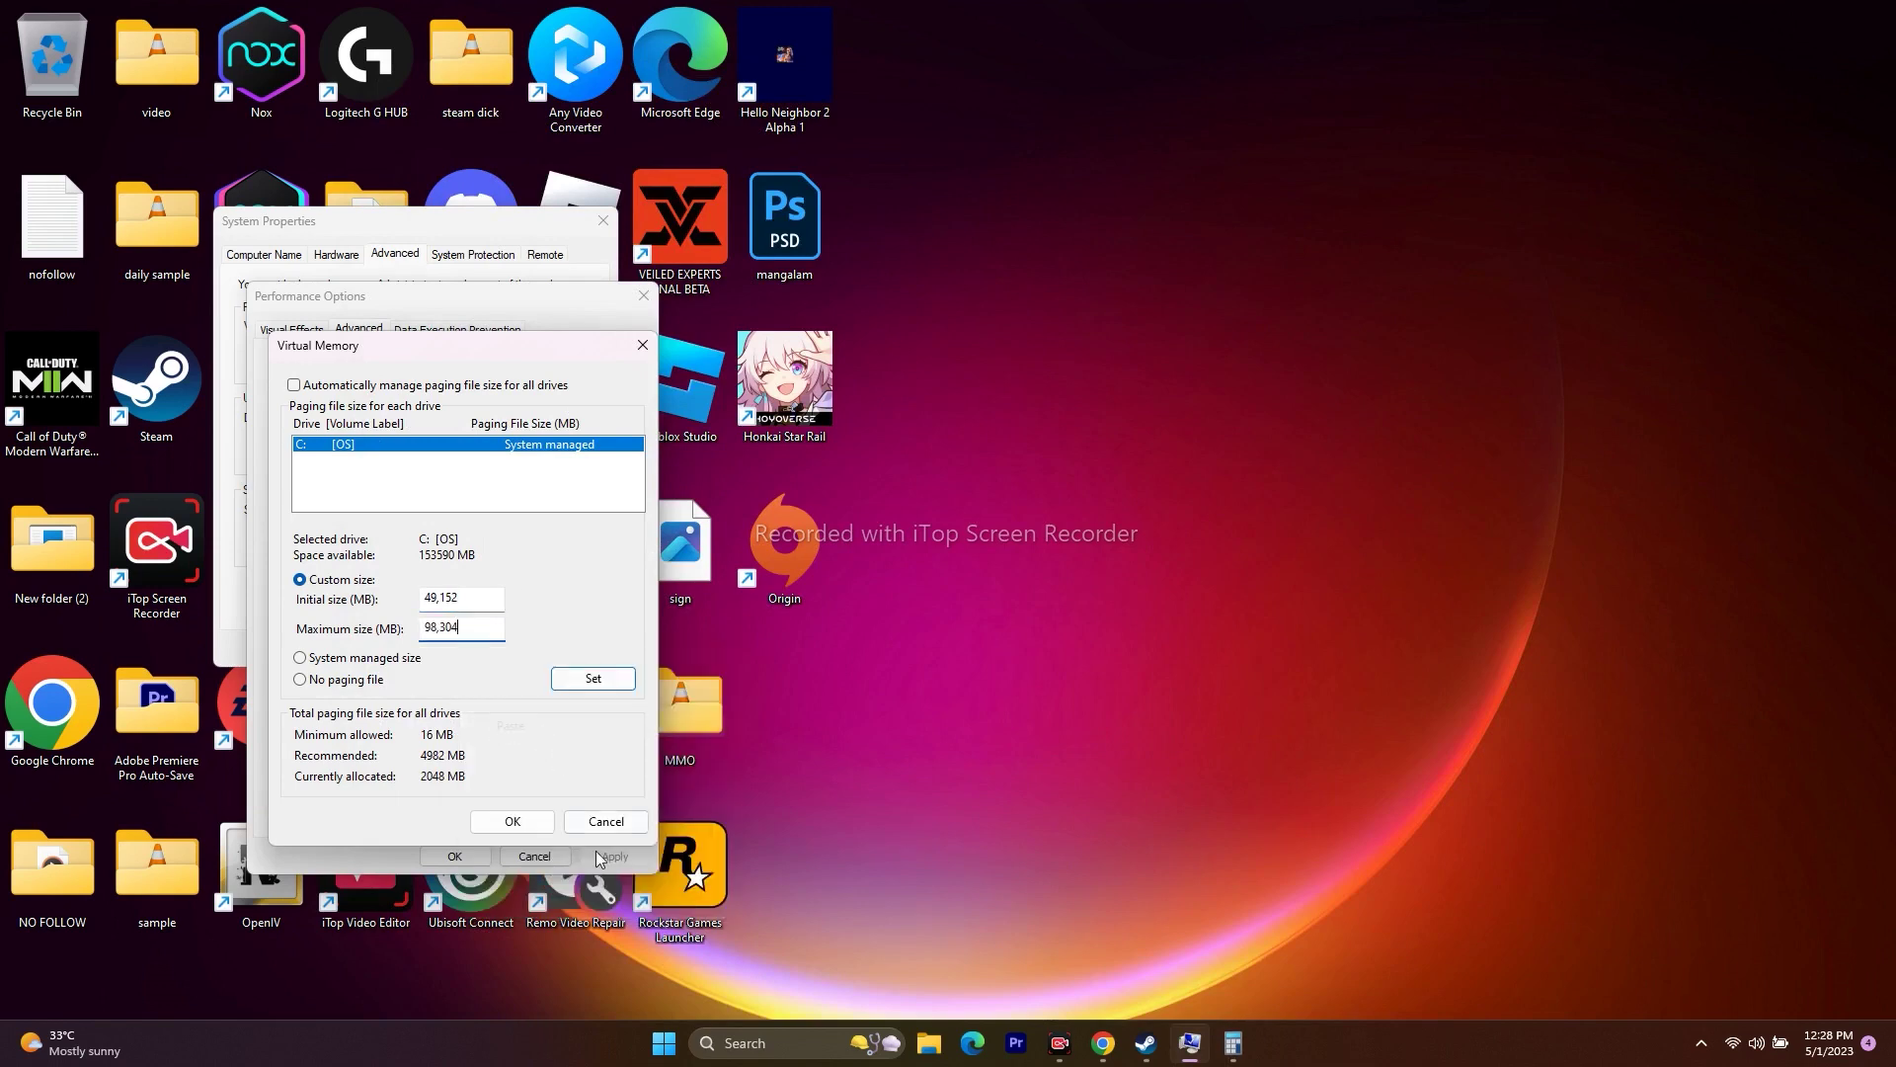
left_click(513, 821)
left_click(454, 856)
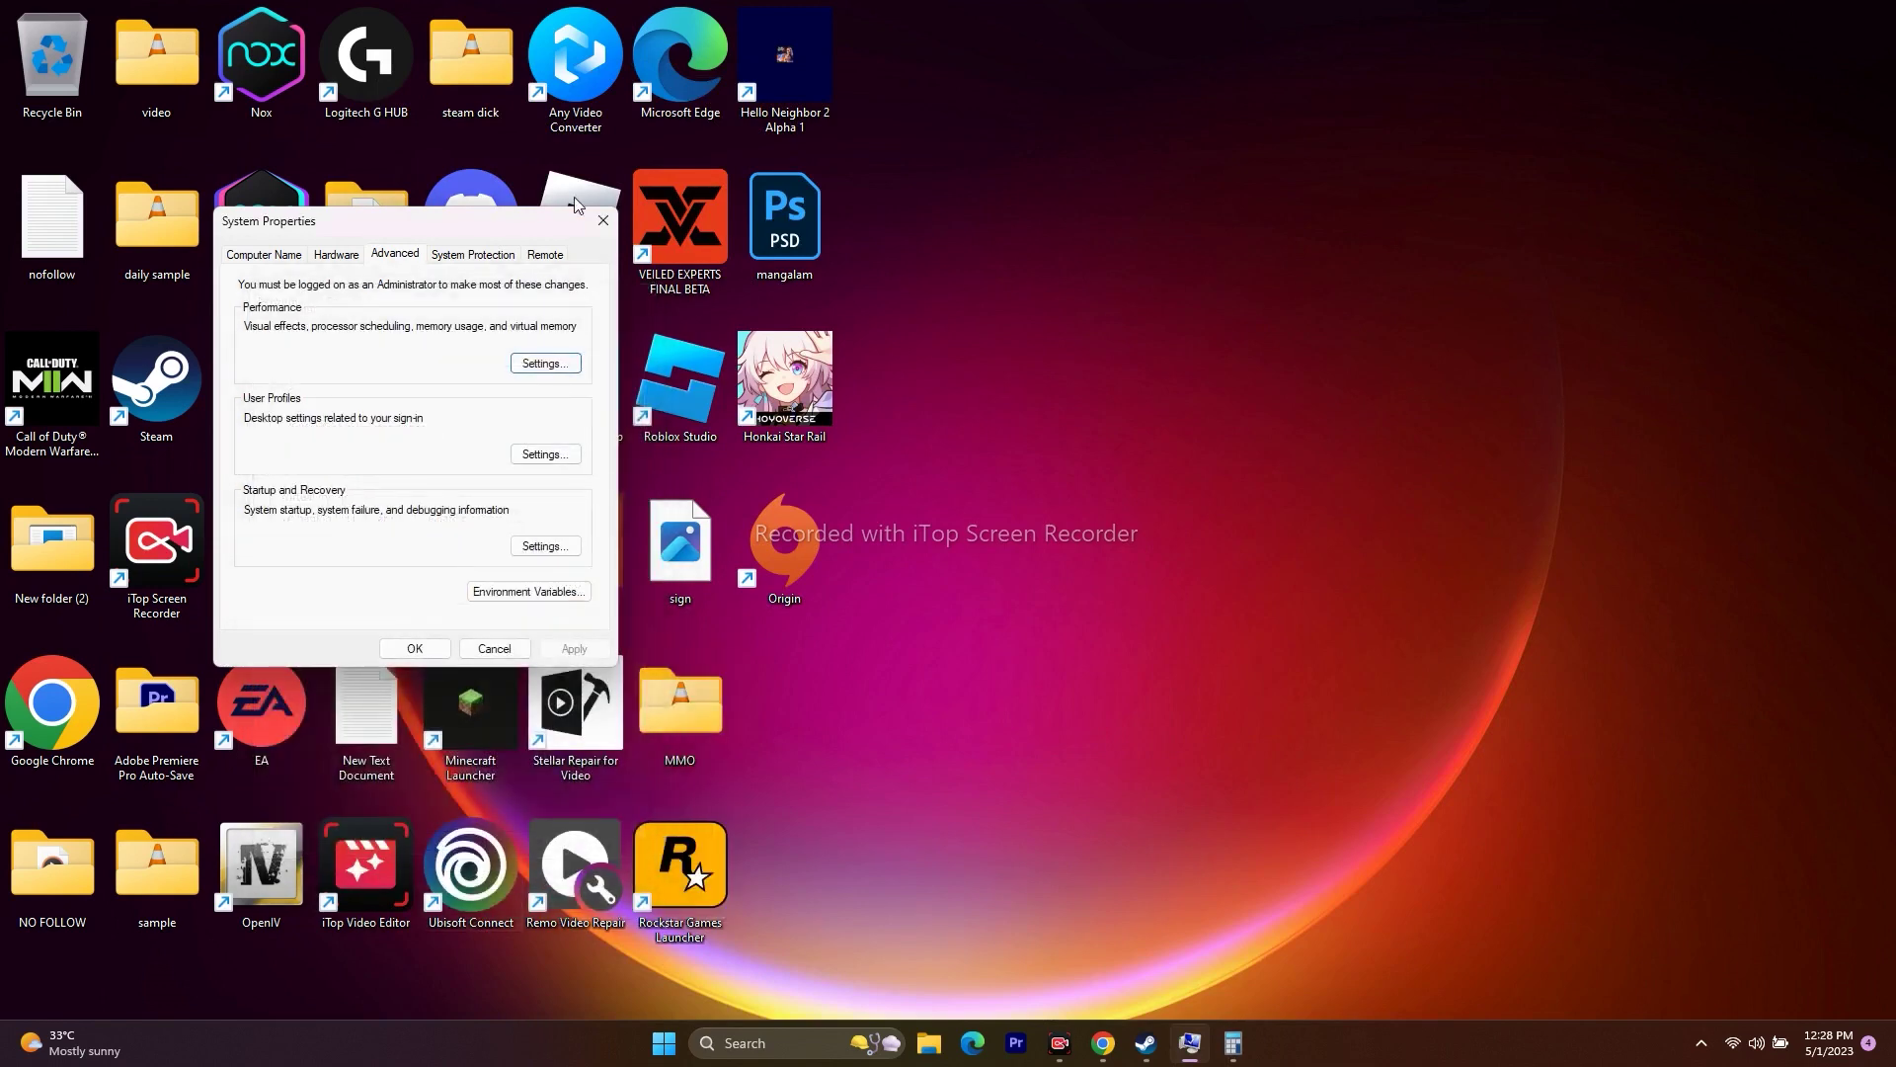
left_click(602, 219)
Switch to Chrome and view the Visual Studio 2015–2022 section of Microsoft's Visual C++ Redistributable downloads page.
left_click(1146, 1042)
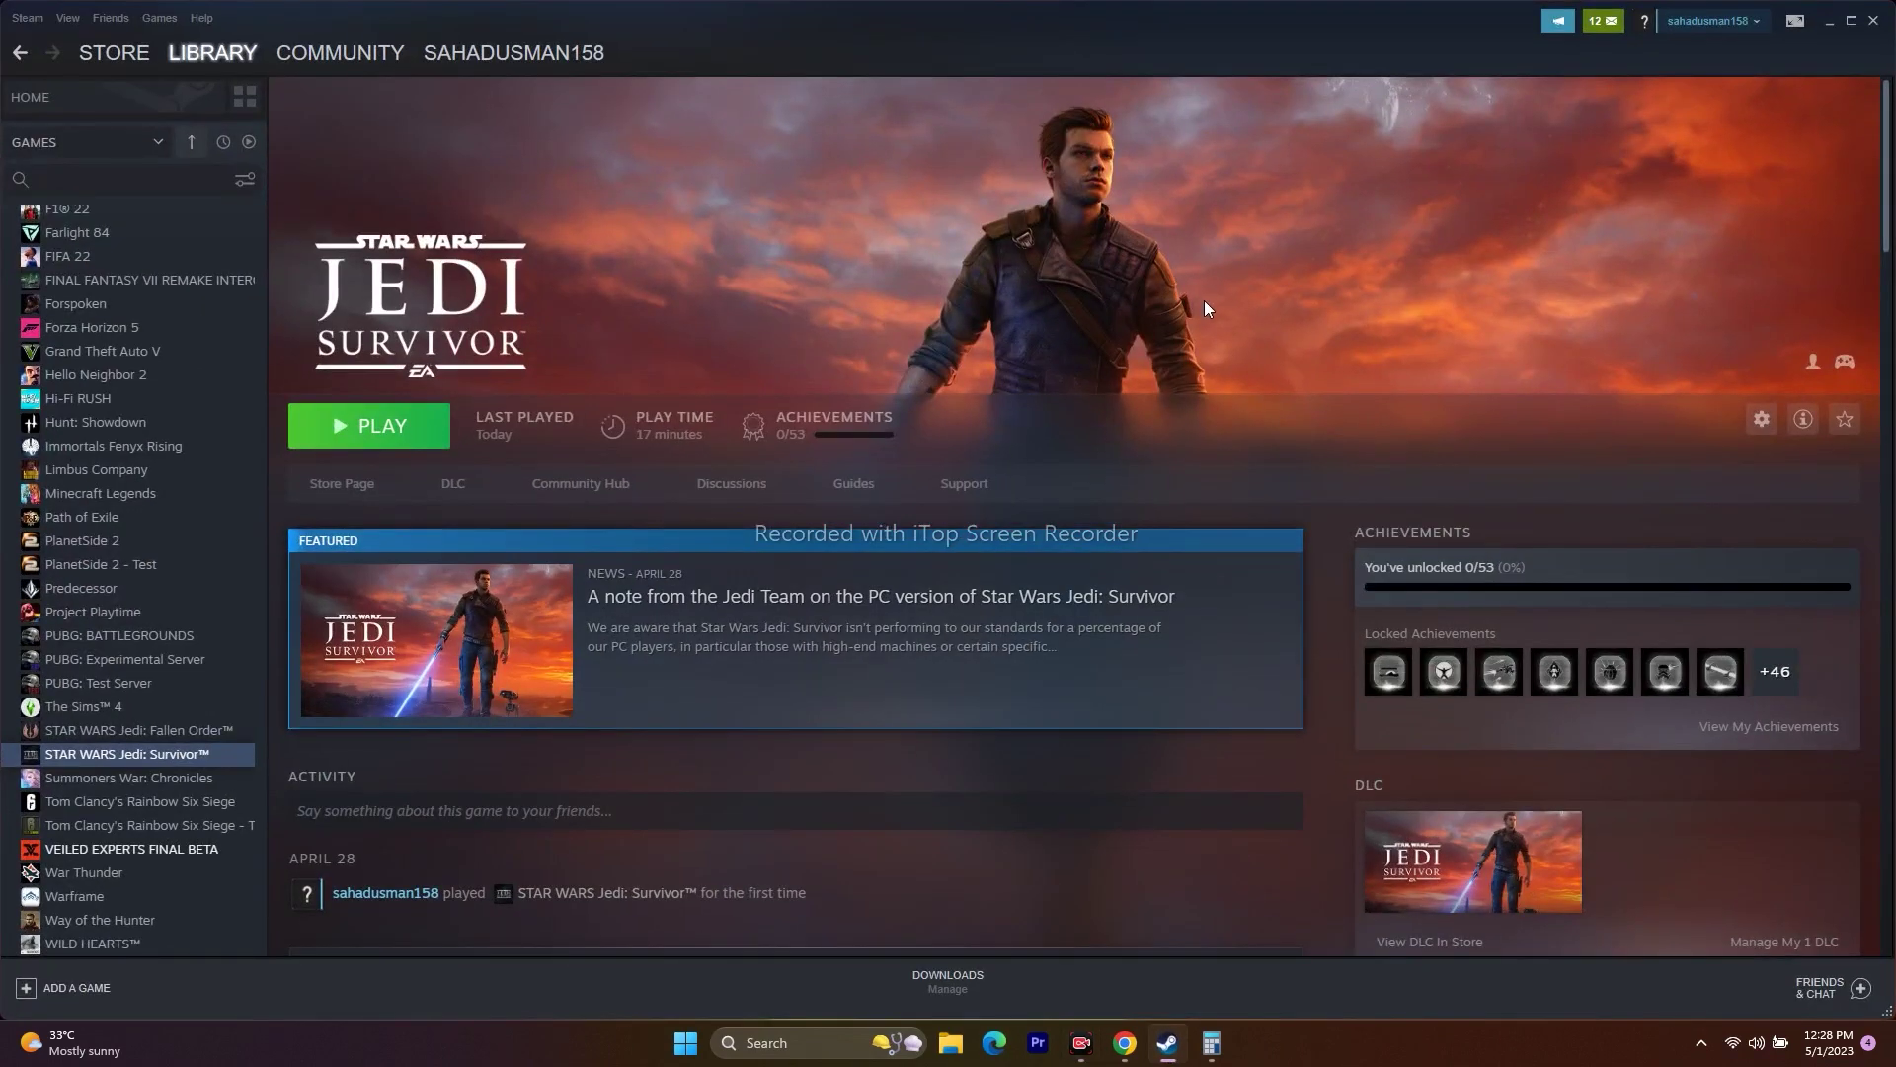
left_click(1125, 1042)
left_click(1429, 17)
scroll(1887, 395, "down", 5)
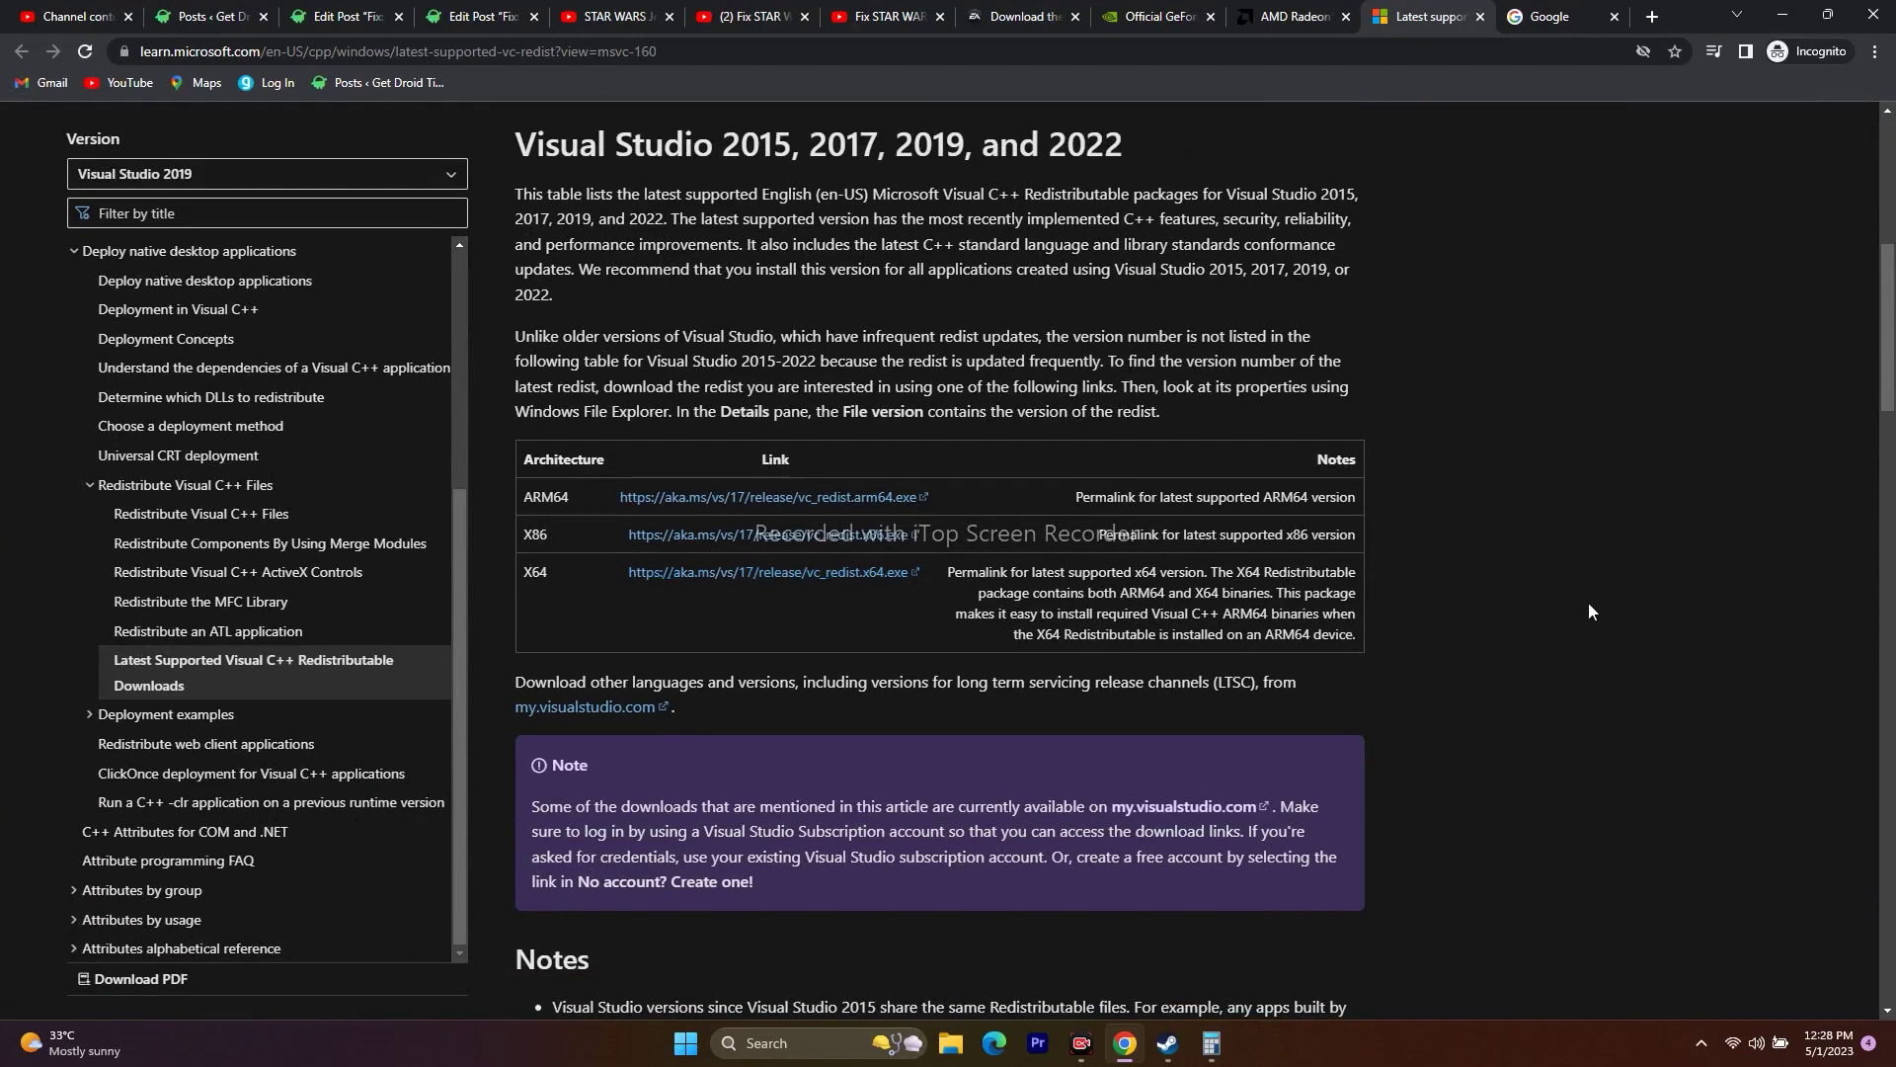
left_click(1784, 14)
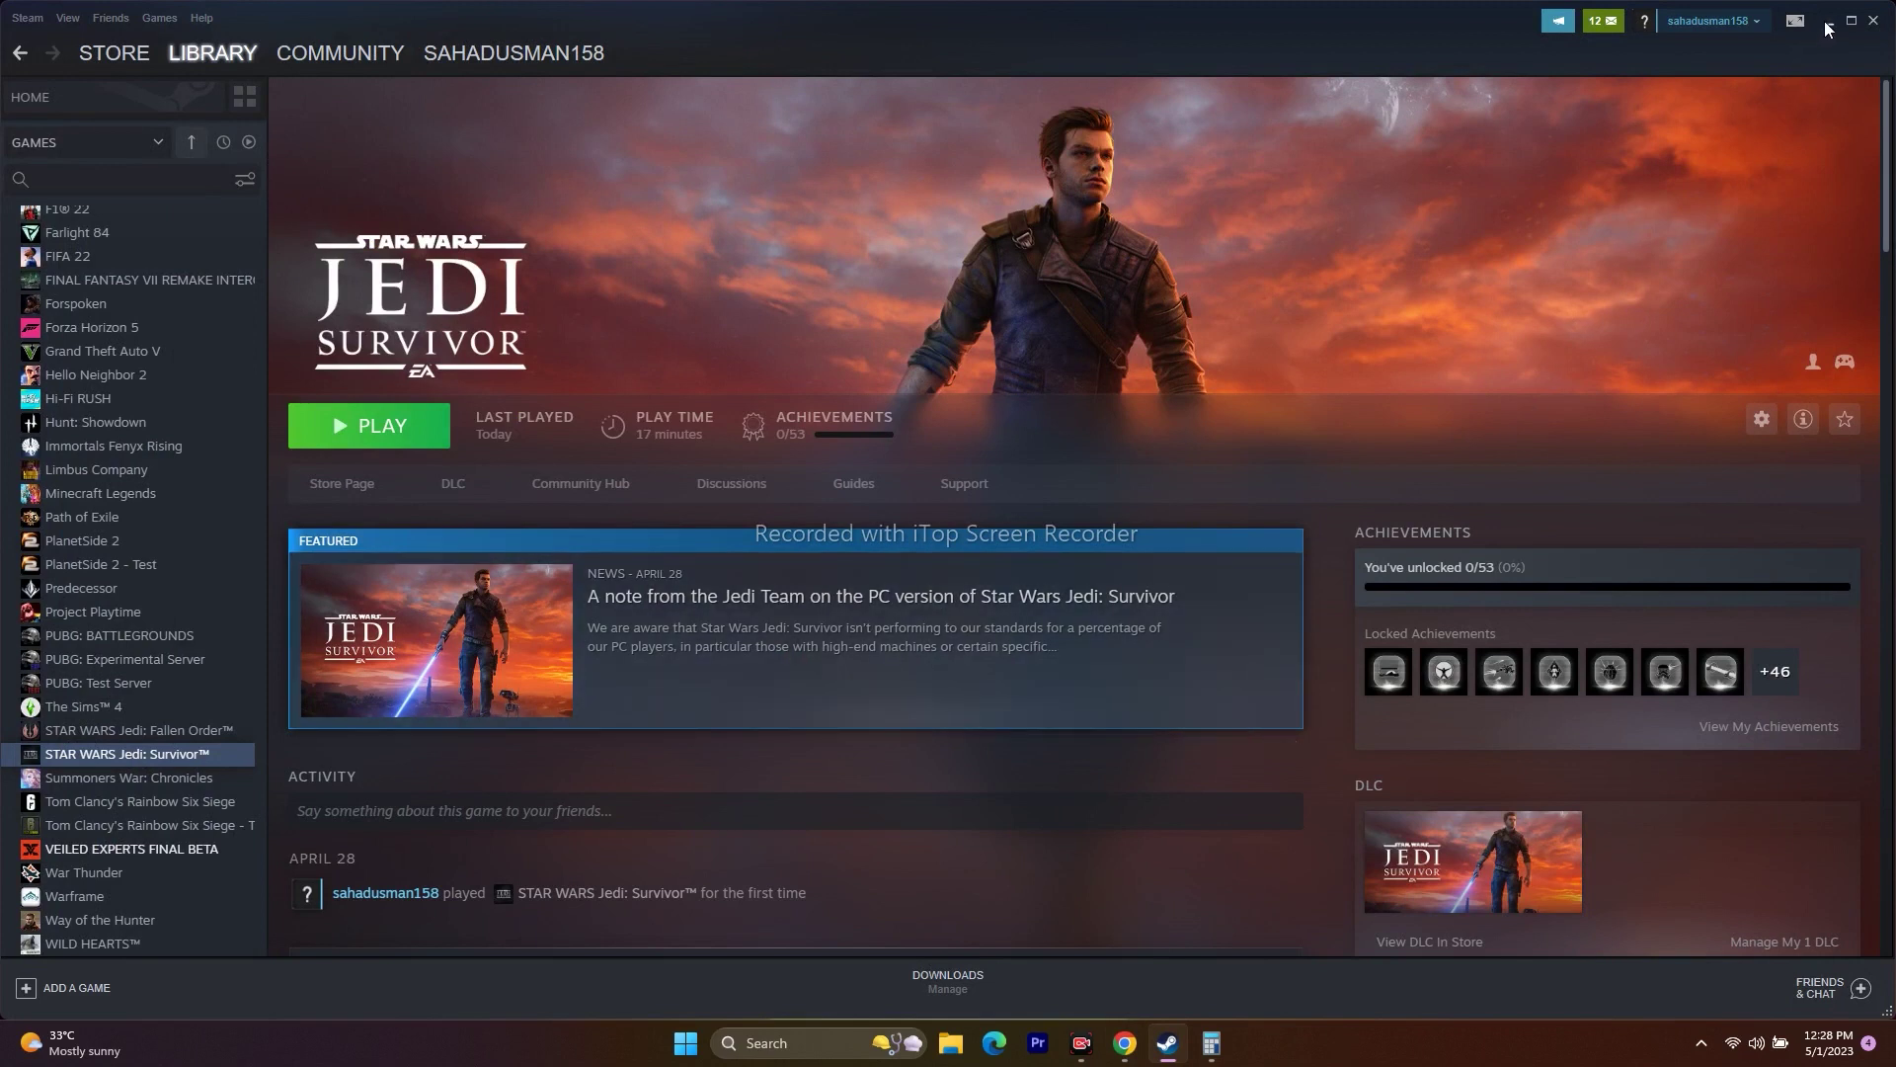
View the management options, including Uninstall, for STAR WARS Jedi: Survivor in the Steam library, and minimise Steam.
right_click(170, 761)
mouse_move(212, 851)
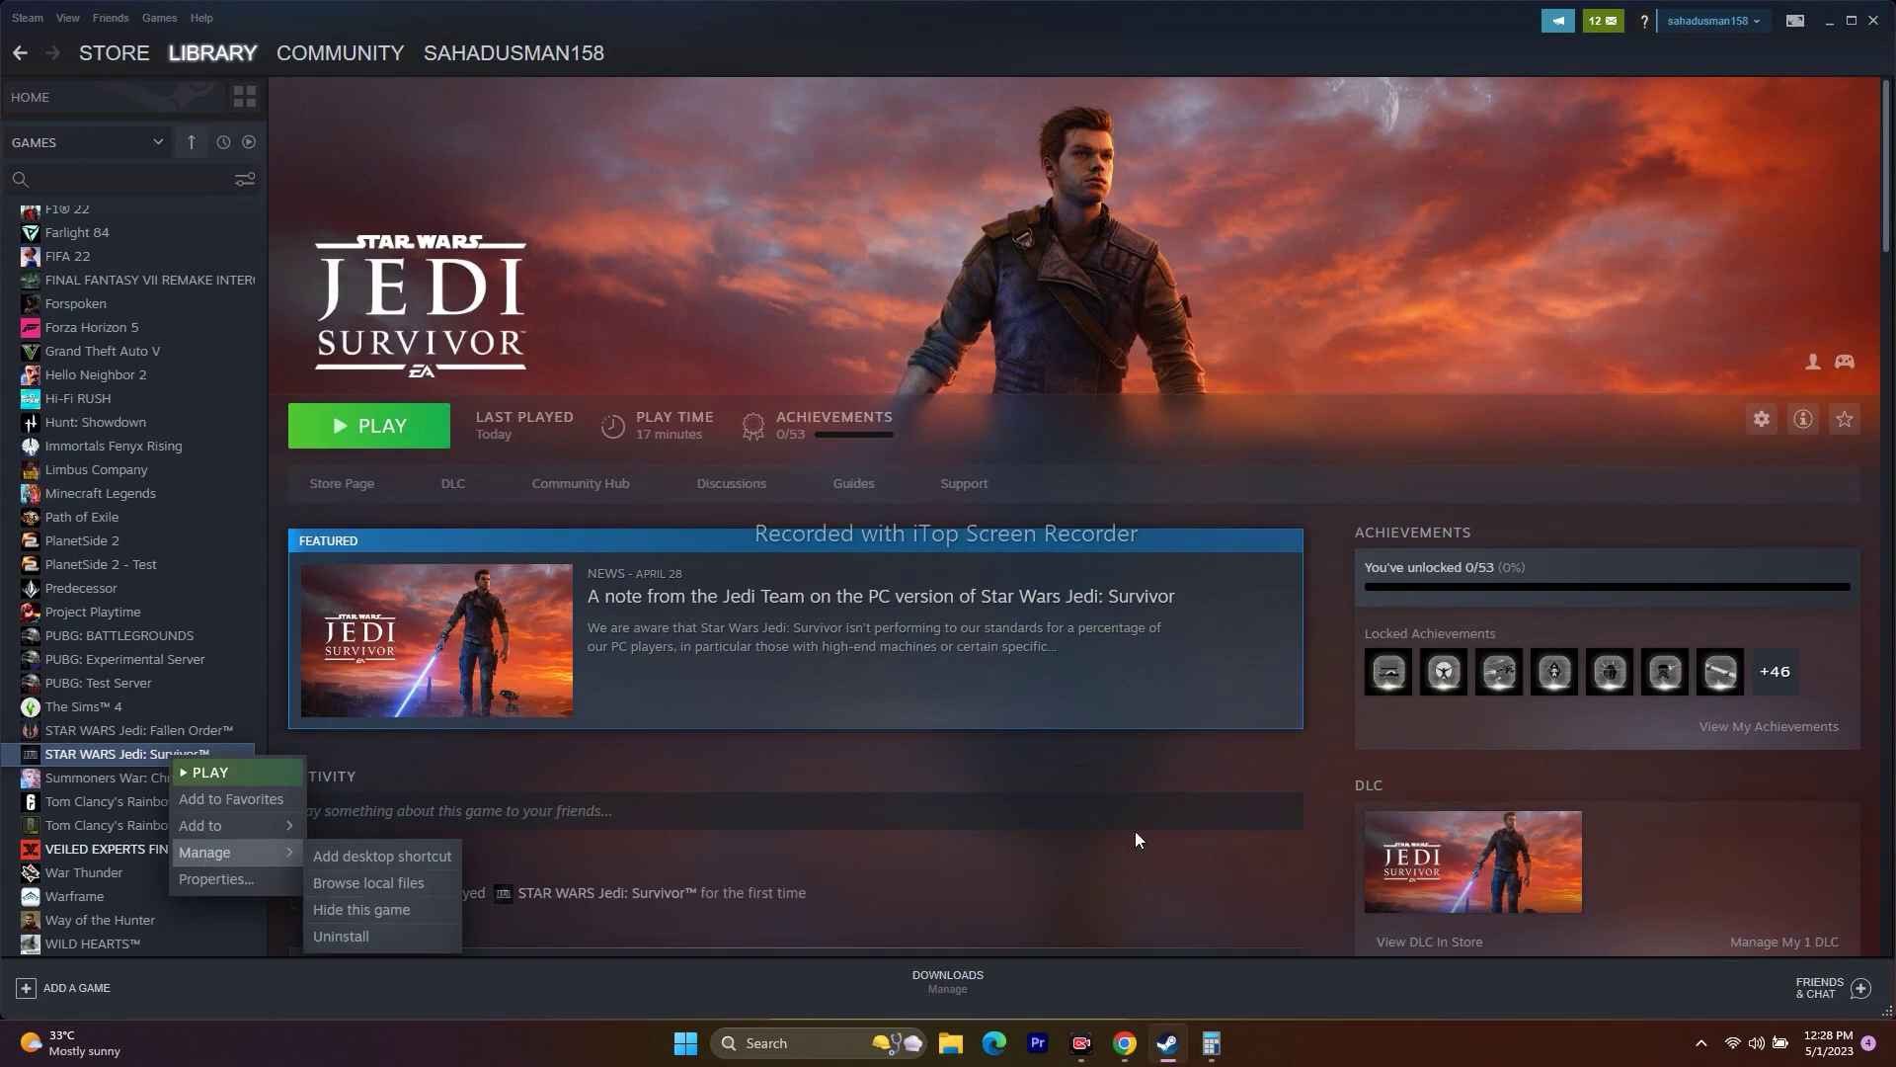
left_click(1264, 765)
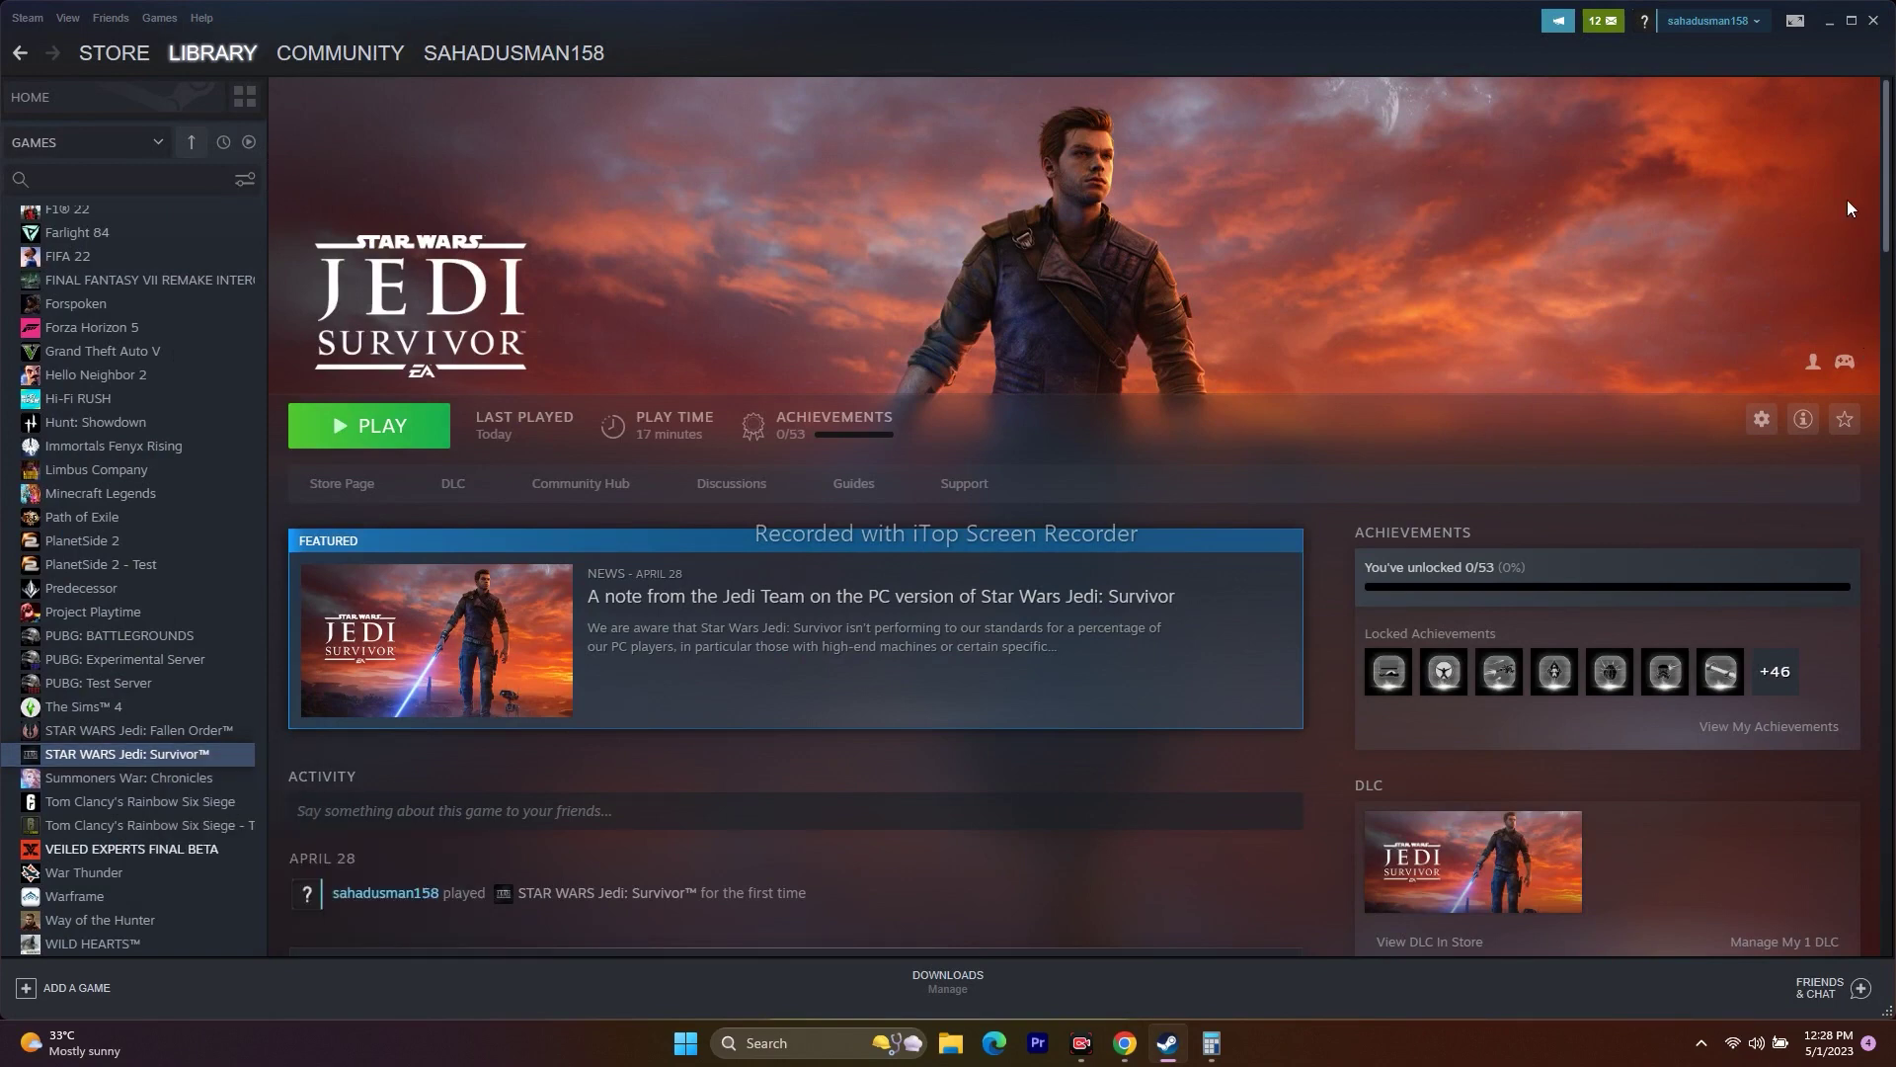
left_click(1823, 24)
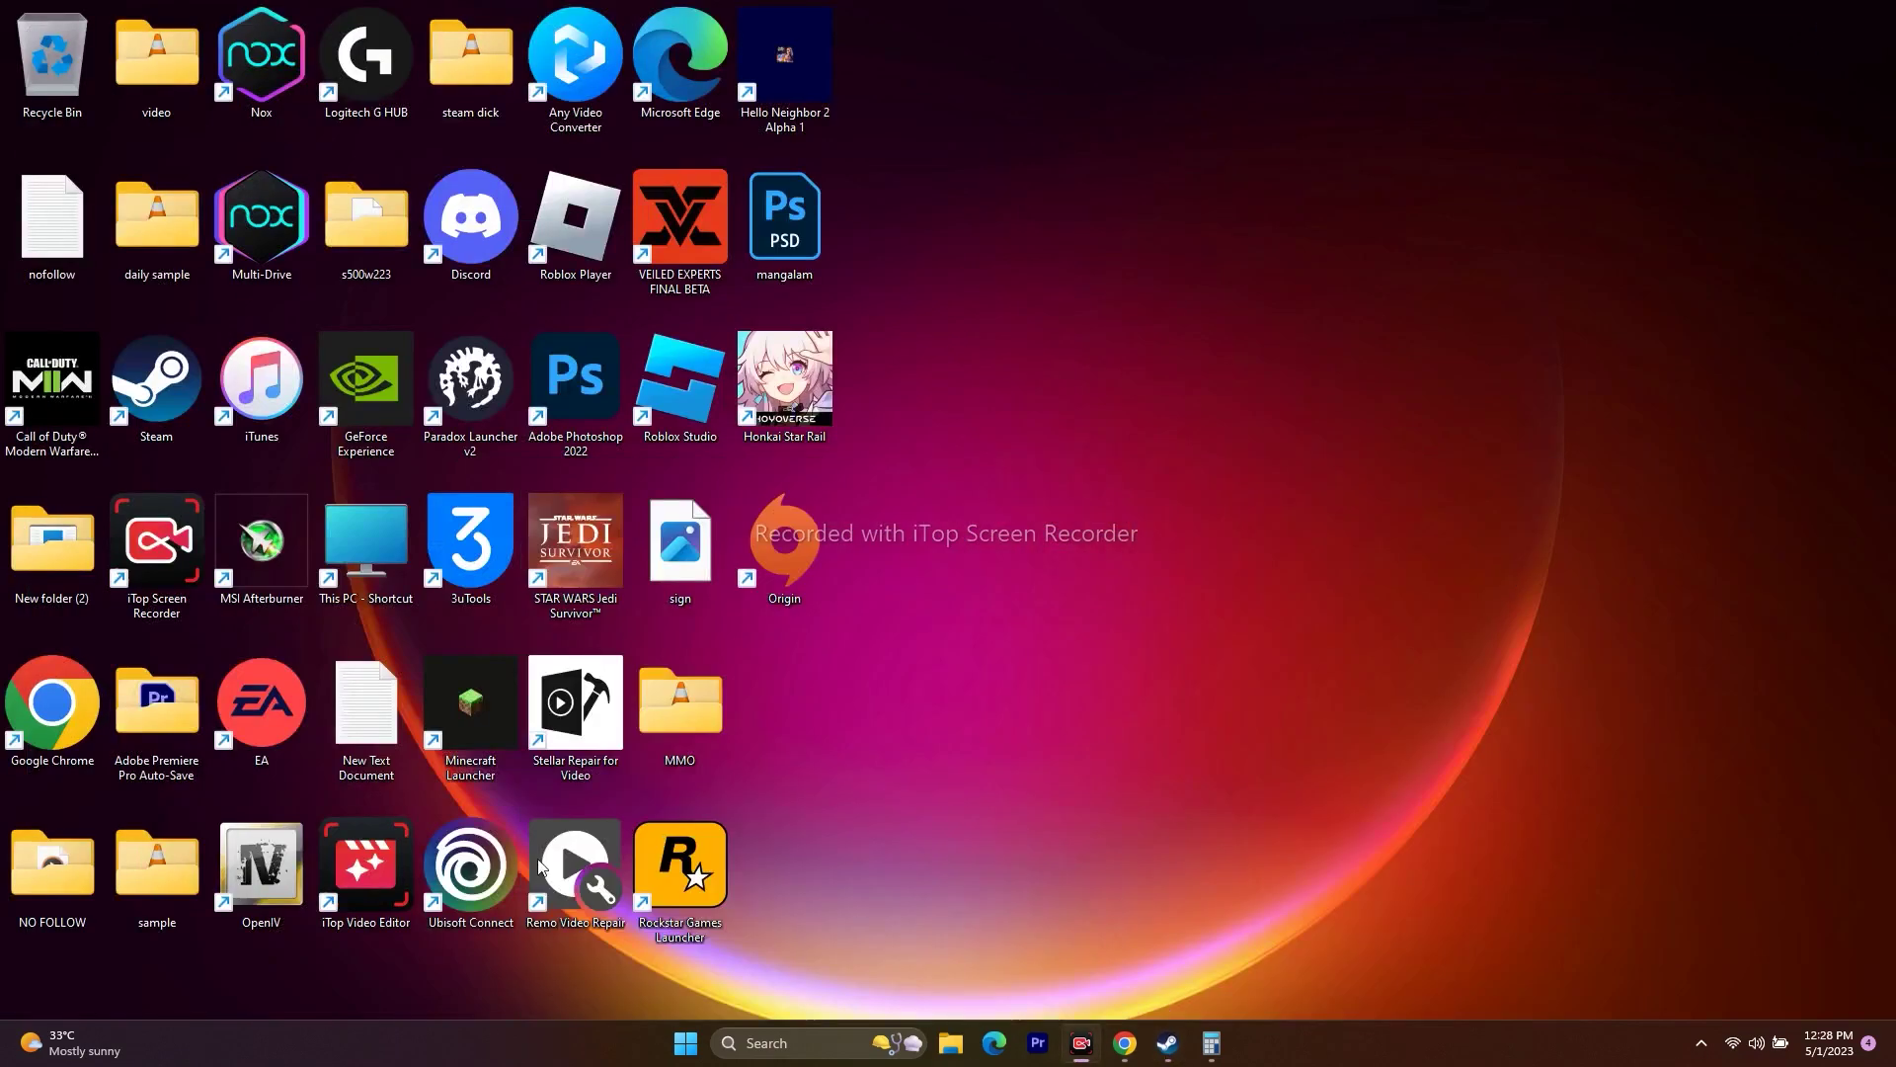
Switch to the EA app and open the STAR WARS Jedi: Survivor page from the library.
left_click(269, 679)
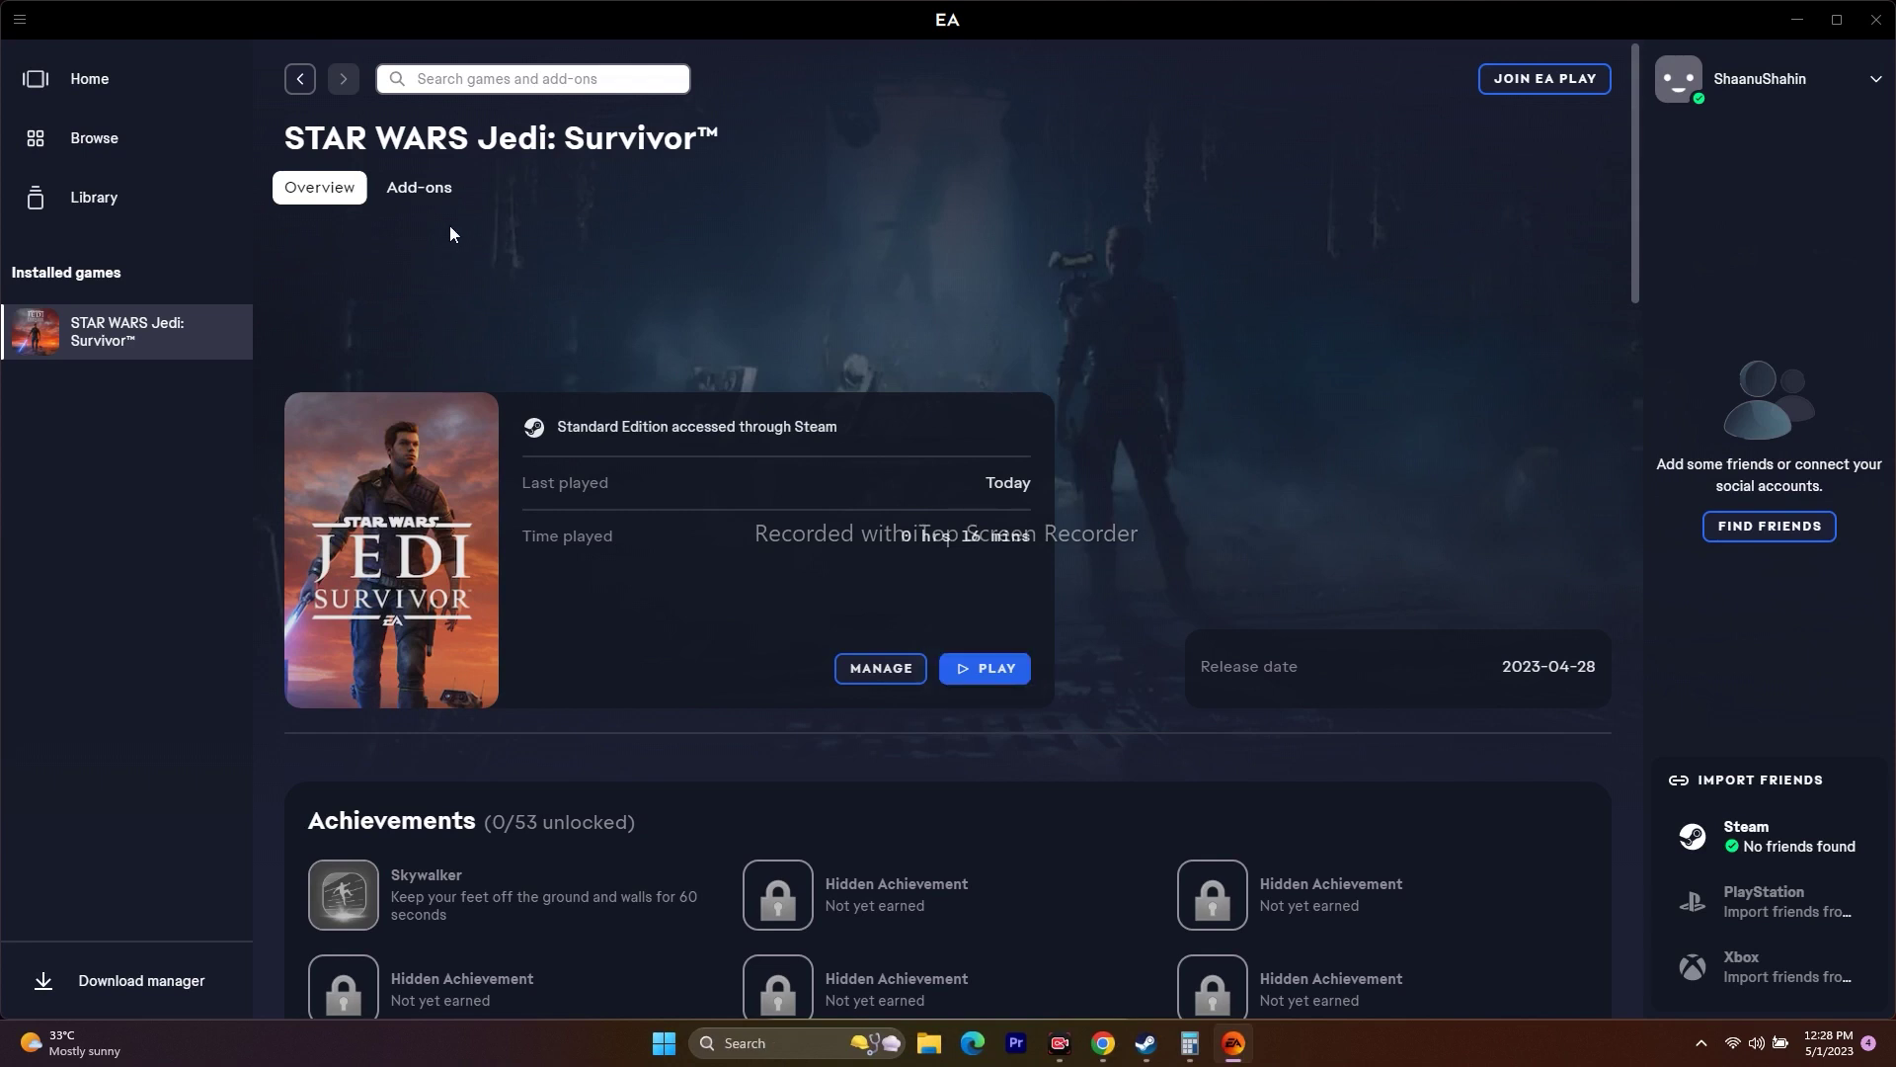
left_click(174, 202)
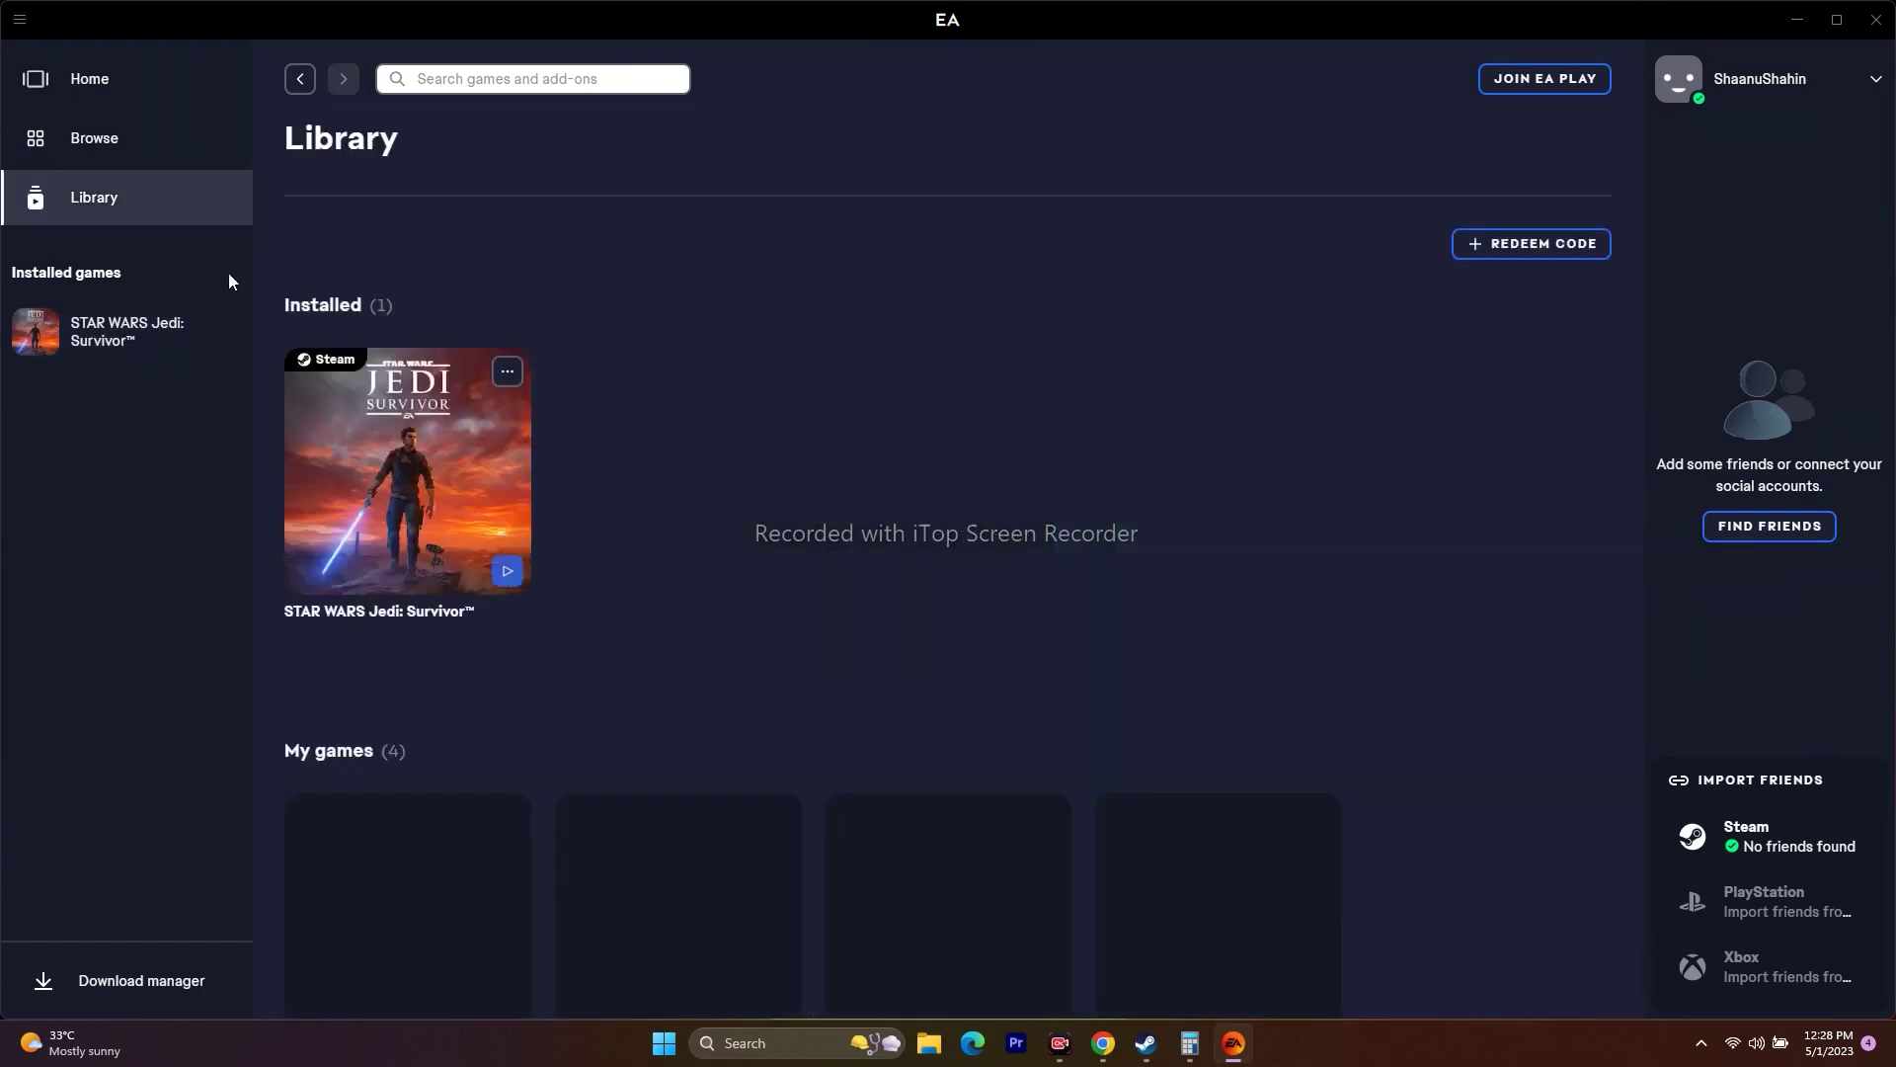
left_click(415, 454)
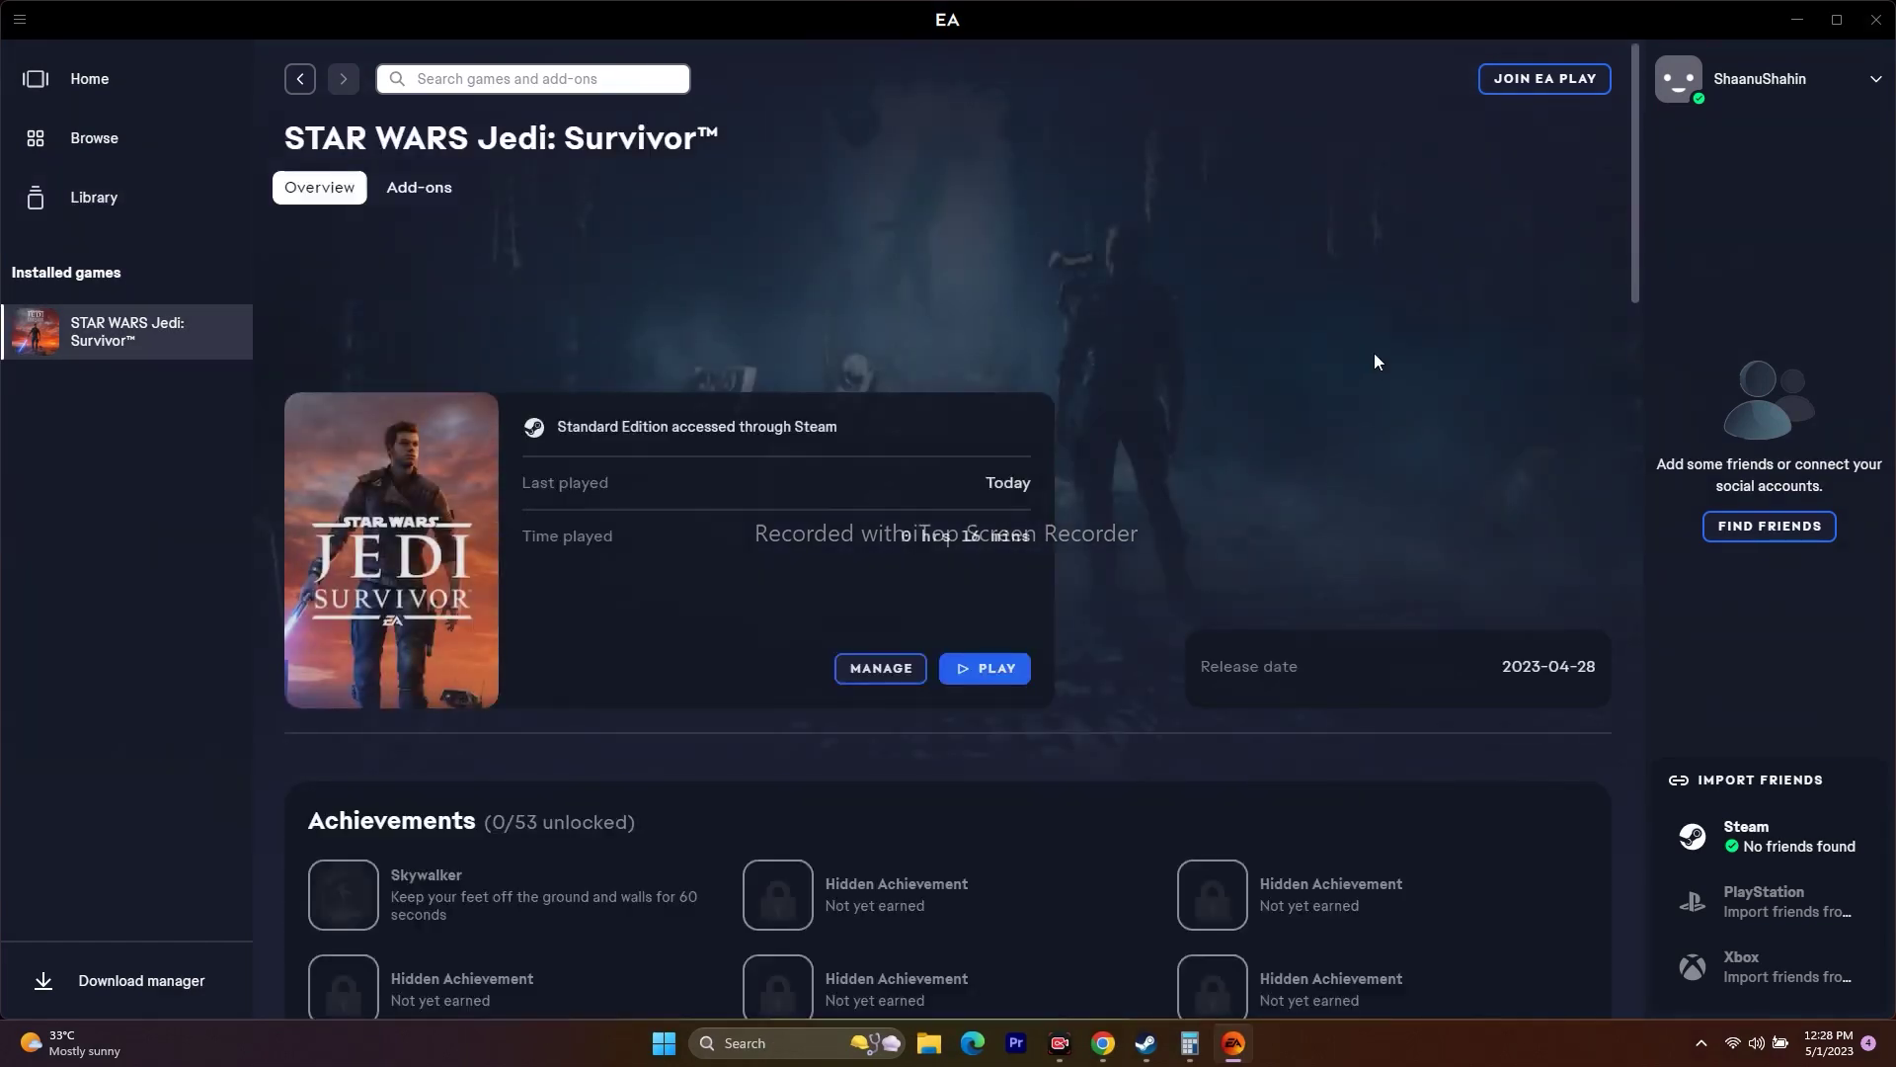